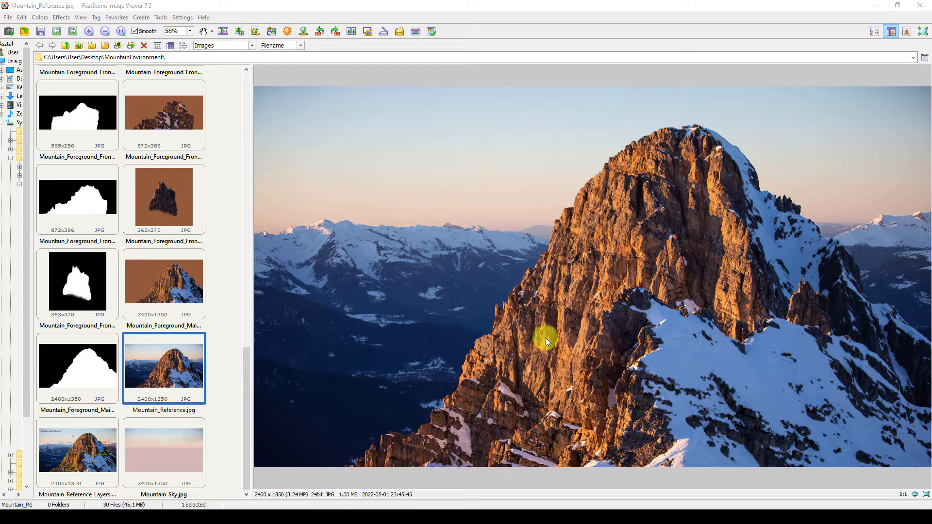
# Examine the Mountain_Reference_Layers image and compare it with the Front_C foreground color and mask images
pyautogui.click(84, 468)
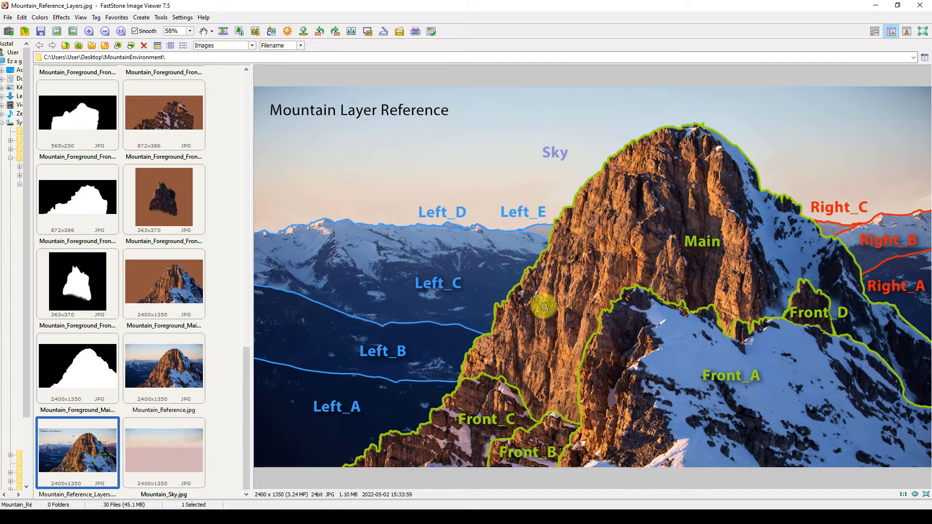
pyautogui.click(81, 218)
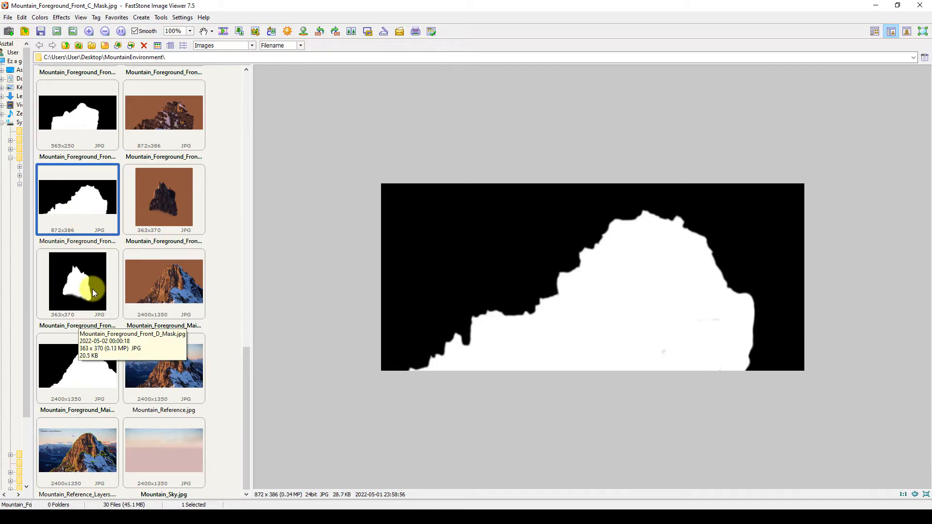
pyautogui.click(169, 130)
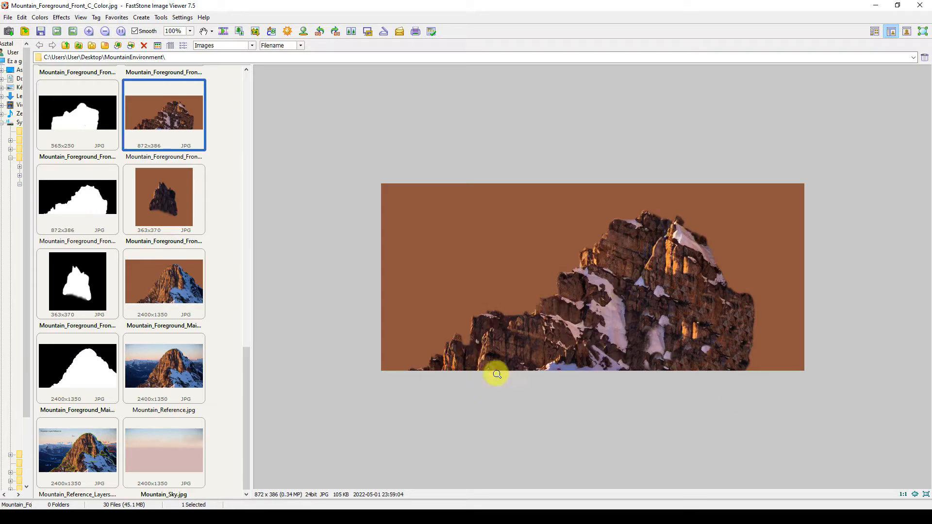
pyautogui.click(75, 453)
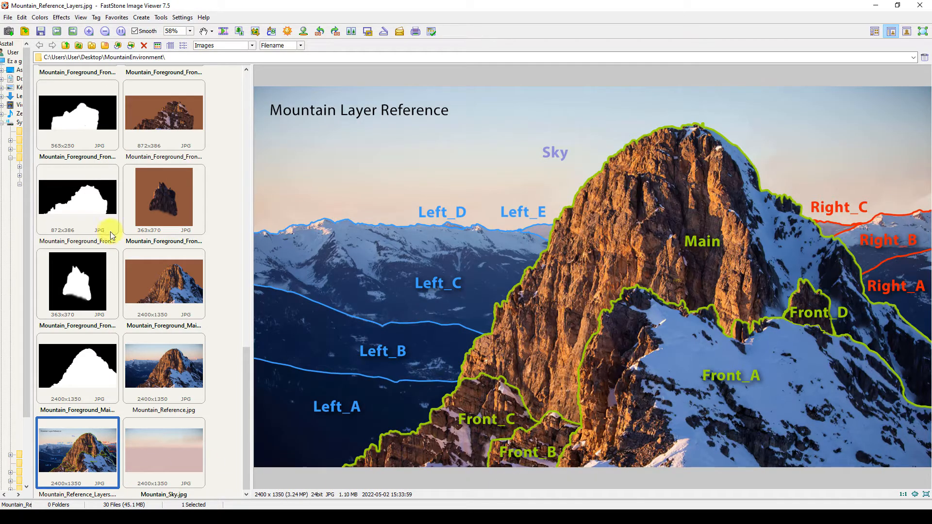
pyautogui.click(146, 116)
pyautogui.click(68, 202)
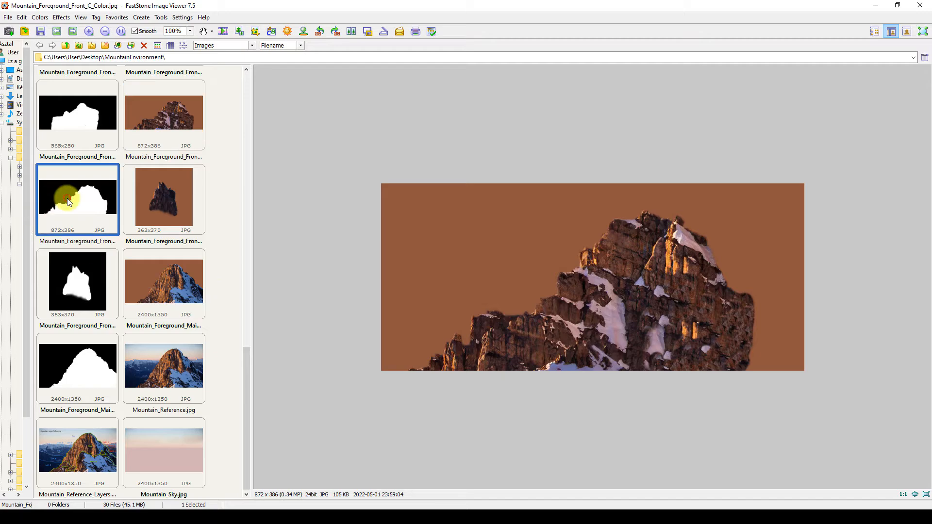
pyautogui.click(188, 106)
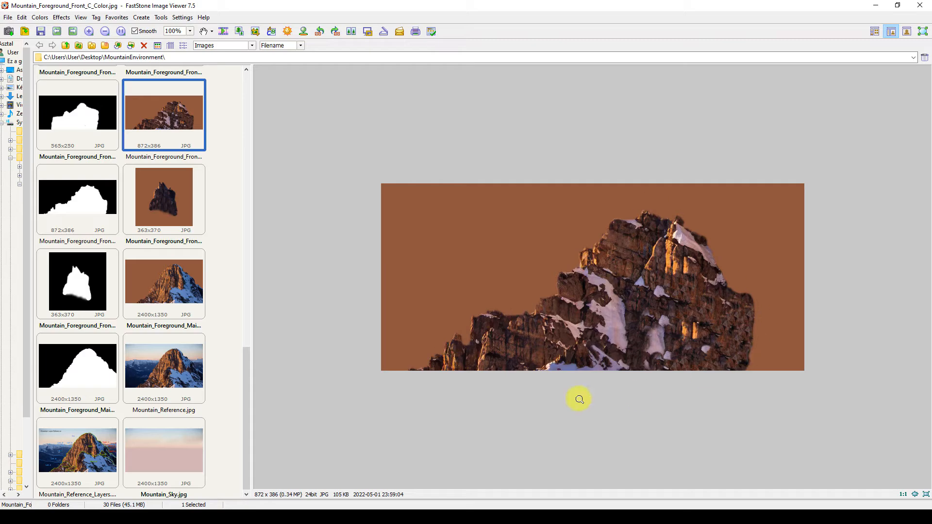
# Switch to Photoshop with Mountain_Reference.jpg, then enlarge and reposition its document window to leave empty space around the image
pyautogui.moveTo(119, 507)
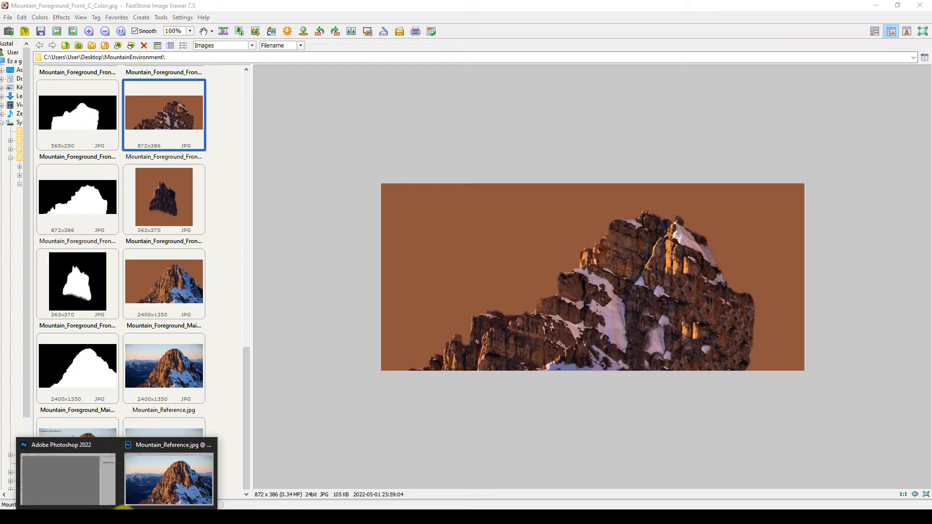
pyautogui.click(156, 480)
pyautogui.moveTo(526, 90); pyautogui.dragTo(508, 88)
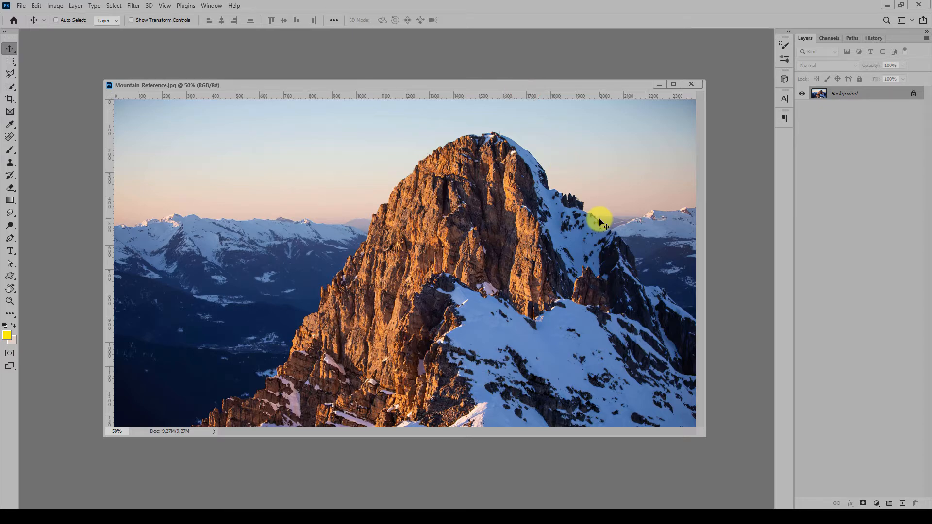
pyautogui.moveTo(703, 438); pyautogui.dragTo(753, 491)
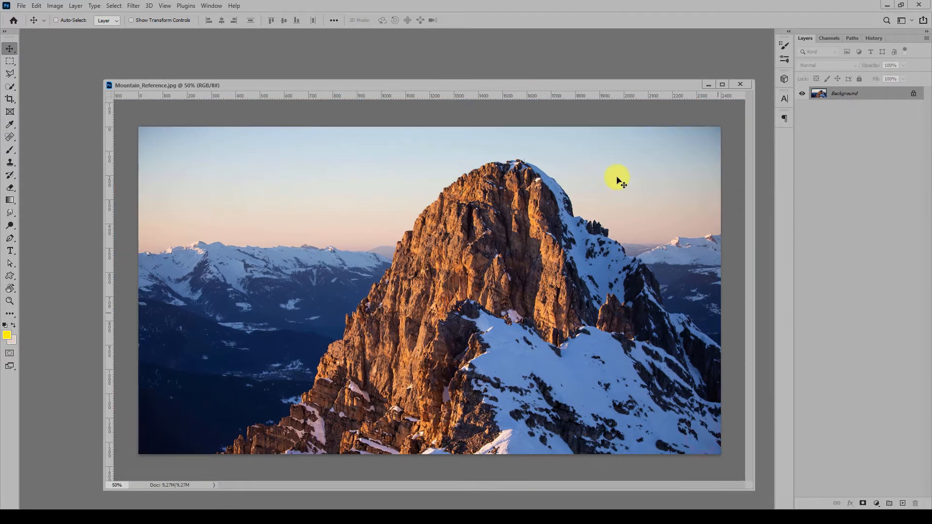
pyautogui.moveTo(556, 92); pyautogui.dragTo(532, 88)
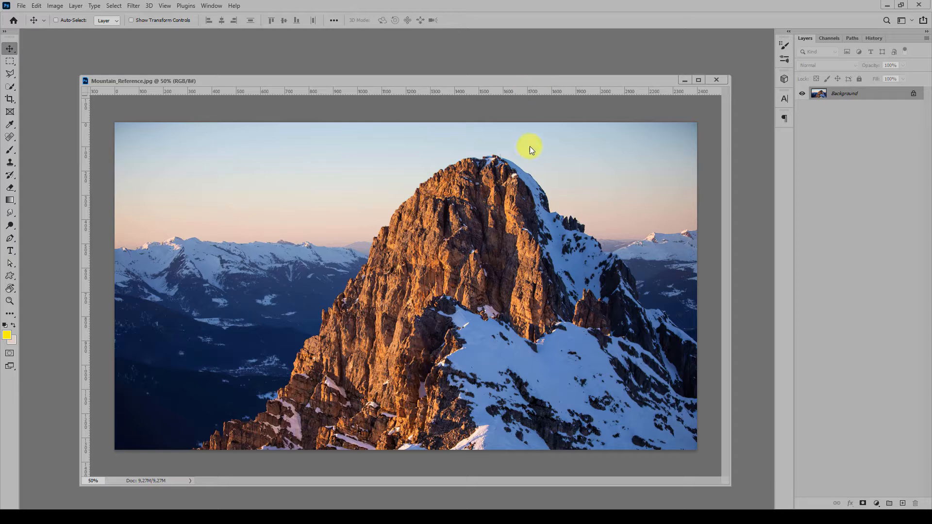
pyautogui.press('l')
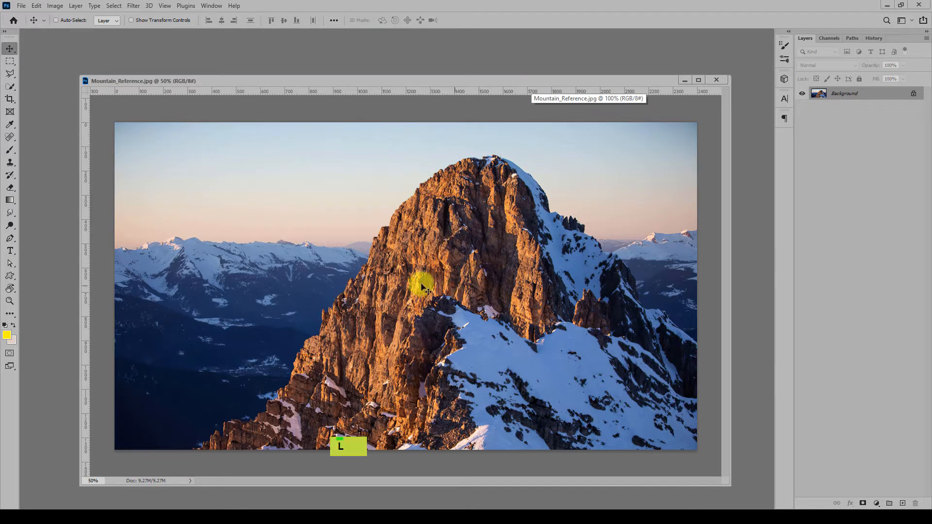
pyautogui.click(234, 442)
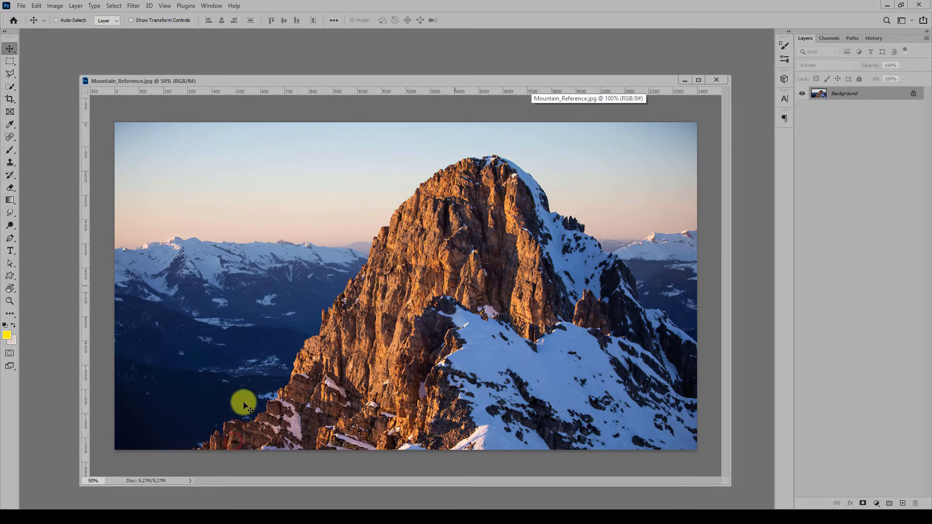
pyautogui.press('l')
pyautogui.press('l')
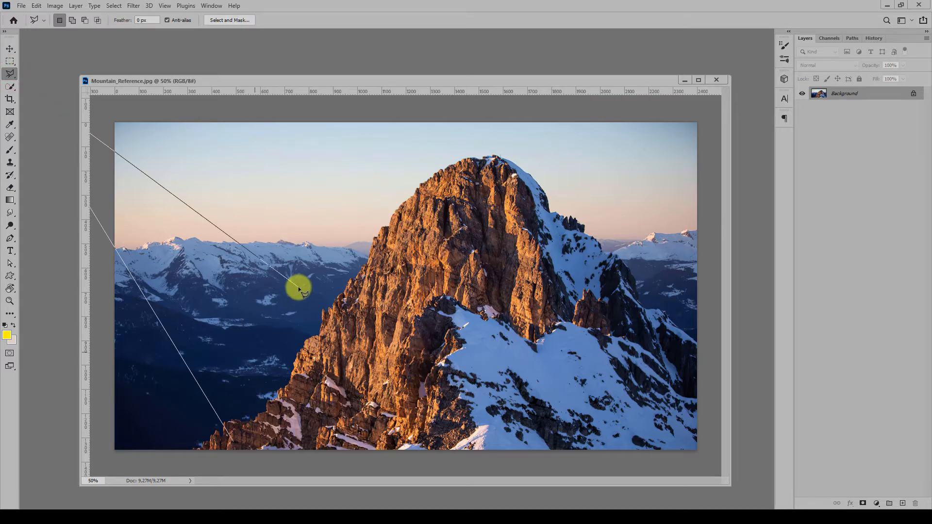
pyautogui.press('Escape')
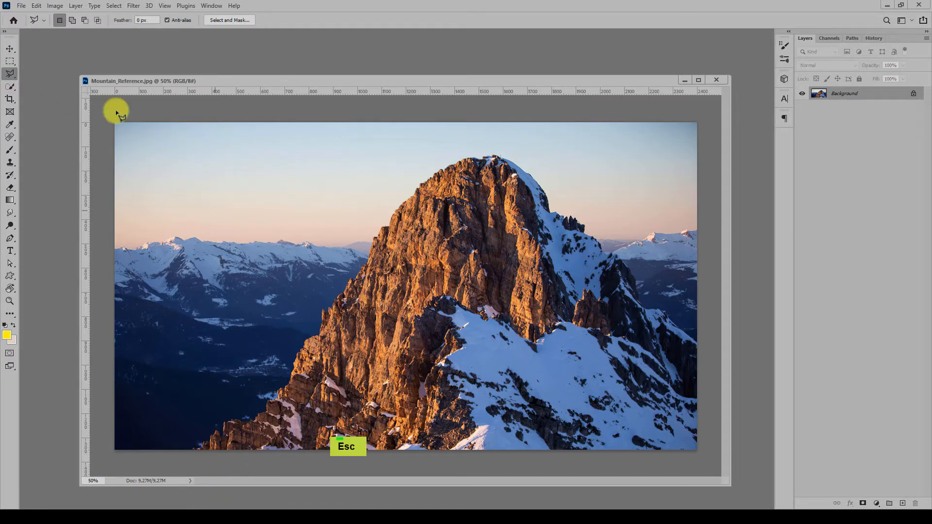
# Outline the whole foreground mountain as a closed Polygonal Lasso selection, following its ridge and passing outside the canvas at the lower edge
pyautogui.hotkey('shift', 'l')
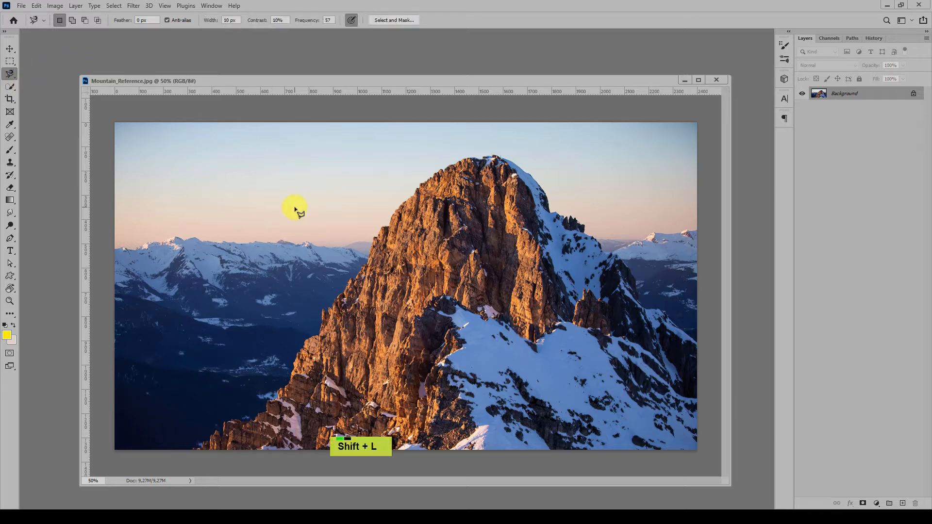
pyautogui.hotkey('shift', 'l')
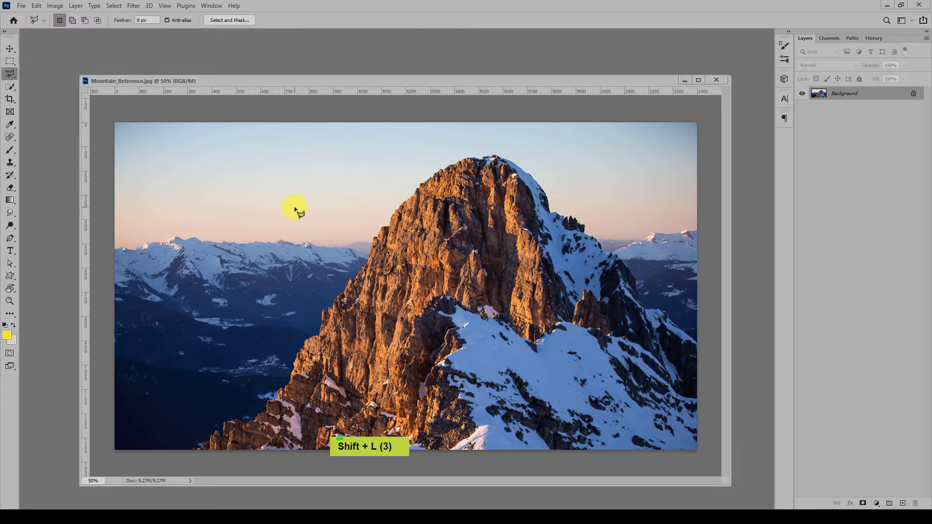
pyautogui.click(192, 460)
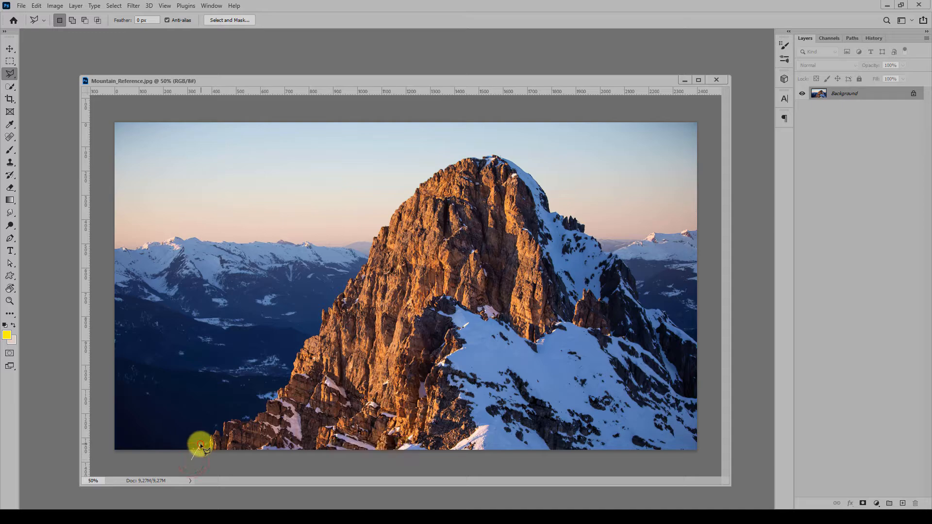
pyautogui.click(200, 443)
pyautogui.click(223, 430)
pyautogui.click(231, 419)
pyautogui.click(248, 418)
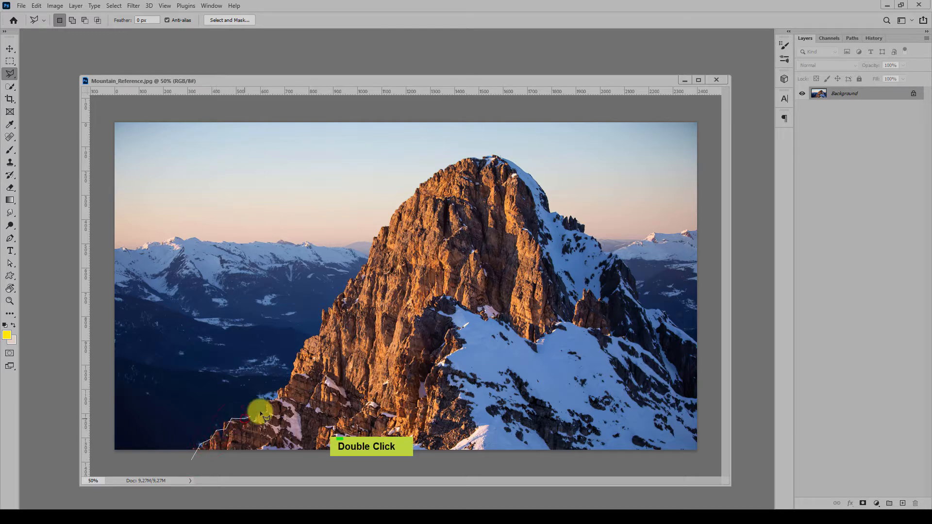
pyautogui.click(270, 403)
pyautogui.click(279, 392)
pyautogui.click(290, 378)
pyautogui.click(304, 343)
pyautogui.click(320, 334)
pyautogui.click(325, 310)
pyautogui.click(342, 290)
pyautogui.click(367, 260)
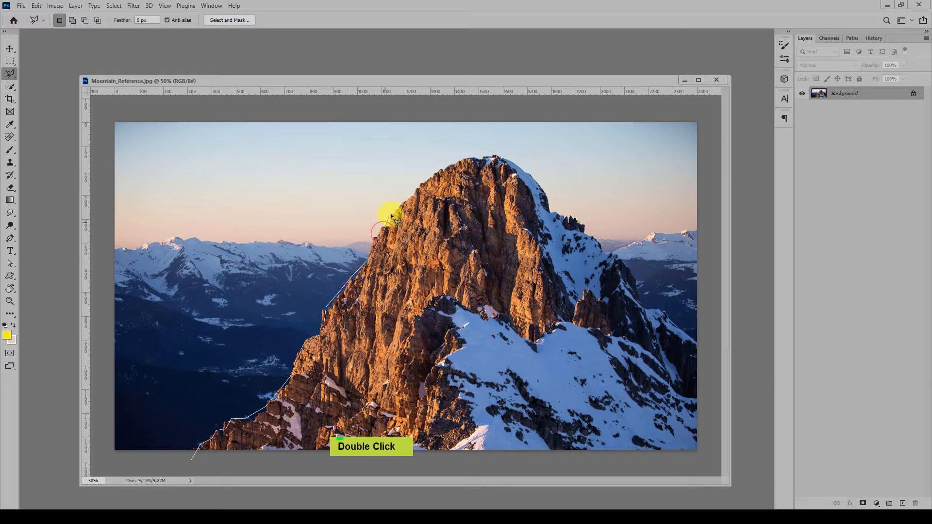
pyautogui.click(418, 187)
pyautogui.click(443, 167)
pyautogui.click(469, 155)
pyautogui.click(506, 157)
pyautogui.click(533, 177)
pyautogui.click(548, 196)
pyautogui.click(557, 218)
pyautogui.click(601, 245)
pyautogui.click(634, 279)
pyautogui.click(646, 301)
pyautogui.click(676, 319)
pyautogui.click(722, 377)
pyautogui.click(708, 462)
pyautogui.click(441, 466)
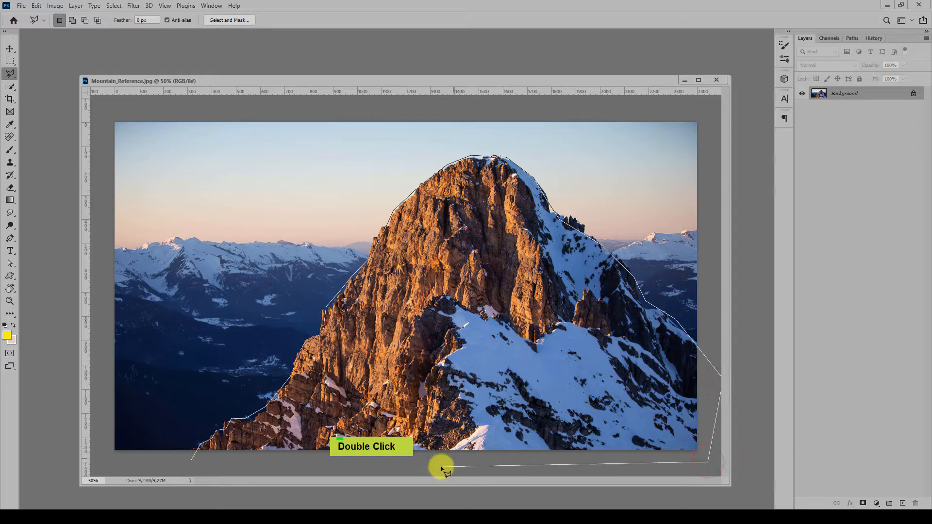
pyautogui.doubleClick(189, 462)
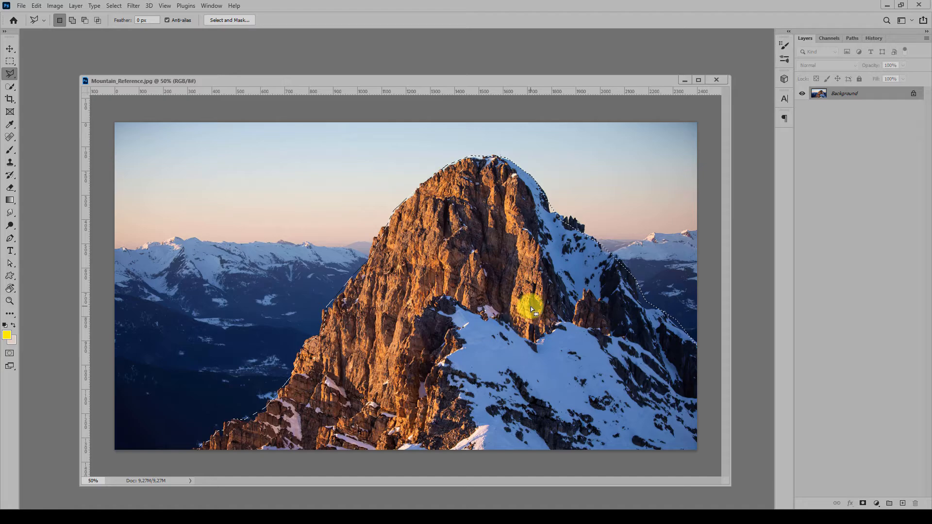
# Copy the selected mountain to a new layer and hide the Background layer
pyautogui.hotkey('ctrl', 'j')
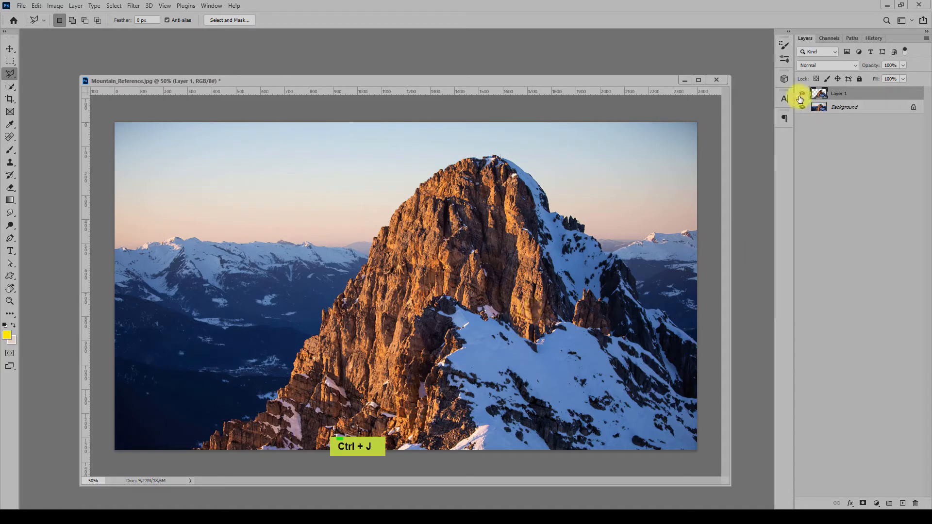
pyautogui.click(802, 108)
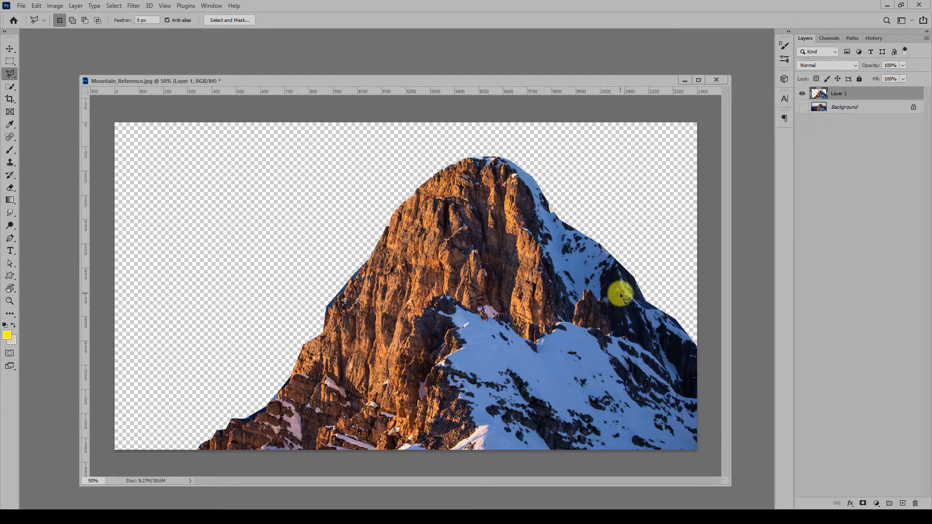
# Add a Solid Color fill layer between the Background and the mountain cutout, using orange-brown c36f29 sampled from the rock
pyautogui.click(831, 106)
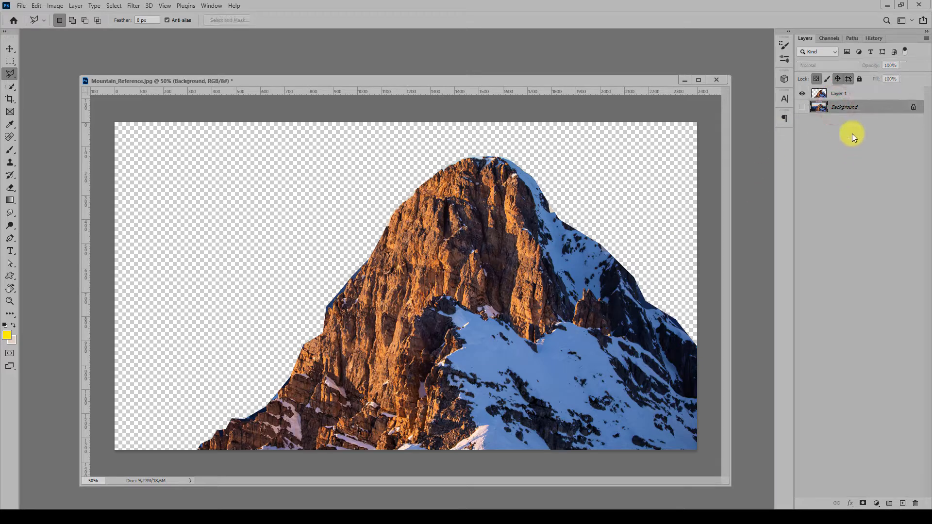
pyautogui.click(876, 503)
pyautogui.click(877, 330)
pyautogui.click(369, 269)
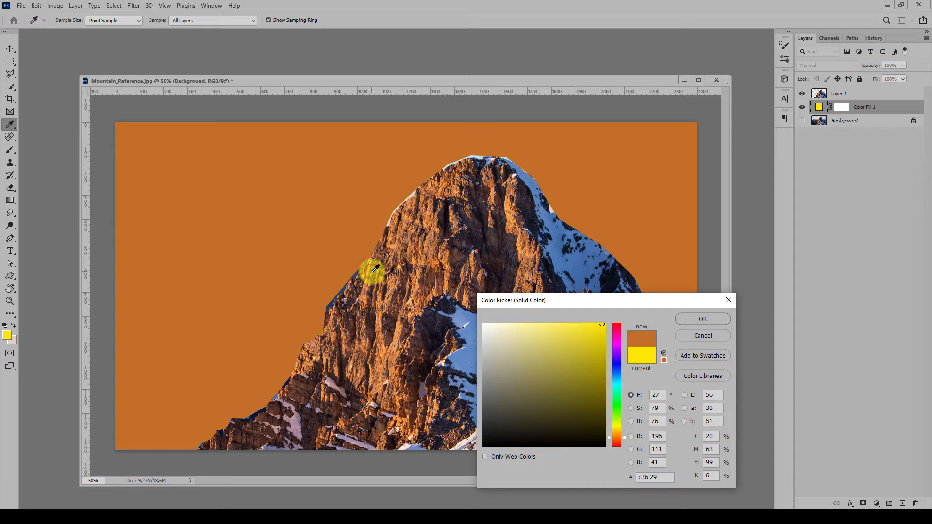
pyautogui.click(720, 318)
pyautogui.press('l')
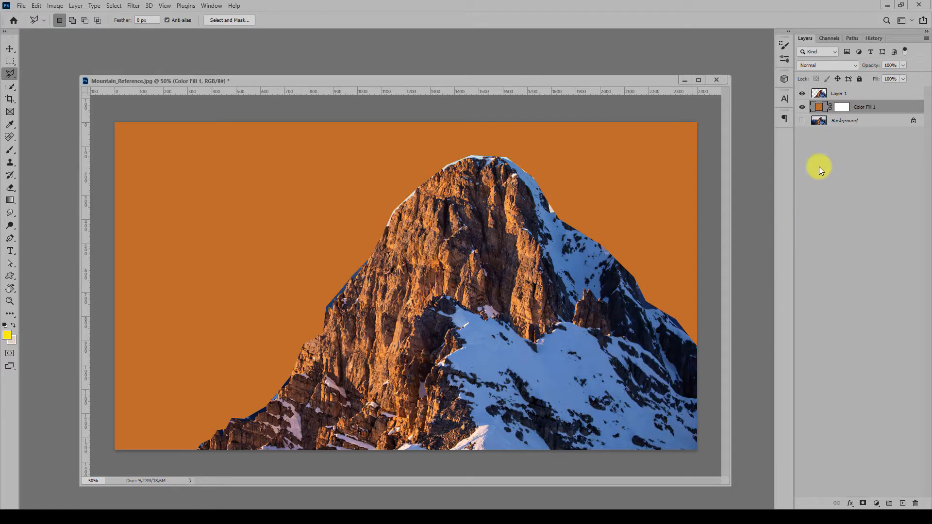
# Change the solid fill behind the mountain to black 000000, with Only Web Colors enabled
pyautogui.doubleClick(819, 108)
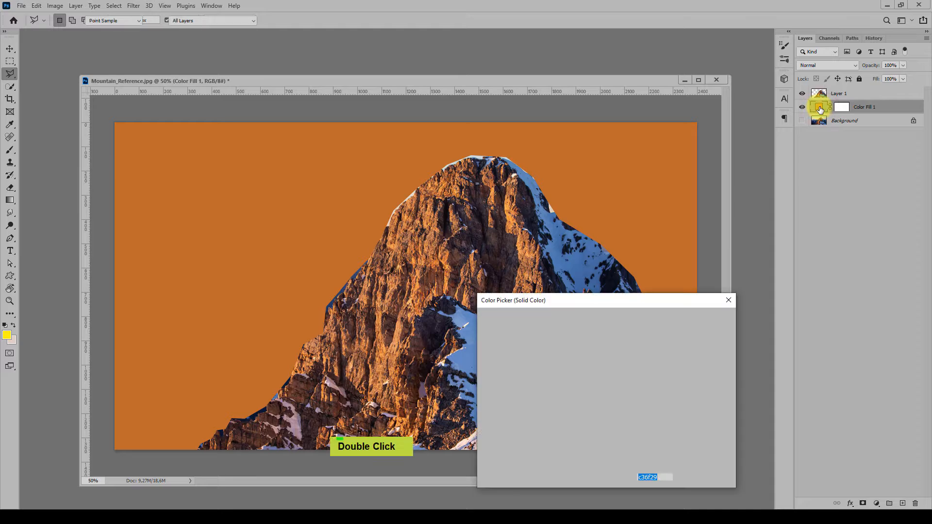
pyautogui.click(495, 458)
pyautogui.click(488, 444)
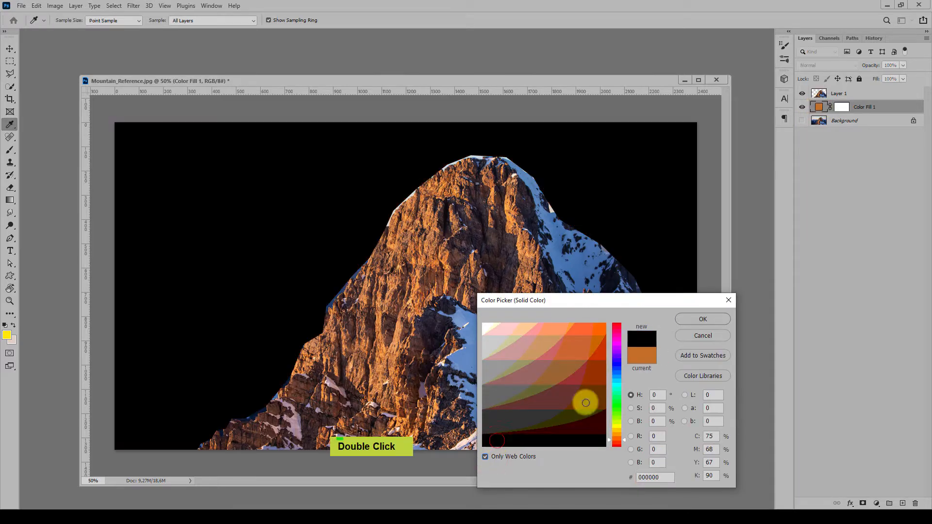
pyautogui.click(689, 319)
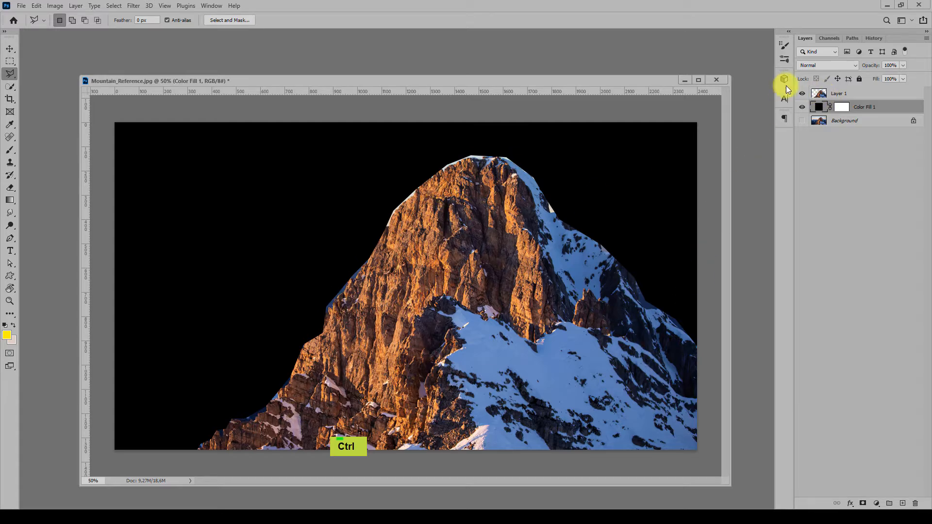
# Load the mountain cutout layer's shape as a selection and add a white Solid Color fill layer masked to it above the cutout
pyautogui.click(824, 97)
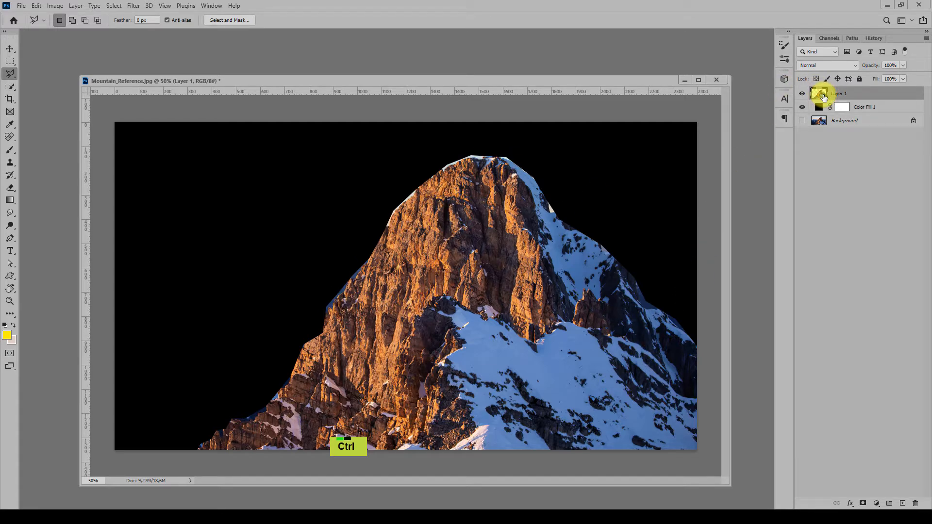
pyautogui.keyDown('ctrl'); pyautogui.click(824, 98); pyautogui.keyUp('ctrl')
pyautogui.click(876, 503)
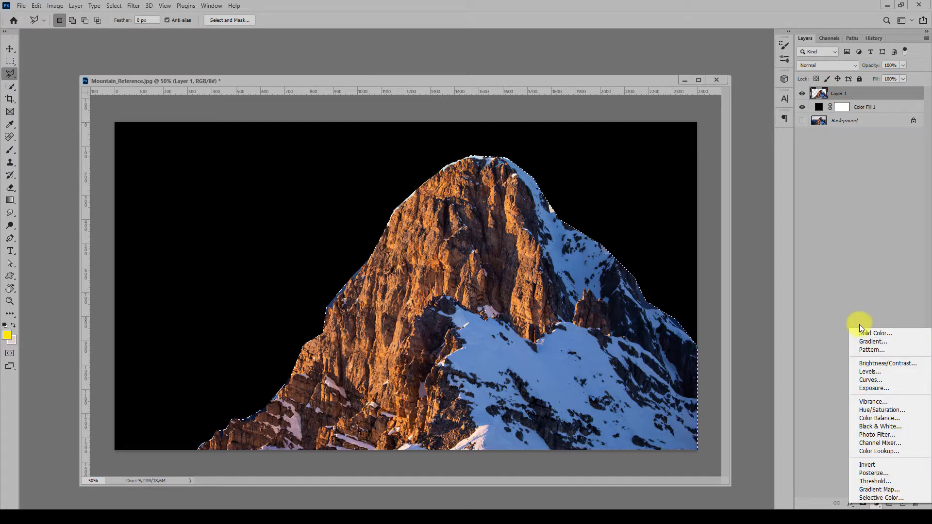
pyautogui.click(868, 334)
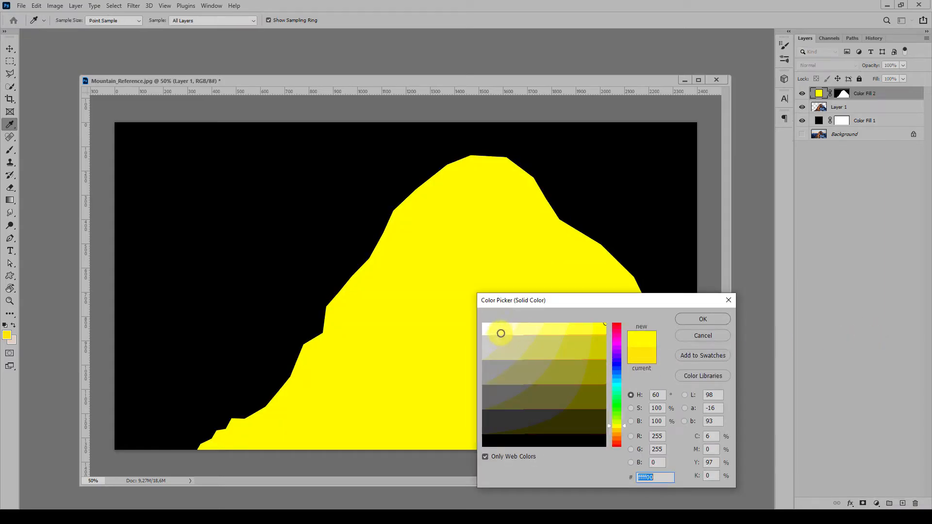
pyautogui.click(703, 317)
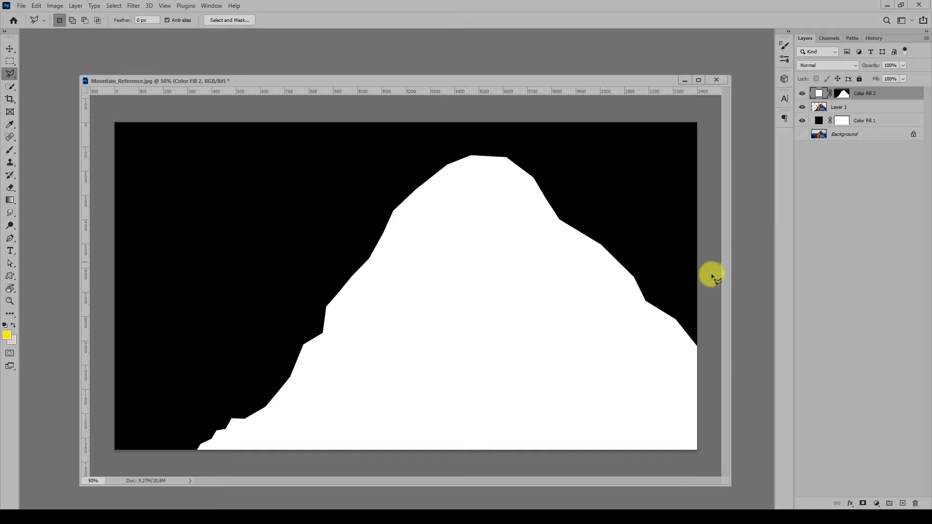
# Hide the white and black color fill layers and select the mountain cutout layer
pyautogui.click(801, 93)
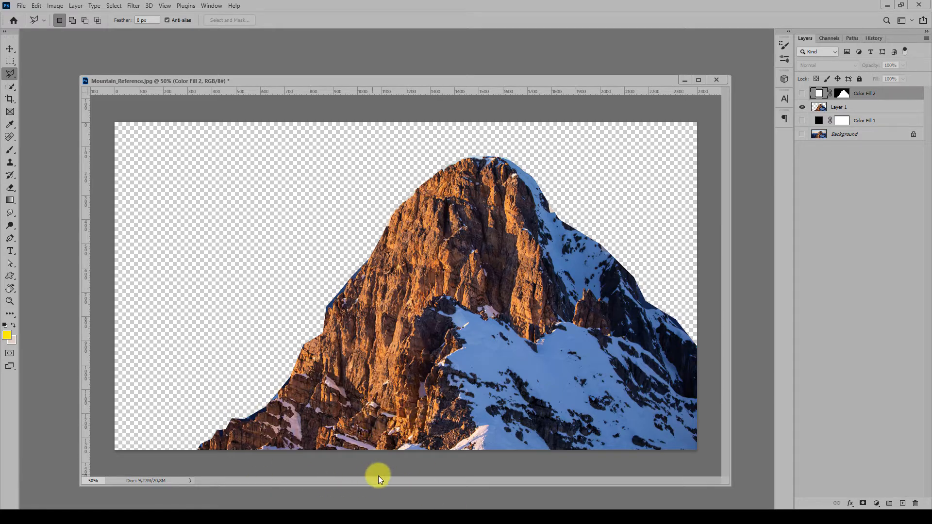
pyautogui.click(838, 108)
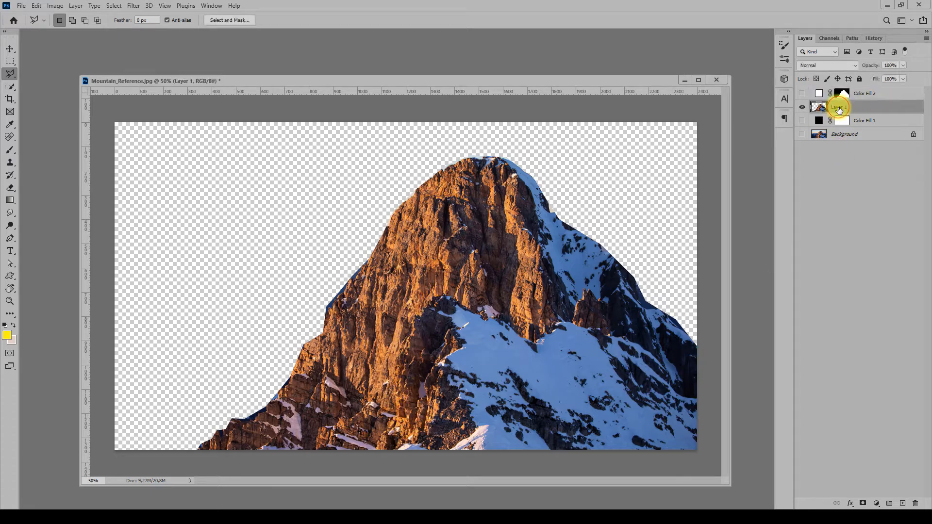
# Outline the snowy foreground ridge of the mountain cutout with the Polygonal Lasso and copy it to a new layer
pyautogui.doubleClick(708, 401)
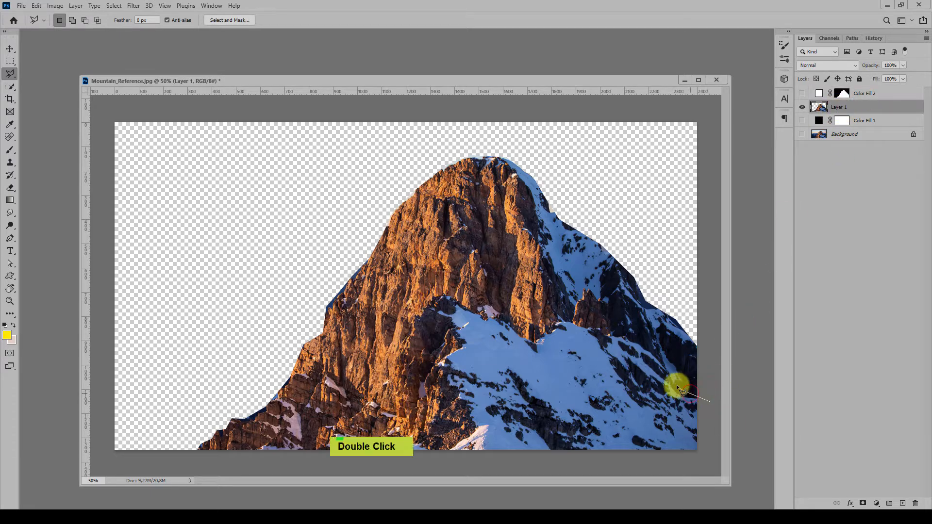
pyautogui.click(656, 358)
pyautogui.click(617, 334)
pyautogui.click(549, 327)
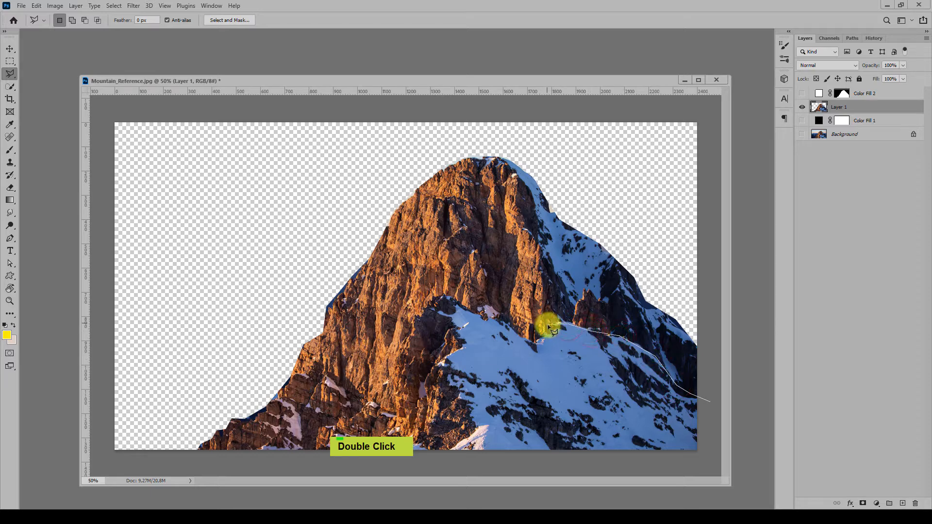
pyautogui.click(518, 341)
pyautogui.click(500, 311)
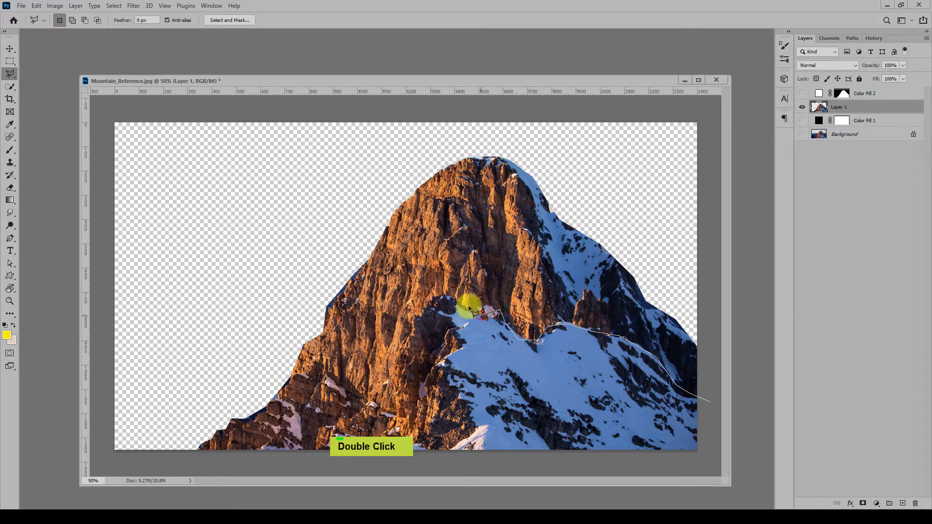
pyautogui.click(441, 295)
pyautogui.click(412, 318)
pyautogui.click(402, 342)
pyautogui.click(388, 384)
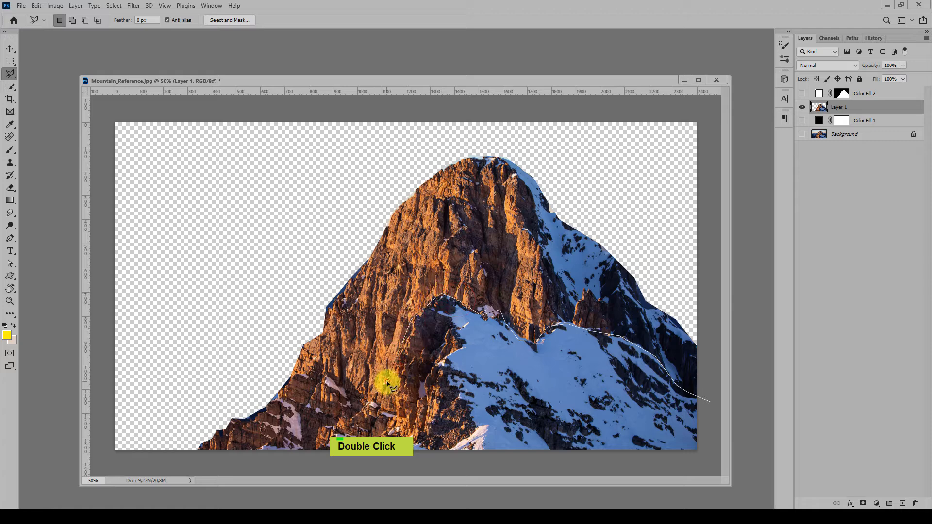
pyautogui.click(390, 459)
pyautogui.click(685, 465)
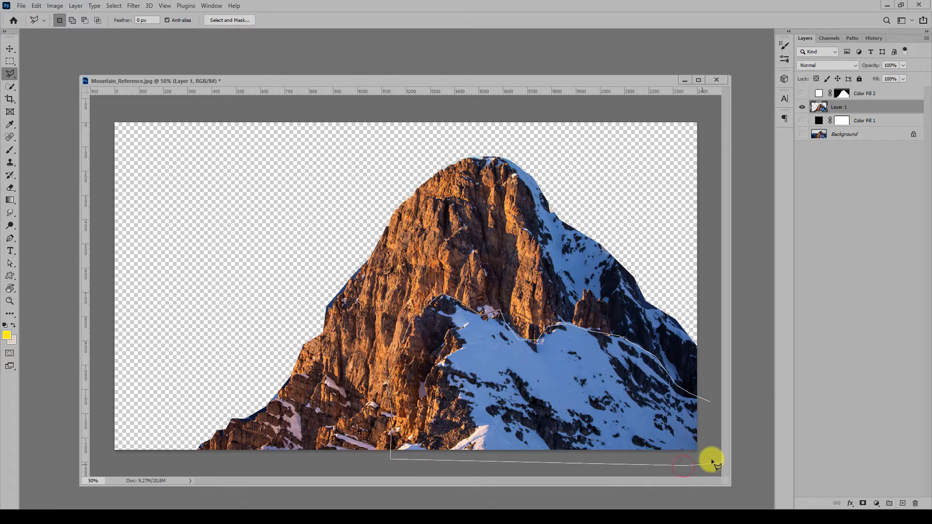
pyautogui.keyDown('ctrl'); pyautogui.click(712, 449); pyautogui.keyUp('ctrl')
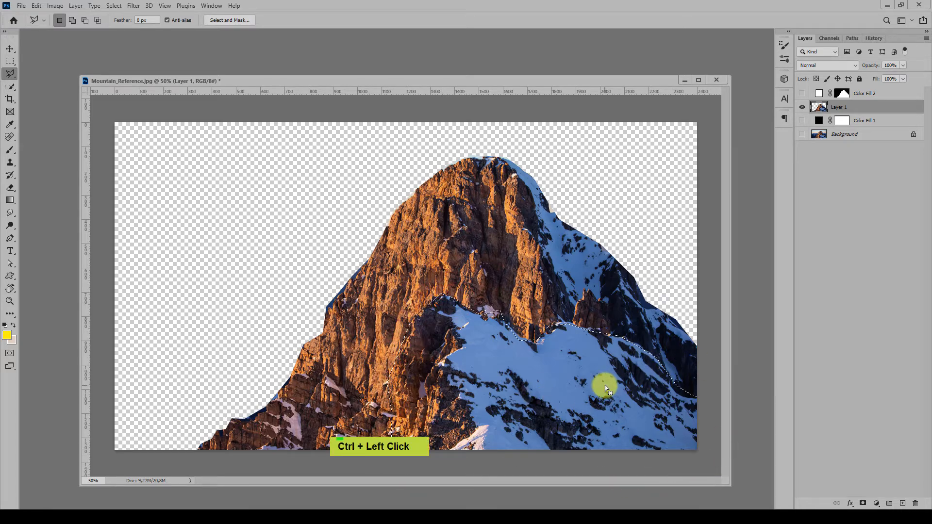
pyautogui.hotkey('ctrl', 'j')
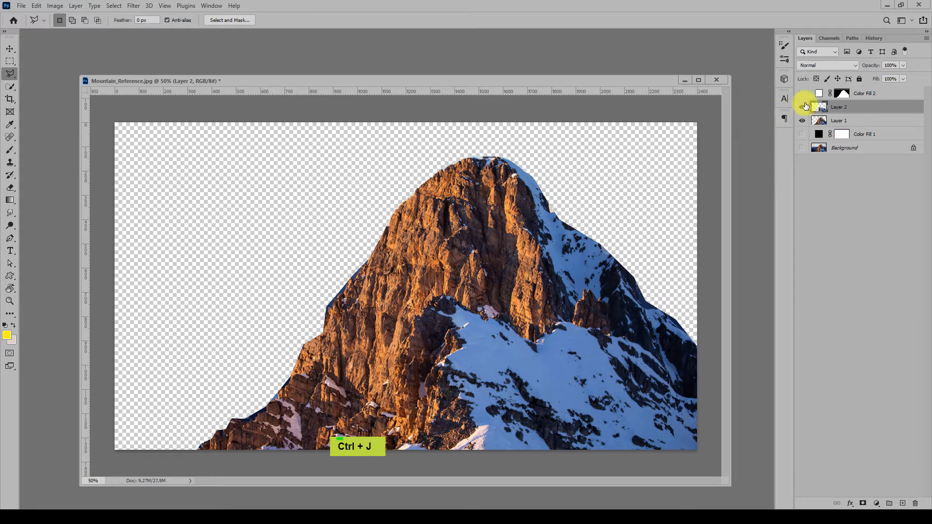
# Toggle the visibility of Layer 2 and Layer 1 to examine the copied snowy ridge on its own
pyautogui.click(802, 107)
pyautogui.click(803, 120)
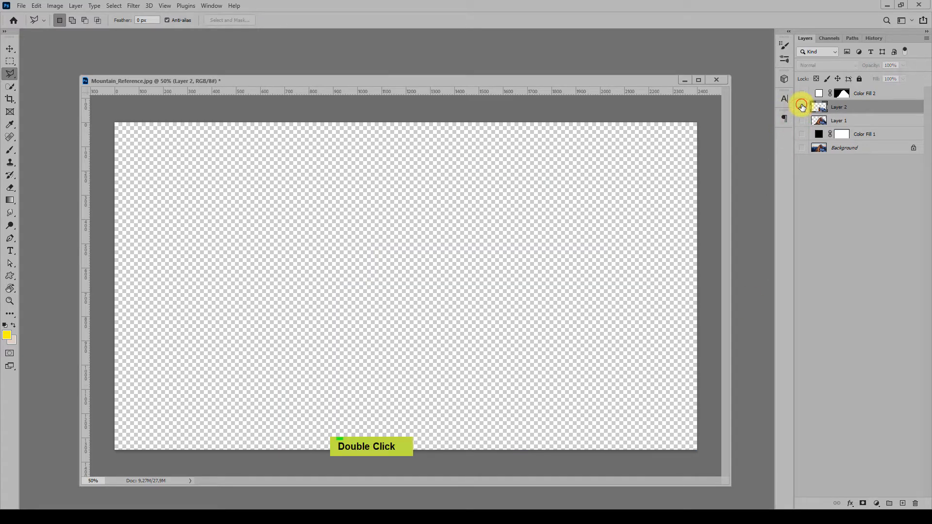
pyautogui.click(803, 107)
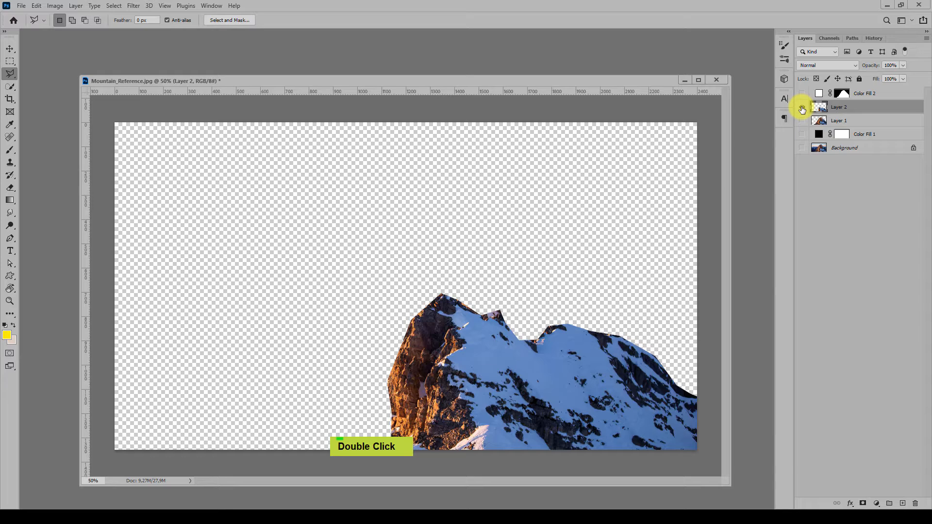
pyautogui.click(802, 108)
pyautogui.click(803, 107)
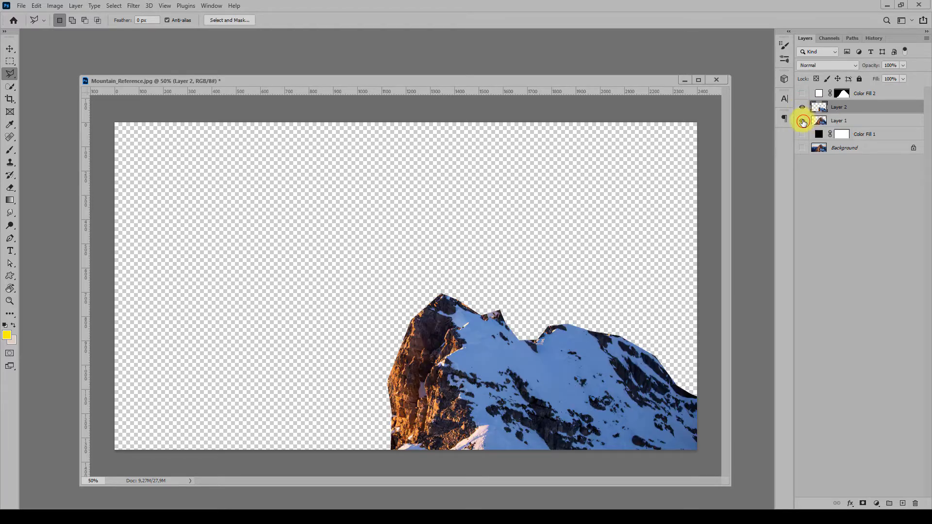
pyautogui.click(803, 121)
# Hide the snowy ridge layer, clear the selection and add an empty layer directly above Layer 1
pyautogui.keyDown('ctrl'); pyautogui.click(820, 107); pyautogui.keyUp('ctrl')
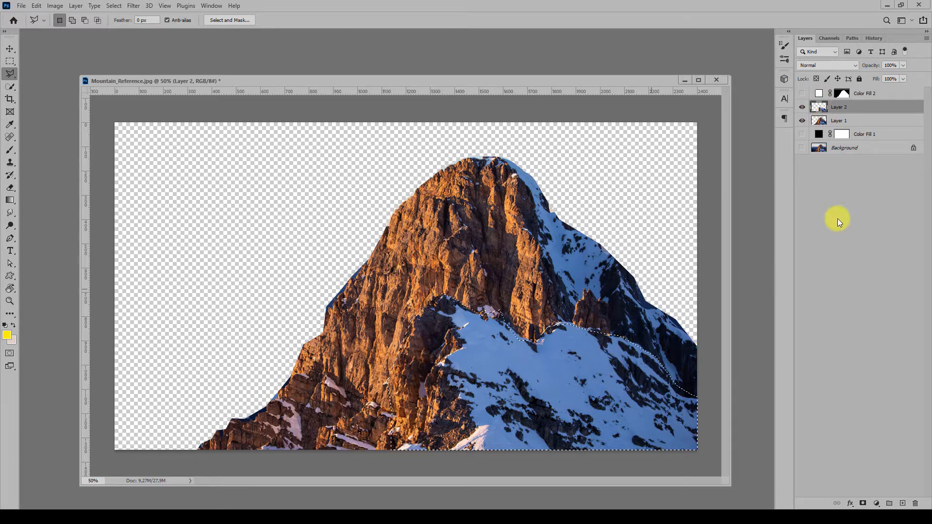
pyautogui.click(803, 107)
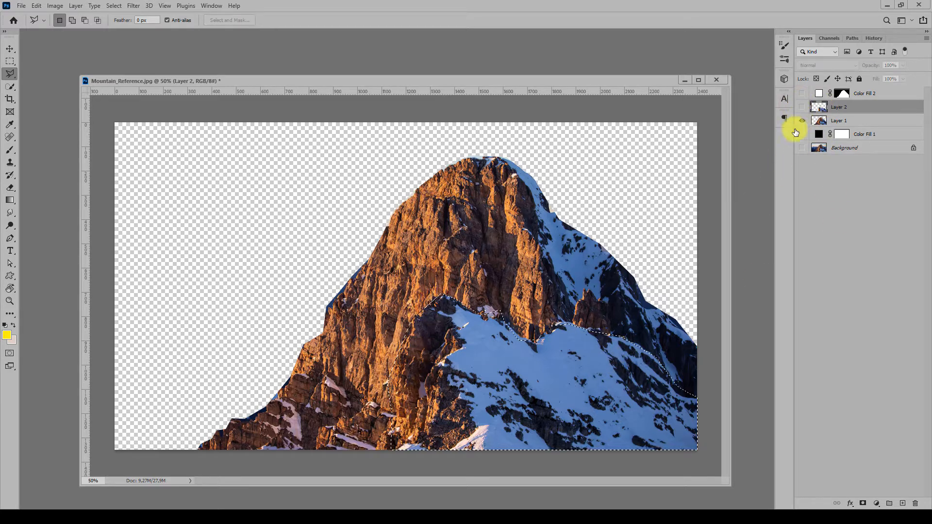
pyautogui.hotkey('ctrl', 'd')
pyautogui.click(837, 121)
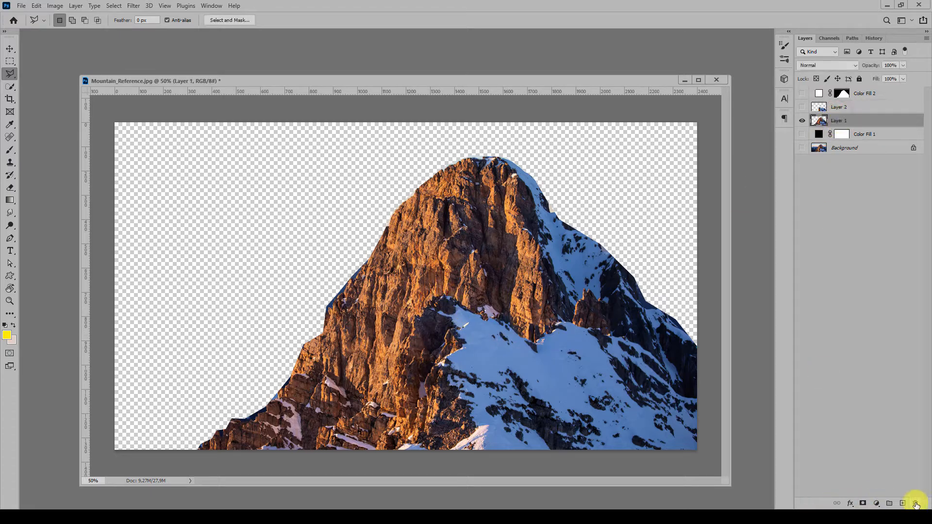
pyautogui.click(904, 504)
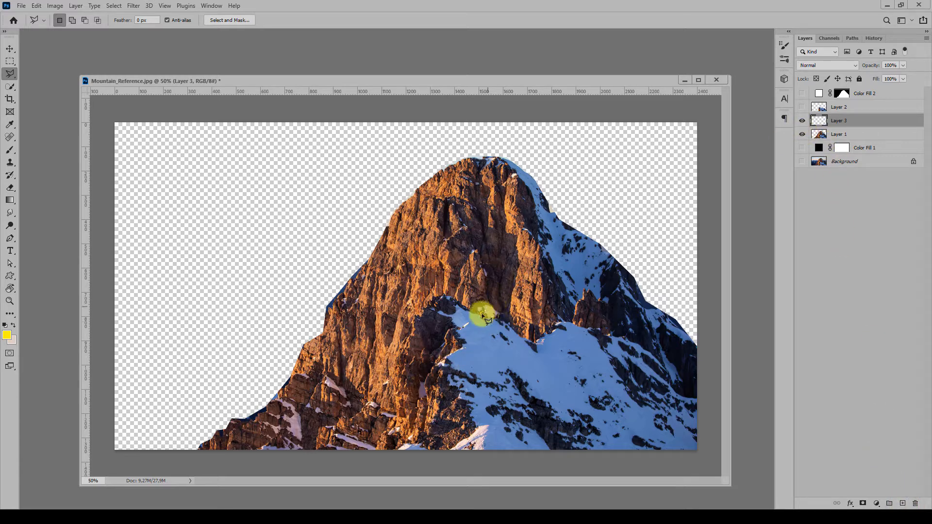
# Clone rock over the right part of the snowy ridge's upper edge on the new layer, using a 141 px Clone Stamp brush
pyautogui.press('s')
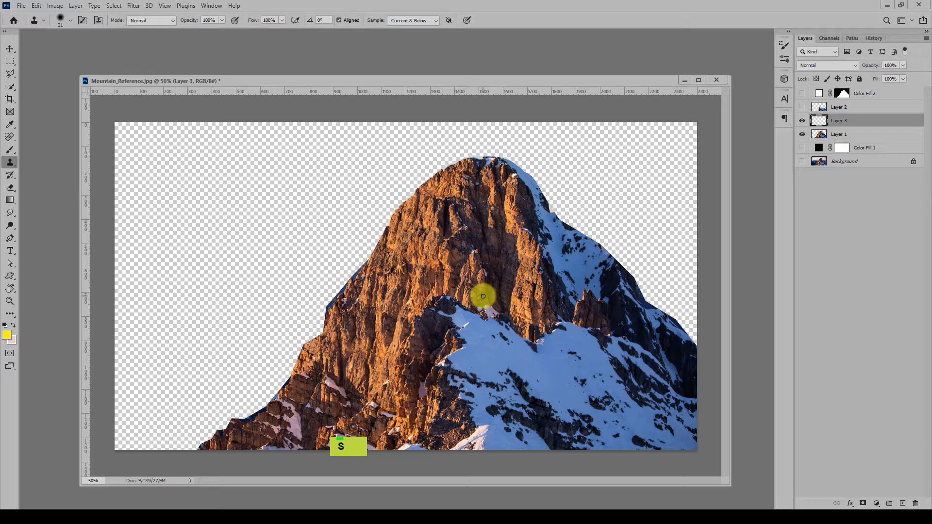
pyautogui.moveTo(483, 296)
pyautogui.keyDown('alt'); pyautogui.mouseDown(button='right')
pyautogui.moveTo(497, 297)
pyautogui.moveTo(488, 312)
pyautogui.mouseUp(button='right'); pyautogui.keyUp('alt')
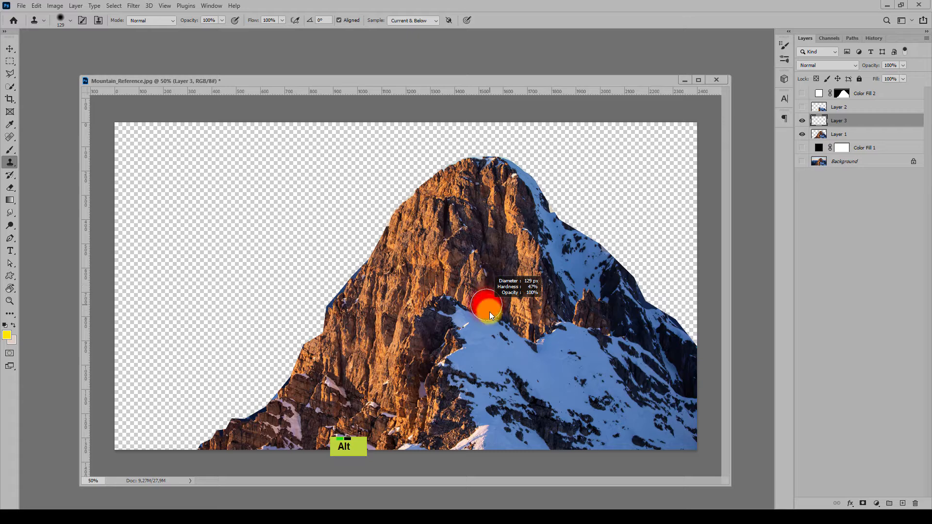
pyautogui.moveTo(489, 324)
pyautogui.keyDown('alt'); pyautogui.mouseDown(button='right')
pyautogui.moveTo(505, 310)
pyautogui.moveTo(504, 318)
pyautogui.moveTo(489, 309)
pyautogui.mouseUp(button='right'); pyautogui.keyUp('alt')
pyautogui.keyDown('alt'); pyautogui.click(541, 305); pyautogui.keyUp('alt')
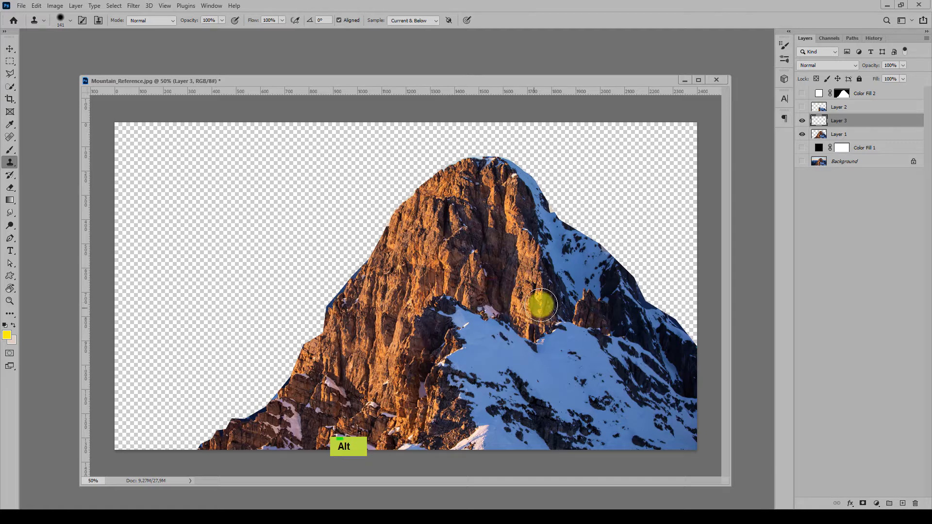
pyautogui.keyDown('alt'); pyautogui.click(544, 304); pyautogui.keyUp('alt')
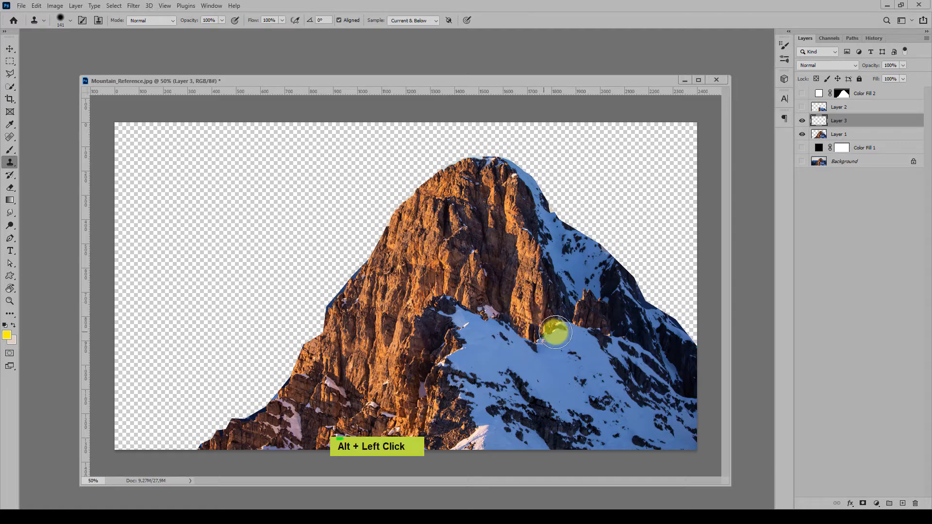
pyautogui.click(563, 326)
pyautogui.doubleClick(547, 343)
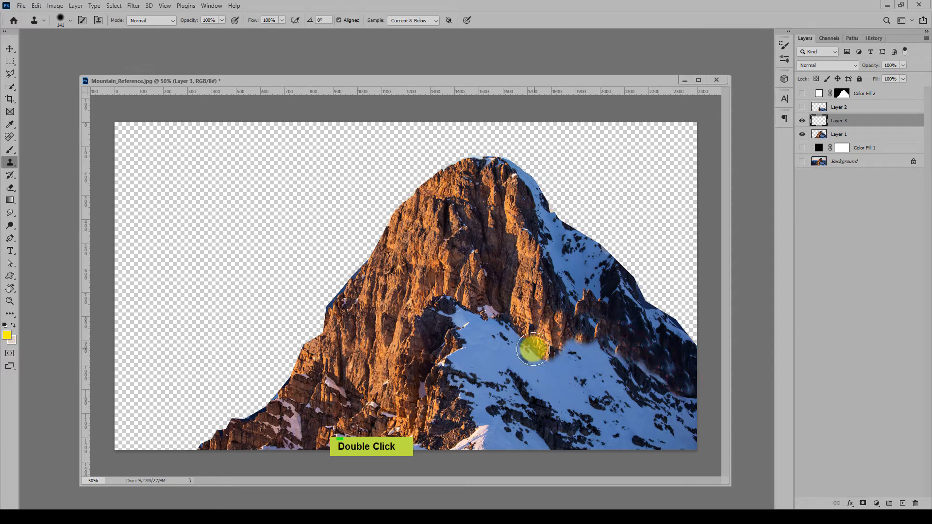
# Clone rock texture from the upper mountain face over the middle and left edges of the snowy ridge
pyautogui.keyDown('alt'); pyautogui.click(523, 343); pyautogui.keyUp('alt')
pyautogui.moveTo(523, 343)
pyautogui.mouseDown()
pyautogui.moveTo(450, 302)
pyautogui.moveTo(417, 318)
pyautogui.moveTo(453, 339)
pyautogui.moveTo(431, 344)
pyautogui.moveTo(447, 363)
pyautogui.moveTo(420, 387)
pyautogui.moveTo(433, 387)
pyautogui.moveTo(440, 437)
pyautogui.moveTo(461, 393)
pyautogui.moveTo(466, 343)
pyautogui.moveTo(500, 336)
pyautogui.moveTo(485, 345)
pyautogui.mouseUp()
pyautogui.keyDown('alt'); pyautogui.click(495, 295); pyautogui.keyUp('alt')
pyautogui.keyDown('alt'); pyautogui.click(473, 270); pyautogui.keyUp('alt')
pyautogui.keyDown('alt'); pyautogui.click(419, 268); pyautogui.keyUp('alt')
pyautogui.keyDown('alt'); pyautogui.click(399, 300); pyautogui.keyUp('alt')
pyautogui.keyDown('alt'); pyautogui.click(390, 307); pyautogui.keyUp('alt')
pyautogui.keyDown('alt'); pyautogui.click(377, 350); pyautogui.keyUp('alt')
pyautogui.keyDown('alt'); pyautogui.click(473, 285); pyautogui.keyUp('alt')
pyautogui.keyDown('alt'); pyautogui.click(504, 294); pyautogui.keyUp('alt')
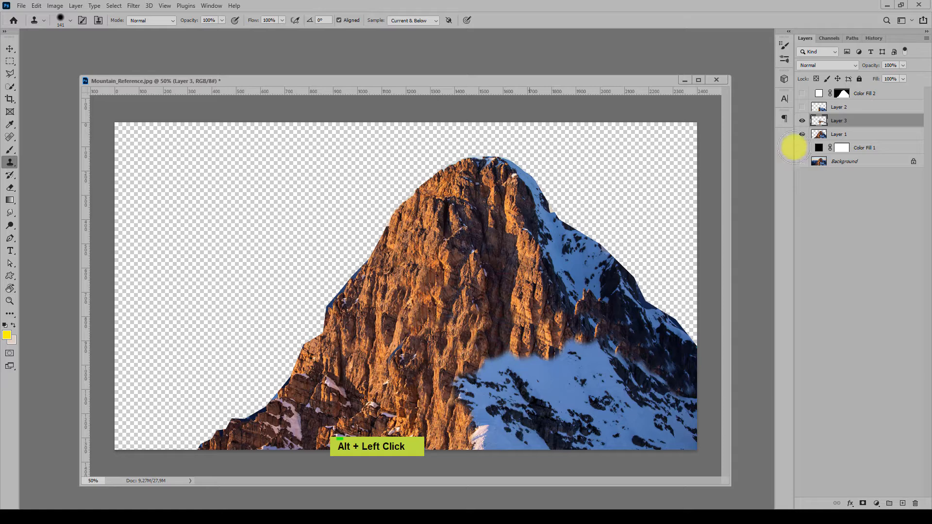
# Show Layer 2 and shift the snowy ridge around over the cloned rock, leaving it close to its original place
pyautogui.click(802, 106)
pyautogui.click(828, 108)
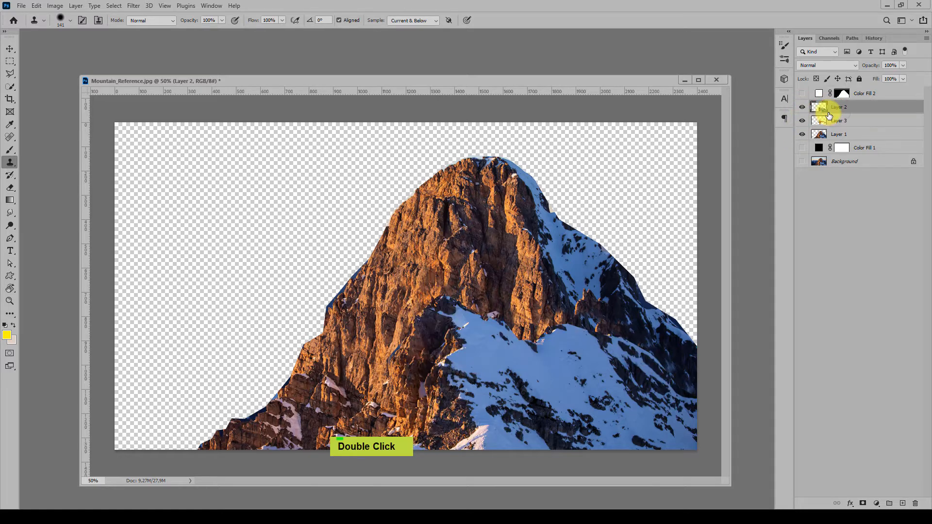
pyautogui.press('v')
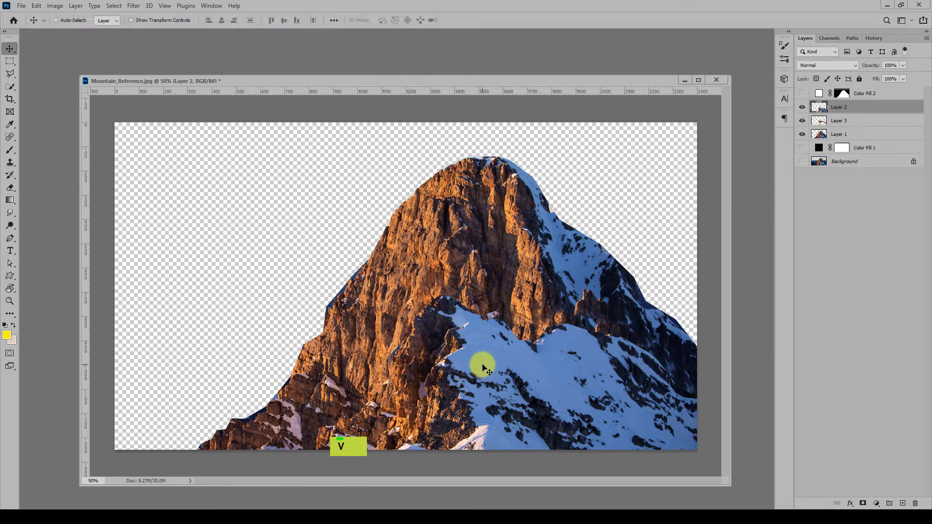
pyautogui.moveTo(483, 367); pyautogui.dragTo(410, 427)
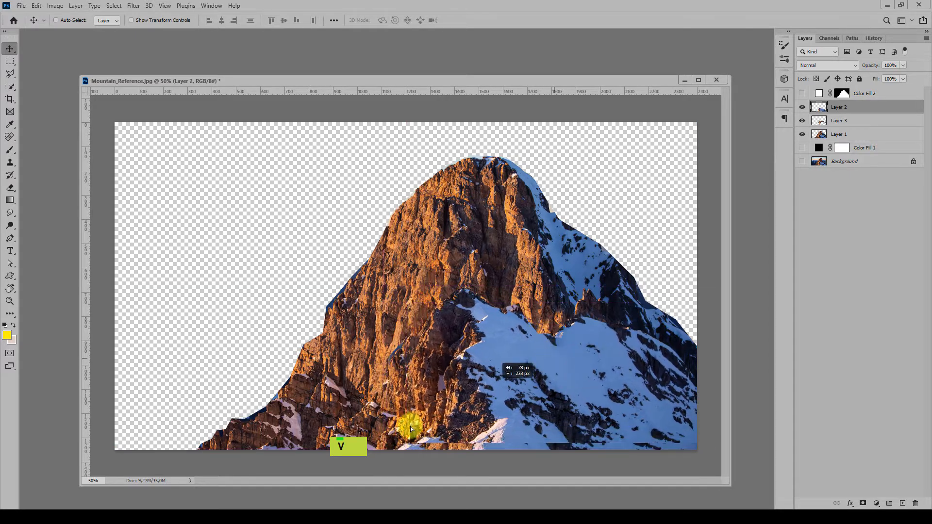
pyautogui.moveTo(516, 413)
pyautogui.mouseDown()
pyautogui.moveTo(508, 412)
pyautogui.moveTo(526, 413)
pyautogui.moveTo(508, 411)
pyautogui.moveTo(512, 404)
pyautogui.mouseUp()
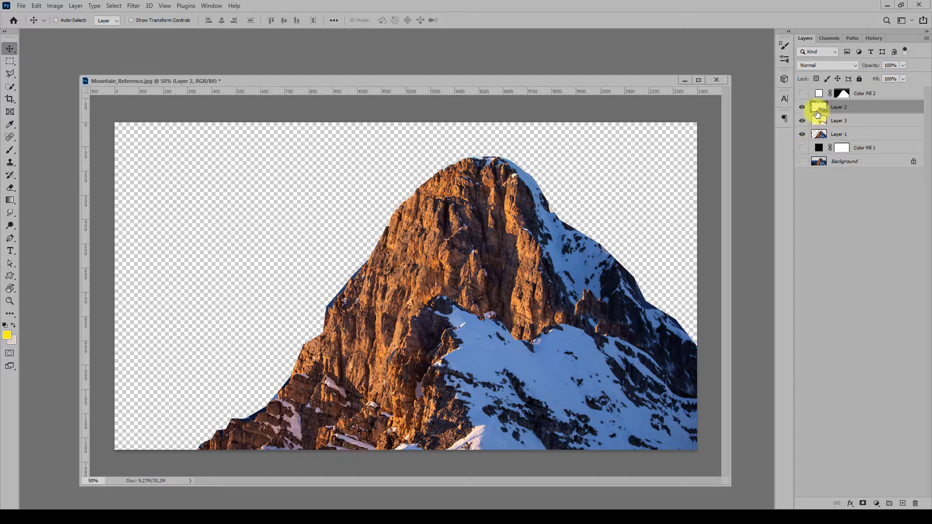
# Toggle the snowy ridge and cloned rock layers to compare the mountain with and without each of them
pyautogui.moveTo(818, 115); pyautogui.dragTo(843, 118)
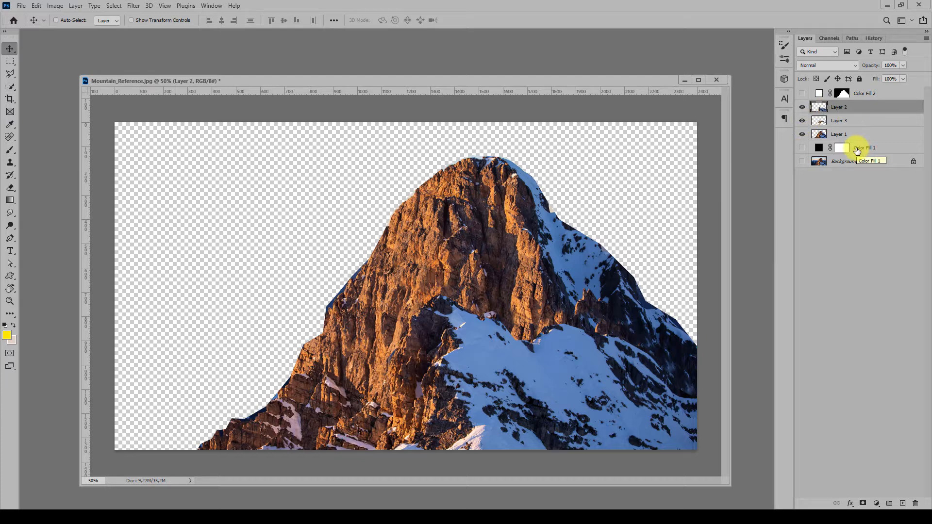
pyautogui.moveTo(858, 152); pyautogui.dragTo(799, 124)
pyautogui.click(802, 107)
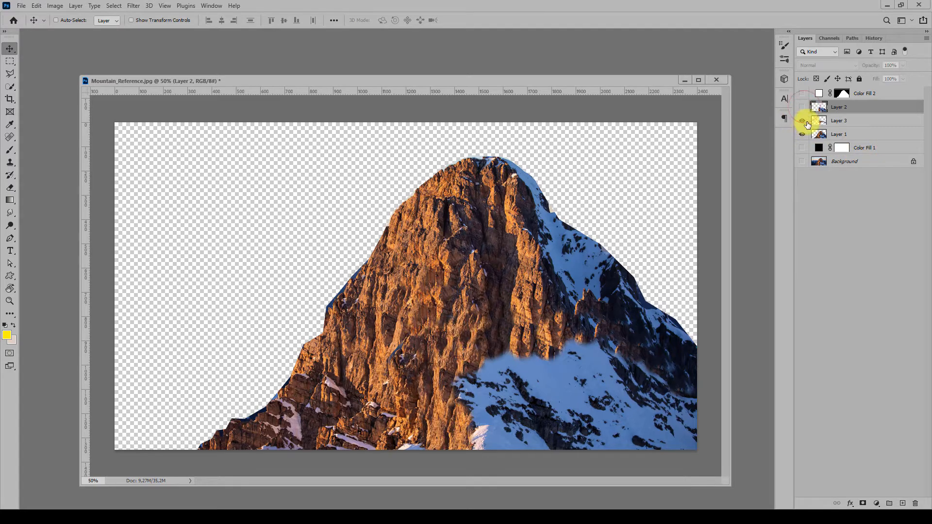
pyautogui.click(802, 120)
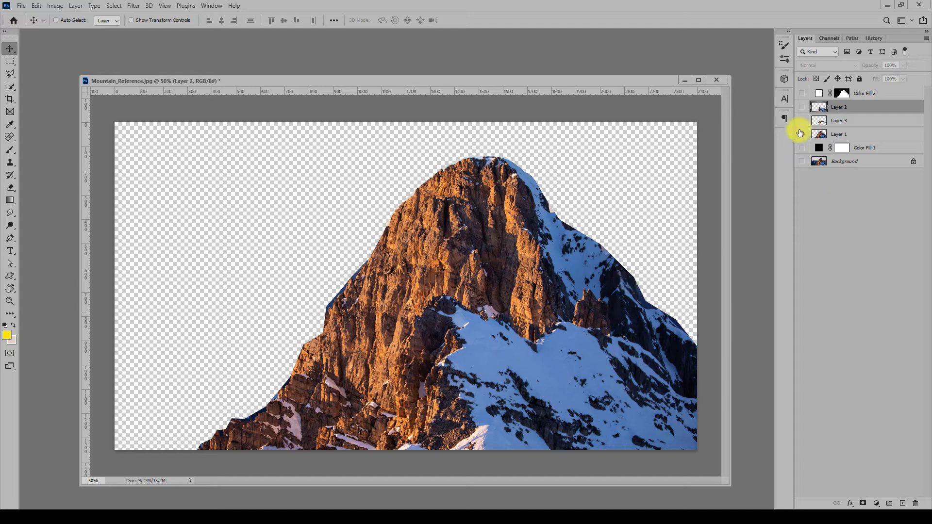
pyautogui.click(801, 108)
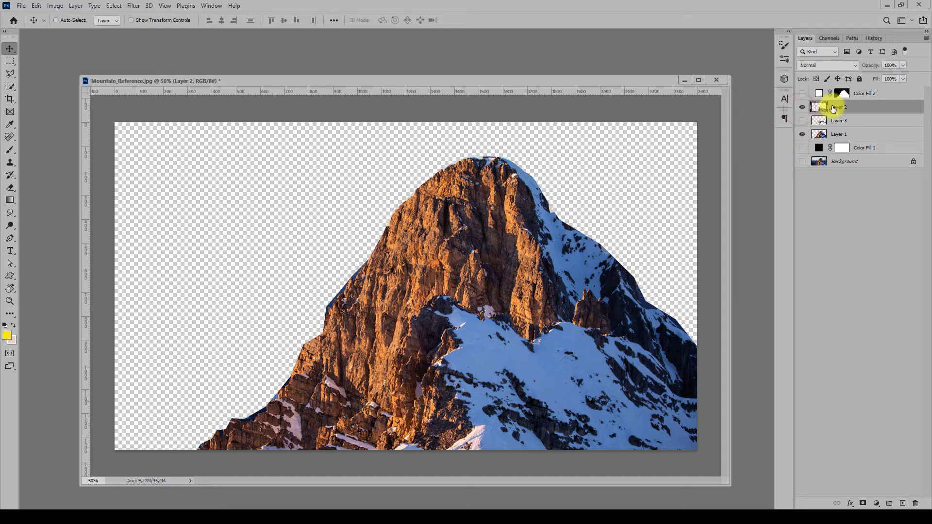
pyautogui.click(802, 120)
pyautogui.click(802, 107)
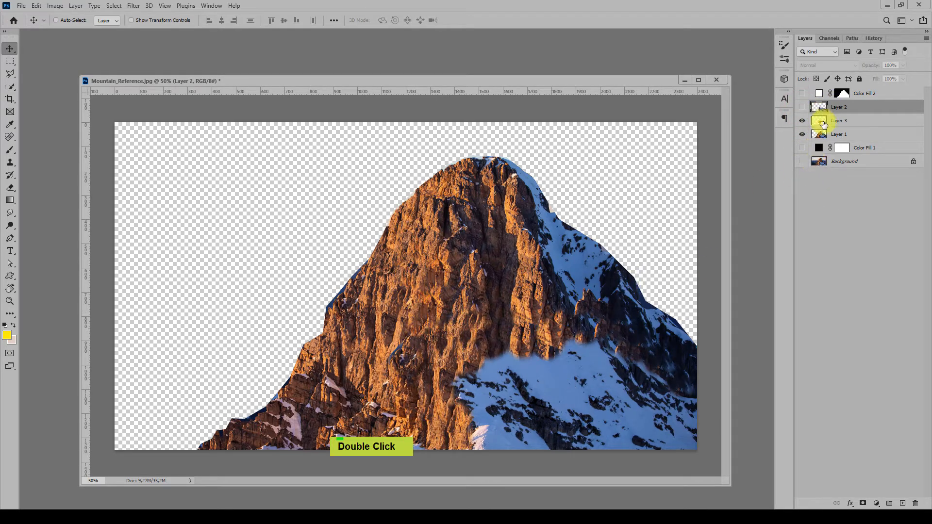
pyautogui.click(825, 123)
pyautogui.click(802, 120)
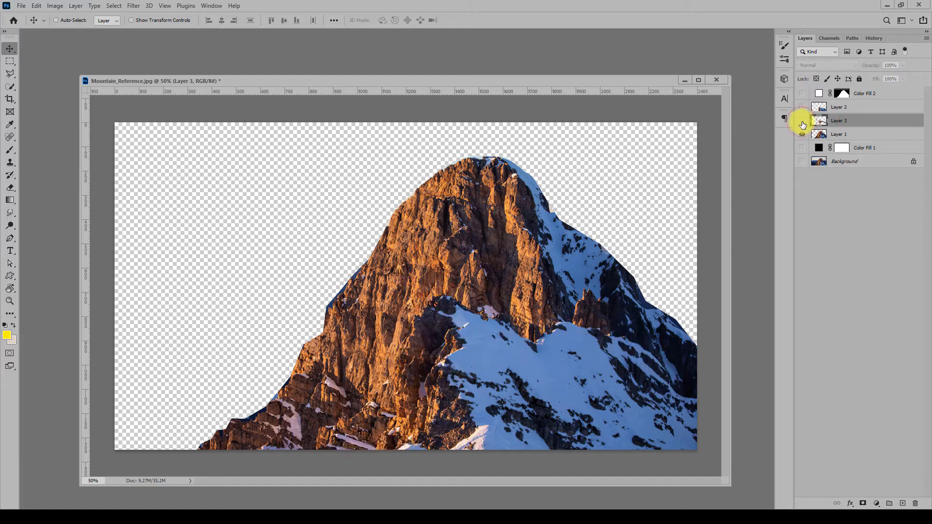
pyautogui.click(802, 120)
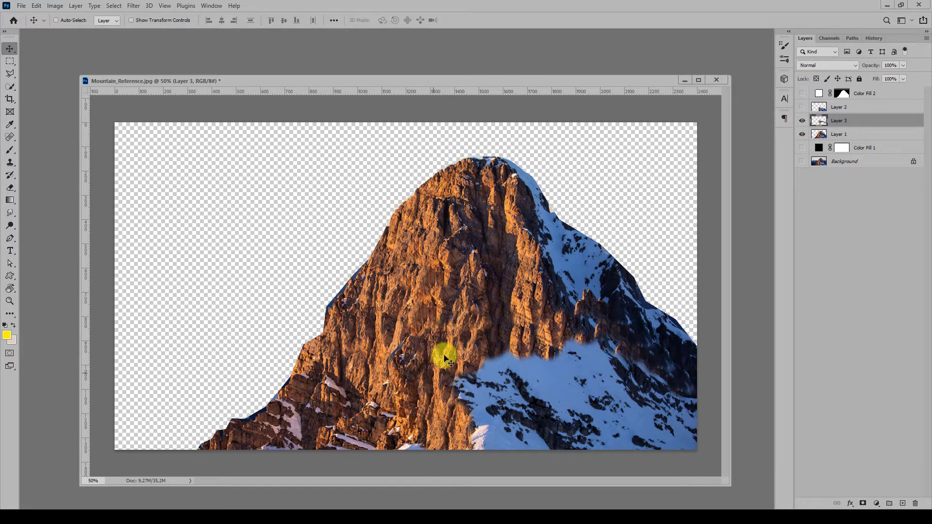
pyautogui.click(803, 107)
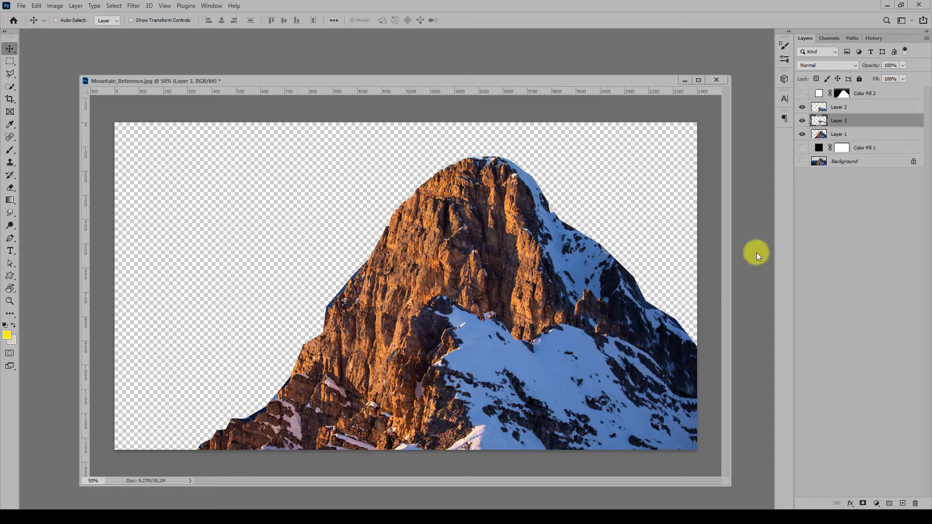
# Show the Background photo and hide the snowy ridge, cloned rock and mountain cutout layers
pyautogui.moveTo(610, 83); pyautogui.dragTo(609, 79)
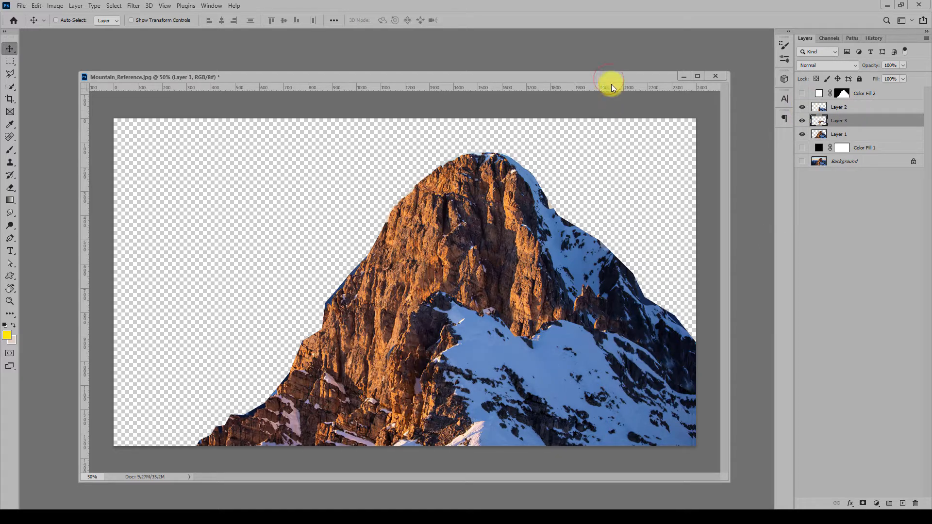
pyautogui.click(802, 161)
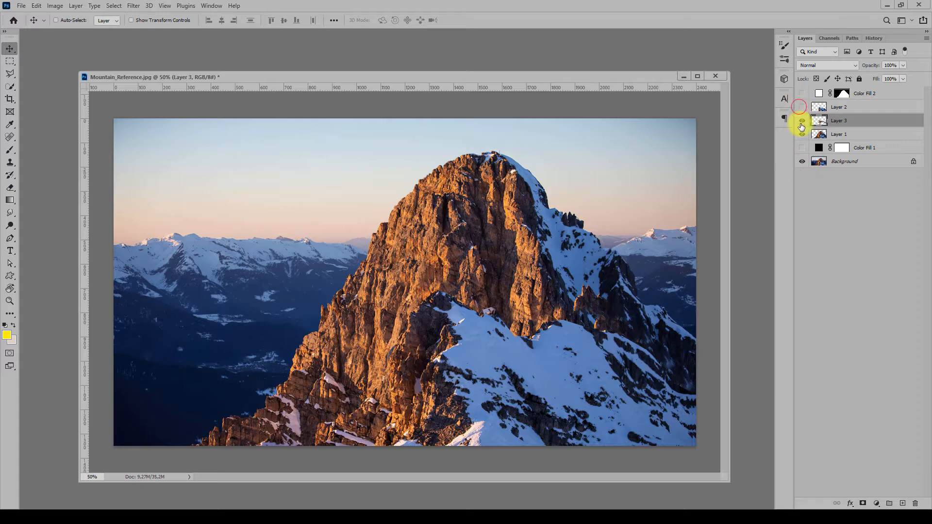
pyautogui.moveTo(802, 128); pyautogui.dragTo(801, 136)
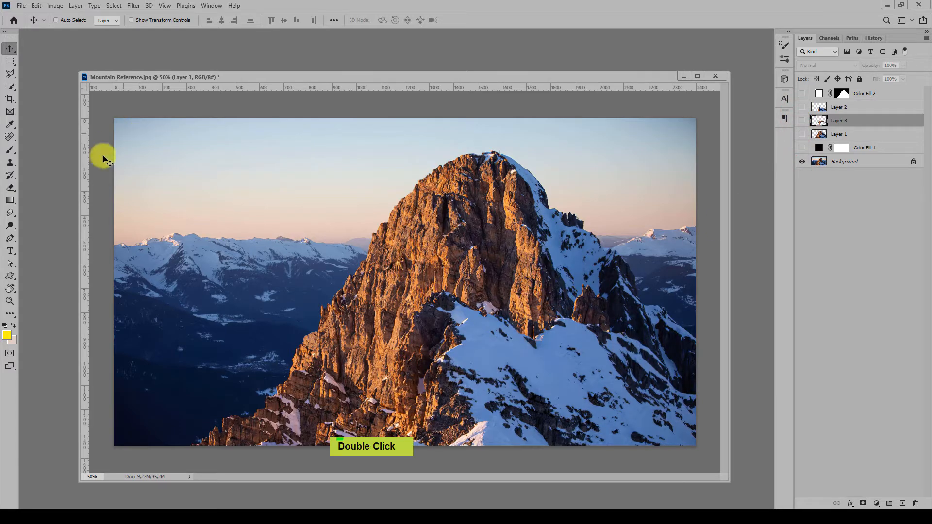
# Outline the whole sky with a polygonal selection, following just below the distant horizon and just inside the mountain's crest
pyautogui.press('l')
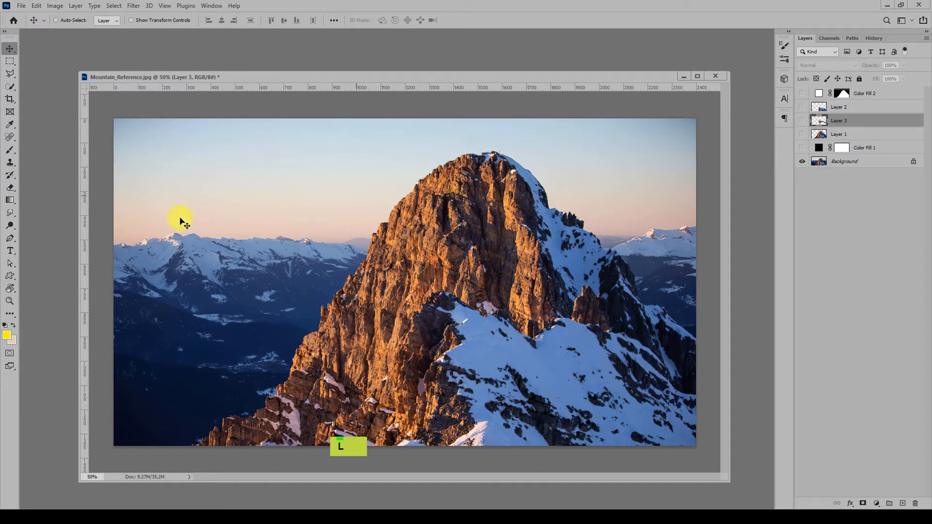
pyautogui.click(104, 245)
pyautogui.click(192, 236)
pyautogui.click(312, 236)
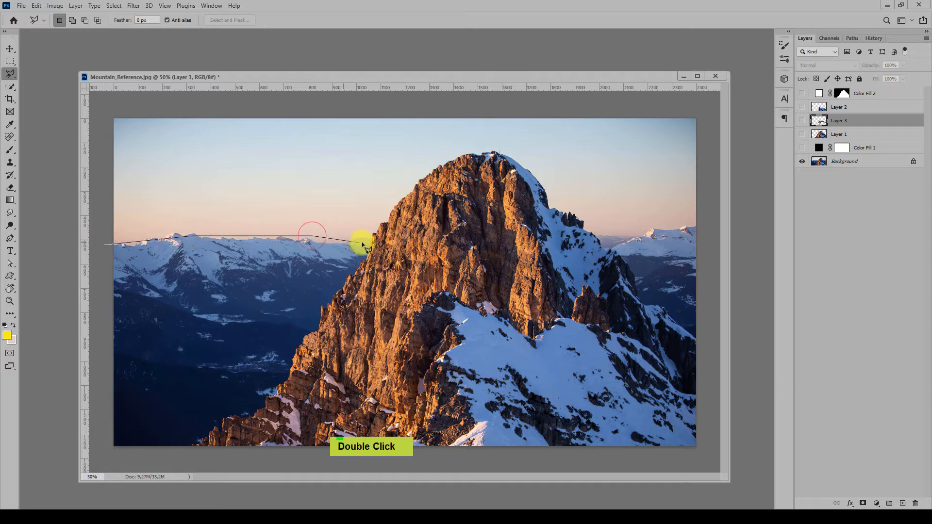
pyautogui.click(363, 241)
pyautogui.click(373, 234)
pyautogui.click(443, 164)
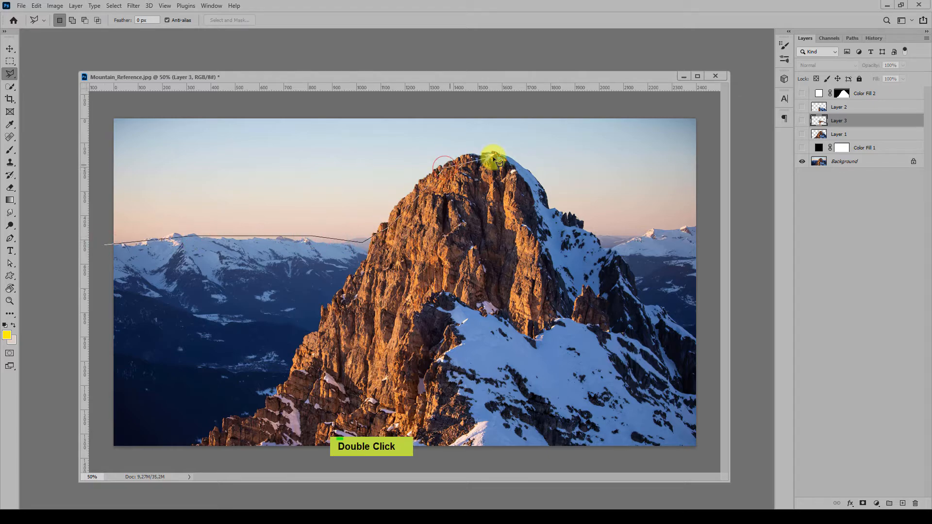
pyautogui.click(518, 169)
pyautogui.click(537, 199)
pyautogui.click(564, 219)
pyautogui.click(582, 239)
pyautogui.click(617, 238)
pyautogui.click(709, 232)
pyautogui.click(712, 110)
pyautogui.click(489, 102)
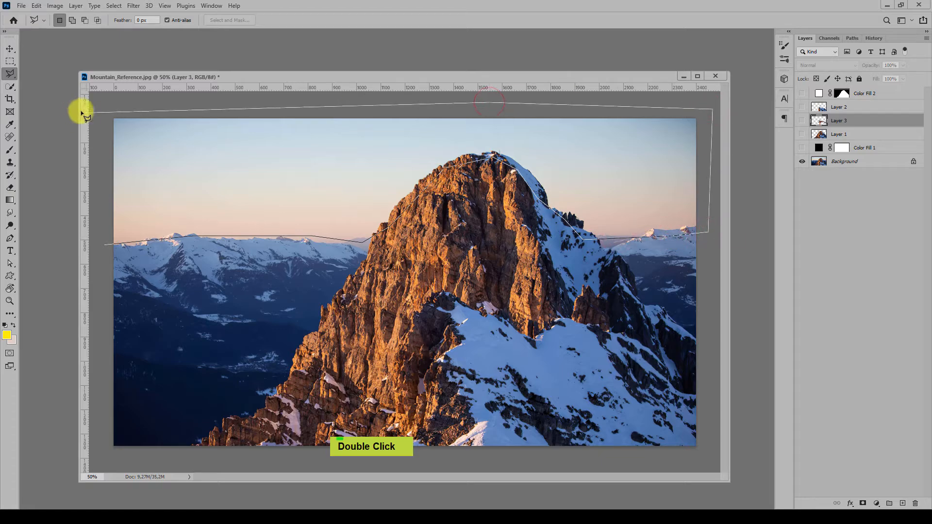
pyautogui.doubleClick(99, 176)
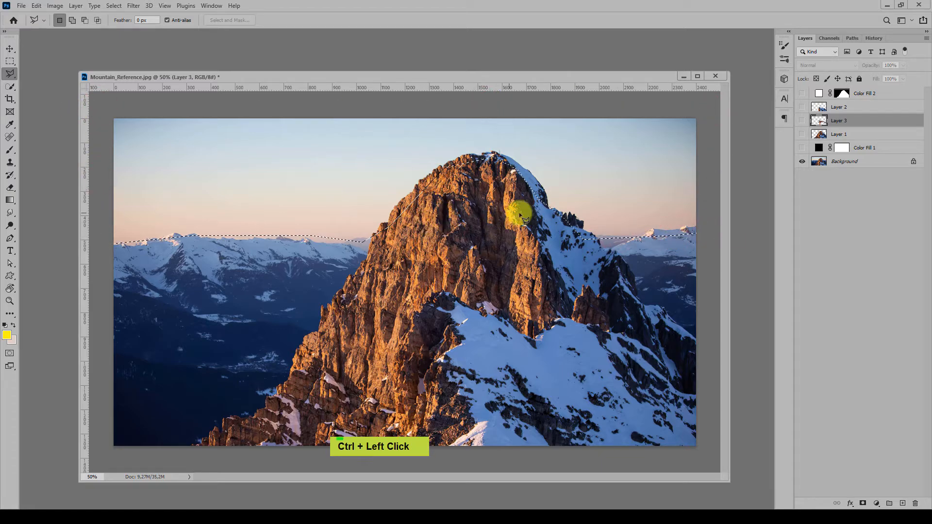
# Copy the selected sky from the Background photo to a new layer and hide the Background
pyautogui.click(818, 165)
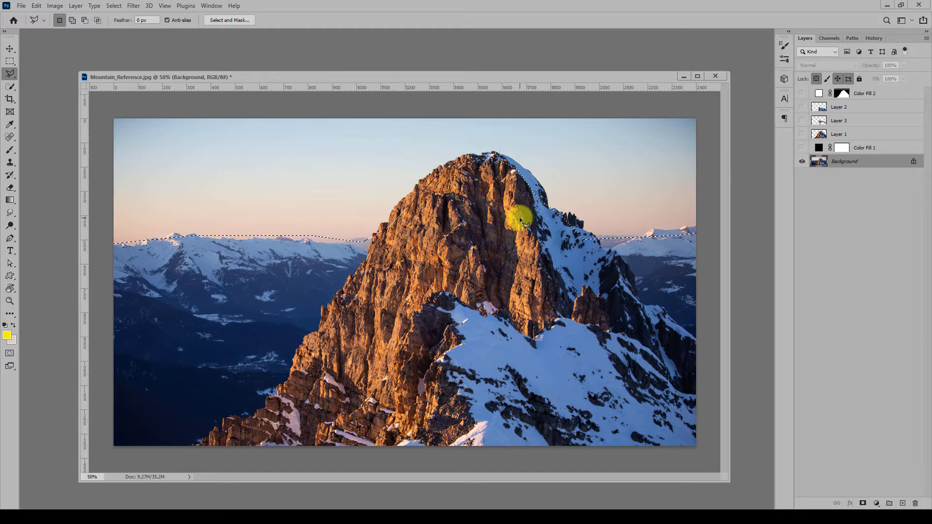
pyautogui.hotkey('ctrl', 'j')
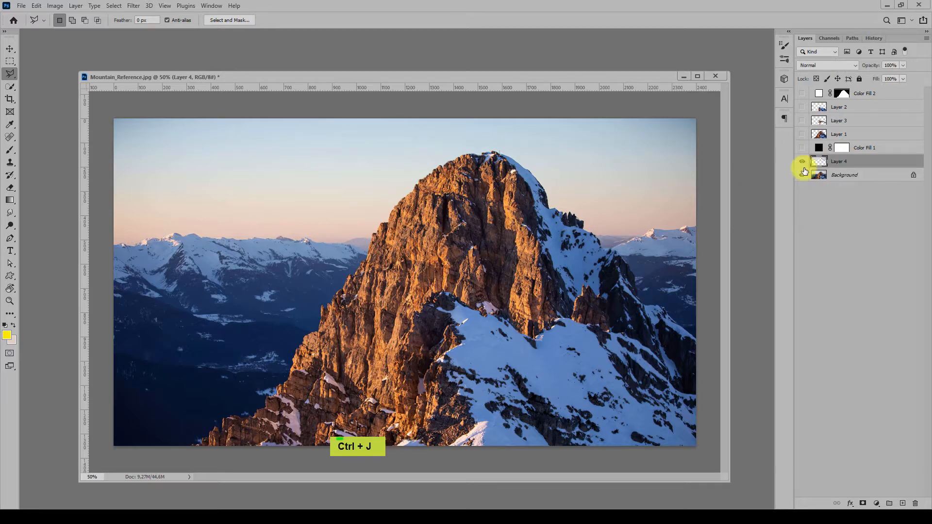
pyautogui.click(801, 176)
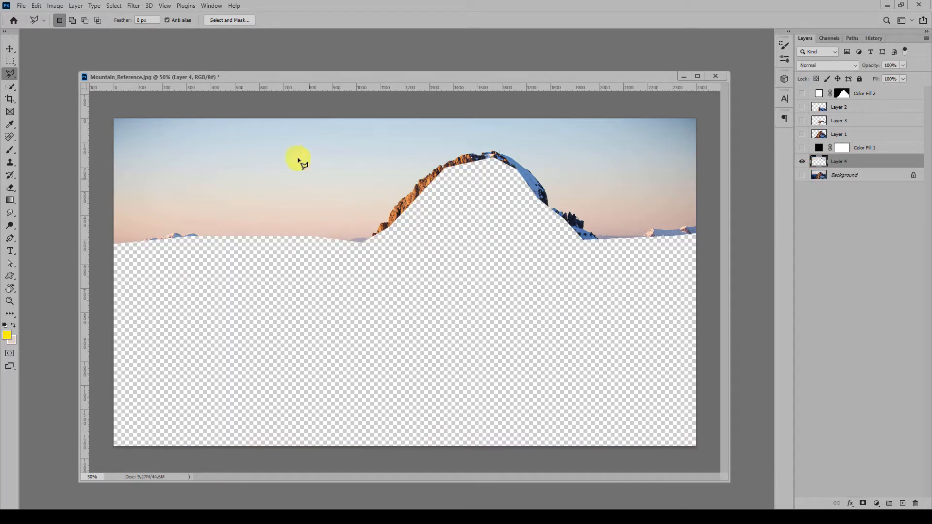
# Select a tall rectangular strip of clear sky between the snowy peaks and the mountain, from the canvas edge to the horizon
pyautogui.press('m')
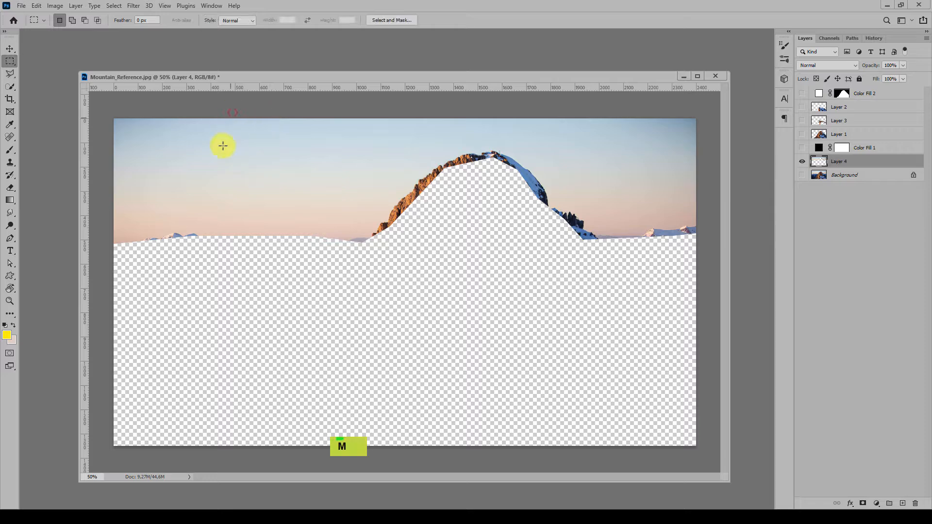
pyautogui.moveTo(232, 119)
pyautogui.mouseDown()
pyautogui.moveTo(266, 248)
pyautogui.moveTo(314, 243)
pyautogui.mouseUp()
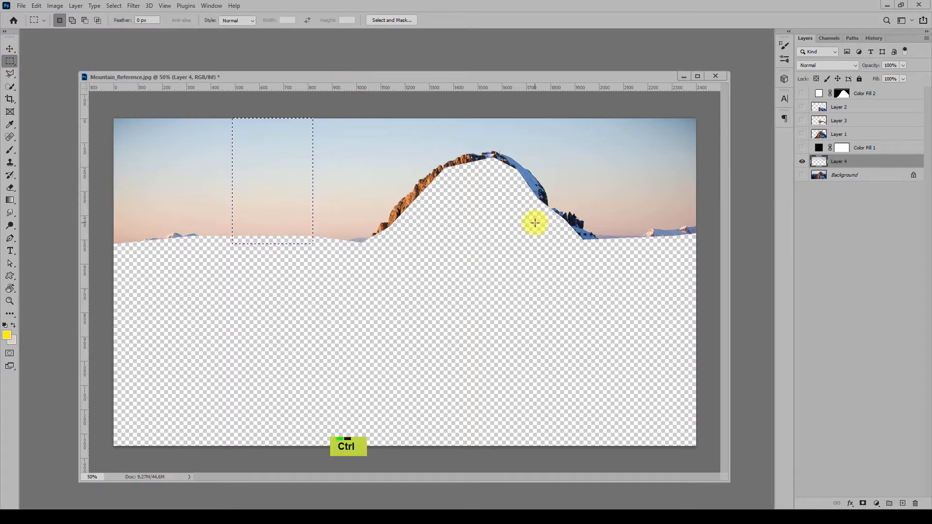
pyautogui.press('j')
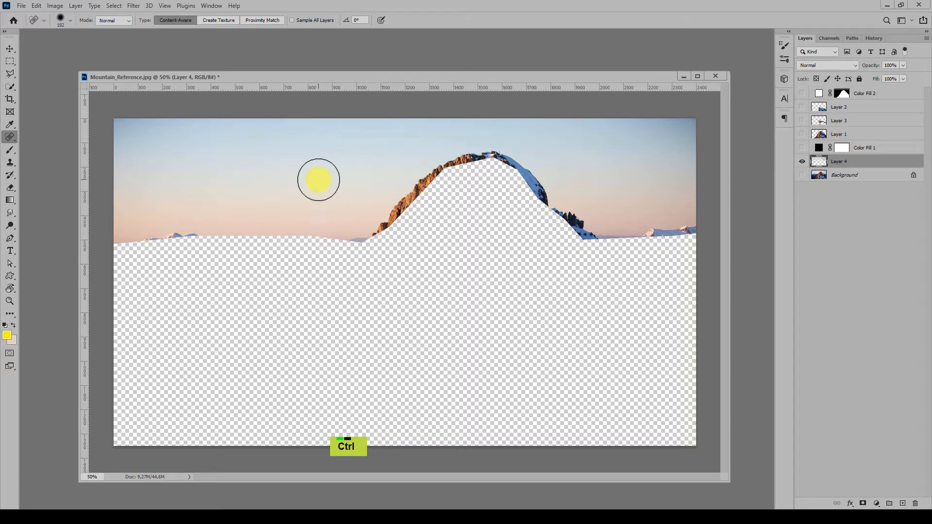
pyautogui.hotkey('ctrl', 't')
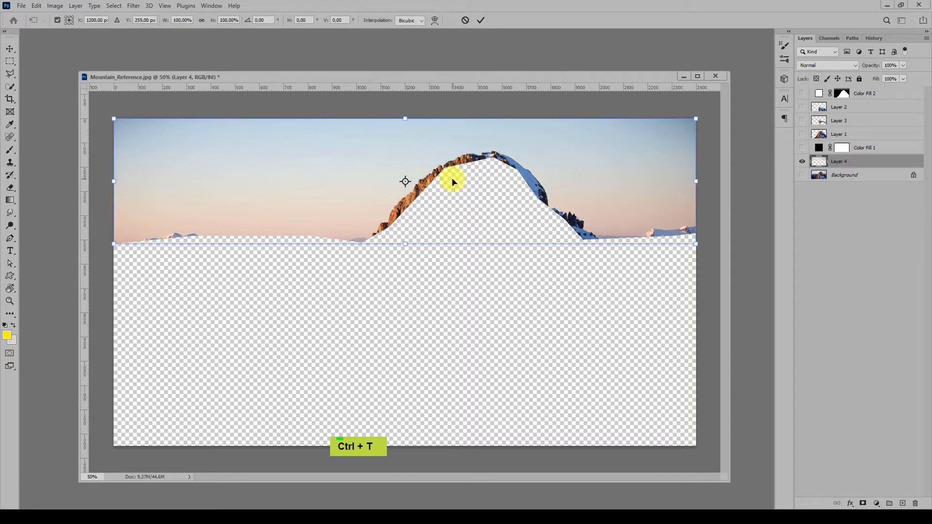
pyautogui.press('Escape')
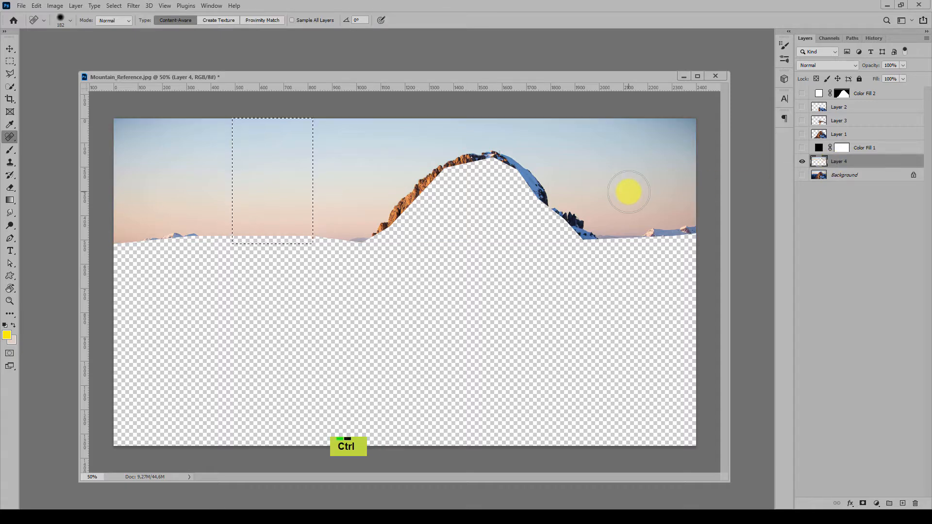
# Copy the sky strip to a new layer and stretch it to about 530% width and 103% height, covering the leftover mountain crest
pyautogui.hotkey('ctrl', 'j')
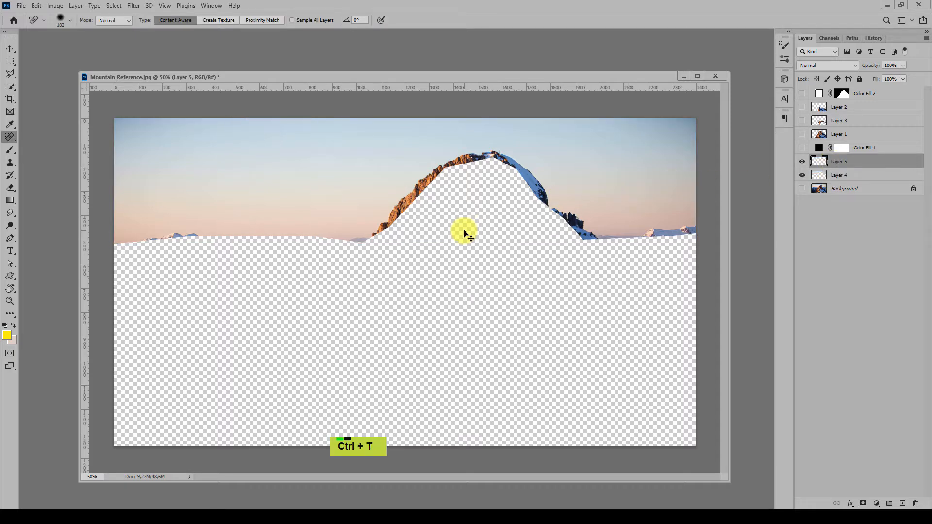
pyautogui.hotkey('ctrl', 't')
pyautogui.moveTo(314, 178); pyautogui.dragTo(615, 218)
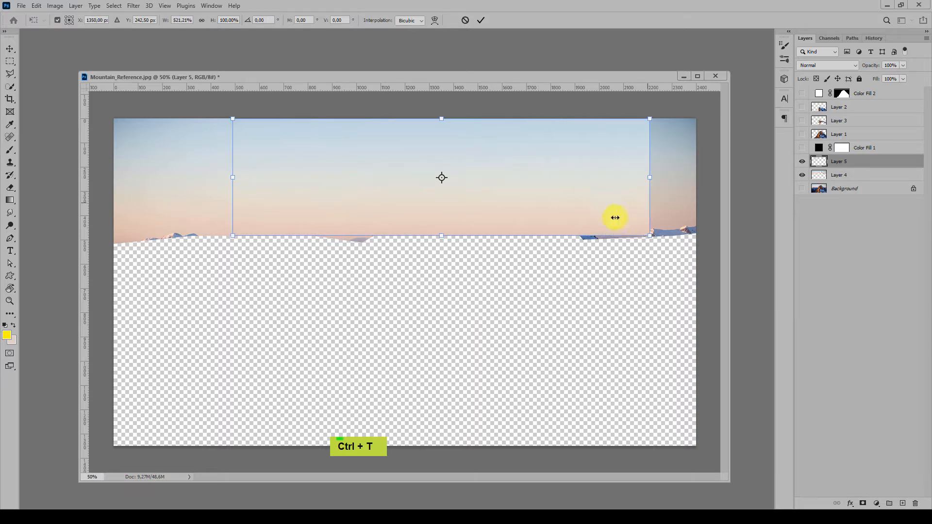
pyautogui.moveTo(650, 176)
pyautogui.mouseDown()
pyautogui.moveTo(670, 177)
pyautogui.moveTo(657, 177)
pyautogui.mouseUp()
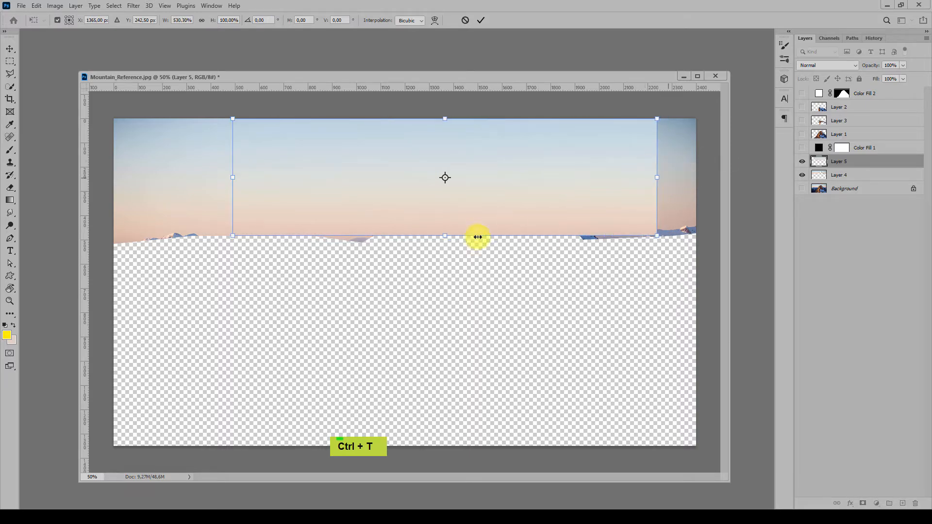
pyautogui.moveTo(445, 248); pyautogui.dragTo(447, 238)
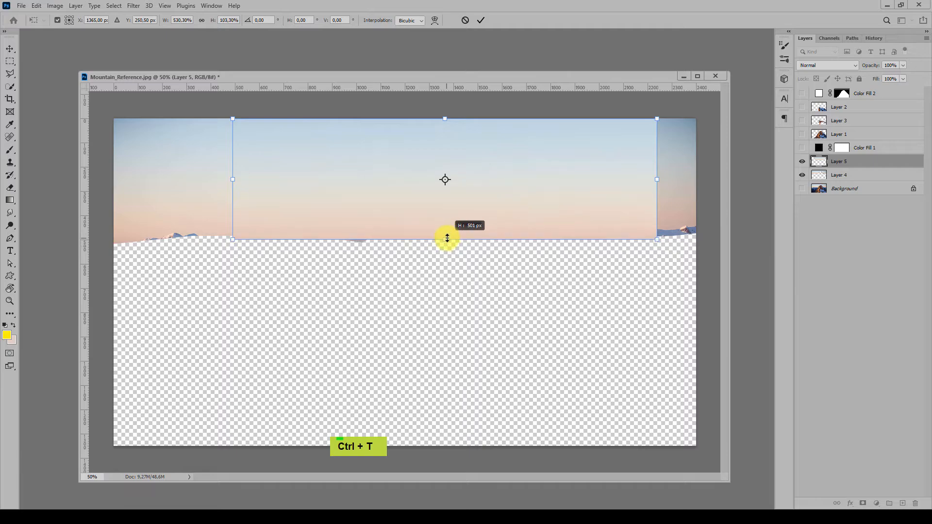
pyautogui.press('Return')
pyautogui.press('j')
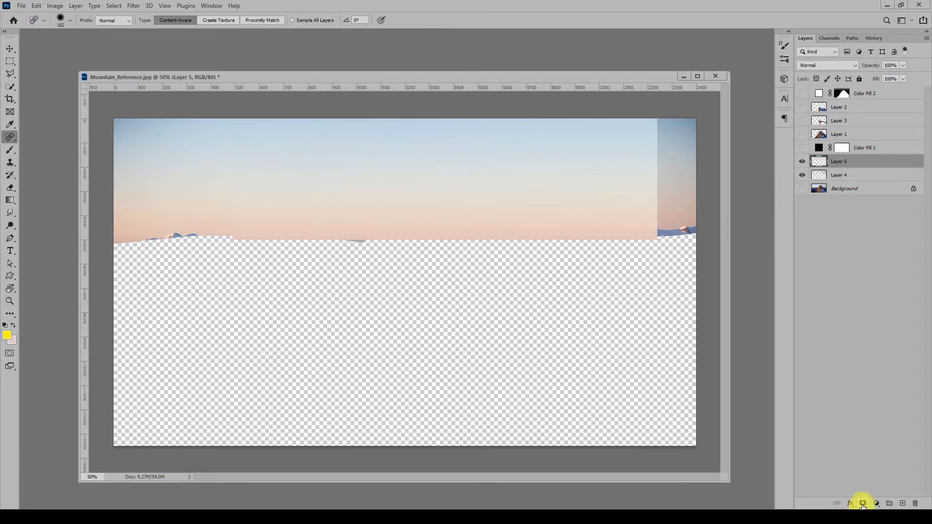
# Add a layer mask to the stretched sky and paint its right edge black with a 185 px brush at 31% opacity
pyautogui.click(863, 503)
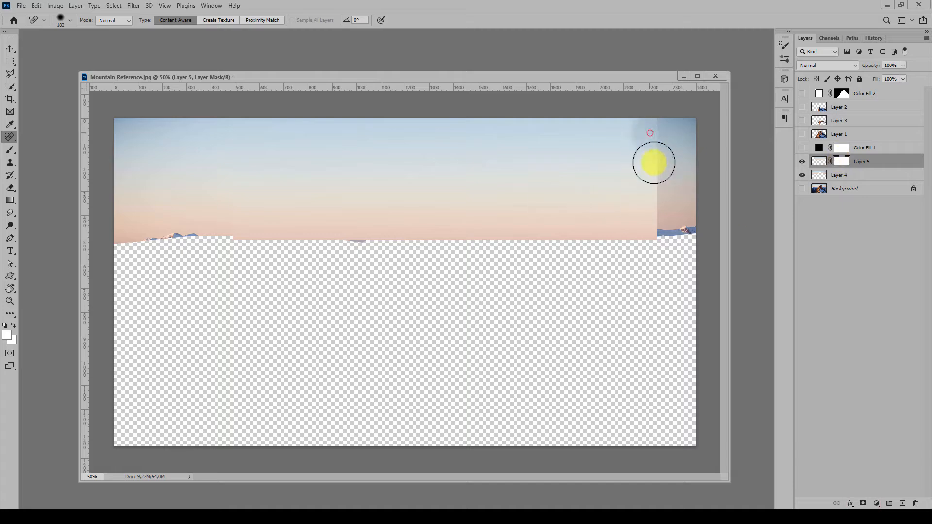
pyautogui.doubleClick(652, 138)
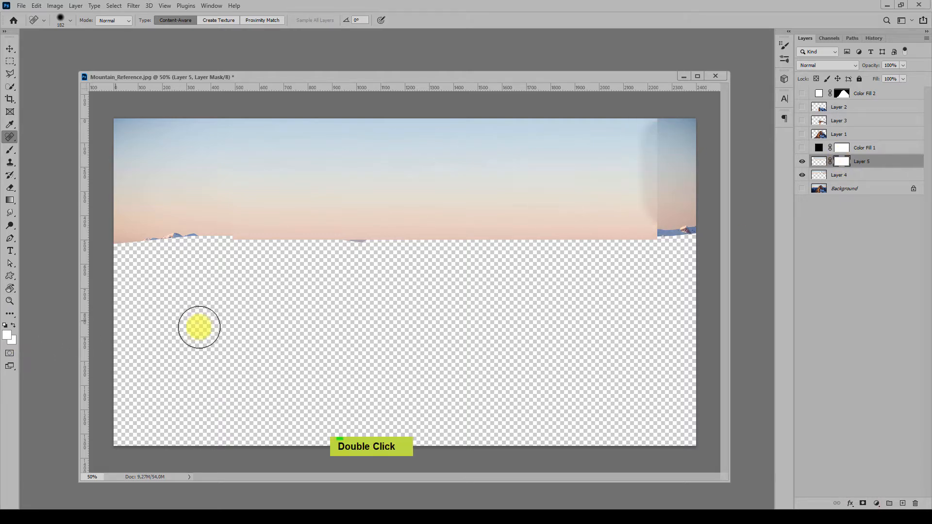
pyautogui.click(5, 325)
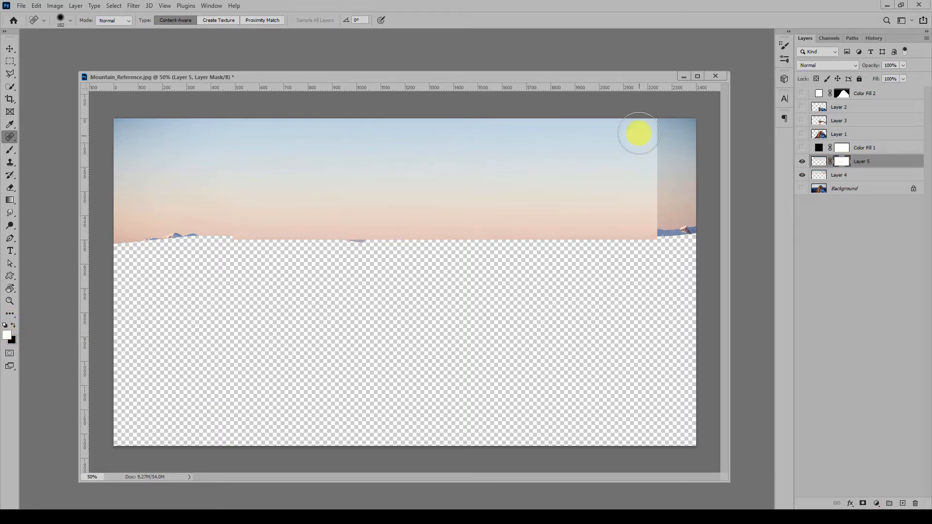
pyautogui.press('x')
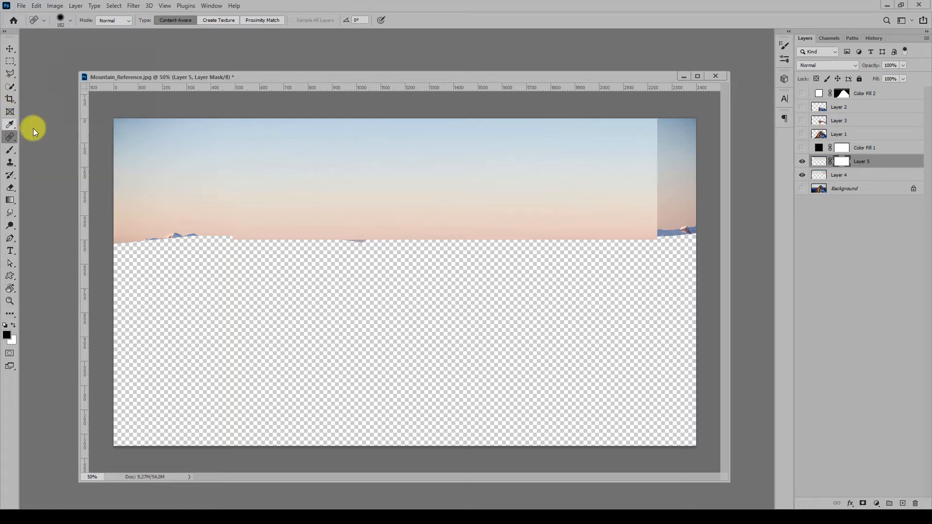
pyautogui.press('b')
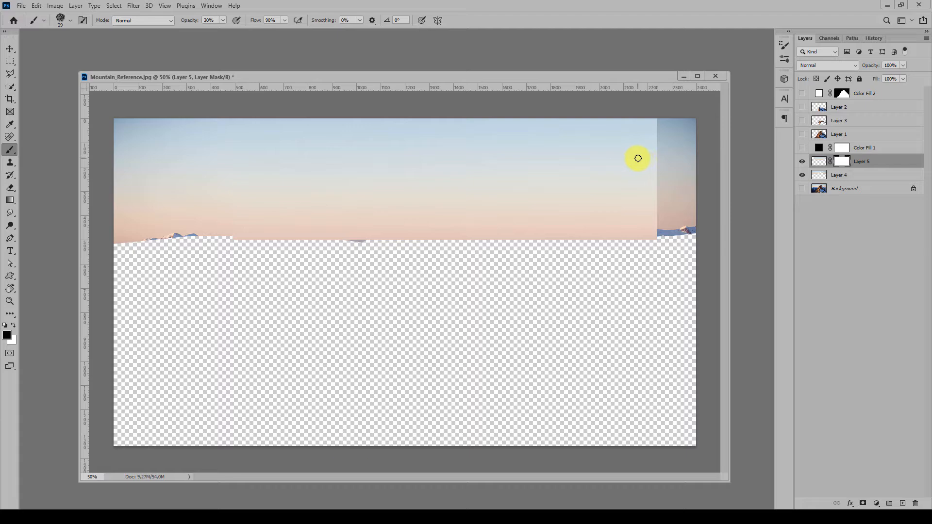
pyautogui.moveTo(637, 158)
pyautogui.keyDown('alt'); pyautogui.mouseDown(button='right')
pyautogui.moveTo(662, 150)
pyautogui.moveTo(650, 124)
pyautogui.moveTo(663, 150)
pyautogui.mouseUp(button='right'); pyautogui.keyUp('alt')
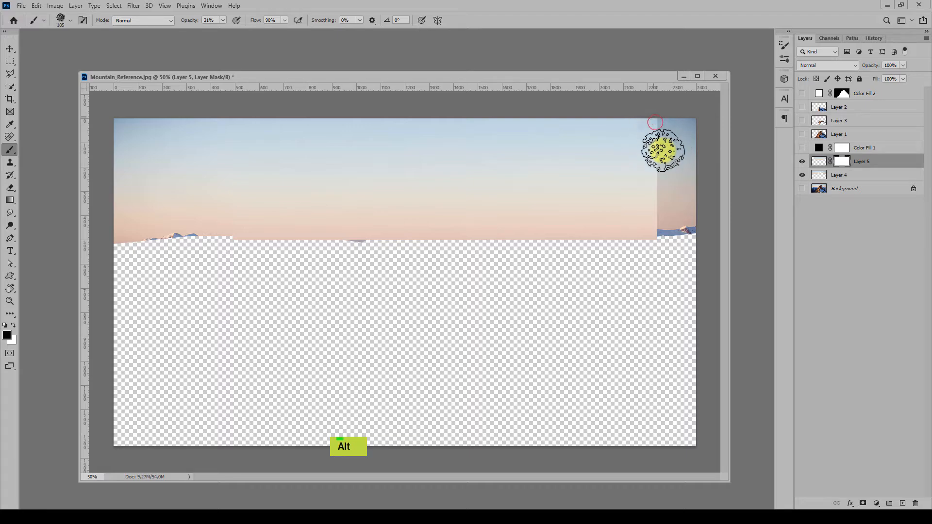
pyautogui.moveTo(662, 151)
pyautogui.mouseDown()
pyautogui.moveTo(672, 222)
pyautogui.moveTo(649, 177)
pyautogui.moveTo(657, 192)
pyautogui.moveTo(648, 126)
pyautogui.moveTo(661, 244)
pyautogui.moveTo(639, 228)
pyautogui.moveTo(630, 188)
pyautogui.moveTo(651, 235)
pyautogui.moveTo(626, 181)
pyautogui.moveTo(612, 221)
pyautogui.mouseUp()
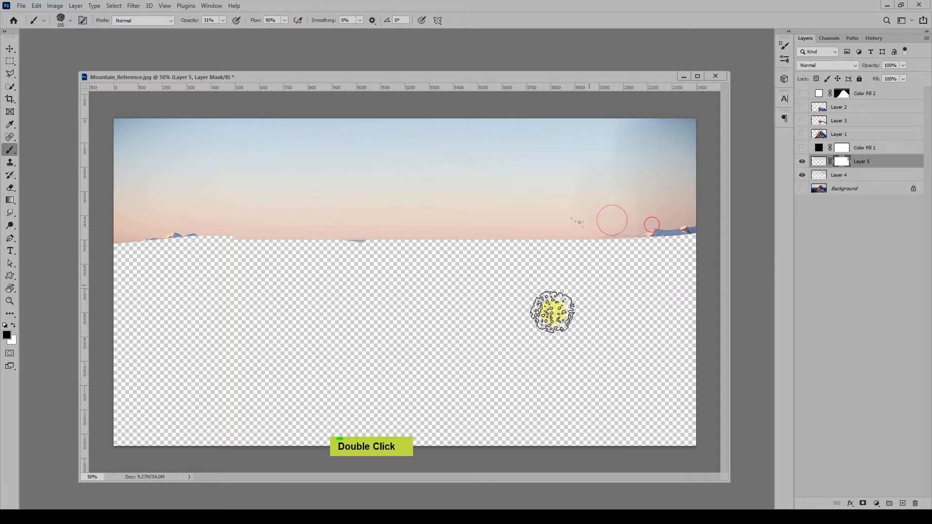
# Paint white on the sky layer's mask to remove the stray specks near the horizon and refine the blended right edge
pyautogui.press('x')
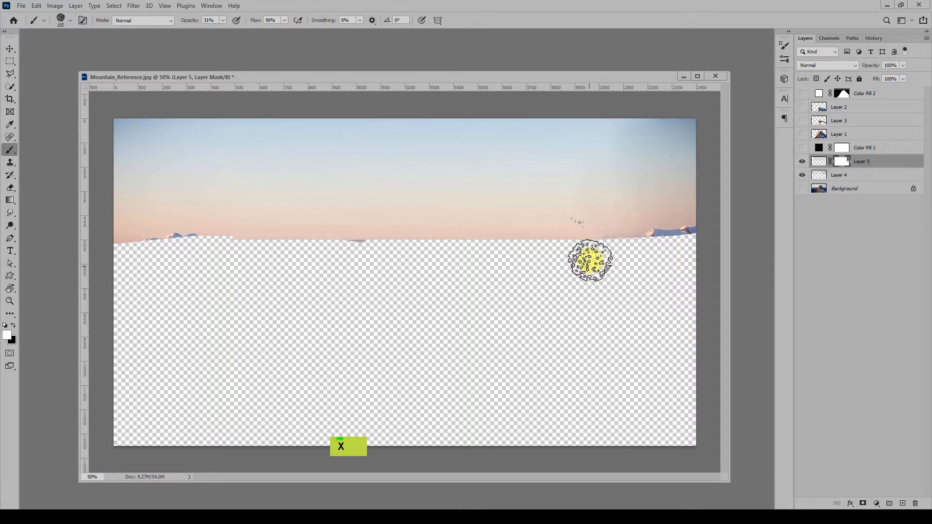
pyautogui.doubleClick(576, 218)
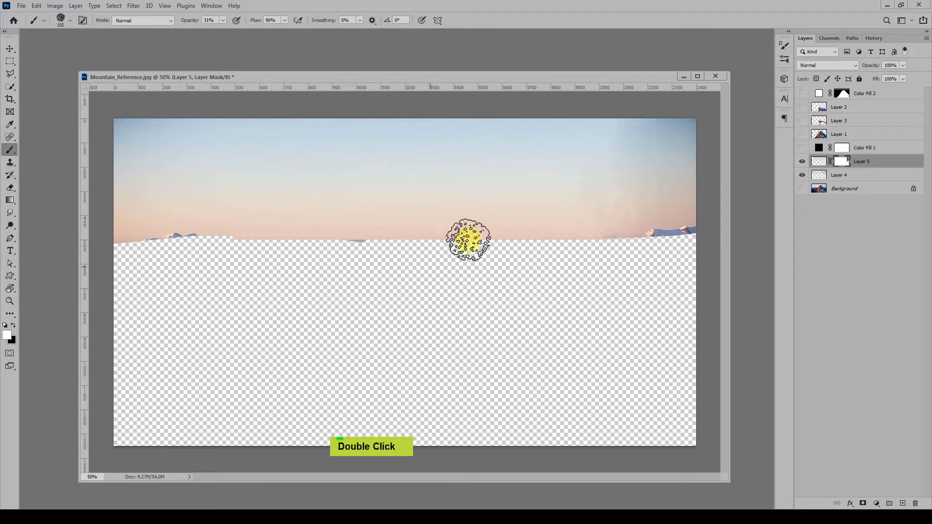
pyautogui.press('x')
pyautogui.press('x')
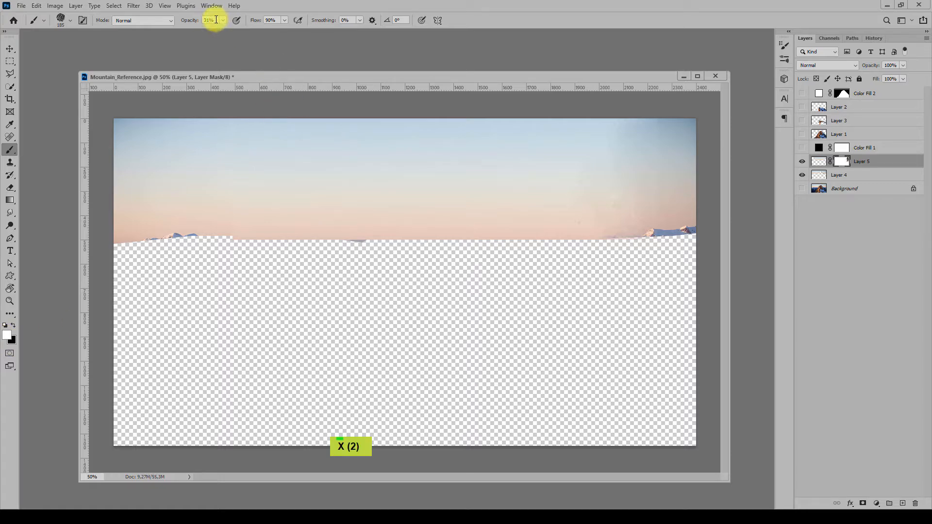
pyautogui.moveTo(660, 144)
pyautogui.mouseDown()
pyautogui.moveTo(657, 131)
pyautogui.moveTo(638, 129)
pyautogui.moveTo(699, 308)
pyautogui.moveTo(590, 324)
pyautogui.moveTo(645, 305)
pyautogui.moveTo(670, 152)
pyautogui.moveTo(693, 347)
pyautogui.mouseUp()
pyautogui.moveTo(606, 178); pyautogui.dragTo(537, 364)
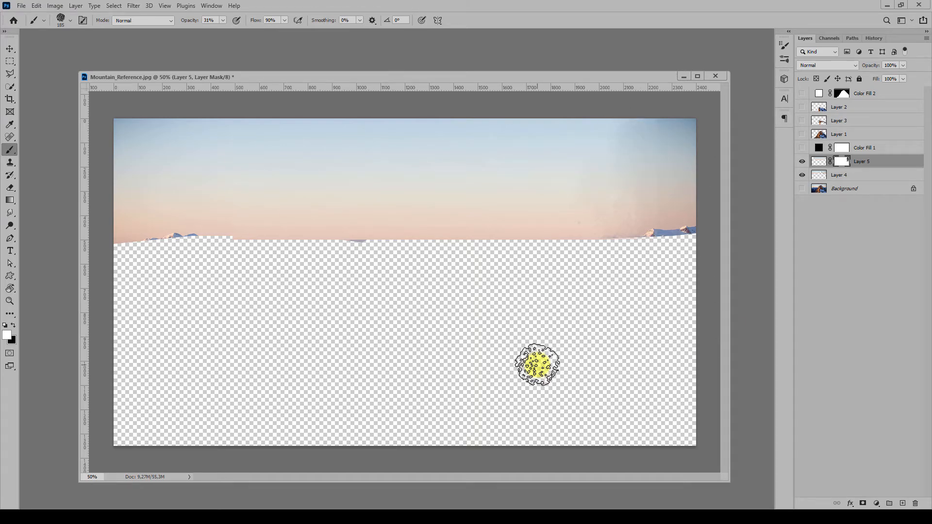
# Switch to the untitled scene in Autodesk 3ds Max 2022
pyautogui.moveTo(586, 78); pyautogui.dragTo(554, 79)
pyautogui.hotkey('alt', 'Tab')
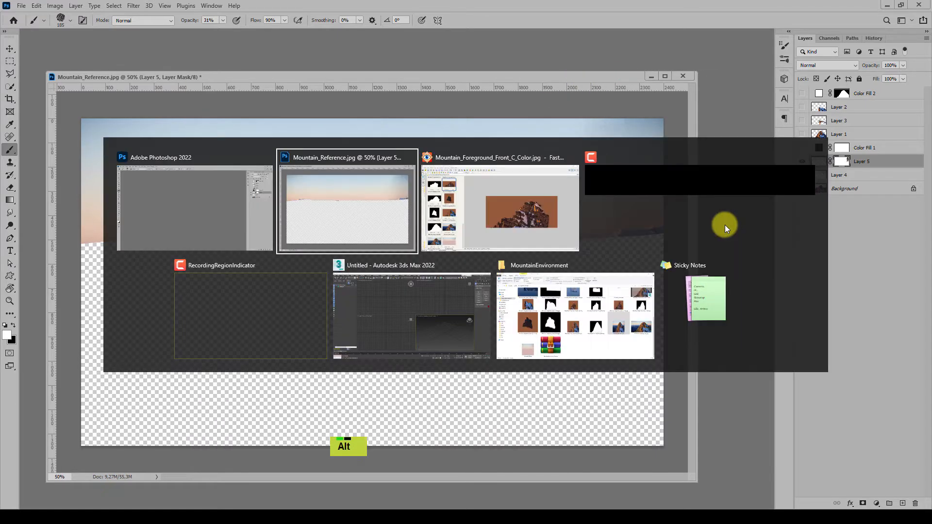
pyautogui.keyDown('alt'); pyautogui.click(415, 309); pyautogui.keyUp('alt')
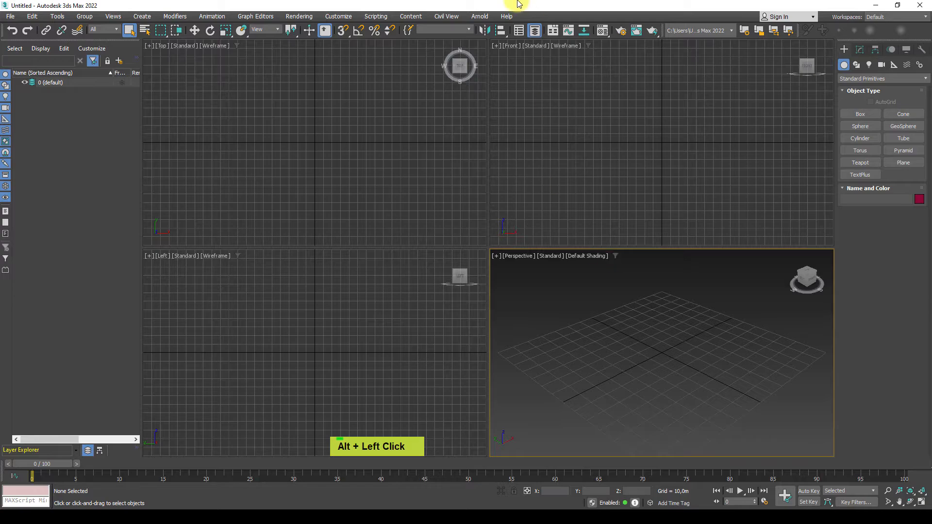
# Confirm the scene units with metric Meters as the display unit and 1 system unit equal to 1,0 Meters
pyautogui.click(338, 16)
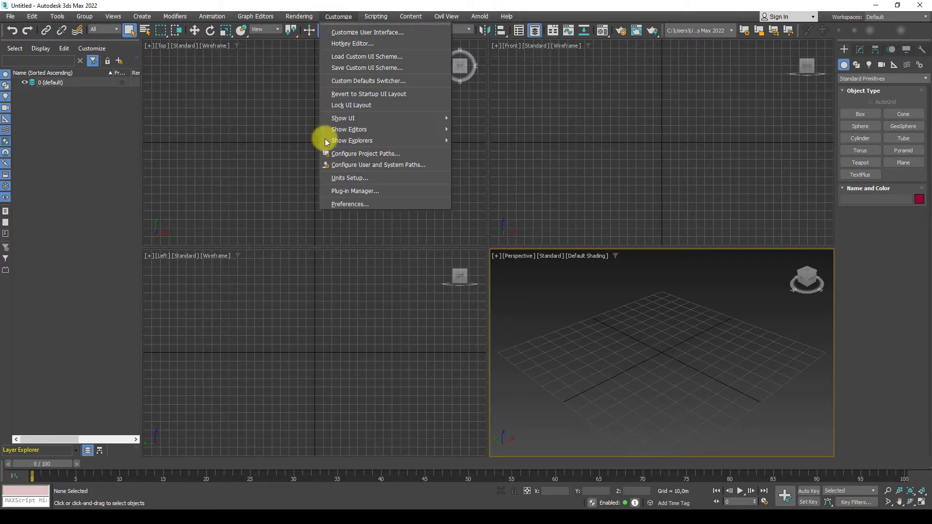
pyautogui.click(349, 178)
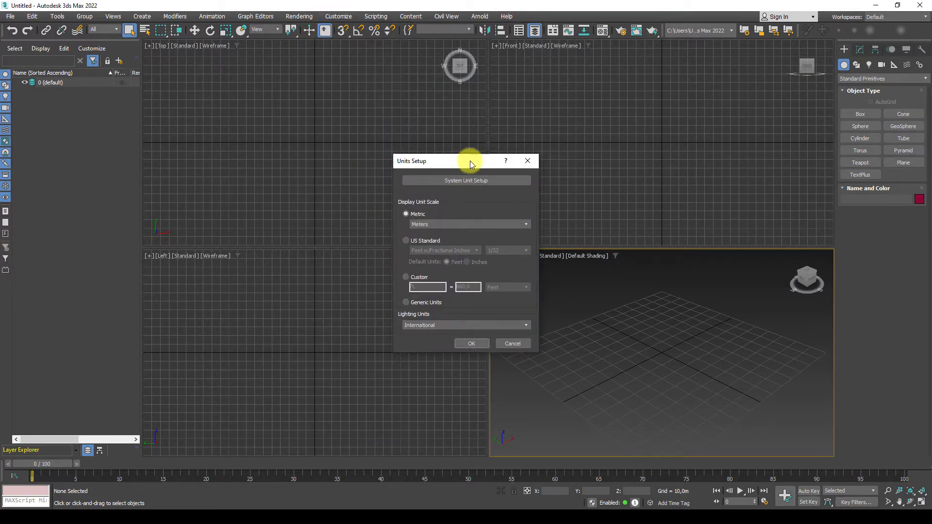
pyautogui.moveTo(470, 161); pyautogui.dragTo(494, 186)
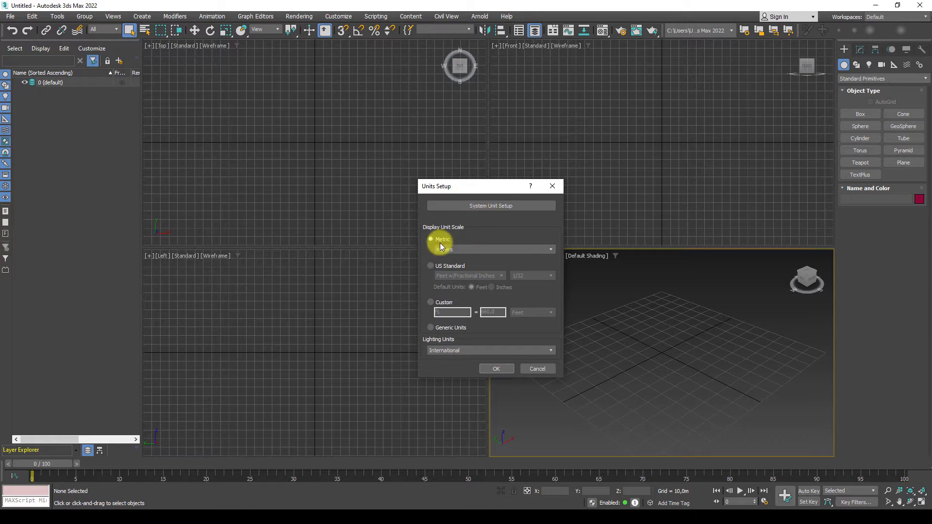
pyautogui.click(483, 205)
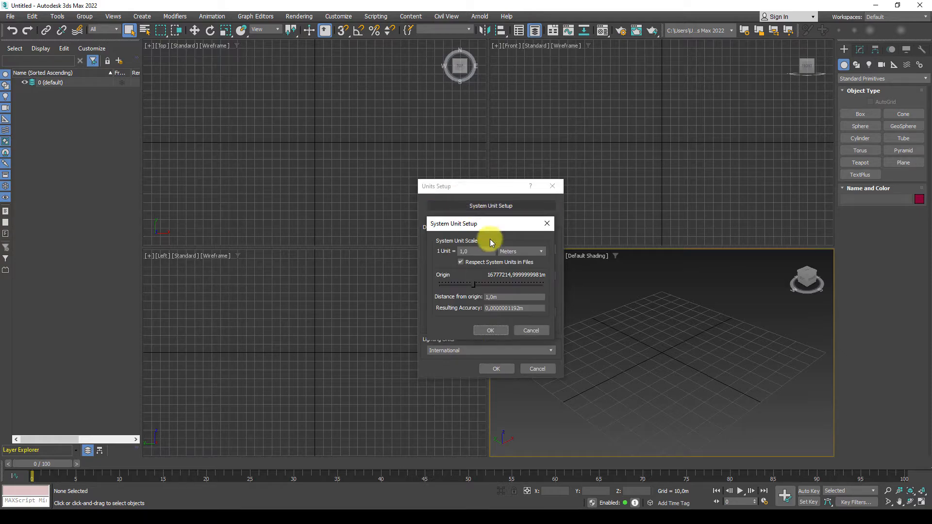
pyautogui.doubleClick(490, 330)
pyautogui.click(497, 369)
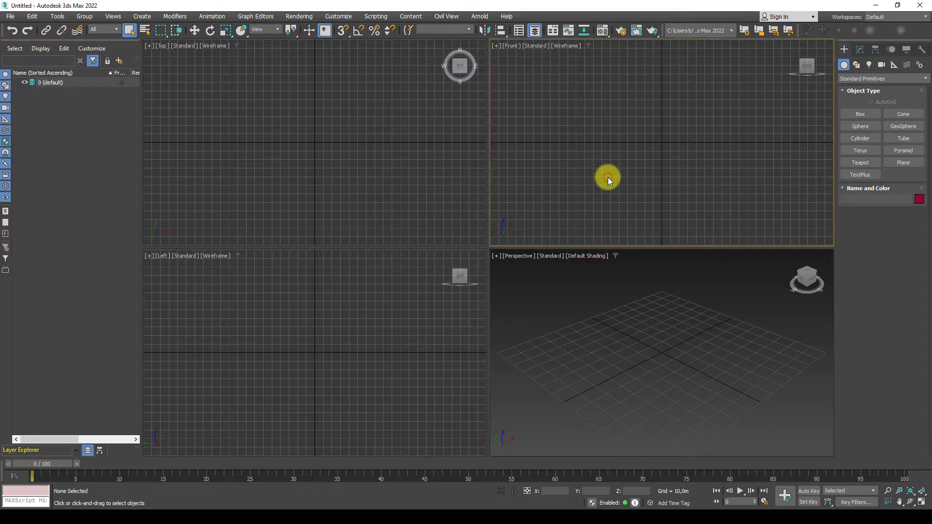
# Draw a plane about 547 m wide and 370 m long around the origin in the maximized Front view
pyautogui.hotkey('alt', 'w')
pyautogui.middleClick(575, 236)
pyautogui.scroll(-2, 575, 238)
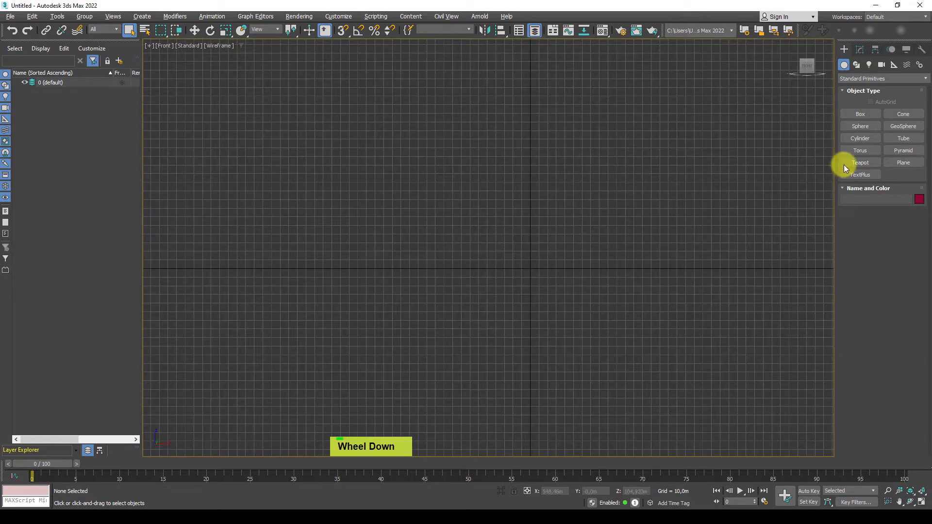
pyautogui.click(893, 163)
pyautogui.moveTo(295, 103); pyautogui.dragTo(768, 422)
pyautogui.rightClick(673, 342)
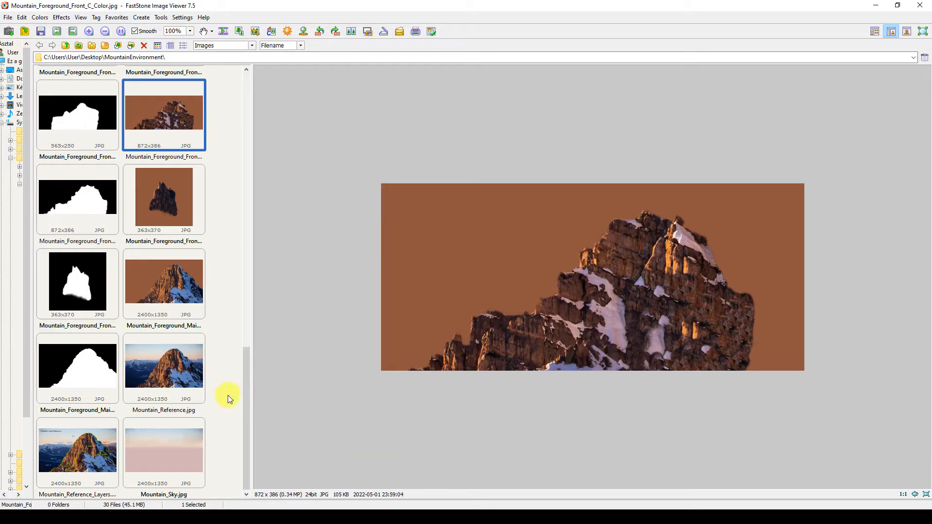
# Examine the layer names and outlines in Mountain_Reference_Layers.jpg in FastStone Image Viewer, then return to 3ds Max
pyautogui.click(246, 395)
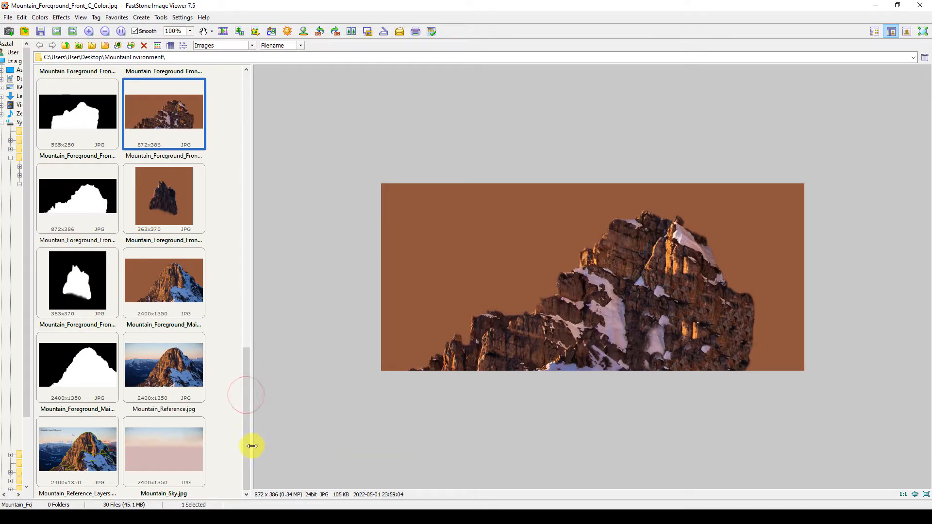
pyautogui.click(72, 457)
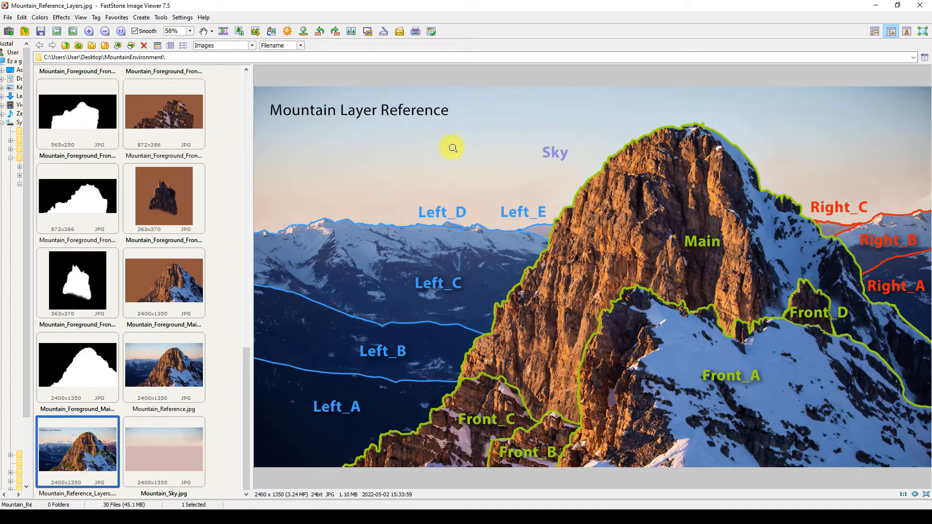
pyautogui.hotkey('alt', 'Tab')
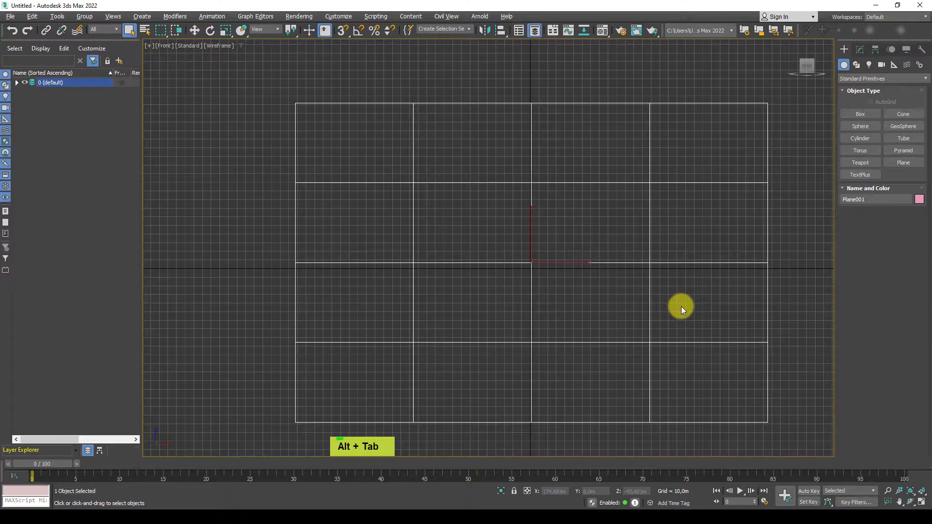
# Set the plane's width to 1600 m and its length to 900 m
pyautogui.moveTo(578, 260); pyautogui.dragTo(756, 172, button='middle')
pyautogui.click(858, 50)
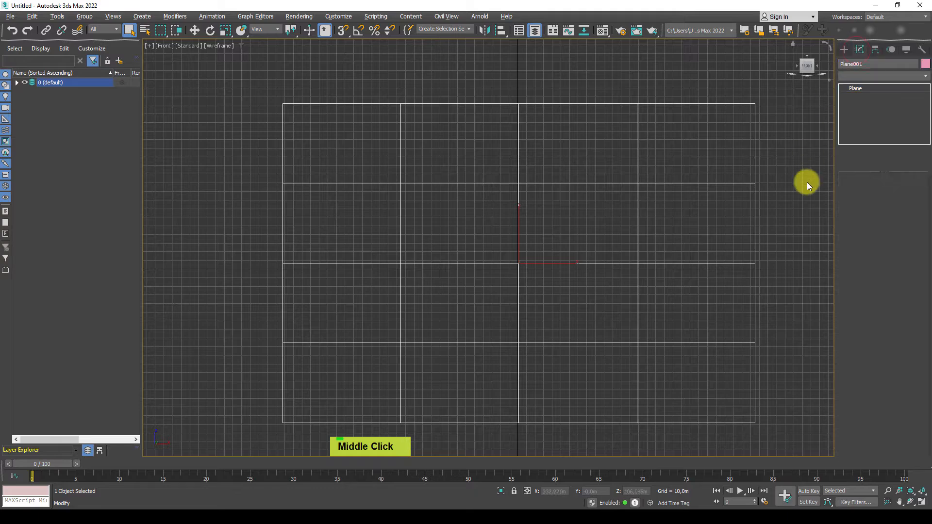
pyautogui.moveTo(746, 221); pyautogui.dragTo(719, 209, button='middle')
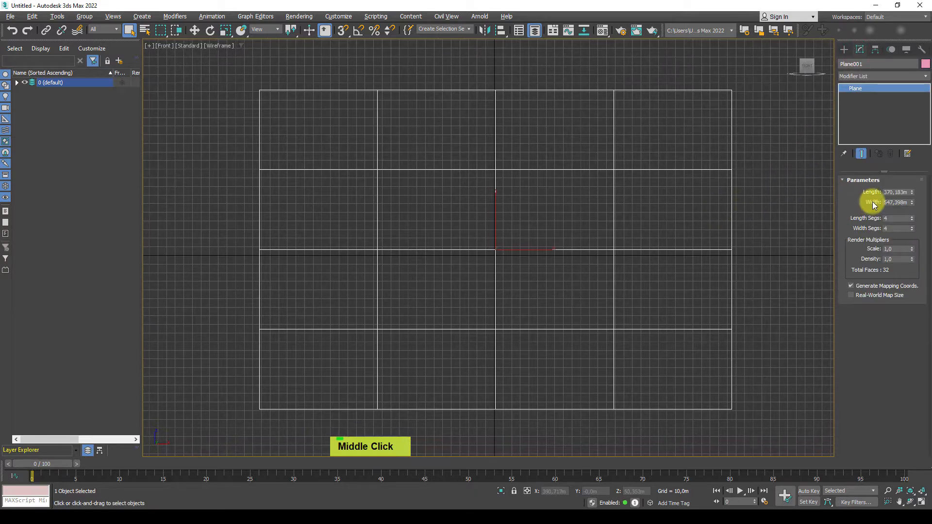
pyautogui.click(904, 203)
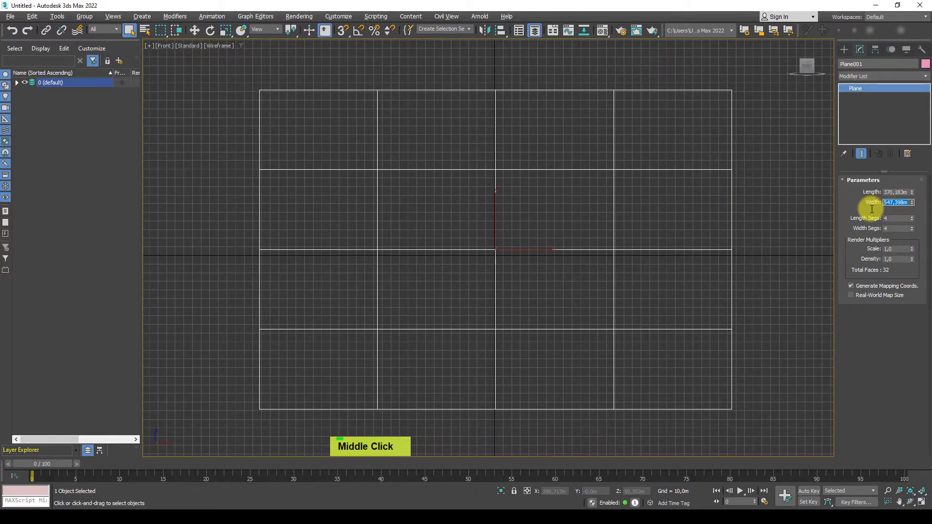
pyautogui.write('1600')
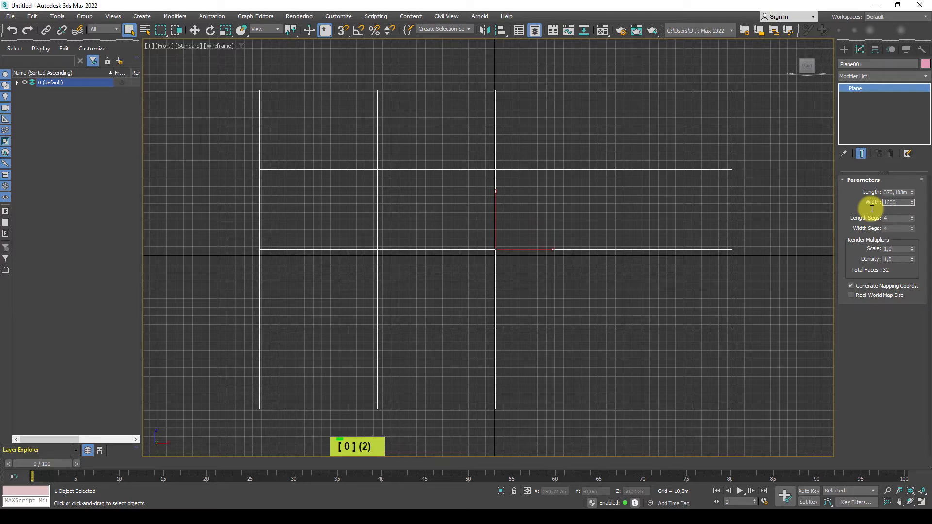
pyautogui.press('Return')
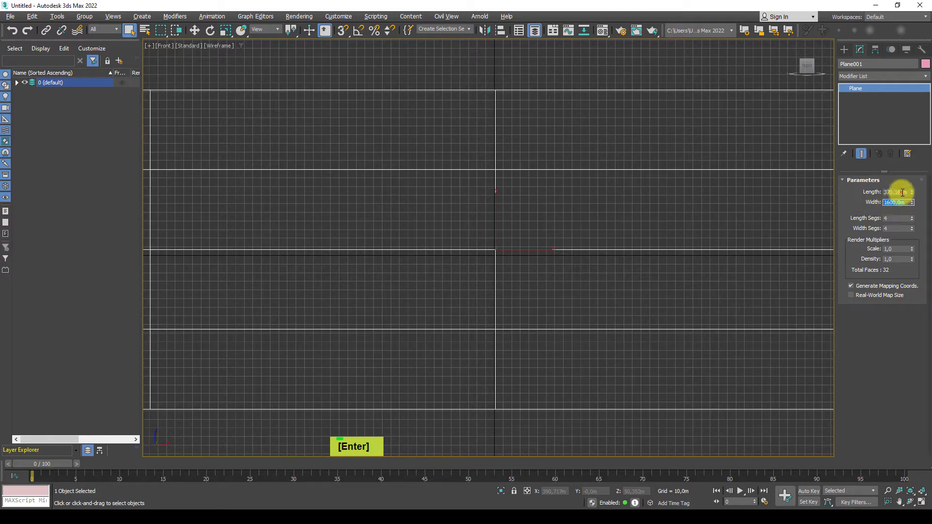
pyautogui.doubleClick(902, 192)
pyautogui.write('900')
pyautogui.press('Return')
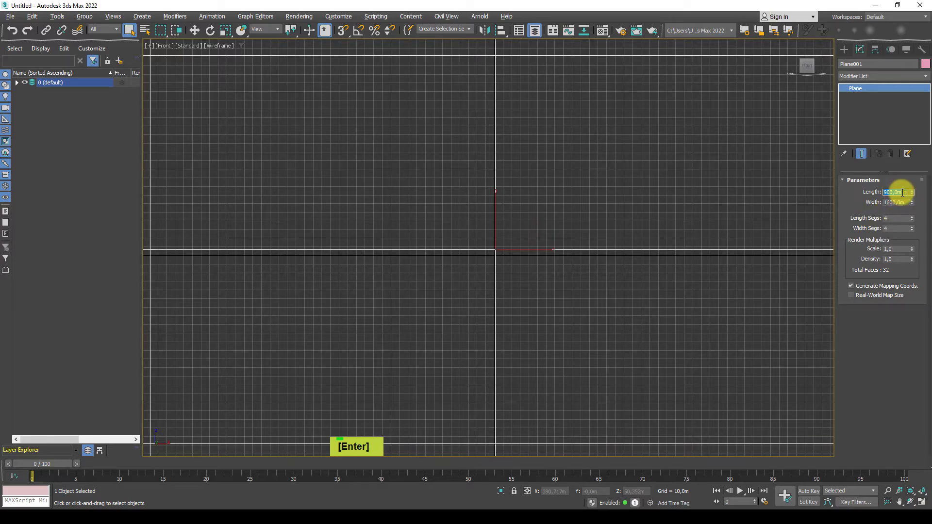
# Move the plane to the scene origin by zeroing its X and Z positions, and switch the Front view to Default Shading
pyautogui.moveTo(560, 185); pyautogui.dragTo(507, 222, button='middle')
pyautogui.scroll(-5, 511, 255)
pyautogui.scroll(1, 462, 248)
pyautogui.press('w')
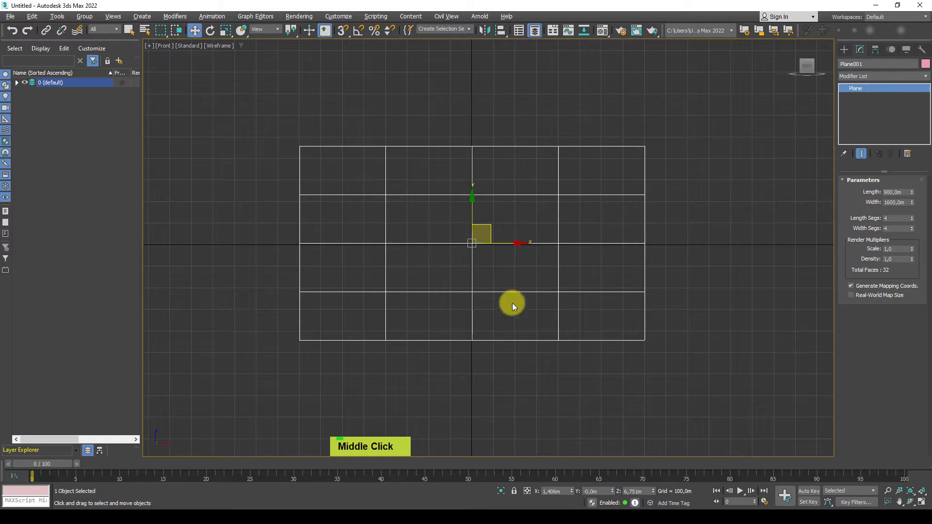
pyautogui.rightClick(573, 491)
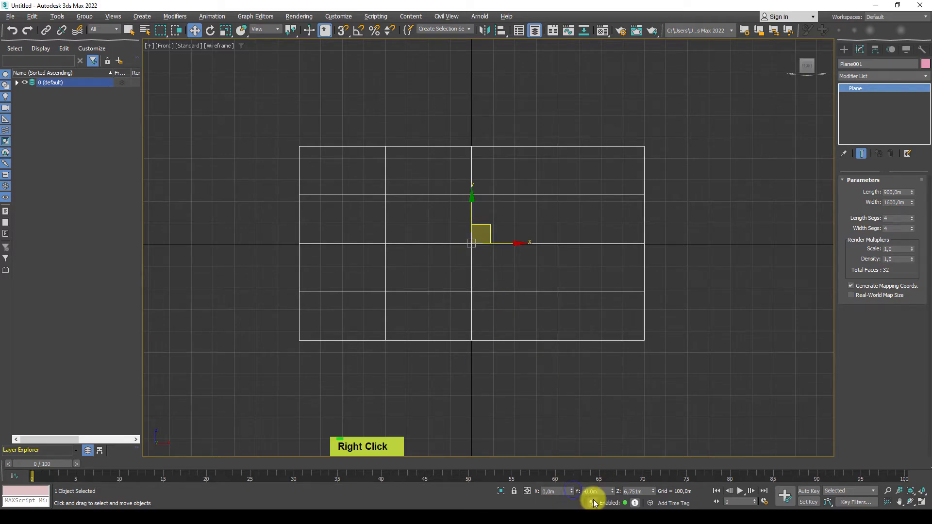
pyautogui.rightClick(652, 491)
pyautogui.press('F3')
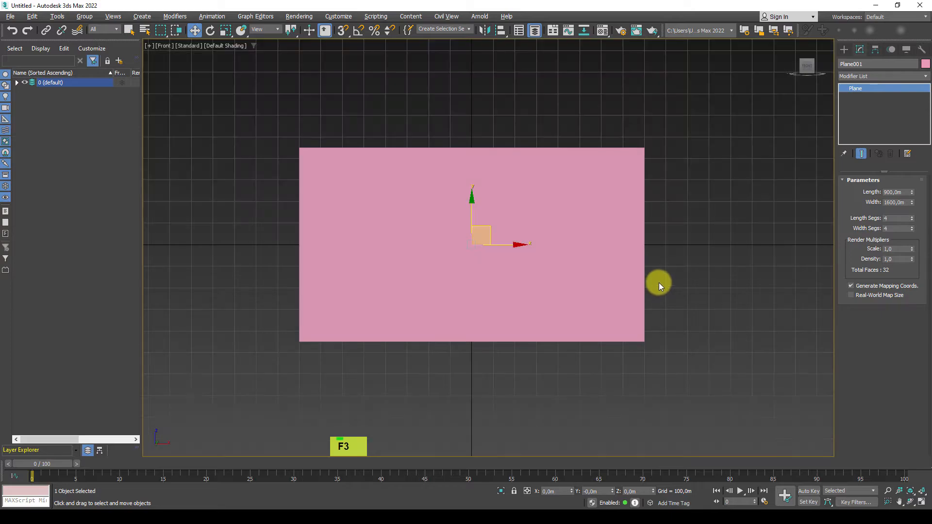
pyautogui.scroll(2, 496, 282)
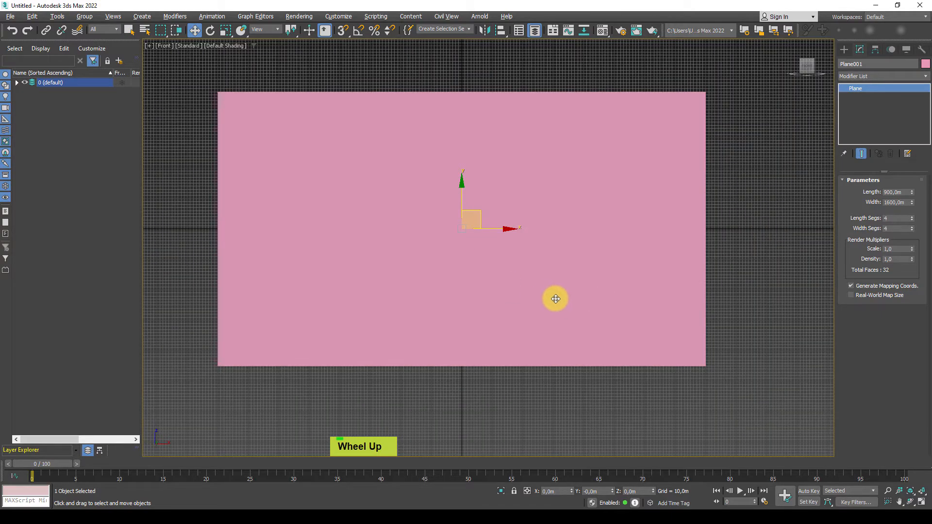
# Assign the first sample material of the Compact Material Editor to the plane and name the material Reference
pyautogui.press('m')
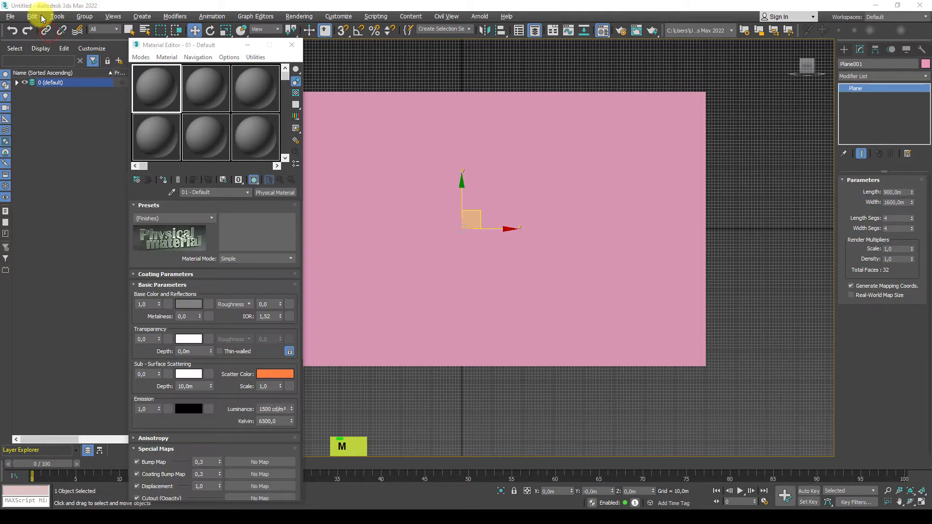
pyautogui.moveTo(189, 48); pyautogui.dragTo(186, 122)
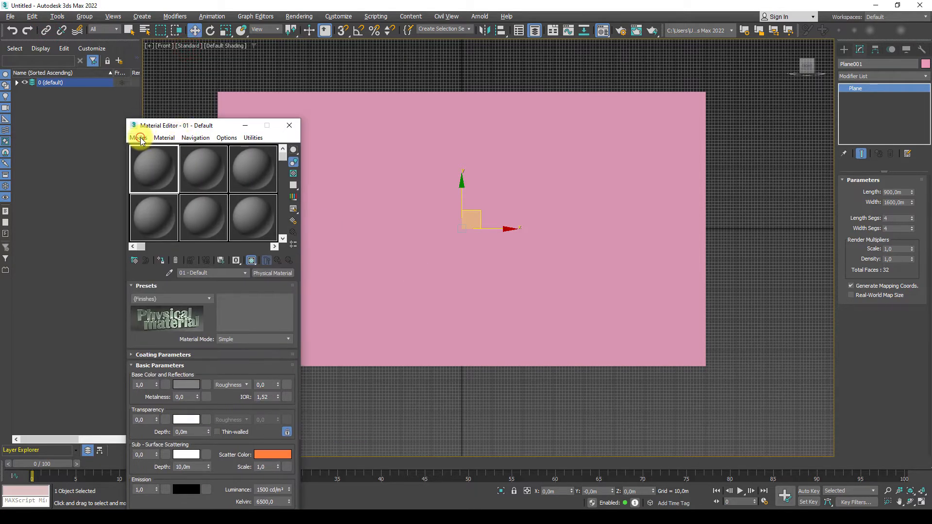
pyautogui.click(139, 138)
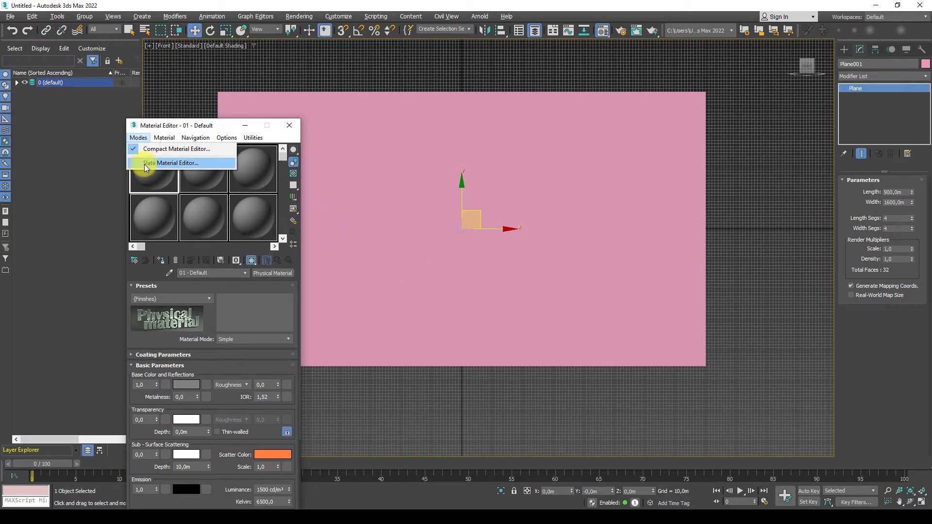
pyautogui.click(134, 140)
pyautogui.click(137, 138)
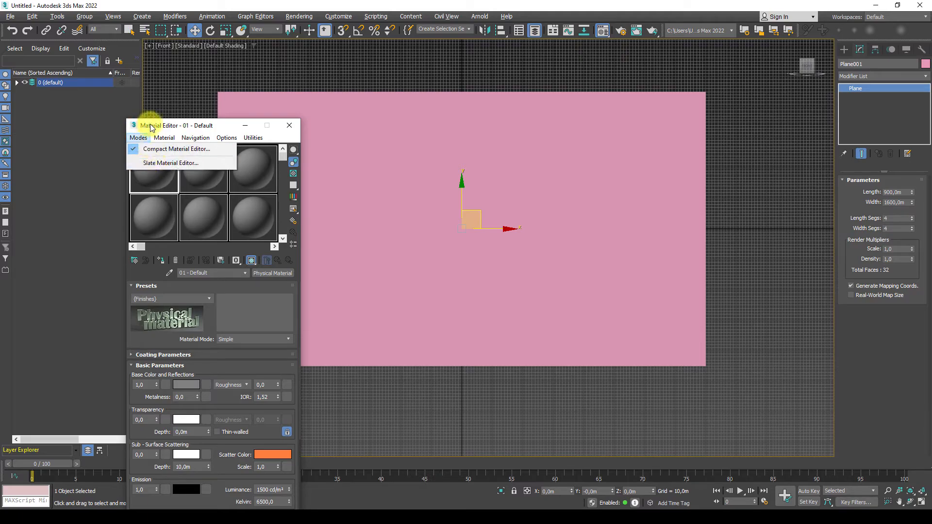
pyautogui.moveTo(152, 128); pyautogui.dragTo(117, 64)
pyautogui.moveTo(117, 102); pyautogui.dragTo(435, 262)
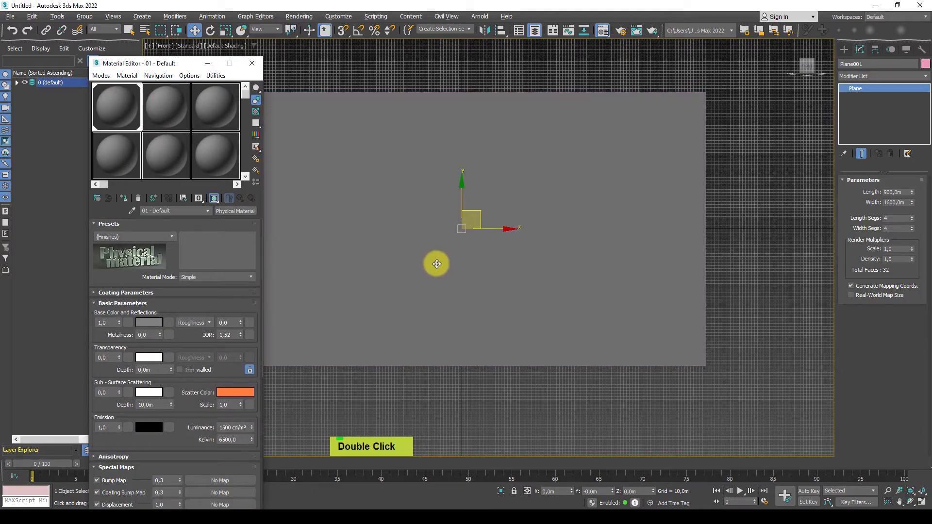
pyautogui.click(186, 211)
pyautogui.write('Reference')
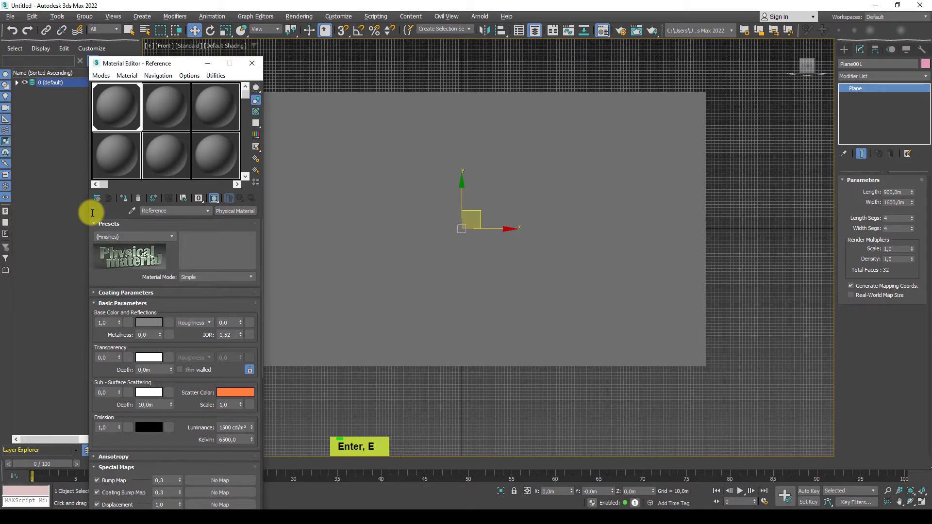
# Apply the Matte Paint preset to the Reference material and set its roughness to 0,8
pyautogui.click(170, 237)
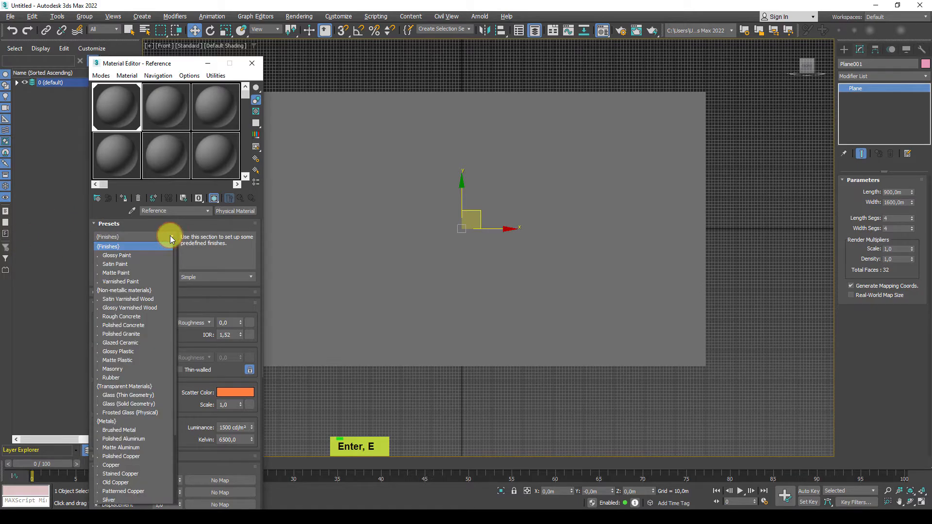
pyautogui.click(122, 269)
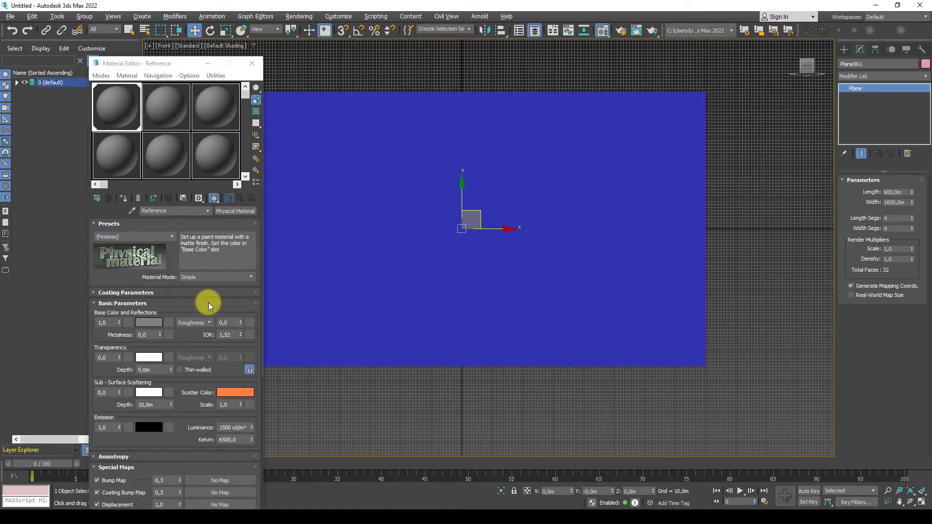
pyautogui.moveTo(141, 63); pyautogui.dragTo(142, 56)
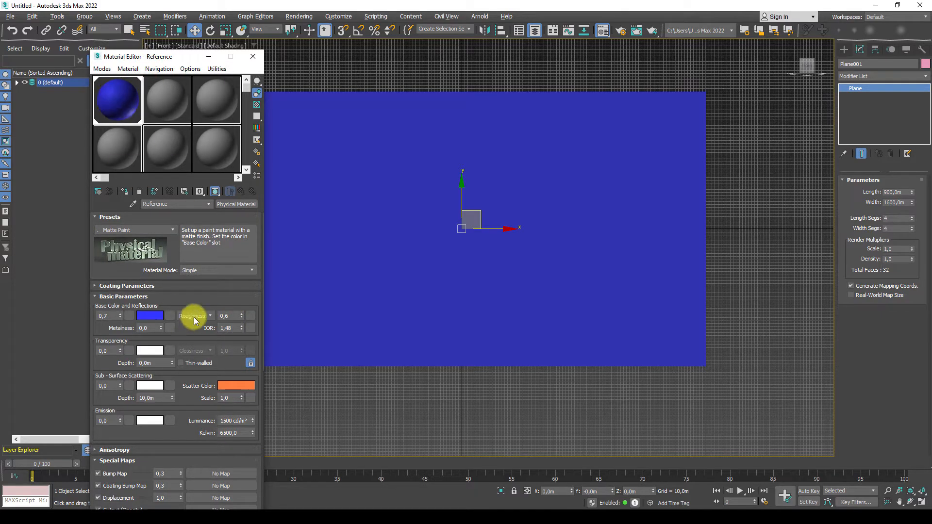
pyautogui.moveTo(233, 317); pyautogui.dragTo(175, 296)
pyautogui.write('0,')
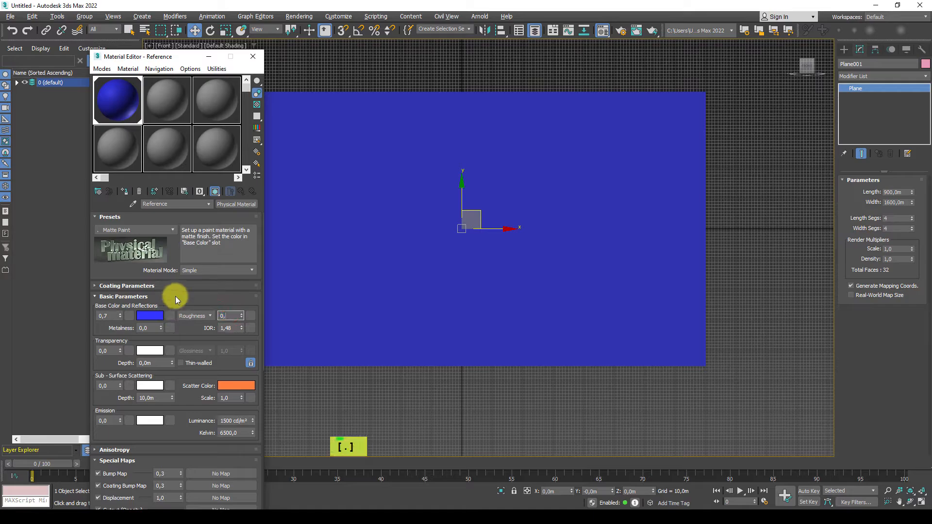
pyautogui.write('8')
pyautogui.press('Return')
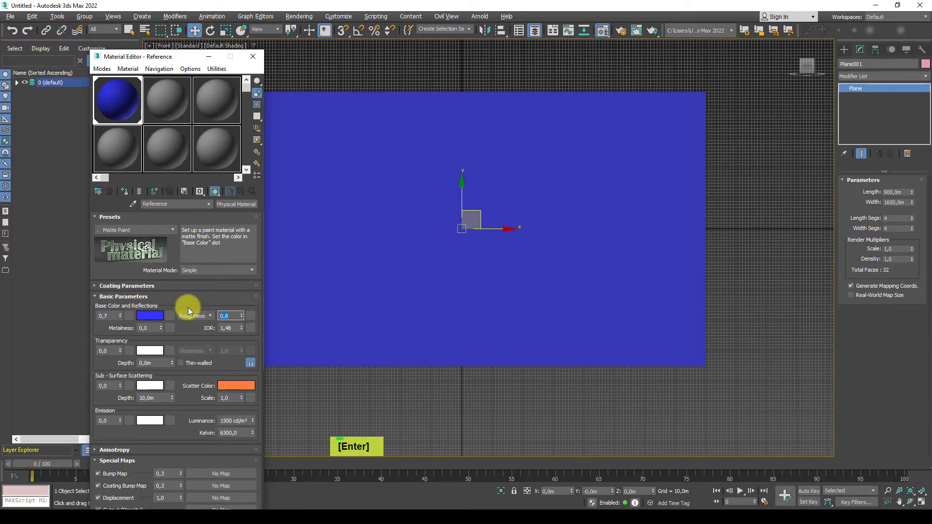
pyautogui.moveTo(177, 60); pyautogui.dragTo(158, 70)
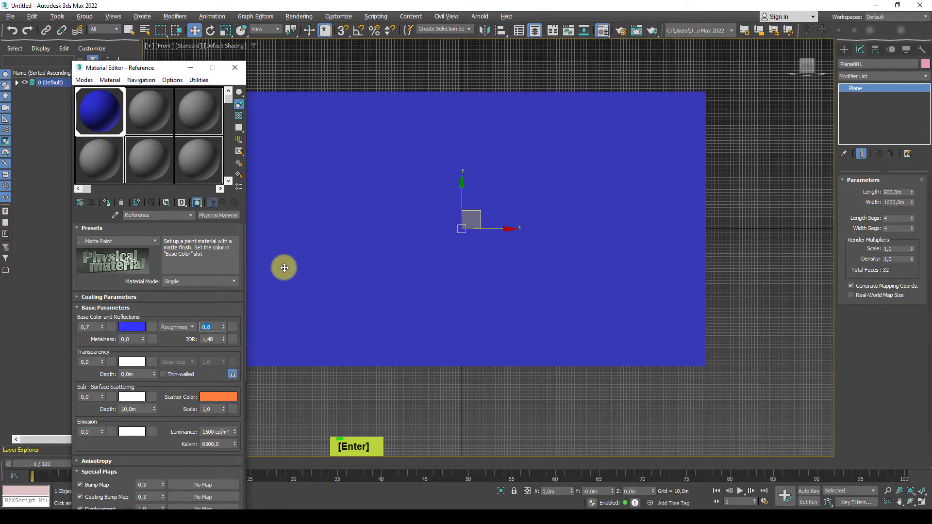
# Add a Bitmap map to the base color of the Reference material
pyautogui.click(155, 326)
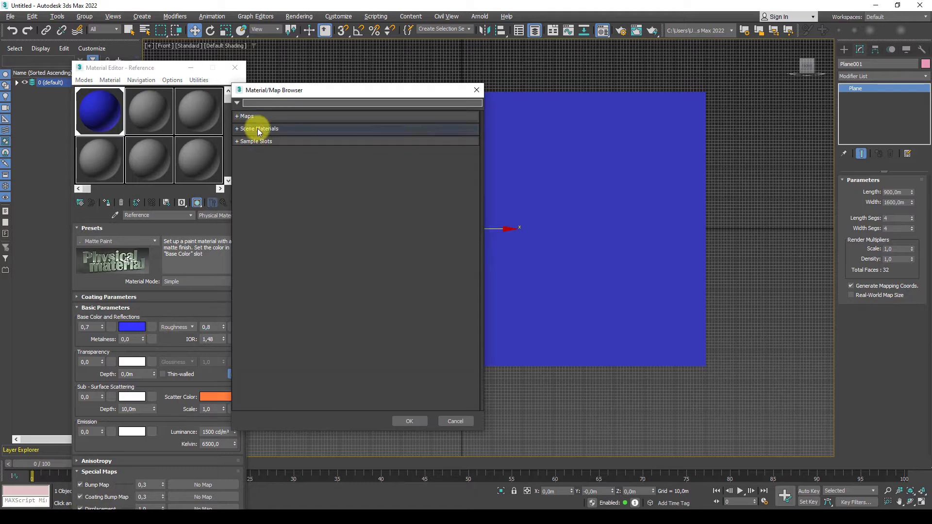
pyautogui.write('bitman')
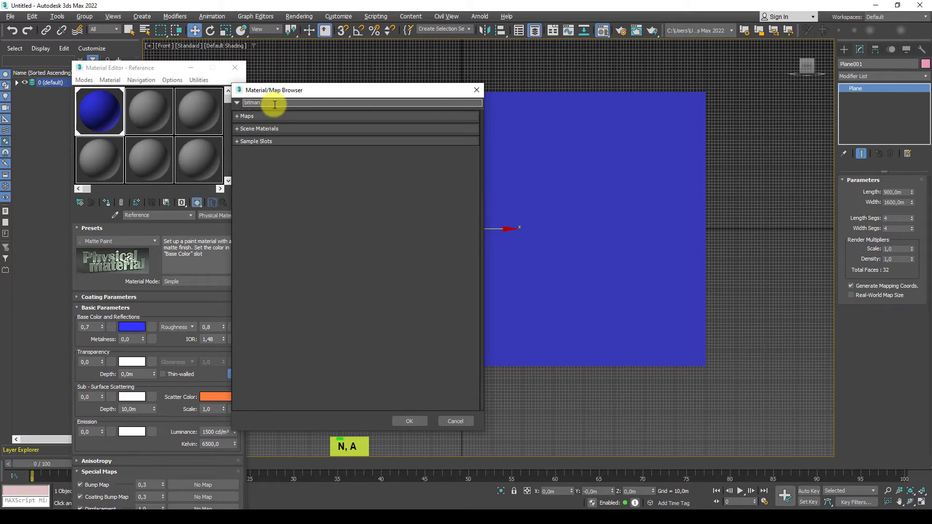
pyautogui.press('BackSpace')
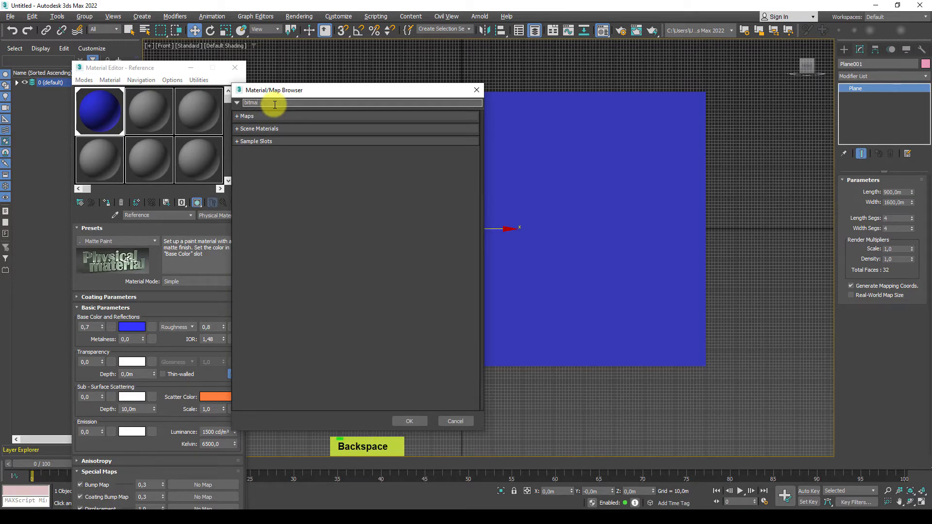
pyautogui.press('Down')
pyautogui.press('Down')
pyautogui.press('Down')
pyautogui.press('Down')
pyautogui.press('Down')
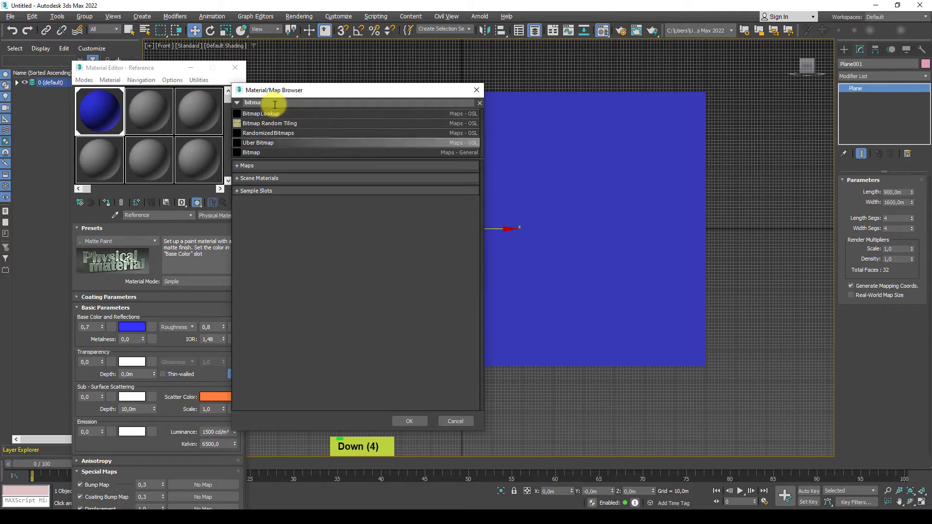
pyautogui.press('Return')
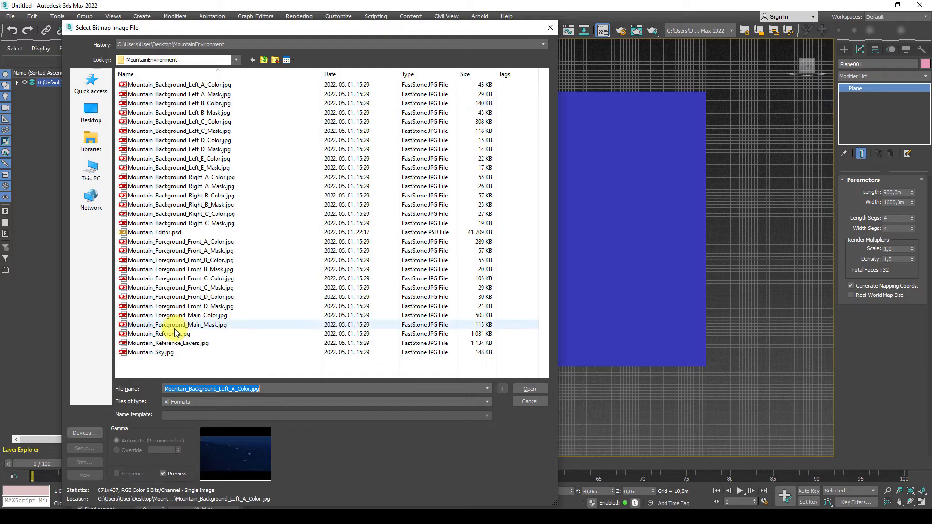
# Load Mountain_Reference_Layers.jpg from the MountainEnvironment folder as the base color bitmap and close the Material Editor
pyautogui.click(176, 344)
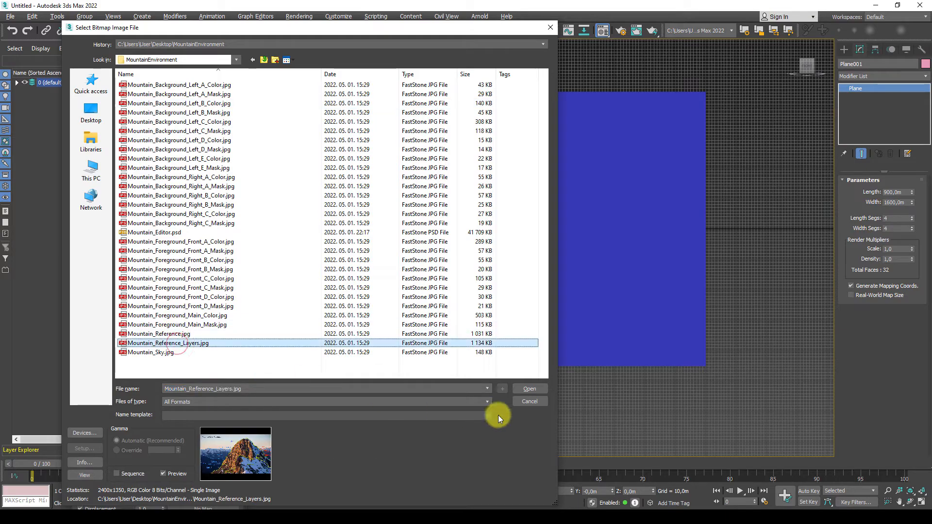
pyautogui.click(531, 389)
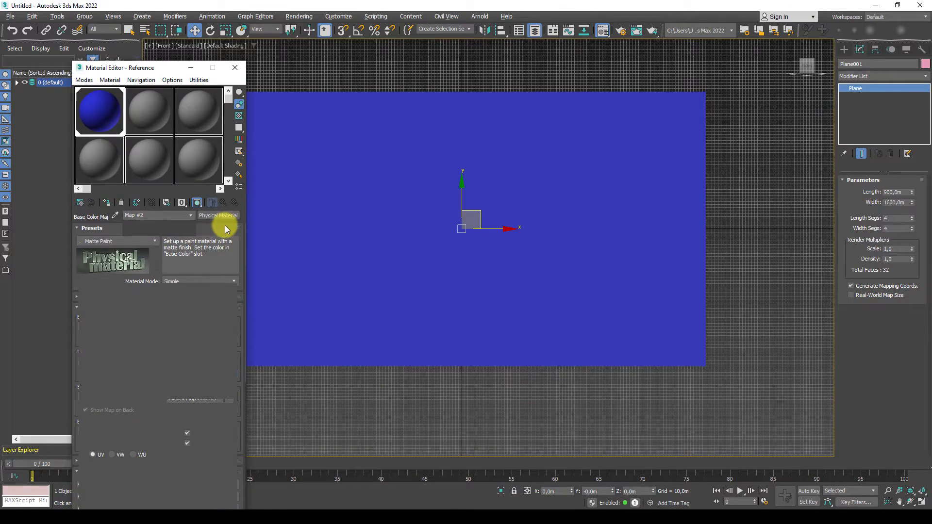
pyautogui.moveTo(437, 277); pyautogui.dragTo(479, 283, button='middle')
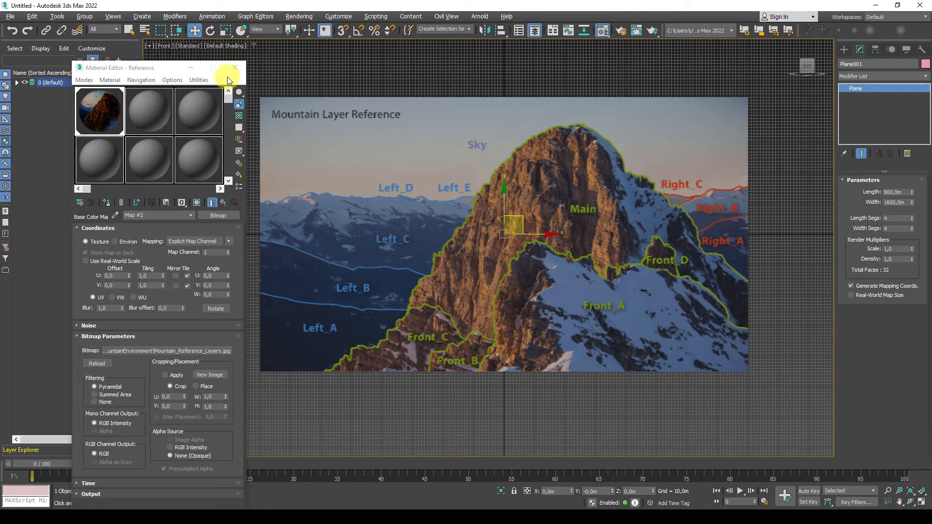
pyautogui.moveTo(138, 67); pyautogui.dragTo(115, 66)
pyautogui.click(214, 66)
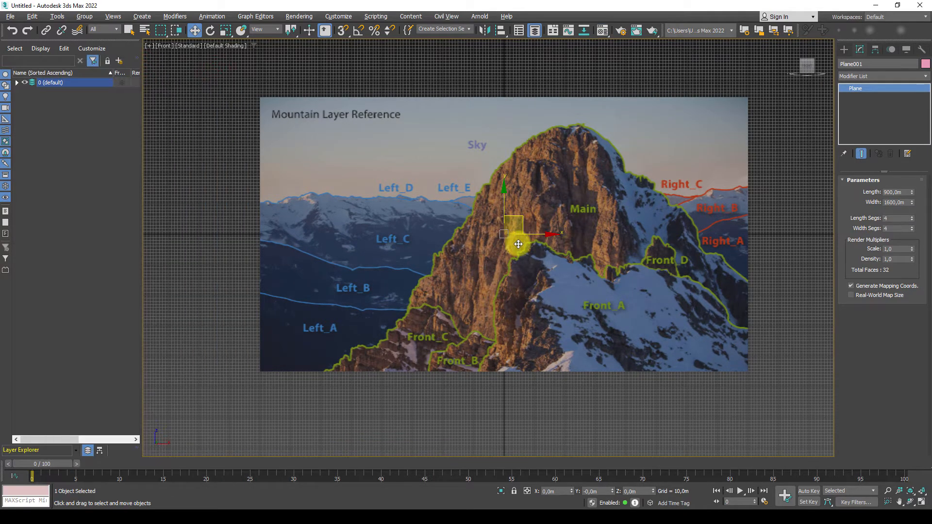
pyautogui.press('p')
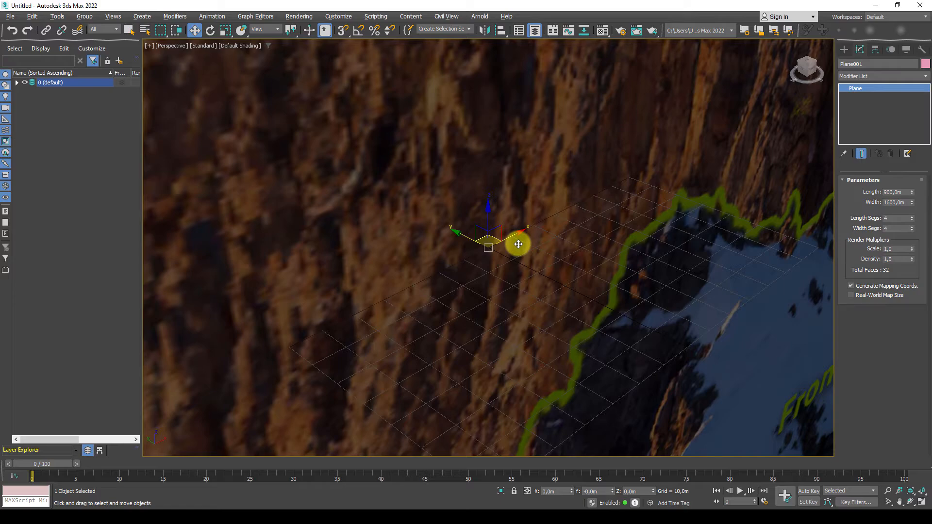
pyautogui.hotkey('alt', 'w')
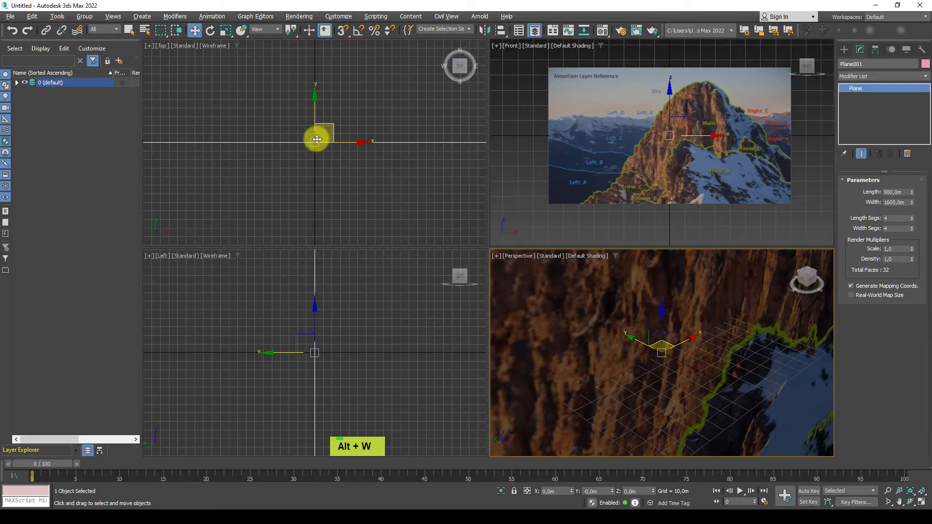
pyautogui.middleClick(616, 195)
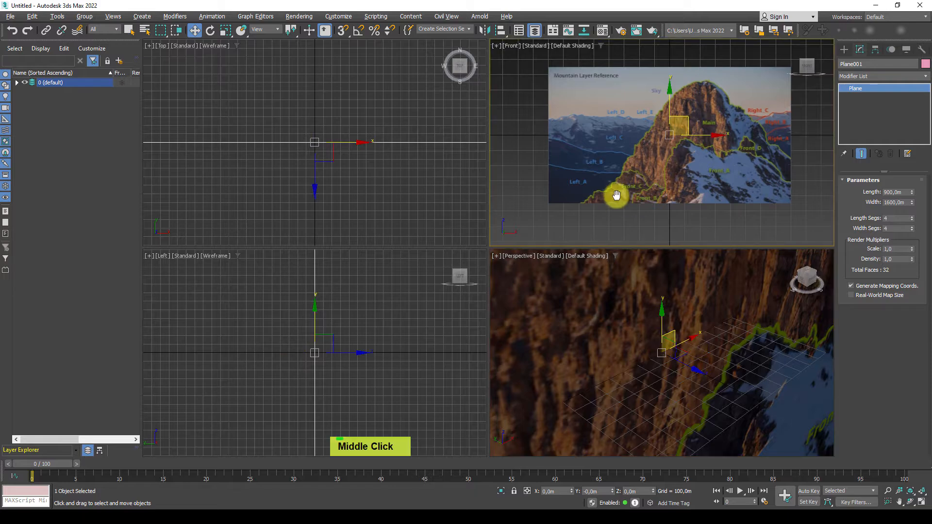
pyautogui.hotkey('alt', 'w')
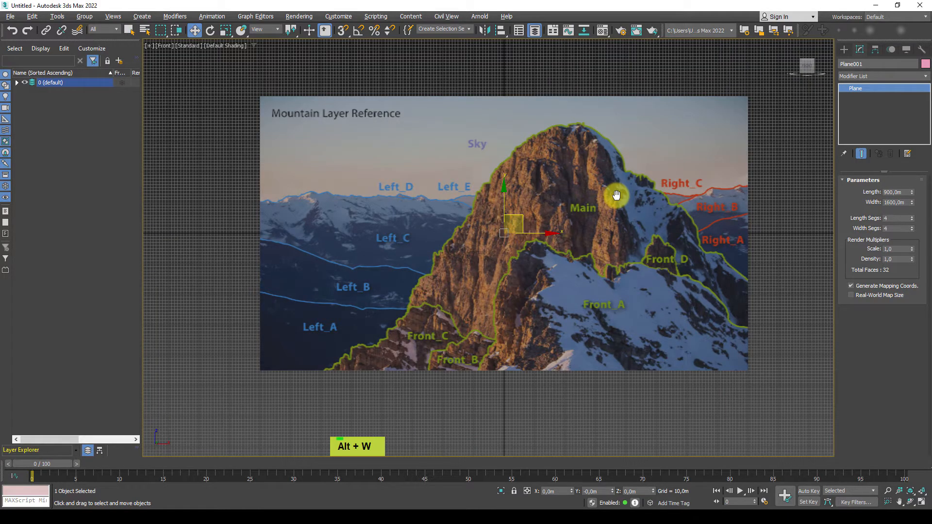
pyautogui.press('p')
pyautogui.hotkey('alt', 'w')
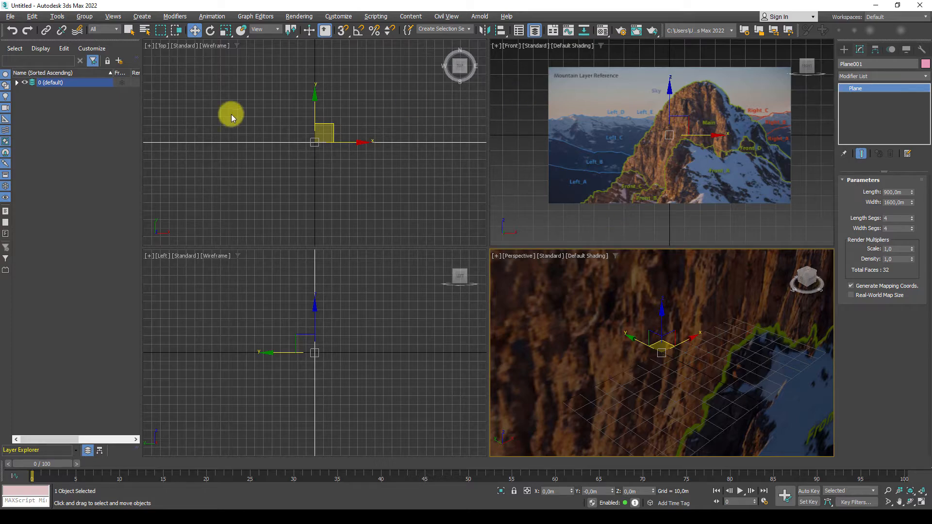
pyautogui.middleClick(526, 167)
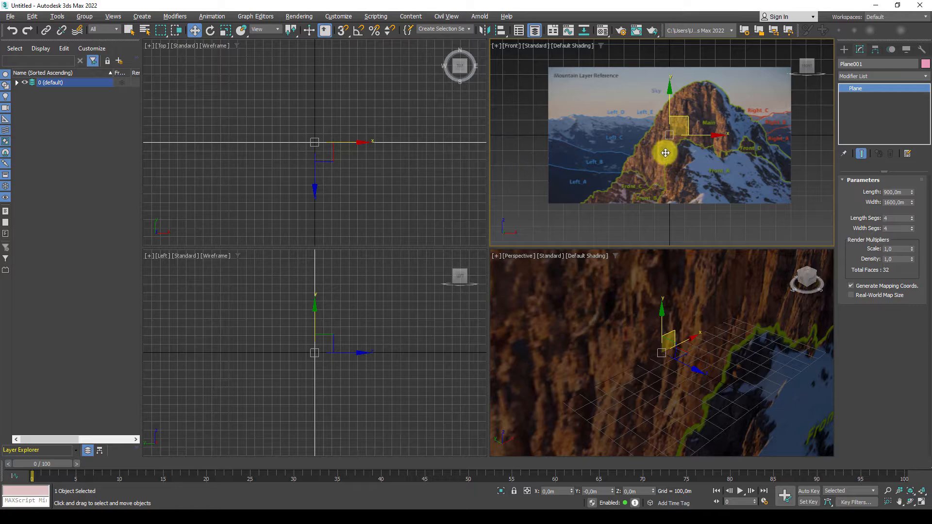
# Frame the reference plane in the Front viewport, switch that viewport to Perspective and create a physical camera from the view
pyautogui.scroll(3, 665, 150)
pyautogui.moveTo(666, 150); pyautogui.dragTo(659, 169, button='middle')
pyautogui.keyDown('ctrl'); pyautogui.keyDown('alt'); pyautogui.moveTo(654, 168); pyautogui.dragTo(653, 173, button='middle'); pyautogui.keyUp('alt'); pyautogui.keyUp('ctrl')
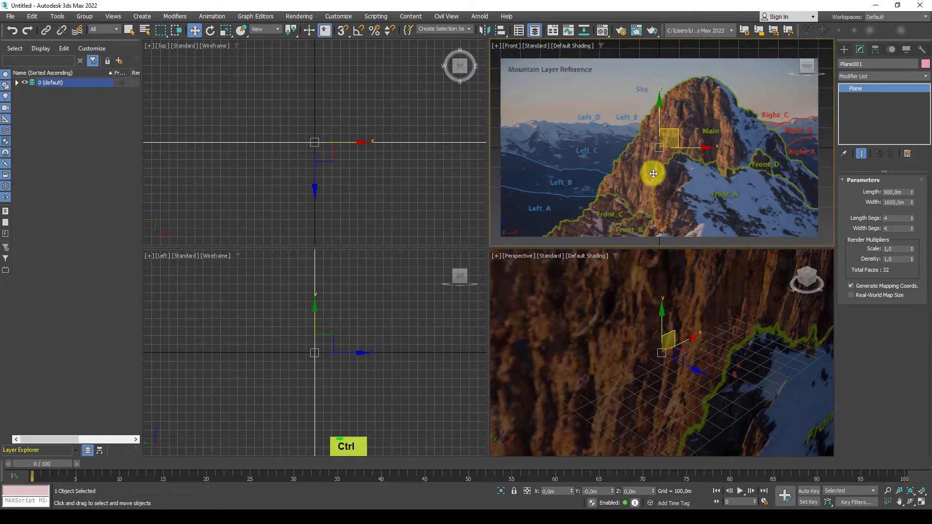
pyautogui.press('p')
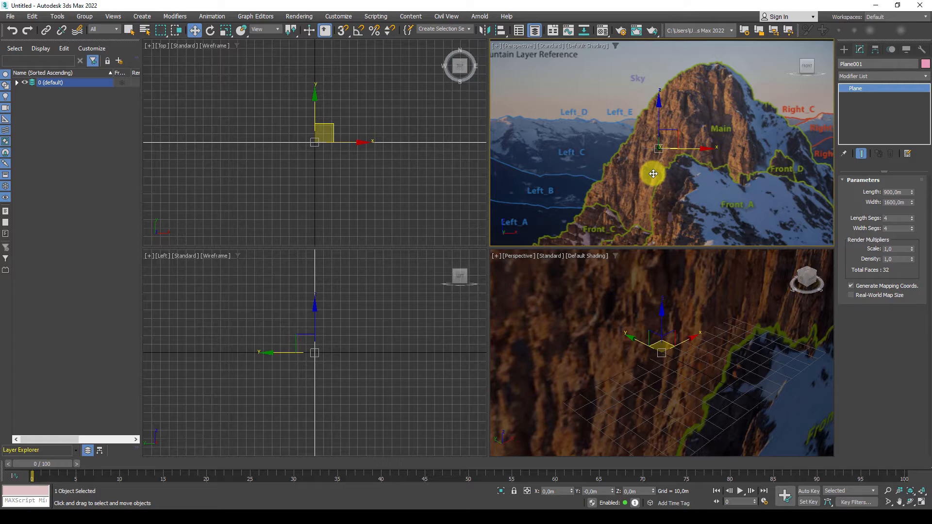
pyautogui.hotkey('ctrl', 'c')
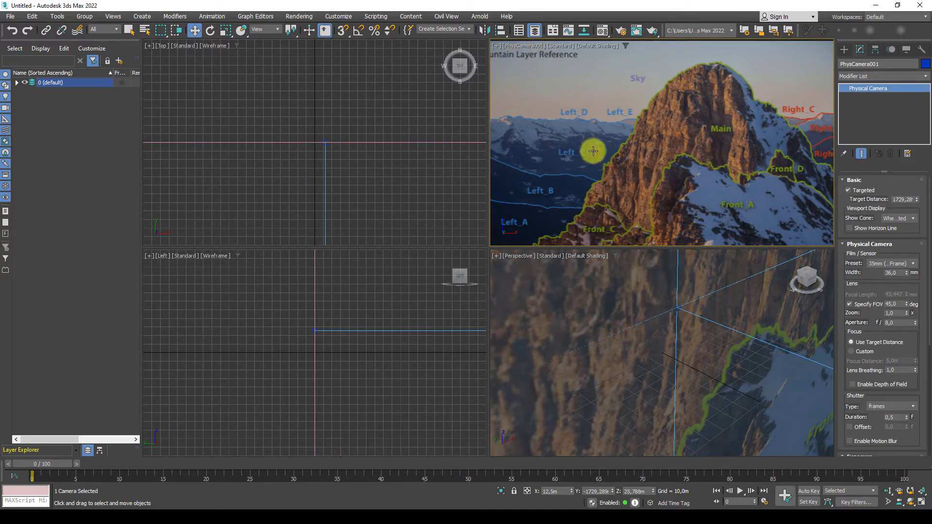
# Return the new camera's viewport to the Front view so it shows the whole plane
pyautogui.middleClick(630, 186)
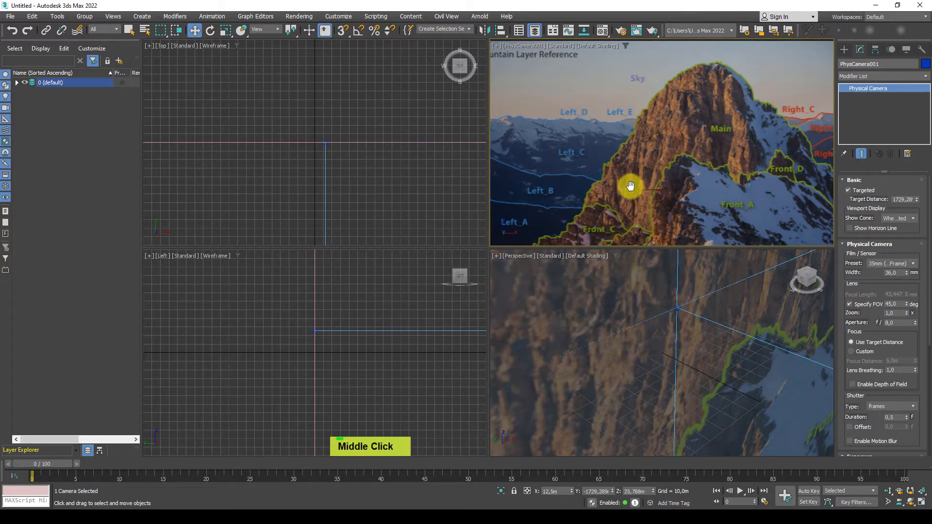
pyautogui.press('f')
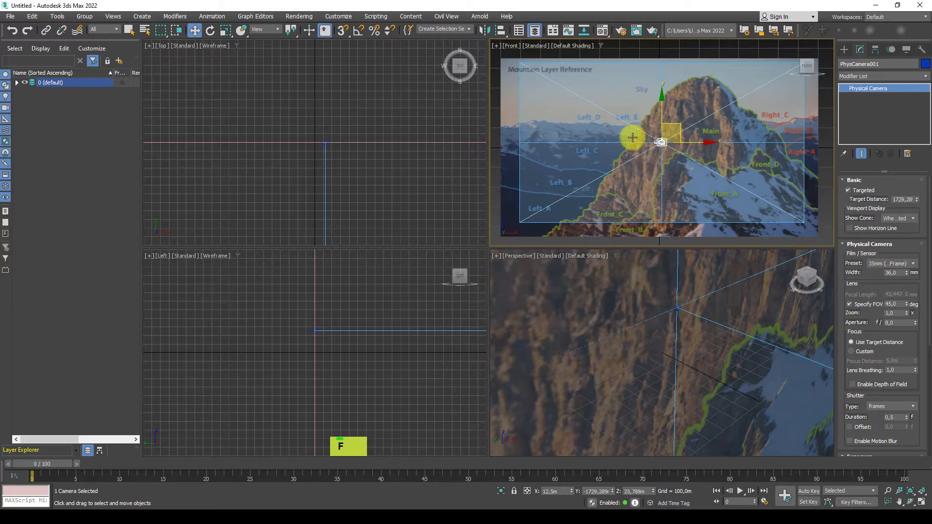
pyautogui.moveTo(635, 122); pyautogui.dragTo(632, 140, button='middle')
pyautogui.scroll(-4, 636, 139)
pyautogui.scroll(3, 659, 374)
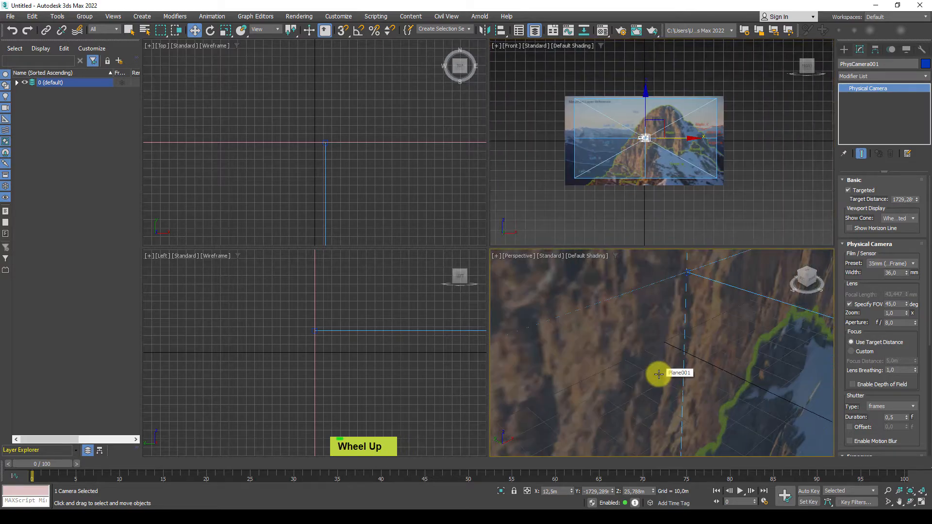
# Frame the reference plane together with the whole camera cone in the Perspective view, and restore the four-viewport layout
pyautogui.hotkey('alt', 'w')
pyautogui.middleClick(516, 337)
pyautogui.scroll(-4, 514, 330)
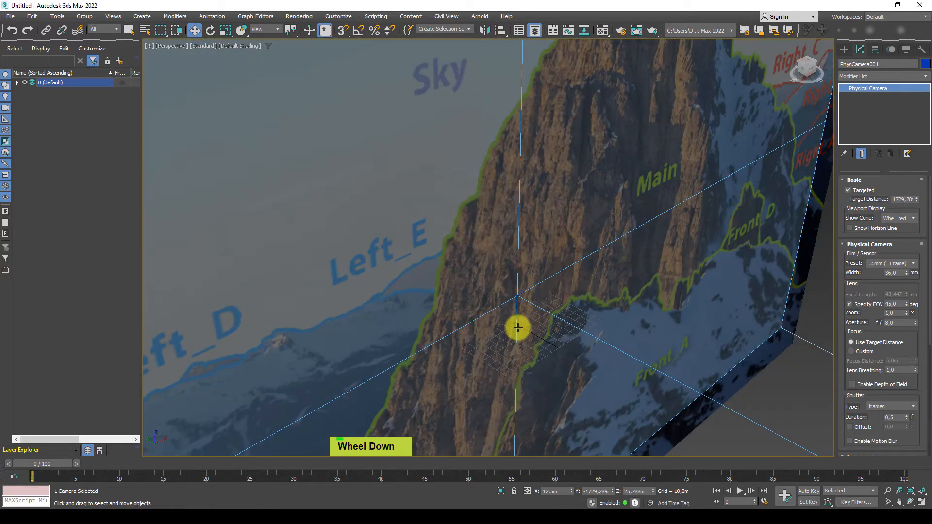
pyautogui.scroll(-5, 518, 328)
pyautogui.middleClick(495, 277)
pyautogui.keyDown('alt'); pyautogui.moveTo(495, 277); pyautogui.dragTo(495, 257, button='middle'); pyautogui.keyUp('alt')
pyautogui.keyDown('alt'); pyautogui.moveTo(693, 369); pyautogui.dragTo(515, 307, button='middle'); pyautogui.keyUp('alt')
pyautogui.scroll(2, 642, 360)
pyautogui.scroll(2, 517, 308)
pyautogui.hotkey('alt', 'w')
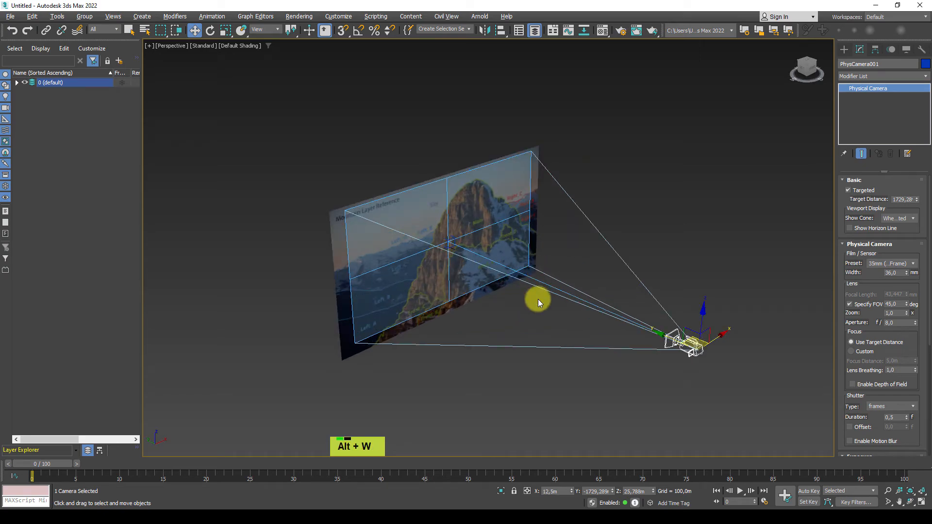
# Switch the Top and Left viewports to the physical camera view, giving the former Left one Default Shading and safe frames
pyautogui.middleClick(272, 137)
pyautogui.press('c')
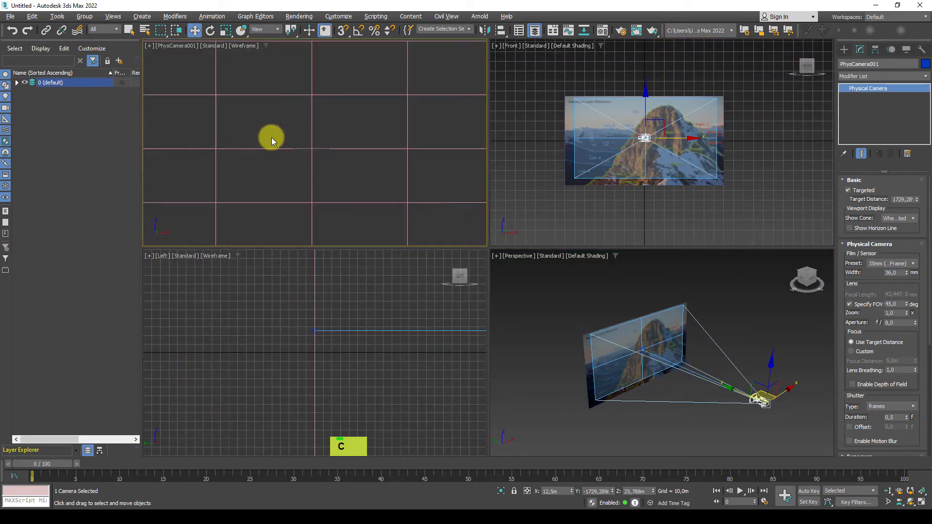
pyautogui.middleClick(343, 330)
pyautogui.press('c')
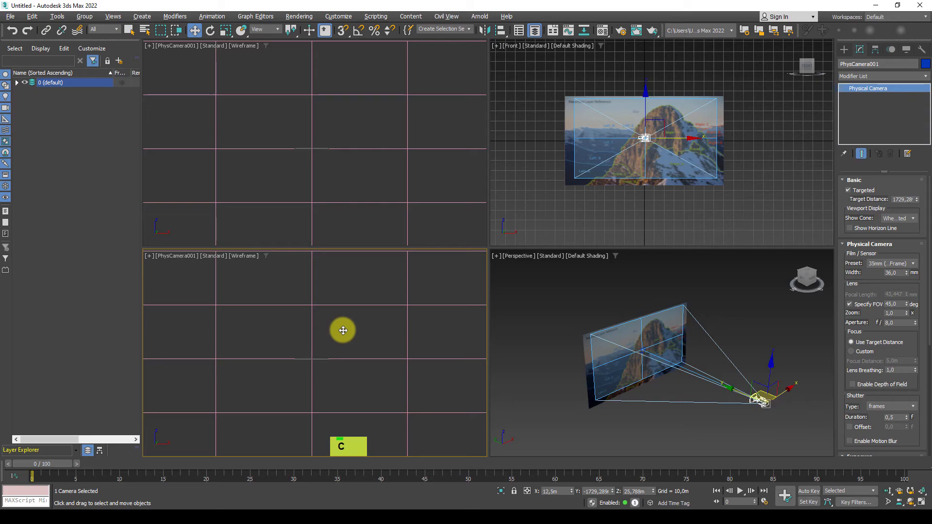
pyautogui.press('F3')
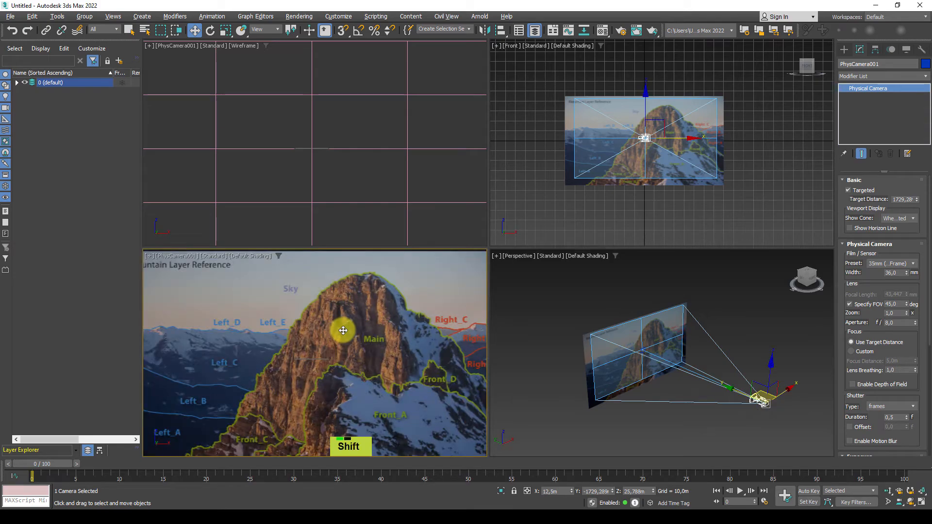
pyautogui.hotkey('shift', 'f')
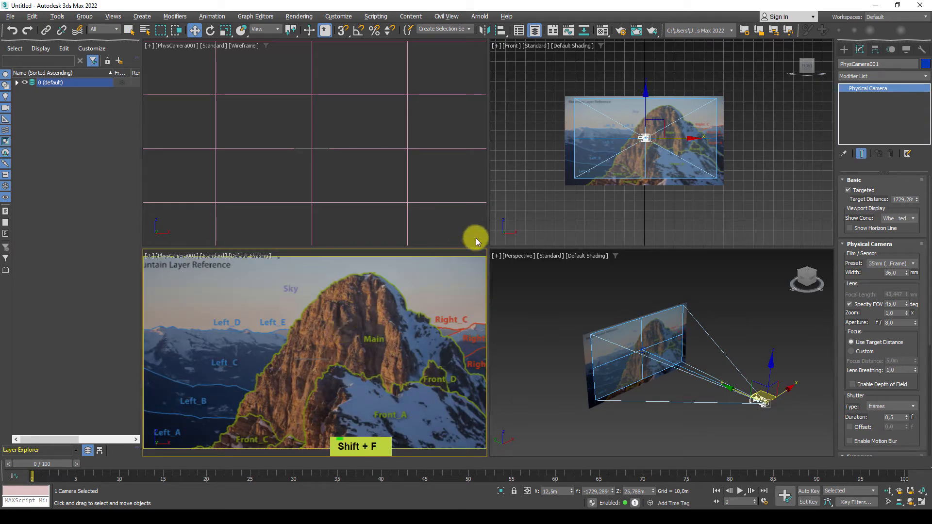
# Resize the viewport layout so the Perspective view is the largest and frame the plane and camera in it
pyautogui.moveTo(489, 247); pyautogui.dragTo(372, 144)
pyautogui.moveTo(535, 260); pyautogui.dragTo(495, 276, button='middle')
pyautogui.scroll(3, 541, 267)
pyautogui.scroll(-3, 539, 286)
pyautogui.moveTo(586, 317); pyautogui.dragTo(607, 339, button='middle')
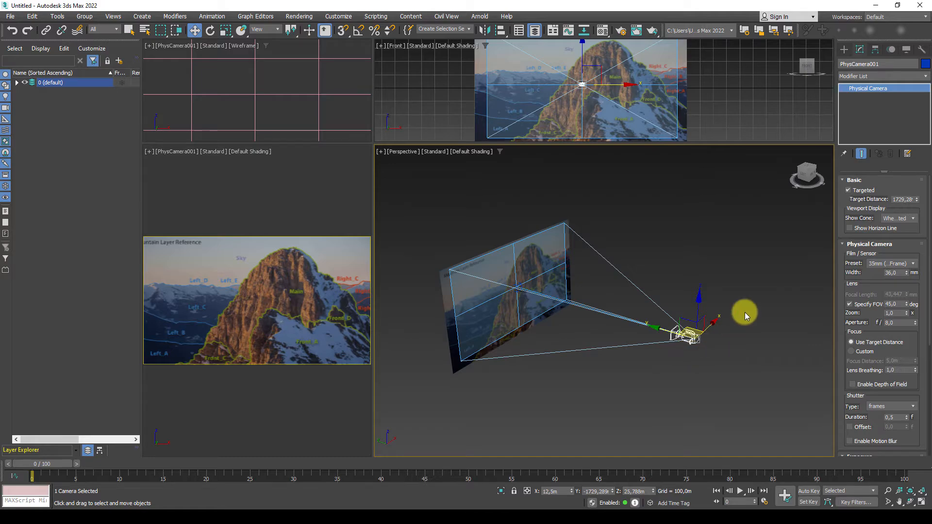
# Set the HDTV render output width to 900 in Render Setup and close the dialog
pyautogui.press('F10')
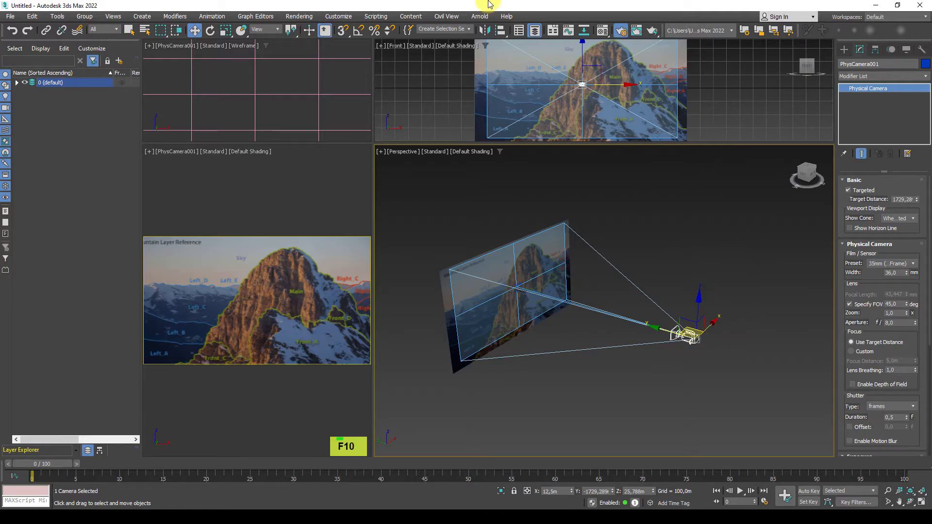
pyautogui.moveTo(400, 69); pyautogui.dragTo(450, 95)
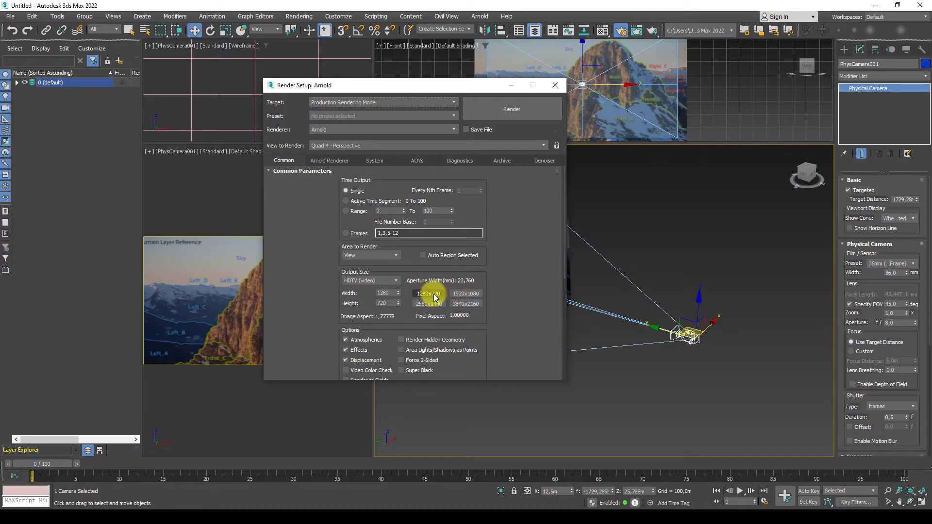
pyautogui.doubleClick(389, 293)
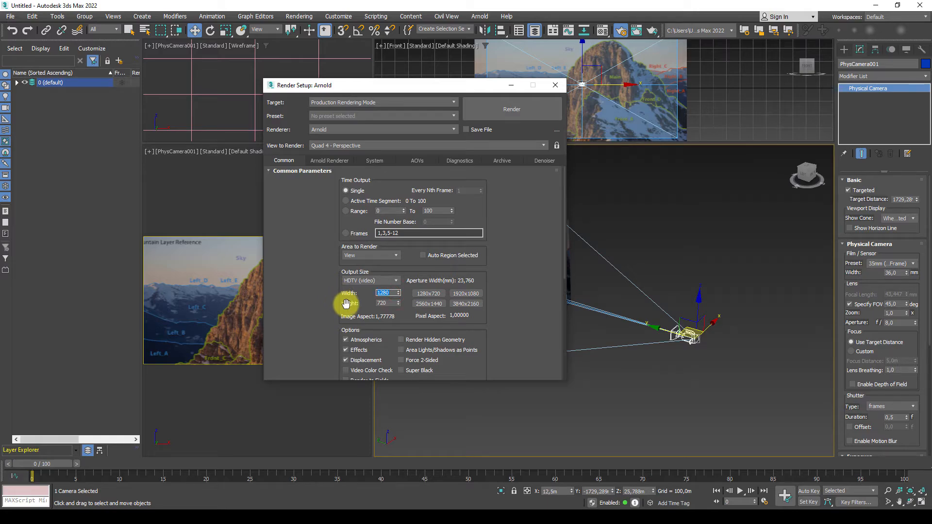
pyautogui.write('900')
pyautogui.press('Return')
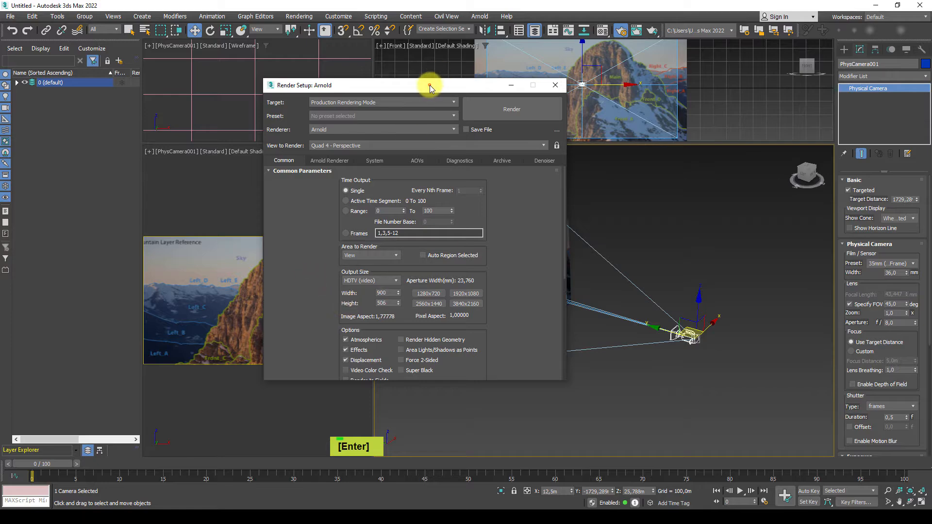
pyautogui.moveTo(429, 85); pyautogui.dragTo(348, 86)
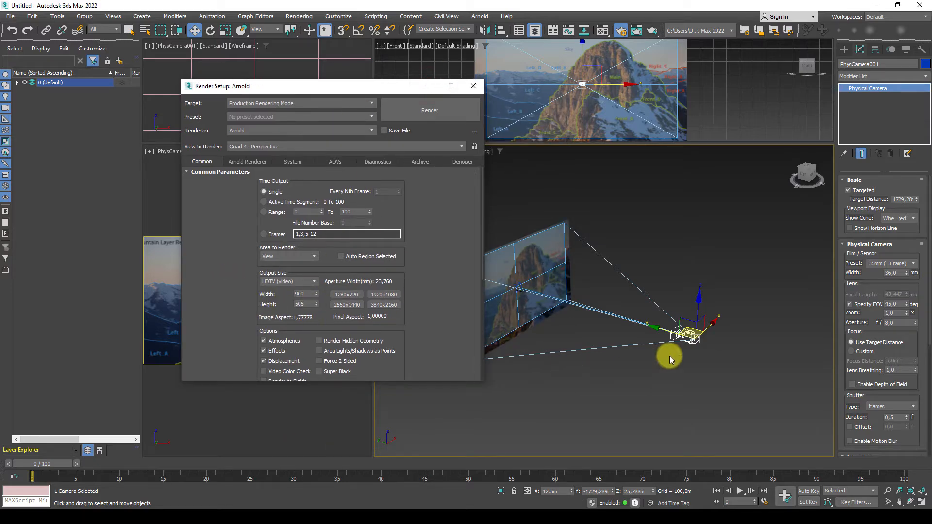
pyautogui.click(472, 89)
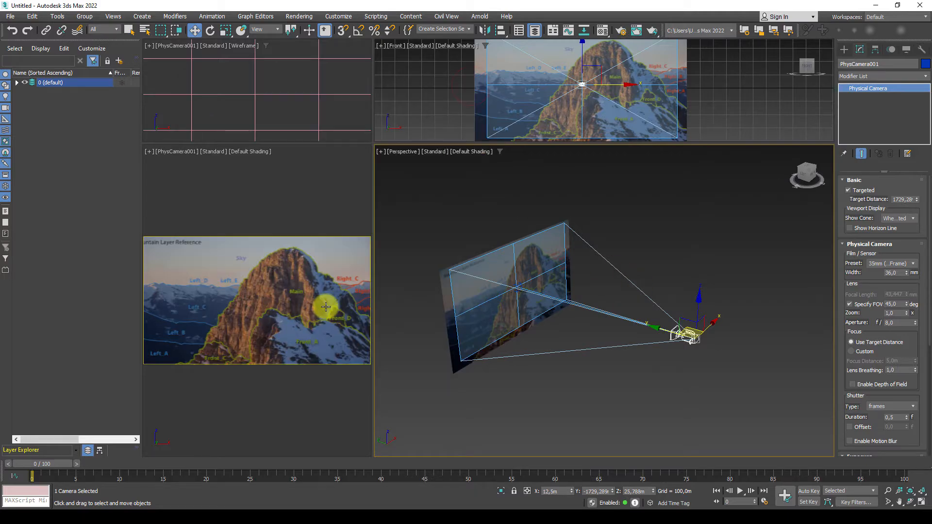
# Select the reference plane and display edged faces in the Perspective view
pyautogui.click(448, 328)
pyautogui.keyDown('alt'); pyautogui.moveTo(449, 328); pyautogui.dragTo(572, 367, button='middle'); pyautogui.keyUp('alt')
pyautogui.press('F4')
pyautogui.scroll(2, 698, 298)
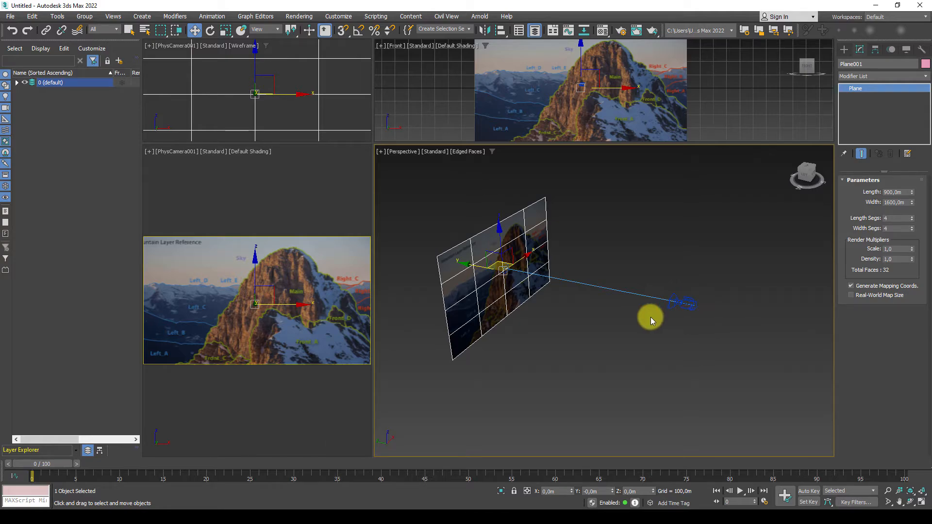
# Align the reference plane to the physical camera, matching pivot points in X, Y and Z position and all three local orientation axes
pyautogui.click(502, 30)
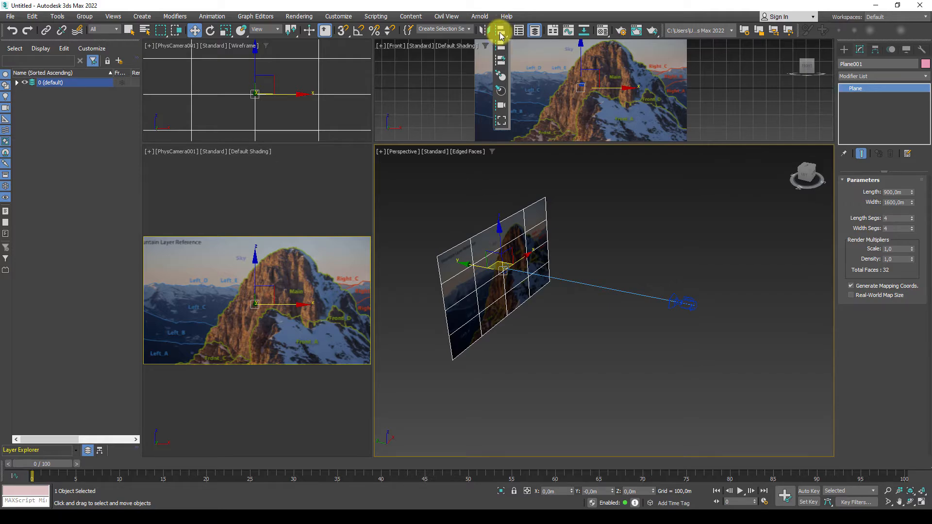
pyautogui.click(501, 32)
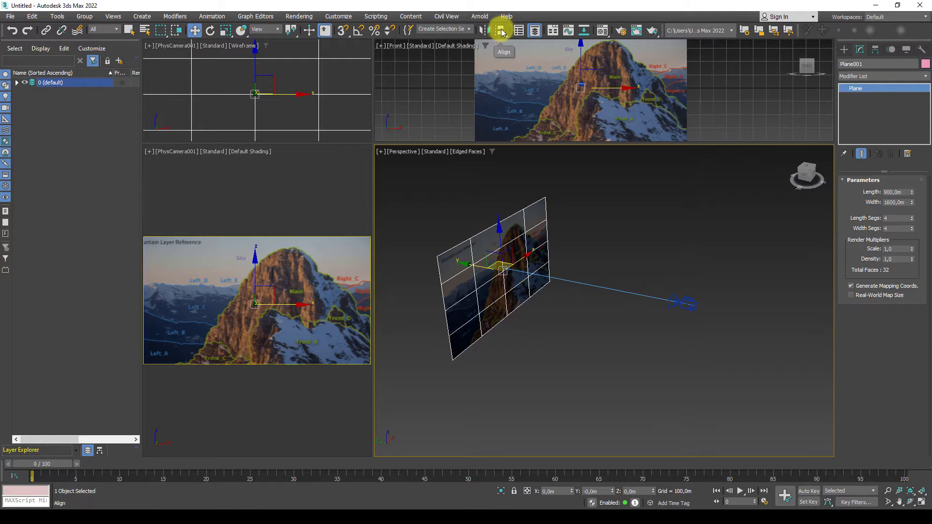
pyautogui.hotkey('alt', 'a')
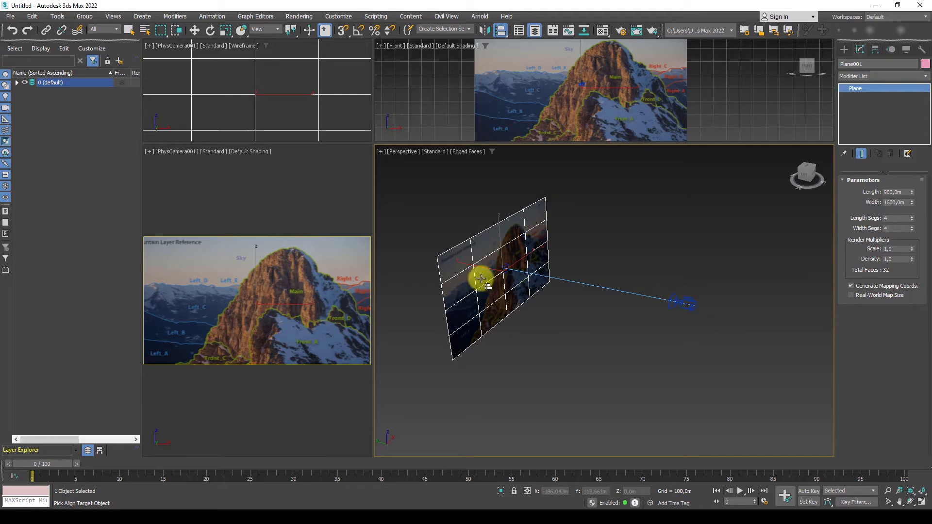
pyautogui.click(690, 302)
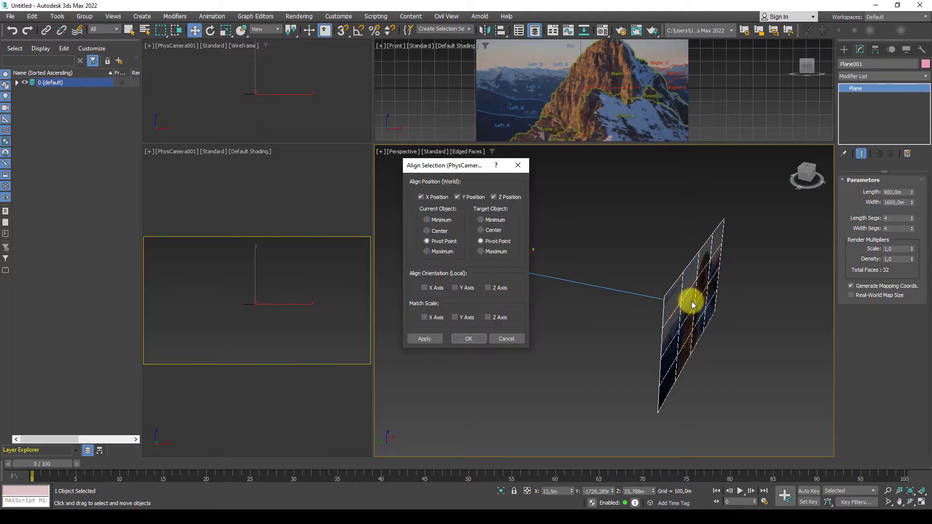
pyautogui.moveTo(430, 165); pyautogui.dragTo(377, 178)
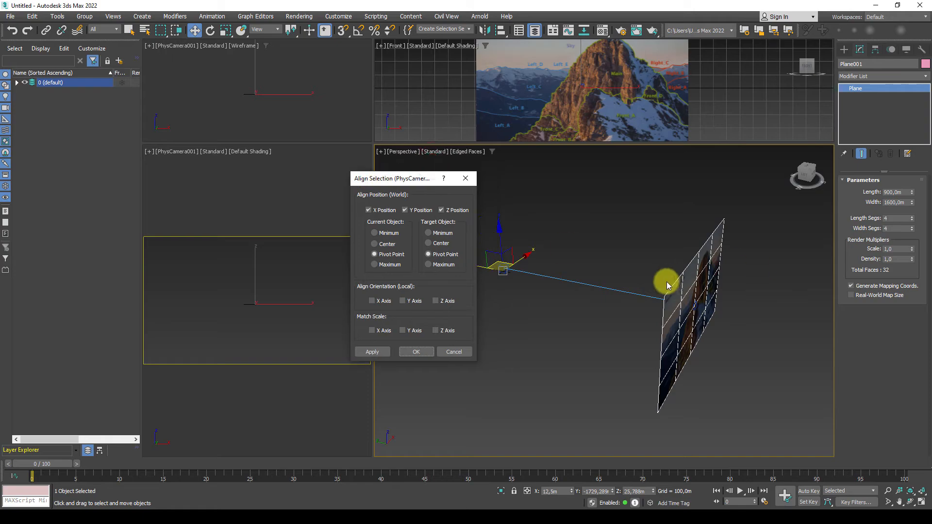
pyautogui.click(437, 301)
pyautogui.click(403, 301)
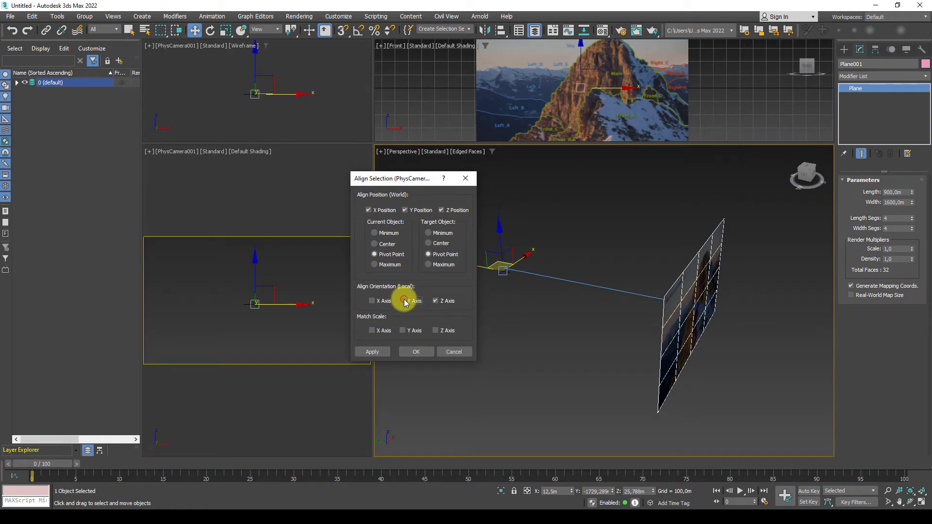
pyautogui.click(371, 301)
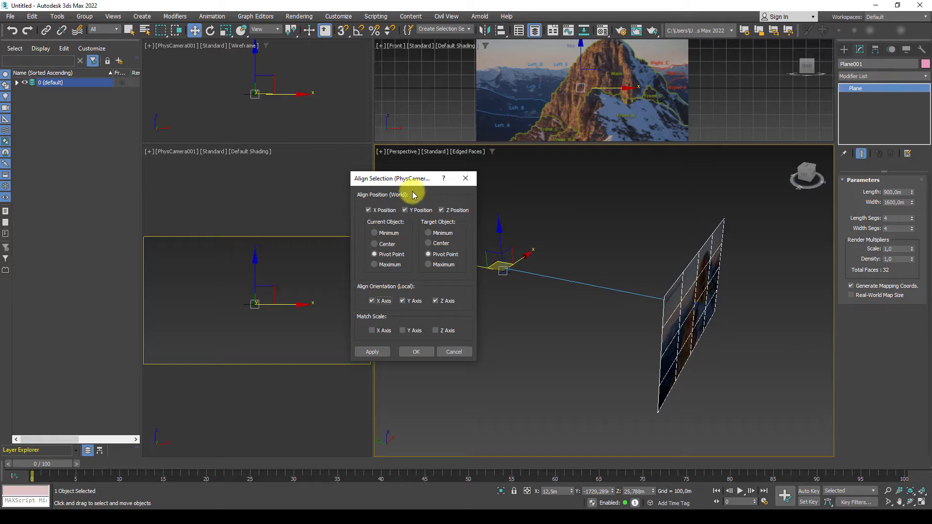
pyautogui.moveTo(406, 180); pyautogui.dragTo(399, 196)
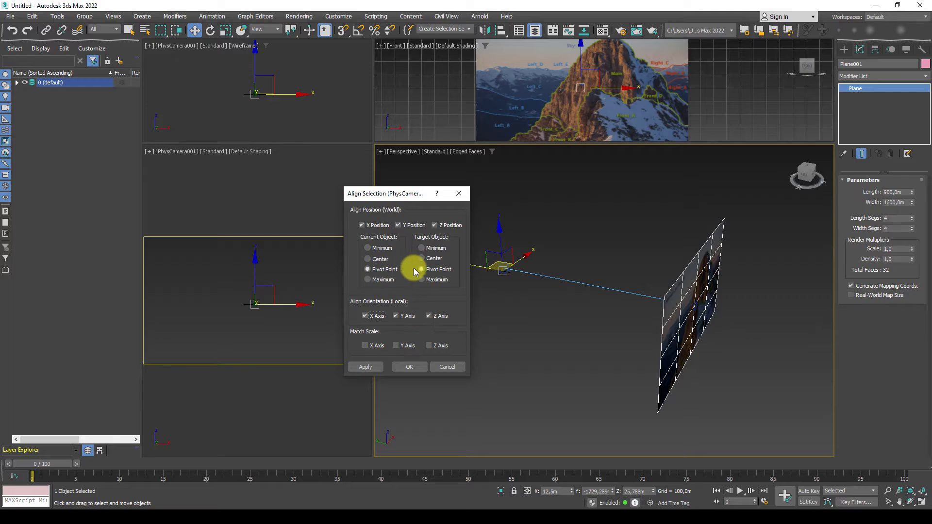
pyautogui.click(409, 367)
# Switch the reference coordinate system to Local and move the plane along its local Z axis to a distance in front of the camera
pyautogui.moveTo(648, 308)
pyautogui.keyDown('alt'); pyautogui.mouseDown(button='middle')
pyautogui.moveTo(626, 312)
pyautogui.moveTo(649, 316)
pyautogui.mouseUp(button='middle'); pyautogui.keyUp('alt')
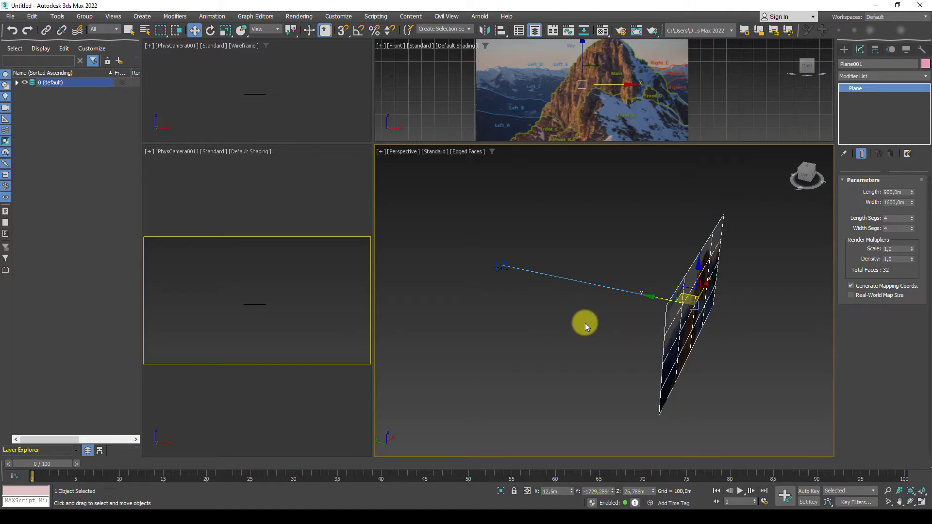
pyautogui.click(278, 31)
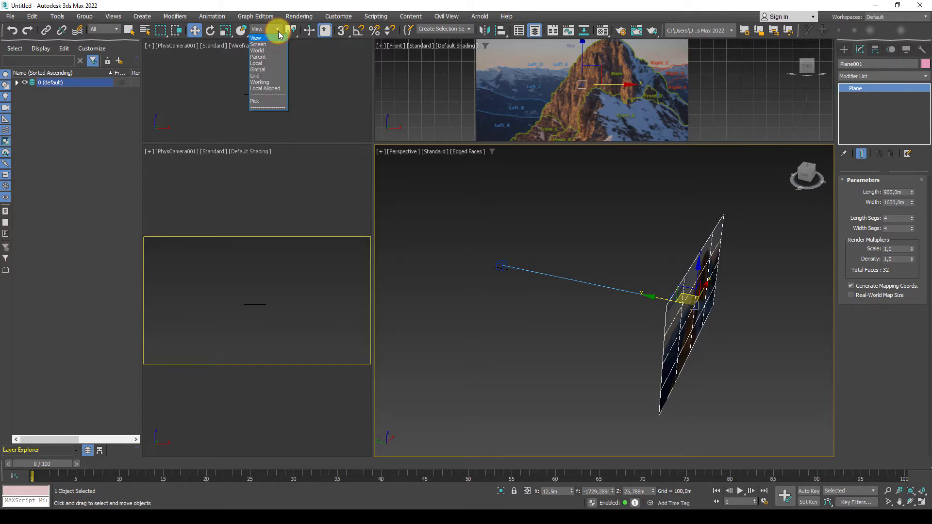
pyautogui.click(301, 7)
pyautogui.keyDown('alt'); pyautogui.rightClick(543, 280); pyautogui.keyUp('alt')
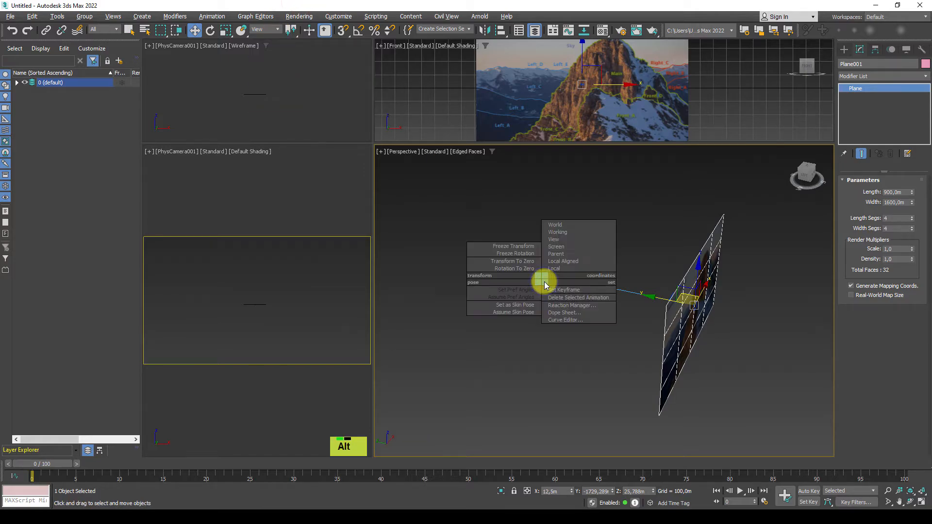
pyautogui.click(556, 269)
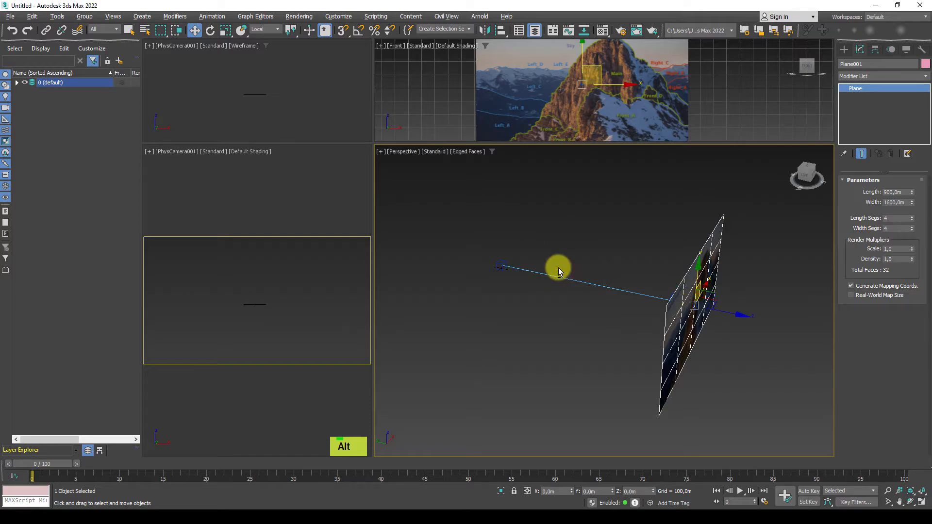
pyautogui.moveTo(739, 316); pyautogui.dragTo(510, 256)
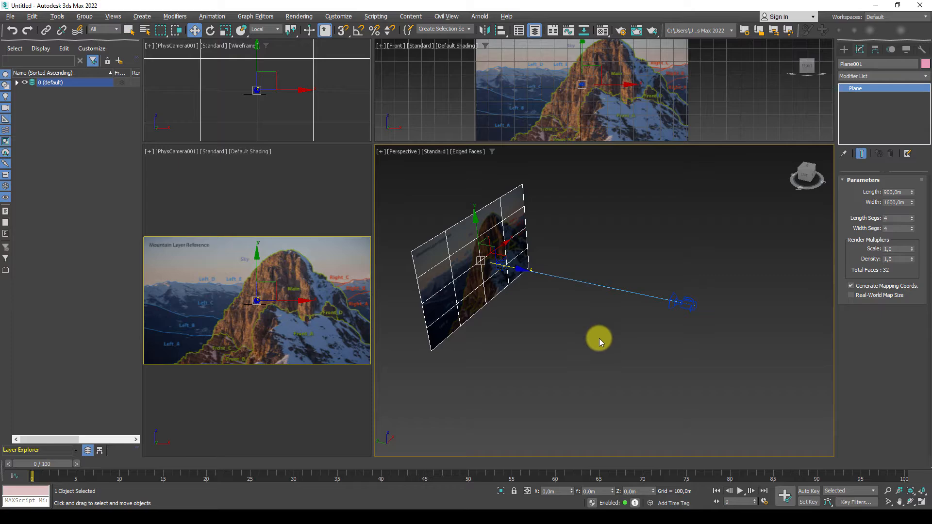
# Rename the reference plane as Reference_001
pyautogui.moveTo(599, 339); pyautogui.dragTo(522, 351, button='middle')
pyautogui.keyDown('alt'); pyautogui.scroll(-1, 576, 373); pyautogui.keyUp('alt')
pyautogui.moveTo(522, 351); pyautogui.dragTo(651, 343, button='middle')
pyautogui.scroll(-2, 635, 354)
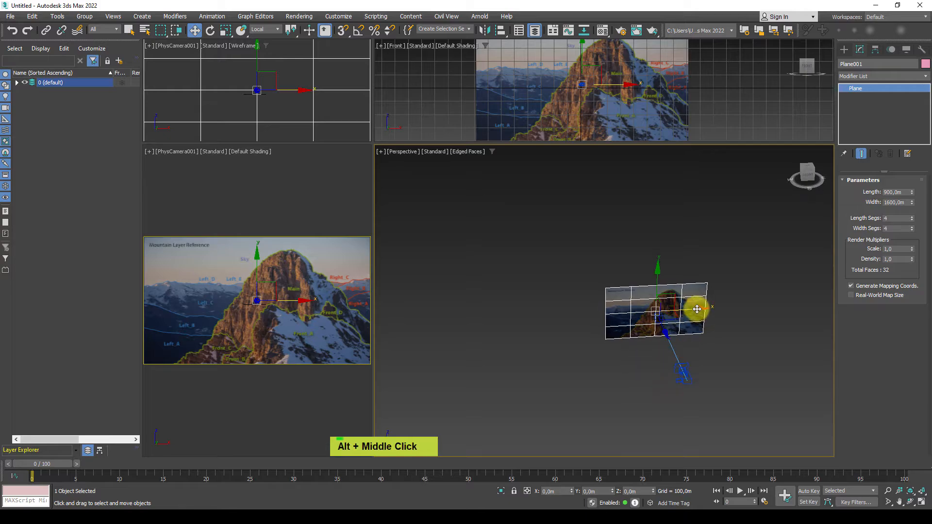
pyautogui.click(864, 64)
pyautogui.write('Reference')
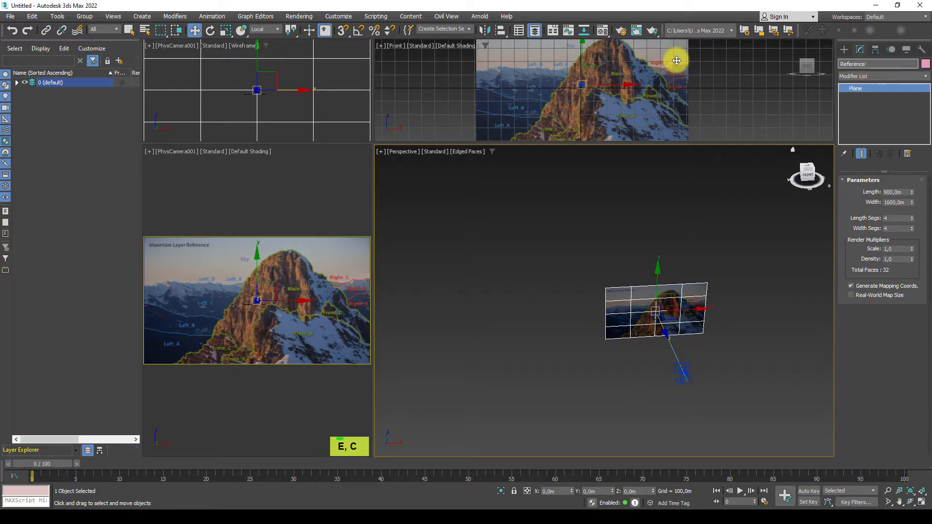
pyautogui.write('_001')
pyautogui.press('Return')
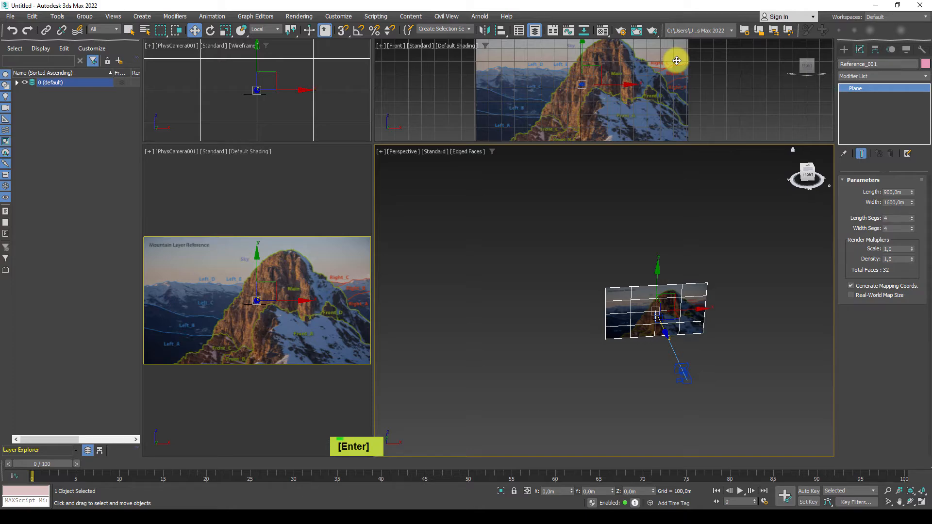
# Clone the reference plane along its local X axis, placing the copy beside the original outside the camera view, and deselect it
pyautogui.keyDown('shift'); pyautogui.moveTo(688, 329); pyautogui.dragTo(531, 311); pyautogui.keyUp('shift')
pyautogui.click(465, 301)
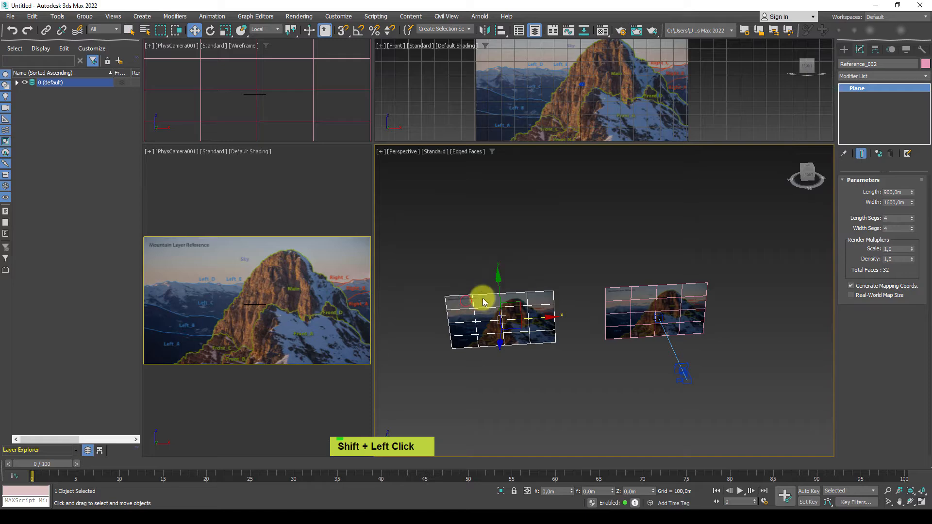
pyautogui.keyDown('alt'); pyautogui.moveTo(586, 332); pyautogui.dragTo(588, 291, button='middle'); pyautogui.keyUp('alt')
pyautogui.scroll(2, 590, 298)
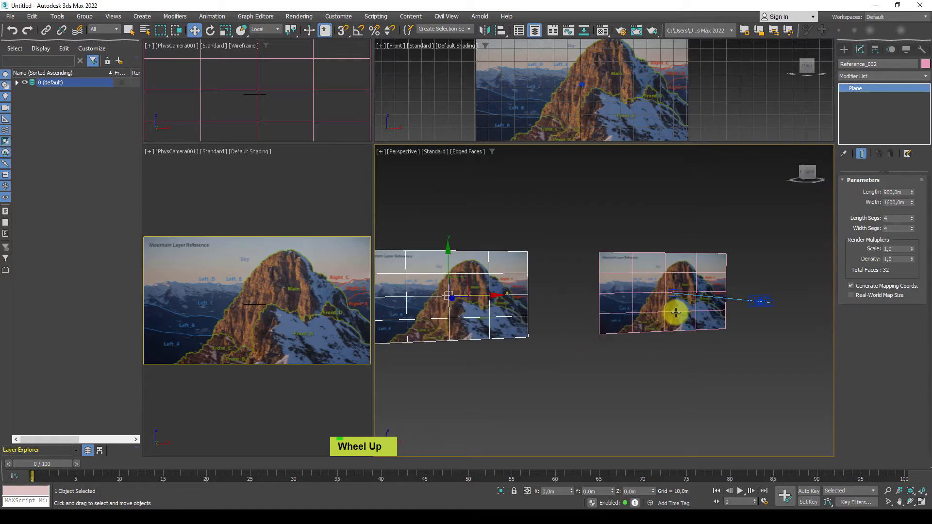
pyautogui.moveTo(676, 313); pyautogui.dragTo(705, 293, button='middle')
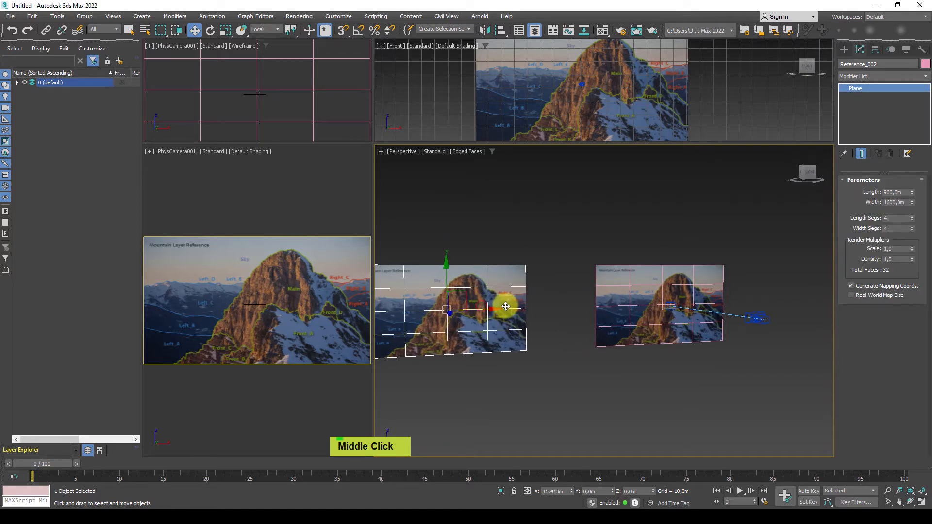
pyautogui.moveTo(505, 306); pyautogui.dragTo(520, 283)
pyautogui.click(593, 369)
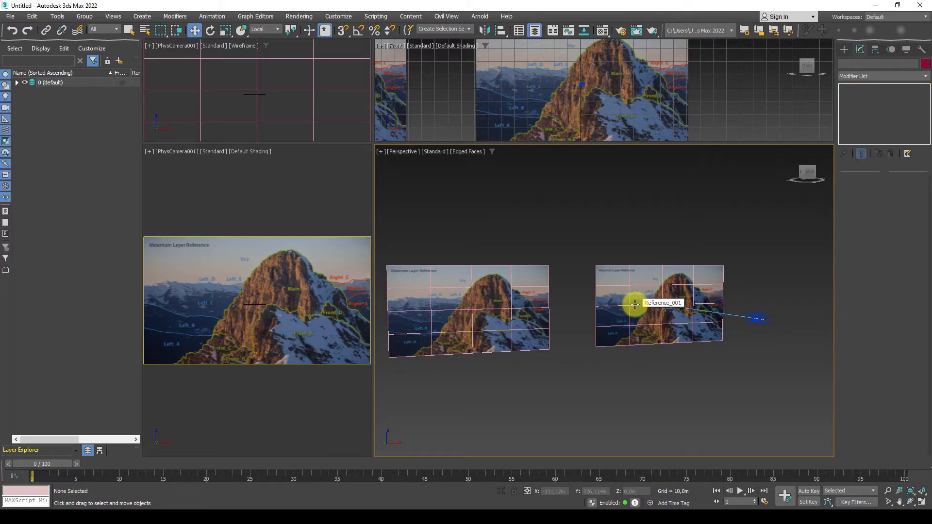
# Copy Reference_001 a short distance along its local Z axis toward the camera and name the copy Sky
pyautogui.keyDown('alt'); pyautogui.moveTo(635, 303); pyautogui.dragTo(616, 349, button='middle'); pyautogui.keyUp('alt')
pyautogui.click(635, 295)
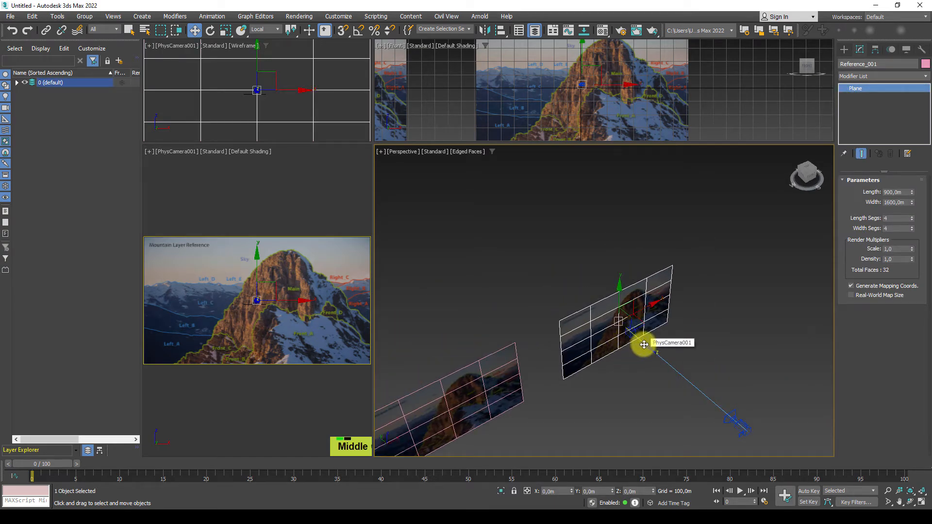
pyautogui.keyDown('shift'); pyautogui.moveTo(644, 344); pyautogui.dragTo(650, 350); pyautogui.keyUp('shift')
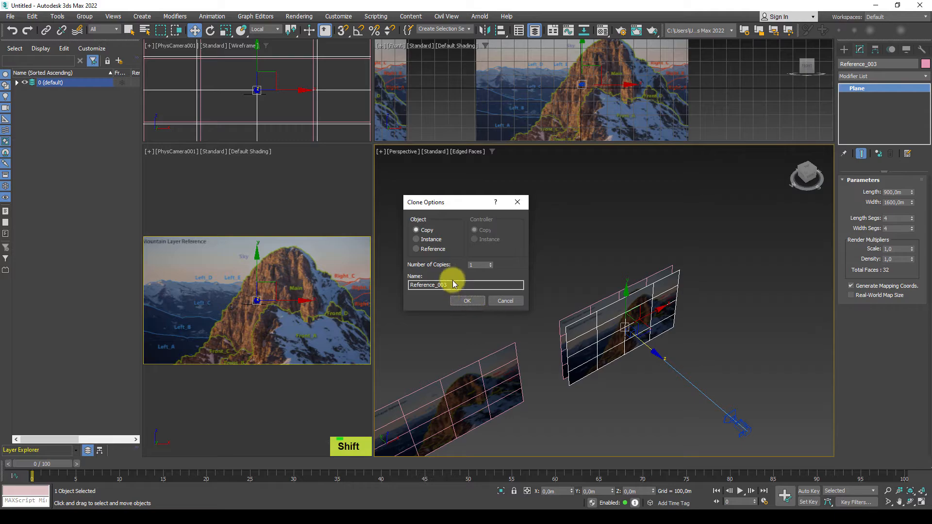
pyautogui.moveTo(453, 284); pyautogui.dragTo(409, 285)
pyautogui.write('Sky')
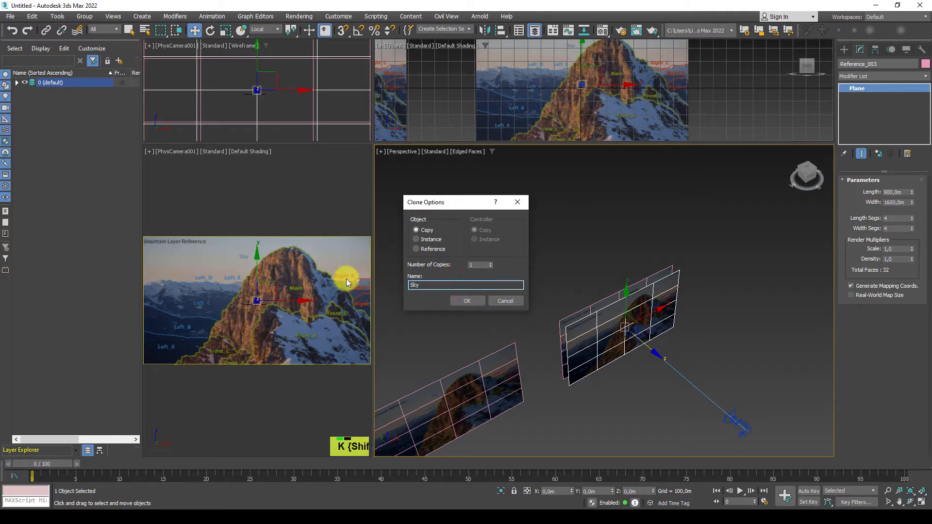
pyautogui.click(466, 300)
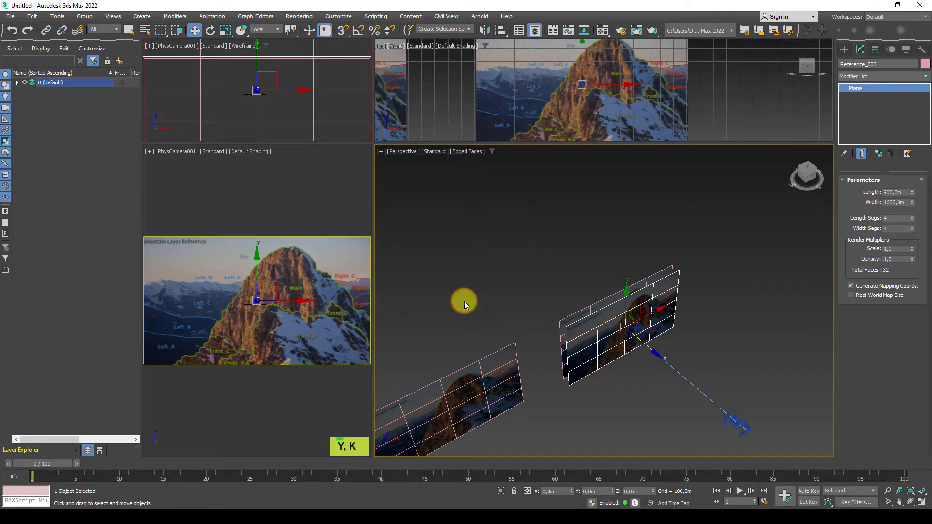
# Duplicate the Reference material into the second Material Editor slot and rename the copy Sky
pyautogui.moveTo(562, 264); pyautogui.dragTo(561, 247, button='middle')
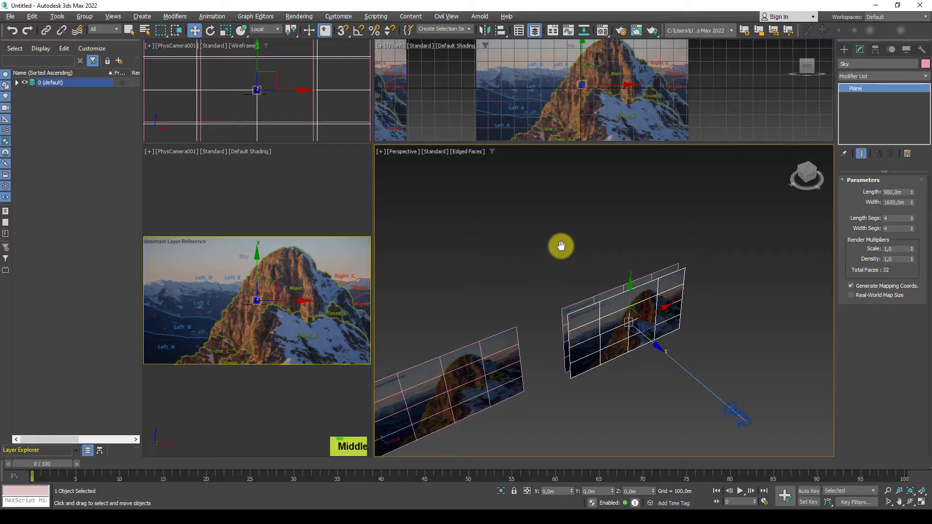
pyautogui.press('m')
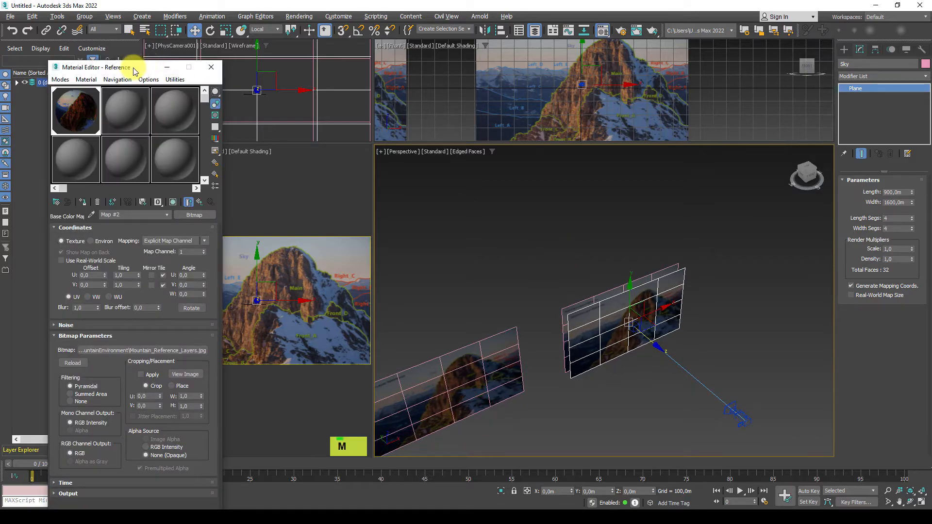
pyautogui.moveTo(129, 64); pyautogui.dragTo(180, 67)
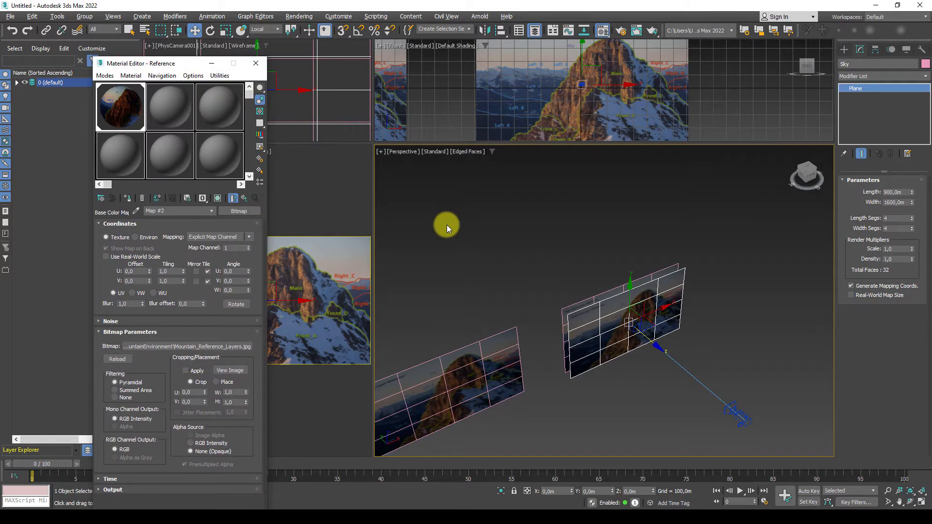
pyautogui.moveTo(156, 59); pyautogui.dragTo(173, 58)
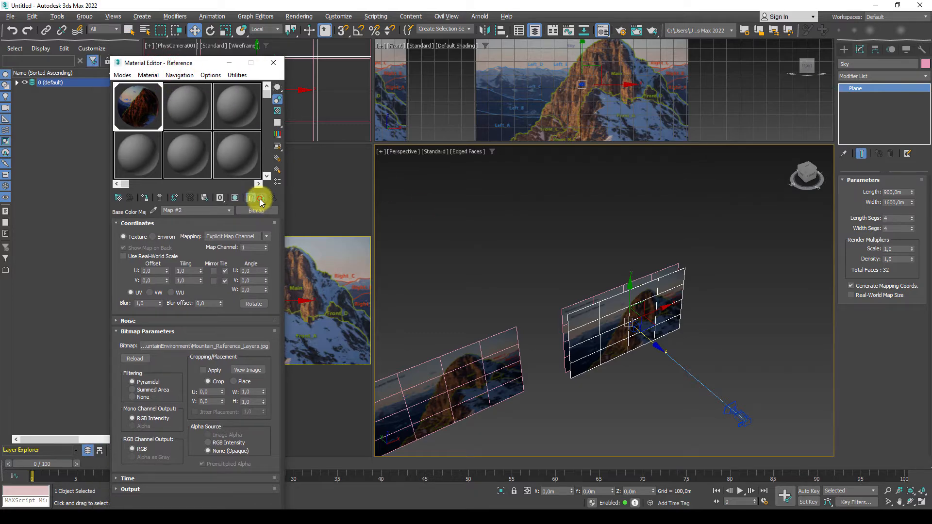
pyautogui.click(261, 199)
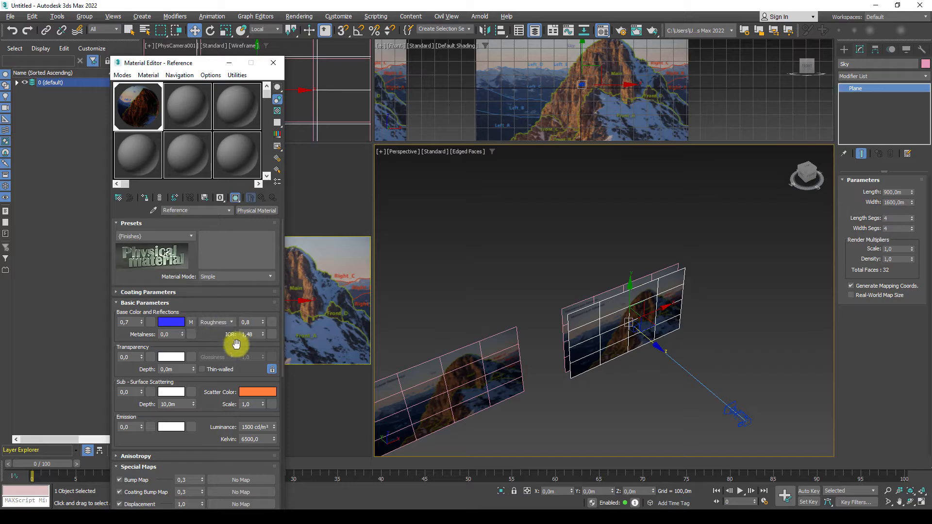
pyautogui.moveTo(144, 109); pyautogui.dragTo(188, 115)
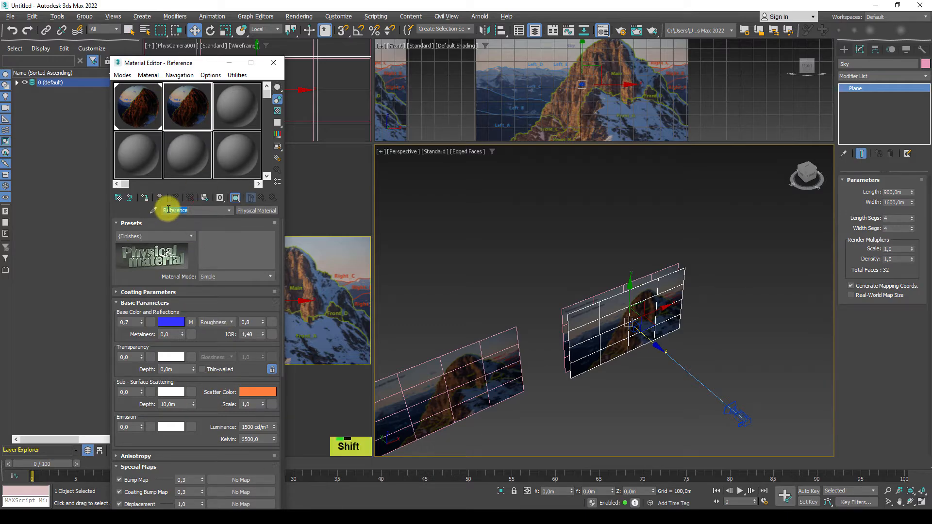
# Replace the Sky material's base color bitmap with Mountain_Sky.jpg and assign the material to the Sky plane
pyautogui.click(192, 322)
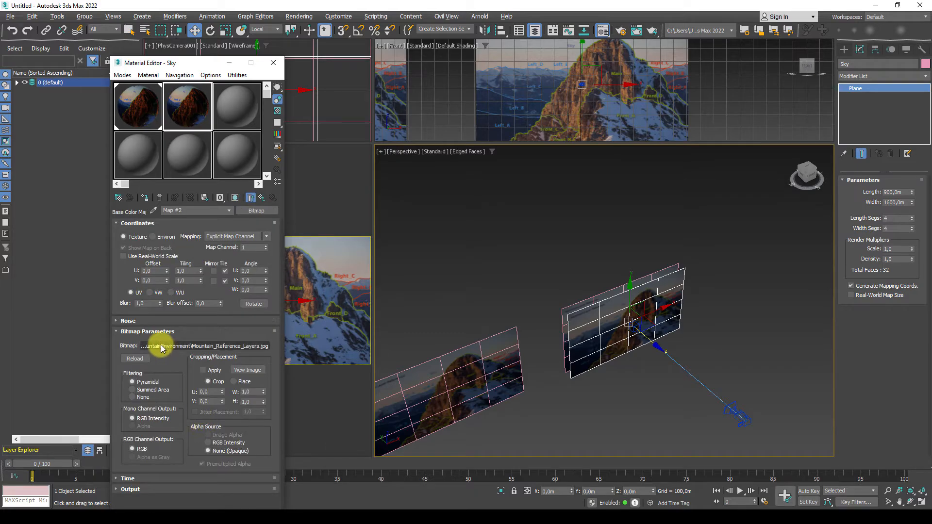
pyautogui.click(234, 346)
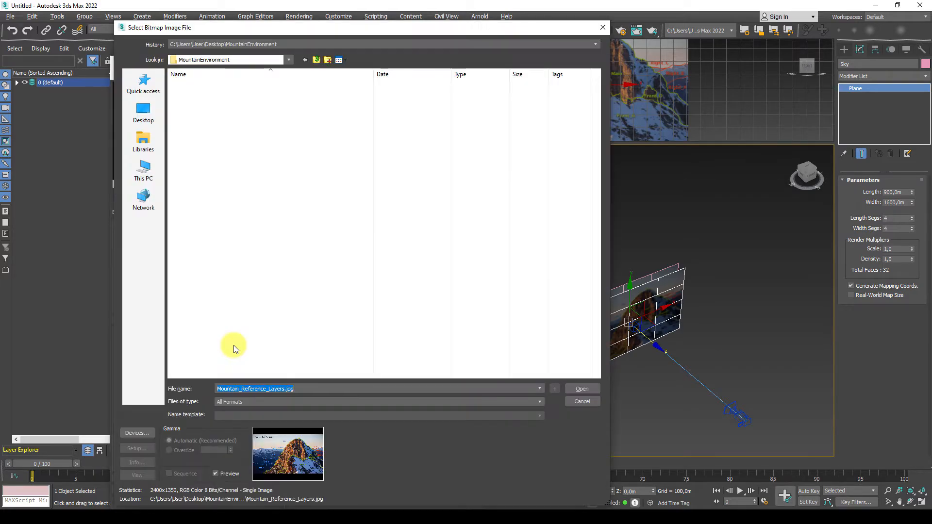
pyautogui.moveTo(342, 31); pyautogui.dragTo(500, 39)
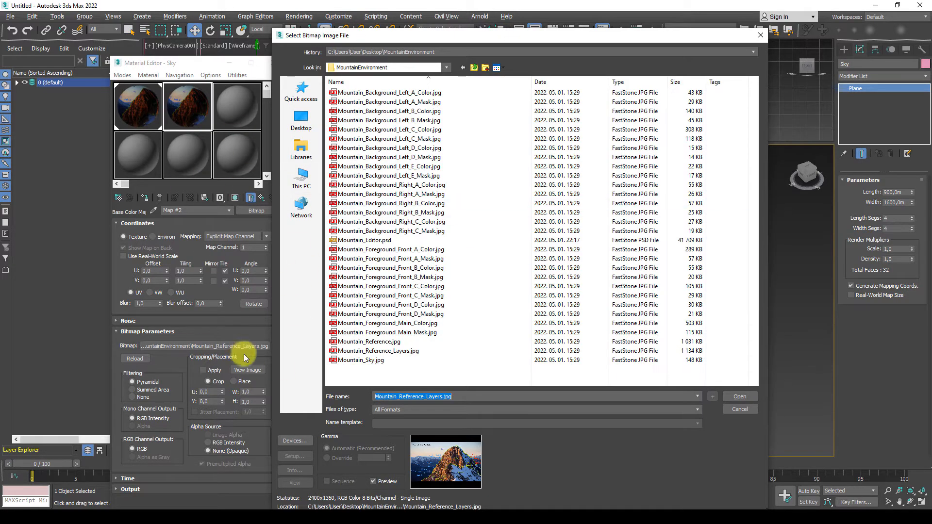
pyautogui.click(369, 359)
pyautogui.click(741, 396)
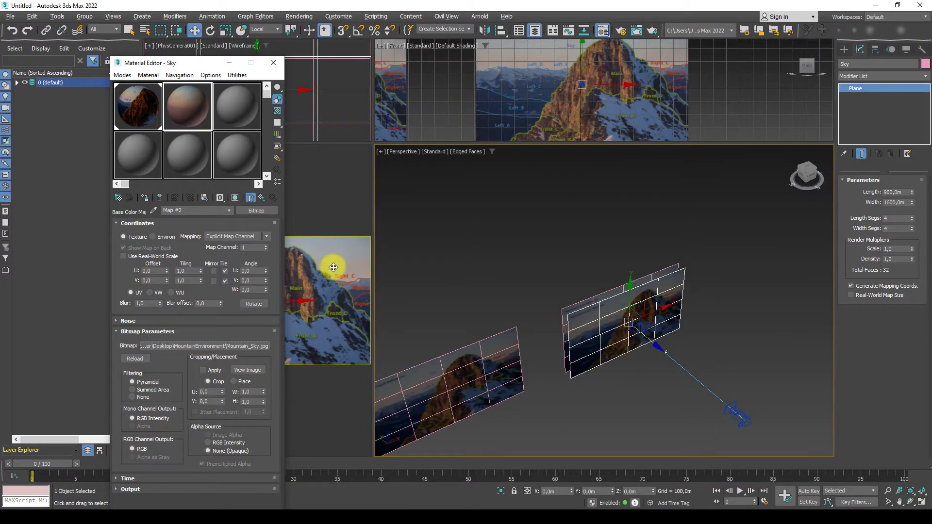
pyautogui.click(149, 200)
pyautogui.moveTo(624, 354); pyautogui.dragTo(622, 347, button='middle')
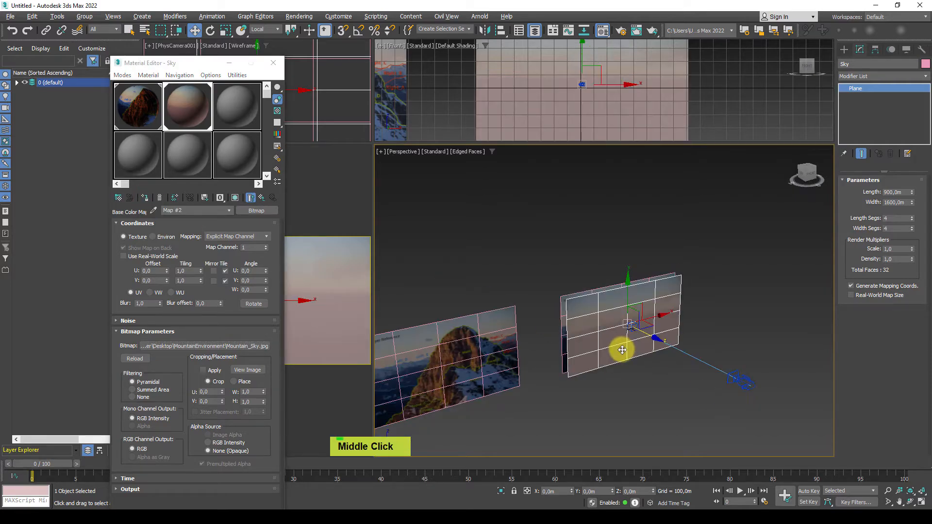
# Close the Material Editor and apply a Bend modifier to the Sky plane
pyautogui.moveTo(181, 63); pyautogui.dragTo(80, 76)
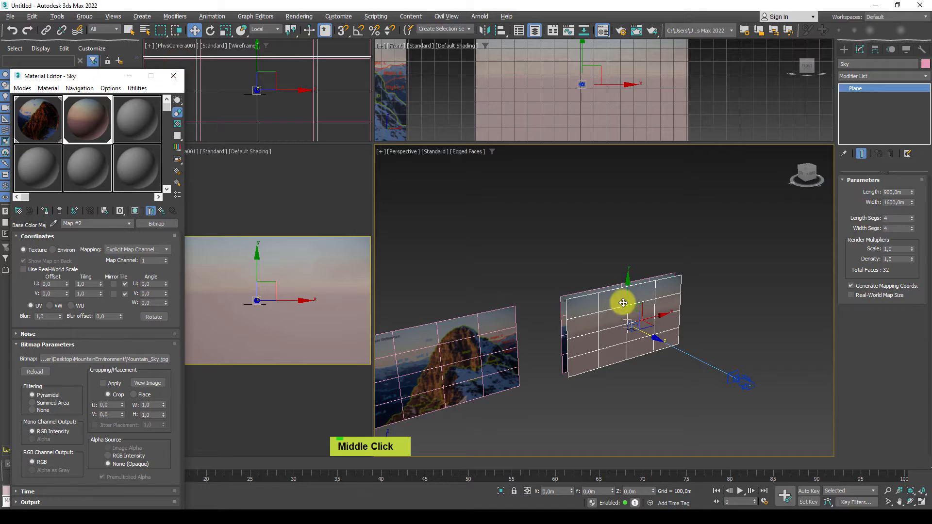
pyautogui.click(172, 76)
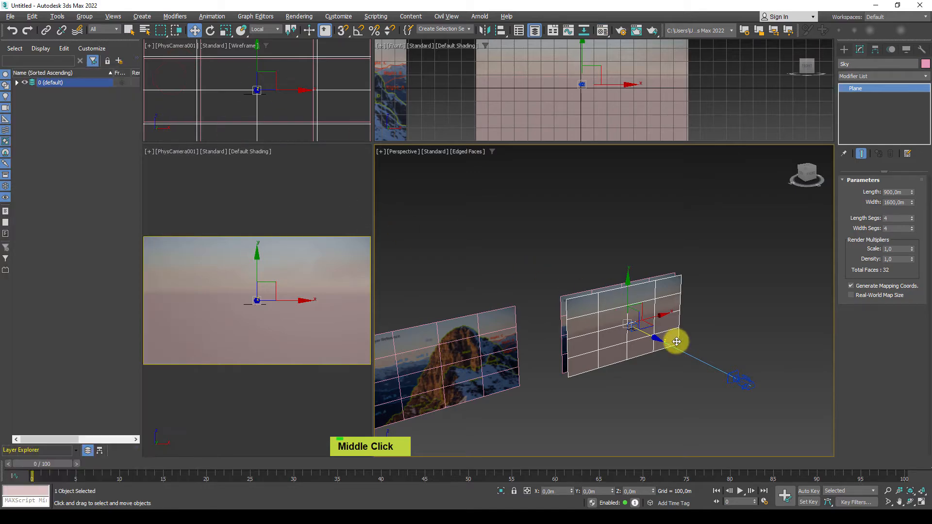
pyautogui.keyDown('alt'); pyautogui.moveTo(676, 339); pyautogui.dragTo(635, 328, button='middle'); pyautogui.keyUp('alt')
pyautogui.scroll(-3, 634, 329)
pyautogui.scroll(5, 726, 322)
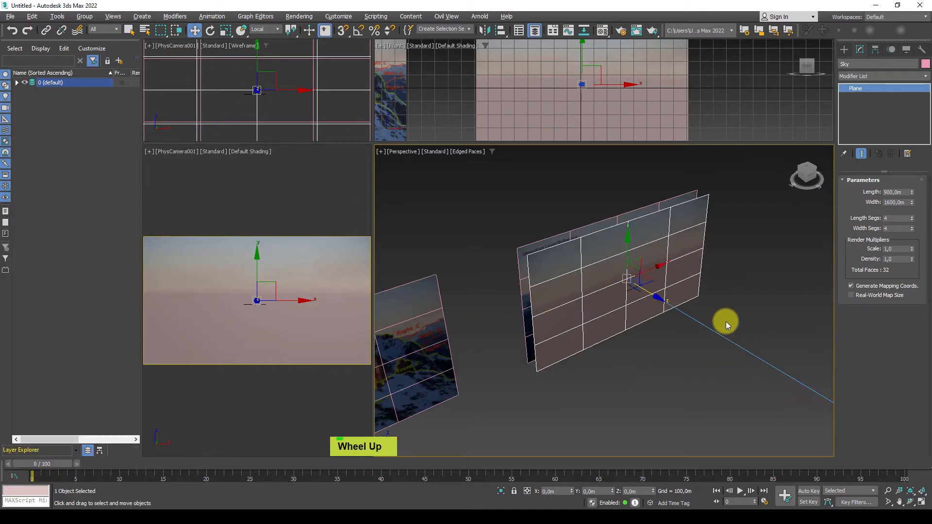
pyautogui.moveTo(727, 322); pyautogui.dragTo(813, 246, button='middle')
pyautogui.scroll(3, 813, 246)
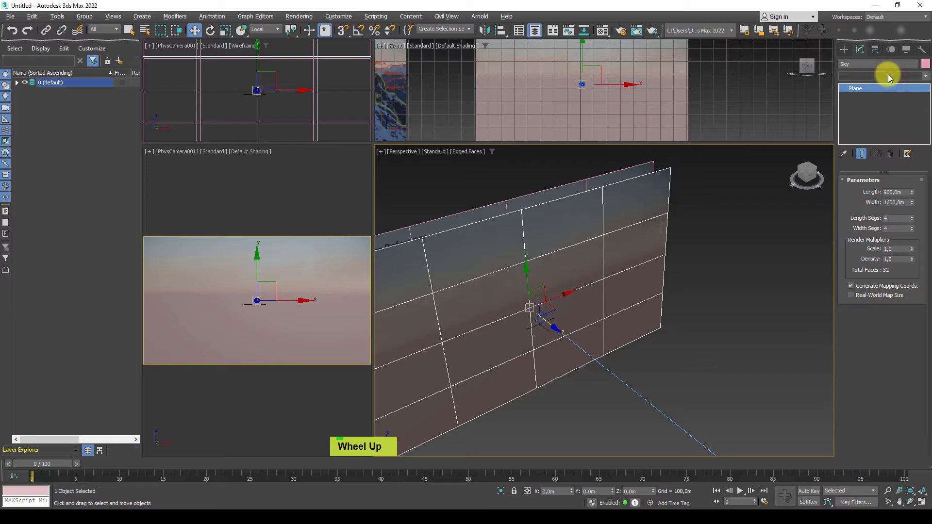
pyautogui.click(887, 74)
pyautogui.press('n')
pyautogui.press('e')
pyautogui.press('Return')
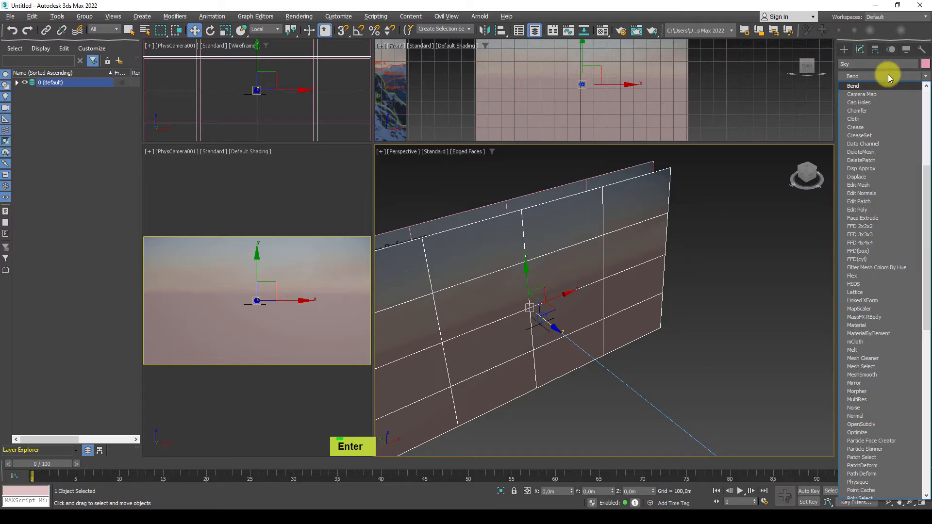
# Set the Sky plane's Bend to an angle of -30 on the X axis
pyautogui.moveTo(908, 199); pyautogui.dragTo(890, 254)
pyautogui.click(881, 235)
pyautogui.click(861, 235)
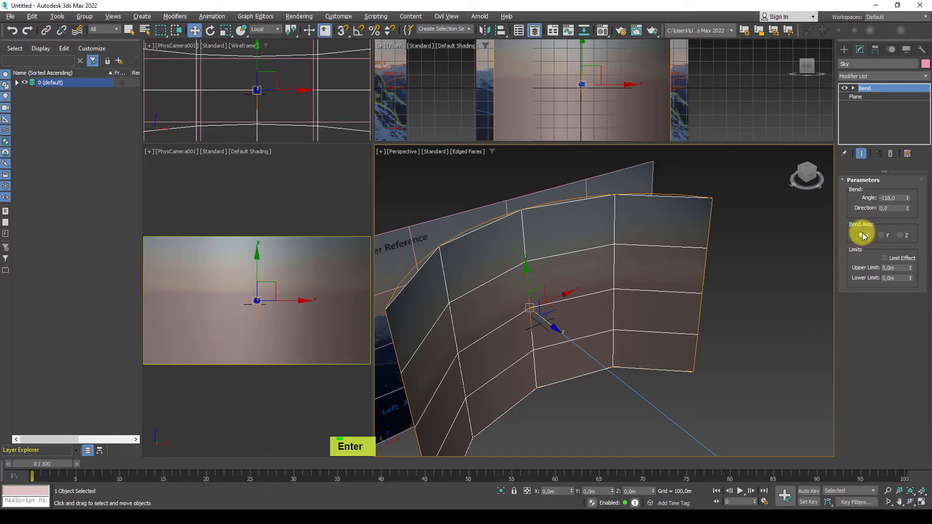
pyautogui.moveTo(906, 199); pyautogui.dragTo(897, 111)
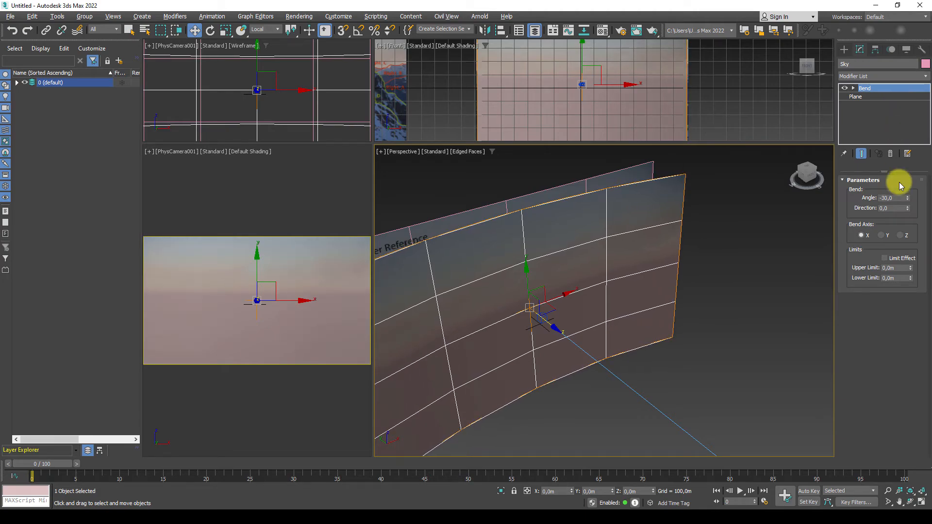
pyautogui.keyDown('alt'); pyautogui.moveTo(631, 277); pyautogui.dragTo(597, 369, button='middle'); pyautogui.keyUp('alt')
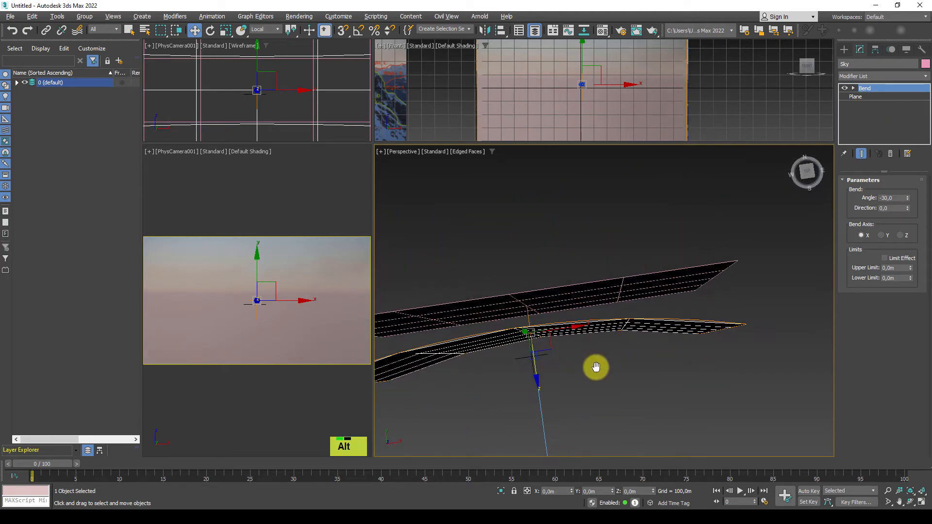
# Raise the Sky base plane's subdivision to 28 width segments and 17 length segments
pyautogui.click(855, 97)
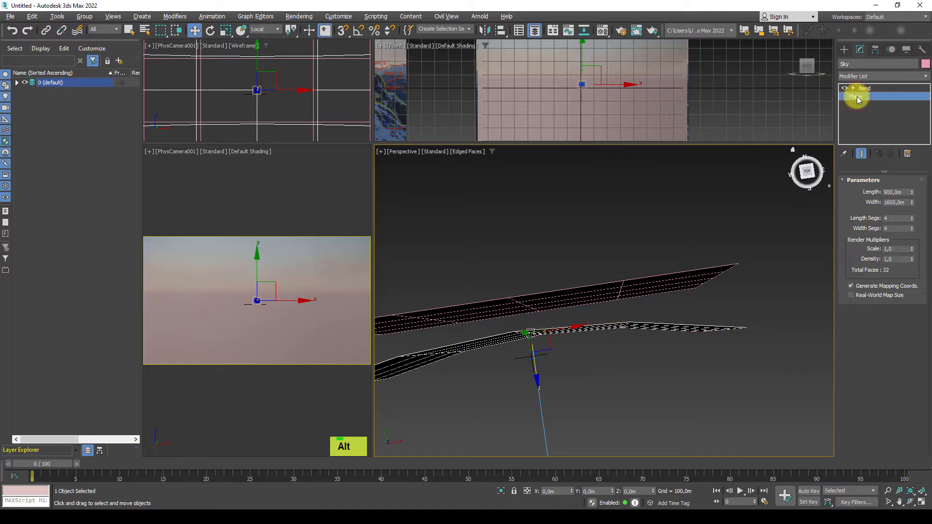
pyautogui.keyDown('alt'); pyautogui.moveTo(730, 342); pyautogui.dragTo(726, 292, button='middle'); pyautogui.keyUp('alt')
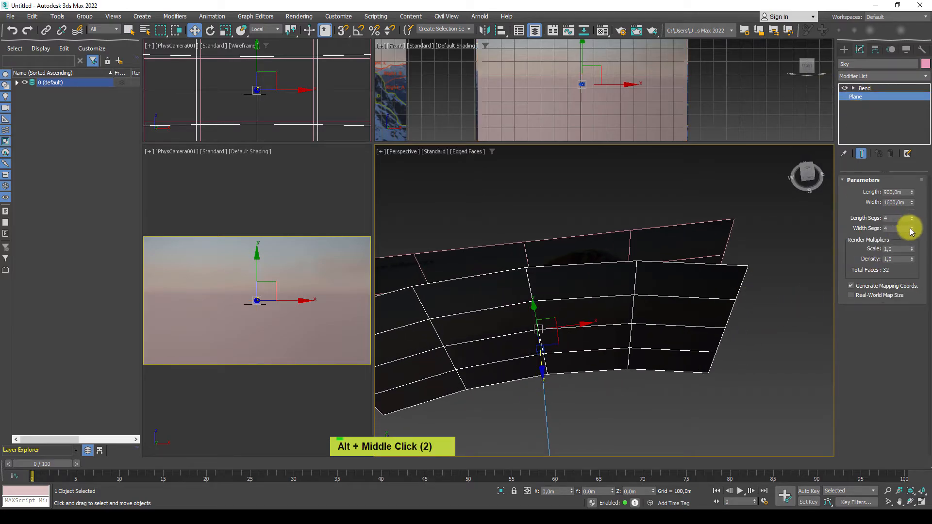
pyautogui.moveTo(910, 228); pyautogui.dragTo(913, 217)
pyautogui.keyDown('alt'); pyautogui.moveTo(646, 341); pyautogui.dragTo(691, 264, button='middle'); pyautogui.keyUp('alt')
pyautogui.moveTo(692, 264); pyautogui.dragTo(756, 270, button='middle')
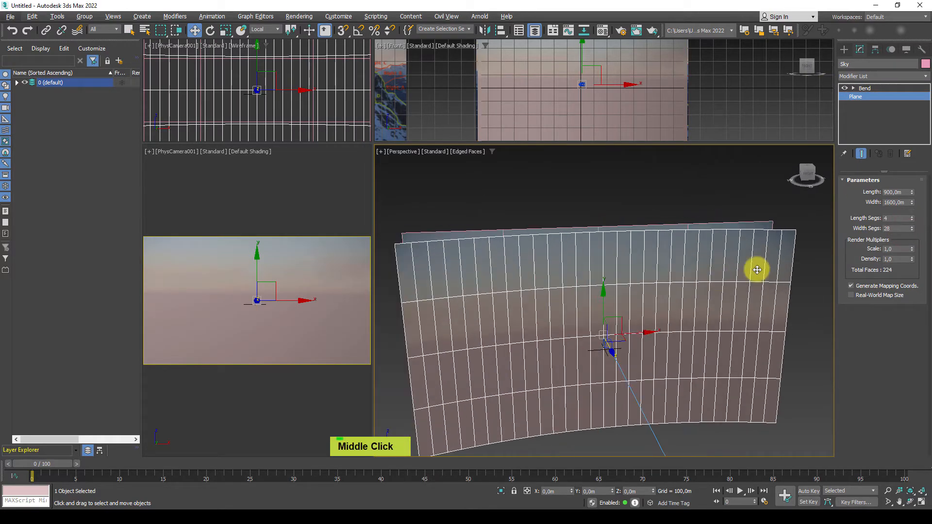
pyautogui.moveTo(911, 218)
pyautogui.mouseDown()
pyautogui.moveTo(910, 205)
pyautogui.moveTo(912, 212)
pyautogui.mouseUp()
pyautogui.keyDown('alt'); pyautogui.moveTo(657, 278); pyautogui.dragTo(623, 254, button='middle'); pyautogui.keyUp('alt')
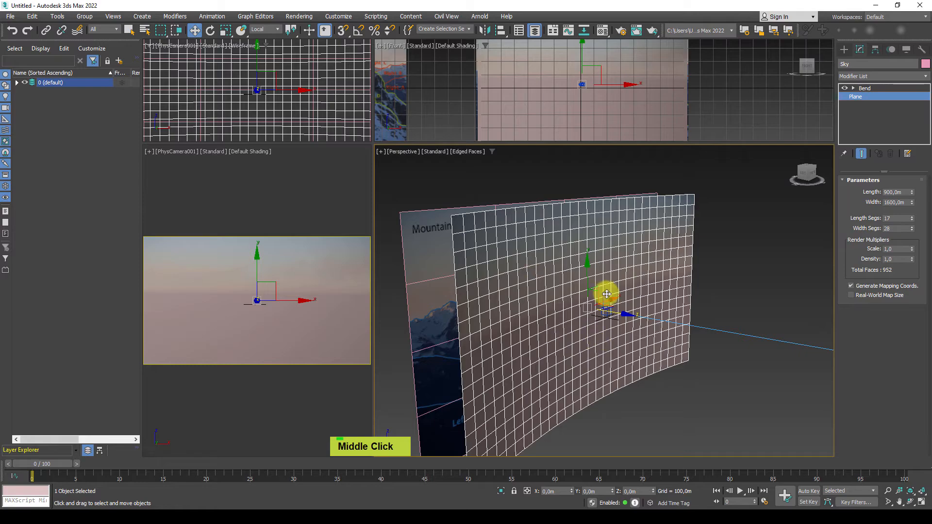
# Add an FFD 3x3x3 modifier above the Sky plane's Bend and enter its Control Points level
pyautogui.click(882, 76)
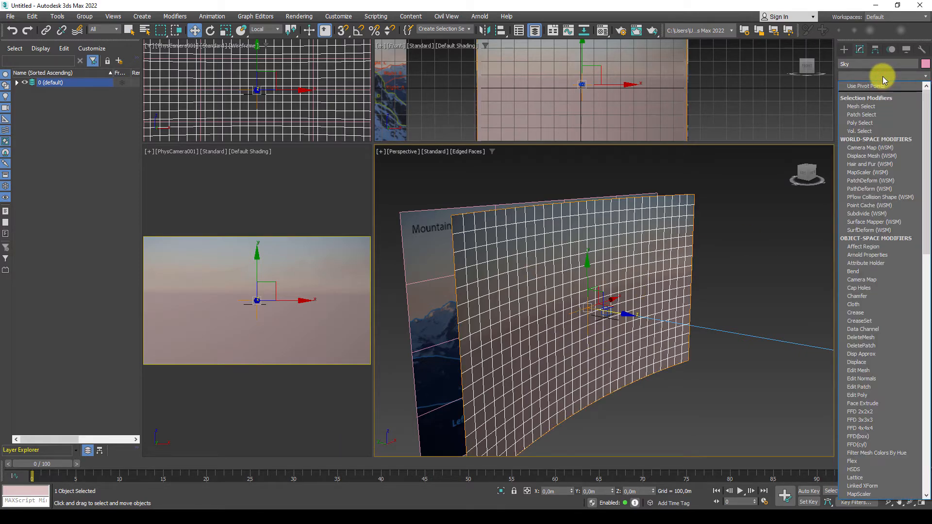
pyautogui.press('f')
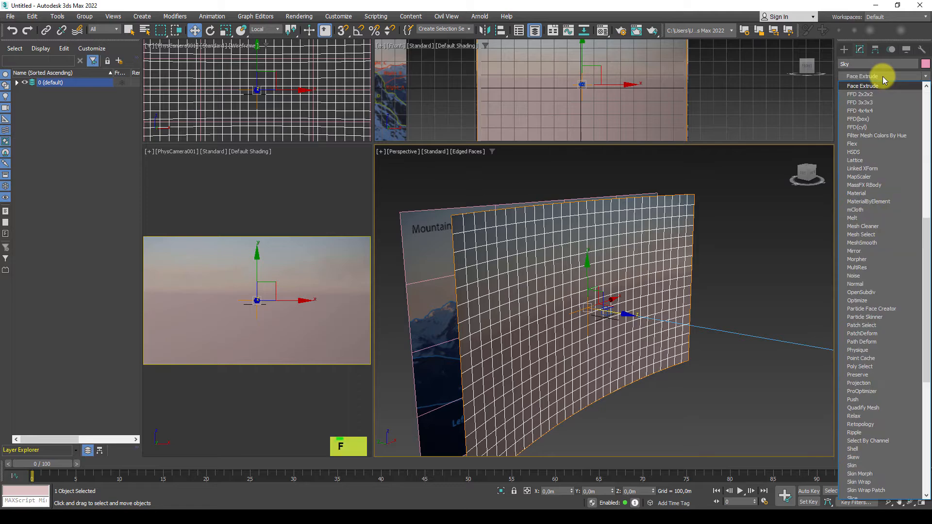
pyautogui.click(885, 103)
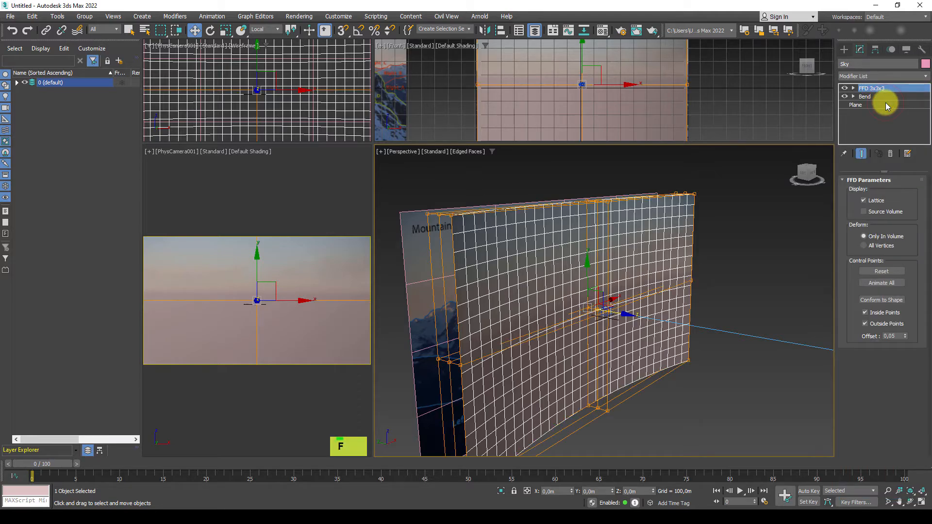
pyautogui.click(854, 87)
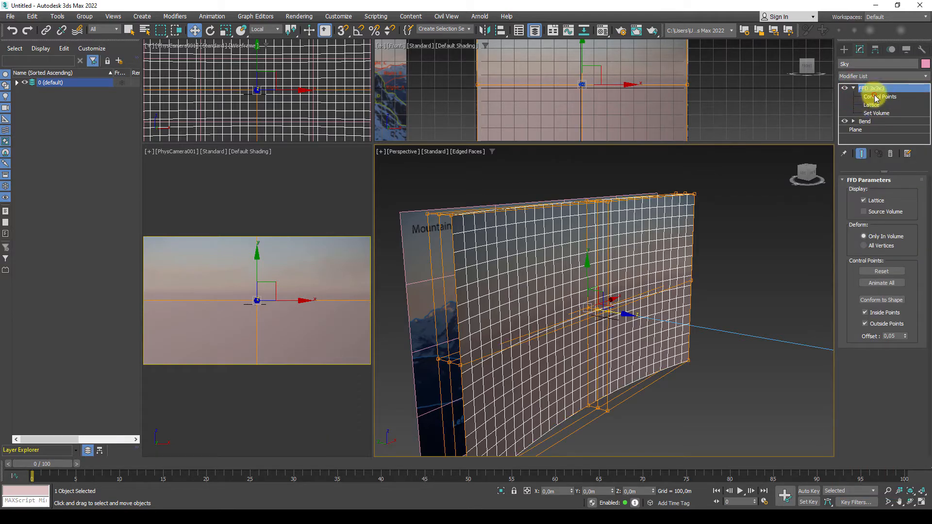
pyautogui.click(876, 97)
# Push the middle row of FFD control points about 128 m back along the Y axis and turn off edged faces in the perspective view
pyautogui.keyDown('alt'); pyautogui.moveTo(602, 312); pyautogui.dragTo(625, 273, button='middle'); pyautogui.keyUp('alt')
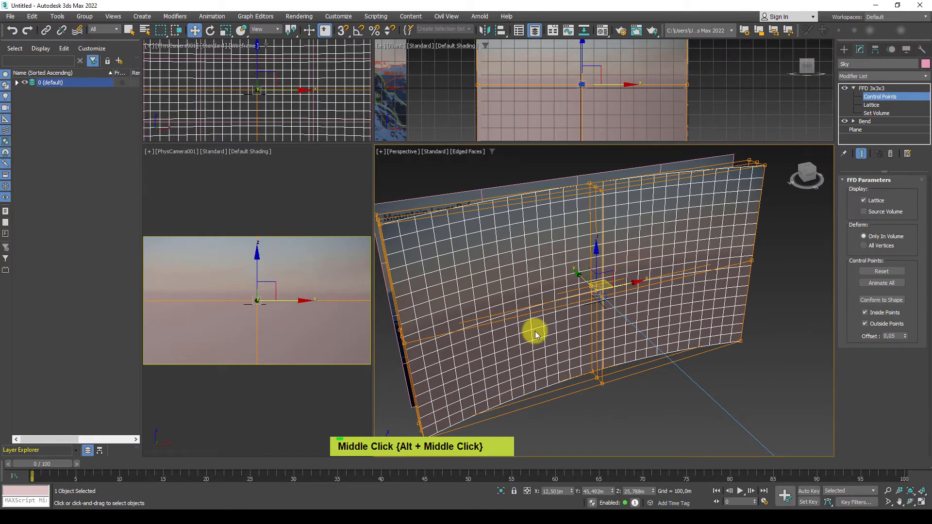
pyautogui.keyDown('alt'); pyautogui.moveTo(536, 334); pyautogui.dragTo(599, 296, button='middle'); pyautogui.keyUp('alt')
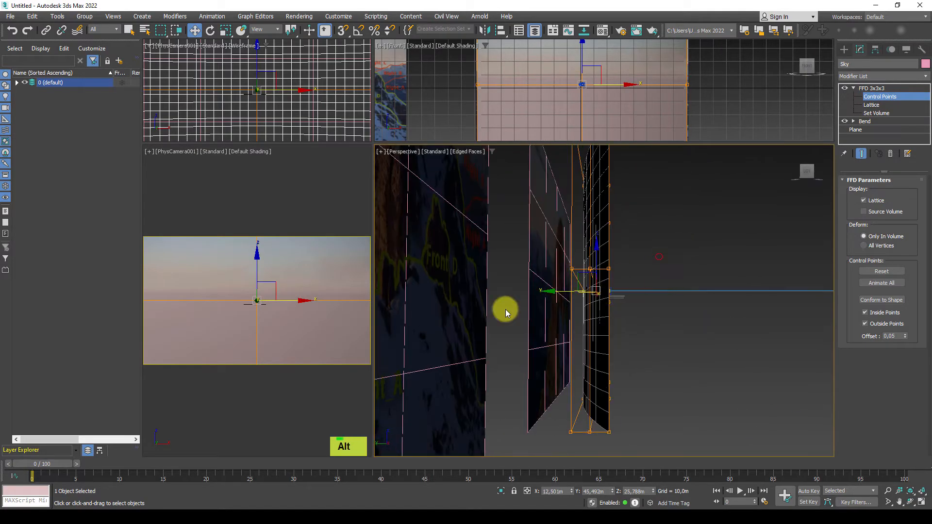
pyautogui.keyDown('alt'); pyautogui.moveTo(738, 376); pyautogui.dragTo(614, 375, button='middle'); pyautogui.keyUp('alt')
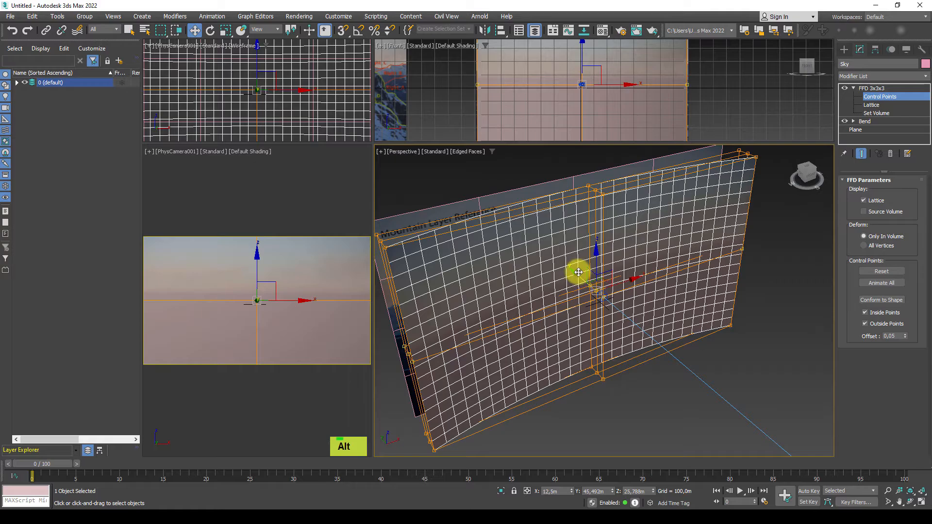
pyautogui.keyDown('alt'); pyautogui.moveTo(717, 295); pyautogui.dragTo(707, 264, button='middle'); pyautogui.keyUp('alt')
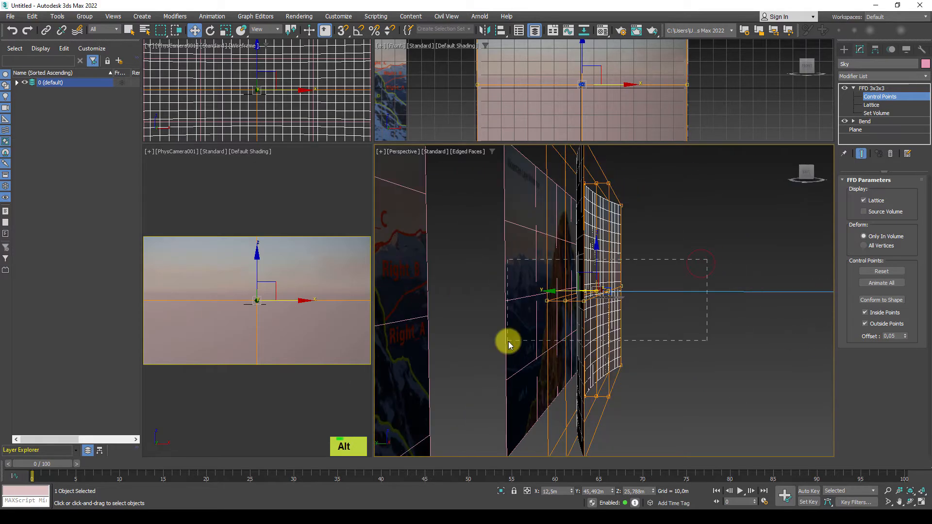
pyautogui.keyDown('alt'); pyautogui.moveTo(657, 351); pyautogui.dragTo(573, 297, button='middle'); pyautogui.keyUp('alt')
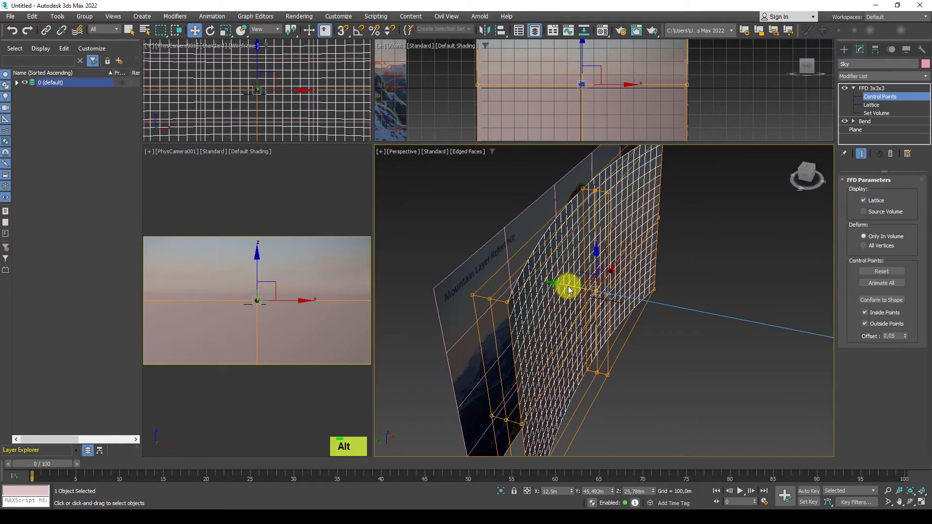
pyautogui.press('F4')
pyautogui.moveTo(569, 289); pyautogui.dragTo(540, 278)
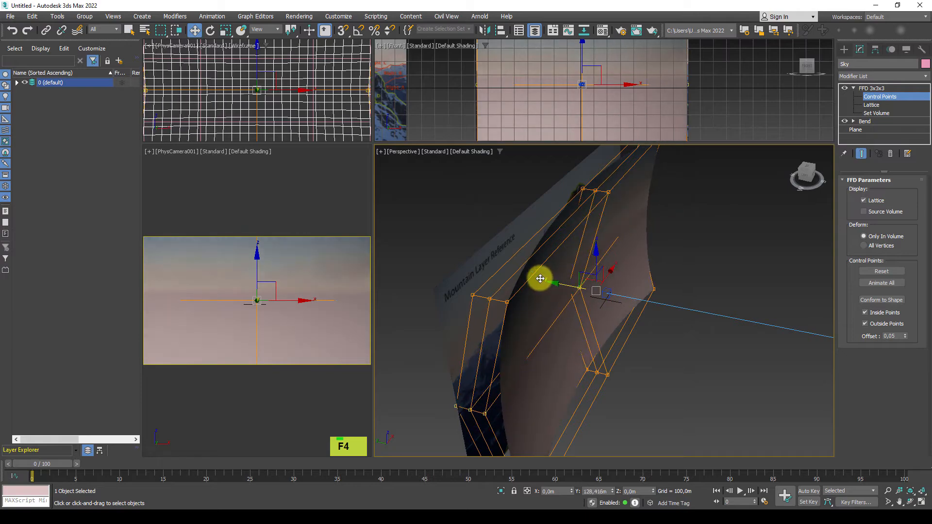
pyautogui.keyDown('alt'); pyautogui.moveTo(547, 295); pyautogui.dragTo(600, 295, button='middle'); pyautogui.keyUp('alt')
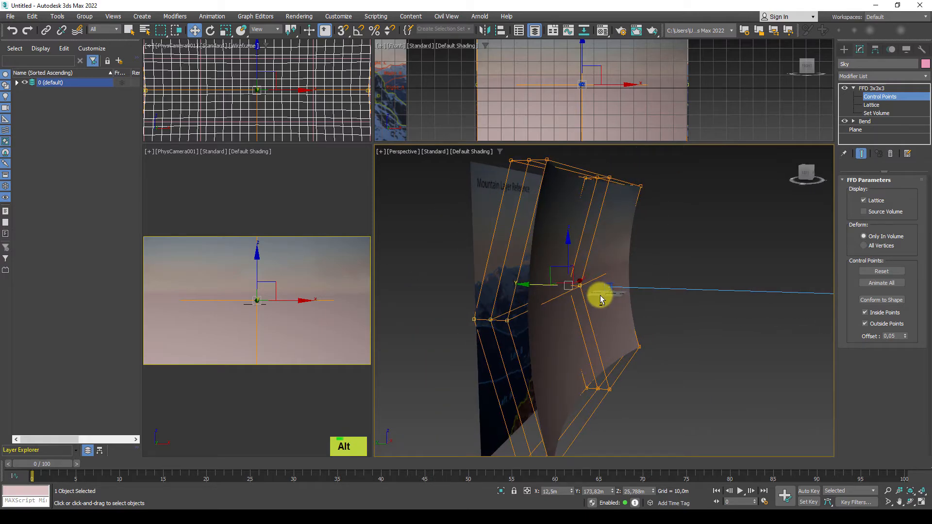
pyautogui.keyDown('alt'); pyautogui.moveTo(582, 325); pyautogui.dragTo(563, 311, button='middle'); pyautogui.keyUp('alt')
pyautogui.press('F4')
pyautogui.press('F4')
pyautogui.scroll(-4, 551, 327)
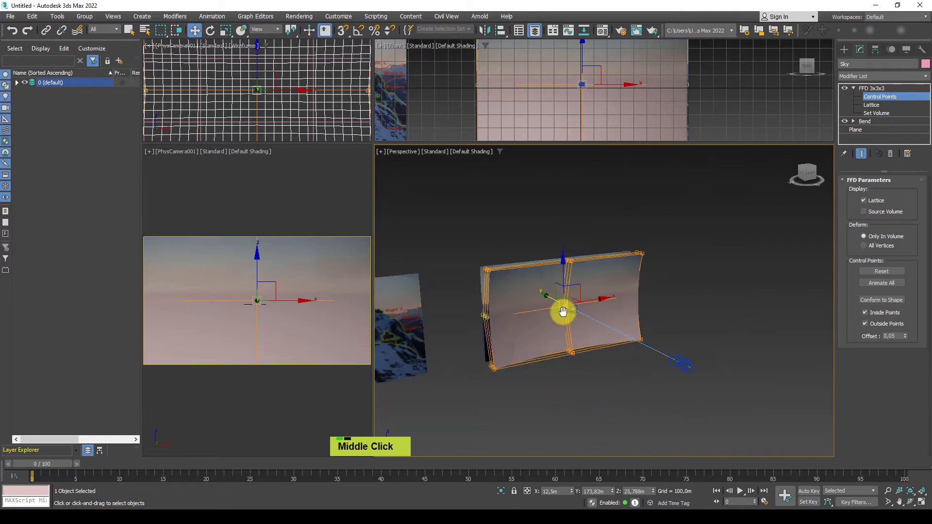
# Leave control point editing and move the Reference_001 plane backward along its local Z axis, away from the curved Sky
pyautogui.click(872, 88)
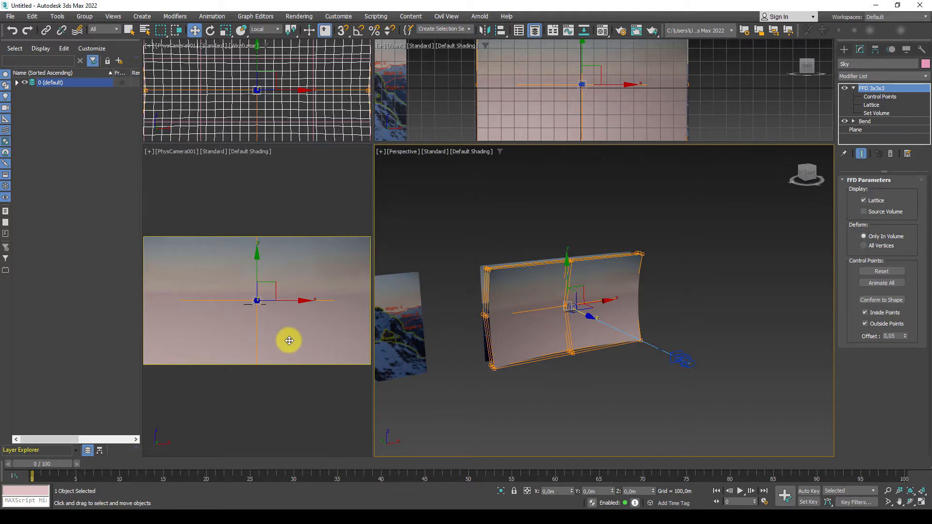
pyautogui.keyDown('alt'); pyautogui.moveTo(551, 350); pyautogui.dragTo(566, 359, button='middle'); pyautogui.keyUp('alt')
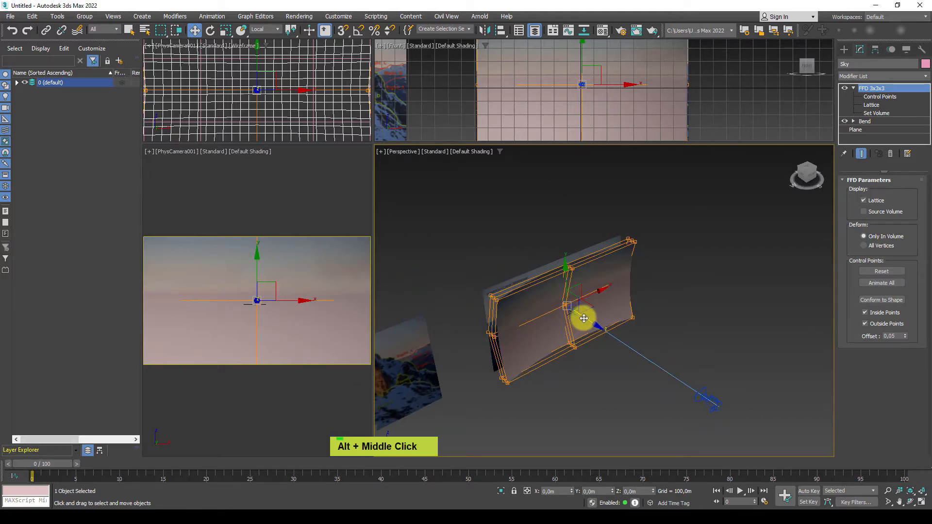
pyautogui.moveTo(584, 318)
pyautogui.mouseDown()
pyautogui.moveTo(568, 308)
pyautogui.moveTo(584, 319)
pyautogui.mouseUp()
pyautogui.click(562, 257)
pyautogui.click(562, 262)
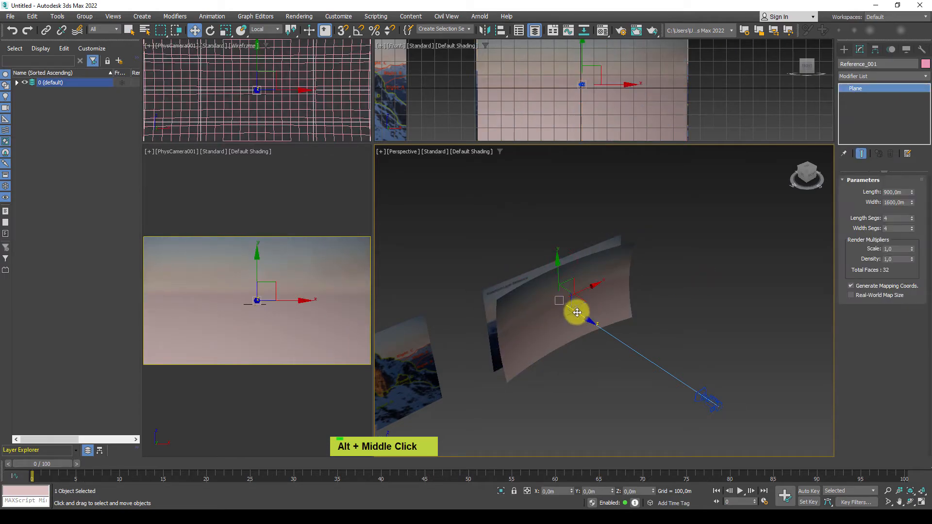
pyautogui.moveTo(577, 312)
pyautogui.keyDown('alt'); pyautogui.mouseDown(button='middle')
pyautogui.moveTo(545, 295)
pyautogui.moveTo(568, 311)
pyautogui.mouseUp(button='middle'); pyautogui.keyUp('alt')
# Move the Sky plane back along its local Z axis, bring it about 54 m forward toward the camera, and deselect it
pyautogui.click(582, 306)
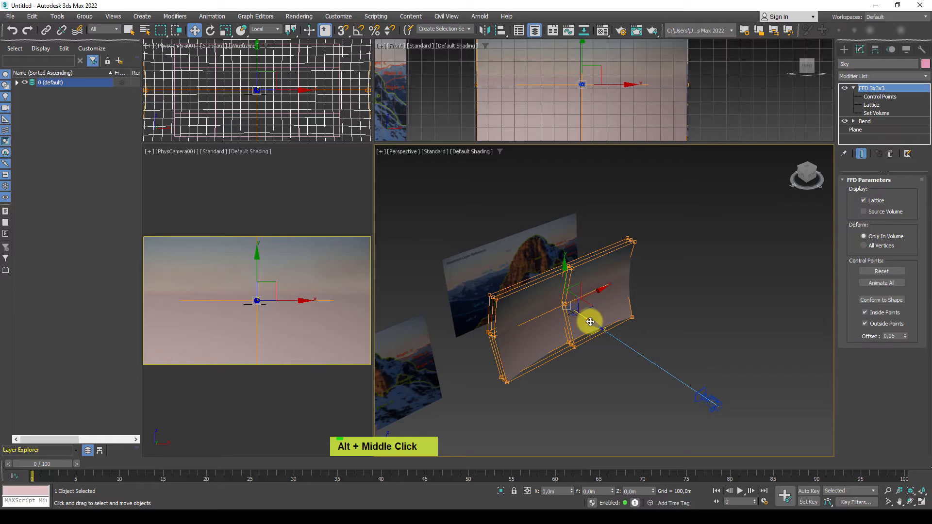
pyautogui.moveTo(589, 322)
pyautogui.mouseDown()
pyautogui.moveTo(572, 308)
pyautogui.moveTo(582, 316)
pyautogui.mouseUp()
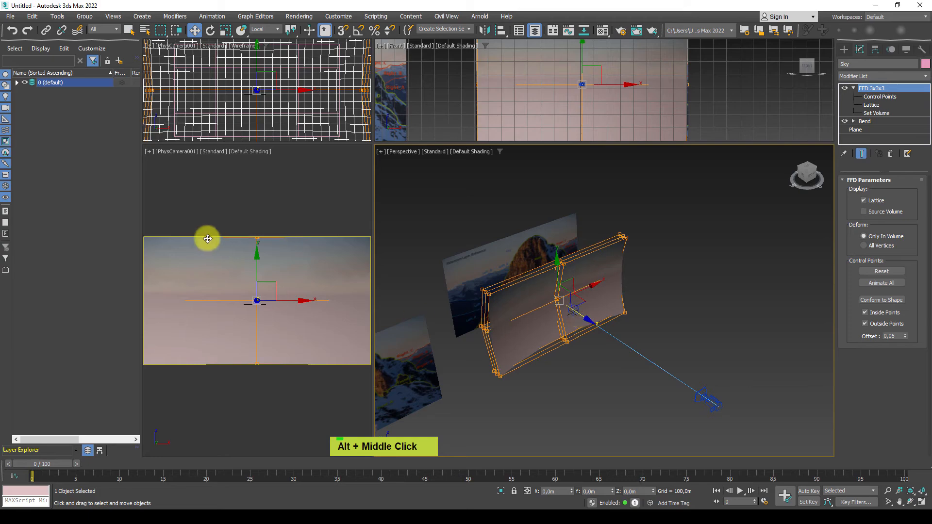
pyautogui.click(485, 198)
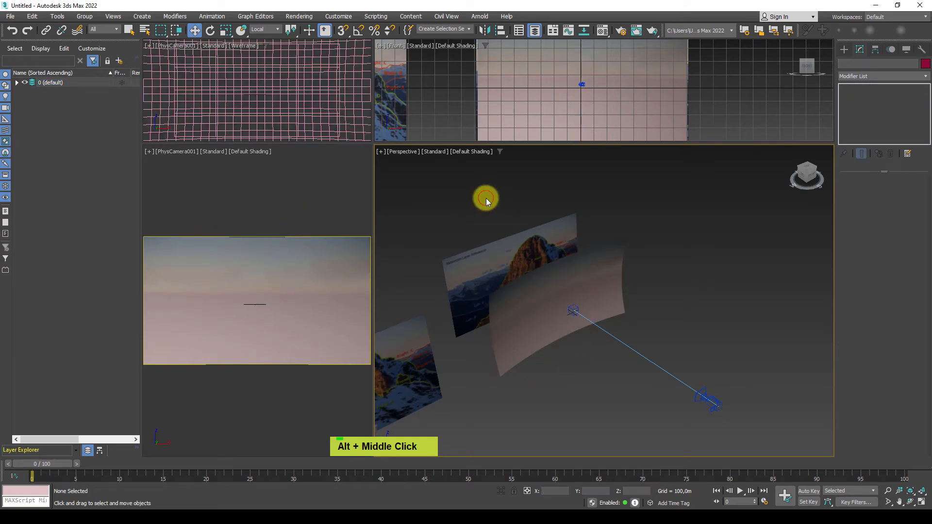
pyautogui.click(601, 294)
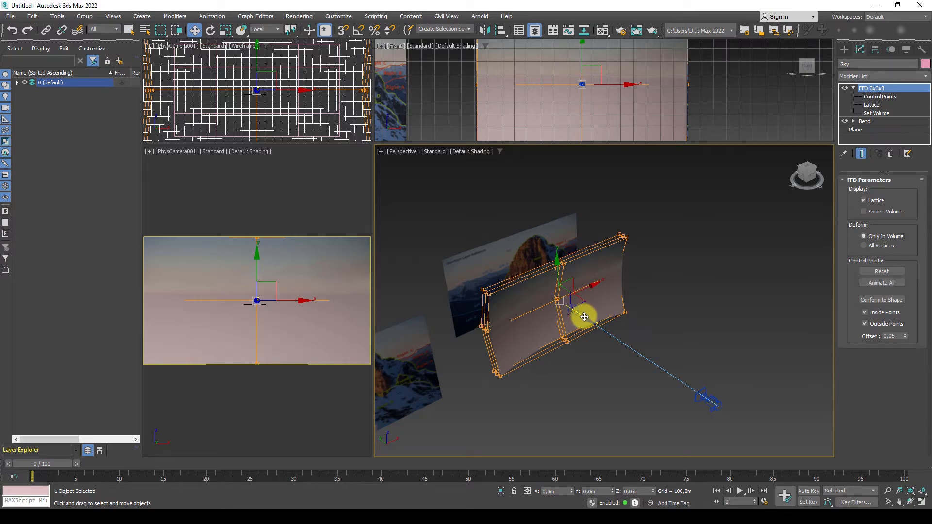
pyautogui.moveTo(584, 317); pyautogui.dragTo(587, 319)
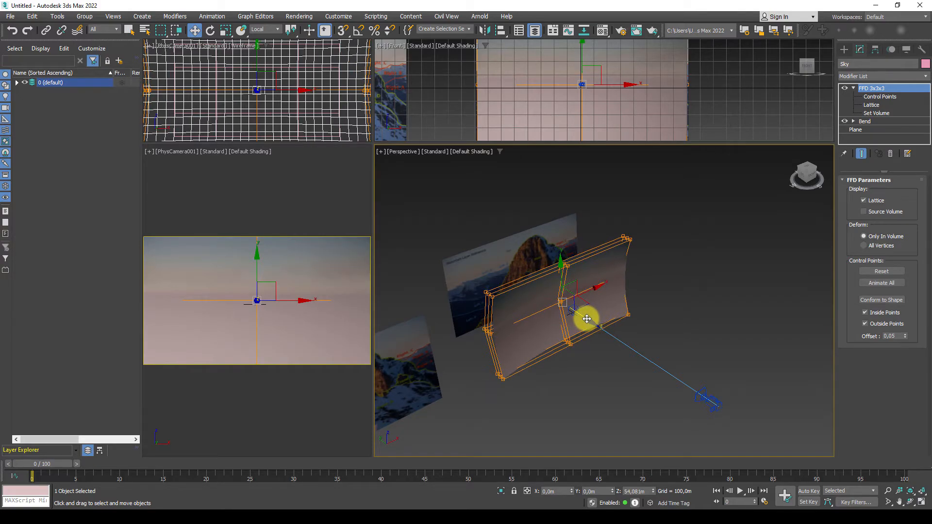
pyautogui.click(738, 311)
# Copy the curved Sky plane forward along its local Z axis toward the camera as one independent copy named Main
pyautogui.click(616, 294)
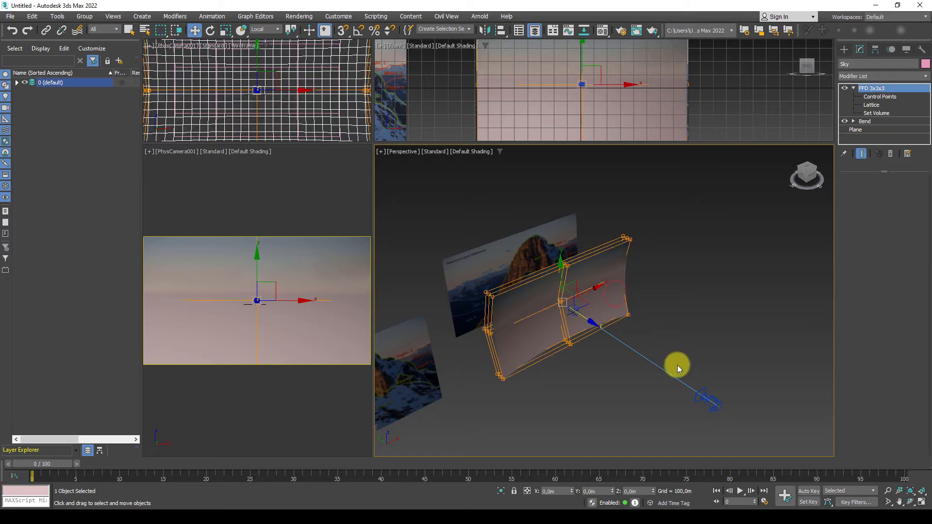
pyautogui.keyDown('alt'); pyautogui.moveTo(677, 365); pyautogui.dragTo(663, 301, button='middle'); pyautogui.keyUp('alt')
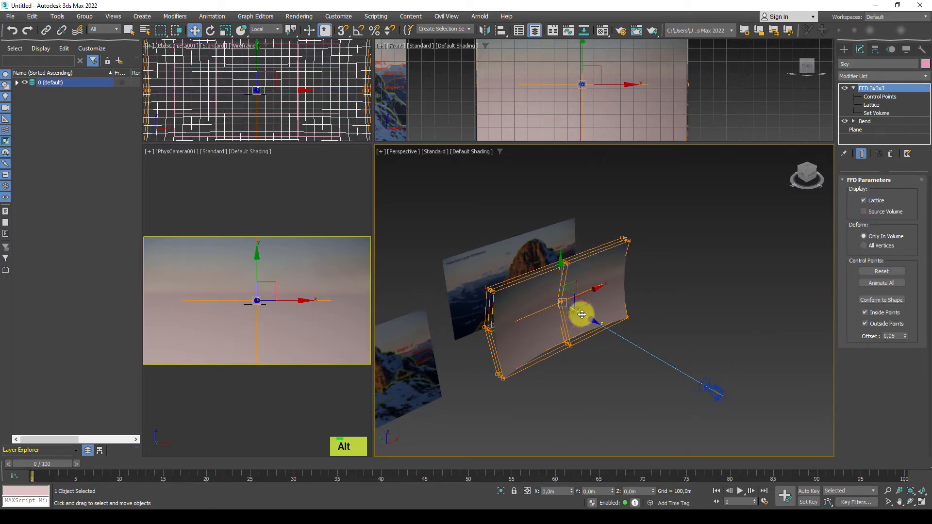
pyautogui.keyDown('shift'); pyautogui.moveTo(582, 314); pyautogui.dragTo(607, 354); pyautogui.keyUp('shift')
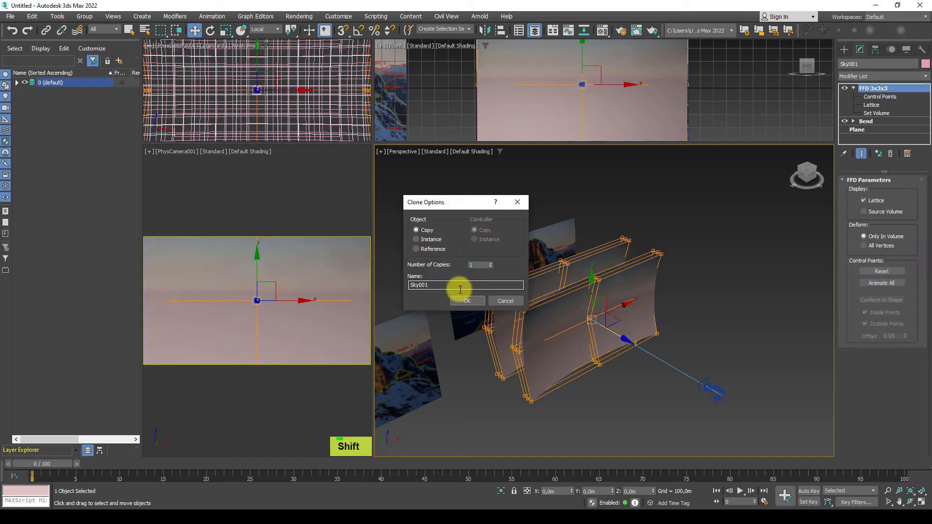
pyautogui.click(451, 285)
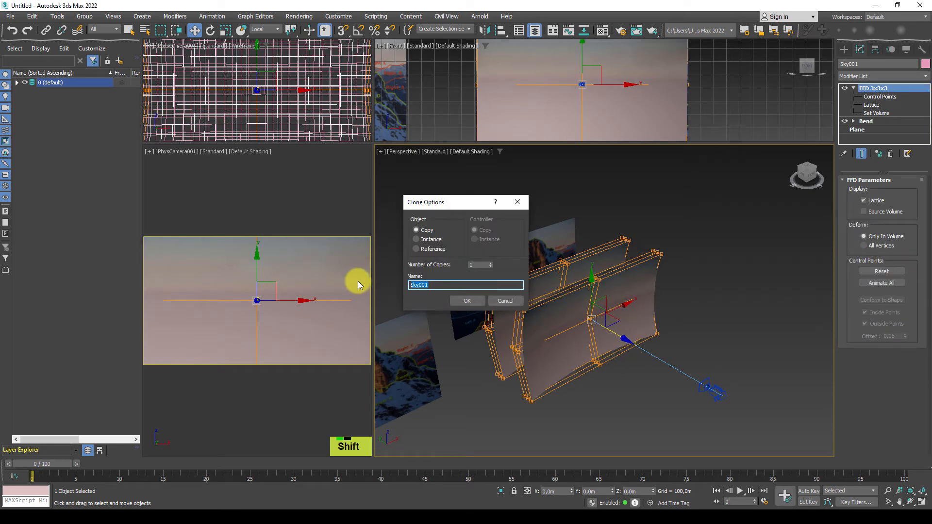
pyautogui.press('Return')
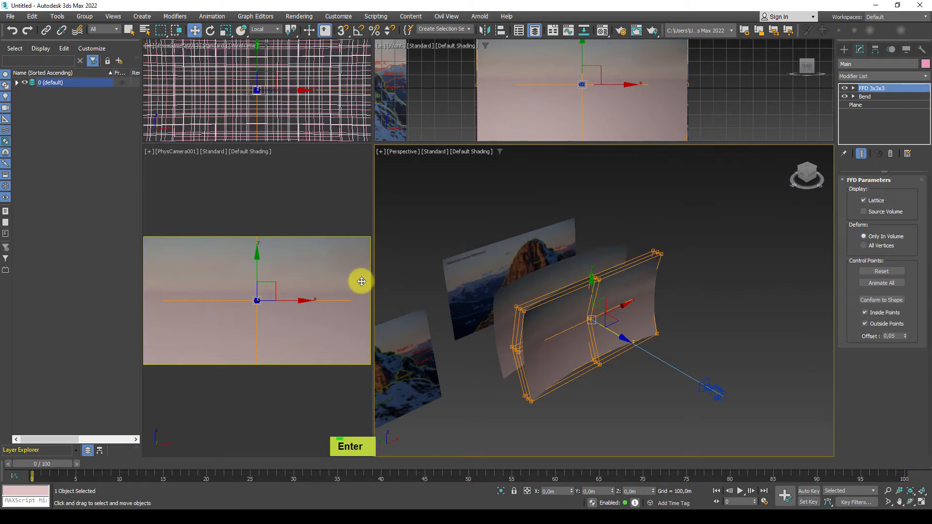
pyautogui.click(595, 334)
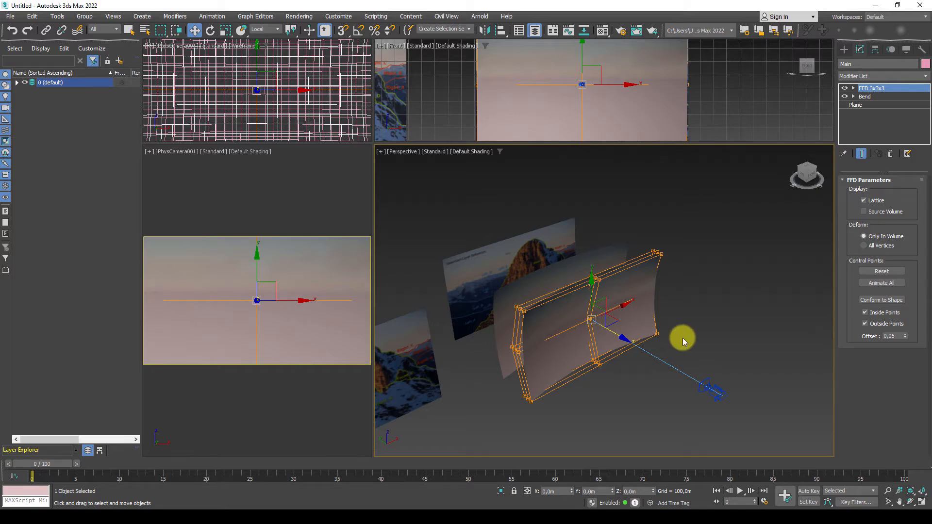
# Delete the Bend modifier from the Main plane and go back to its FFD 3x3x3 modifier
pyautogui.keyDown('alt'); pyautogui.moveTo(657, 333); pyautogui.dragTo(710, 274, button='middle'); pyautogui.keyUp('alt')
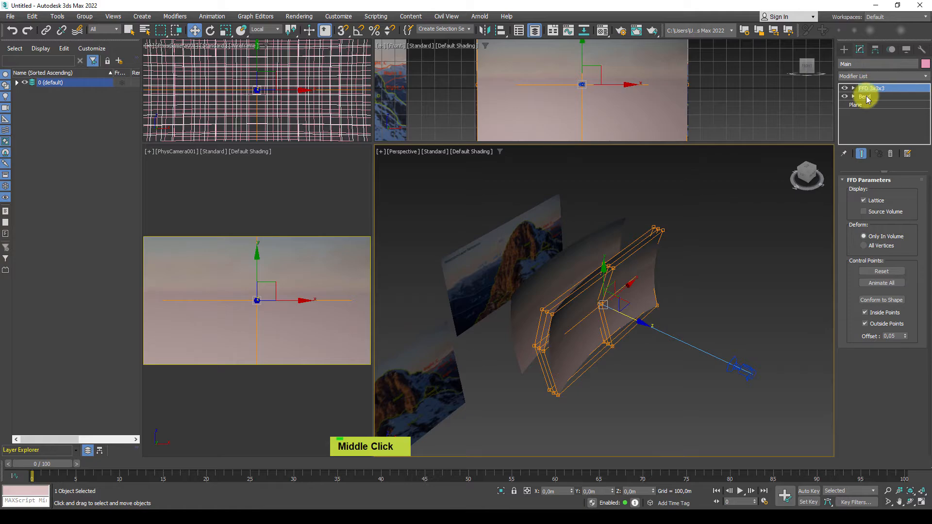
pyautogui.click(868, 97)
pyautogui.rightClick(866, 96)
pyautogui.click(858, 116)
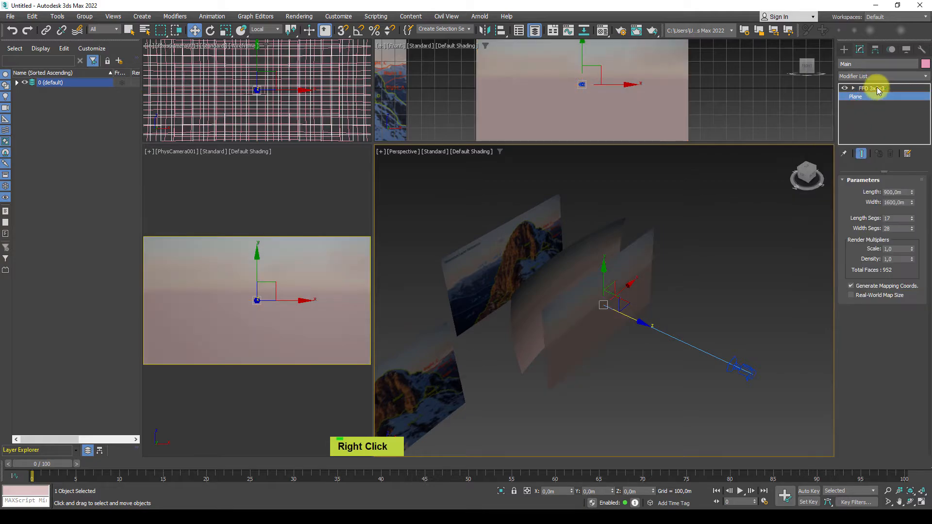
pyautogui.click(877, 88)
pyautogui.keyDown('alt'); pyautogui.moveTo(703, 234); pyautogui.dragTo(674, 258, button='middle'); pyautogui.keyUp('alt')
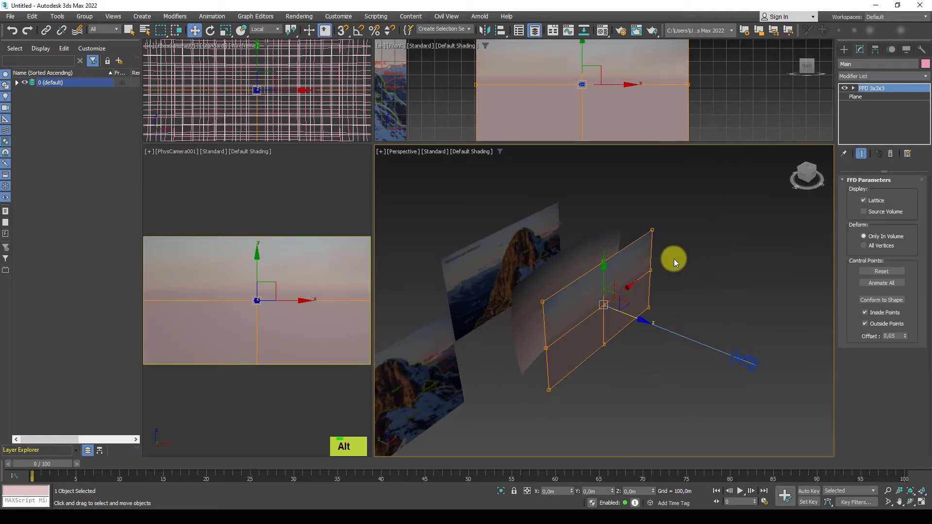
pyautogui.keyDown('alt'); pyautogui.moveTo(694, 304); pyautogui.dragTo(688, 299, button='middle'); pyautogui.keyUp('alt')
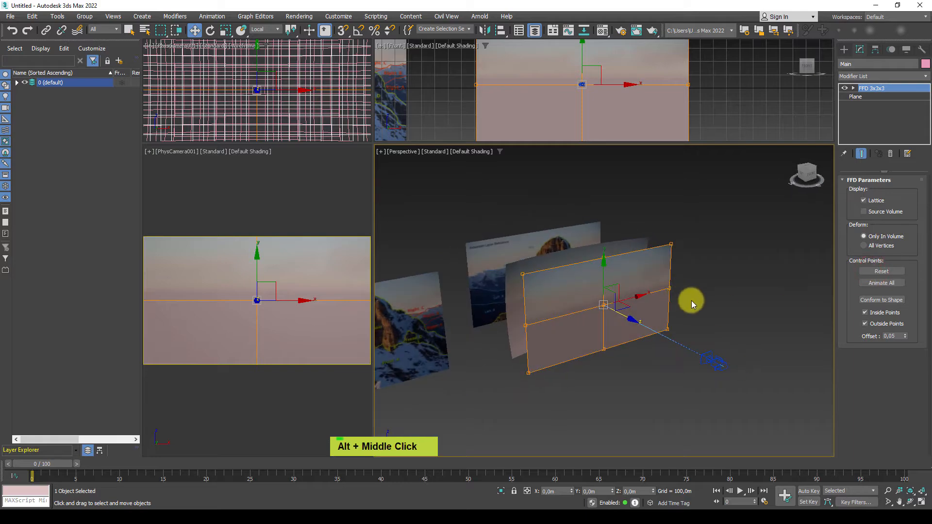
pyautogui.moveTo(628, 283); pyautogui.dragTo(614, 297, button='middle')
# Copy the Sky material into the third sample slot of the Material Editor and rename the copy Main
pyautogui.press('m')
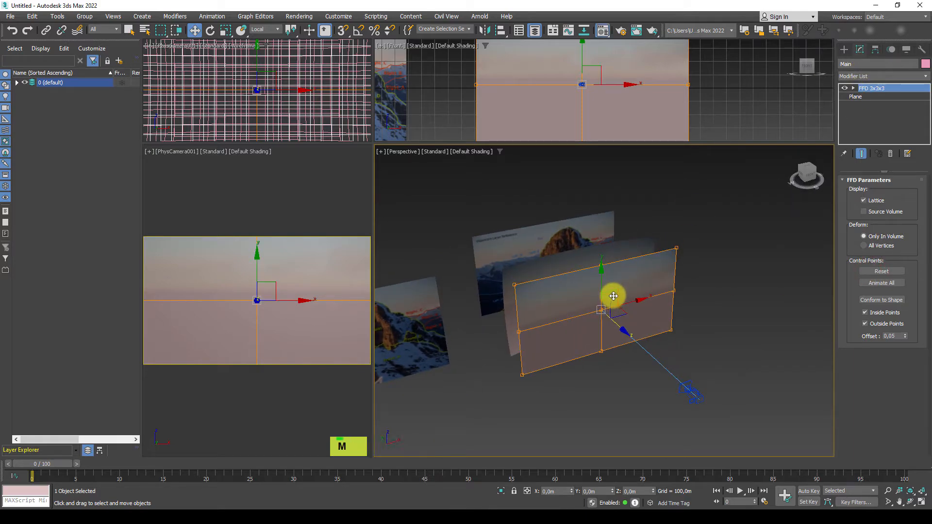
pyautogui.moveTo(31, 77); pyautogui.dragTo(129, 77)
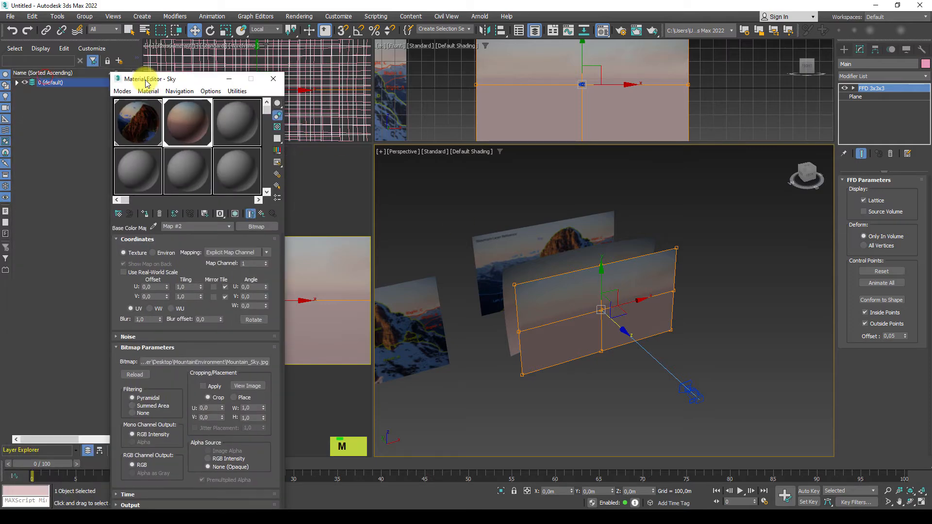
pyautogui.click(184, 120)
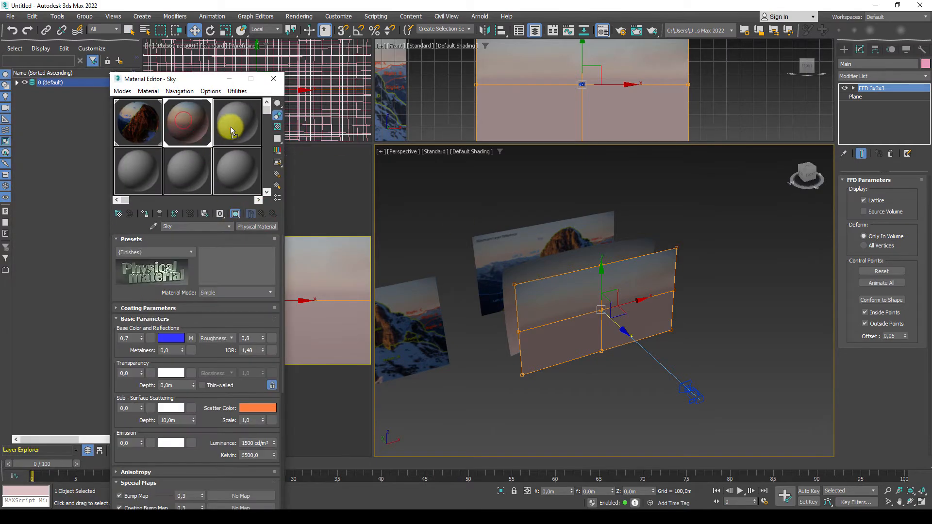
pyautogui.click(200, 225)
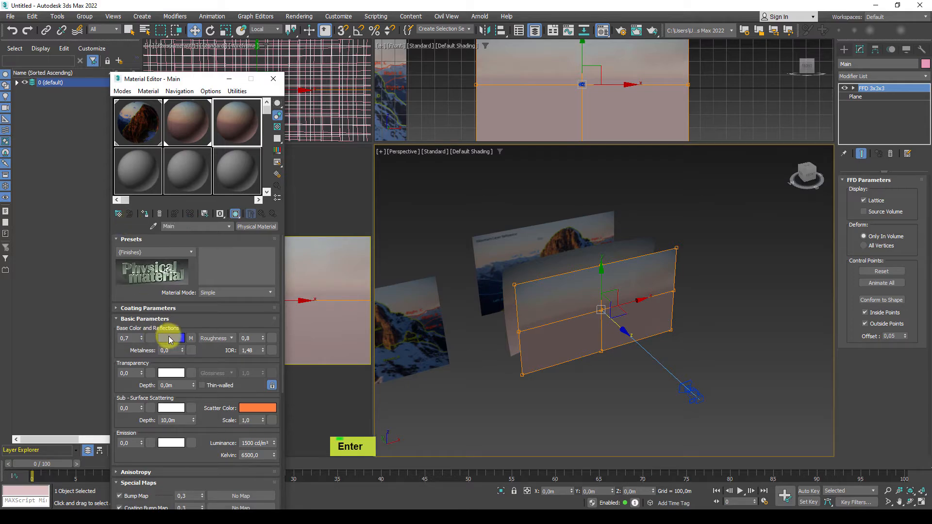
# Replace the Main material's base color bitmap with Mountain_Foreground_Main_Color.jpg and assign the material to the Main plane
pyautogui.click(193, 337)
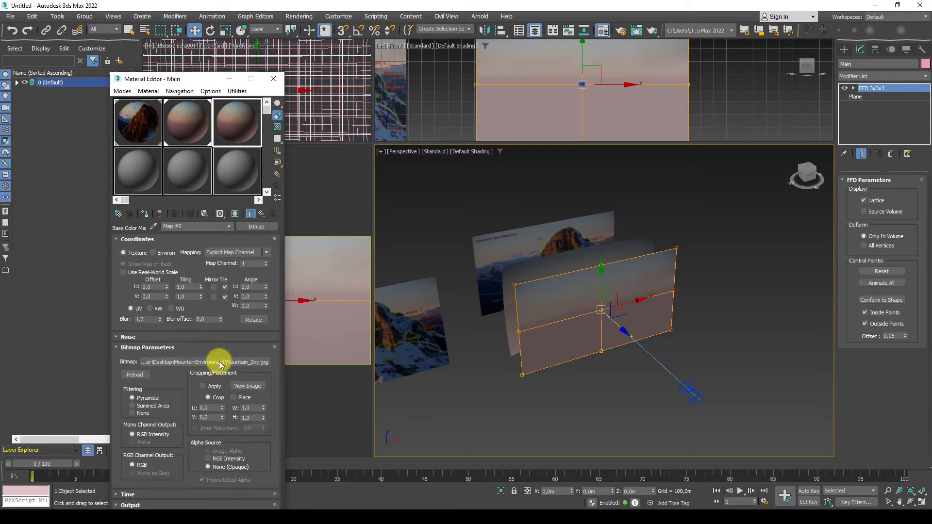
pyautogui.click(221, 362)
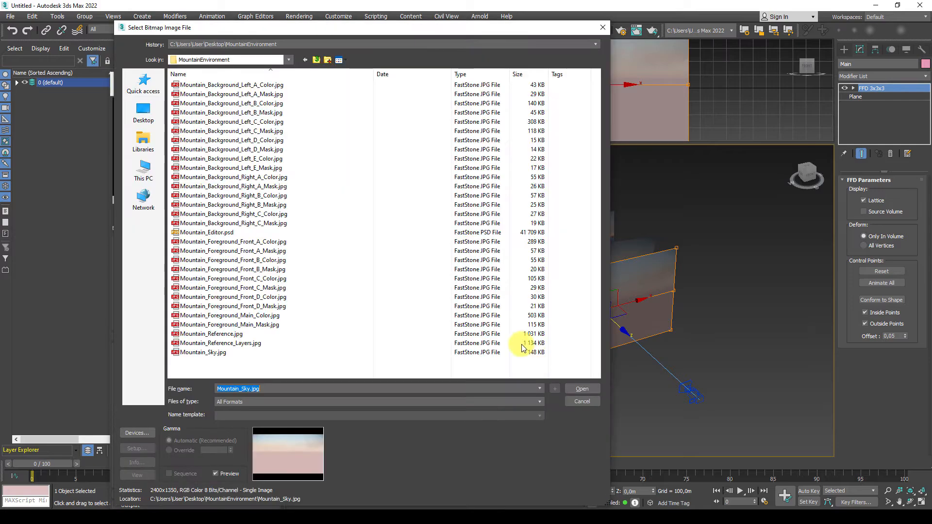
pyautogui.moveTo(365, 29); pyautogui.dragTo(545, 58)
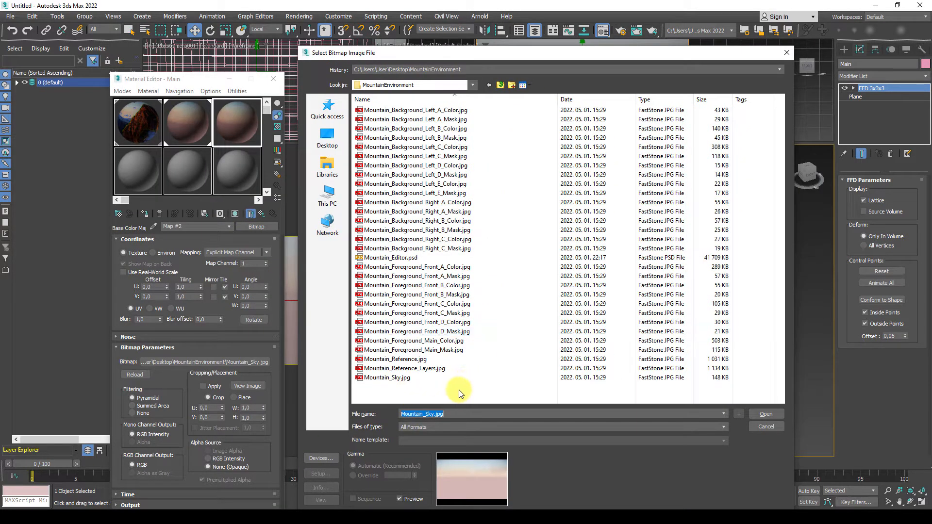
pyautogui.click(439, 341)
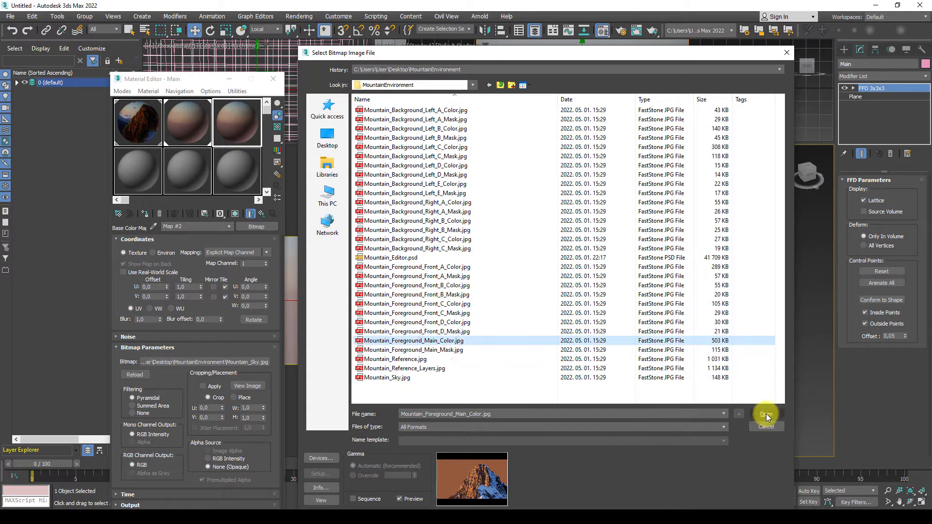
pyautogui.click(766, 413)
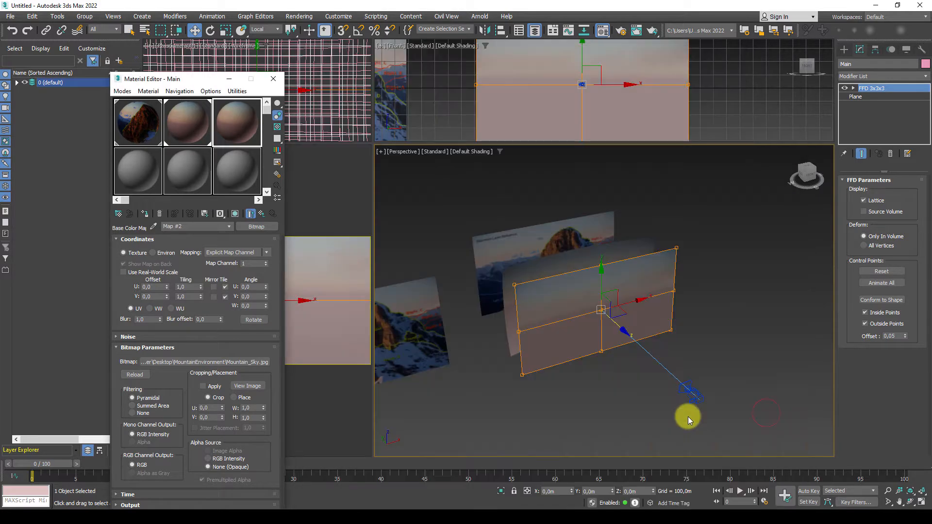
pyautogui.click(144, 214)
pyautogui.keyDown('alt'); pyautogui.moveTo(653, 350); pyautogui.dragTo(633, 293, button='middle'); pyautogui.keyUp('alt')
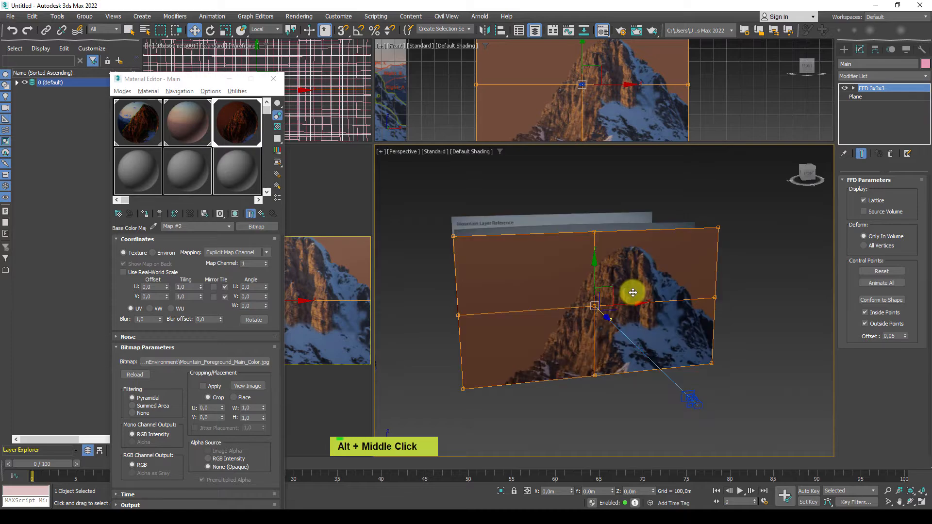
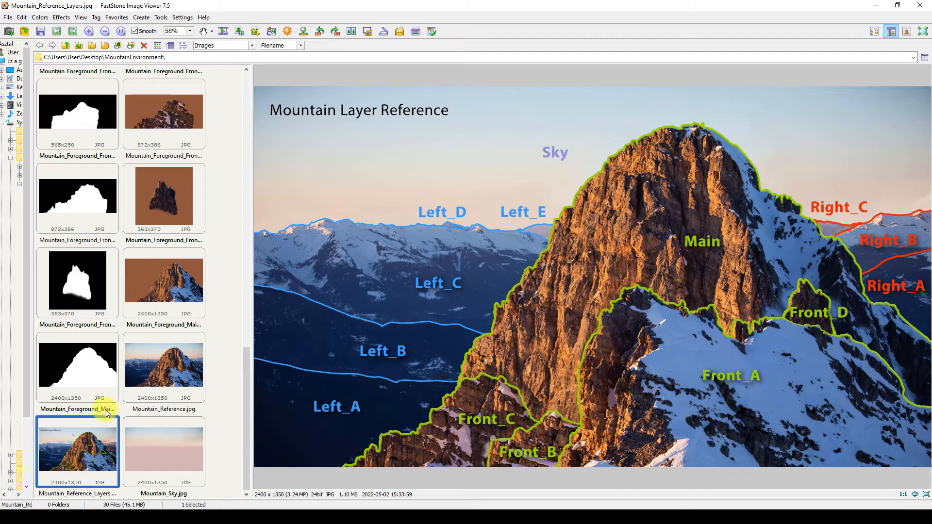
# Switch to FastStone Image Viewer and compare the main mountain color image with Mountain_Reference_Layers.jpg
pyautogui.click(155, 284)
pyautogui.click(88, 454)
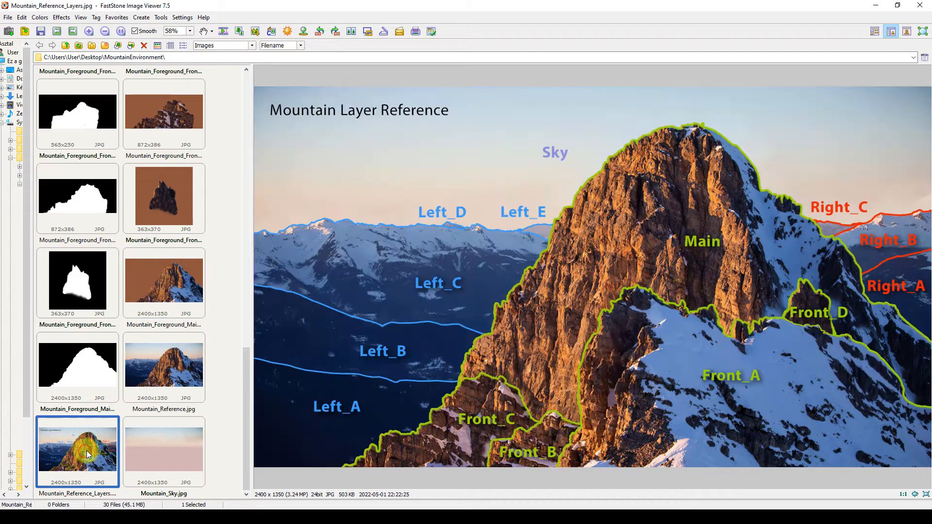
pyautogui.click(188, 296)
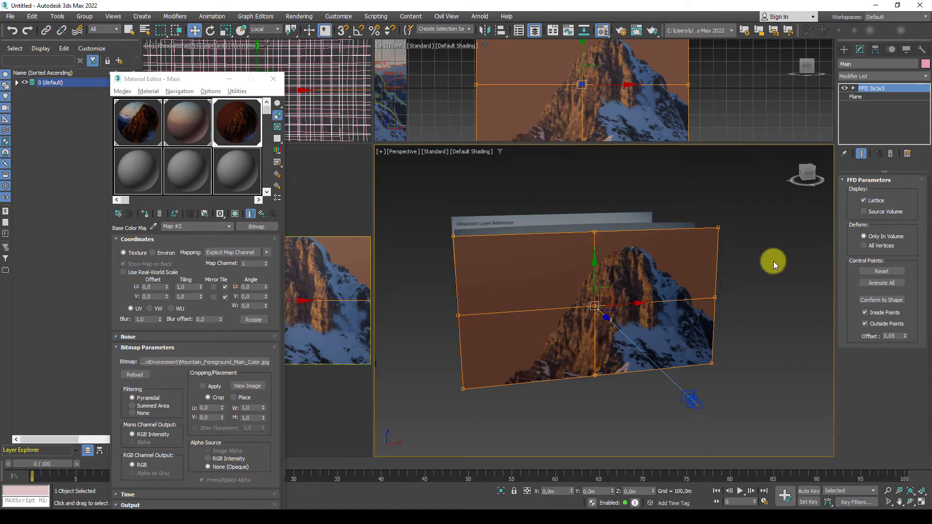
# Add a UVW Map modifier to the Main plane in 3ds Max and bitmap-fit its mapping to Mountain_Foreground_Main_Color.jpg
pyautogui.click(881, 75)
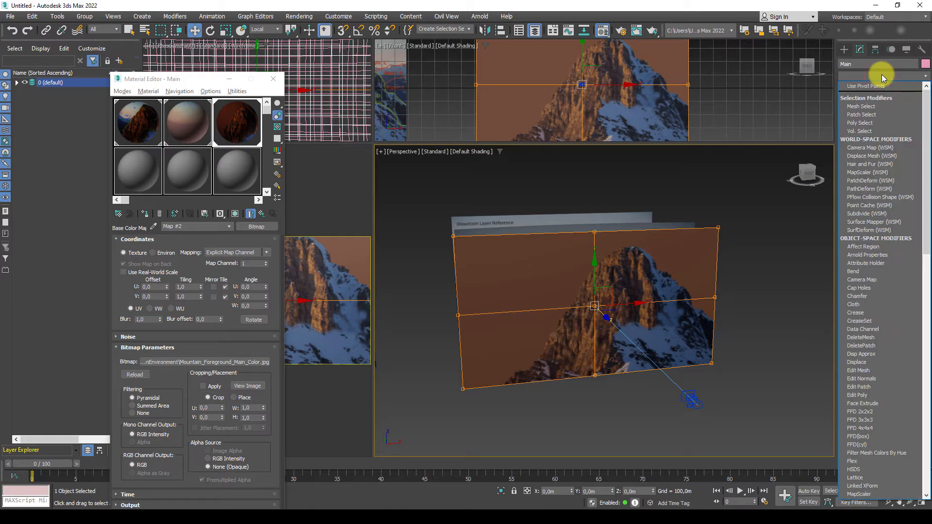
pyautogui.write('uv')
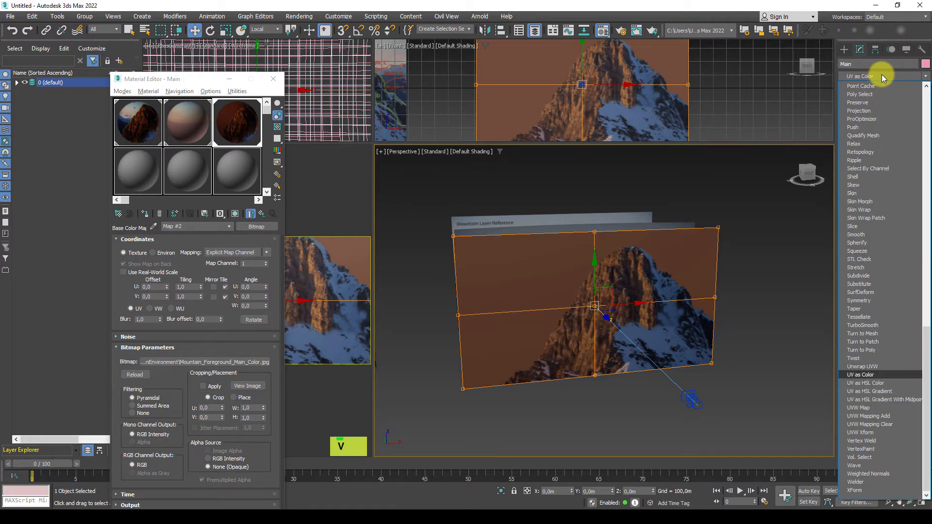
pyautogui.click(869, 409)
pyautogui.moveTo(732, 345); pyautogui.dragTo(593, 323, button='middle')
pyautogui.scroll(3, 581, 318)
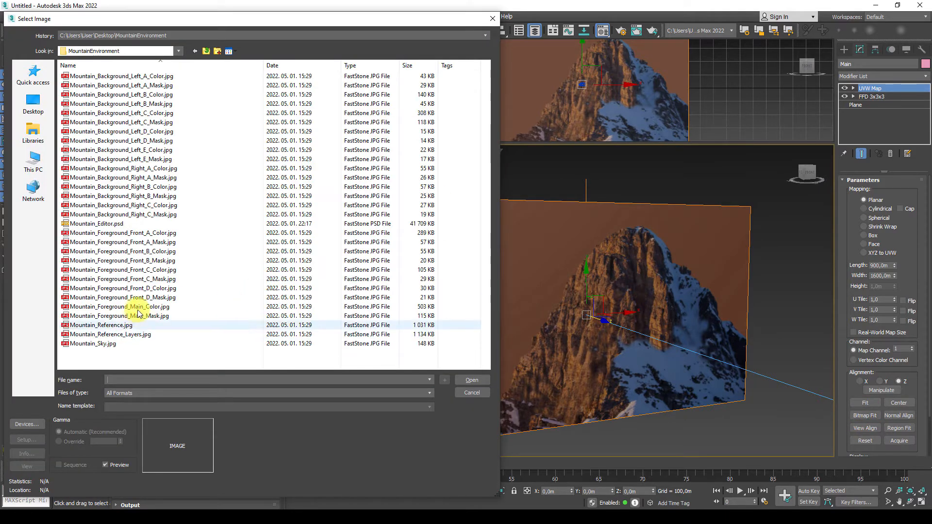
pyautogui.click(138, 306)
pyautogui.click(472, 381)
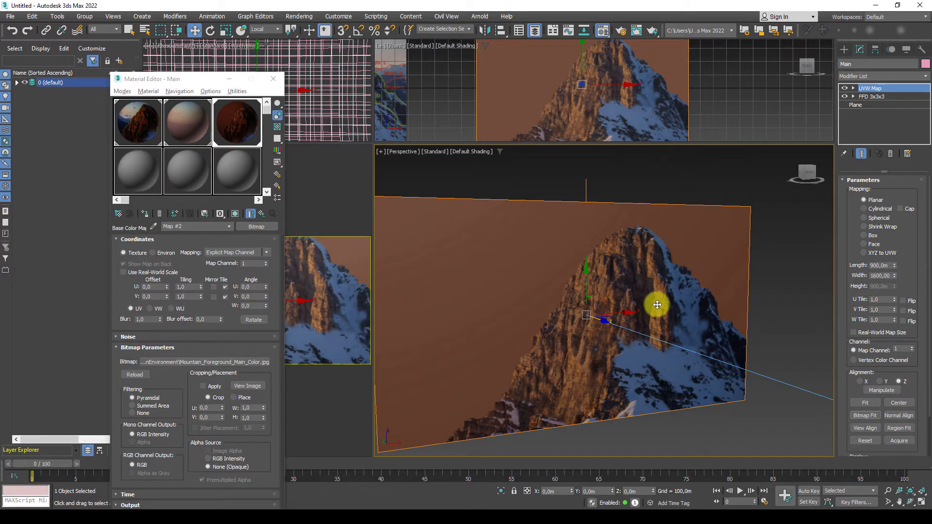
# Switch the perspective viewport to the PhysCamera001 view and turn on its safe frame
pyautogui.press('c')
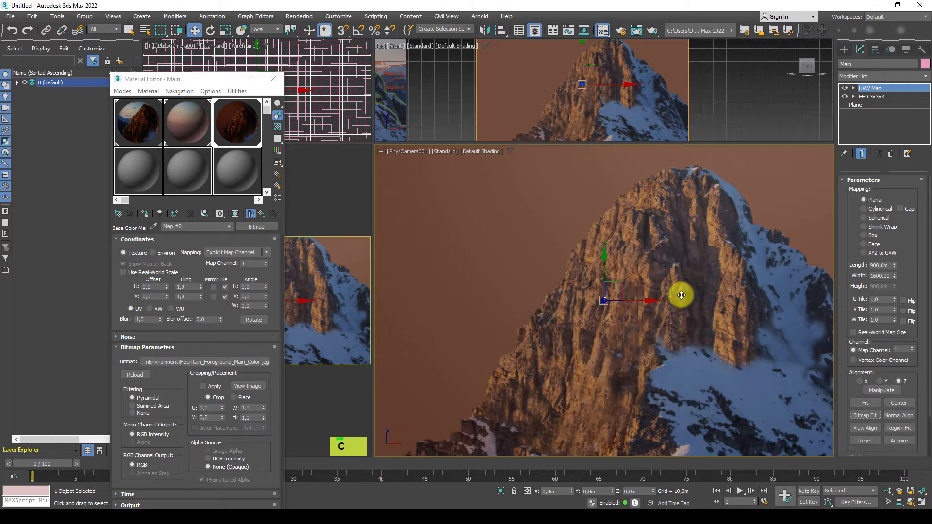
pyautogui.hotkey('shift', 'f')
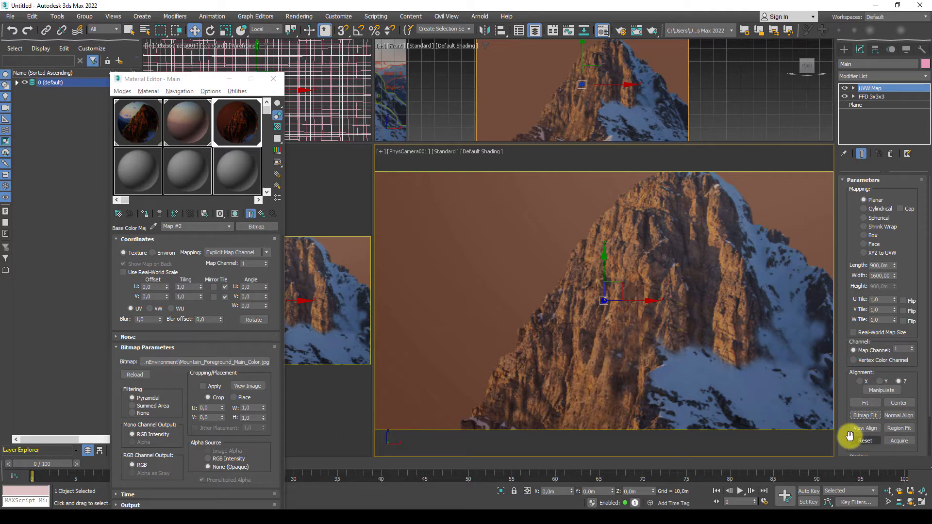
pyautogui.click(867, 429)
# Load Mountain_Foreground_Main_Mask.jpg as a Bitmap in the Main material's Cutout (Opacity) map
pyautogui.click(251, 213)
pyautogui.moveTo(182, 79); pyautogui.dragTo(170, 52)
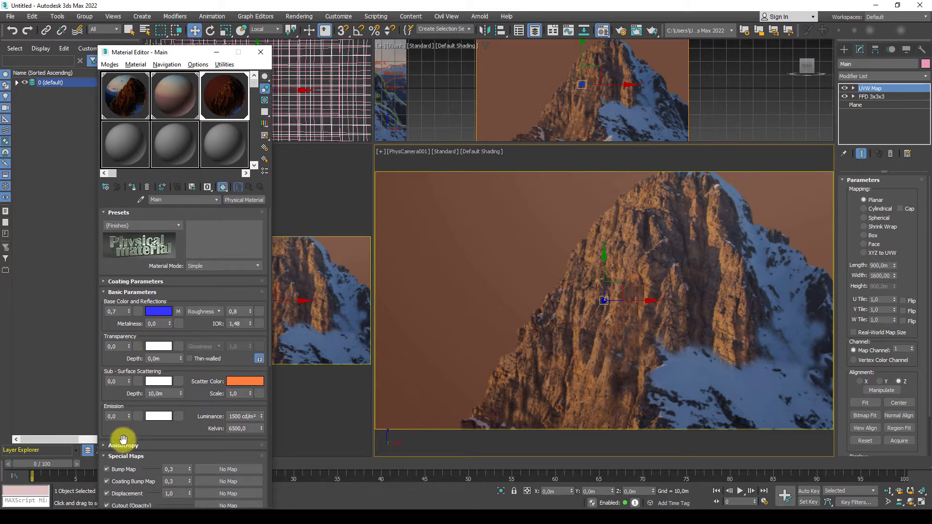
pyautogui.moveTo(121, 428); pyautogui.dragTo(120, 340)
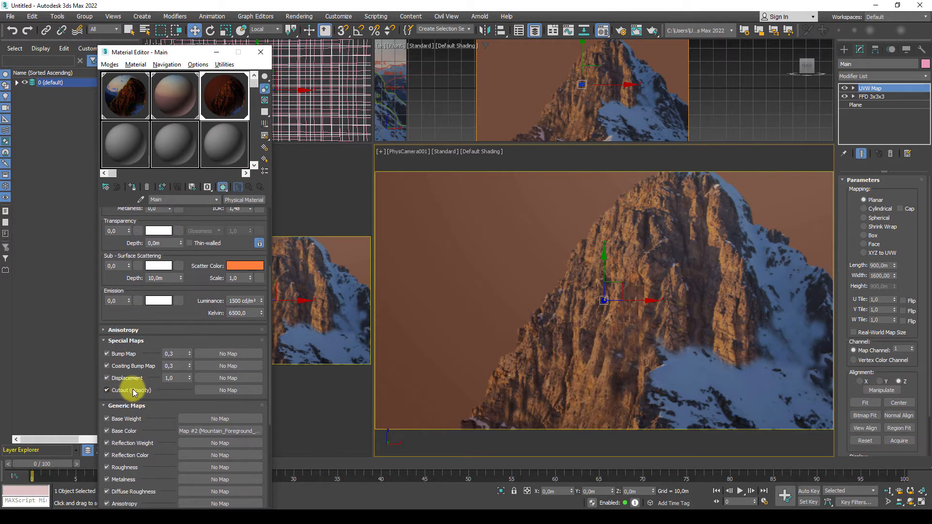
pyautogui.click(222, 392)
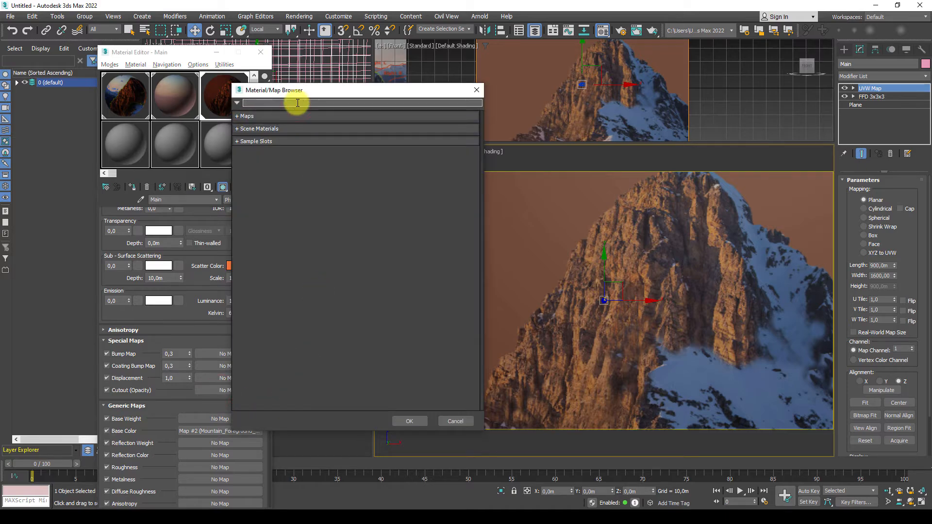
pyautogui.write('bit')
pyautogui.press('Down')
pyautogui.press('Down')
pyautogui.press('Down')
pyautogui.press('Down')
pyautogui.press('Down')
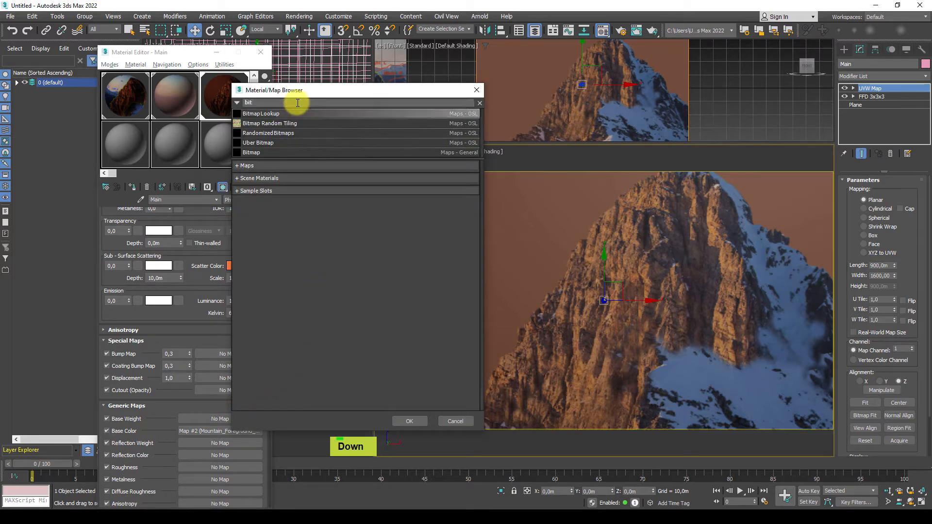
pyautogui.press('Return')
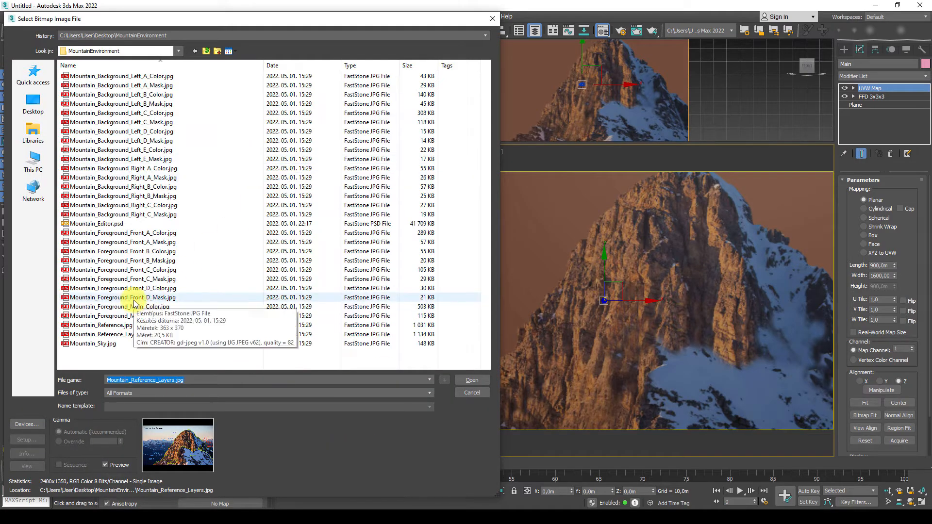
pyautogui.click(134, 298)
pyautogui.click(467, 379)
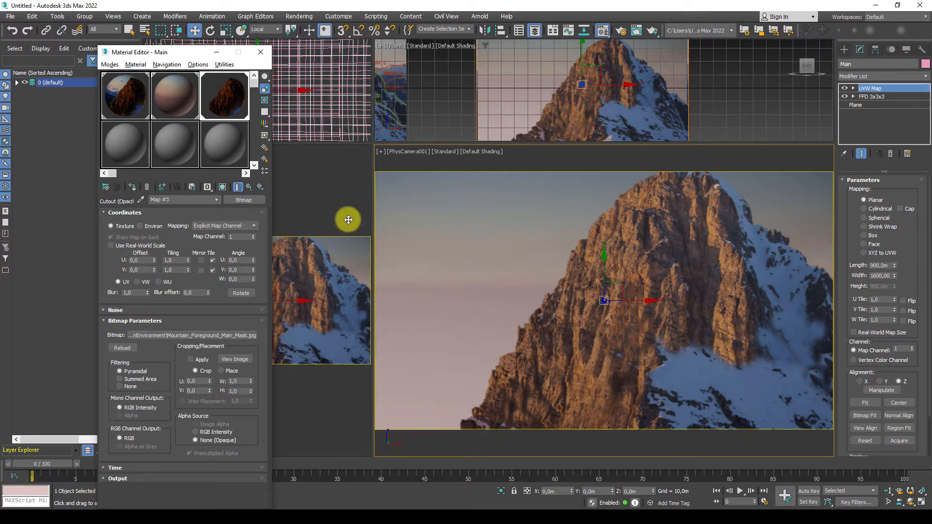
# Display the whole Main material in the viewports instead of its separate mask and color maps, and close the Material Editor
pyautogui.click(223, 188)
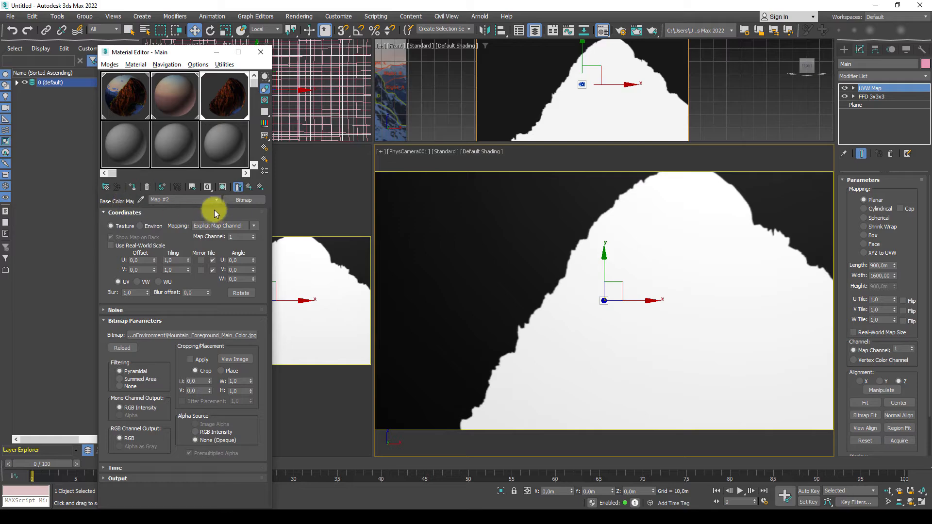
pyautogui.click(221, 187)
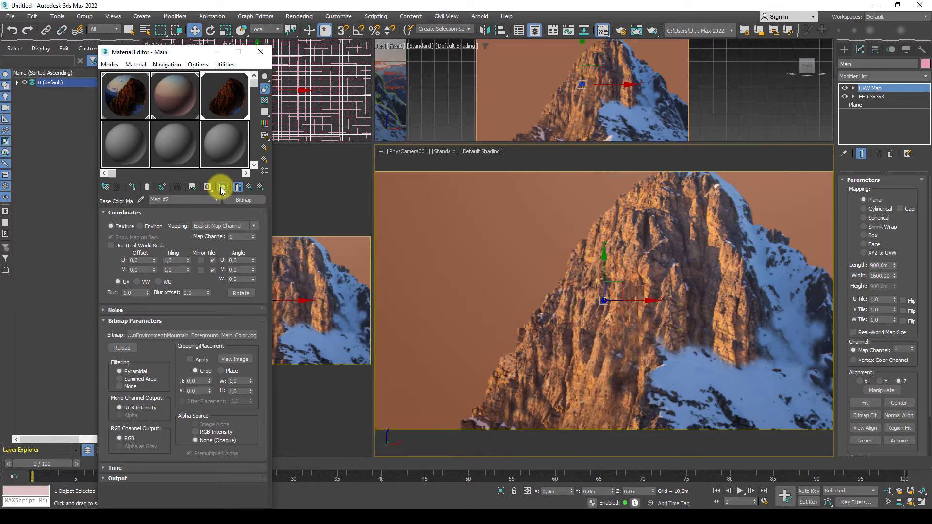
pyautogui.click(249, 187)
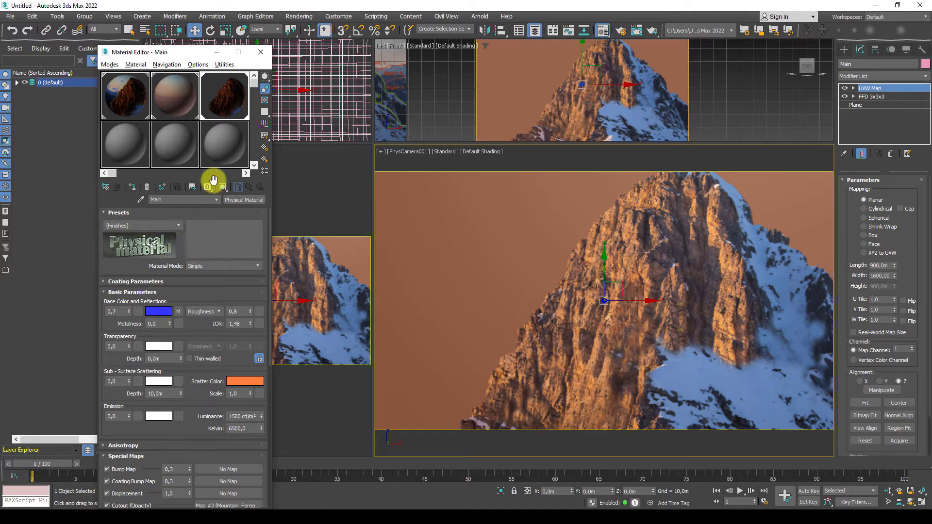
pyautogui.click(223, 188)
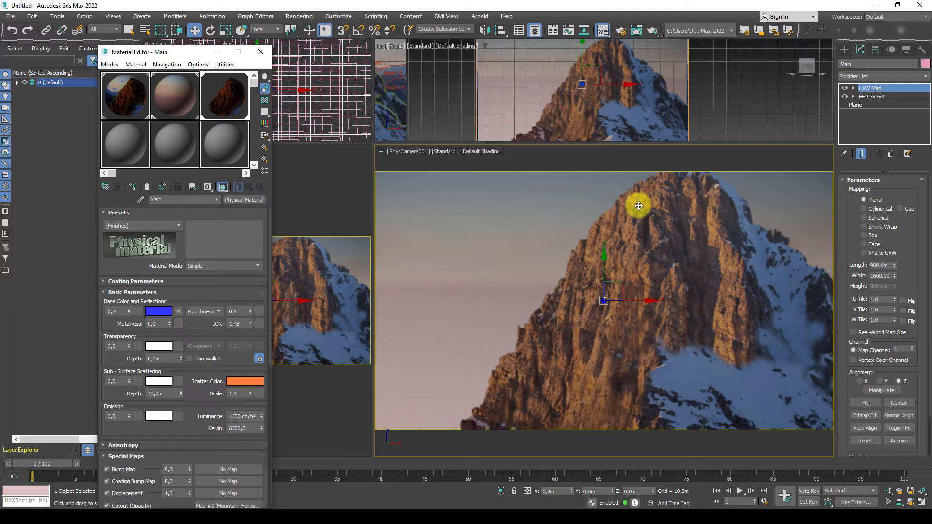
pyautogui.click(257, 52)
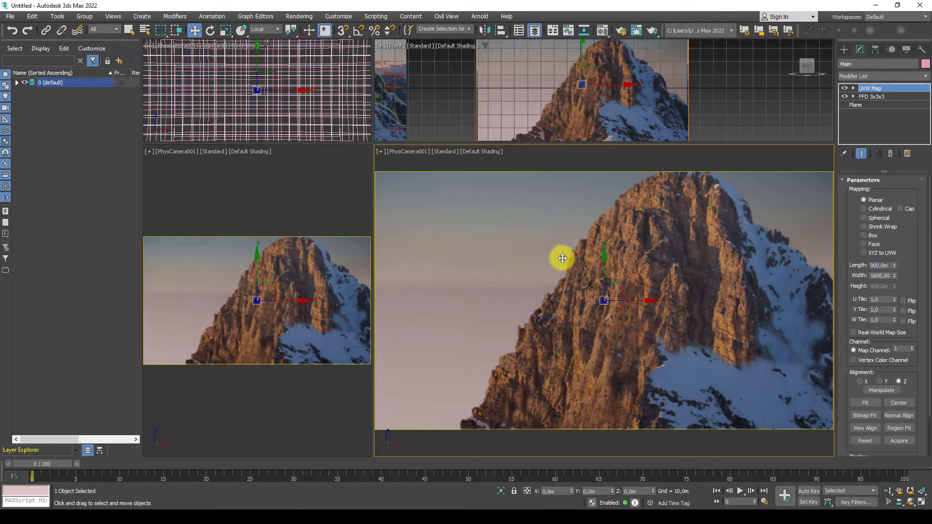
# Scale the Main mountain plane down uniformly to about 80.5%
pyautogui.middleClick(563, 258)
pyautogui.scroll(-3, 562, 258)
pyautogui.keyDown('alt'); pyautogui.moveTo(562, 259); pyautogui.dragTo(624, 311, button='middle'); pyautogui.keyUp('alt')
pyautogui.moveTo(610, 306); pyautogui.dragTo(587, 297)
pyautogui.press('r')
pyautogui.keyDown('alt'); pyautogui.moveTo(586, 298); pyautogui.dragTo(627, 330, button='middle'); pyautogui.keyUp('alt')
pyautogui.keyDown('alt'); pyautogui.scroll(-4, 551, 285); pyautogui.keyUp('alt')
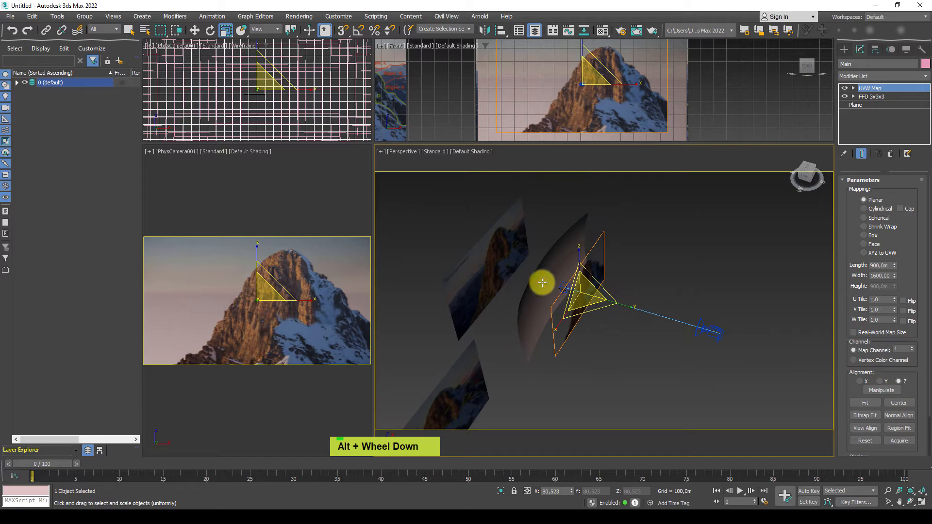
# Select the curved Sky plane and move it farther back from the camera, behind the Main mountain
pyautogui.click(545, 277)
pyautogui.press('w')
pyautogui.moveTo(577, 292); pyautogui.dragTo(460, 268)
pyautogui.click(473, 254)
pyautogui.click(501, 275)
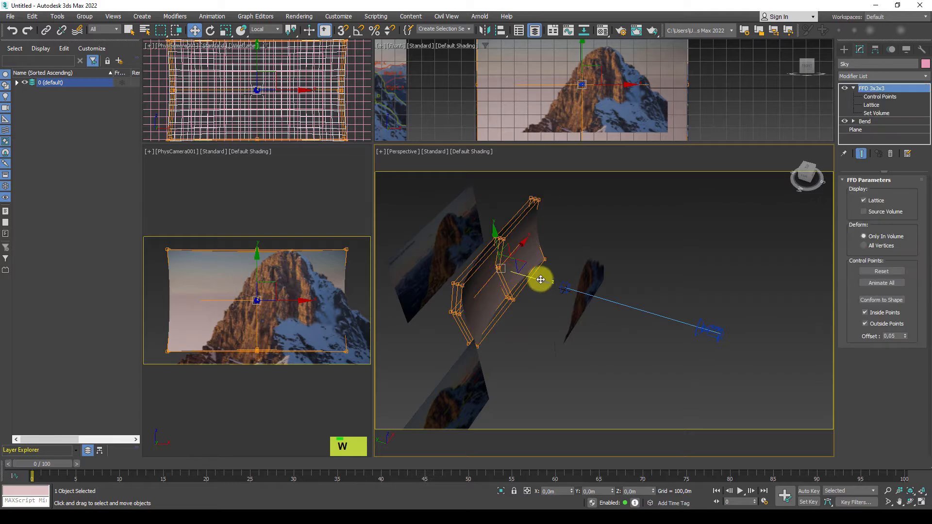
pyautogui.moveTo(541, 280); pyautogui.dragTo(518, 285)
pyautogui.keyDown('alt'); pyautogui.moveTo(517, 285); pyautogui.dragTo(592, 357, button='middle'); pyautogui.keyUp('alt')
pyautogui.keyDown('alt'); pyautogui.moveTo(680, 333); pyautogui.dragTo(639, 327, button='middle'); pyautogui.keyUp('alt')
pyautogui.moveTo(507, 271); pyautogui.dragTo(498, 266)
# Scale the Sky plane up uniformly to about 153% so it fills the camera frame
pyautogui.keyDown('alt'); pyautogui.moveTo(593, 328); pyautogui.dragTo(571, 319, button='middle'); pyautogui.keyUp('alt')
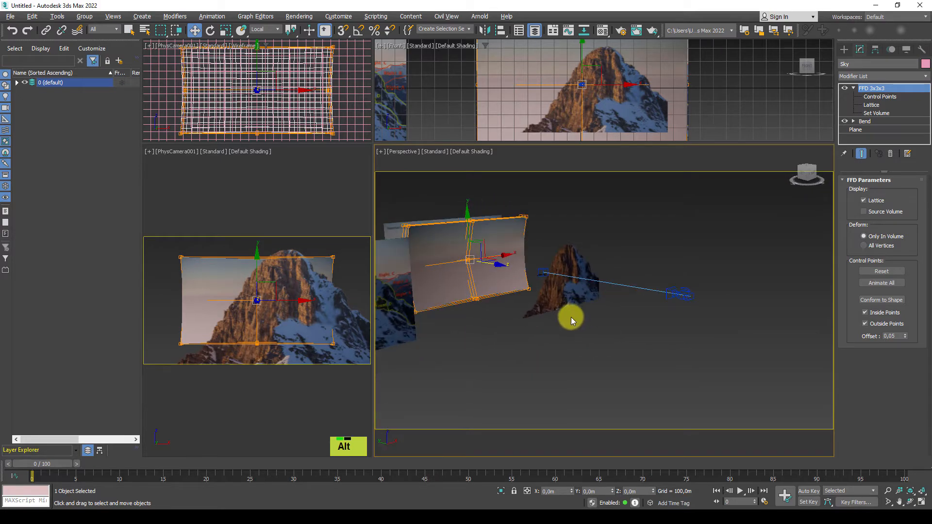
pyautogui.moveTo(481, 274); pyautogui.dragTo(557, 315, button='middle')
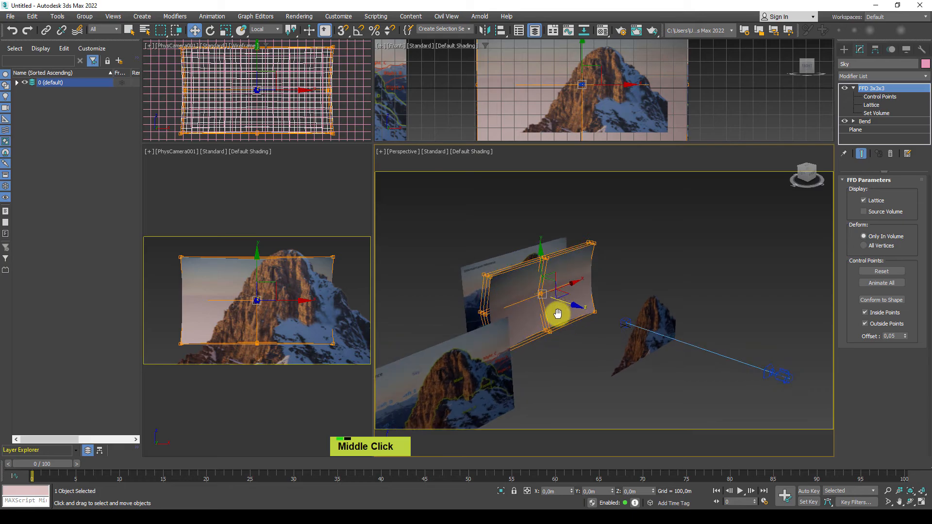
pyautogui.press('r')
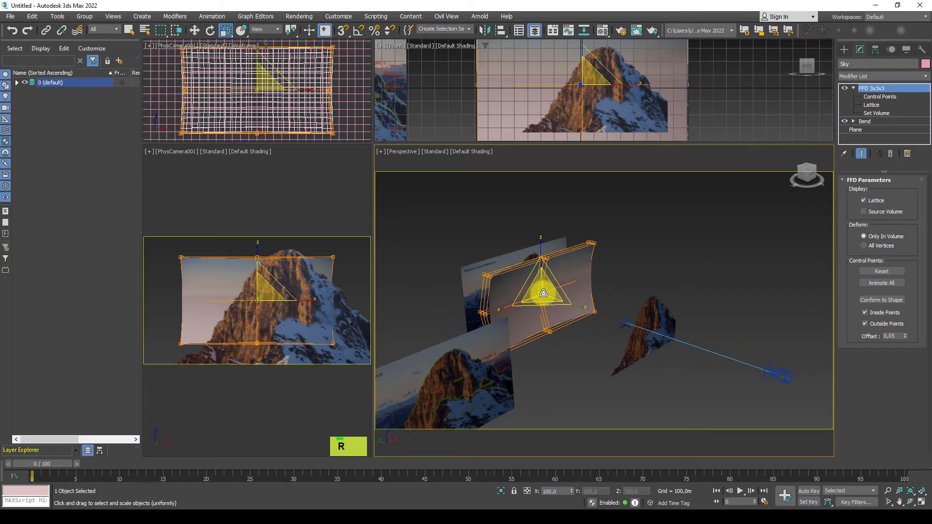
pyautogui.moveTo(543, 293); pyautogui.dragTo(545, 265)
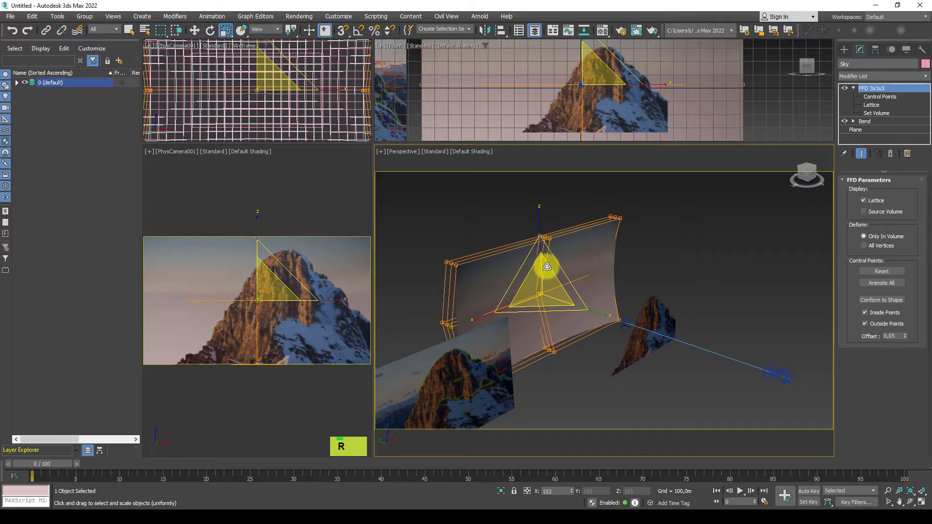
# Delete the Reference_001 plane located behind the sky
pyautogui.click(721, 268)
pyautogui.keyDown('alt'); pyautogui.moveTo(722, 269); pyautogui.dragTo(495, 251, button='middle'); pyautogui.keyUp('alt')
pyautogui.click(510, 306)
pyautogui.moveTo(655, 227)
pyautogui.keyDown('alt'); pyautogui.mouseDown(button='middle')
pyautogui.moveTo(666, 230)
pyautogui.moveTo(660, 239)
pyautogui.mouseUp(button='middle'); pyautogui.keyUp('alt')
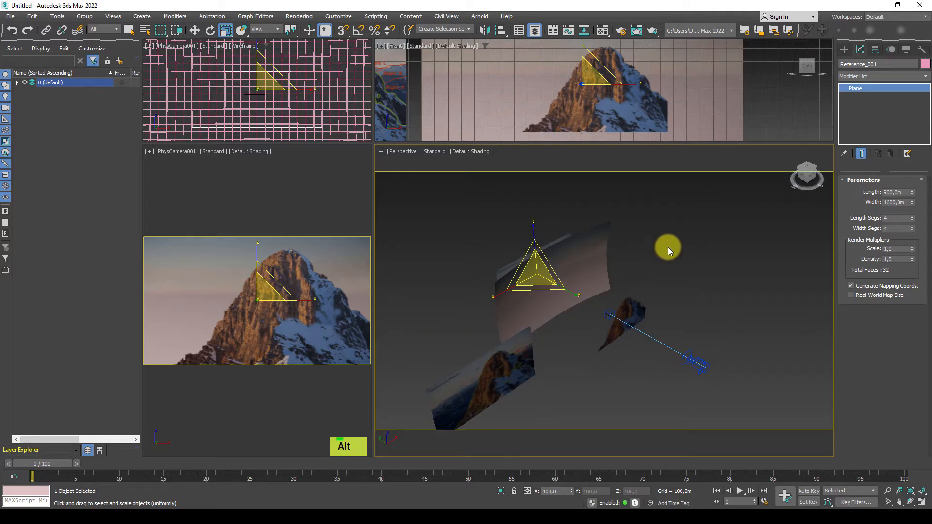
pyautogui.keyDown('alt'); pyautogui.moveTo(537, 373); pyautogui.dragTo(608, 259, button='middle'); pyautogui.keyUp('alt')
pyautogui.press('Delete')
pyautogui.keyDown('alt'); pyautogui.moveTo(687, 288); pyautogui.dragTo(649, 249, button='middle'); pyautogui.keyUp('alt')
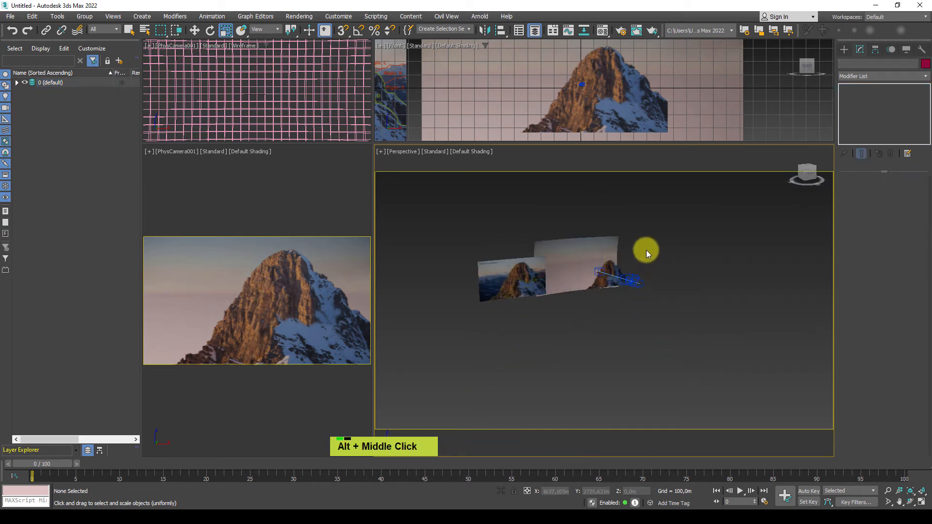
# Select the Main mountain plane, show its edged faces and enter the Control Points level of its FFD 3x3x3 modifier
pyautogui.scroll(2, 609, 271)
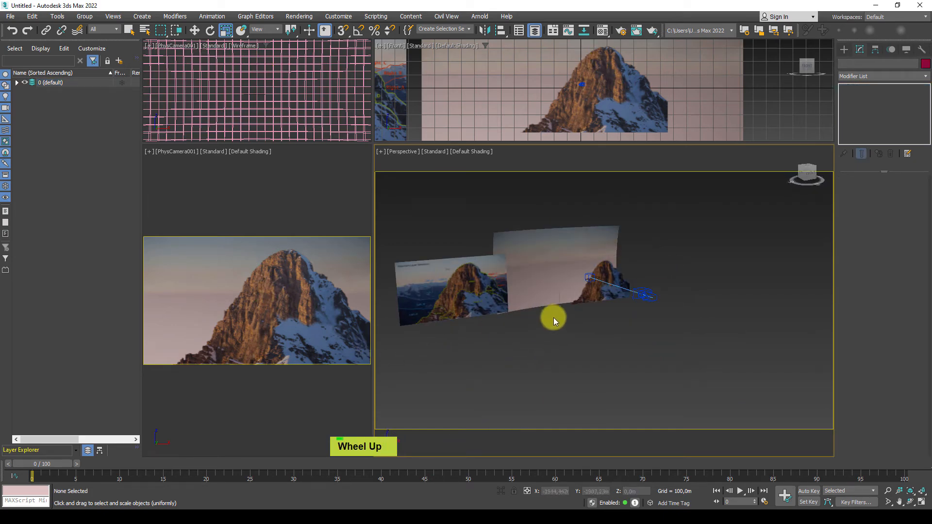
pyautogui.keyDown('alt'); pyautogui.moveTo(608, 330); pyautogui.dragTo(606, 307, button='middle'); pyautogui.keyUp('alt')
pyautogui.scroll(2, 595, 325)
pyautogui.click(620, 296)
pyautogui.press('F4')
pyautogui.scroll(2, 610, 293)
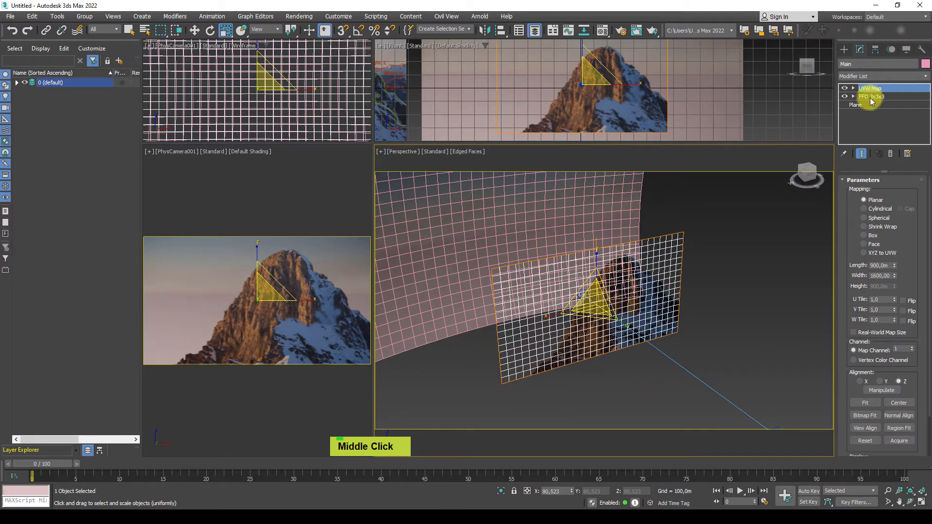
pyautogui.click(870, 98)
pyautogui.click(879, 105)
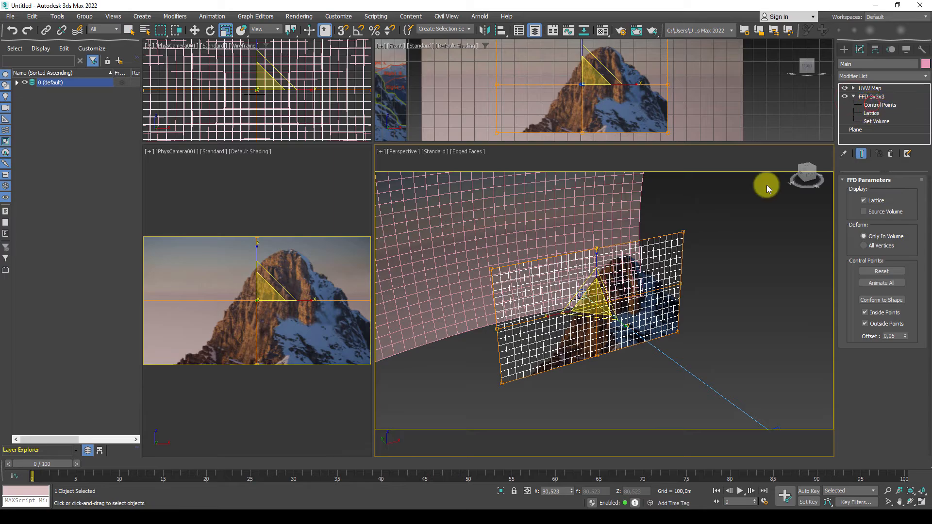
# Select the lattice's left column plus its center and lower-center control points and pull them toward the camera
pyautogui.keyDown('alt'); pyautogui.moveTo(613, 316); pyautogui.dragTo(636, 389, button='middle'); pyautogui.keyUp('alt')
pyautogui.keyDown('alt'); pyautogui.scroll(-2, 619, 348); pyautogui.keyUp('alt')
pyautogui.press('w')
pyautogui.keyDown('alt'); pyautogui.scroll(3, 624, 380); pyautogui.keyUp('alt')
pyautogui.scroll(3, 616, 379)
pyautogui.press('F4')
pyautogui.moveTo(535, 255); pyautogui.dragTo(557, 318, button='middle')
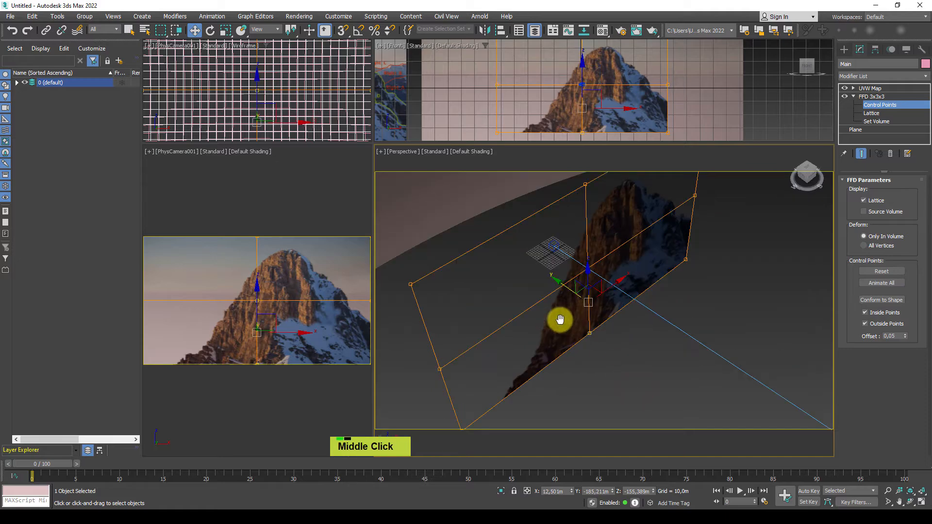
pyautogui.scroll(-2, 557, 318)
pyautogui.keyDown('ctrl'); pyautogui.moveTo(547, 396); pyautogui.dragTo(432, 259); pyautogui.keyUp('ctrl')
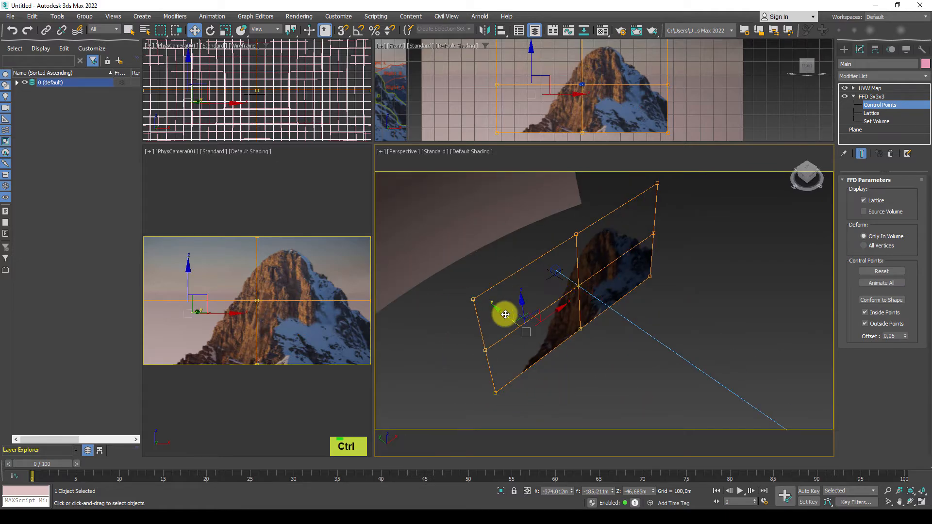
pyautogui.keyDown('alt'); pyautogui.moveTo(505, 312); pyautogui.dragTo(593, 345, button='middle'); pyautogui.keyUp('alt')
pyautogui.keyDown('alt'); pyautogui.moveTo(530, 331); pyautogui.dragTo(641, 371, button='middle'); pyautogui.keyUp('alt')
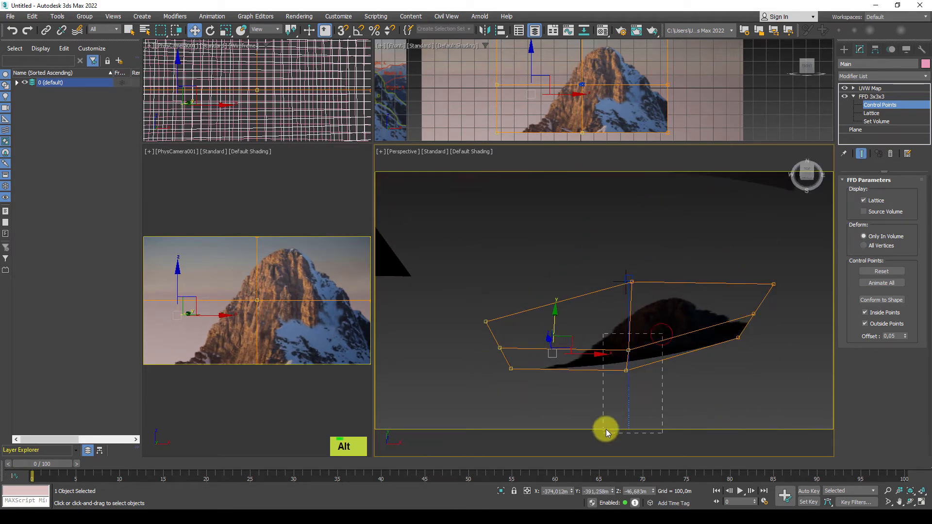
# Pull only the center and lower-center control points of the Main lattice farther toward the camera
pyautogui.keyDown('alt'); pyautogui.moveTo(603, 431); pyautogui.dragTo(590, 294, button='middle'); pyautogui.keyUp('alt')
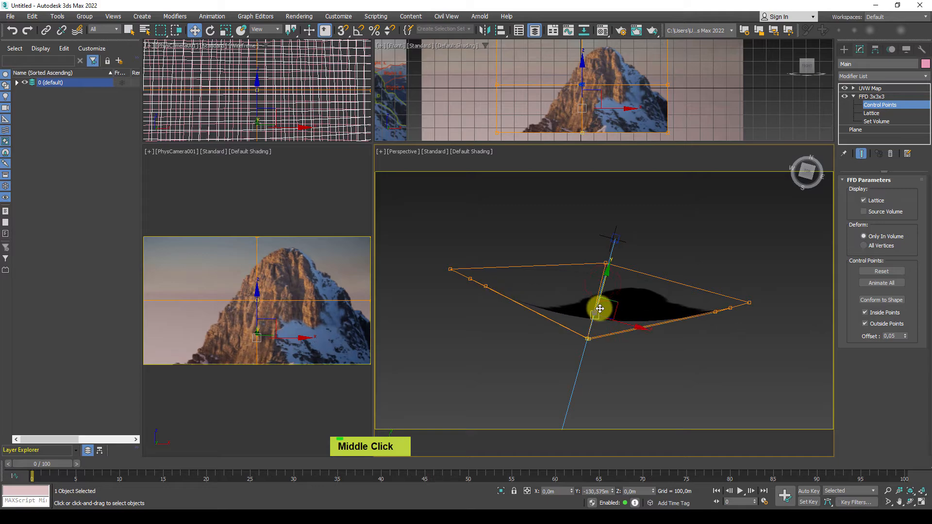
pyautogui.keyDown('alt'); pyautogui.moveTo(597, 308); pyautogui.dragTo(621, 371, button='middle'); pyautogui.keyUp('alt')
pyautogui.moveTo(566, 383)
pyautogui.keyDown('alt'); pyautogui.mouseDown(button='middle')
pyautogui.moveTo(591, 357)
pyautogui.moveTo(628, 362)
pyautogui.moveTo(595, 364)
pyautogui.moveTo(587, 339)
pyautogui.moveTo(611, 297)
pyautogui.moveTo(553, 374)
pyautogui.mouseUp(button='middle'); pyautogui.keyUp('alt')
# Move the Main lattice's lower-left corner point forward to Y about -511 m and down to Z about -374 m
pyautogui.moveTo(498, 386); pyautogui.dragTo(568, 355)
pyautogui.keyDown('alt'); pyautogui.moveTo(569, 358); pyautogui.dragTo(552, 369, button='middle'); pyautogui.keyUp('alt')
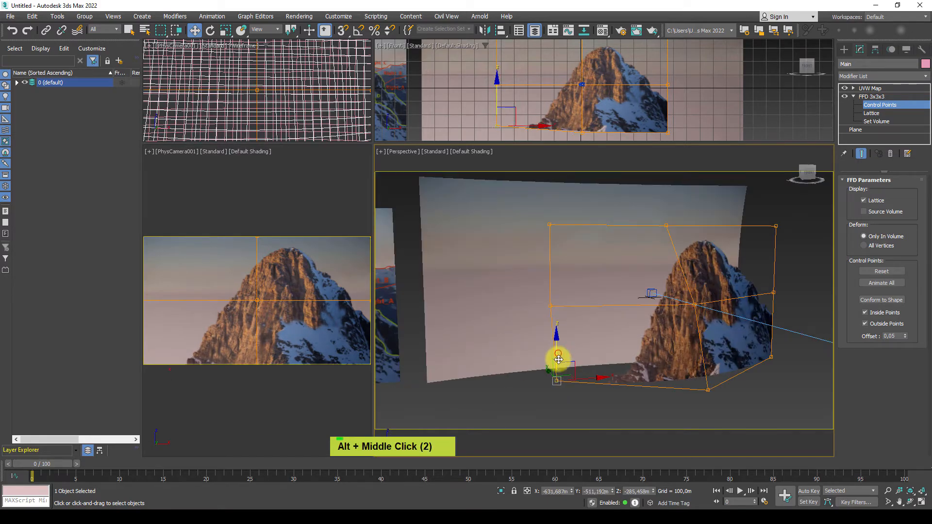
pyautogui.moveTo(558, 360); pyautogui.dragTo(577, 392)
pyautogui.press('F4')
pyautogui.press('F4')
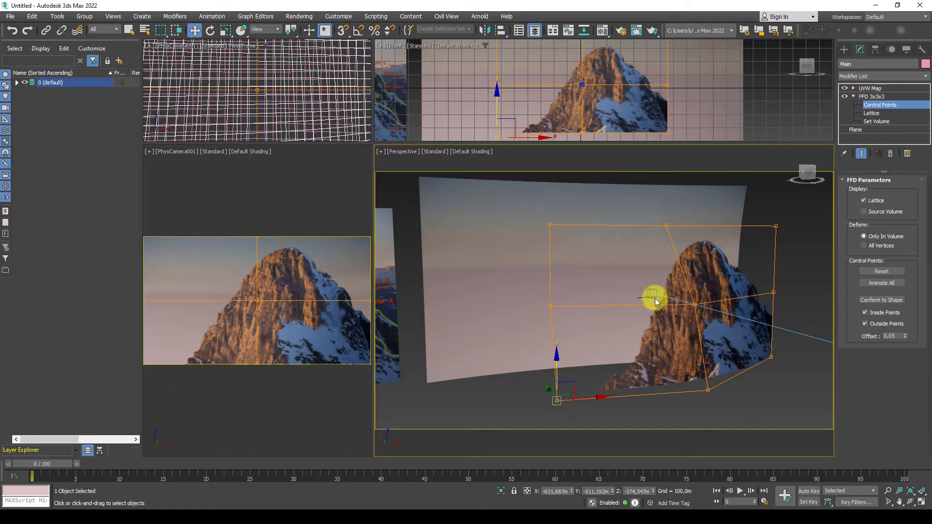
# Pull the Main lattice's lower-right corner to Y about -359 m and its middle-right point to Y about -271 m
pyautogui.keyDown('alt'); pyautogui.moveTo(718, 337); pyautogui.dragTo(681, 354, button='middle'); pyautogui.keyUp('alt')
pyautogui.scroll(-1, 680, 354)
pyautogui.scroll(-2, 680, 354)
pyautogui.moveTo(685, 342); pyautogui.dragTo(659, 369)
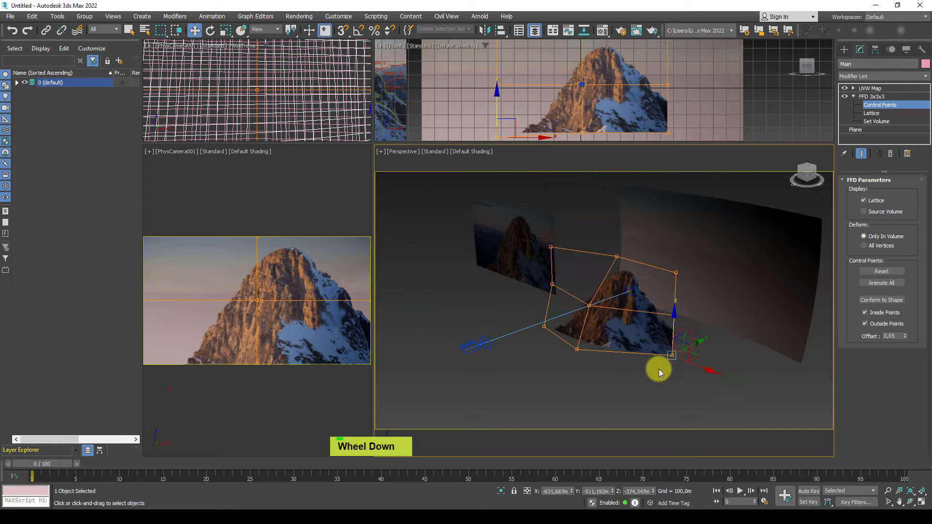
pyautogui.keyDown('alt'); pyautogui.moveTo(659, 369); pyautogui.dragTo(608, 328, button='middle'); pyautogui.keyUp('alt')
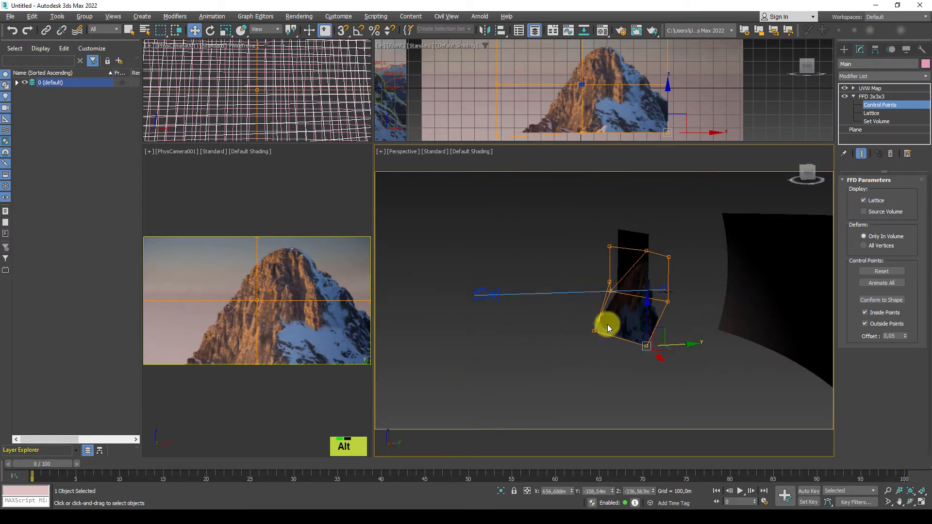
pyautogui.click(669, 302)
pyautogui.keyDown('alt'); pyautogui.moveTo(684, 302); pyautogui.dragTo(651, 333, button='middle'); pyautogui.keyUp('alt')
pyautogui.scroll(2, 599, 327)
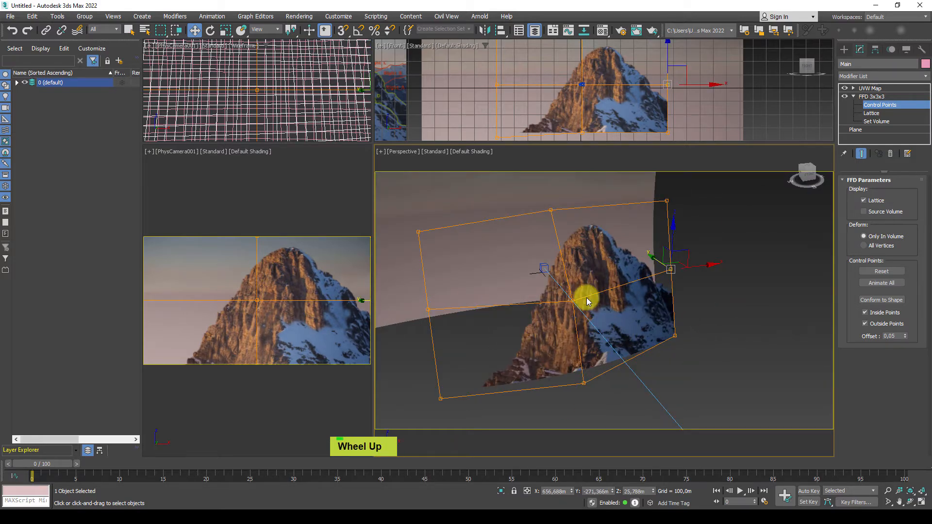
# Inspect the curvature of the bent Main mountain plane with and without edged faces
pyautogui.press('F4')
pyautogui.press('F4')
pyautogui.moveTo(598, 298)
pyautogui.keyDown('alt'); pyautogui.mouseDown(button='middle')
pyautogui.moveTo(601, 306)
pyautogui.moveTo(589, 298)
pyautogui.mouseUp(button='middle'); pyautogui.keyUp('alt')
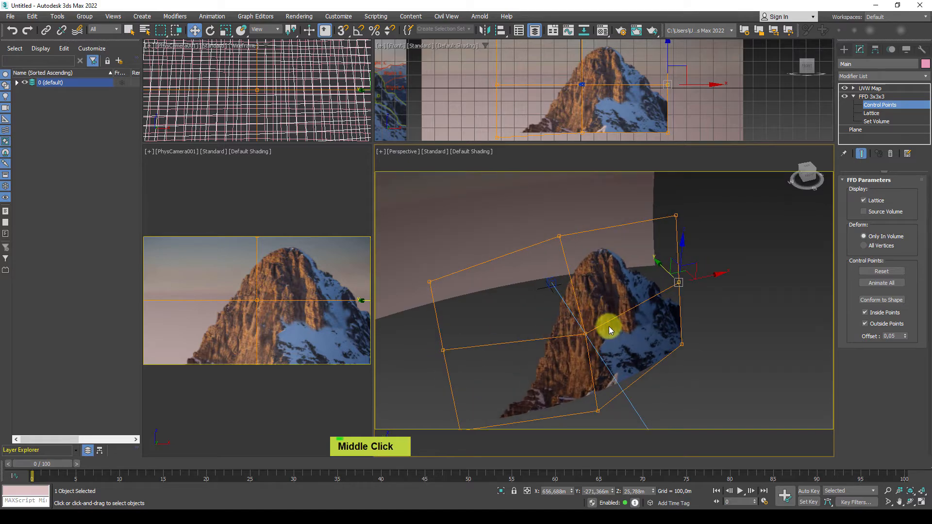
pyautogui.press('F4')
pyautogui.scroll(2, 610, 323)
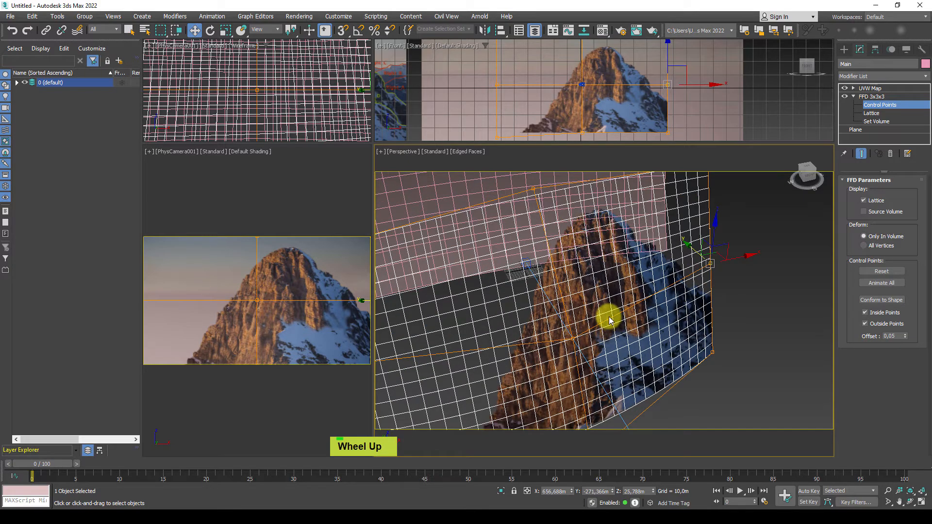
pyautogui.press('F4')
pyautogui.press('F4')
pyautogui.press('F4')
pyautogui.scroll(-2, 610, 299)
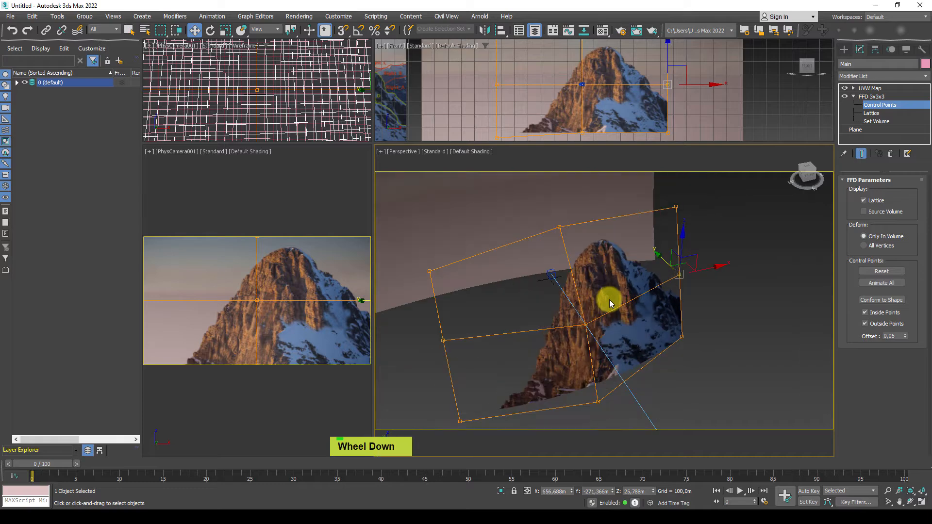
pyautogui.keyDown('alt'); pyautogui.moveTo(609, 299); pyautogui.dragTo(714, 250, button='middle'); pyautogui.keyUp('alt')
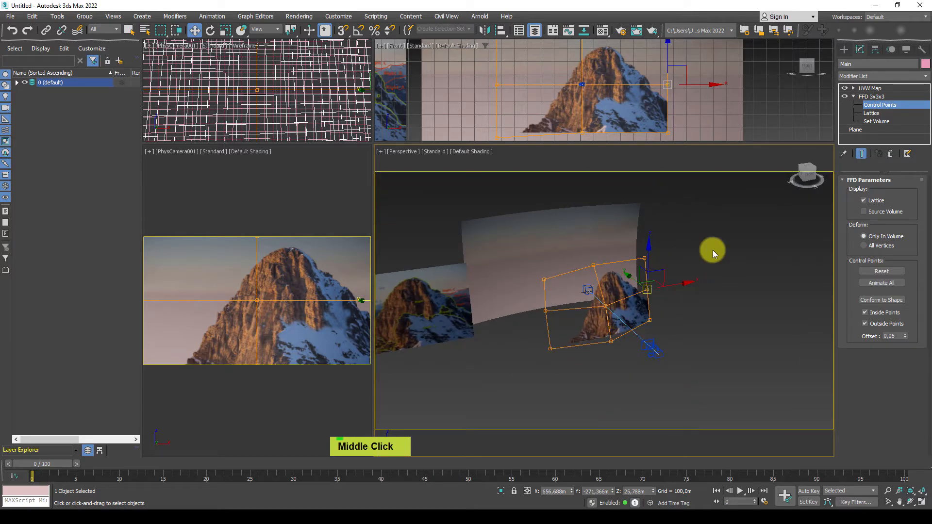
# Return to the Main plane's UVW Map level and clone the plane toward the camera as a copy named Front_A
pyautogui.click(863, 96)
pyautogui.click(869, 89)
pyautogui.keyDown('alt'); pyautogui.moveTo(645, 293); pyautogui.dragTo(639, 316, button='middle'); pyautogui.keyUp('alt')
pyautogui.scroll(1, 639, 316)
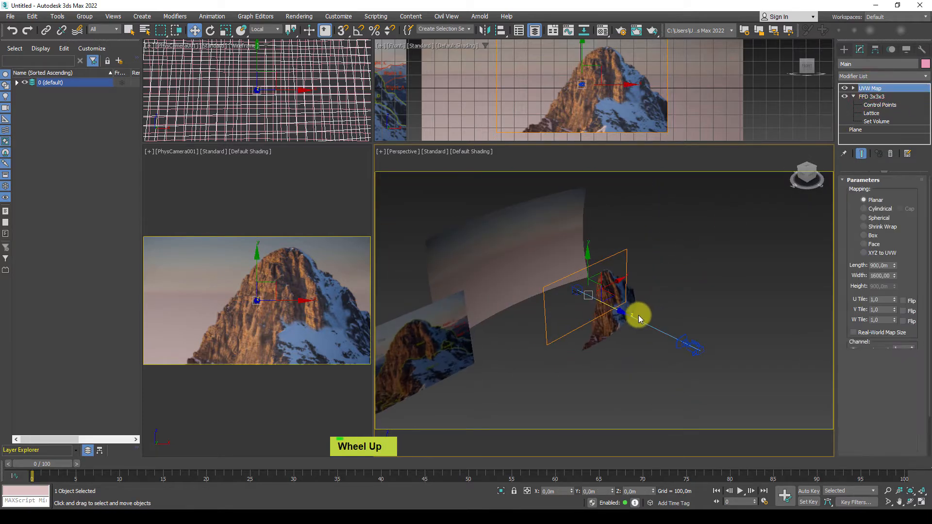
pyautogui.scroll(2, 638, 315)
pyautogui.middleClick(597, 306)
pyautogui.moveTo(582, 296)
pyautogui.keyDown('alt'); pyautogui.mouseDown(button='middle')
pyautogui.moveTo(616, 315)
pyautogui.moveTo(587, 306)
pyautogui.mouseUp(button='middle'); pyautogui.keyUp('alt')
pyautogui.keyDown('shift'); pyautogui.moveTo(598, 309); pyautogui.dragTo(615, 323); pyautogui.keyUp('shift')
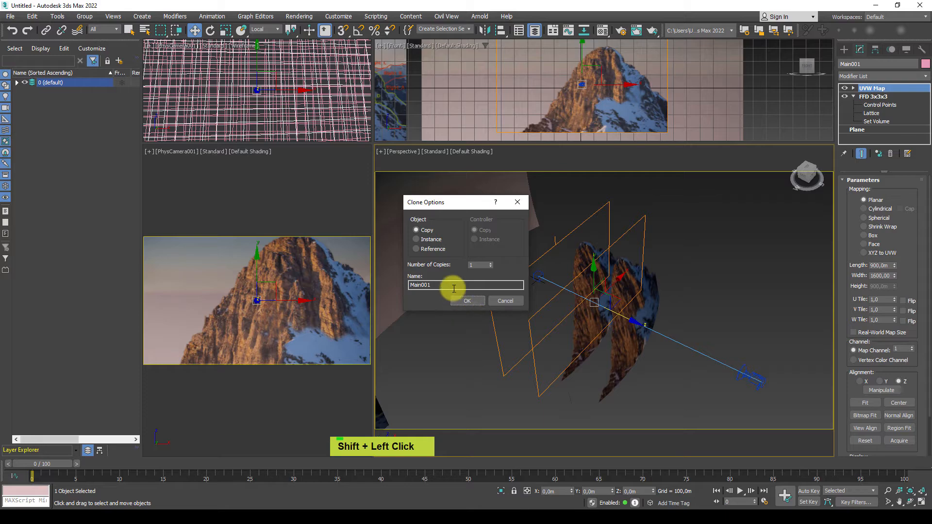
pyautogui.write('Fro')
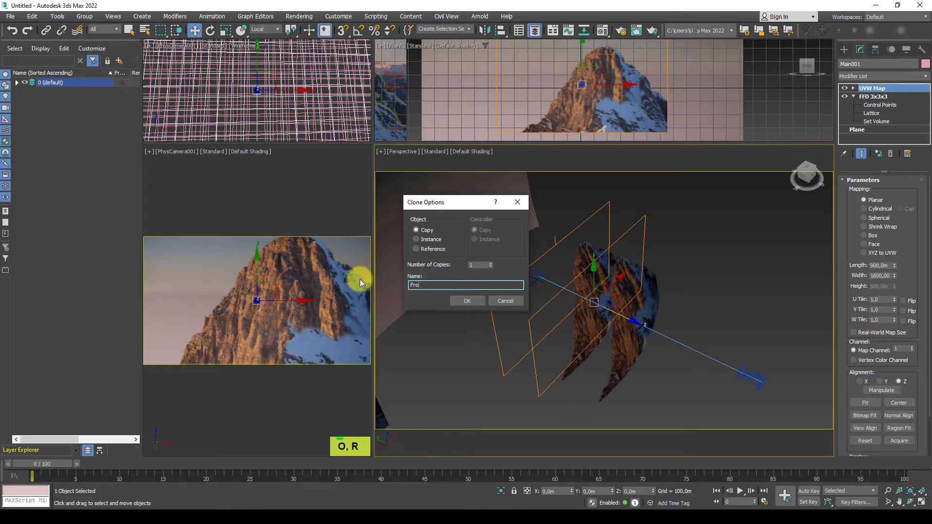
pyautogui.write('nt_A')
pyautogui.press('Return')
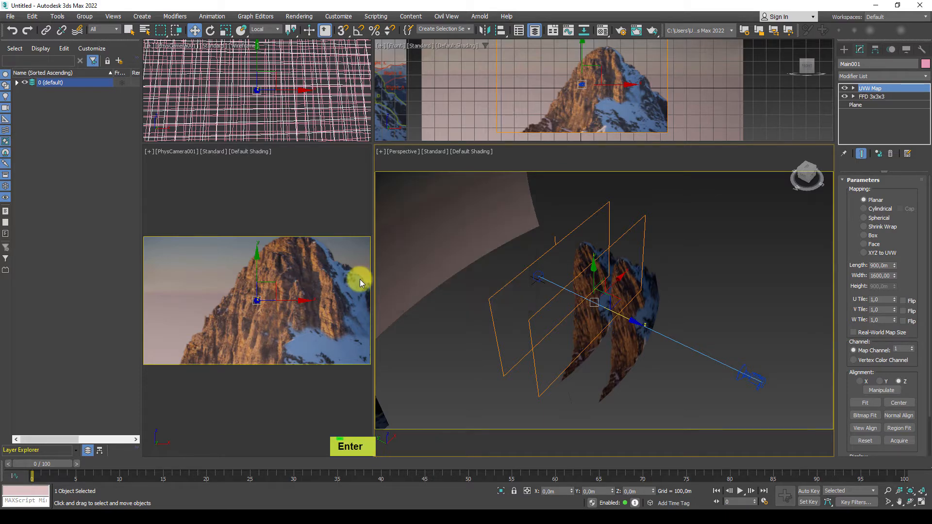
# Copy the Main material into the first unused material sample slot
pyautogui.keyDown('alt'); pyautogui.moveTo(495, 317); pyautogui.dragTo(518, 275, button='middle'); pyautogui.keyUp('alt')
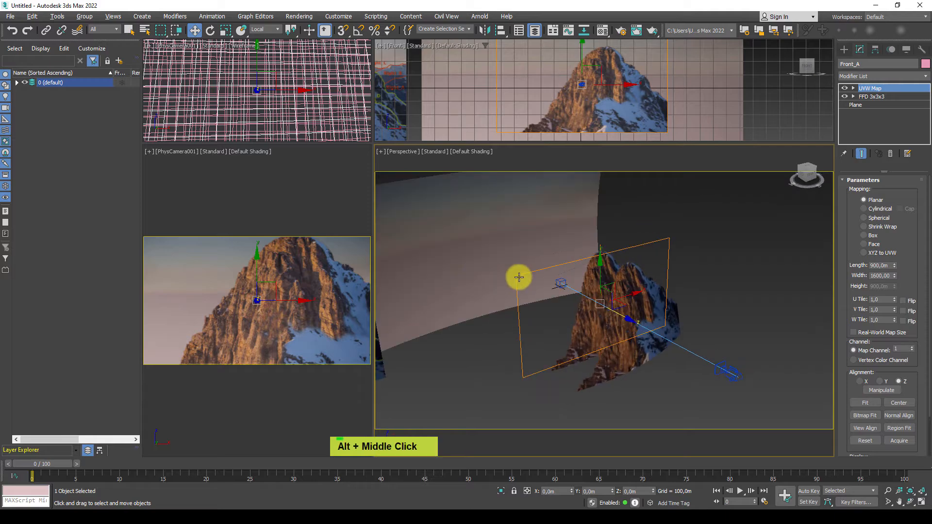
pyautogui.scroll(-3, 495, 285)
pyautogui.press('m')
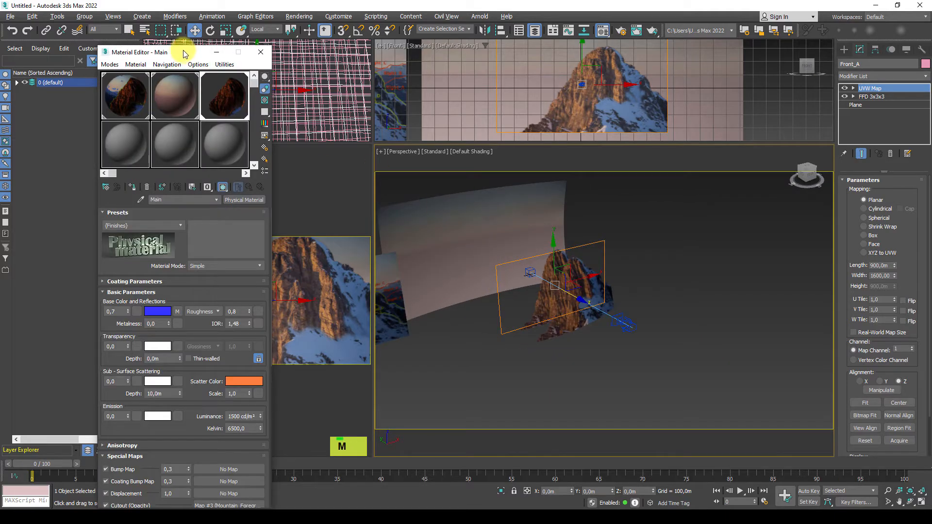
pyautogui.moveTo(183, 52); pyautogui.dragTo(195, 62)
pyautogui.click(149, 207)
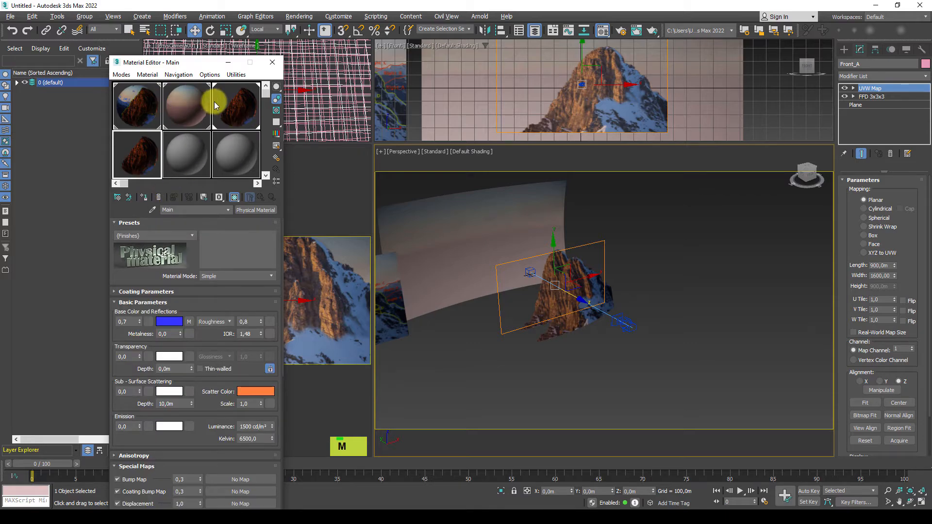
pyautogui.moveTo(215, 106); pyautogui.dragTo(145, 176)
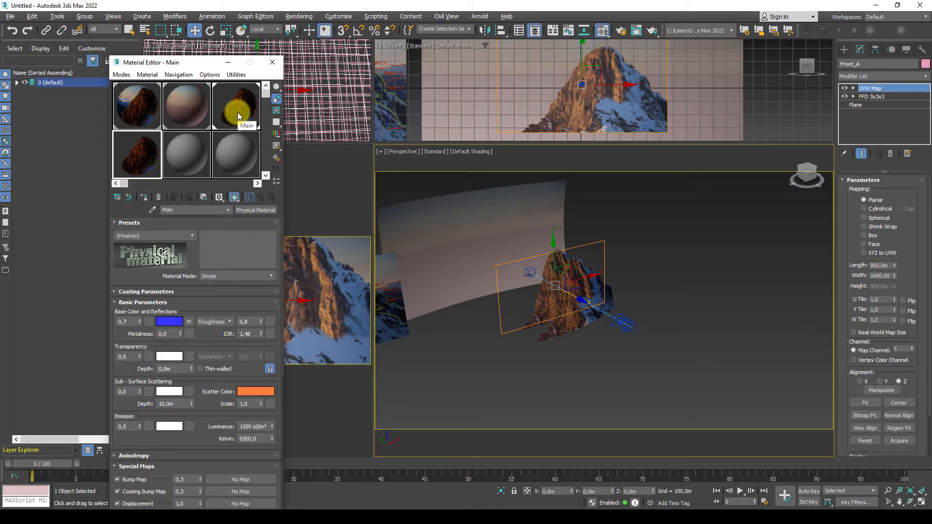
pyautogui.moveTo(124, 186); pyautogui.dragTo(248, 186)
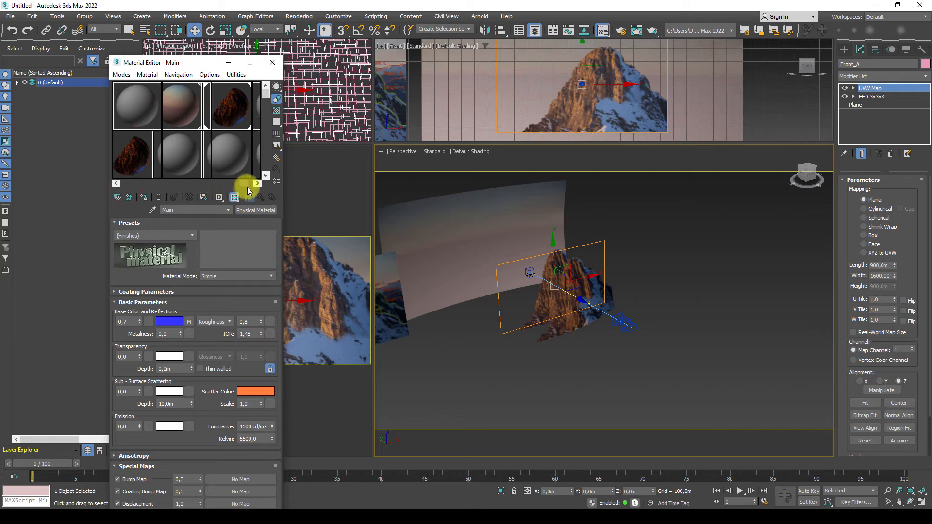
pyautogui.click(152, 184)
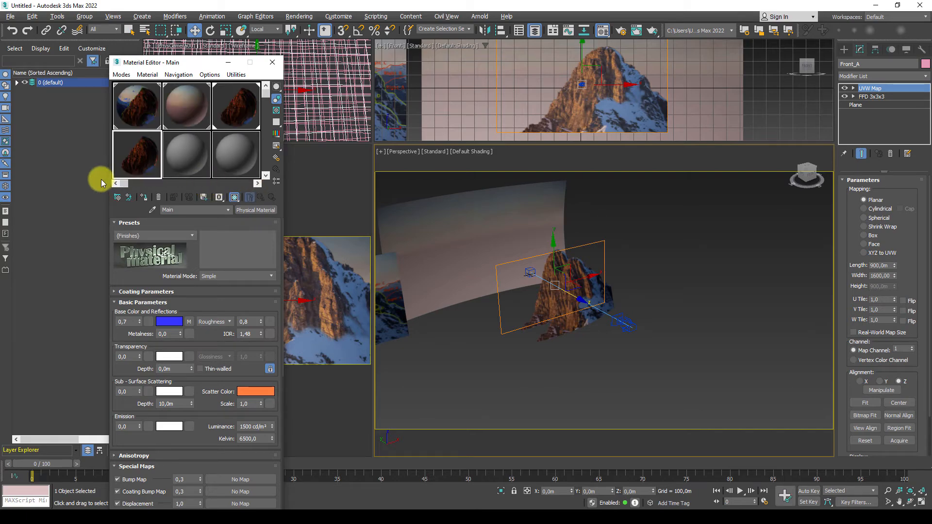
pyautogui.moveTo(268, 91)
pyautogui.mouseDown()
pyautogui.moveTo(267, 163)
pyautogui.moveTo(268, 81)
pyautogui.mouseUp()
# Rename the copied material as Front_A
pyautogui.moveTo(190, 208); pyautogui.dragTo(114, 208)
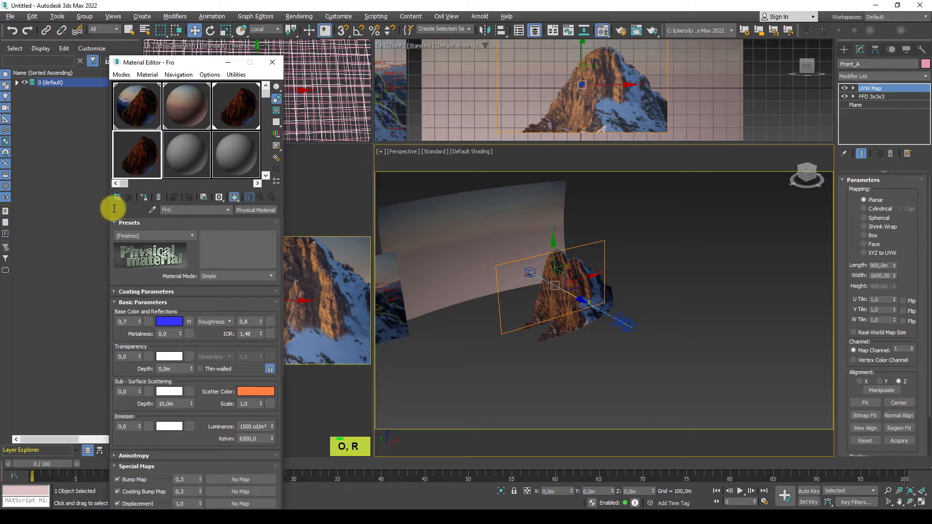
pyautogui.write('Front_A')
pyautogui.press('Return')
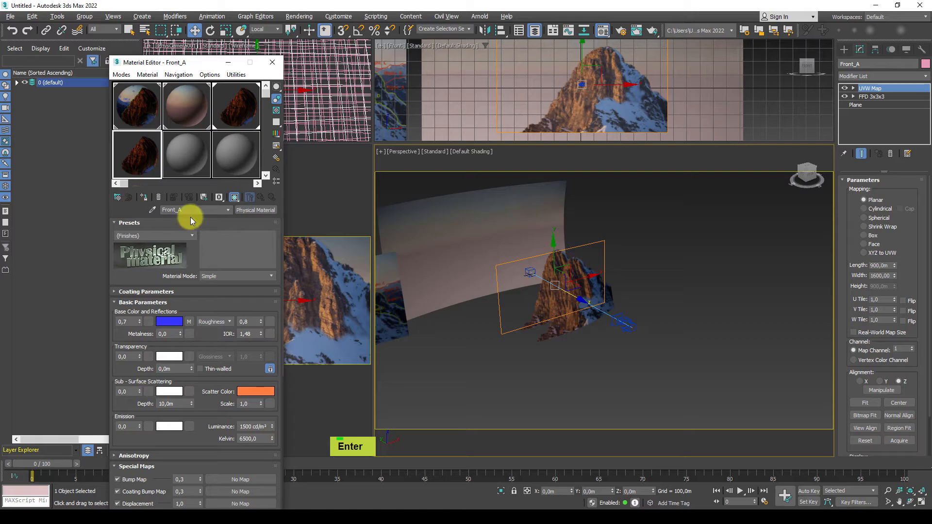
pyautogui.moveTo(186, 63); pyautogui.dragTo(219, 44)
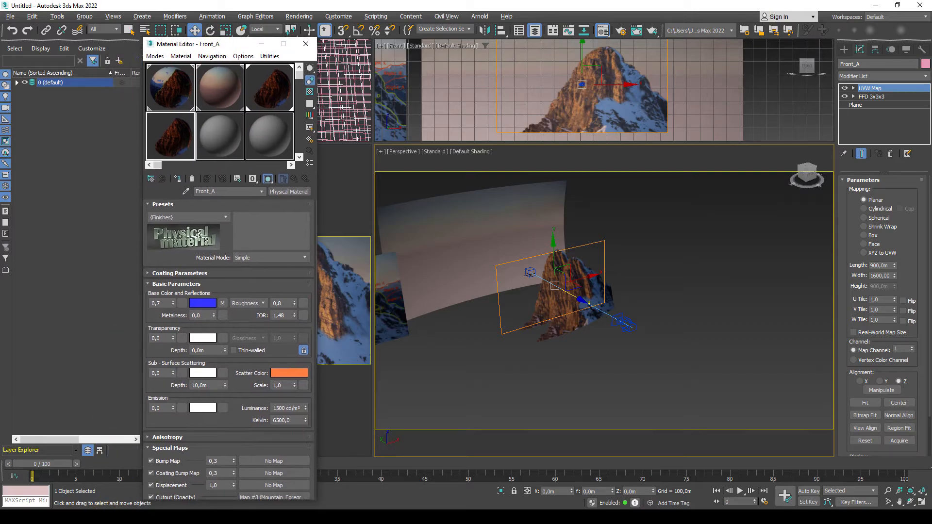
# Replace the Front_A material's base color bitmap with Mountain_Foreground_Front_A_Color.jpg
pyautogui.click(136, 518)
pyautogui.click(90, 458)
pyautogui.keyDown('alt'); pyautogui.moveTo(522, 341); pyautogui.dragTo(541, 340, button='middle'); pyautogui.keyUp('alt')
pyautogui.scroll(2, 541, 334)
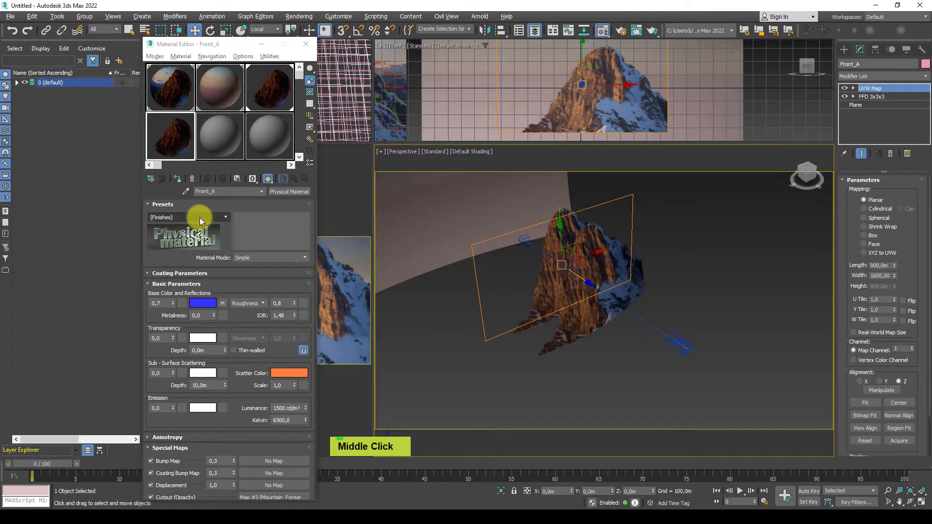
pyautogui.click(223, 304)
pyautogui.doubleClick(241, 326)
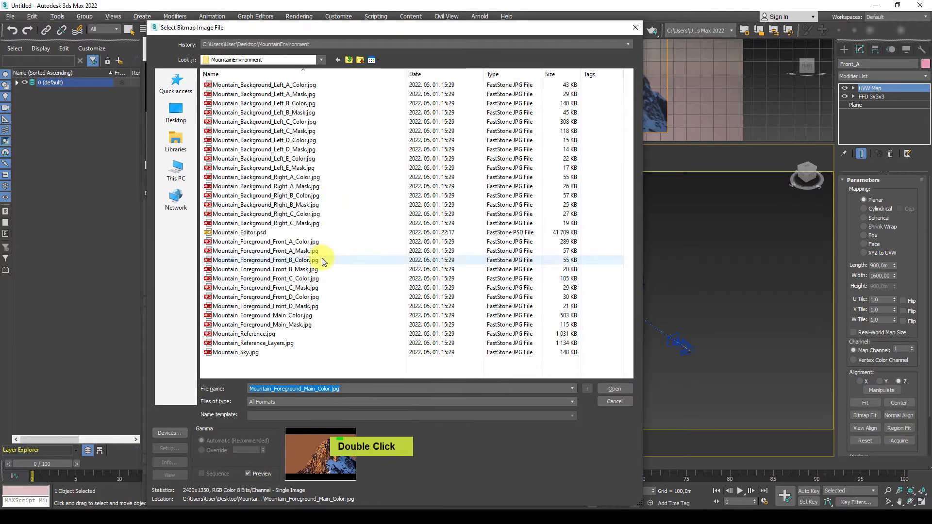
pyautogui.click(613, 388)
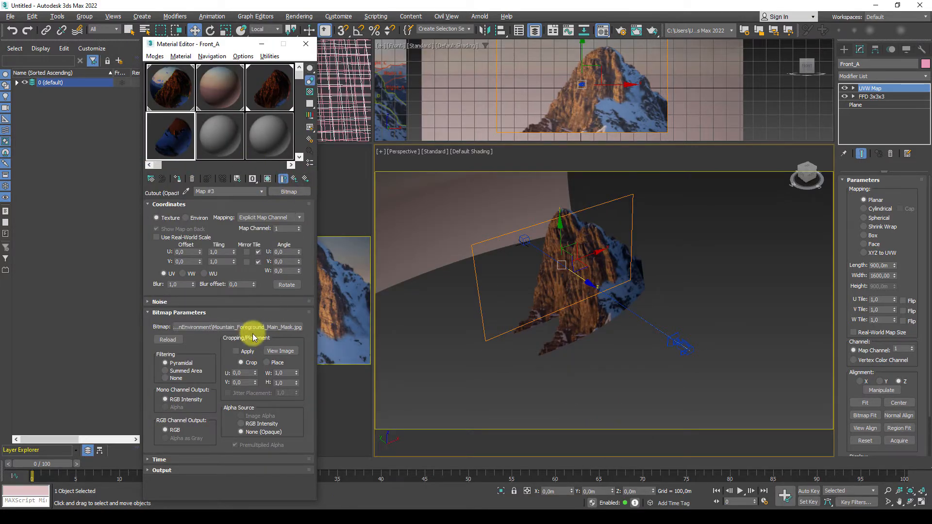
# Replace the Front_A material's cutout bitmap with Mountain_Foreground_Front_A_Mask.jpg and assign the material to the Front_A plane
pyautogui.click(282, 327)
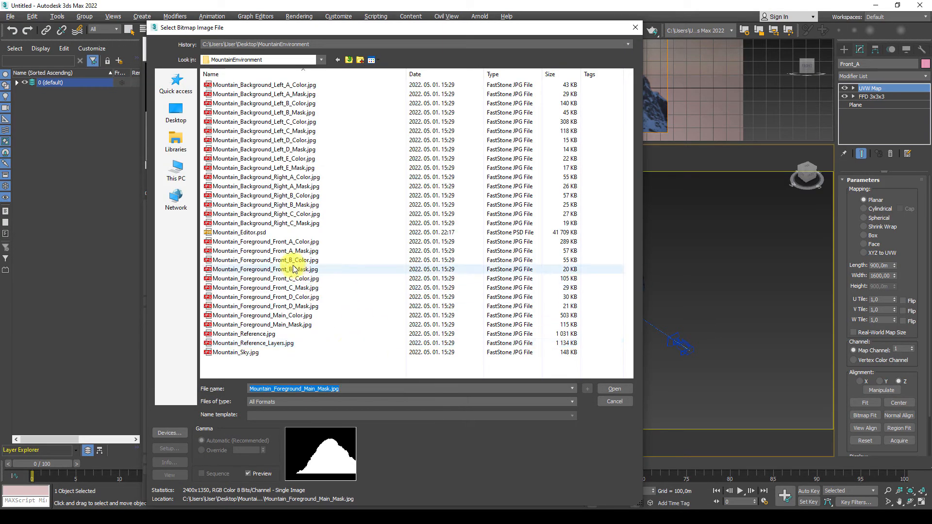
pyautogui.click(298, 250)
pyautogui.click(612, 389)
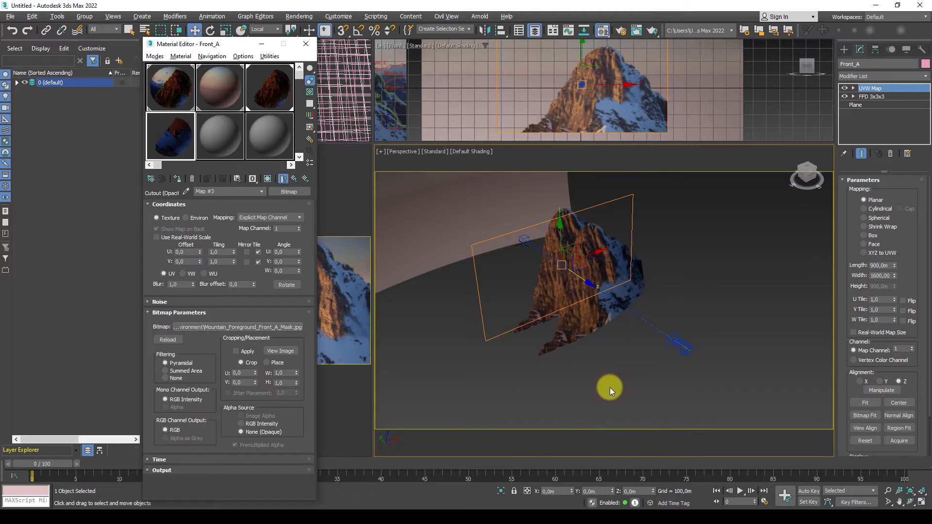
pyautogui.press('F4')
pyautogui.click(177, 185)
pyautogui.press('F4')
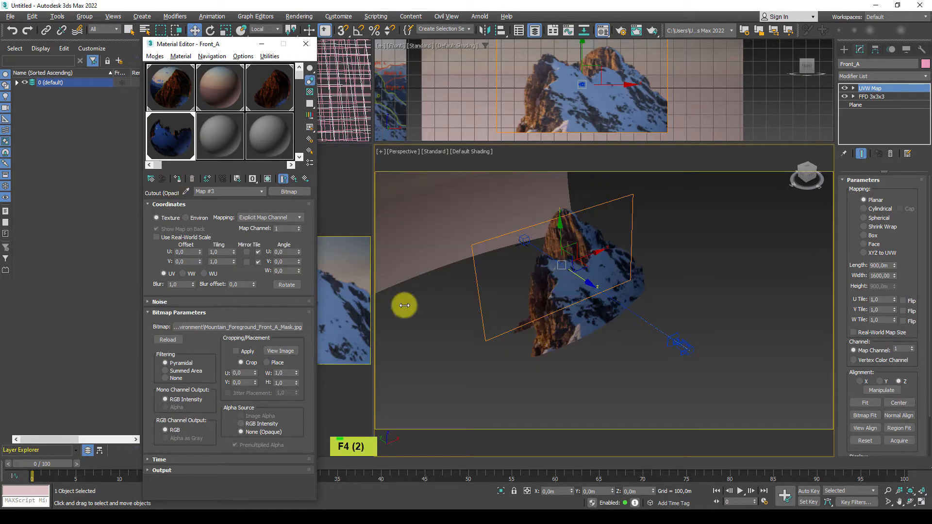
# Close the Material Editor and move the Front_A plane sideways and down toward the mountain's lower snowy side
pyautogui.keyDown('alt'); pyautogui.moveTo(639, 369); pyautogui.dragTo(621, 358, button='middle'); pyautogui.keyUp('alt')
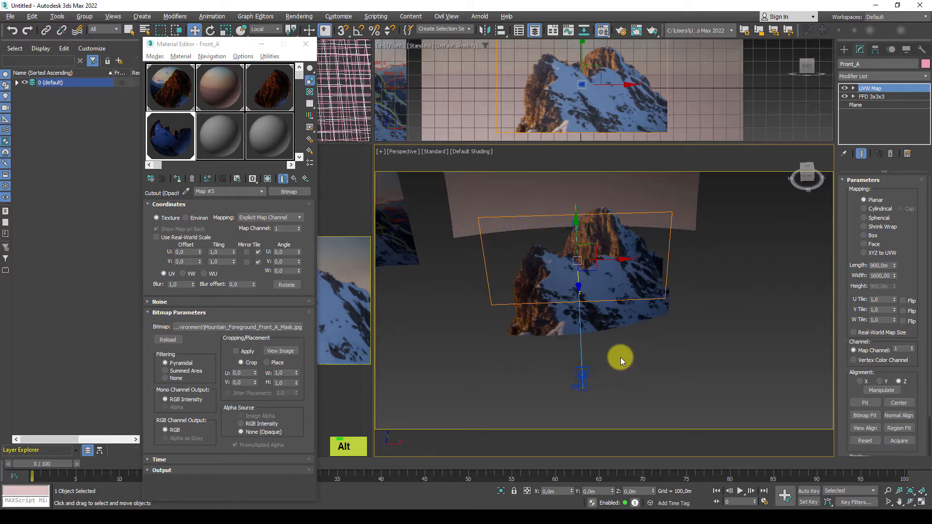
pyautogui.doubleClick(620, 322)
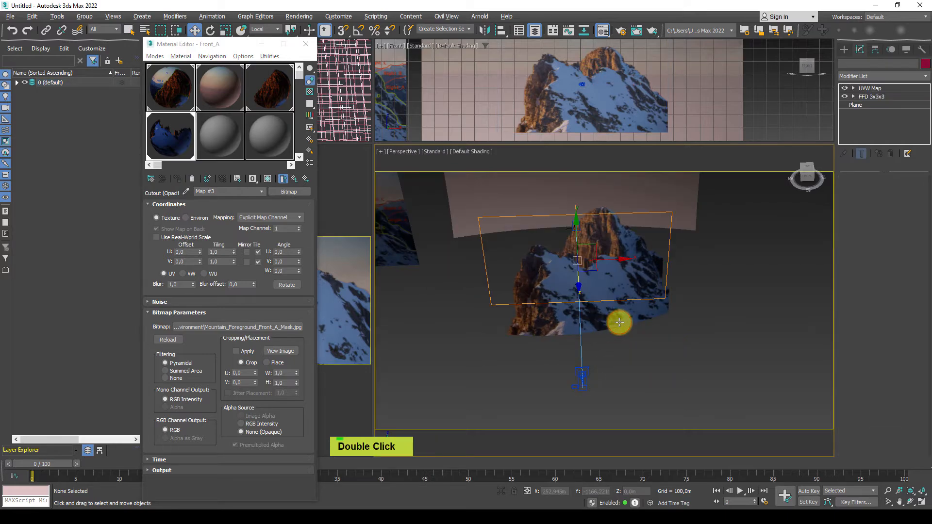
pyautogui.click(225, 49)
pyautogui.moveTo(225, 49); pyautogui.dragTo(206, 120)
pyautogui.click(226, 113)
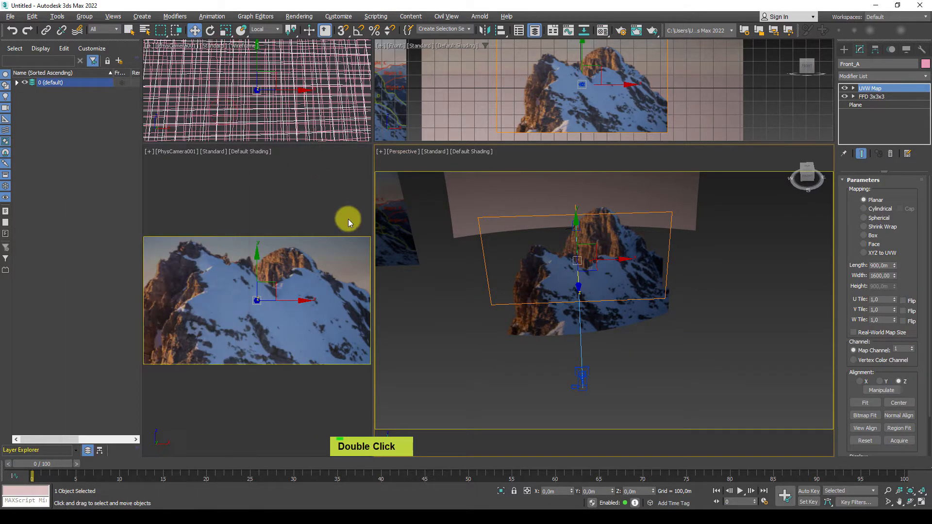
pyautogui.moveTo(593, 246); pyautogui.dragTo(622, 260)
pyautogui.keyDown('alt'); pyautogui.moveTo(630, 316); pyautogui.dragTo(619, 296, button='middle'); pyautogui.keyUp('alt')
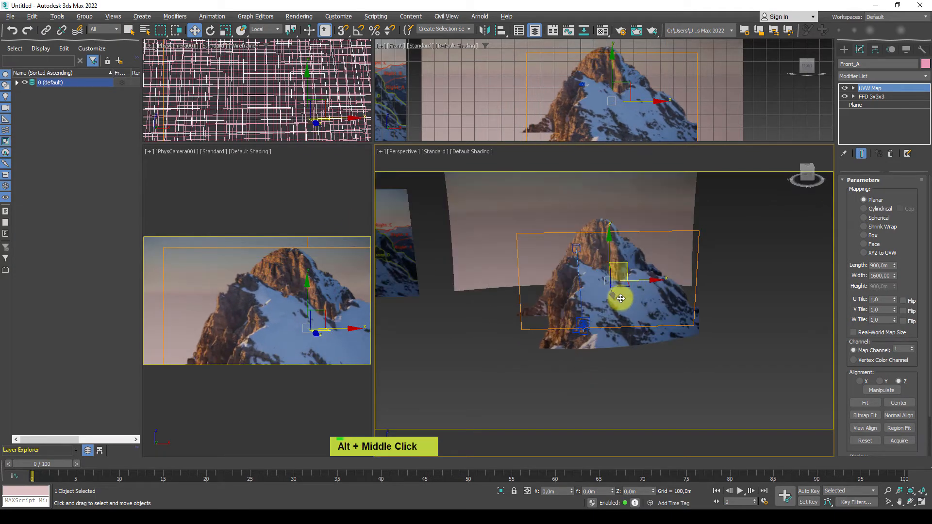
# Scale the Front_A plane down uniformly to about 39 percent so it covers the mountain's lower snowy flank
pyautogui.press('r')
pyautogui.moveTo(608, 281); pyautogui.dragTo(613, 326)
pyautogui.keyDown('alt'); pyautogui.moveTo(614, 327); pyautogui.dragTo(648, 356, button='middle'); pyautogui.keyUp('alt')
pyautogui.scroll(2, 624, 301)
pyautogui.keyDown('alt'); pyautogui.moveTo(624, 301); pyautogui.dragTo(566, 290, button='middle'); pyautogui.keyUp('alt')
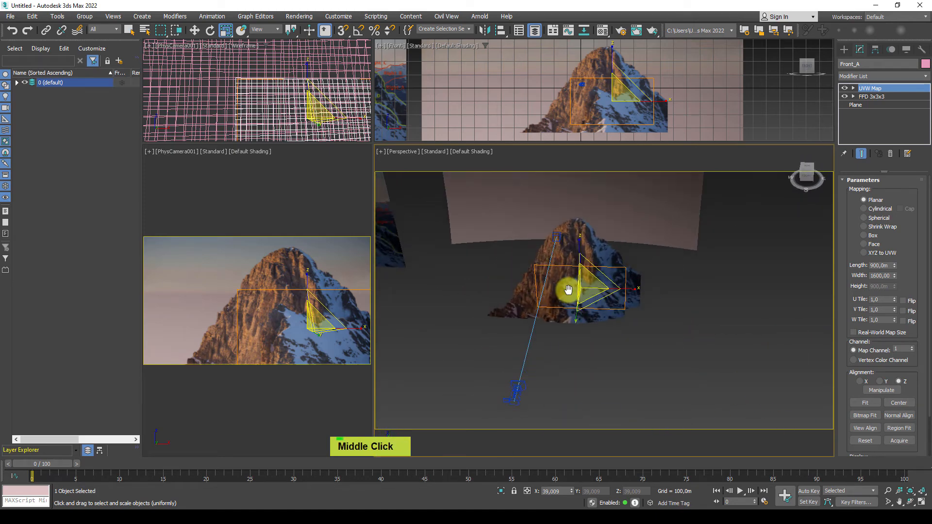
pyautogui.scroll(2, 381, 343)
pyautogui.moveTo(593, 324)
pyautogui.mouseDown(button='middle')
pyautogui.moveTo(580, 331)
pyautogui.moveTo(587, 313)
pyautogui.mouseUp(button='middle')
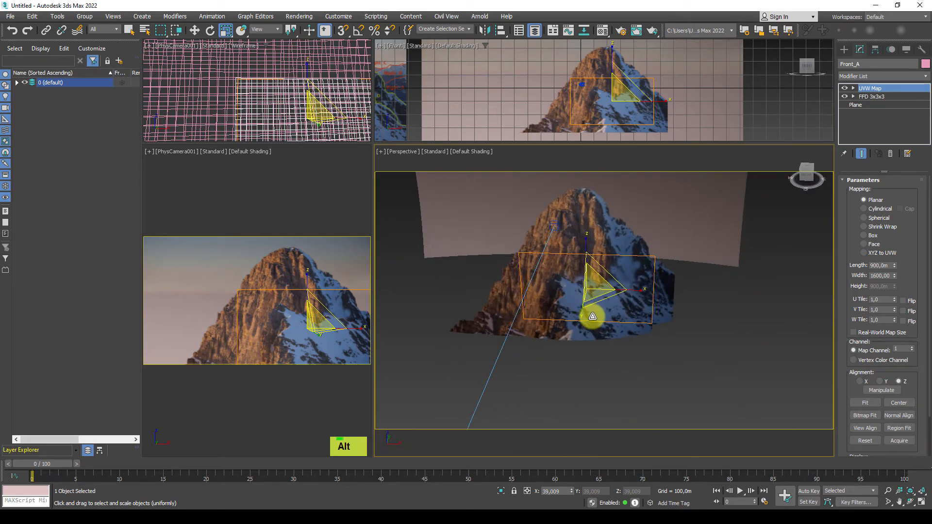
pyautogui.moveTo(589, 362)
pyautogui.keyDown('alt'); pyautogui.mouseDown(button='middle')
pyautogui.moveTo(626, 366)
pyautogui.moveTo(602, 350)
pyautogui.mouseUp(button='middle'); pyautogui.keyUp('alt')
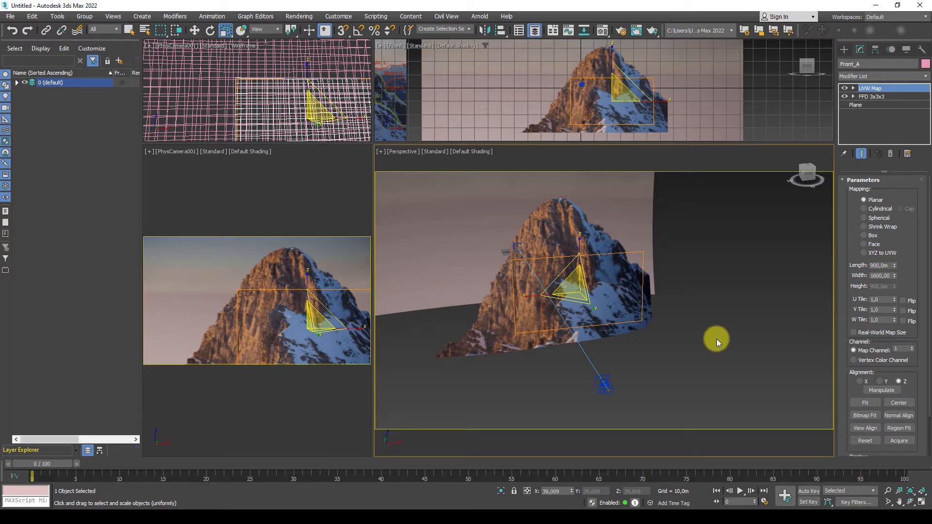
pyautogui.keyDown('alt'); pyautogui.moveTo(680, 357); pyautogui.dragTo(717, 339, button='middle'); pyautogui.keyUp('alt')
# Raise the Front_A plane about 48.7 m along its local Y axis
pyautogui.press('w')
pyautogui.moveTo(575, 298); pyautogui.dragTo(581, 253)
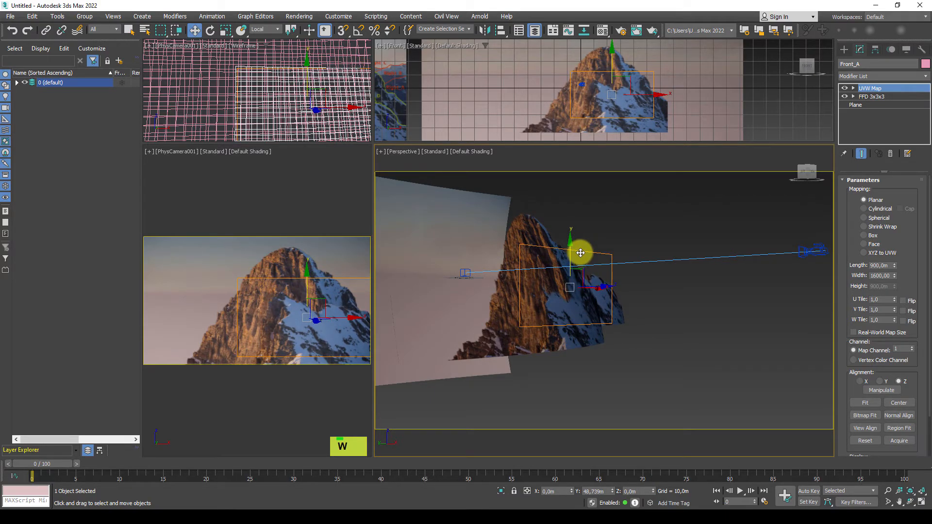
pyautogui.keyDown('alt'); pyautogui.moveTo(581, 253); pyautogui.dragTo(562, 306, button='middle'); pyautogui.keyUp('alt')
pyautogui.keyDown('alt'); pyautogui.moveTo(659, 325); pyautogui.dragTo(624, 307, button='middle'); pyautogui.keyUp('alt')
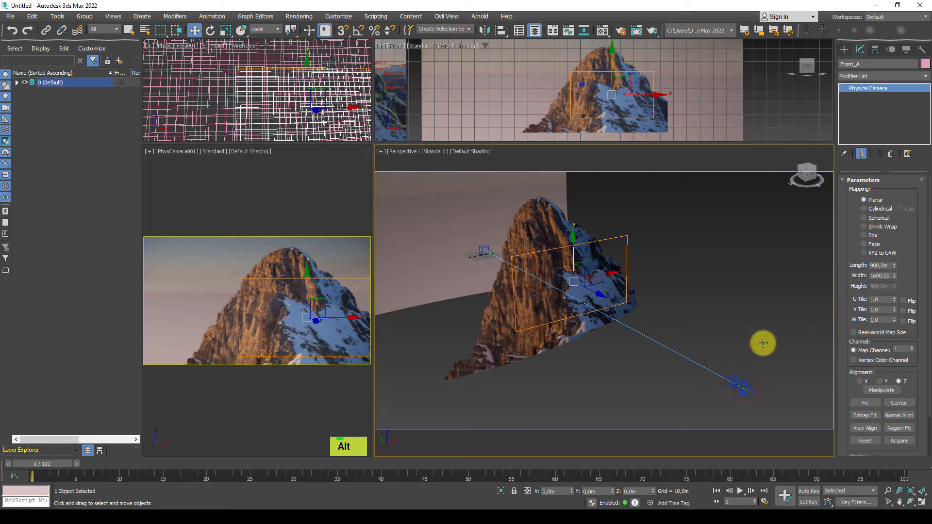
# Show the large viewport through PhysCamera001 and set the animation's end time to frame 60
pyautogui.press('c')
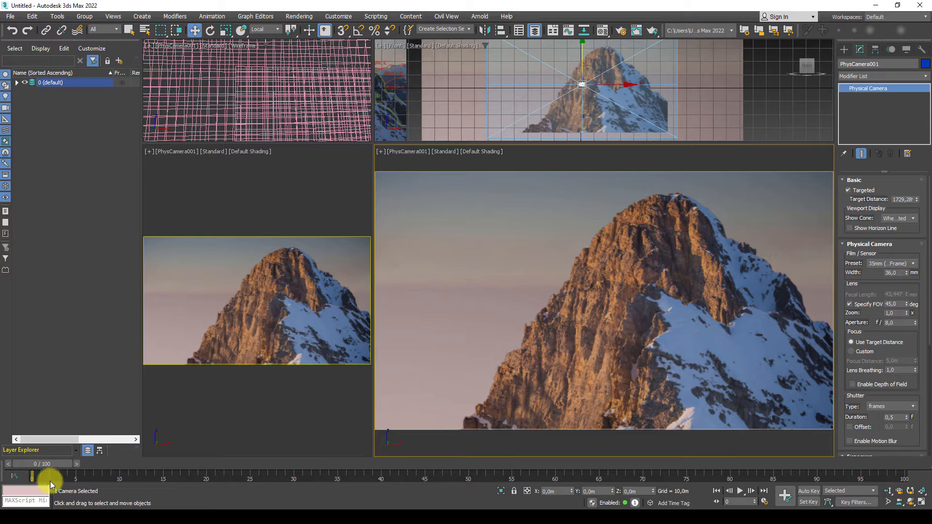
pyautogui.click(765, 502)
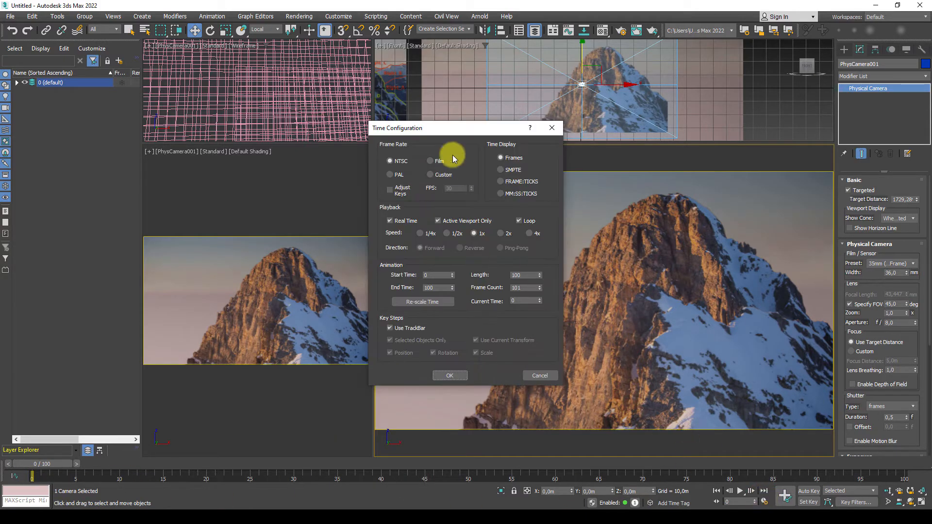
pyautogui.moveTo(444, 133); pyautogui.dragTo(471, 126)
pyautogui.doubleClick(461, 281)
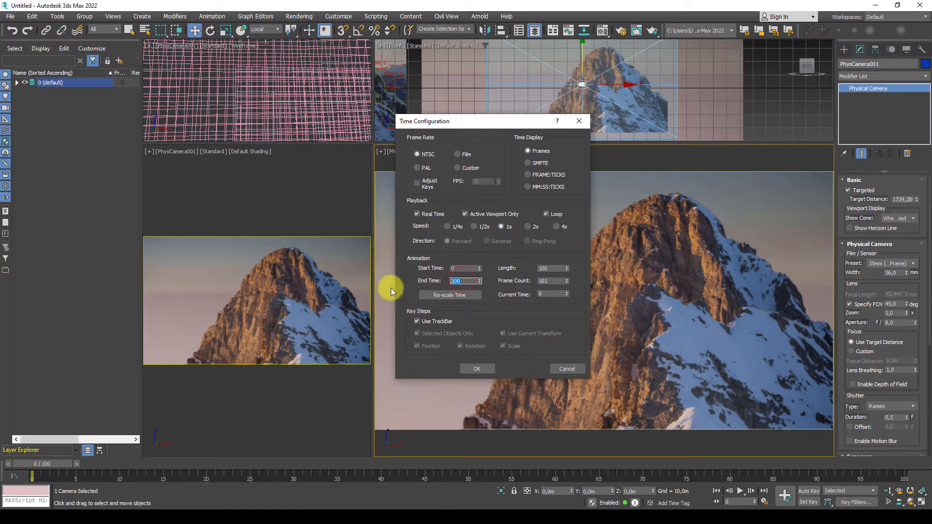
pyautogui.write('60')
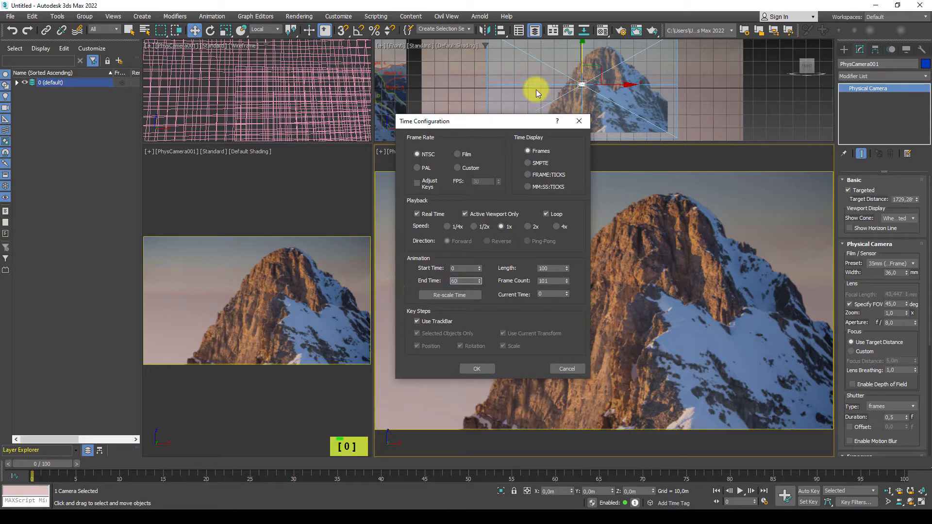
pyautogui.moveTo(497, 124); pyautogui.dragTo(502, 83)
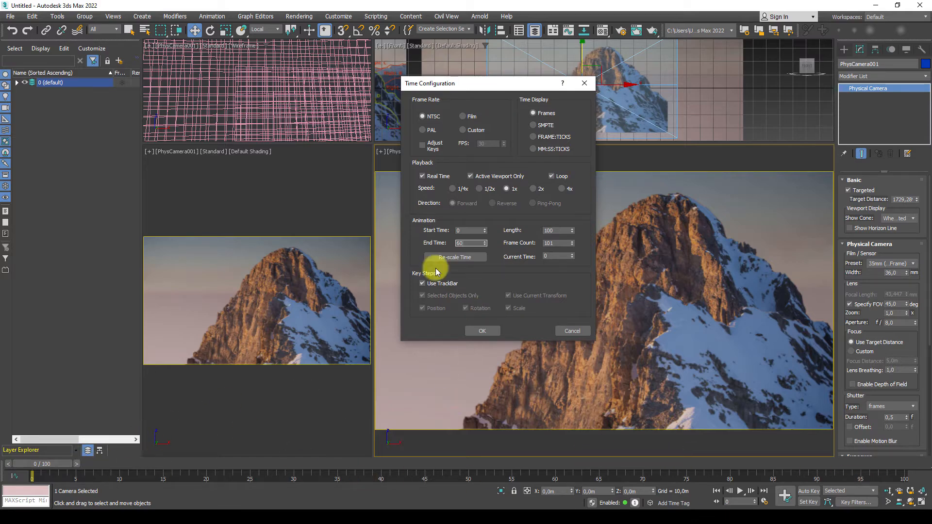
pyautogui.moveTo(504, 86); pyautogui.dragTo(498, 90)
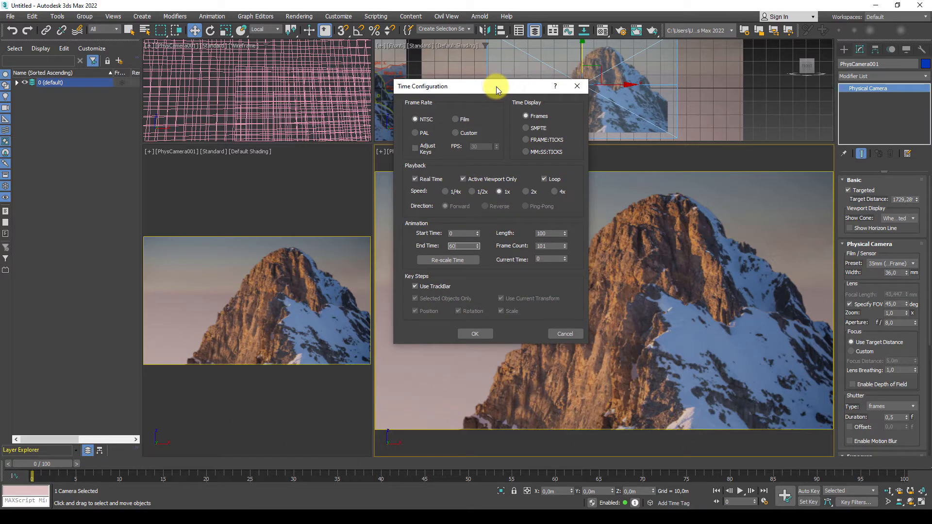
pyautogui.click(475, 334)
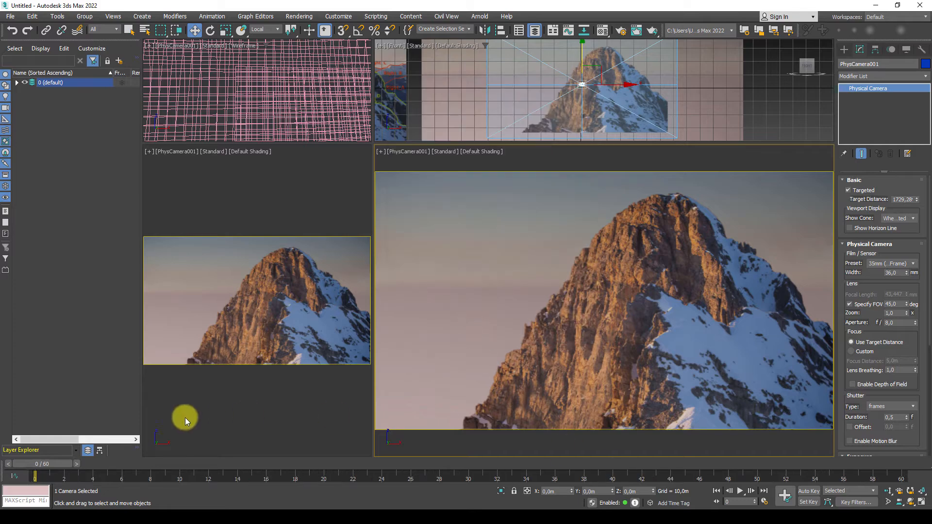
# Keep the timeline at frame 0, enable Auto Key, and return the large viewport to a perspective view of the camera
pyautogui.moveTo(877, 467); pyautogui.dragTo(10, 462)
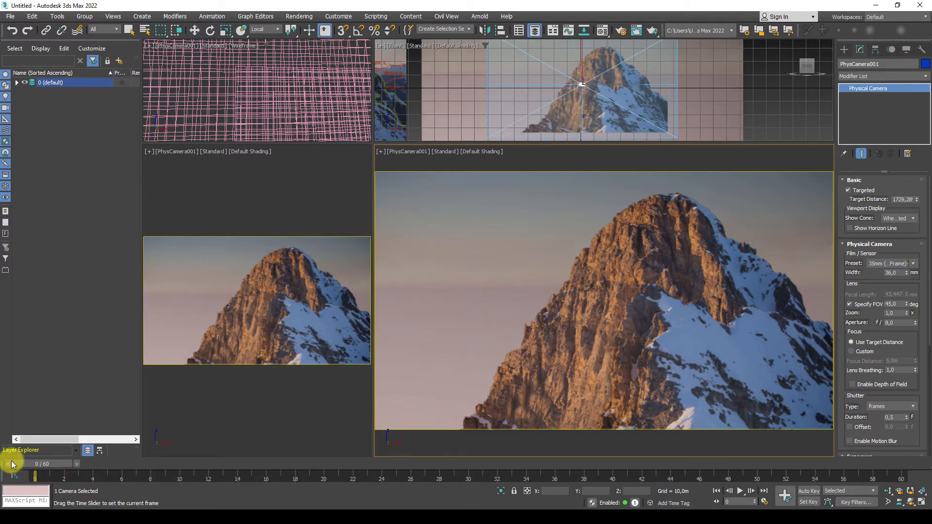
pyautogui.press('w')
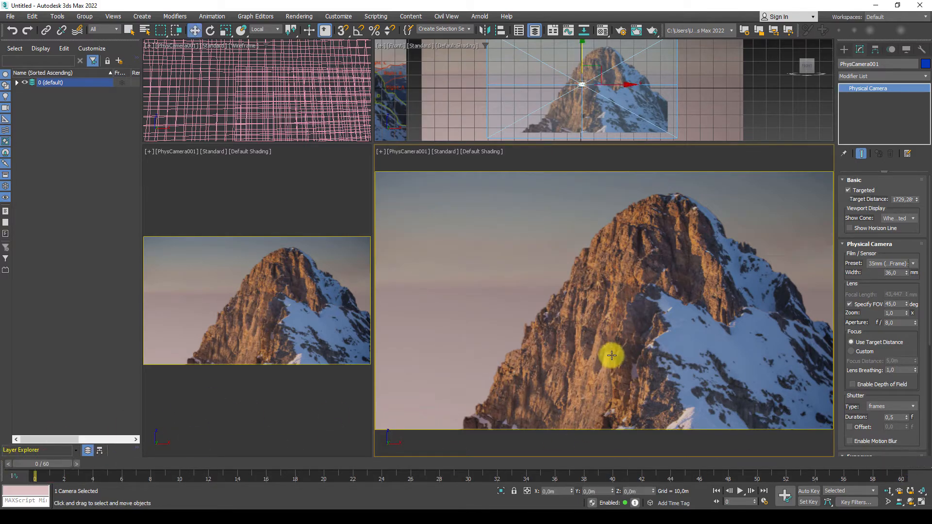
pyautogui.press('n')
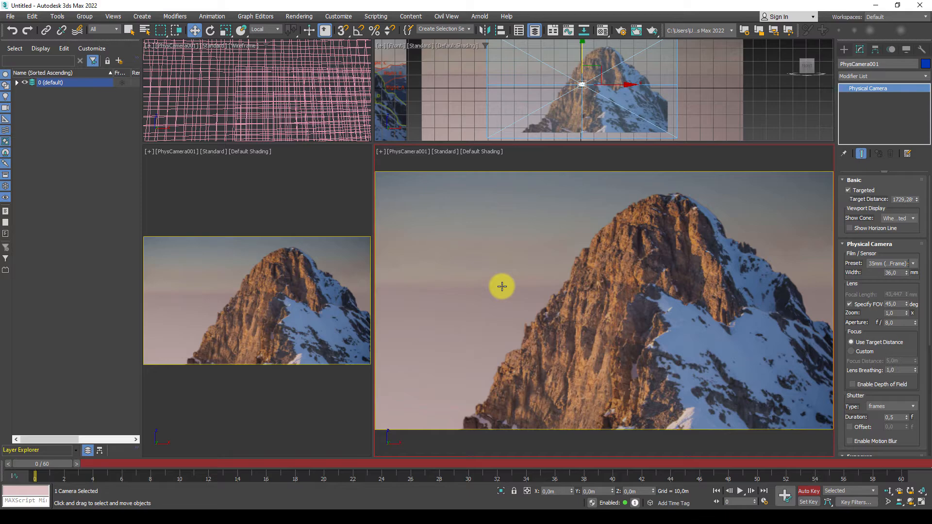
pyautogui.press('p')
pyautogui.moveTo(538, 285); pyautogui.dragTo(627, 344, button='middle')
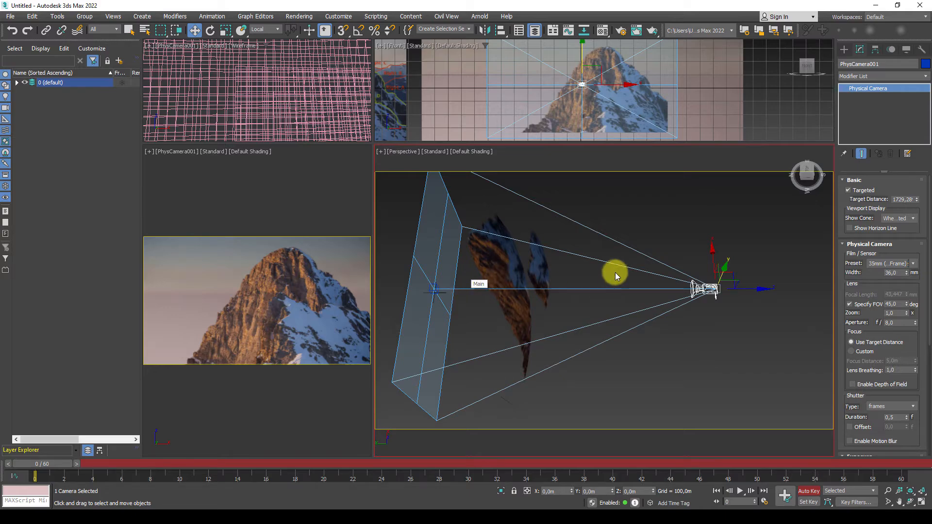
# With Auto Key off, shorten PhysCamera001's target distance to about 1365.44 and show the camera view in the large viewport
pyautogui.press('n')
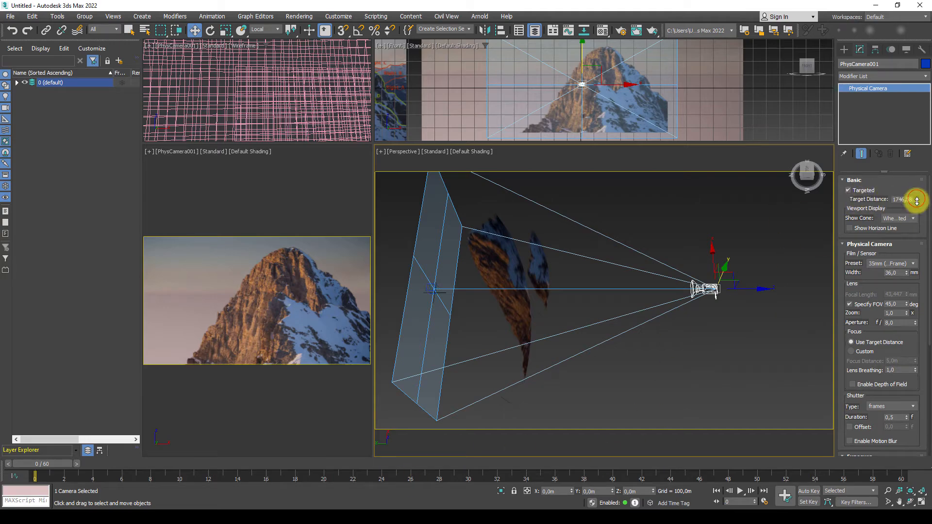
pyautogui.moveTo(917, 202); pyautogui.dragTo(920, 207)
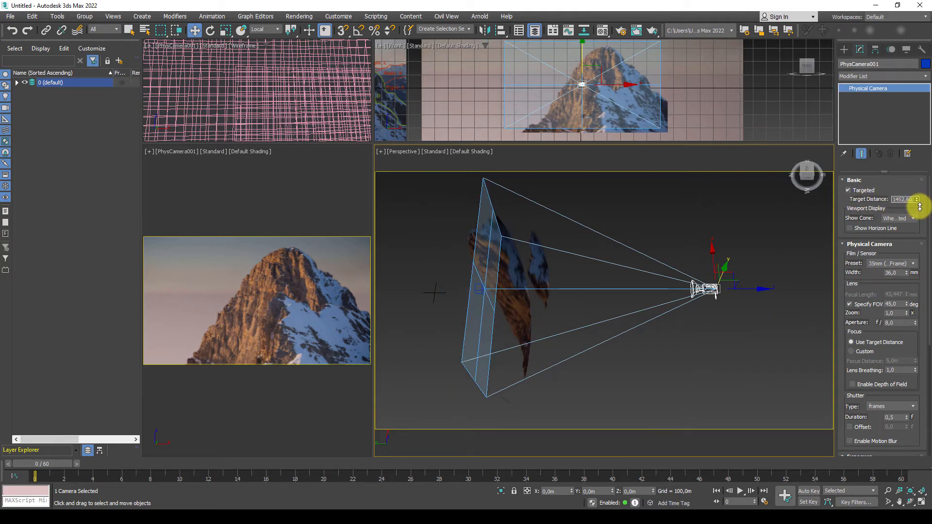
pyautogui.keyDown('alt'); pyautogui.moveTo(574, 278); pyautogui.dragTo(721, 255, button='middle'); pyautogui.keyUp('alt')
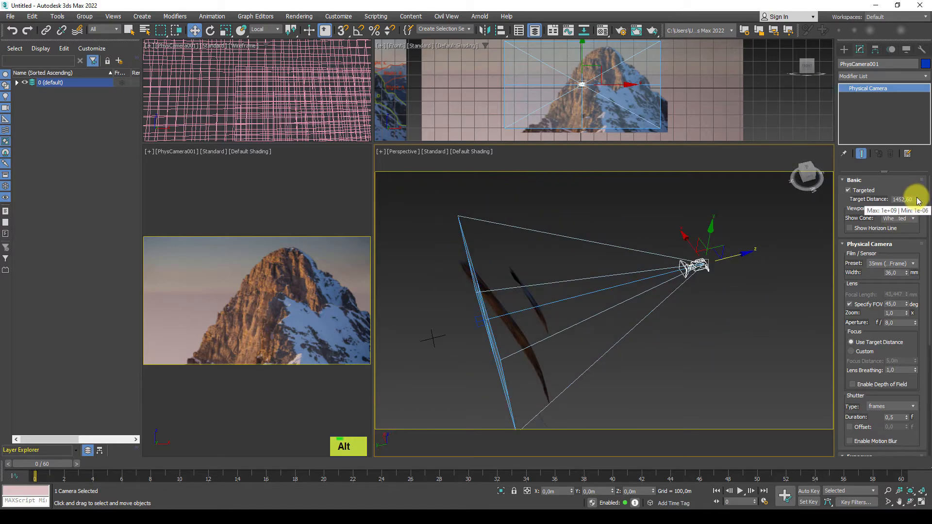
pyautogui.moveTo(918, 200)
pyautogui.mouseDown()
pyautogui.moveTo(916, 192)
pyautogui.moveTo(926, 201)
pyautogui.mouseUp()
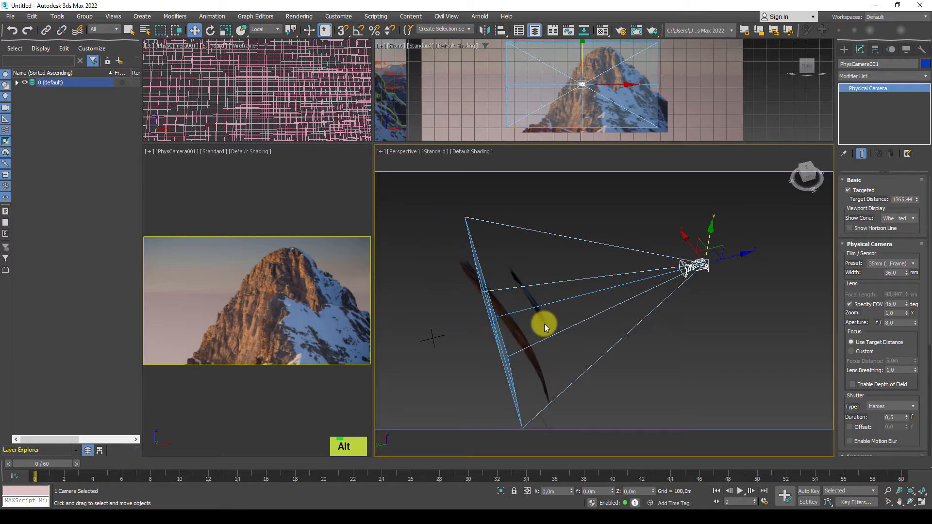
pyautogui.press('c')
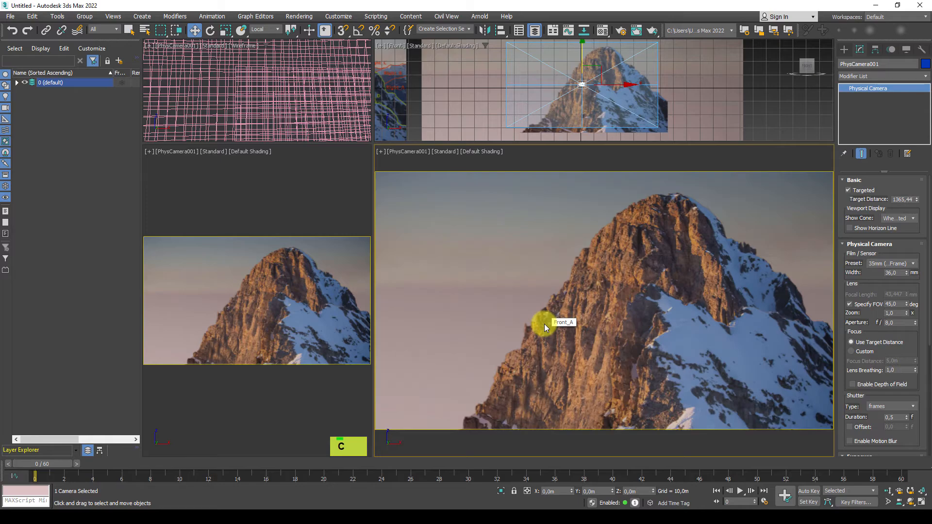
# With Auto Key on at frame 60, keyframe PhysCamera001 by orbiting it slightly and dollying it in toward the mountain
pyautogui.press('n')
pyautogui.moveTo(54, 469); pyautogui.dragTo(909, 474)
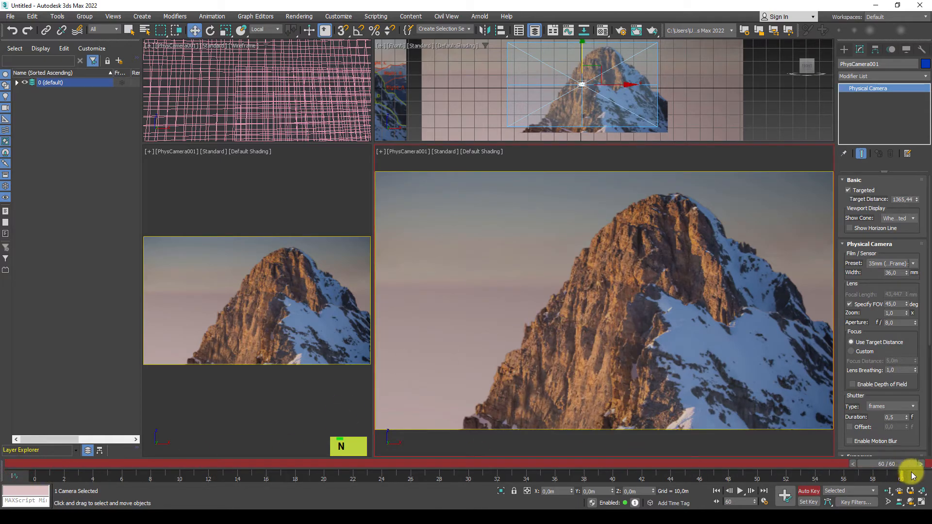
pyautogui.click(911, 504)
pyautogui.moveTo(650, 304); pyautogui.dragTo(657, 286)
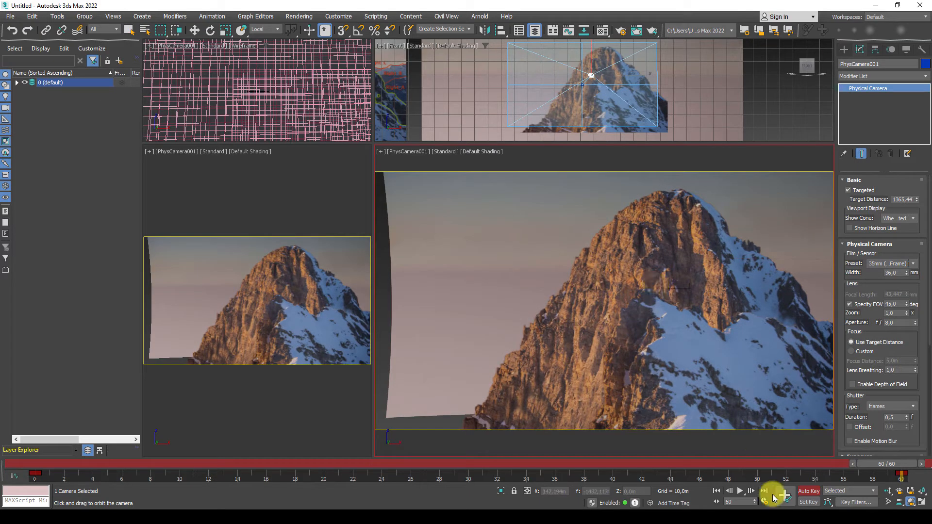
pyautogui.click(888, 491)
pyautogui.moveTo(697, 292); pyautogui.dragTo(696, 280)
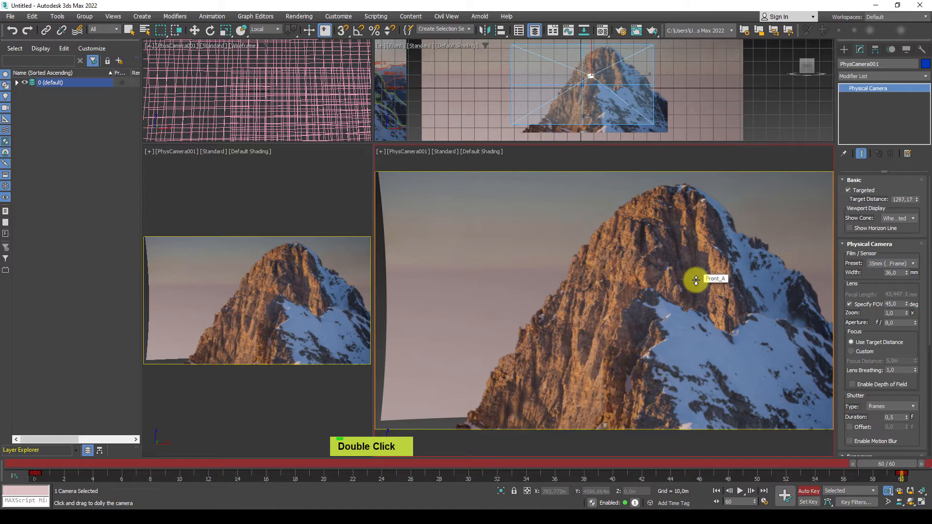
pyautogui.rightClick(696, 280)
# Play back the camera animation from frame 0 several times to check the parallax between the mountain layers
pyautogui.moveTo(879, 464); pyautogui.dragTo(8, 404)
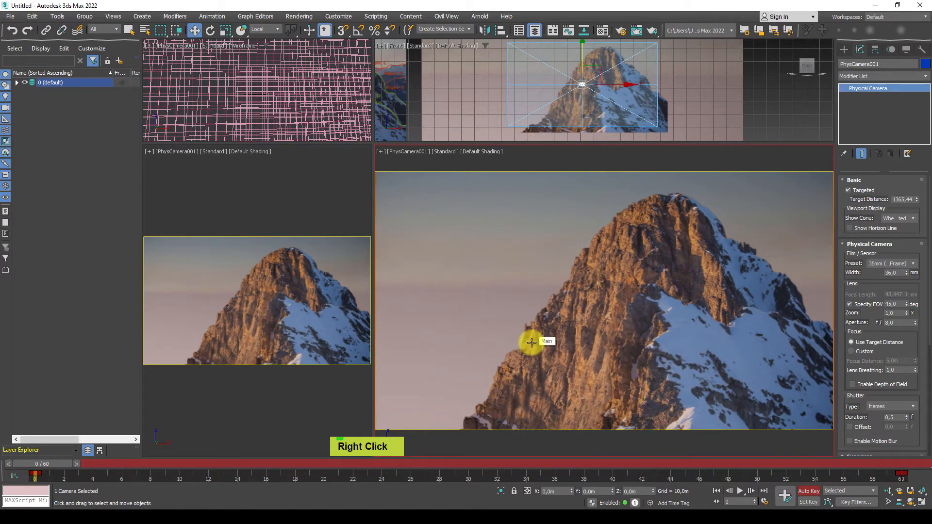
pyautogui.press('ü')
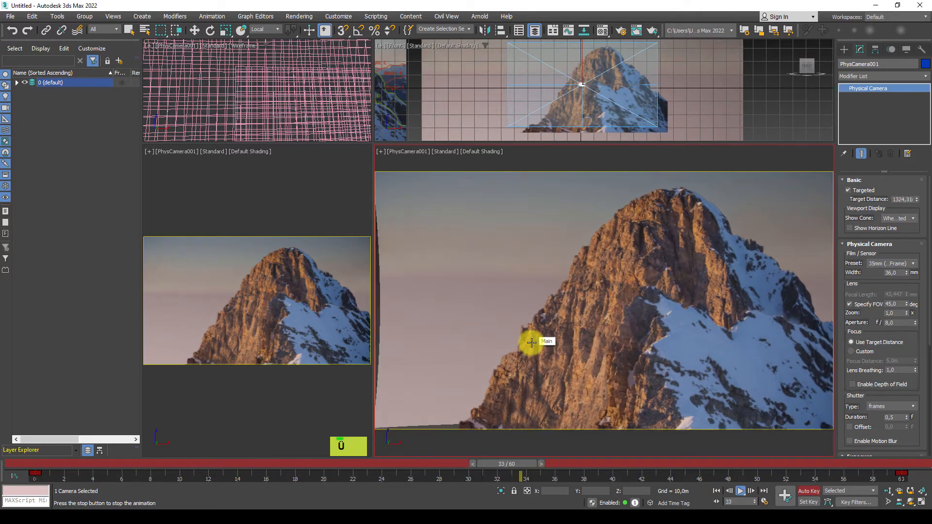
pyautogui.press('ü')
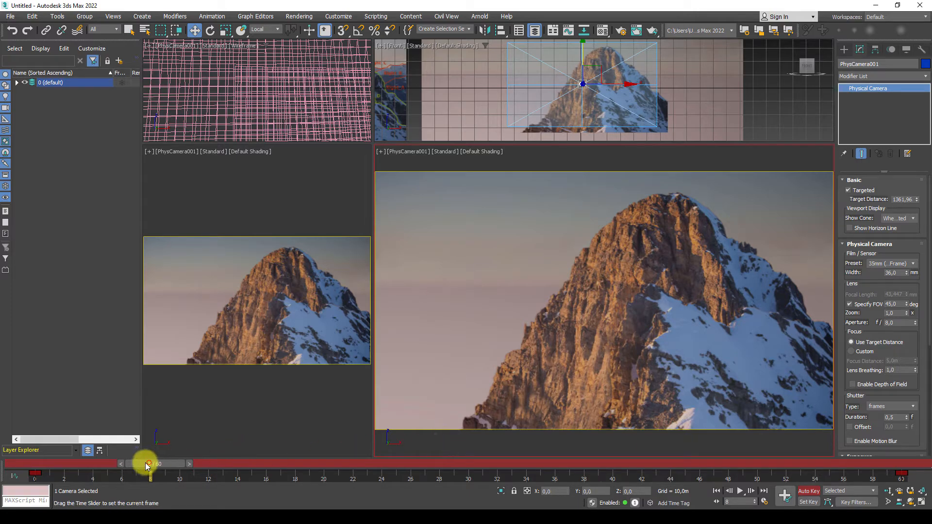
pyautogui.moveTo(145, 464); pyautogui.dragTo(7, 381)
pyautogui.press('w')
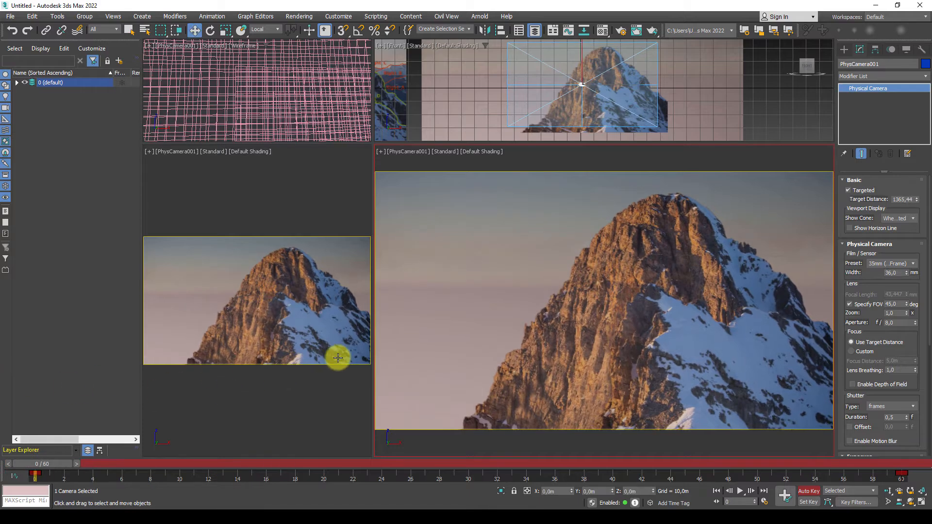
pyautogui.press('udiaeresis')
pyautogui.press('udiaeresis')
pyautogui.press('udiaeresis')
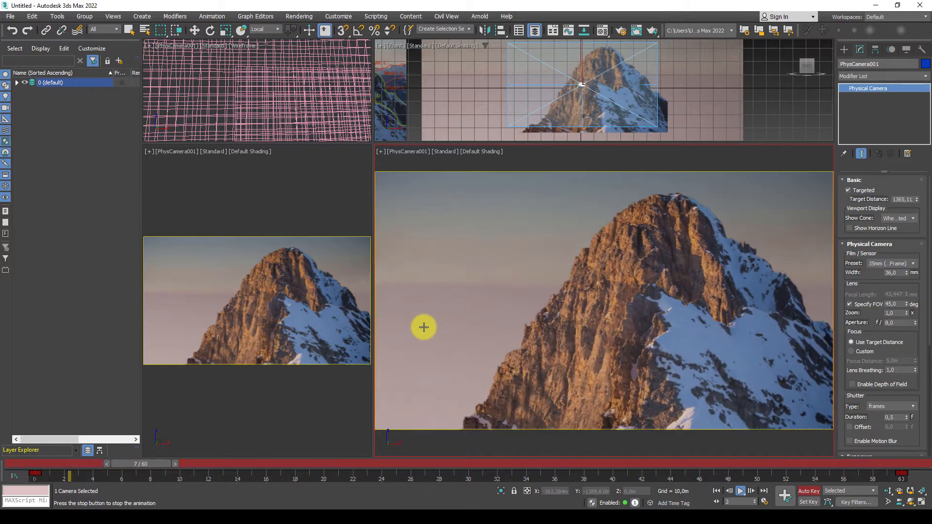
pyautogui.press('udiaeresis')
# Go to frame 60, turn Auto Key off, and try a slight shift of the Main plane before undoing it
pyautogui.moveTo(208, 462); pyautogui.dragTo(901, 465)
pyautogui.click(484, 231)
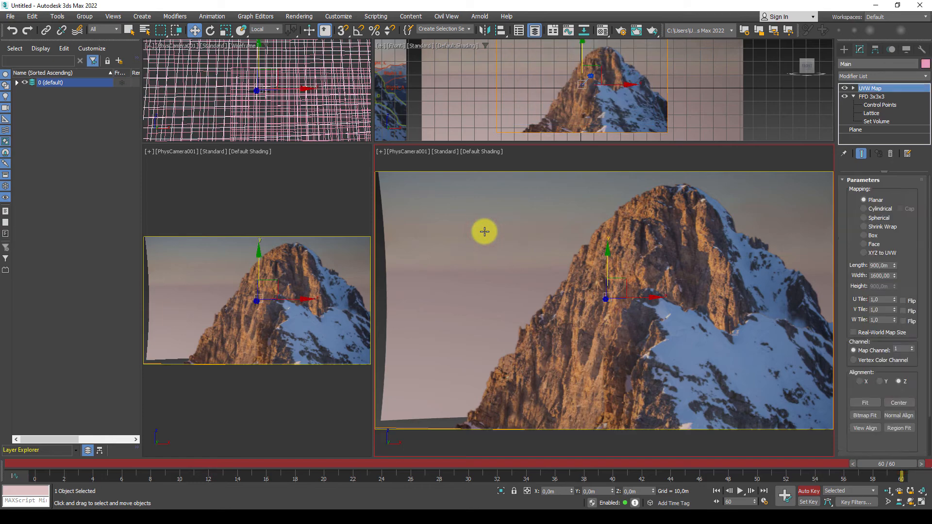
pyautogui.press('n')
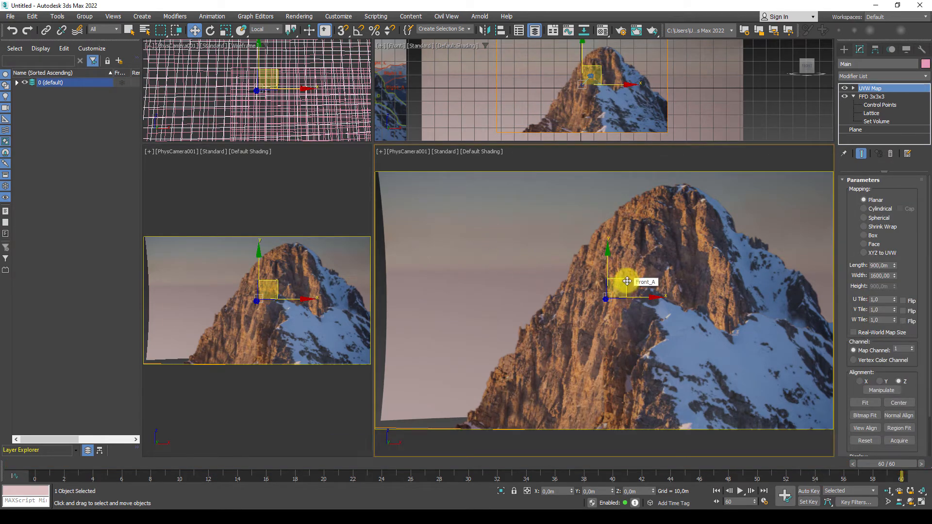
pyautogui.moveTo(627, 281); pyautogui.dragTo(623, 283)
pyautogui.hotkey('ctrl', 'z')
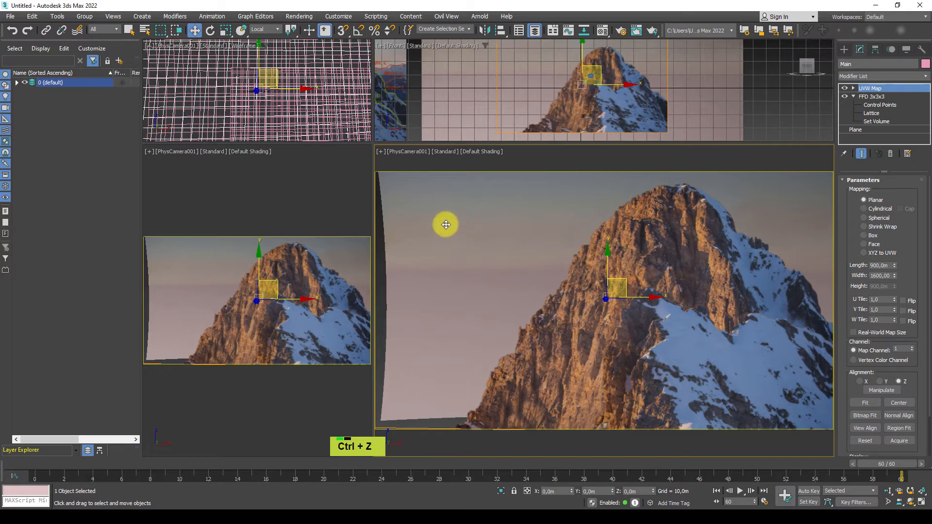
# Check the planes with edged faces shown briefly, and select the Sky plane from the default layer
pyautogui.press('F4')
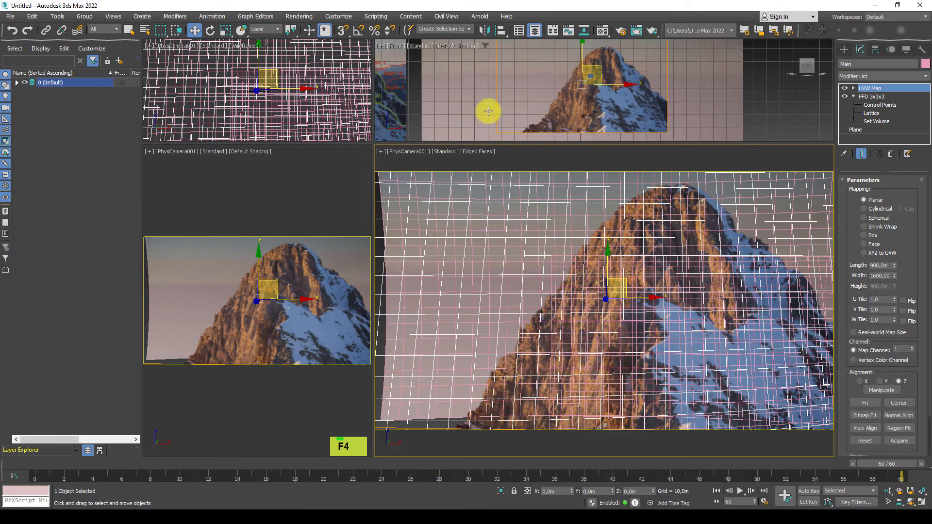
pyautogui.click(18, 84)
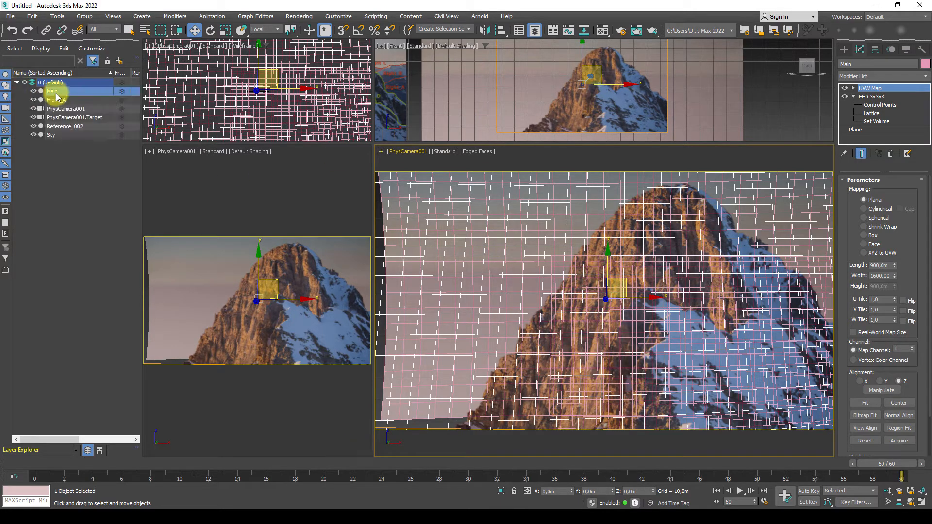
pyautogui.click(51, 136)
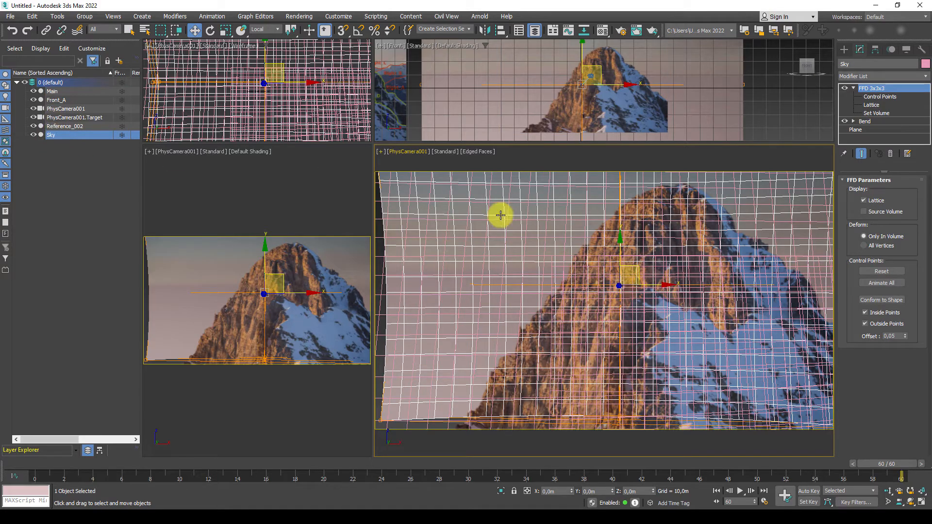
pyautogui.press('F4')
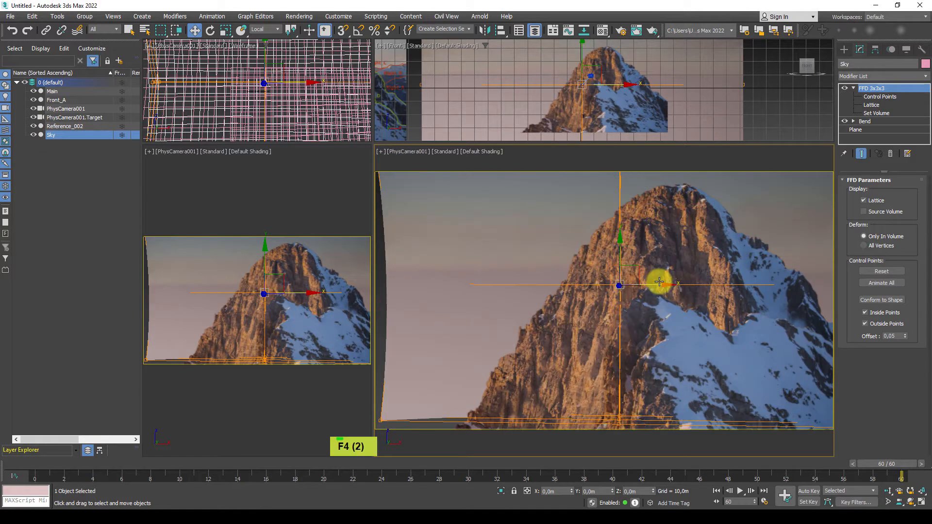
# Try shifting the Sky plane down and to the left to fill the camera frame, check frame 0, and undo the move
pyautogui.moveTo(659, 283); pyautogui.dragTo(619, 285)
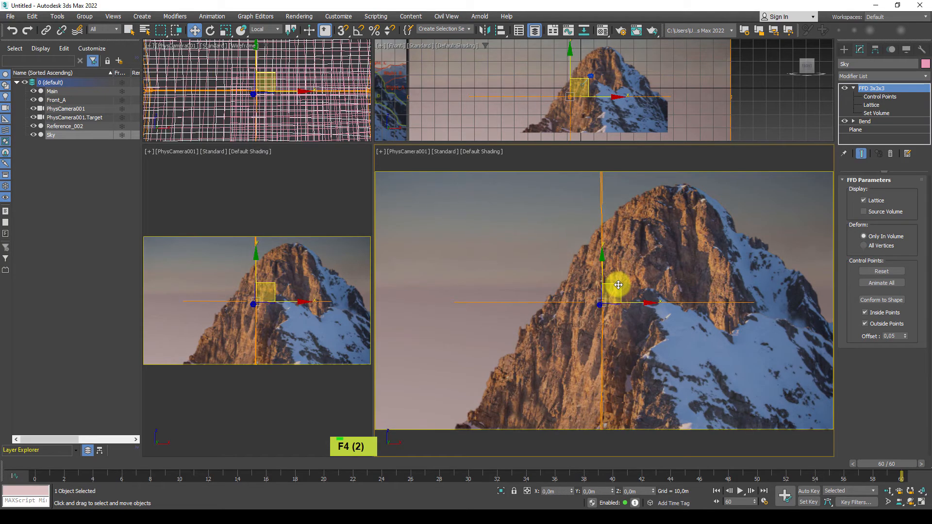
pyautogui.moveTo(893, 477); pyautogui.dragTo(2, 433)
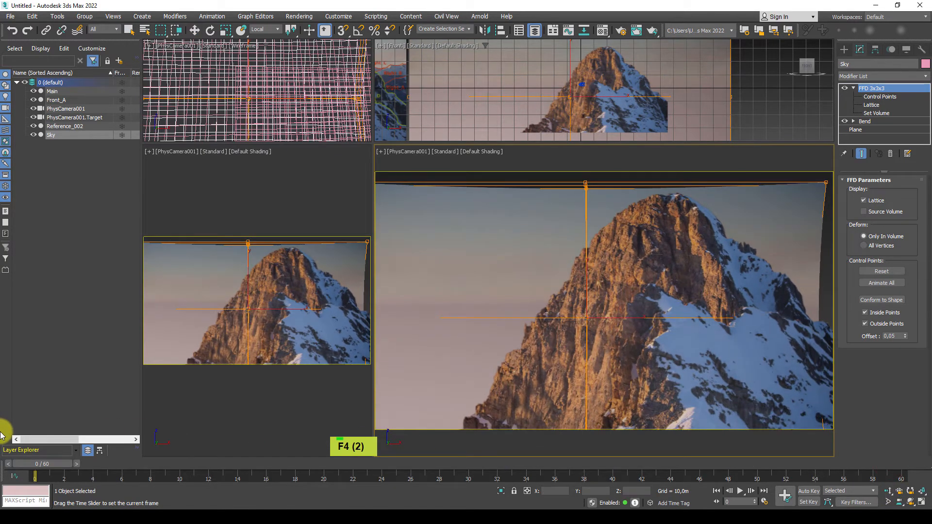
pyautogui.press('w')
pyautogui.hotkey('ctrl', 'z')
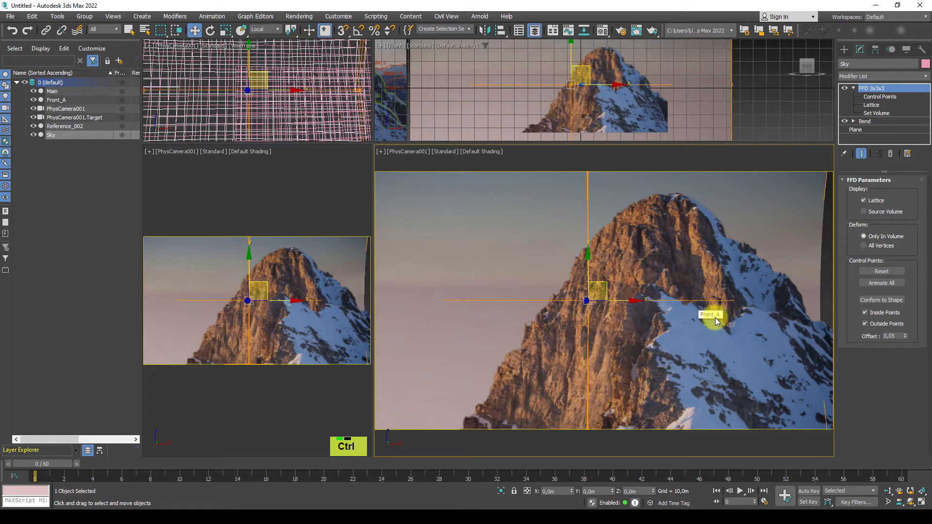
pyautogui.hotkey('ctrl', 'z')
# Scale the Sky plane up uniformly to about 172.5 percent and check its coverage of the camera frame along the timeline
pyautogui.press('r')
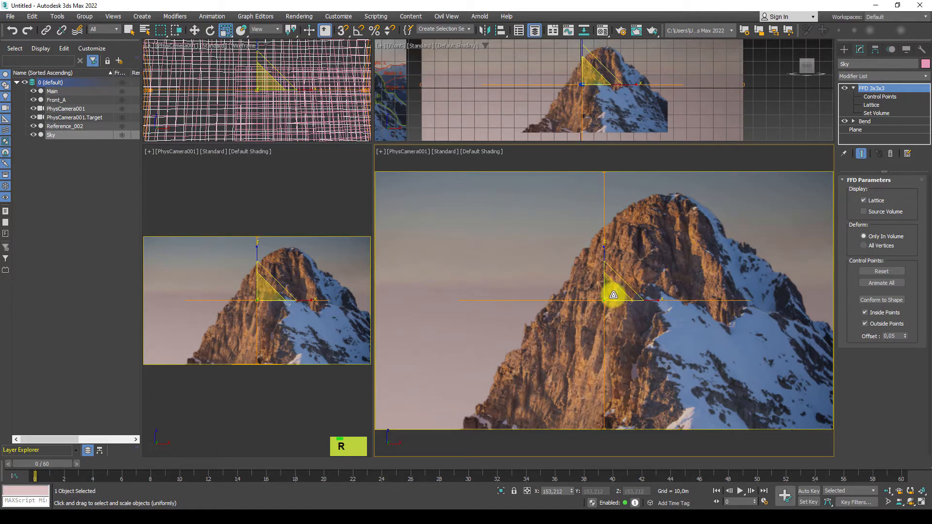
pyautogui.moveTo(613, 294); pyautogui.dragTo(613, 287)
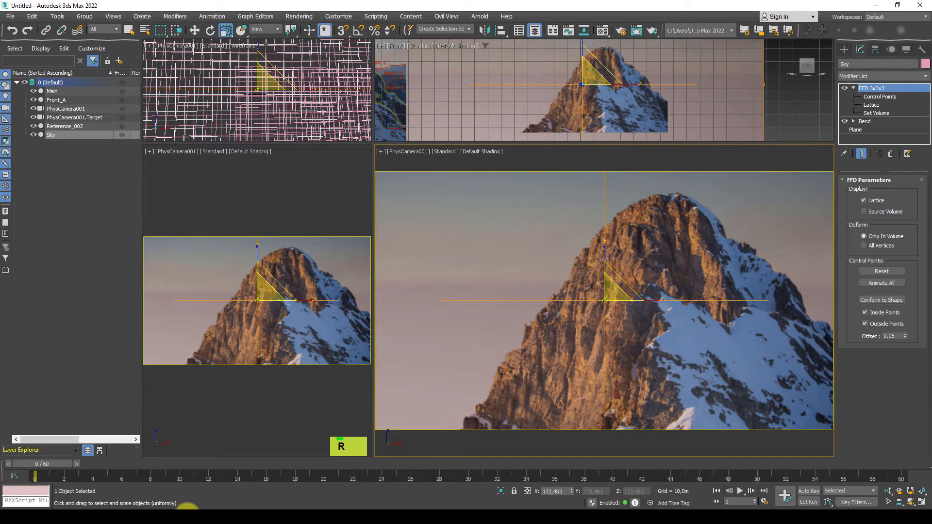
pyautogui.moveTo(42, 465); pyautogui.dragTo(7, 397)
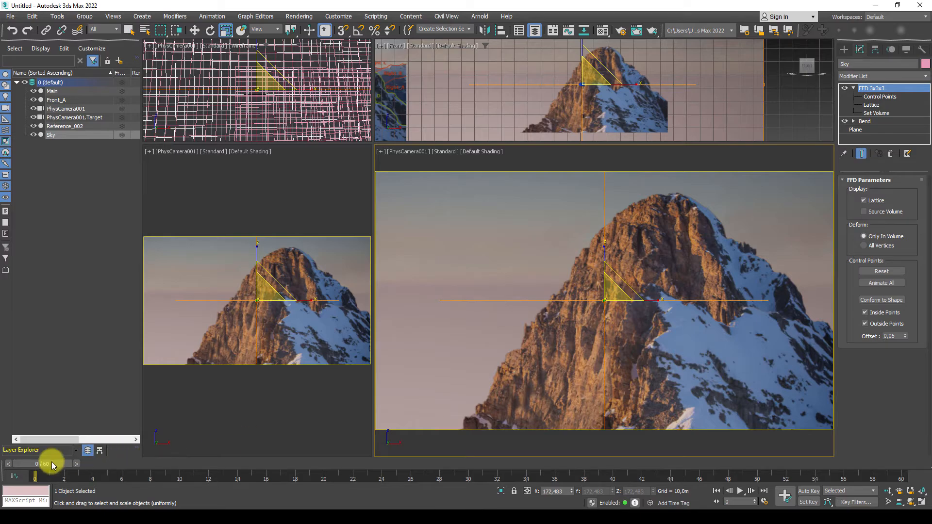
pyautogui.moveTo(52, 464)
pyautogui.mouseDown()
pyautogui.moveTo(574, 499)
pyautogui.moveTo(553, 473)
pyautogui.moveTo(48, 459)
pyautogui.mouseUp()
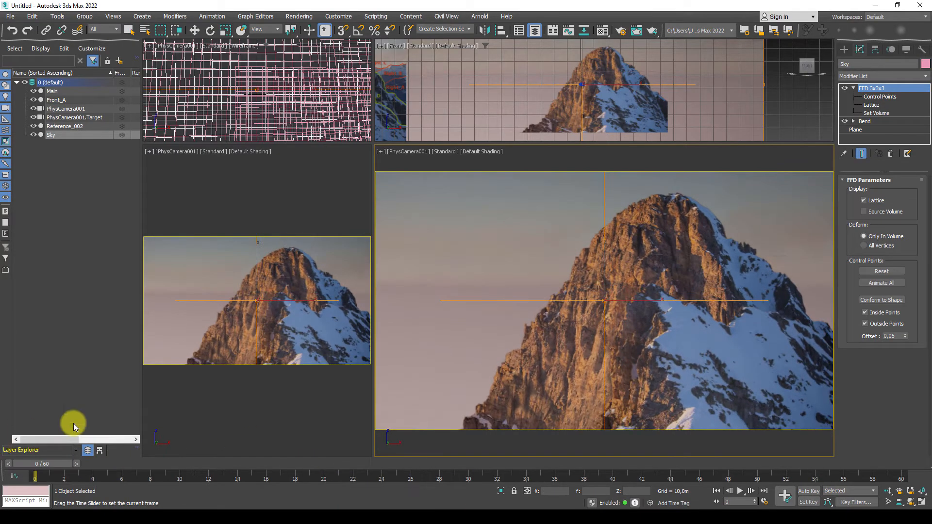
# Select the Front_A plane, inspect it in an orbited perspective view, and activate the control points of its FFD 3x3x3 modifier
pyautogui.click(738, 373)
pyautogui.press('r')
pyautogui.press('p')
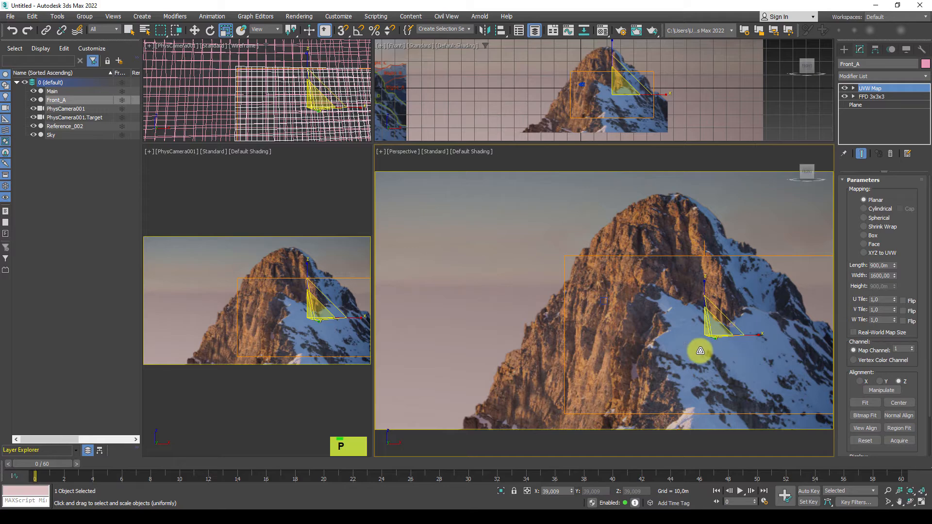
pyautogui.keyDown('alt'); pyautogui.moveTo(701, 351); pyautogui.dragTo(682, 358, button='middle'); pyautogui.keyUp('alt')
pyautogui.scroll(2, 727, 292)
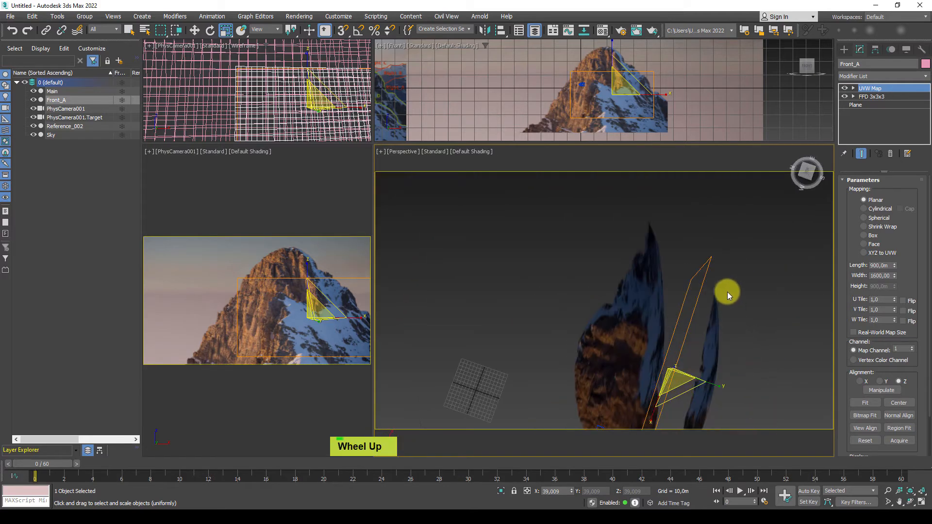
pyautogui.keyDown('alt'); pyautogui.moveTo(717, 304); pyautogui.dragTo(710, 327, button='middle'); pyautogui.keyUp('alt')
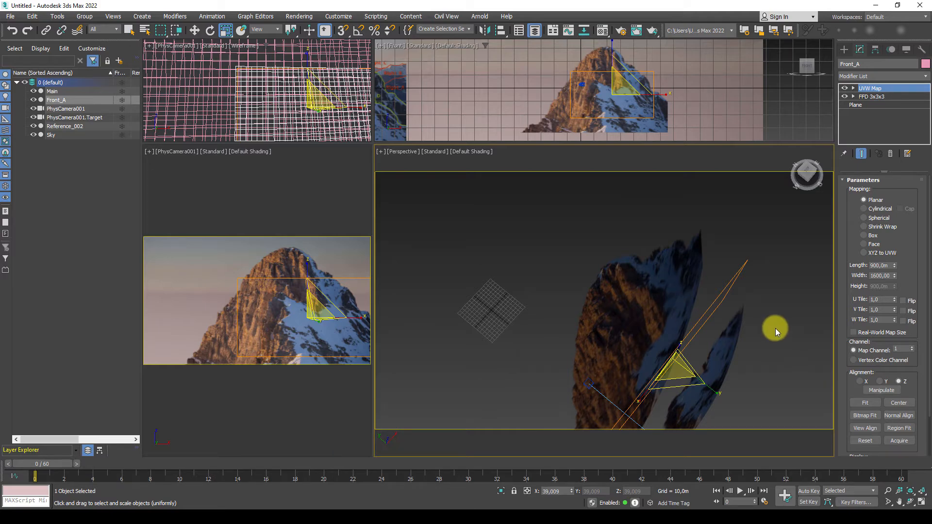
pyautogui.click(853, 96)
pyautogui.click(873, 103)
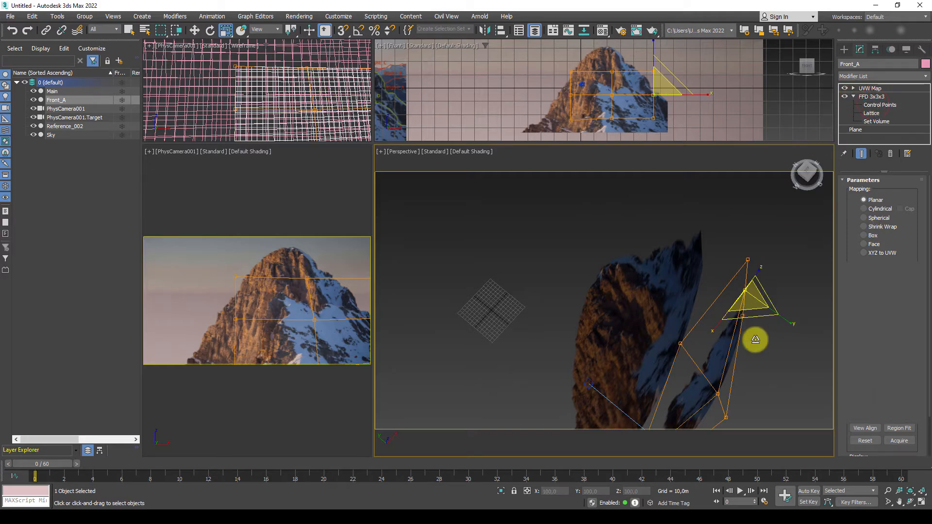
# Move the centre and lower-middle control points of Front_A's FFD lattice about 61 m along positive Y
pyautogui.keyDown('alt'); pyautogui.moveTo(754, 337); pyautogui.dragTo(737, 267, button='middle'); pyautogui.keyUp('alt')
pyautogui.keyDown('alt'); pyautogui.moveTo(695, 323); pyautogui.dragTo(672, 361, button='middle'); pyautogui.keyUp('alt')
pyautogui.press('w')
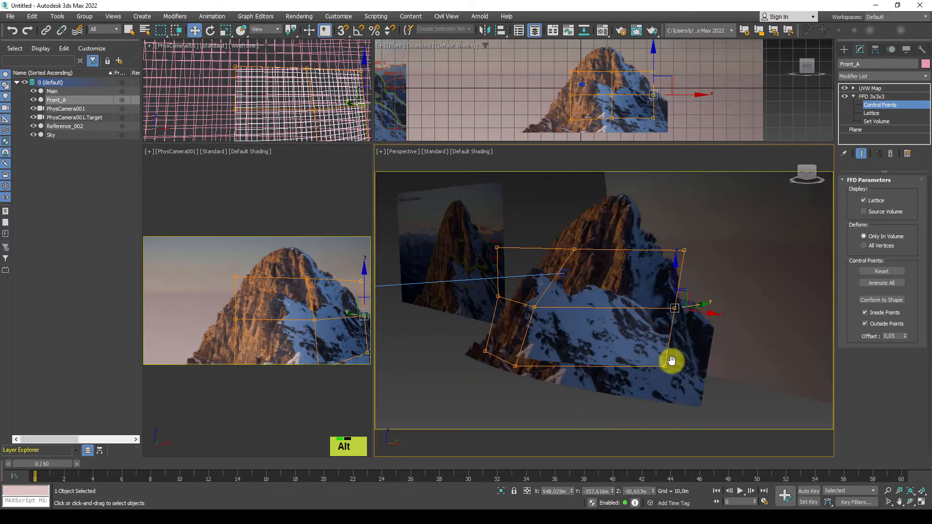
pyautogui.keyDown('alt'); pyautogui.moveTo(577, 324); pyautogui.dragTo(589, 262, button='middle'); pyautogui.keyUp('alt')
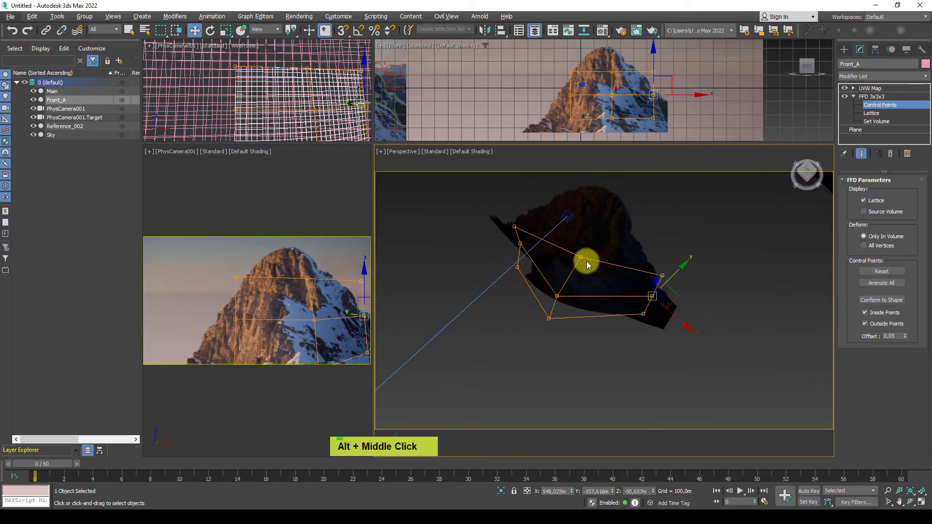
pyautogui.click(558, 296)
pyautogui.keyDown('ctrl'); pyautogui.click(549, 318); pyautogui.keyUp('ctrl')
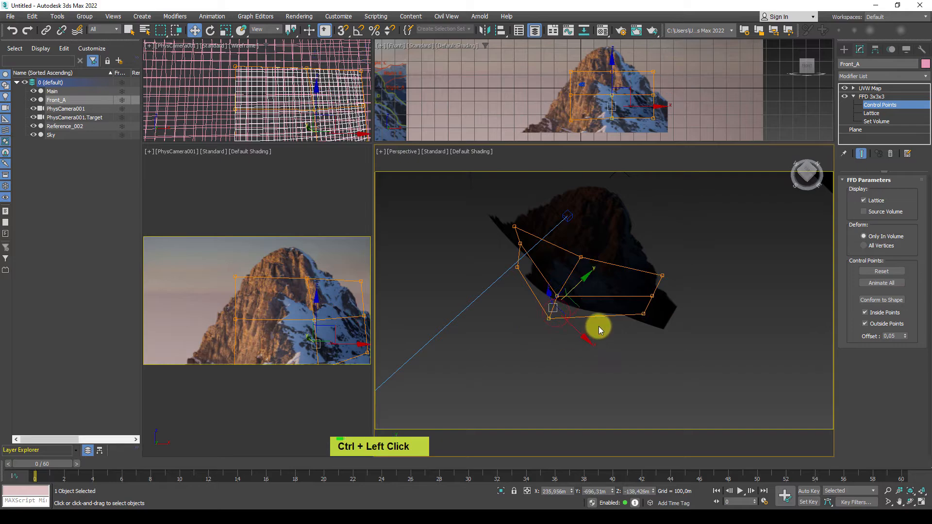
pyautogui.keyDown('alt'); pyautogui.moveTo(599, 327); pyautogui.dragTo(578, 295, button='middle'); pyautogui.keyUp('alt')
pyautogui.moveTo(578, 295); pyautogui.dragTo(601, 295)
pyautogui.press('F4')
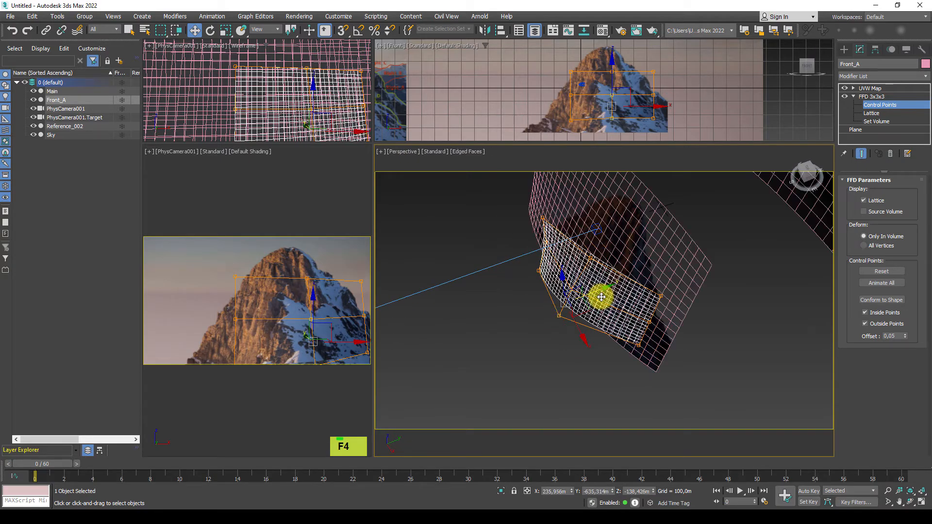
pyautogui.press('F4')
# Push the same two Front_A control points about another 22.5 m along positive Y
pyautogui.keyDown('alt'); pyautogui.moveTo(601, 277); pyautogui.dragTo(599, 296, button='middle'); pyautogui.keyUp('alt')
pyautogui.scroll(3, 589, 285)
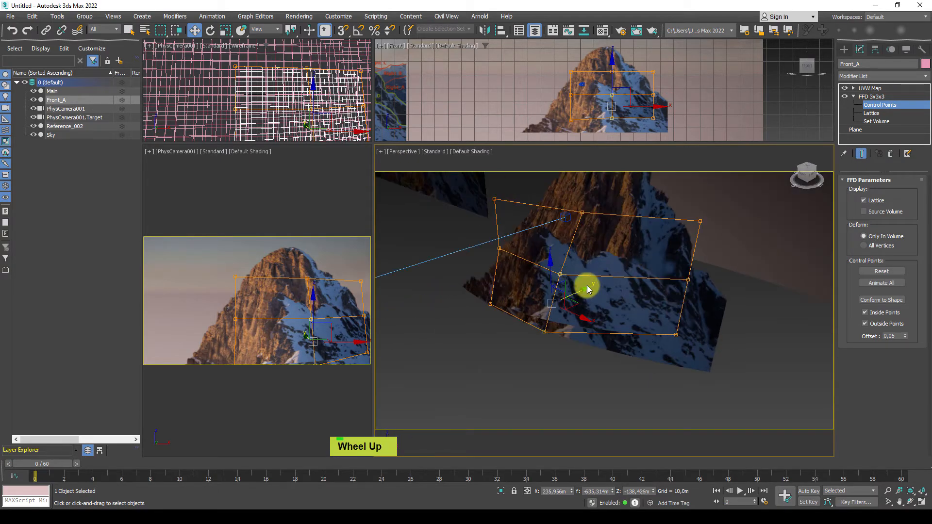
pyautogui.moveTo(579, 291); pyautogui.dragTo(585, 291)
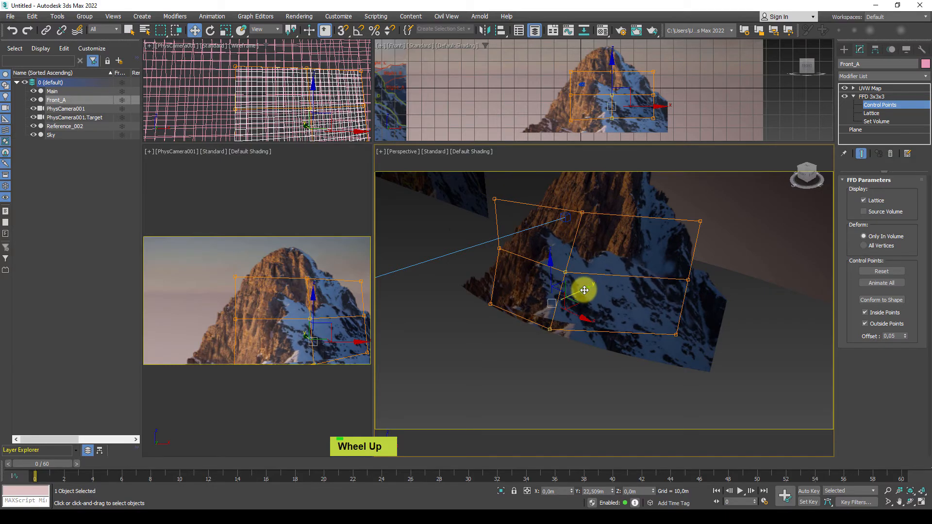
# Lower the bottom corner FFD control point of the Front_A plane on its snowy side
pyautogui.moveTo(657, 356); pyautogui.dragTo(657, 355)
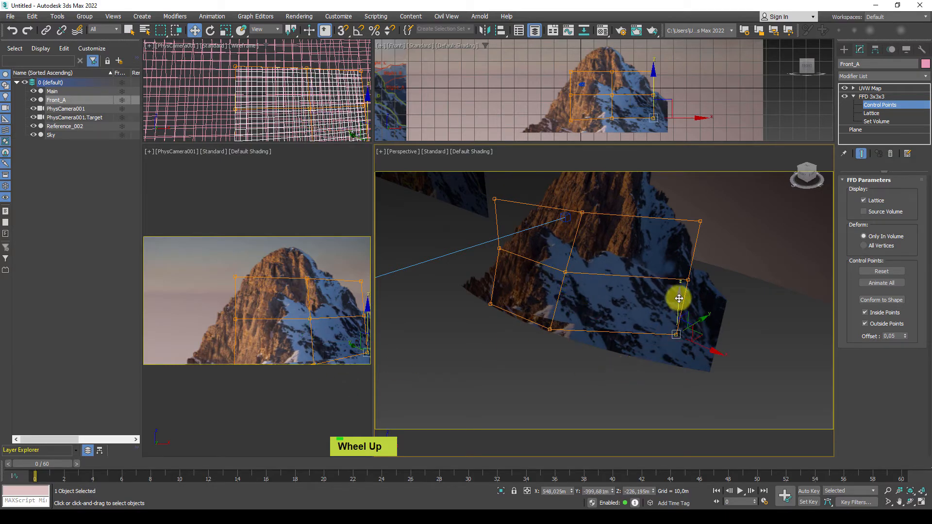
pyautogui.moveTo(678, 297); pyautogui.dragTo(678, 318)
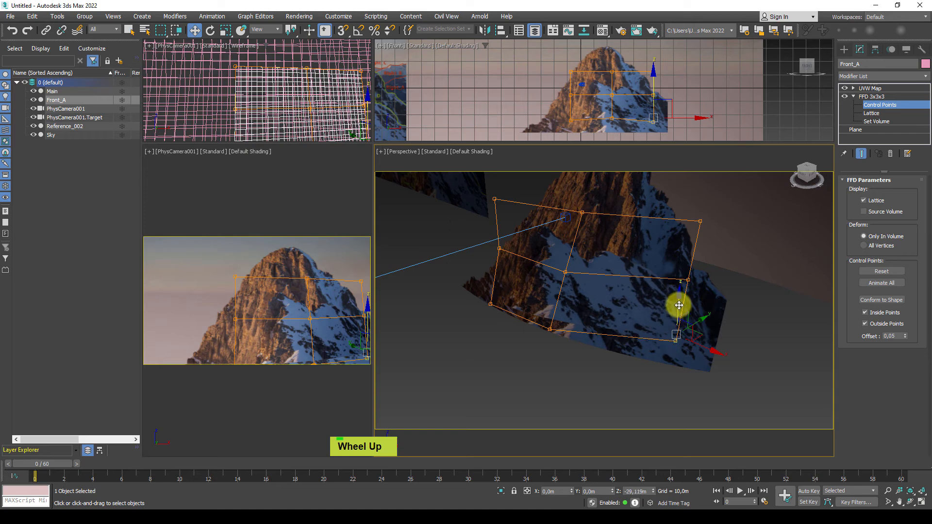
pyautogui.keyDown('alt'); pyautogui.moveTo(678, 318); pyautogui.dragTo(679, 328, button='middle'); pyautogui.keyUp('alt')
# Leave control-point editing, move the whole Front_A plane slightly downward along its local Y axis, and clear the selection
pyautogui.click(872, 97)
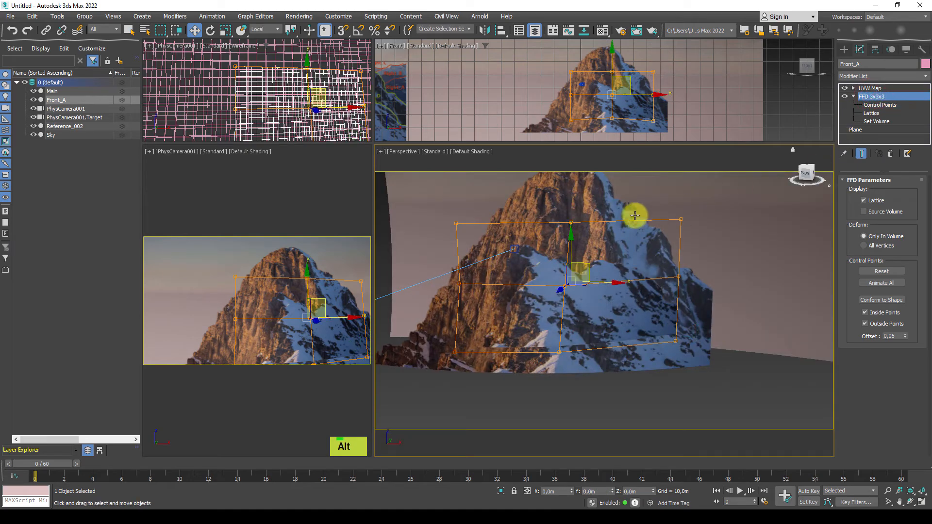
pyautogui.moveTo(574, 246); pyautogui.dragTo(577, 268)
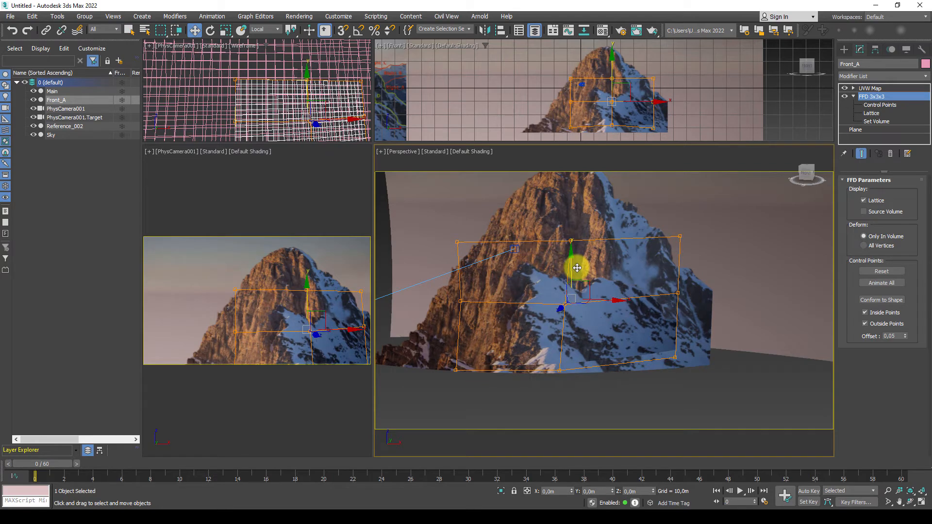
pyautogui.click(701, 392)
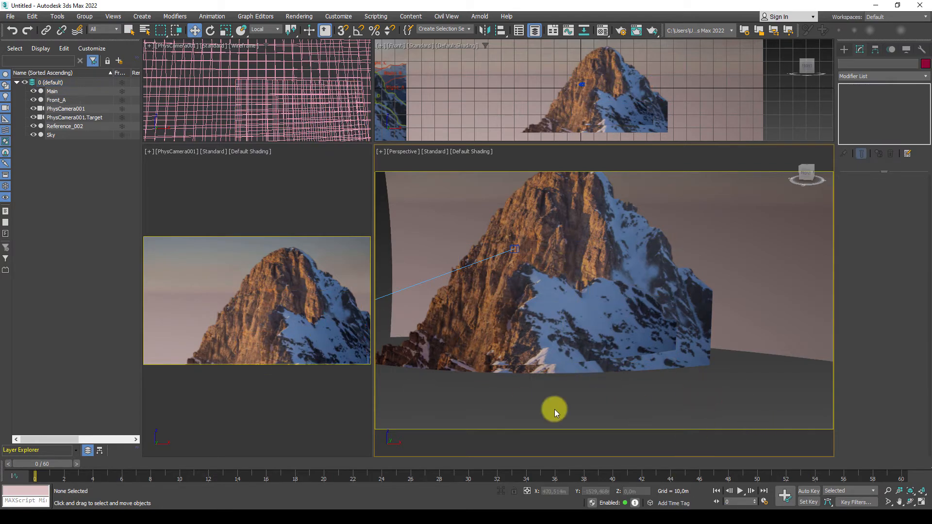
# View the scene through PhysCamera001 and scrub the first frames to check the foreground plane against the mountain
pyautogui.press('c')
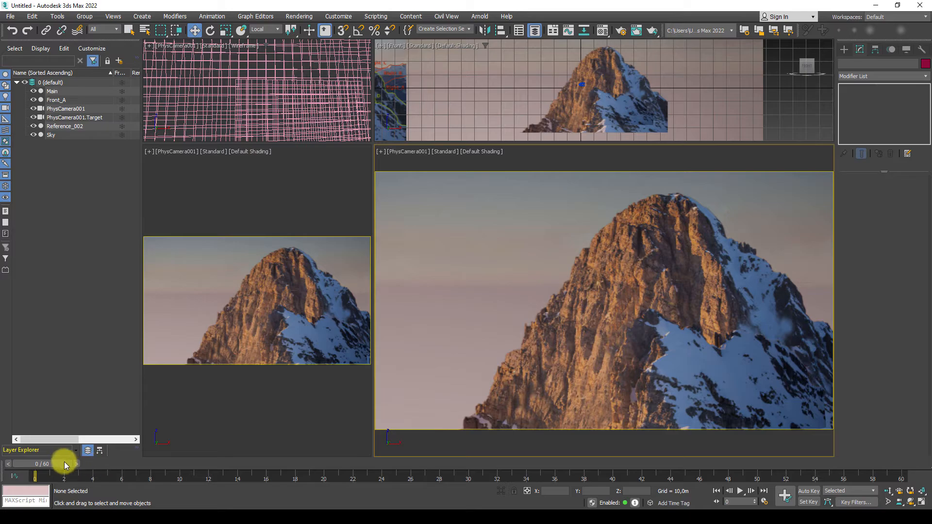
pyautogui.moveTo(69, 461); pyautogui.dragTo(35, 476)
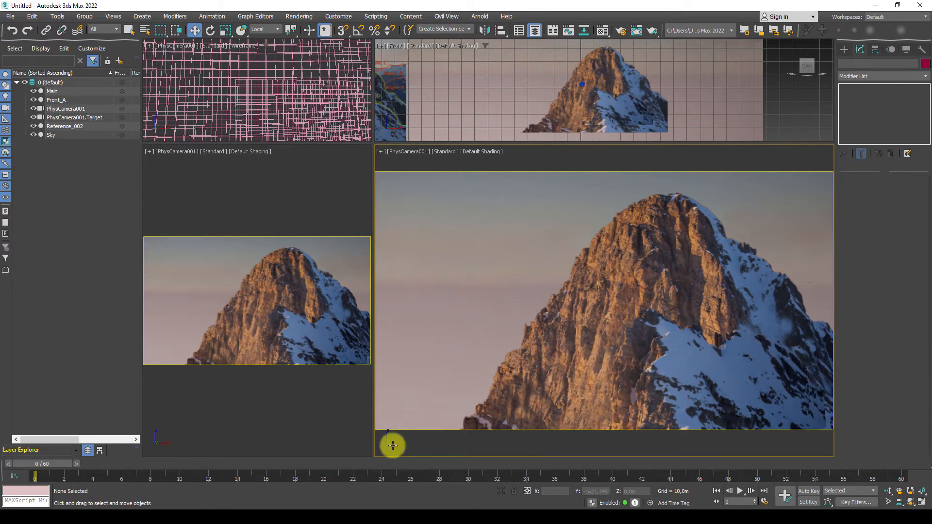
pyautogui.moveTo(125, 468); pyautogui.dragTo(35, 476)
# Shift Front_A slightly right and lower in the camera view and scale it up a little
pyautogui.click(806, 408)
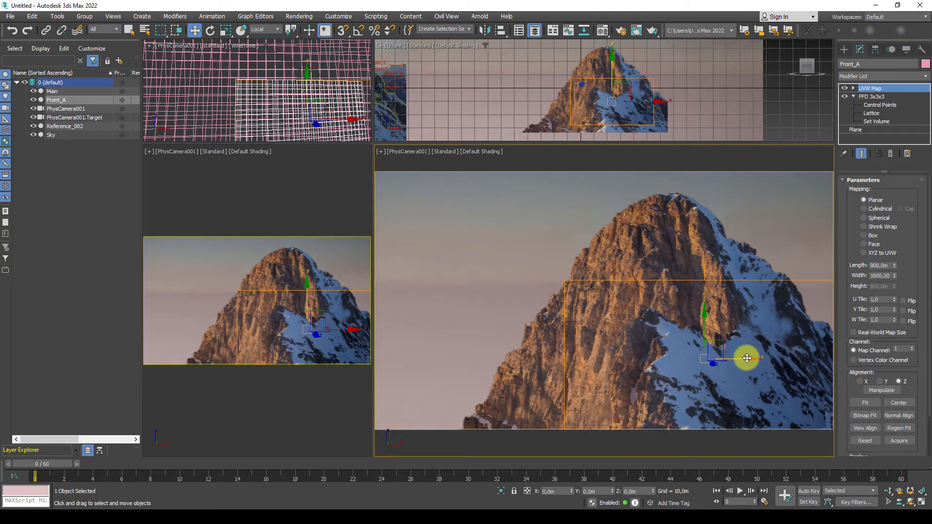
pyautogui.moveTo(747, 358); pyautogui.dragTo(761, 364)
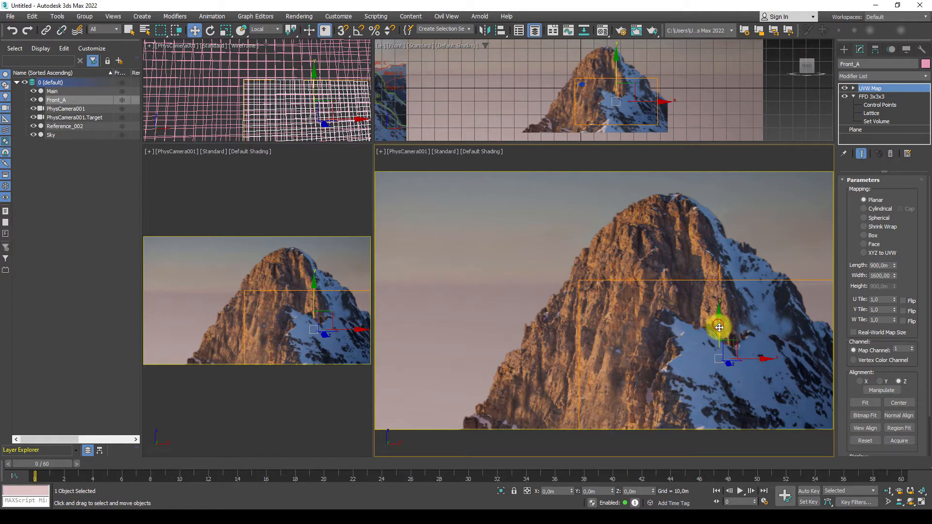
pyautogui.moveTo(718, 327); pyautogui.dragTo(733, 358)
pyautogui.press('r')
pyautogui.hotkey('ctrl', 'z')
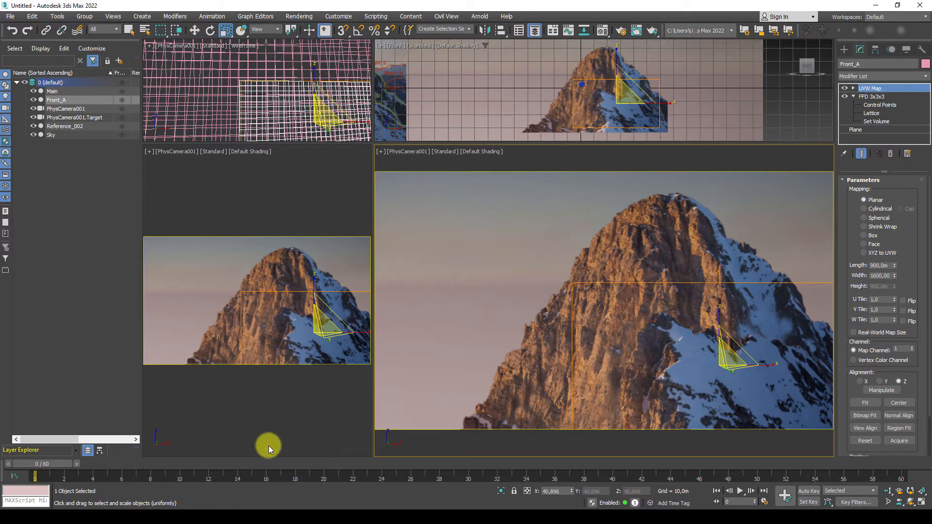
# Scrub the timeline towards the end and back to frame 0 to examine Front_A's alignment during the camera move
pyautogui.press('q')
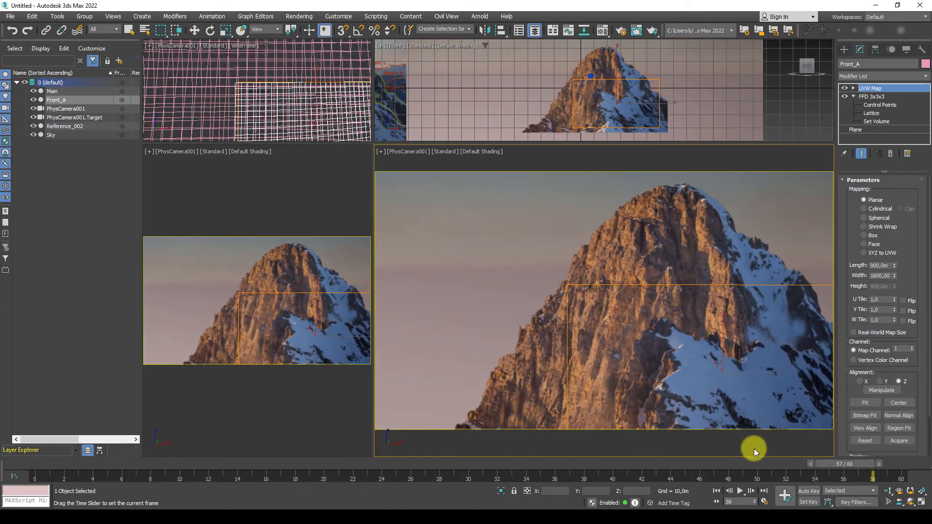
pyautogui.moveTo(48, 463); pyautogui.dragTo(774, 462)
pyautogui.press('r')
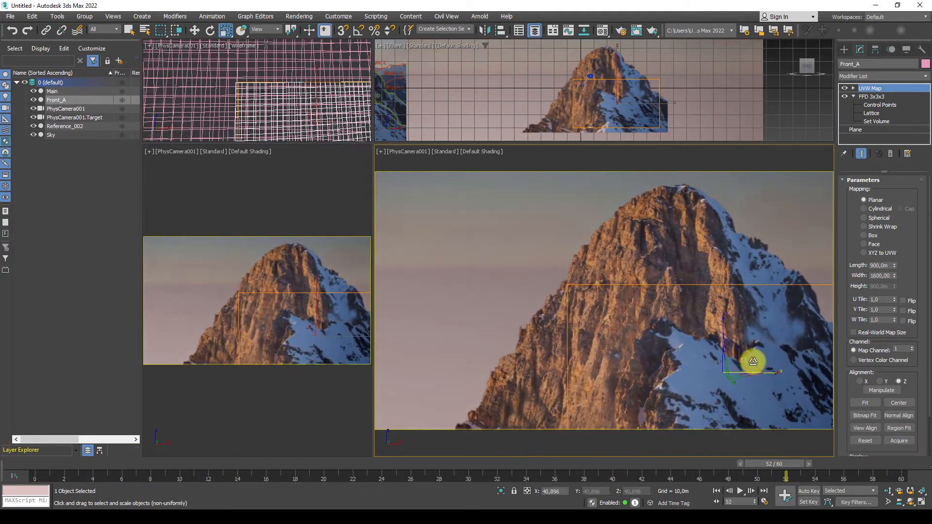
pyautogui.click(741, 365)
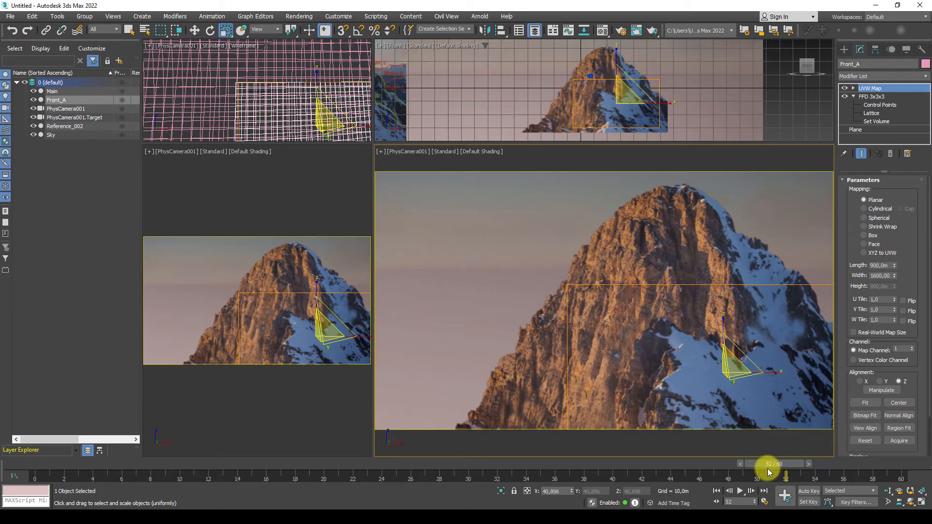
pyautogui.moveTo(752, 470); pyautogui.dragTo(773, 461)
pyautogui.moveTo(682, 442); pyautogui.dragTo(7, 429)
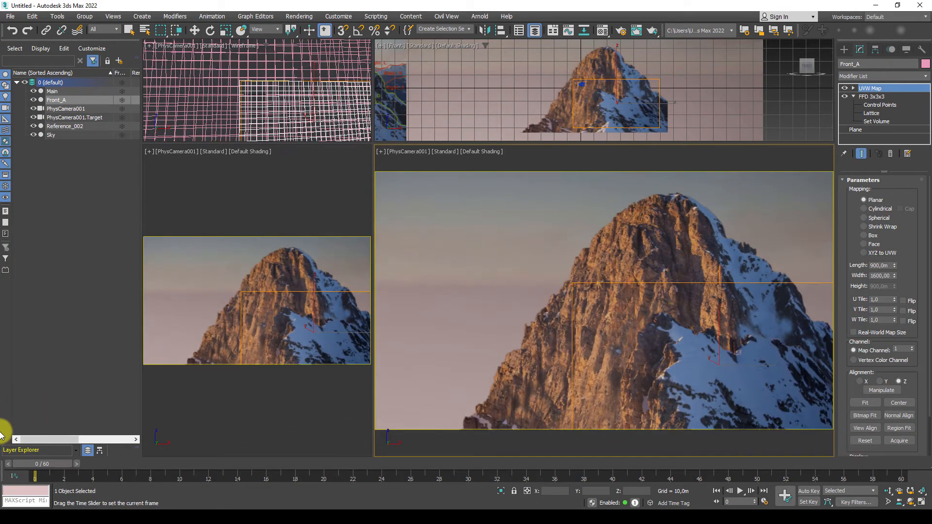
pyautogui.press('r')
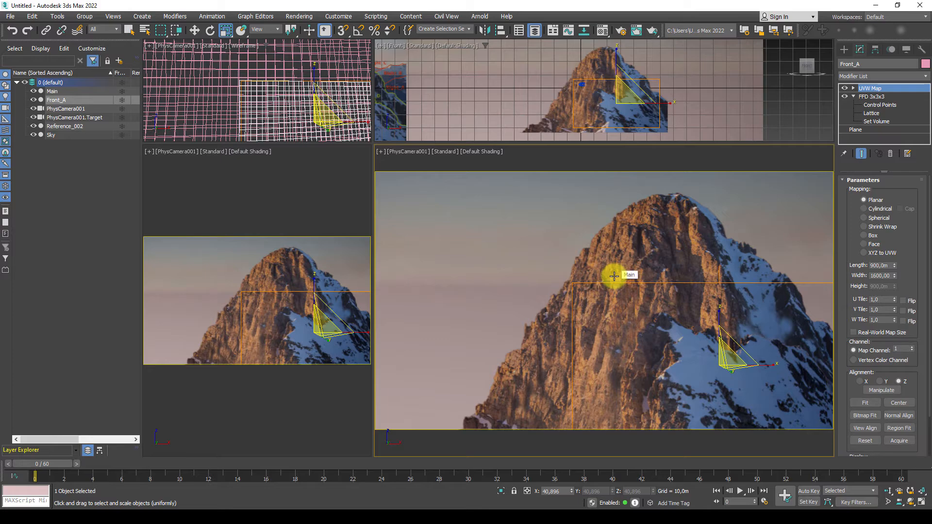
# Switch to the perspective view, display edged faces, and select the Main mountain plane
pyautogui.press('p')
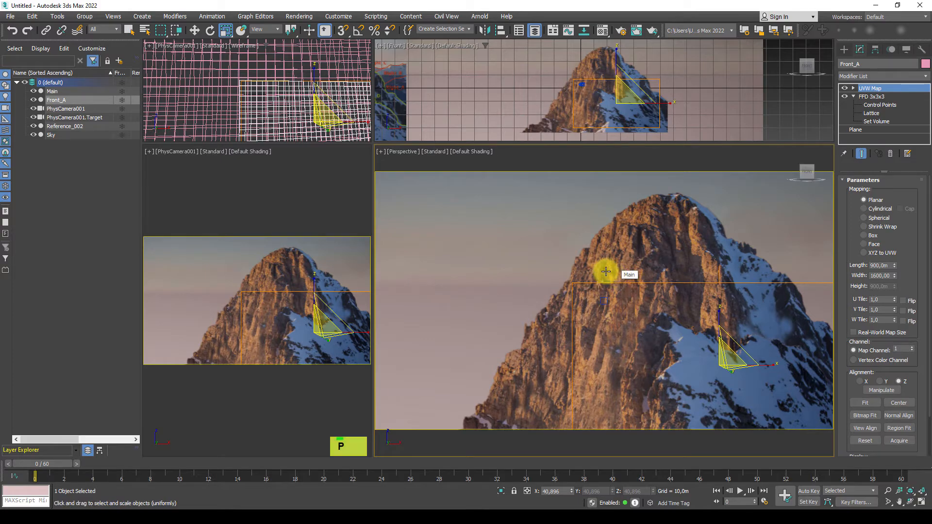
pyautogui.scroll(-6, 550, 289)
pyautogui.moveTo(550, 291)
pyautogui.keyDown('alt'); pyautogui.mouseDown(button='middle')
pyautogui.moveTo(582, 319)
pyautogui.moveTo(566, 327)
pyautogui.moveTo(565, 340)
pyautogui.moveTo(619, 349)
pyautogui.moveTo(733, 316)
pyautogui.mouseUp(button='middle'); pyautogui.keyUp('alt')
pyautogui.press('F4')
pyautogui.scroll(5, 563, 324)
pyautogui.keyDown('alt'); pyautogui.scroll(-3, 798, 327); pyautogui.keyUp('alt')
pyautogui.click(800, 327)
pyautogui.doubleClick(634, 280)
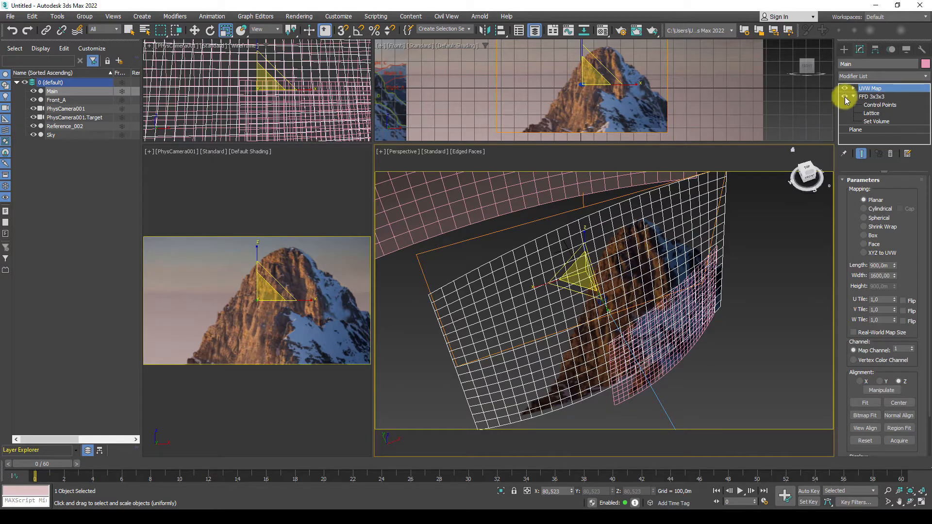
# Add a TurboSmooth modifier to Main directly above its FFD 3x3x3 modifier
pyautogui.doubleClick(869, 96)
pyautogui.click(869, 76)
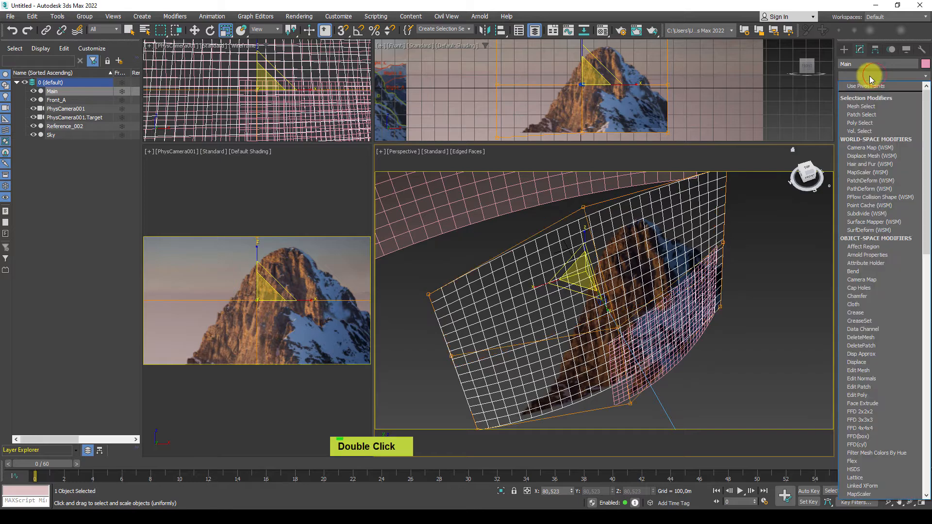
pyautogui.press('t')
pyautogui.press('u')
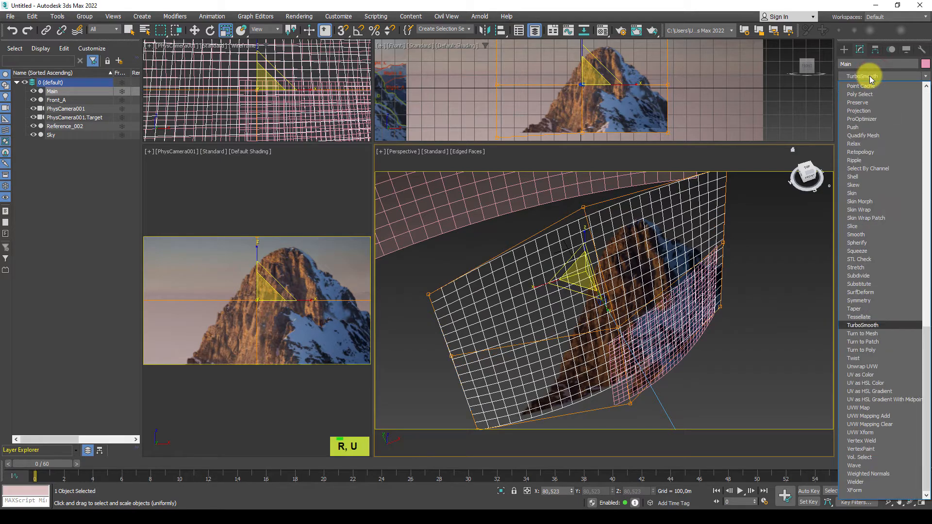
pyautogui.click(875, 323)
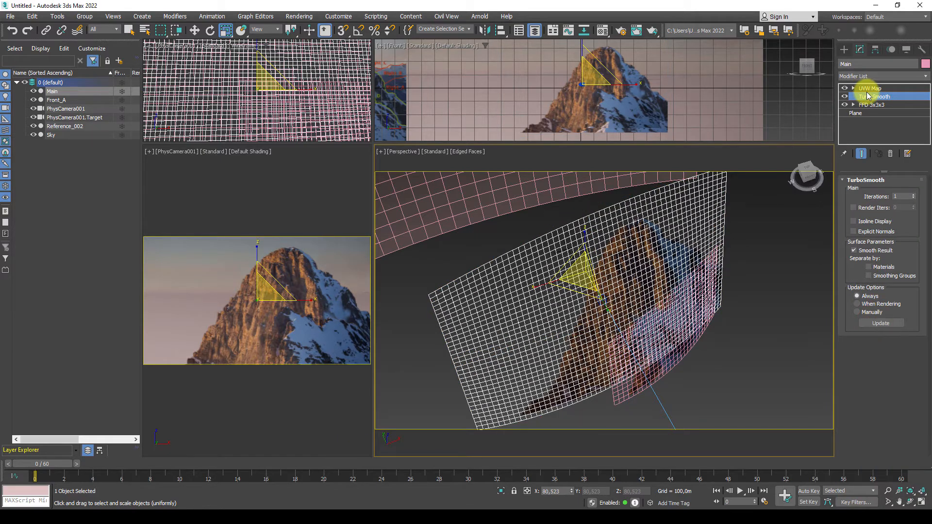
# Examine Main's mesh density by toggling edged faces and the TurboSmooth effect off and on
pyautogui.press('F3')
pyautogui.press('F3')
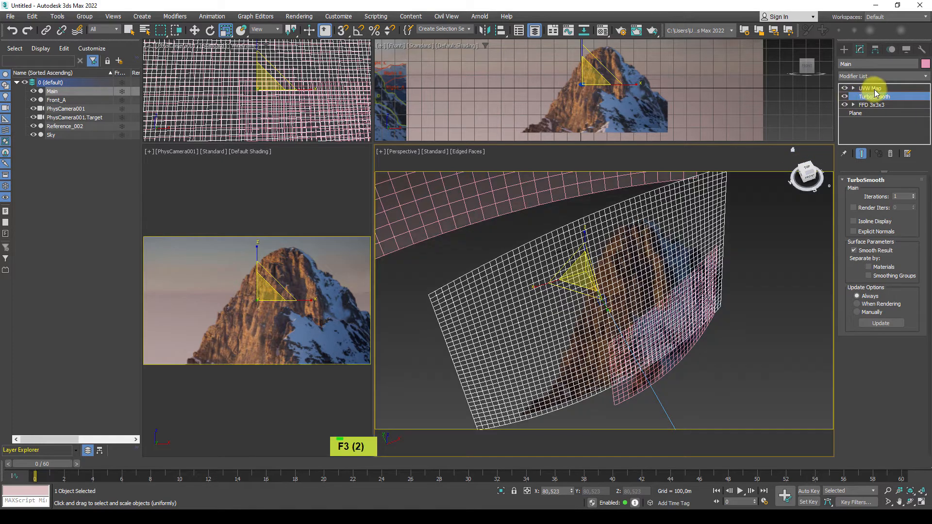
pyautogui.press('F4')
pyautogui.press('F4')
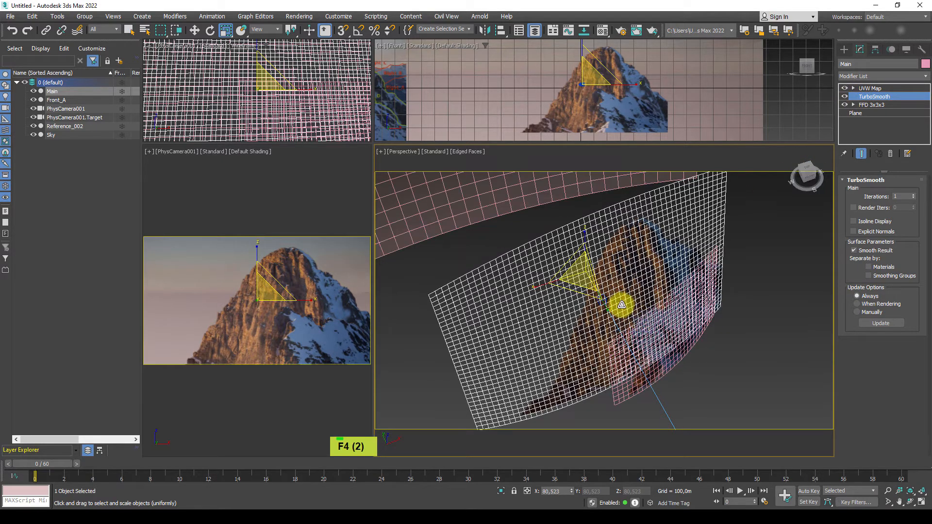
pyautogui.press('F4')
pyautogui.moveTo(611, 305)
pyautogui.mouseDown(button='middle')
pyautogui.moveTo(614, 292)
pyautogui.moveTo(601, 318)
pyautogui.mouseUp(button='middle')
pyautogui.press('F4')
pyautogui.press('F4')
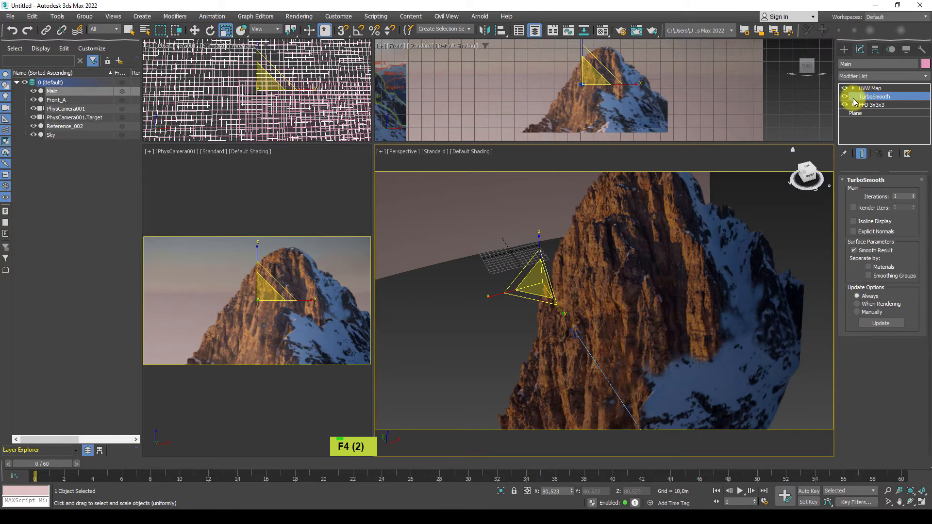
pyautogui.press('F4')
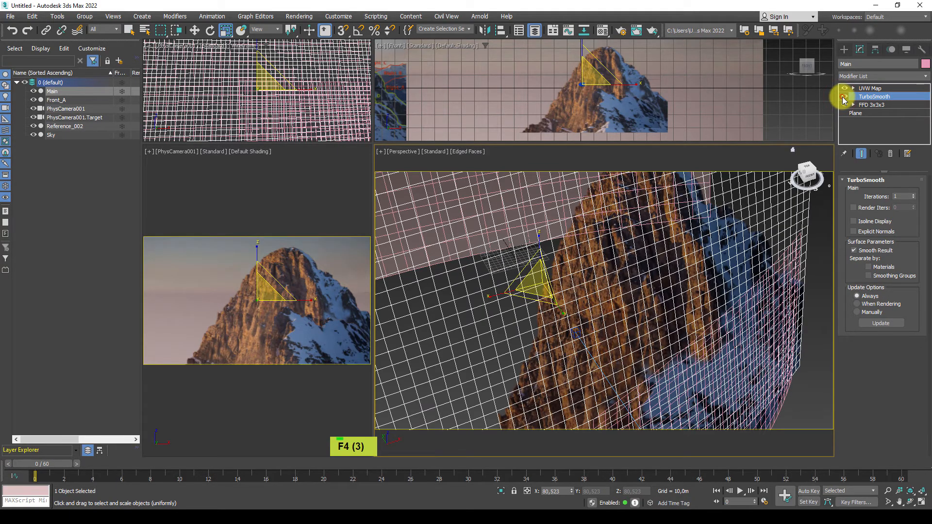
pyautogui.click(845, 96)
pyautogui.click(845, 96)
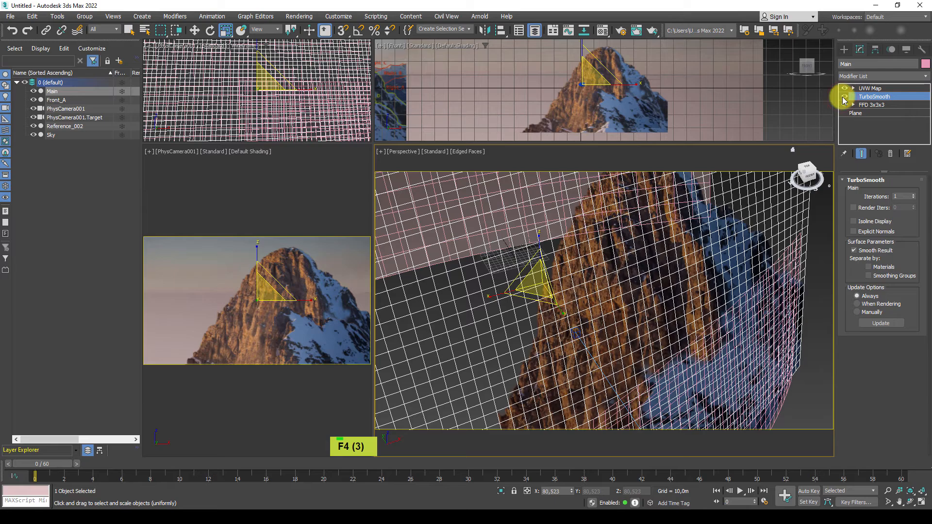
# Set Main's TurboSmooth iterations to 2 and return to shading without edged faces
pyautogui.click(913, 195)
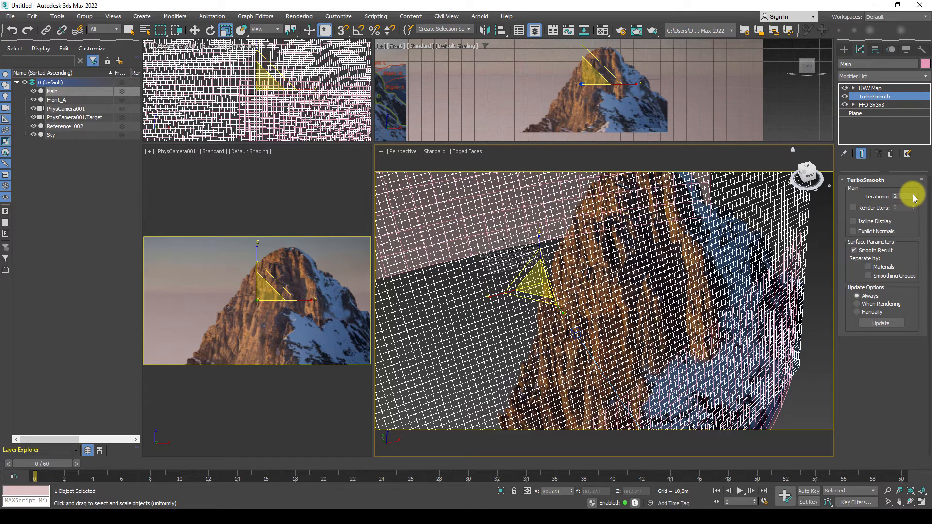
pyautogui.press('F4')
pyautogui.press('F4')
pyautogui.press('F4')
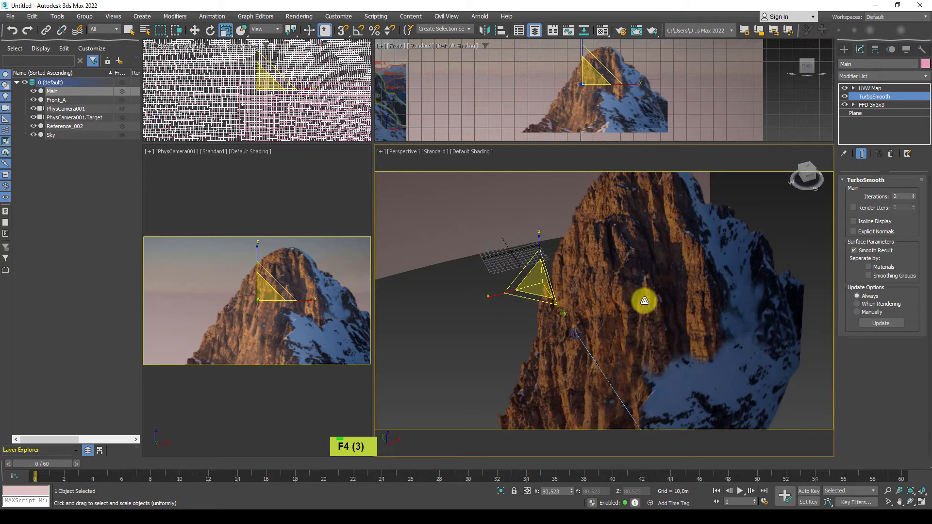
# Add a Displace modifier to Main between TurboSmooth and UVW Map
pyautogui.click(894, 77)
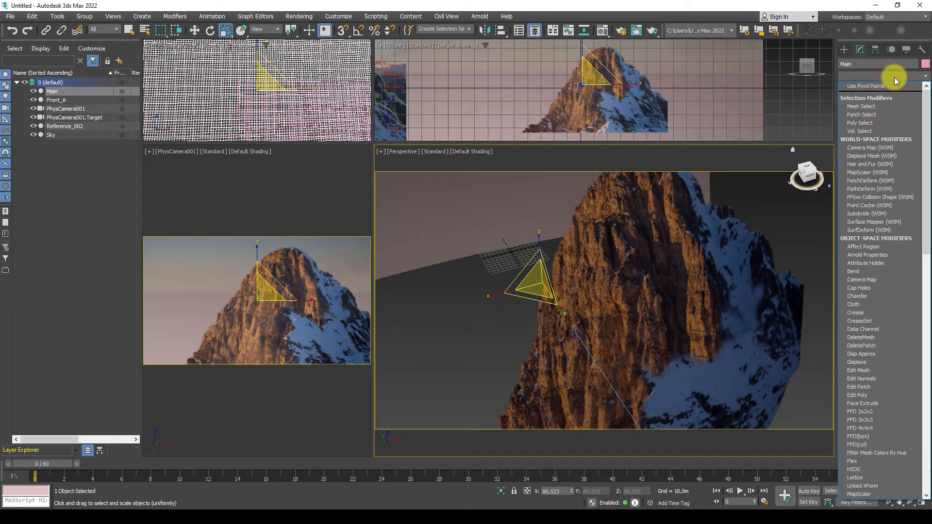
pyautogui.press('p')
pyautogui.press('s')
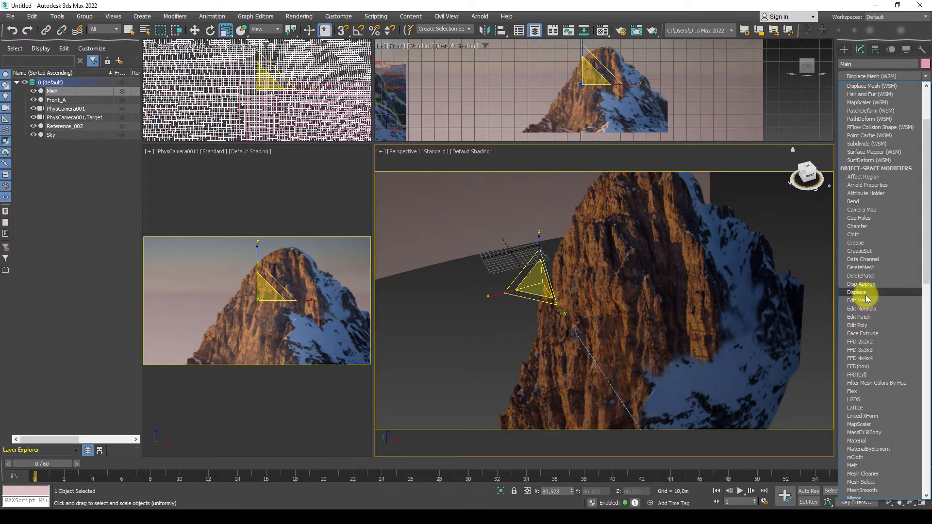
pyautogui.click(857, 292)
# Examine the dense Main mesh with and without edged faces, from the front and from the side
pyautogui.press('F4')
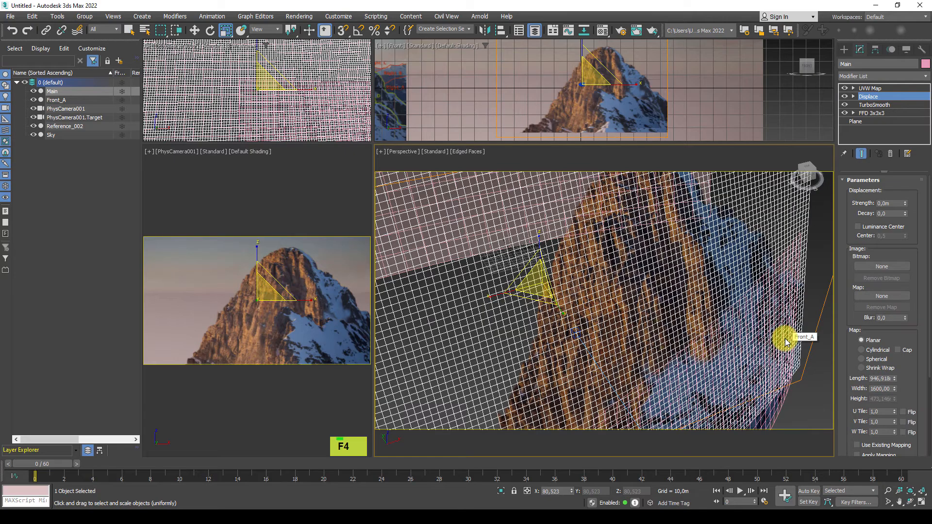
pyautogui.press('F4')
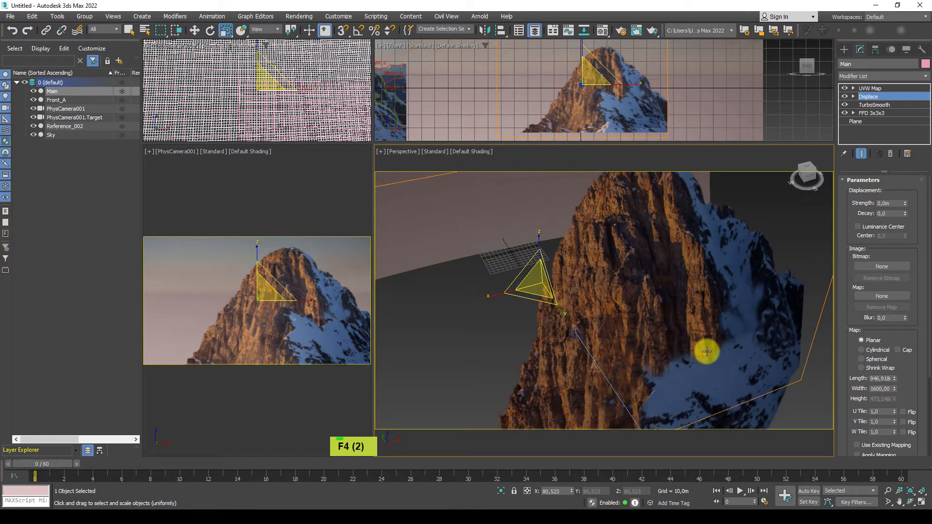
pyautogui.moveTo(707, 349)
pyautogui.keyDown('alt'); pyautogui.mouseDown(button='middle')
pyautogui.moveTo(707, 277)
pyautogui.moveTo(701, 304)
pyautogui.moveTo(711, 313)
pyautogui.moveTo(713, 276)
pyautogui.mouseUp(button='middle'); pyautogui.keyUp('alt')
pyautogui.press('F4')
pyautogui.press('F4')
pyautogui.press('F4')
pyautogui.press('F4')
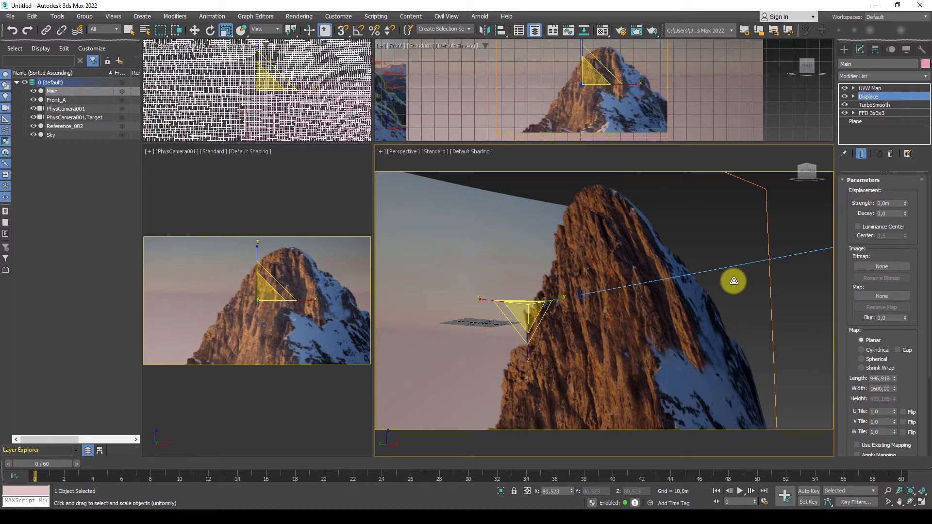
pyautogui.keyDown('alt'); pyautogui.moveTo(575, 253); pyautogui.dragTo(608, 264, button='middle'); pyautogui.keyUp('alt')
# Load Mountain_Foreground_Main_Color.jpg from the MountainEnvironment folder as the bitmap of Main's Displace modifier
pyautogui.click(870, 266)
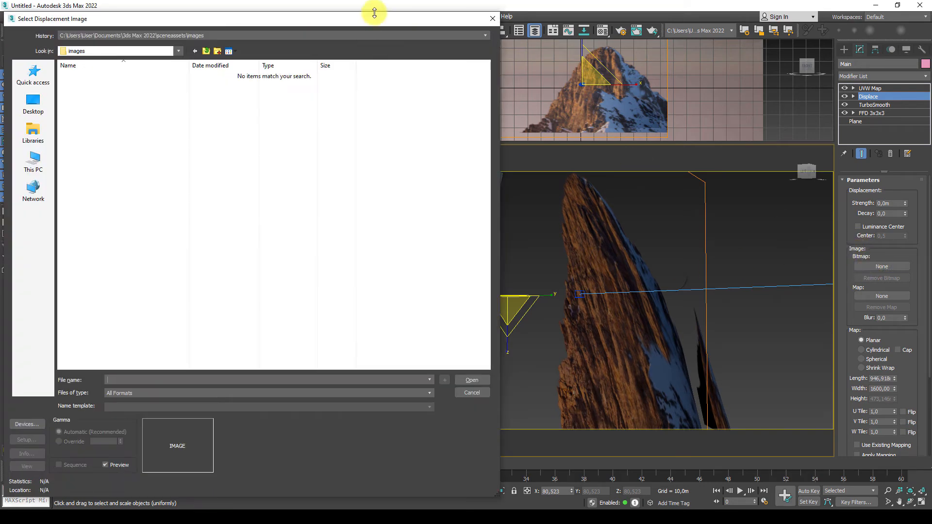
pyautogui.moveTo(361, 20); pyautogui.dragTo(558, 80)
pyautogui.doubleClick(242, 161)
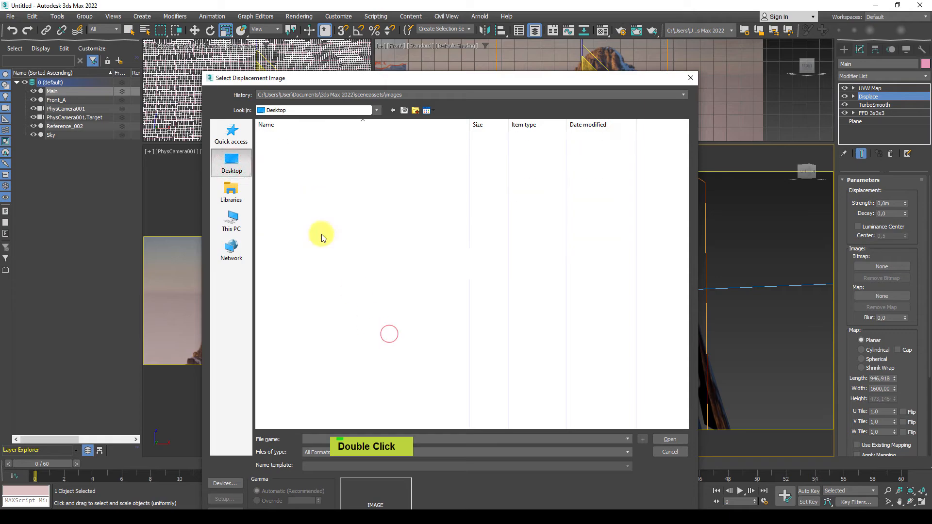
pyautogui.doubleClick(297, 191)
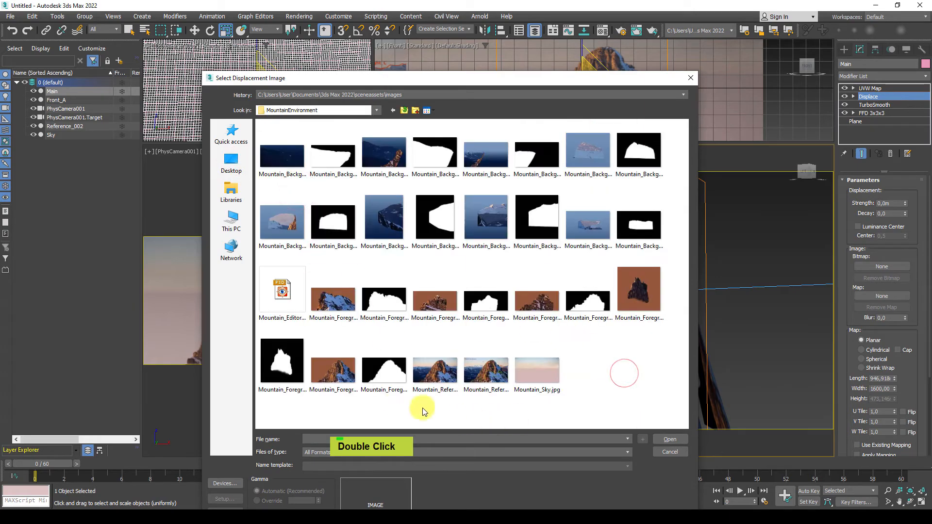
pyautogui.click(332, 377)
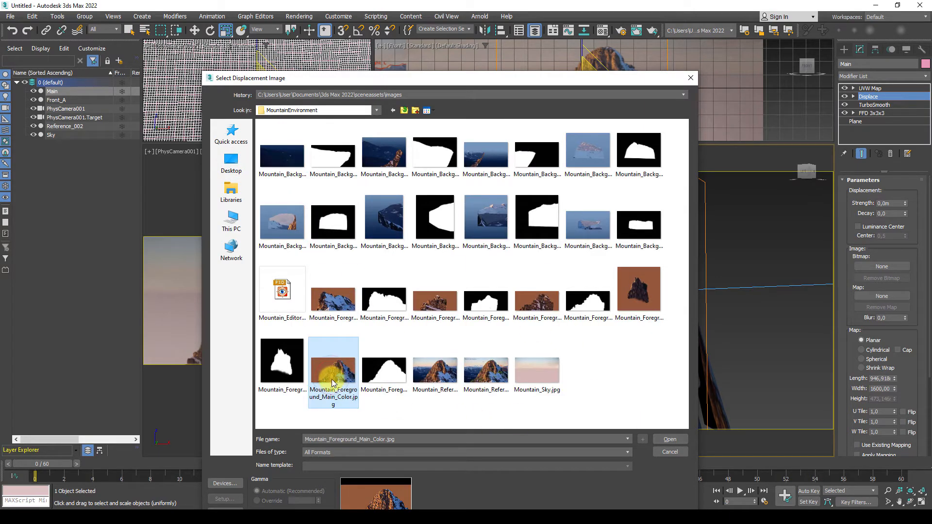
pyautogui.click(668, 439)
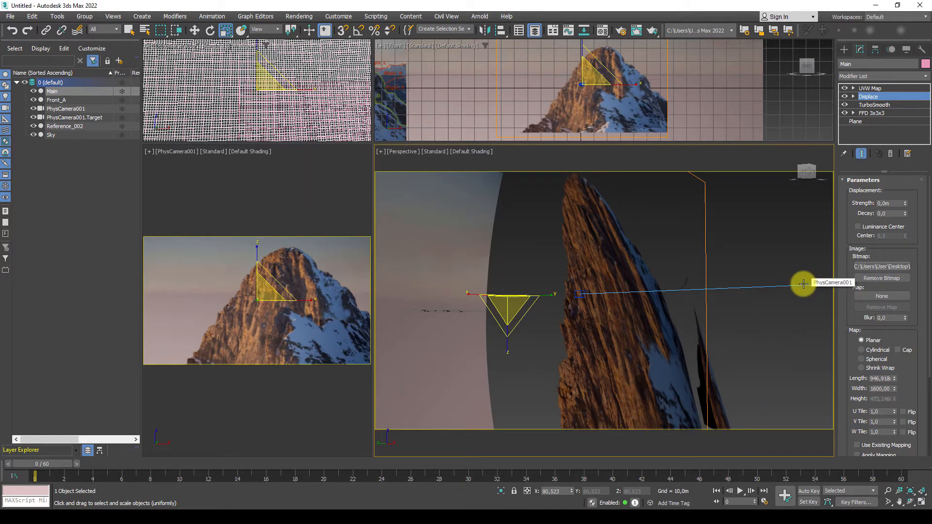
# Set Main's displacement strength to about 37,69 m and the displacement image blur to about 3,02
pyautogui.keyDown('alt'); pyautogui.moveTo(803, 284); pyautogui.dragTo(694, 301, button='middle'); pyautogui.keyUp('alt')
pyautogui.moveTo(616, 256); pyautogui.dragTo(617, 286, button='middle')
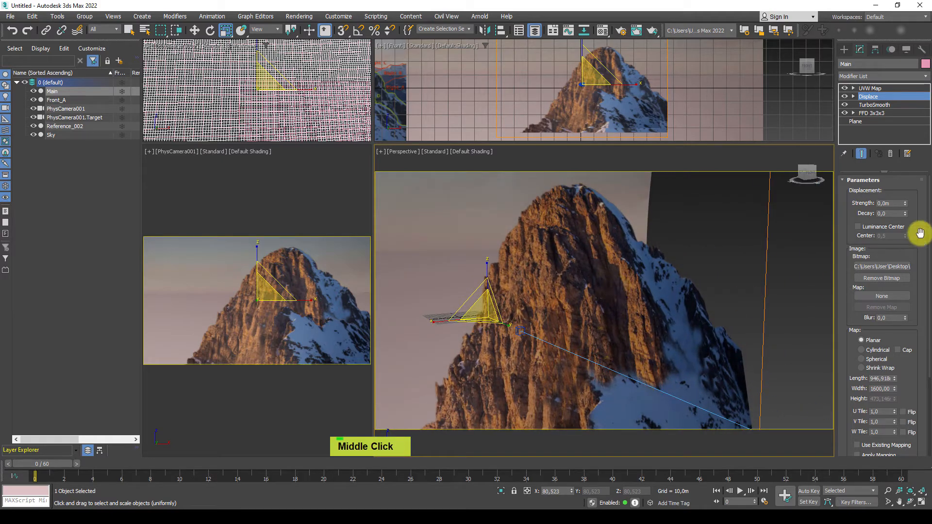
pyautogui.moveTo(905, 202); pyautogui.dragTo(903, 100)
pyautogui.moveTo(905, 447); pyautogui.dragTo(620, 368)
pyautogui.keyDown('alt'); pyautogui.moveTo(620, 369); pyautogui.dragTo(641, 350, button='middle'); pyautogui.keyUp('alt')
pyautogui.scroll(1, 594, 332)
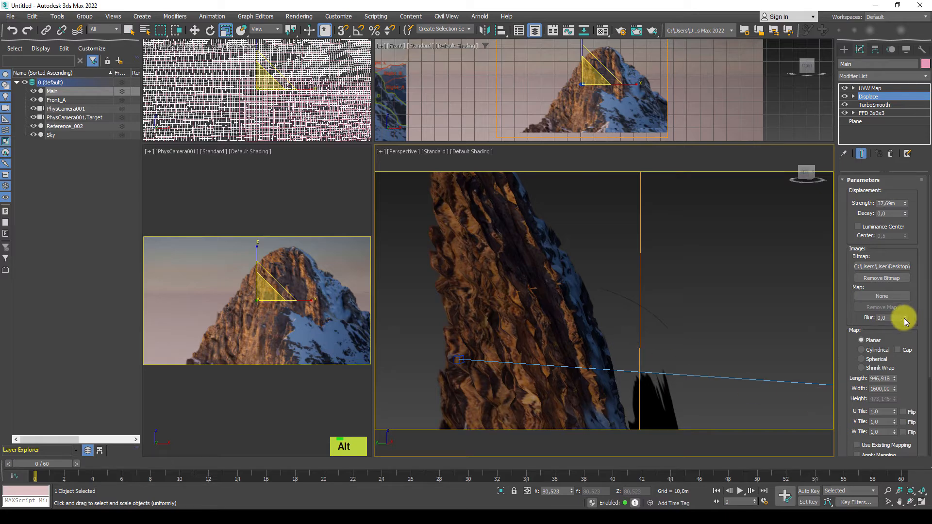
pyautogui.moveTo(905, 317); pyautogui.dragTo(901, 171)
pyautogui.keyDown('alt'); pyautogui.moveTo(628, 309); pyautogui.dragTo(700, 273, button='middle'); pyautogui.keyUp('alt')
pyautogui.scroll(-6, 638, 292)
pyautogui.keyDown('alt'); pyautogui.scroll(-3, 701, 273); pyautogui.keyUp('alt')
# Enable Luminance Center in Main's Displace modifier and adjust the displacement strength to about 33,159 m
pyautogui.moveTo(904, 203); pyautogui.dragTo(907, 167)
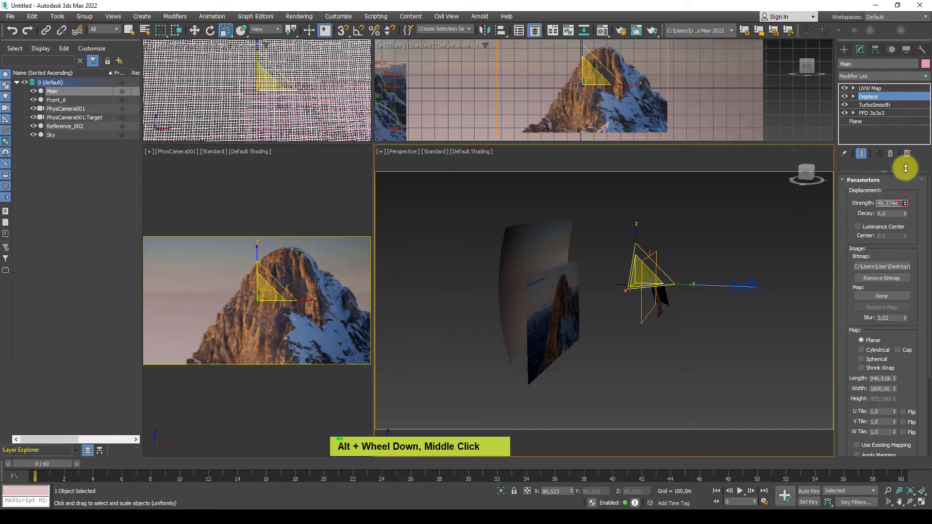
pyautogui.scroll(4, 619, 329)
pyautogui.moveTo(619, 328); pyautogui.dragTo(670, 322, button='middle')
pyautogui.moveTo(905, 203); pyautogui.dragTo(872, 229)
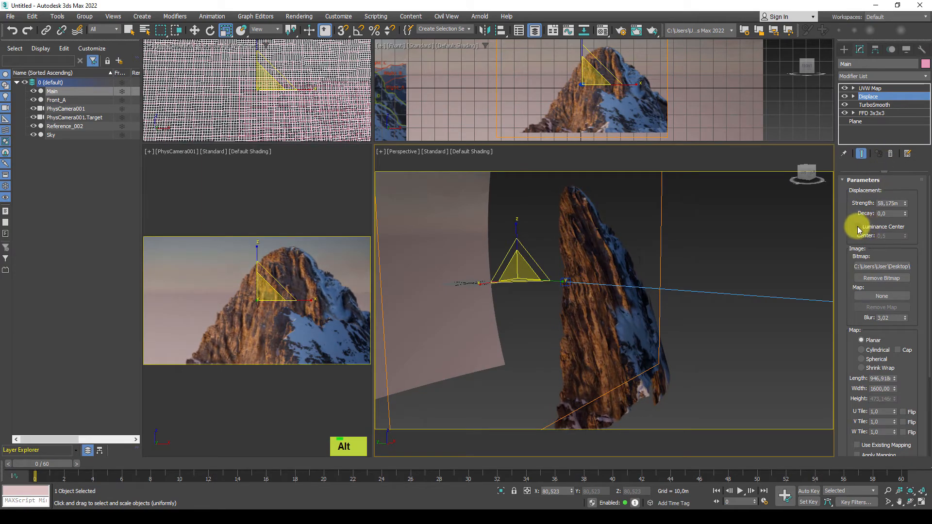
pyautogui.click(859, 227)
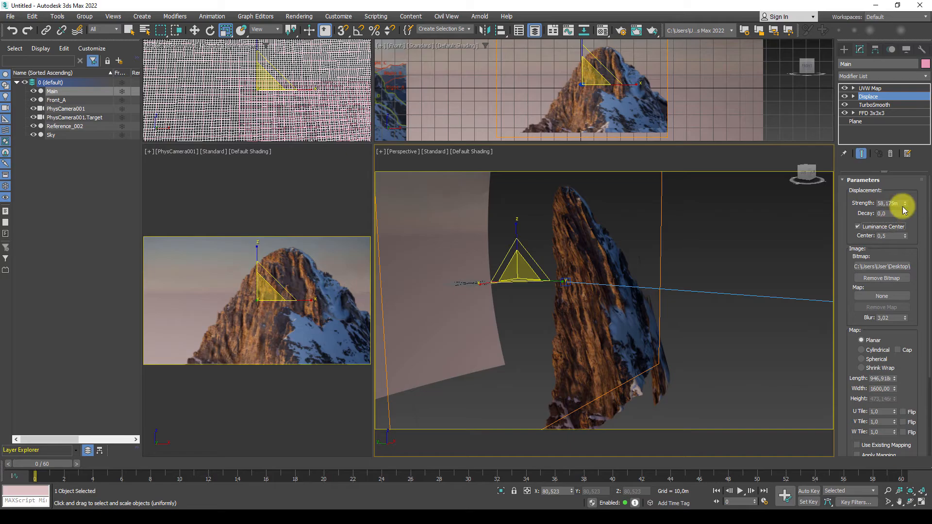
pyautogui.moveTo(906, 219)
pyautogui.mouseDown()
pyautogui.moveTo(909, 257)
pyautogui.moveTo(909, 190)
pyautogui.moveTo(908, 217)
pyautogui.mouseUp()
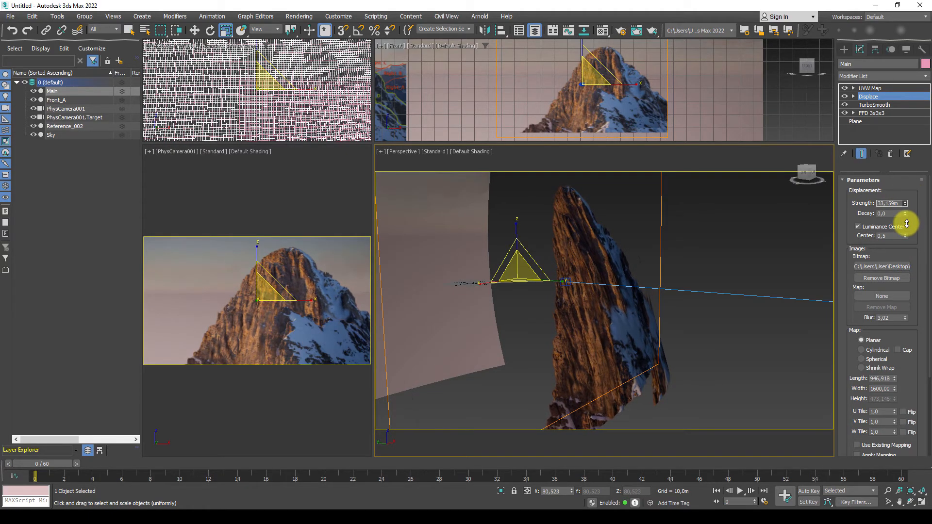
# Set Main's TurboSmooth iterations to 3, comparing the displaced surface with and without edged faces
pyautogui.keyDown('alt'); pyautogui.moveTo(680, 317); pyautogui.dragTo(624, 293, button='middle'); pyautogui.keyUp('alt')
pyautogui.keyDown('alt'); pyautogui.scroll(2, 657, 301); pyautogui.keyUp('alt')
pyautogui.keyDown('alt'); pyautogui.moveTo(623, 293); pyautogui.dragTo(633, 327, button='middle'); pyautogui.keyUp('alt')
pyautogui.press('F4')
pyautogui.scroll(2, 623, 317)
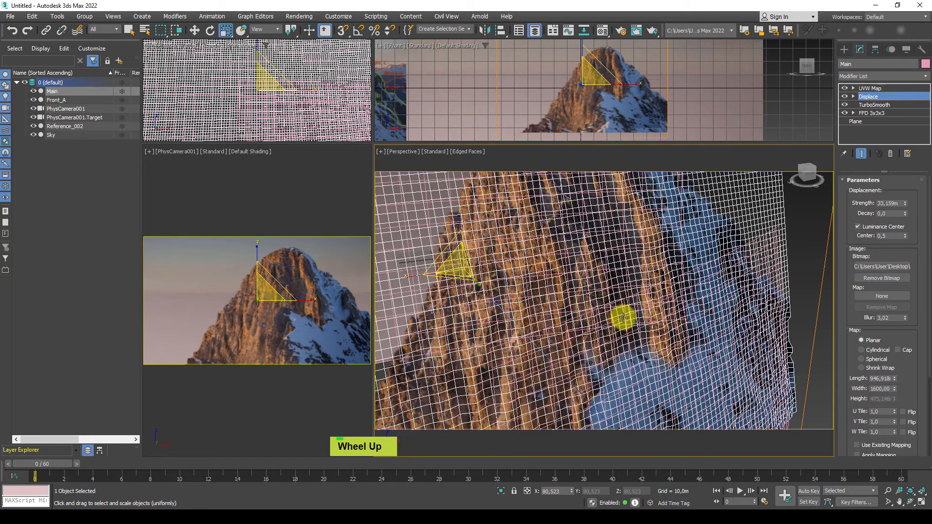
pyautogui.moveTo(904, 318); pyautogui.dragTo(905, 286)
pyautogui.click(869, 105)
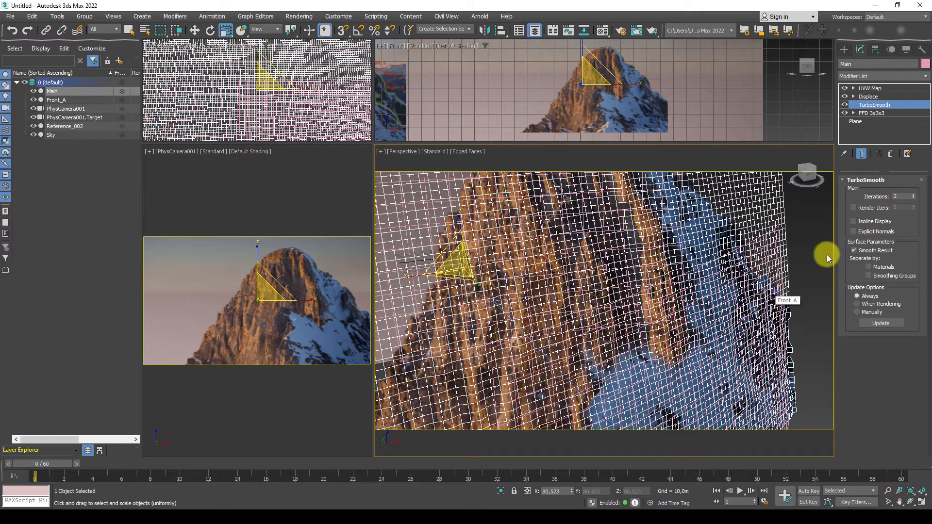
pyautogui.click(915, 194)
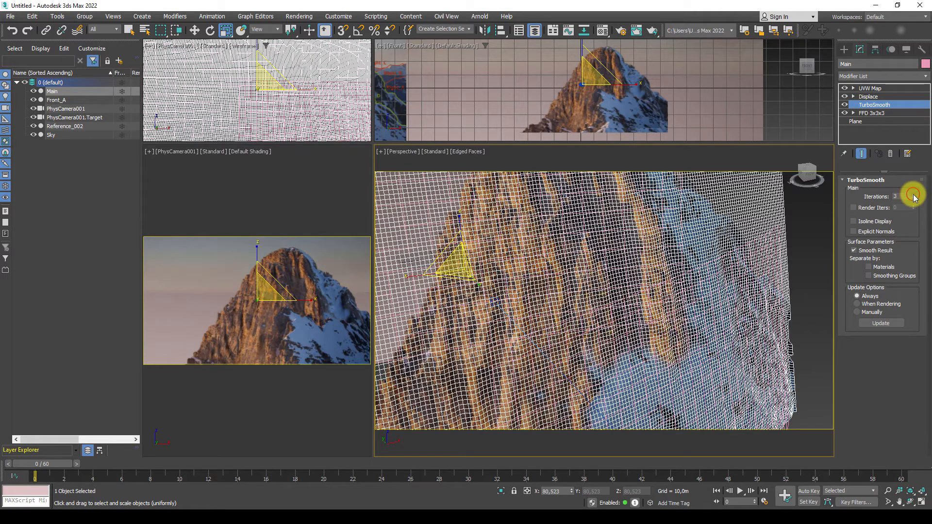
pyautogui.press('F4')
pyautogui.press('F4')
pyautogui.press('F4')
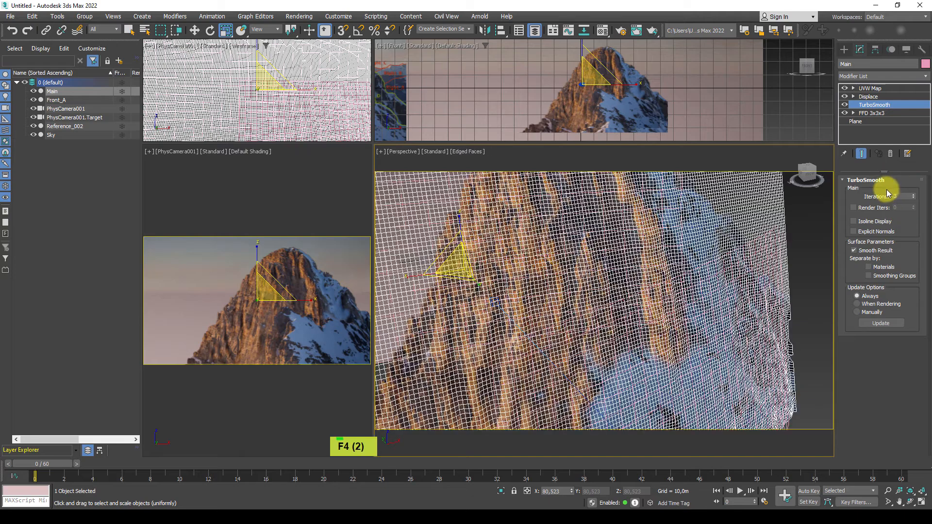
pyautogui.press('F4')
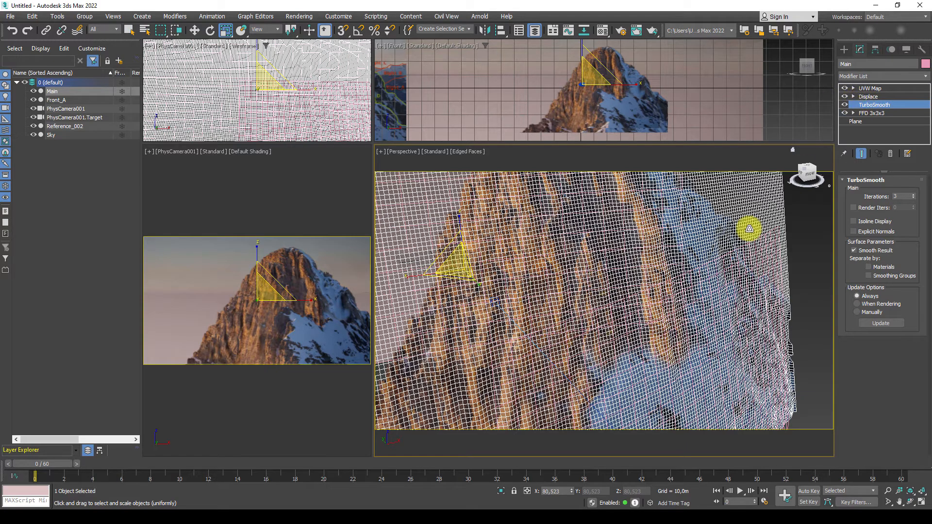
# Test-render the shaded PhysCamera001 view, restart the render once, cancel it and minimize the rendered frame window
pyautogui.click(793, 273)
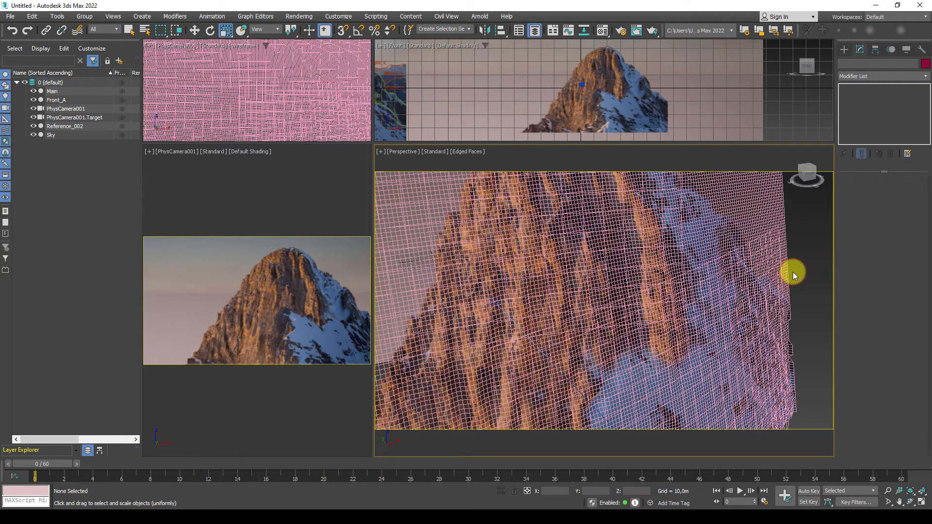
pyautogui.press('c')
pyautogui.press('F3')
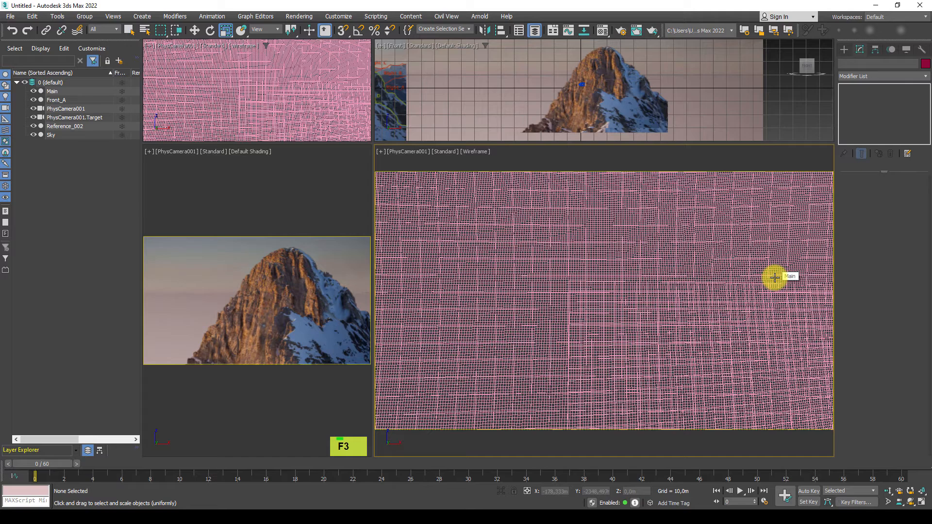
pyautogui.press('F3')
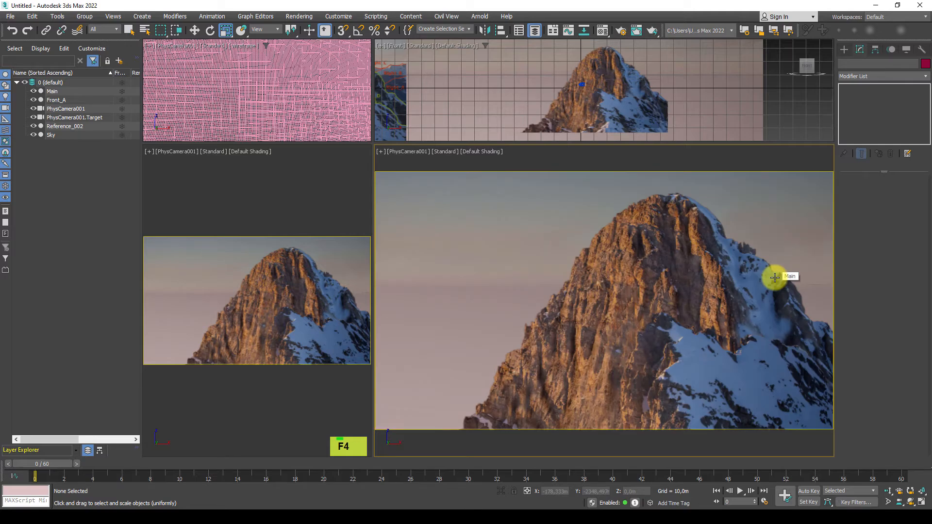
pyautogui.hotkey('shift', 'q')
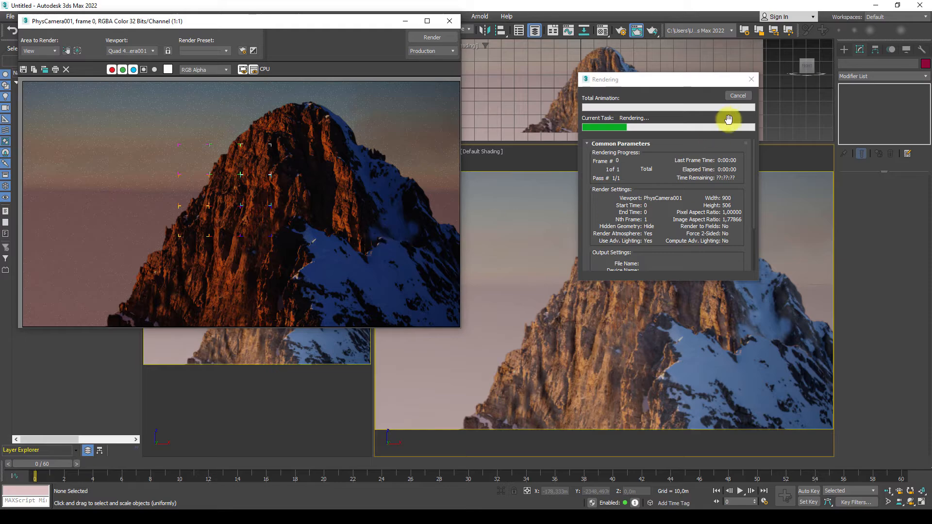
pyautogui.click(738, 96)
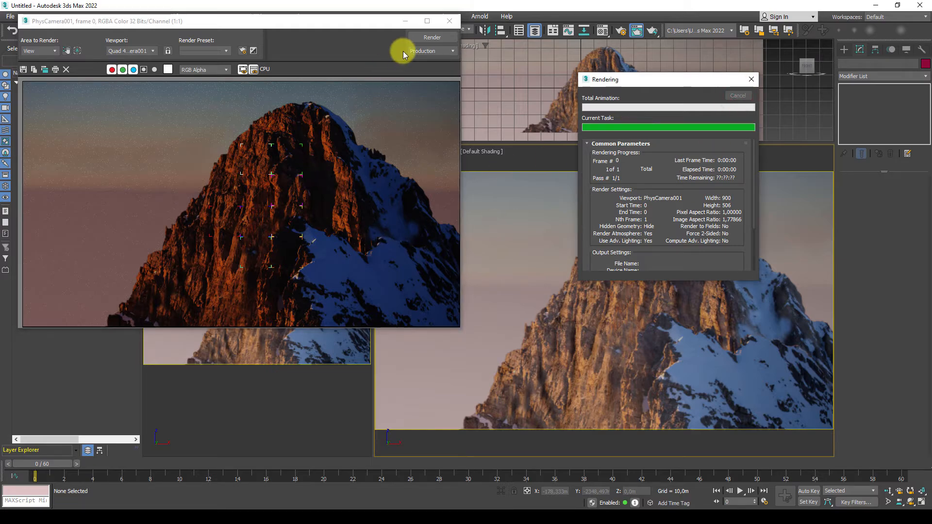
pyautogui.click(430, 36)
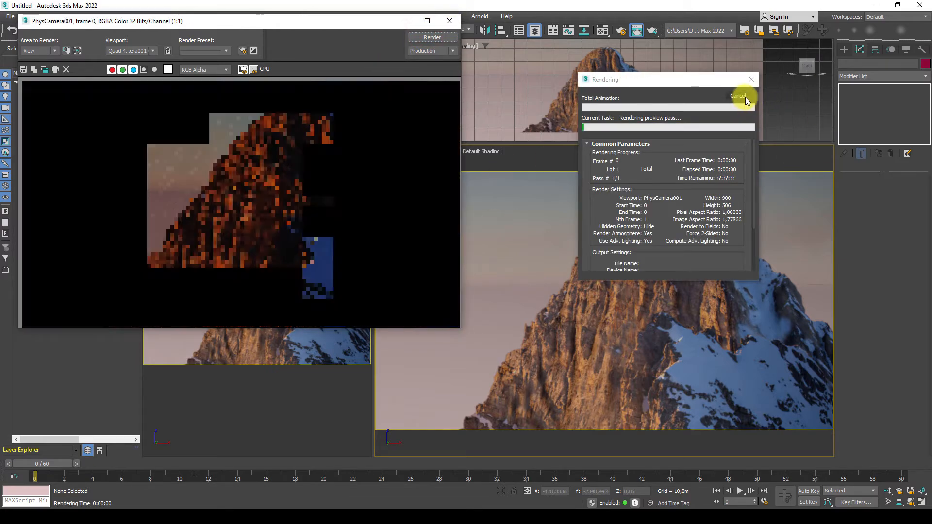
pyautogui.click(737, 96)
pyautogui.click(405, 21)
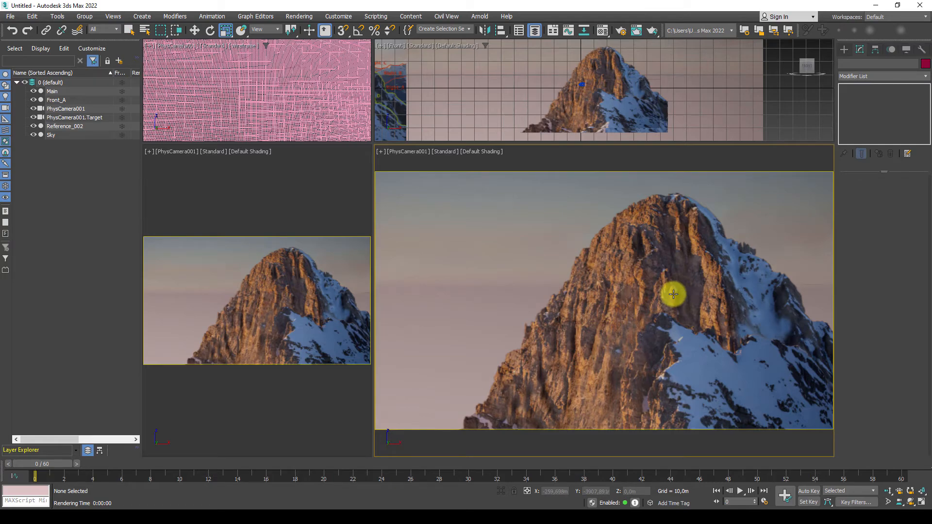
# Create a Sun Positioner behind Main in the top view with a 155,71 m compass radius, 110° north offset and 2474,345 m sun distance
pyautogui.scroll(-3, 637, 291)
pyautogui.keyDown('alt'); pyautogui.moveTo(631, 285); pyautogui.dragTo(656, 371, button='middle'); pyautogui.keyUp('alt')
pyautogui.scroll(-4, 655, 310)
pyautogui.scroll(3, 660, 309)
pyautogui.keyDown('alt'); pyautogui.moveTo(655, 371); pyautogui.dragTo(665, 309, button='middle'); pyautogui.keyUp('alt')
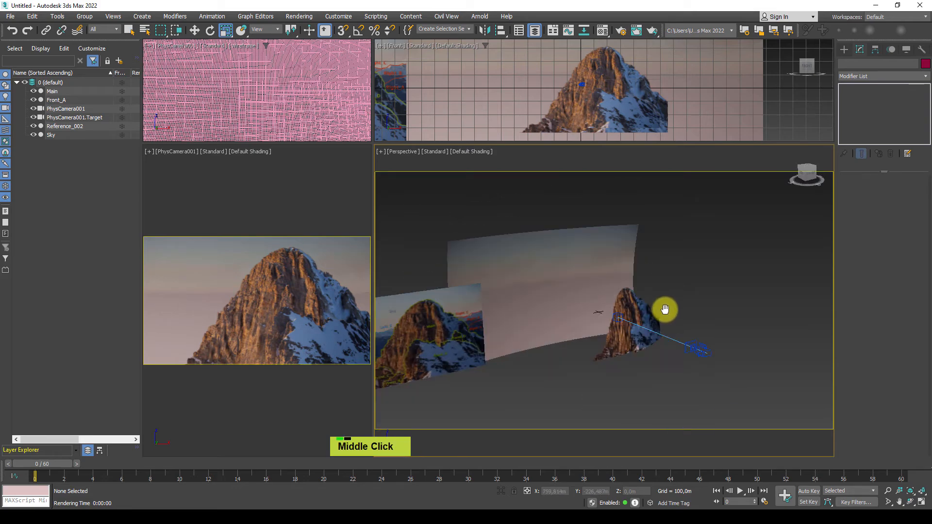
pyautogui.scroll(-3, 762, 180)
pyautogui.click(845, 50)
pyautogui.moveTo(706, 255); pyautogui.dragTo(682, 280, button='middle')
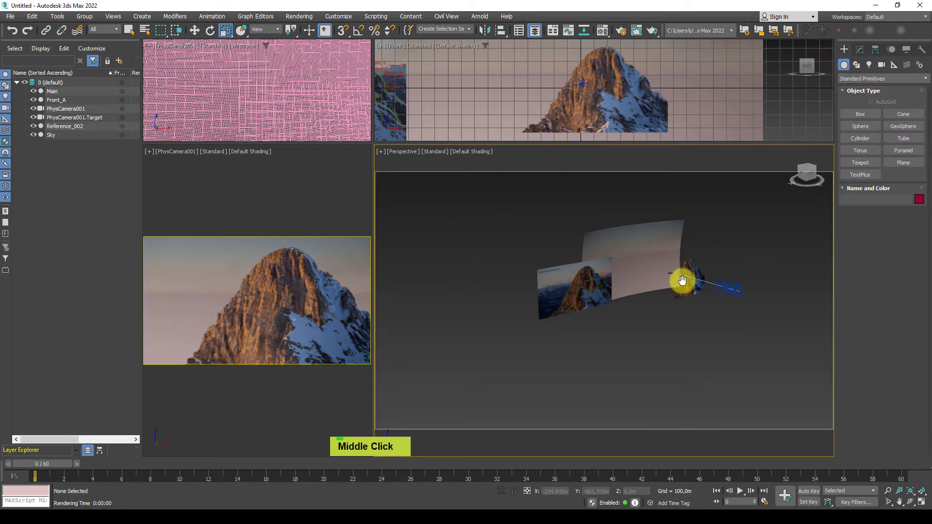
pyautogui.click(869, 64)
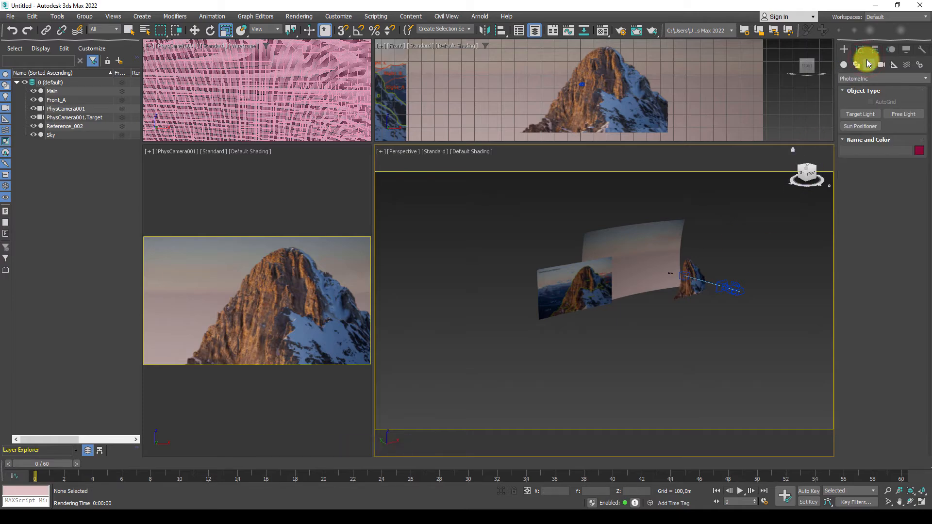
pyautogui.click(859, 127)
pyautogui.press('t')
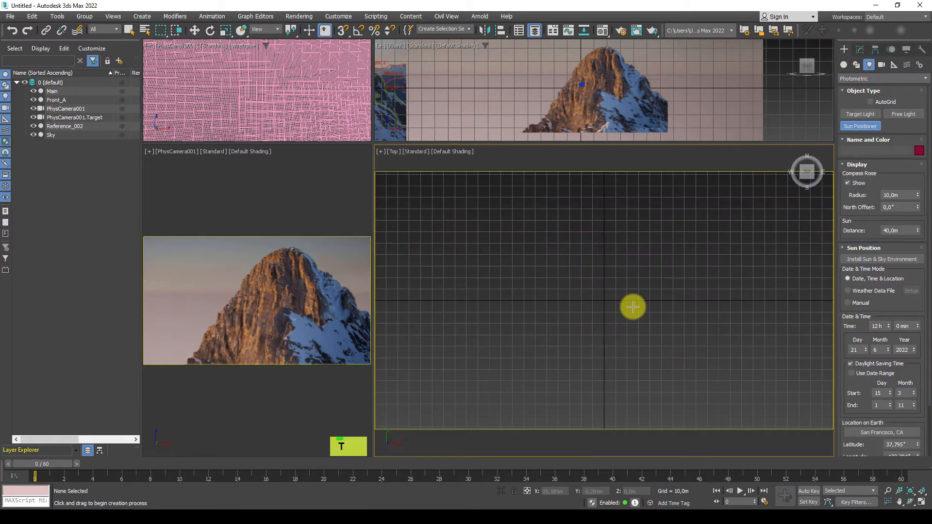
pyautogui.scroll(-5, 633, 306)
pyautogui.moveTo(641, 301); pyautogui.dragTo(599, 304, button='middle')
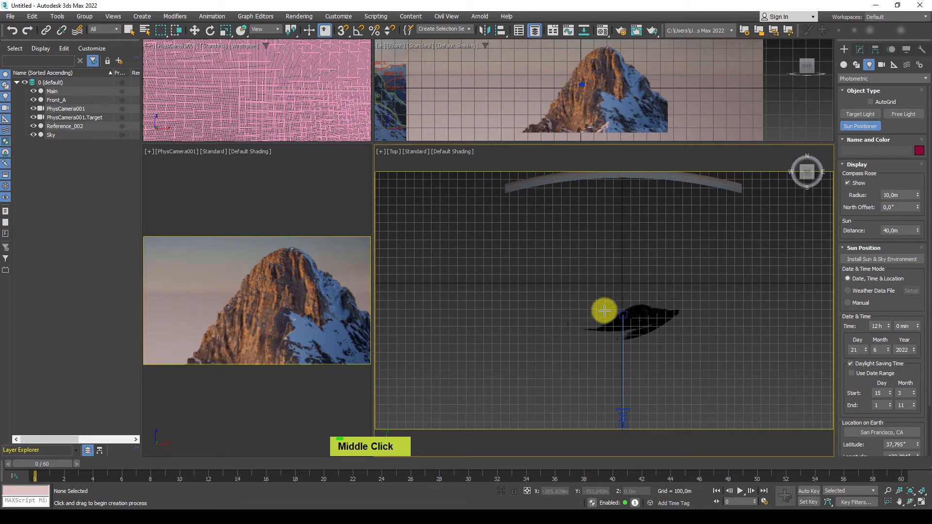
pyautogui.moveTo(607, 287)
pyautogui.mouseDown()
pyautogui.moveTo(645, 343)
pyautogui.moveTo(617, 294)
pyautogui.mouseUp()
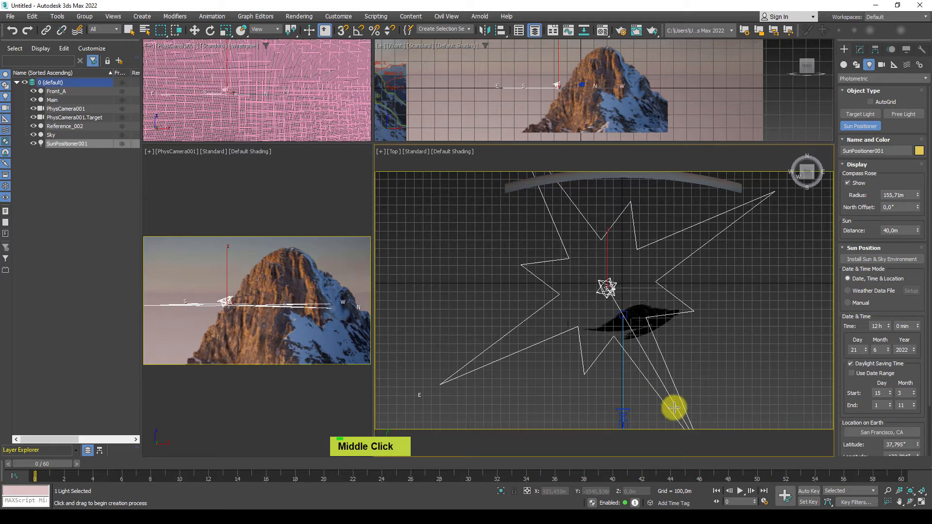
pyautogui.click(811, 344)
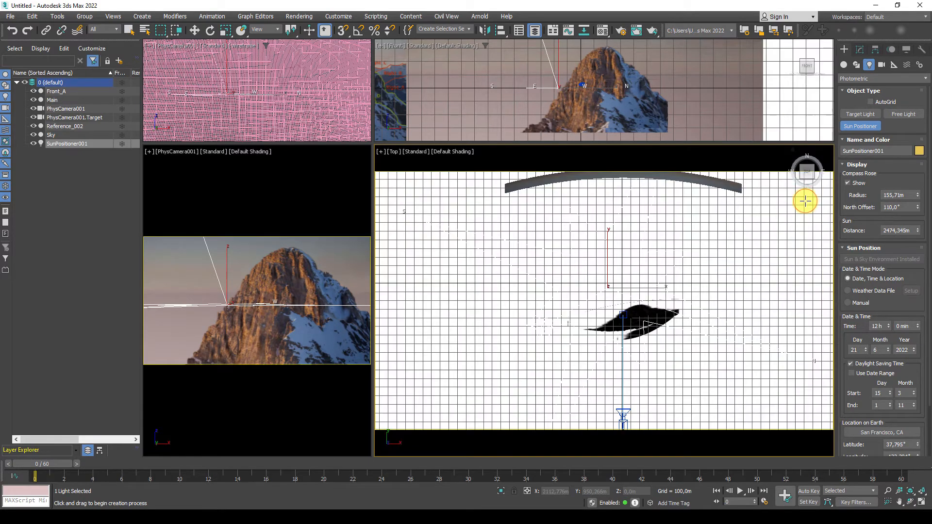
pyautogui.click(805, 201)
pyautogui.rightClick(751, 266)
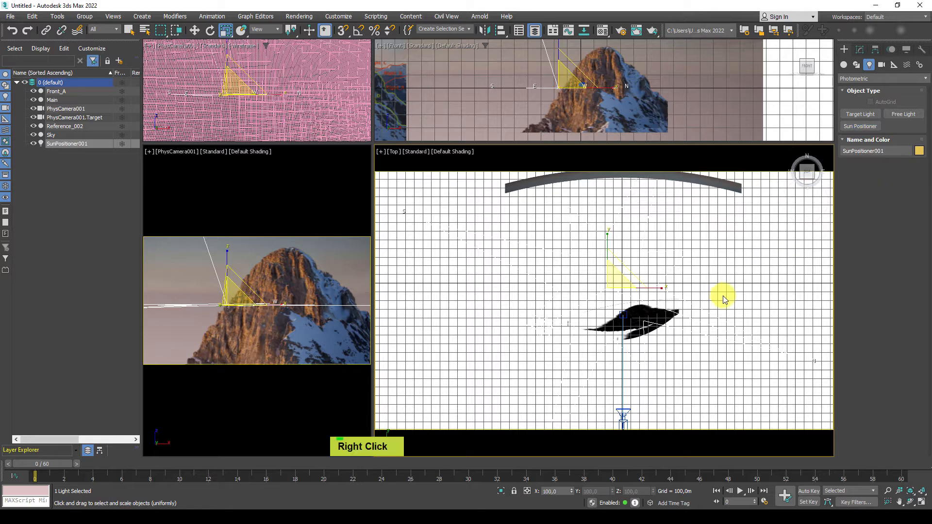
# Show the scene in perspective and apply the Customize User Interface Gradient Colors background to all views in the active layout
pyautogui.press('p')
pyautogui.scroll(-5, 708, 272)
pyautogui.keyDown('alt'); pyautogui.moveTo(705, 261); pyautogui.dragTo(713, 291, button='middle'); pyautogui.keyUp('alt')
pyautogui.scroll(3, 711, 260)
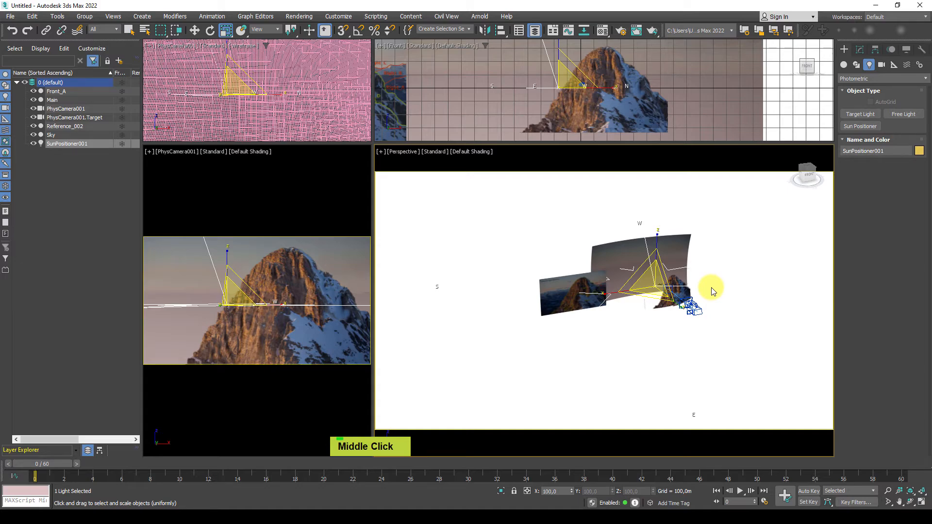
pyautogui.hotkey('alt', 'b')
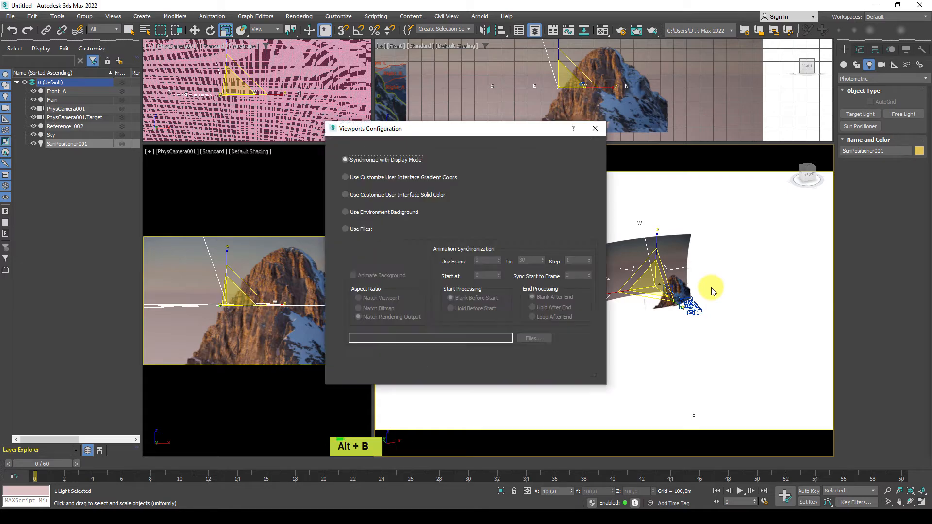
pyautogui.moveTo(465, 127); pyautogui.dragTo(619, 156)
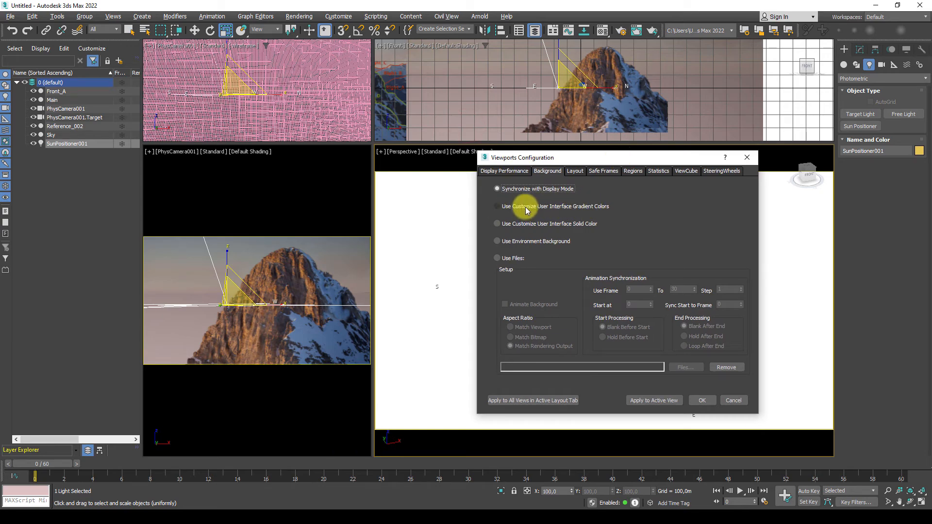
pyautogui.click(499, 206)
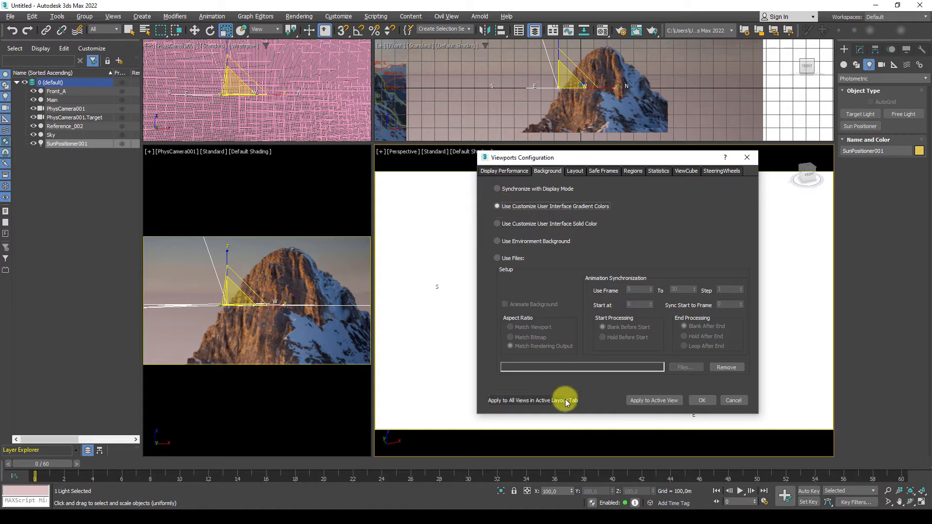
pyautogui.click(514, 401)
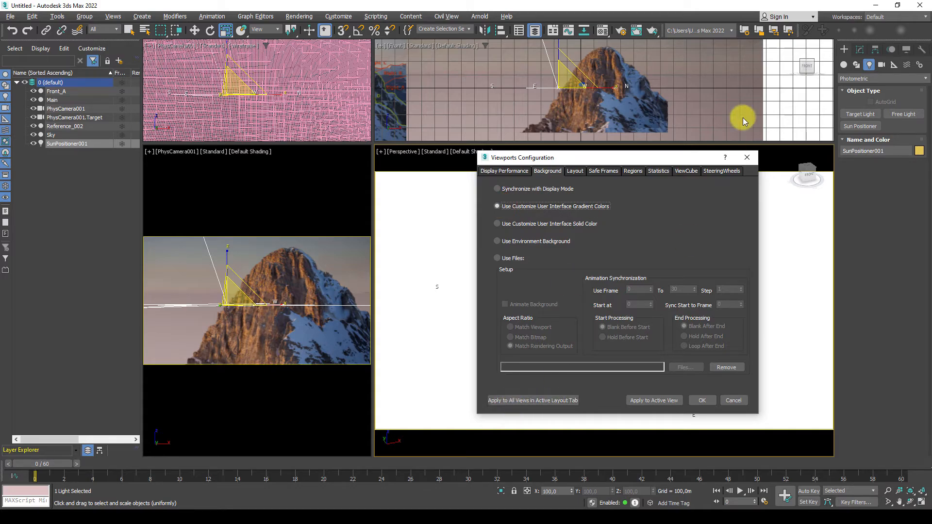
pyautogui.click(546, 400)
pyautogui.click(703, 401)
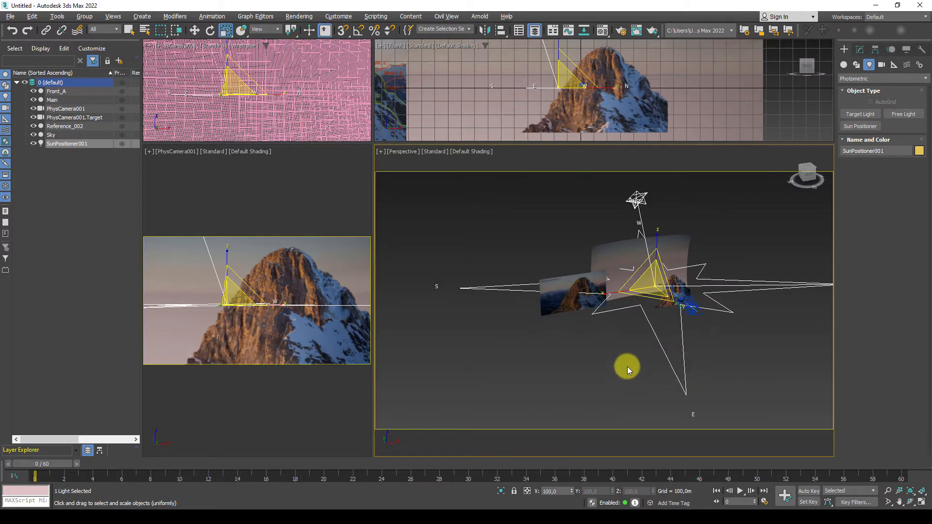
# Test-render the PhysCamera001 view from the rendered frame window, cancel the render and close the window
pyautogui.keyDown('alt'); pyautogui.moveTo(627, 366); pyautogui.dragTo(594, 378, button='middle'); pyautogui.keyUp('alt')
pyautogui.press('c')
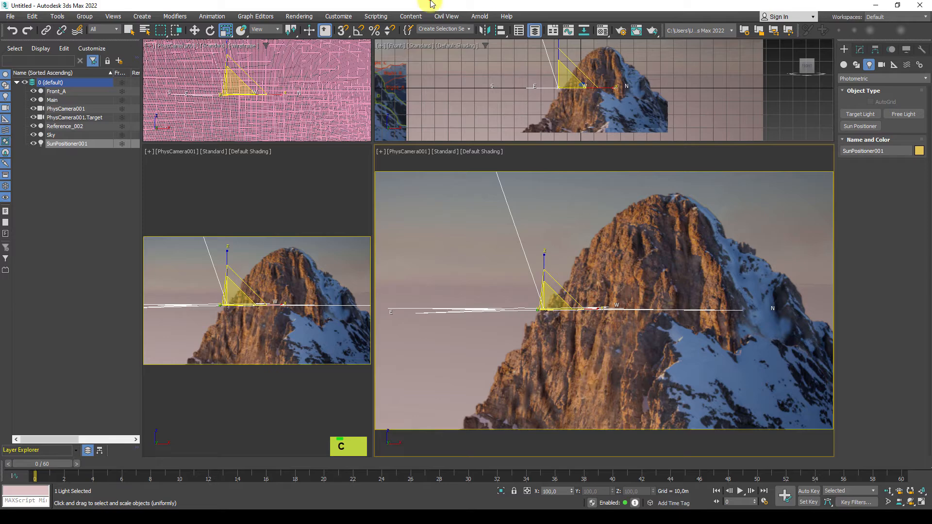
pyautogui.click(332, 14)
pyautogui.click(301, 15)
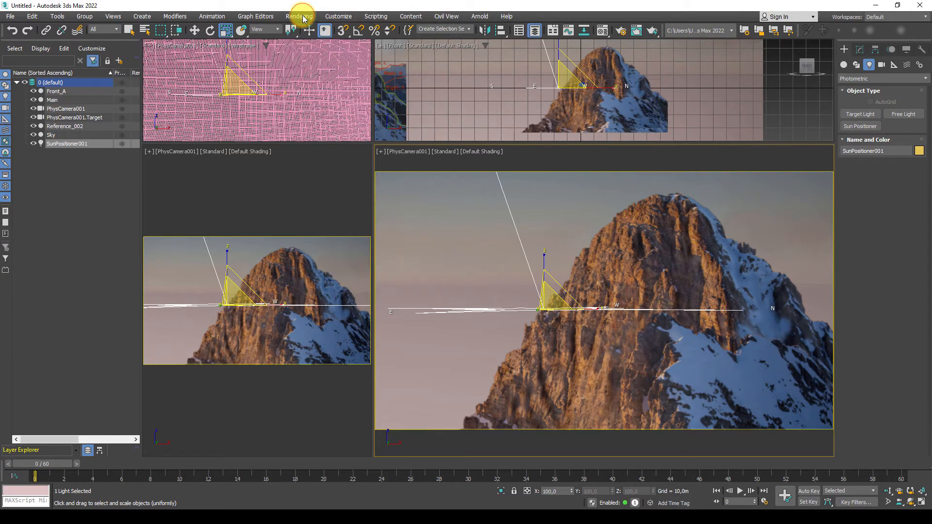
pyautogui.click(302, 15)
pyautogui.click(318, 78)
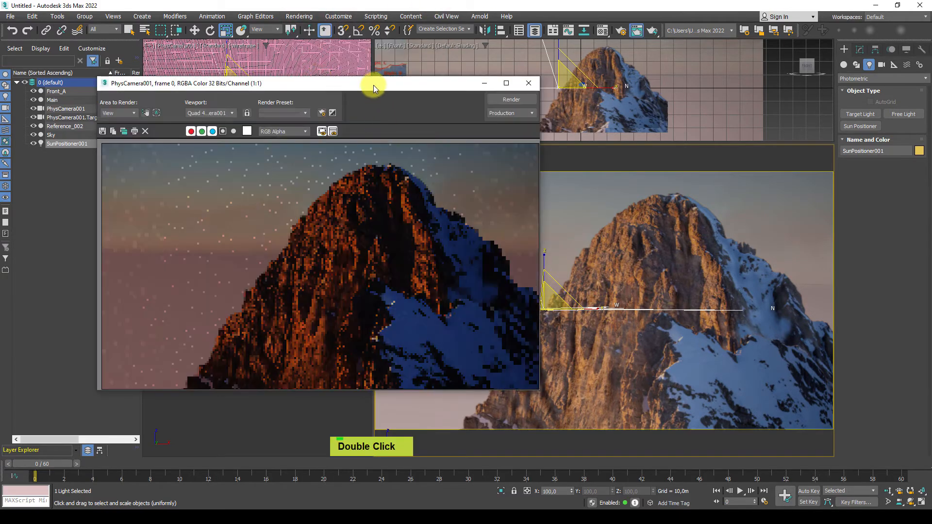
pyautogui.click(523, 100)
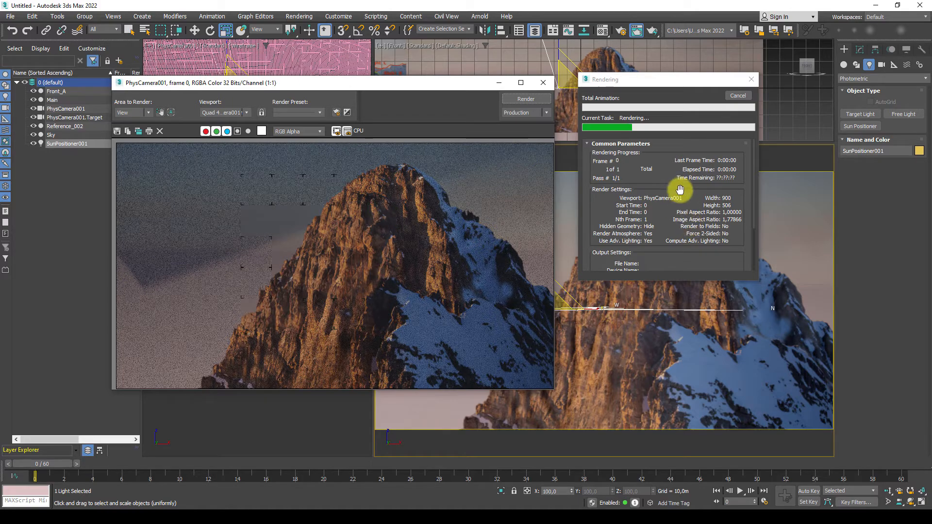
pyautogui.moveTo(692, 81); pyautogui.dragTo(680, 99)
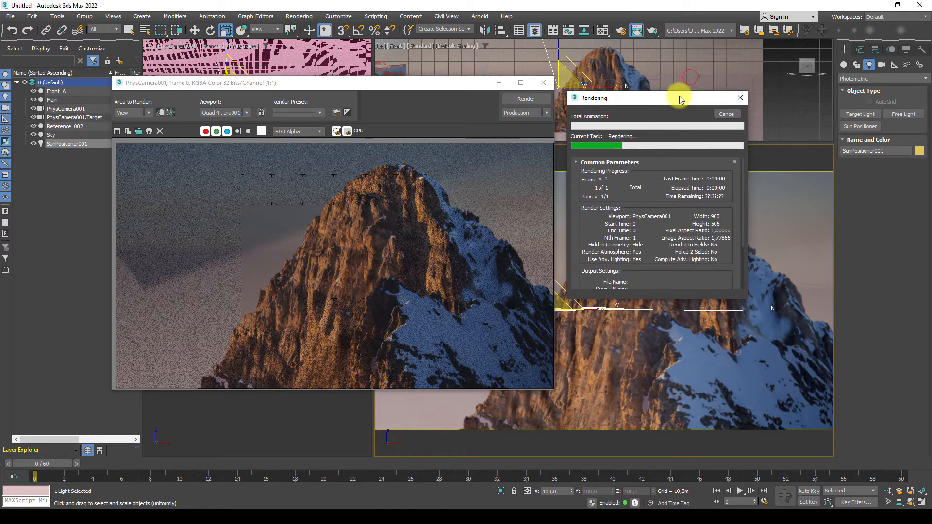
pyautogui.doubleClick(723, 115)
pyautogui.click(543, 84)
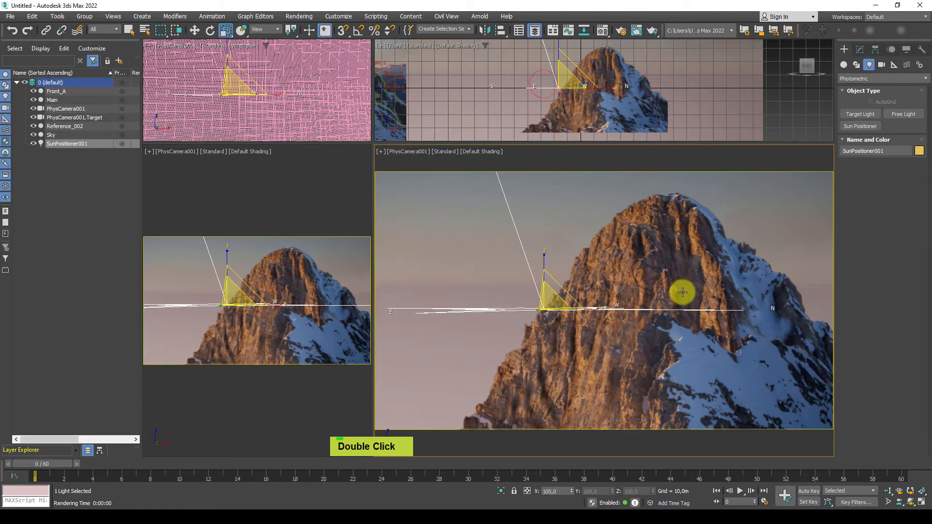
# Select the Sun Positioner in a perspective view and set its sun position time to 17 h
pyautogui.press('p')
pyautogui.moveTo(575, 267); pyautogui.dragTo(682, 335, button='middle')
pyautogui.scroll(-5, 573, 292)
pyautogui.scroll(-3, 648, 310)
pyautogui.keyDown('alt'); pyautogui.moveTo(658, 281); pyautogui.dragTo(505, 310, button='middle'); pyautogui.keyUp('alt')
pyautogui.scroll(2, 624, 235)
pyautogui.scroll(-2, 591, 302)
pyautogui.scroll(2, 590, 314)
pyautogui.moveTo(589, 314); pyautogui.dragTo(561, 333, button='middle')
pyautogui.doubleClick(576, 243)
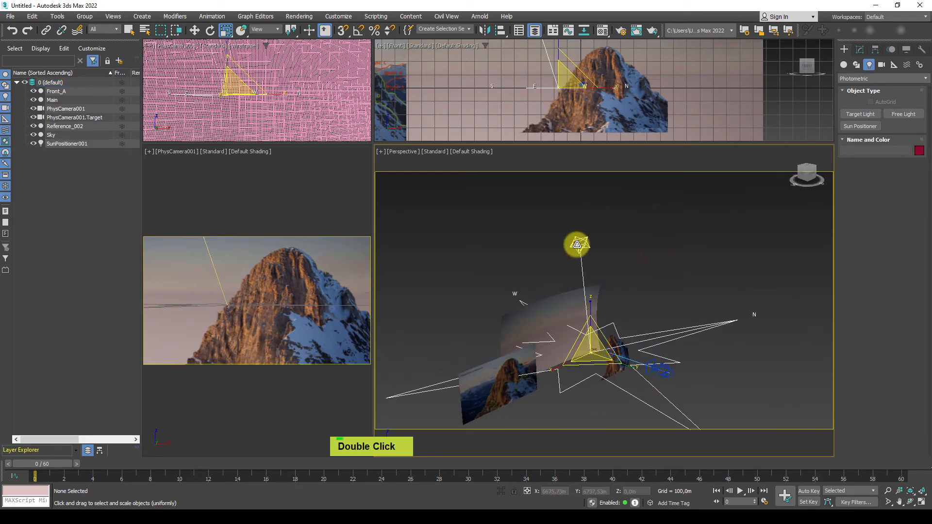
pyautogui.click(860, 50)
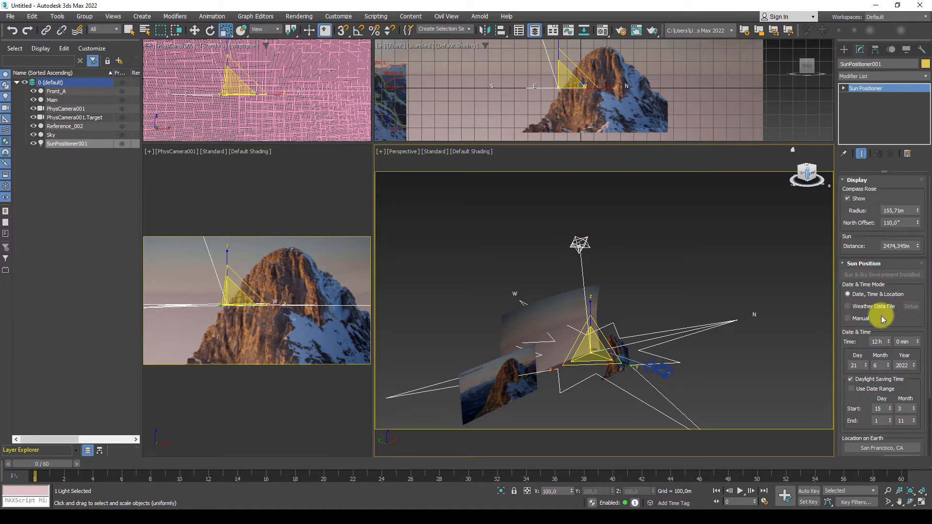
pyautogui.doubleClick(881, 341)
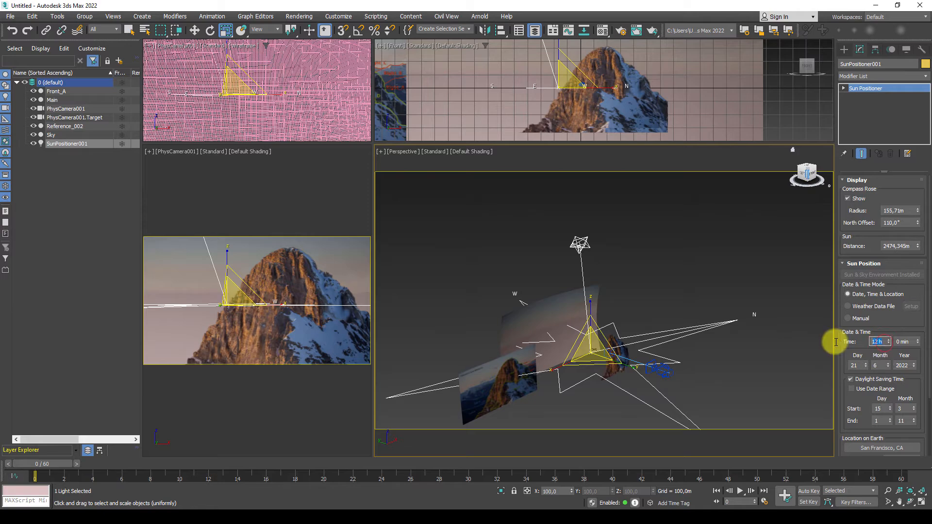
pyautogui.write('17')
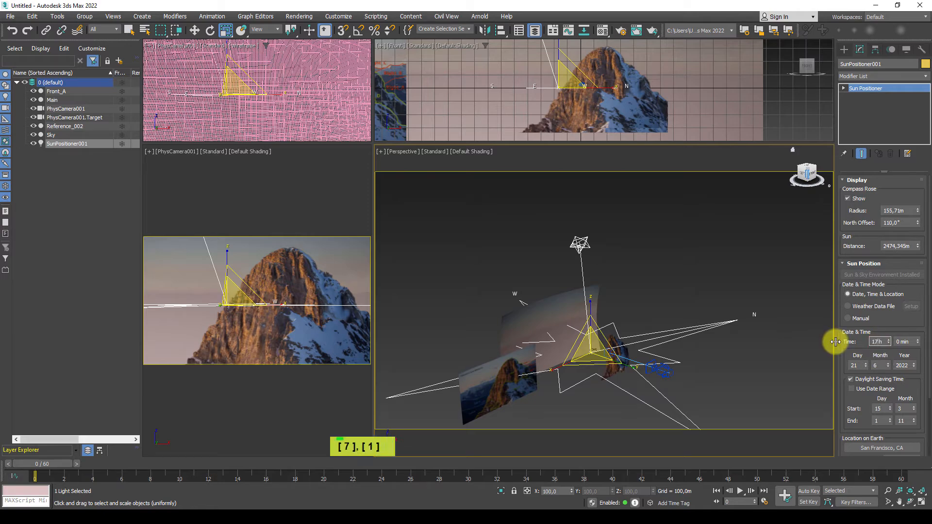
pyautogui.press('Return')
# Rotate the Sun Positioner about its vertical axis to about 142,3° so the sun direction swings around the mountain
pyautogui.keyDown('alt'); pyautogui.moveTo(644, 327); pyautogui.dragTo(765, 326, button='middle'); pyautogui.keyUp('alt')
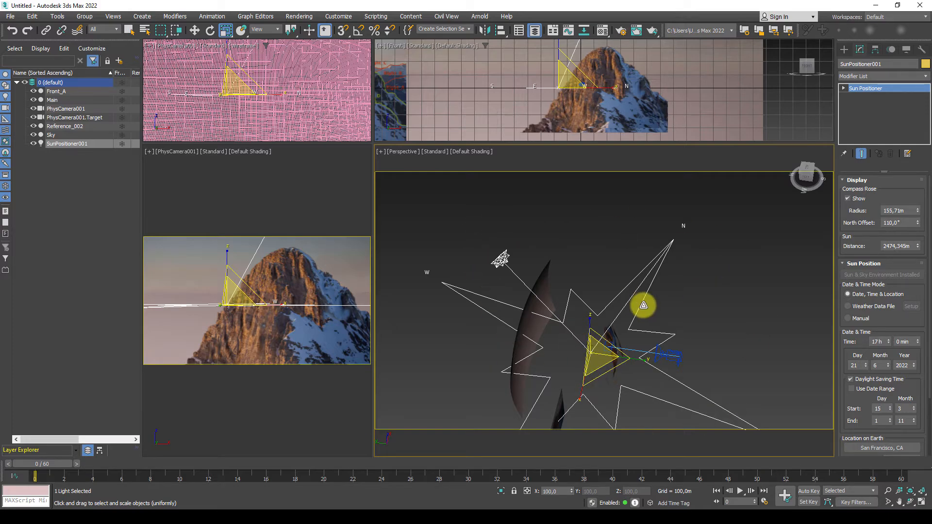
pyautogui.press('e')
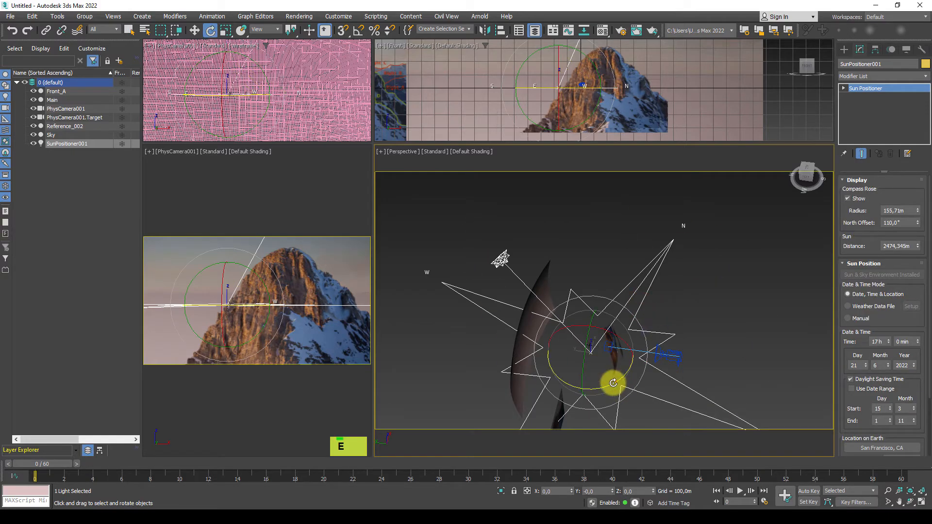
pyautogui.moveTo(613, 383); pyautogui.dragTo(728, 354)
pyautogui.keyDown('alt'); pyautogui.moveTo(728, 354); pyautogui.dragTo(703, 365, button='middle'); pyautogui.keyUp('alt')
pyautogui.moveTo(616, 387); pyautogui.dragTo(719, 439)
# Test-render PhysCamera001 with the rotated sun, cancel the render and close the rendered frame window
pyautogui.press('c')
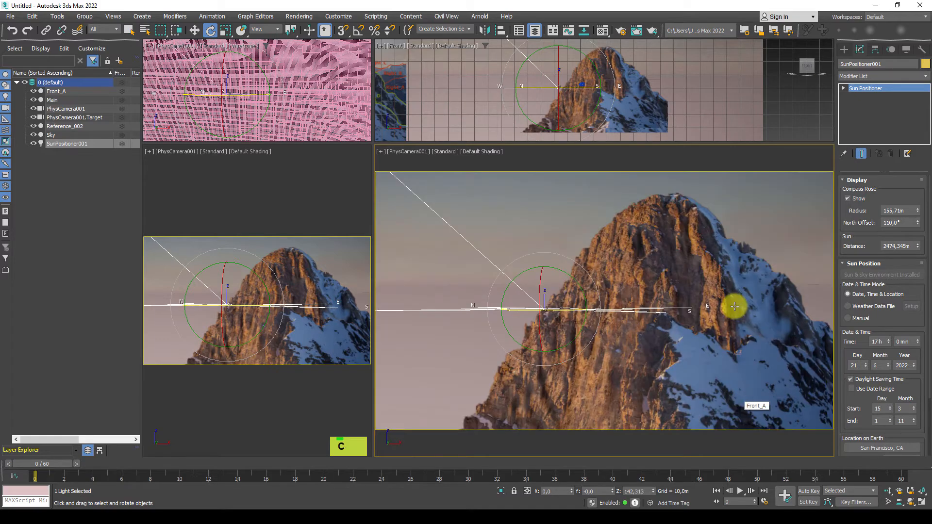
pyautogui.hotkey('shift', 'q')
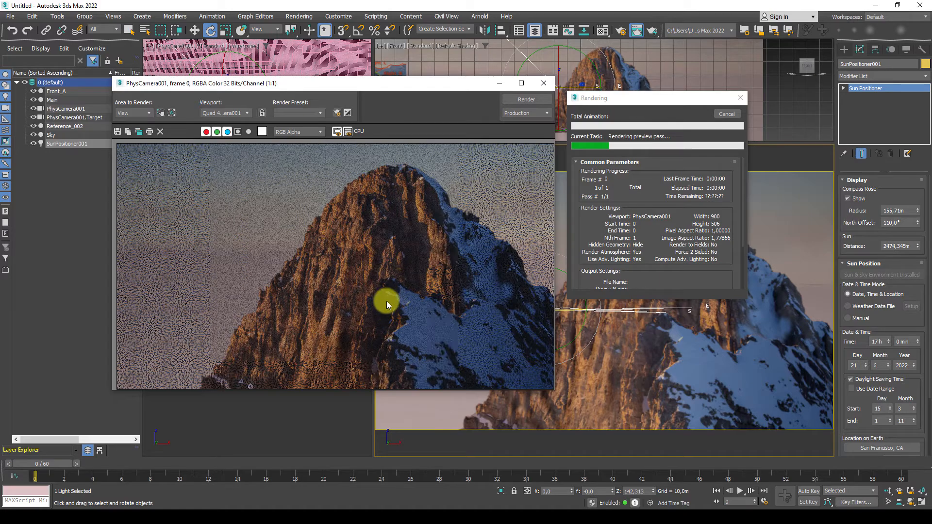
pyautogui.click(727, 114)
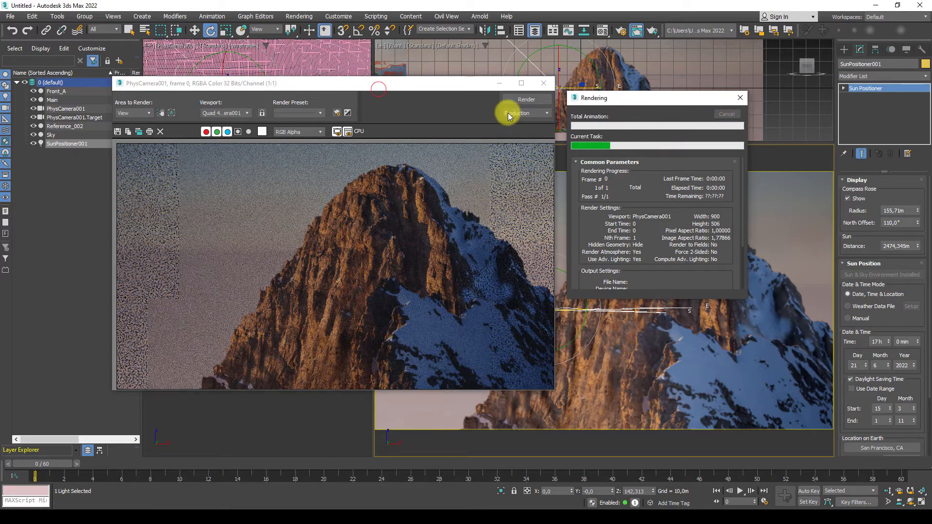
pyautogui.click(546, 83)
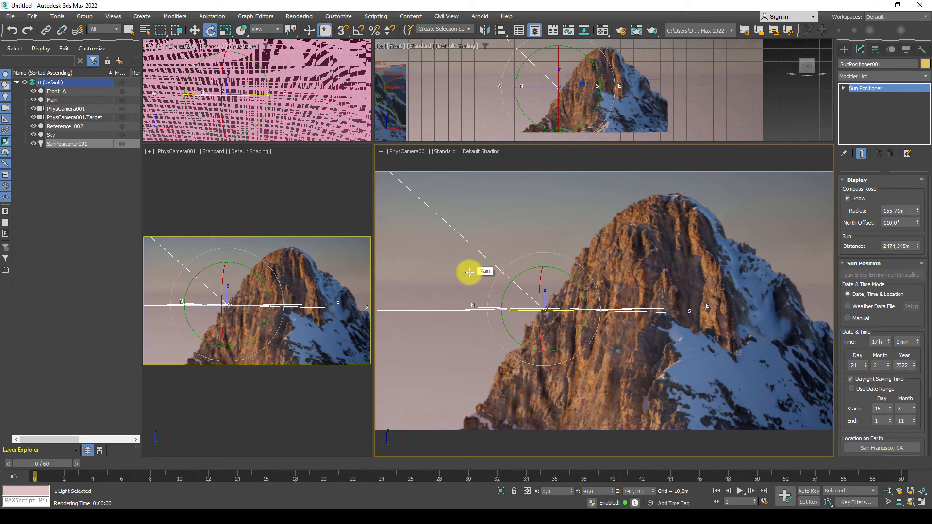
# Render an exposure preview in the environment settings and set the global Exposure Value to 13,5 EV
pyautogui.press('8')
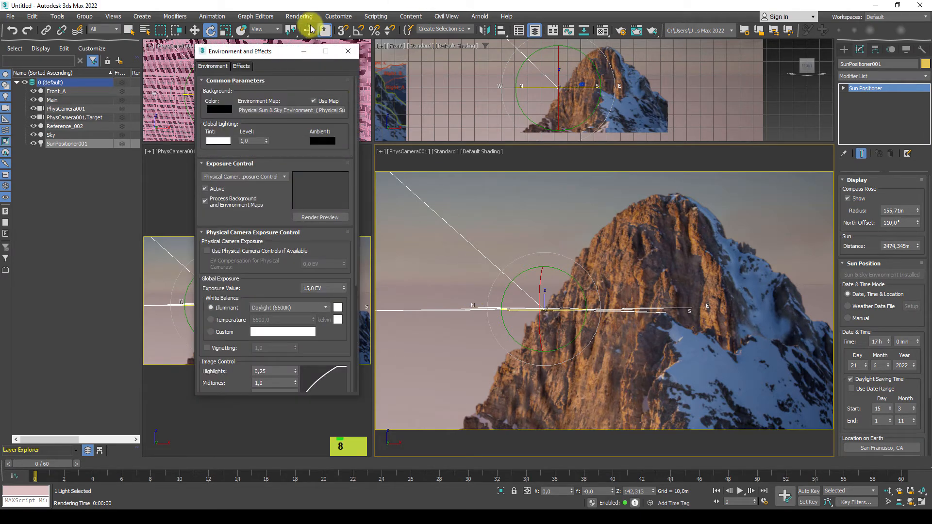
pyautogui.click(299, 16)
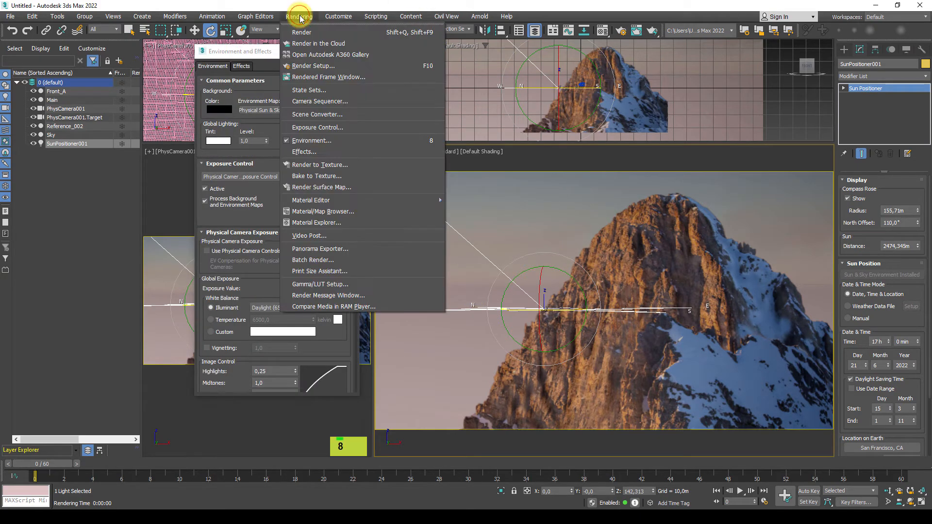
pyautogui.click(326, 145)
pyautogui.moveTo(267, 53); pyautogui.dragTo(272, 101)
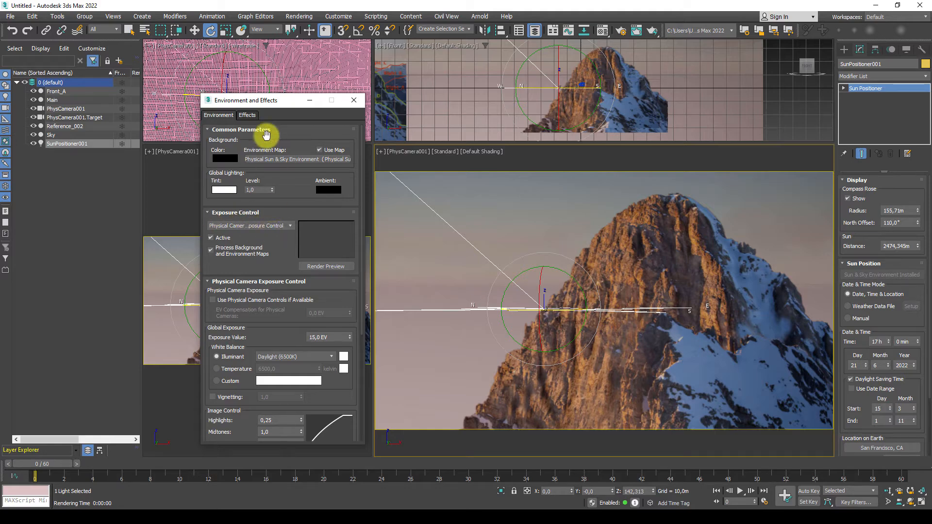
pyautogui.moveTo(272, 100); pyautogui.dragTo(260, 82)
pyautogui.click(311, 248)
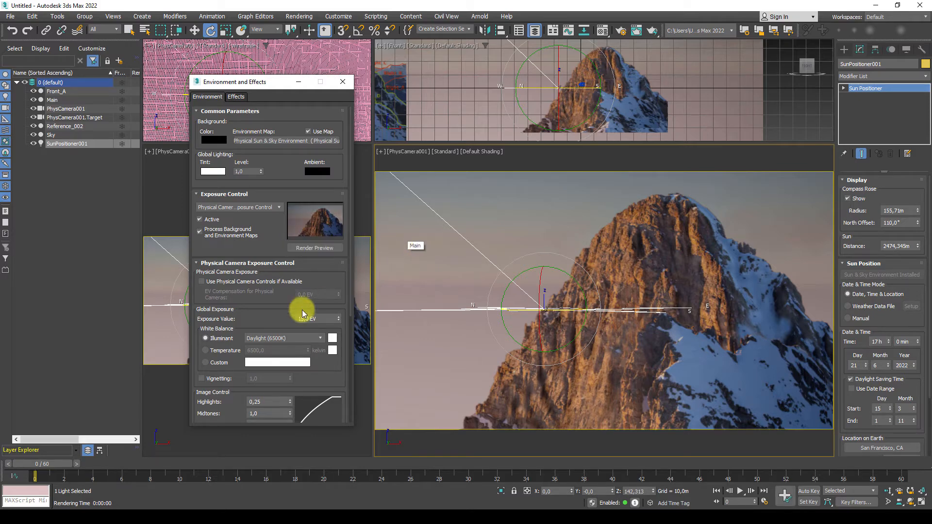
pyautogui.click(317, 318)
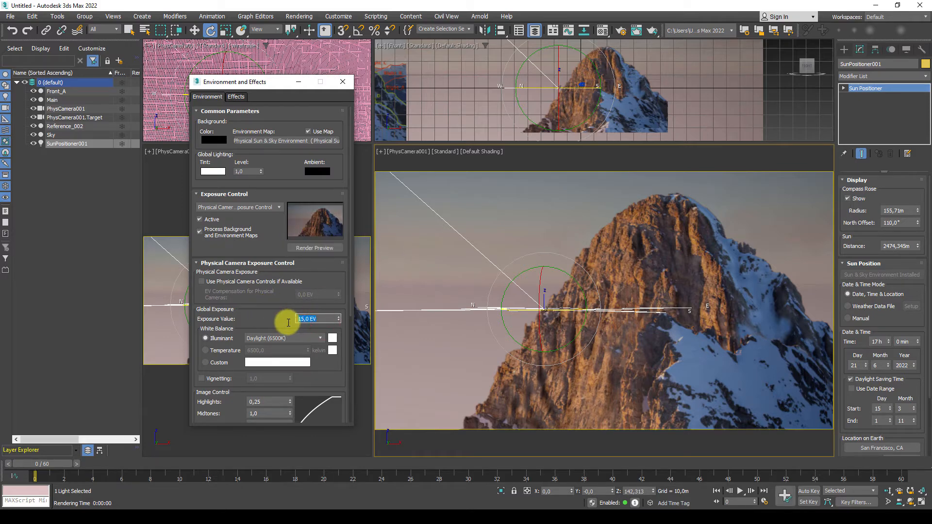
pyautogui.write('1')
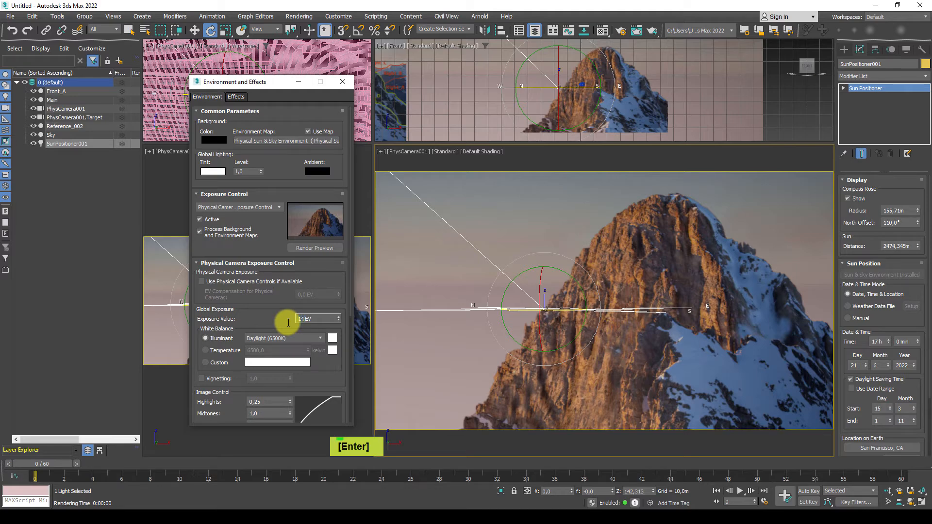
pyautogui.write('4')
pyautogui.press('Return')
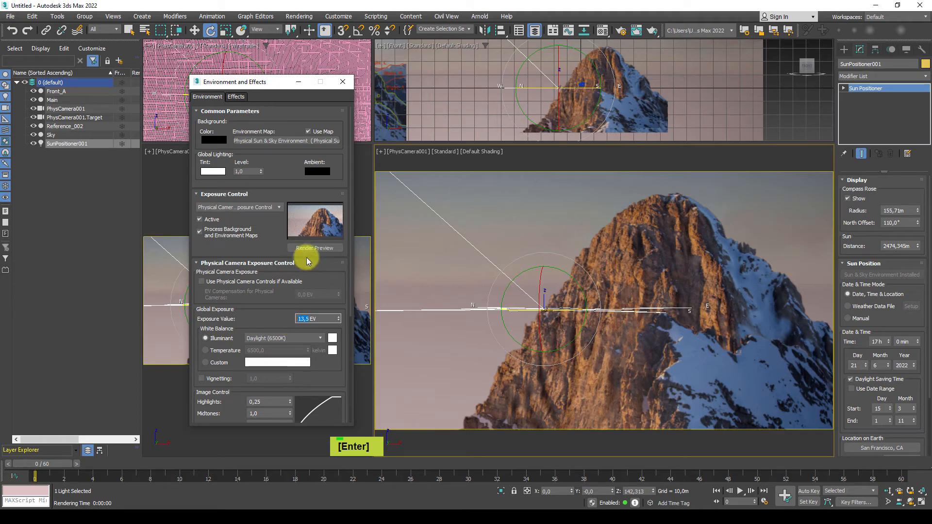
# Set the Highlights value of the physical camera exposure's image control to 0,4
pyautogui.moveTo(272, 82); pyautogui.dragTo(273, 56)
pyautogui.moveTo(264, 276); pyautogui.dragTo(266, 197)
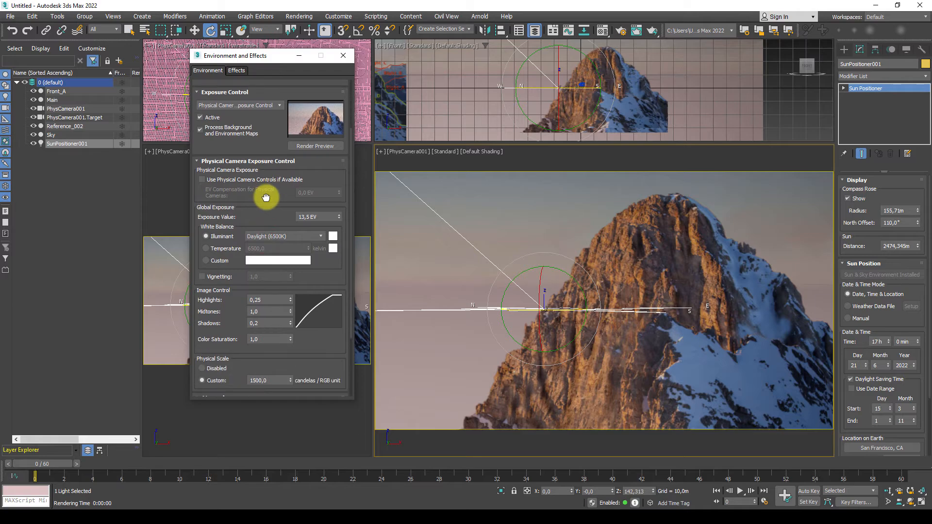
pyautogui.moveTo(270, 301); pyautogui.dragTo(246, 298)
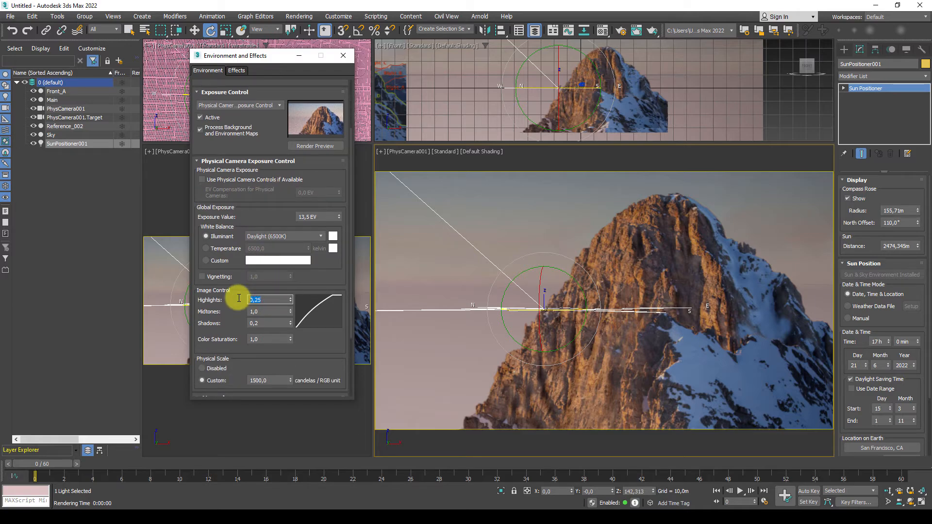
pyautogui.write('0,')
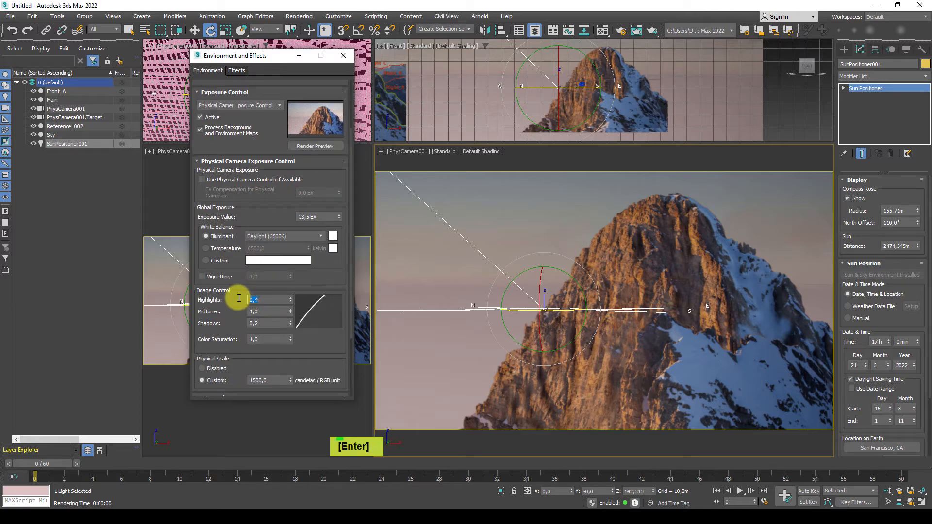
# Open the last rendered frame of PhysCamera001 and clone it into a separate window for comparison
pyautogui.moveTo(272, 56); pyautogui.dragTo(198, 119)
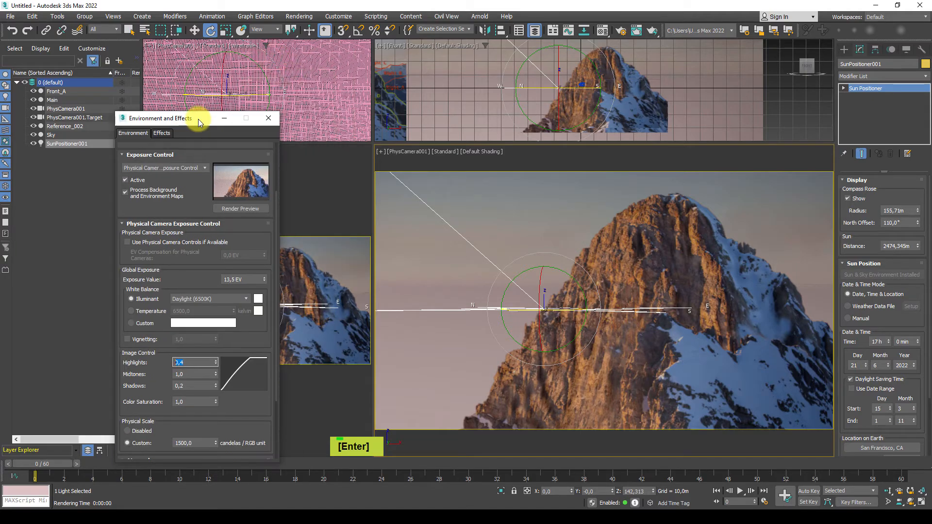
pyautogui.click(299, 16)
pyautogui.click(322, 72)
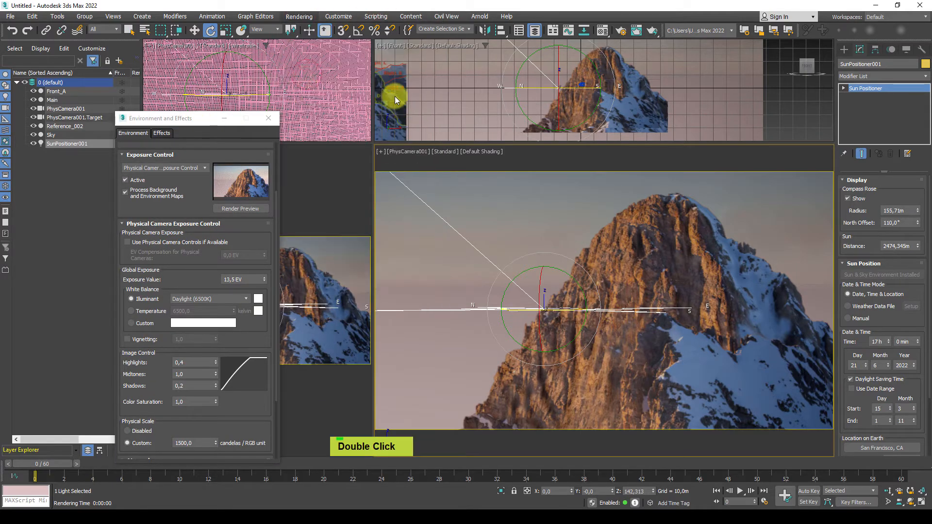
pyautogui.moveTo(391, 87); pyautogui.dragTo(546, 86)
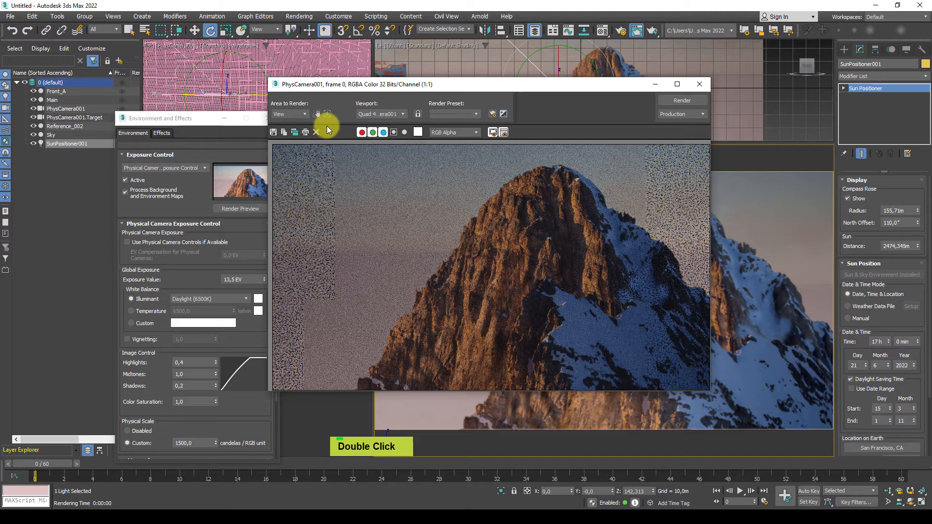
pyautogui.click(295, 133)
pyautogui.moveTo(607, 132)
pyautogui.mouseDown()
pyautogui.moveTo(717, 176)
pyautogui.moveTo(833, 180)
pyautogui.mouseUp()
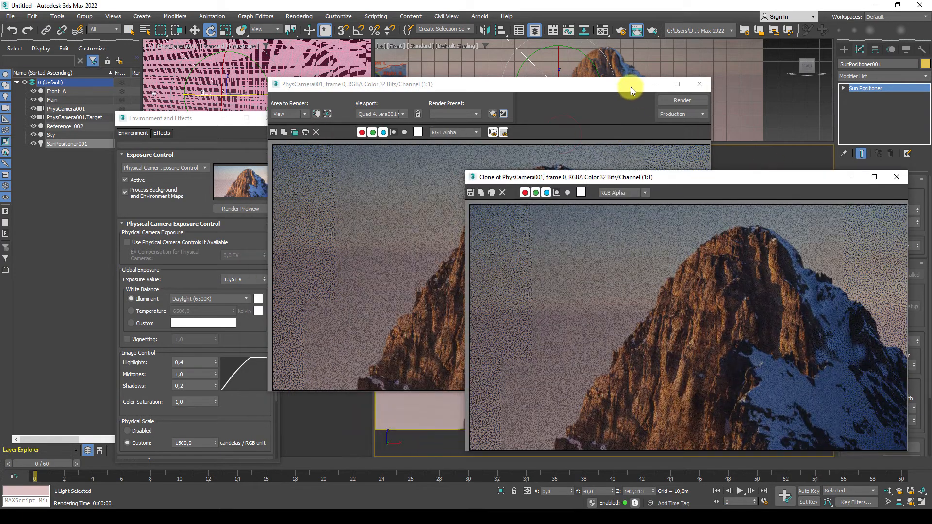
# Re-render PhysCamera001 beside the cloned frame to compare brightness, cancel the render and close the rendered frame window
pyautogui.moveTo(631, 86); pyautogui.dragTo(557, 87)
pyautogui.click(608, 100)
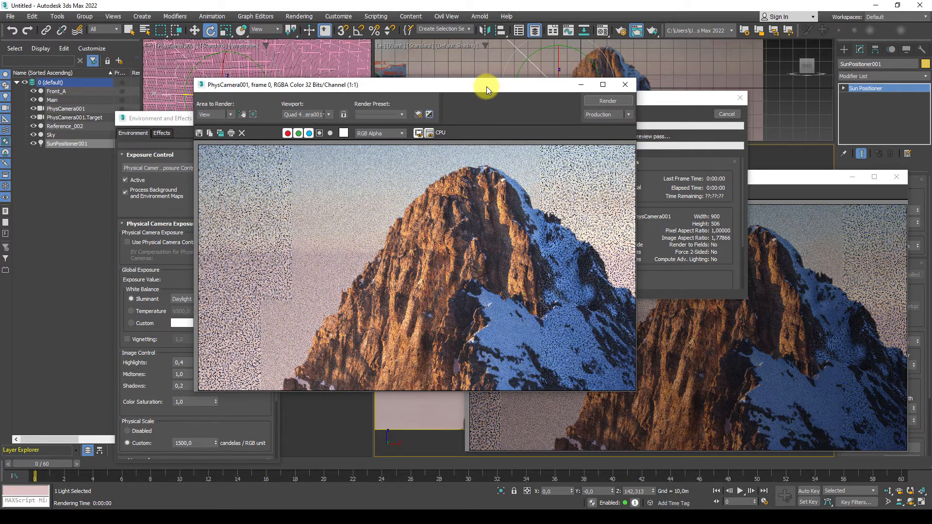
pyautogui.moveTo(486, 83); pyautogui.dragTo(455, 84)
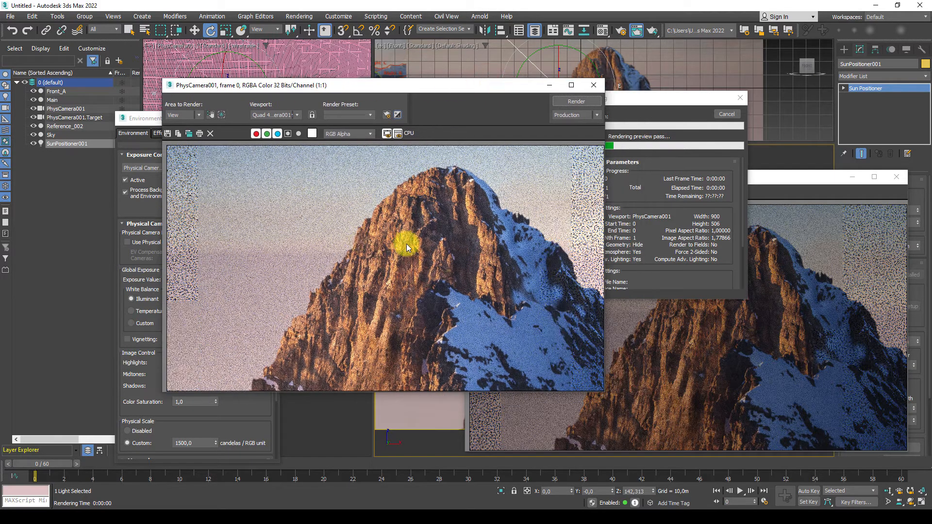
pyautogui.doubleClick(728, 115)
pyautogui.click(594, 85)
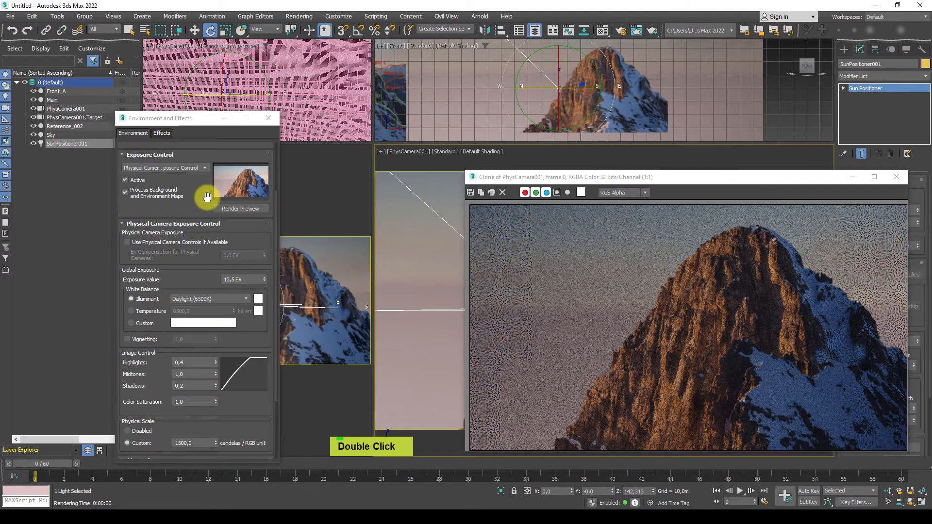
# Set the global Exposure Value to 14 EV, and close the cloned frame and the environment settings
pyautogui.doubleClick(240, 280)
pyautogui.write('1')
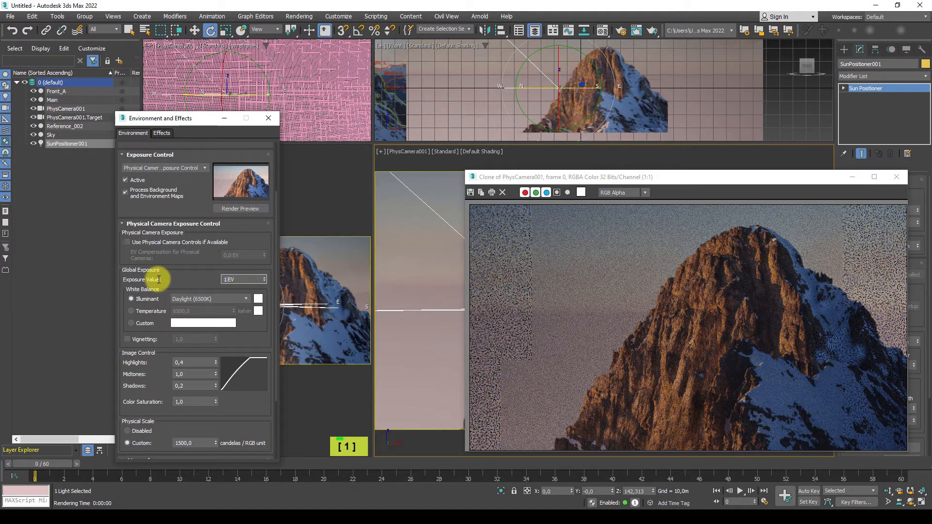
pyautogui.write('4')
pyautogui.press('Return')
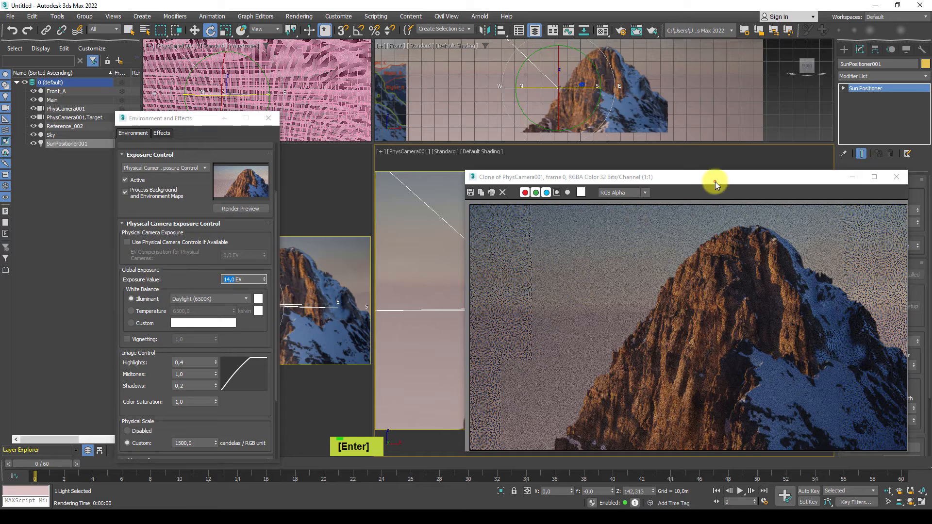
pyautogui.moveTo(715, 181); pyautogui.dragTo(580, 157)
pyautogui.click(761, 155)
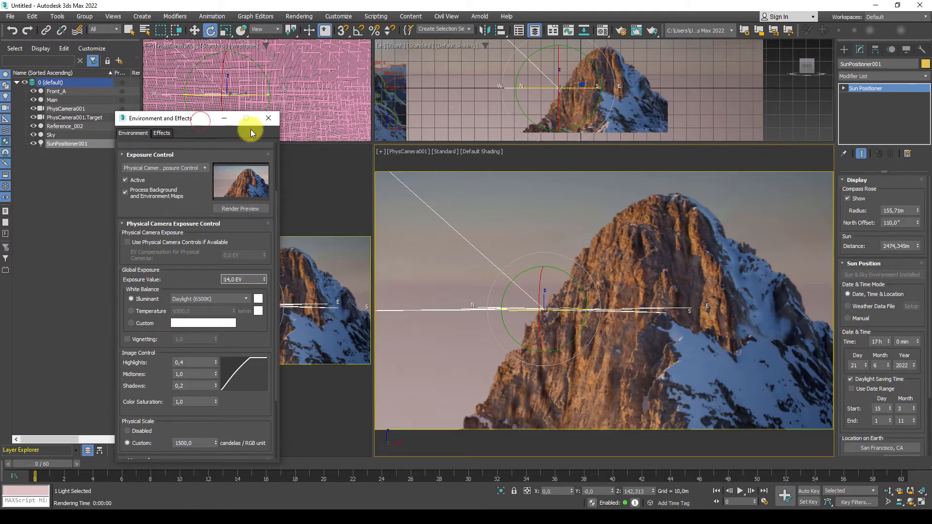
pyautogui.click(268, 118)
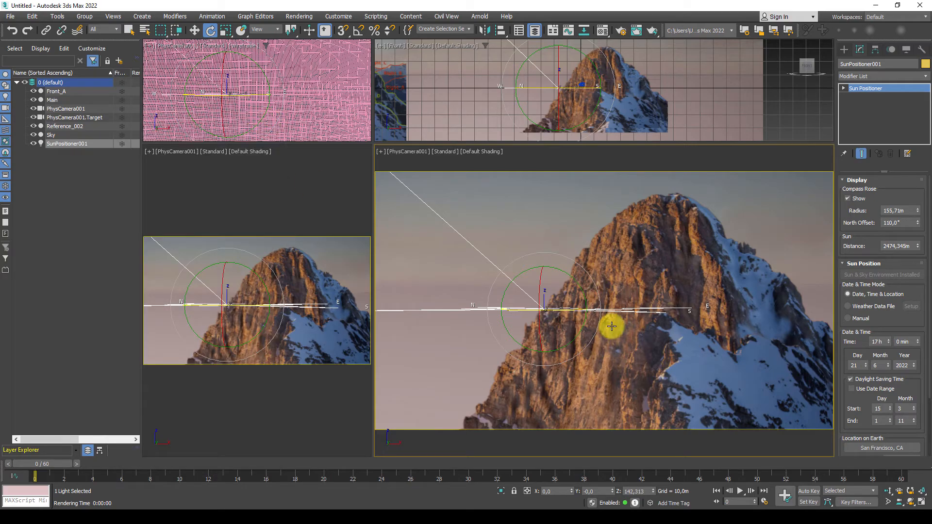
# Maximize the viewport as a perspective view with edged faces and select the Front_A plane
pyautogui.hotkey('alt', 'w')
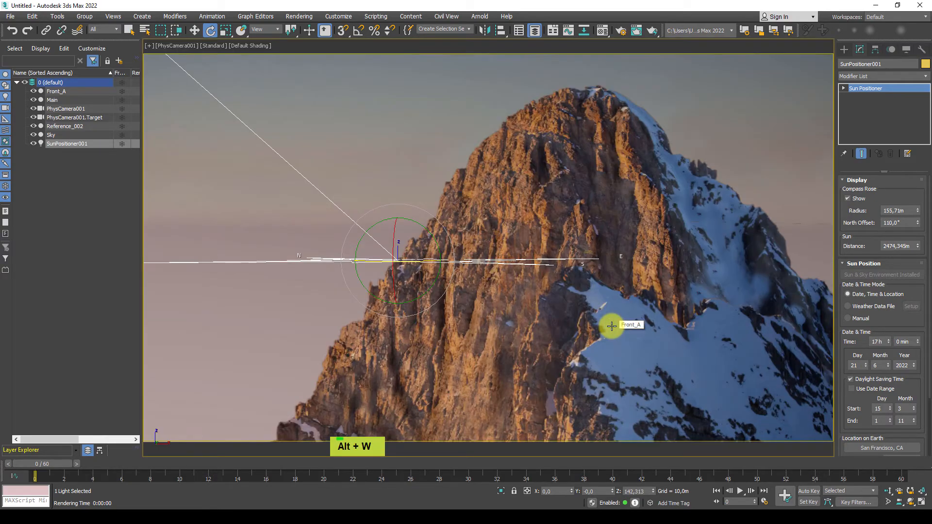
pyautogui.middleClick(552, 285)
pyautogui.scroll(-3, 553, 285)
pyautogui.keyDown('alt'); pyautogui.moveTo(554, 284); pyautogui.dragTo(622, 337, button='middle'); pyautogui.keyUp('alt')
pyautogui.press('F4')
pyautogui.click(663, 314)
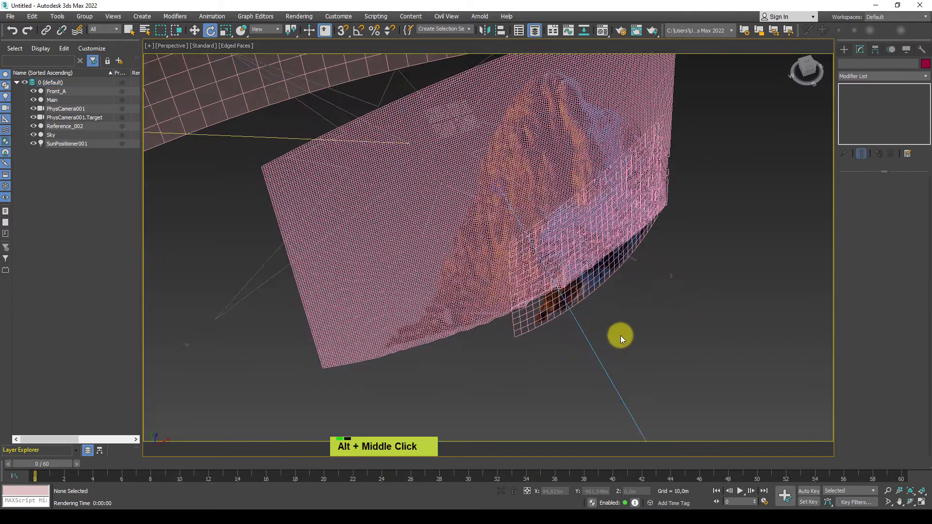
pyautogui.scroll(-4, 619, 292)
pyautogui.click(603, 289)
pyautogui.moveTo(603, 290); pyautogui.dragTo(587, 312, button='middle')
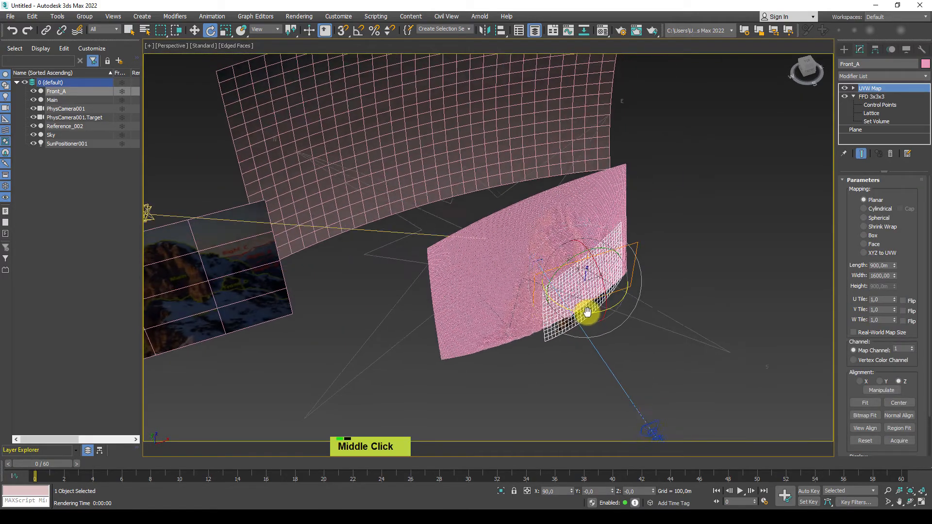
pyautogui.scroll(5, 587, 312)
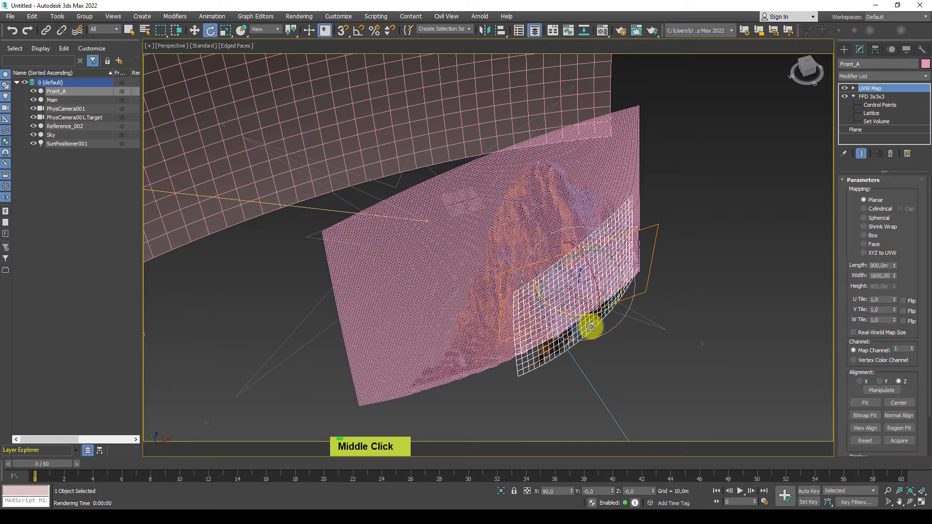
pyautogui.moveTo(639, 297); pyautogui.dragTo(678, 262, button='middle')
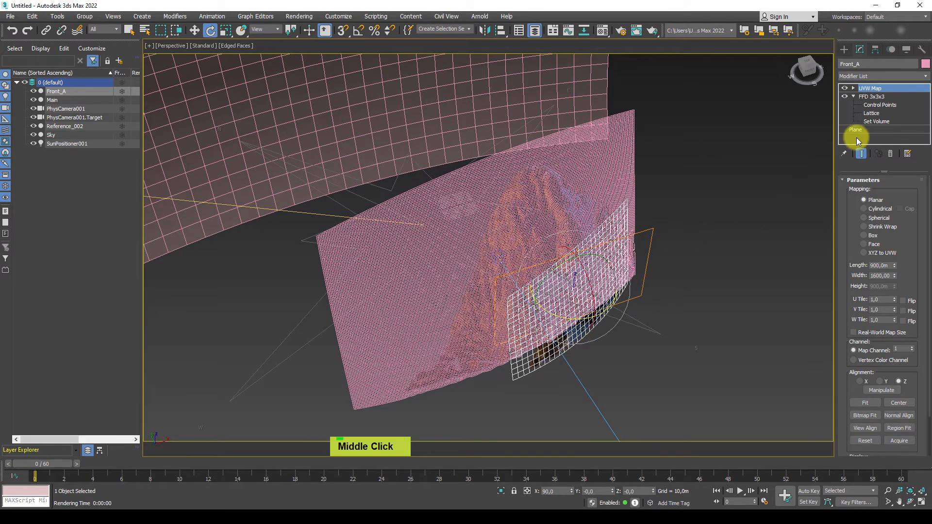
# Add a TurboSmooth modifier with 2 iterations to Front_A, directly above its FFD 3x3x3 modifier
pyautogui.click(854, 97)
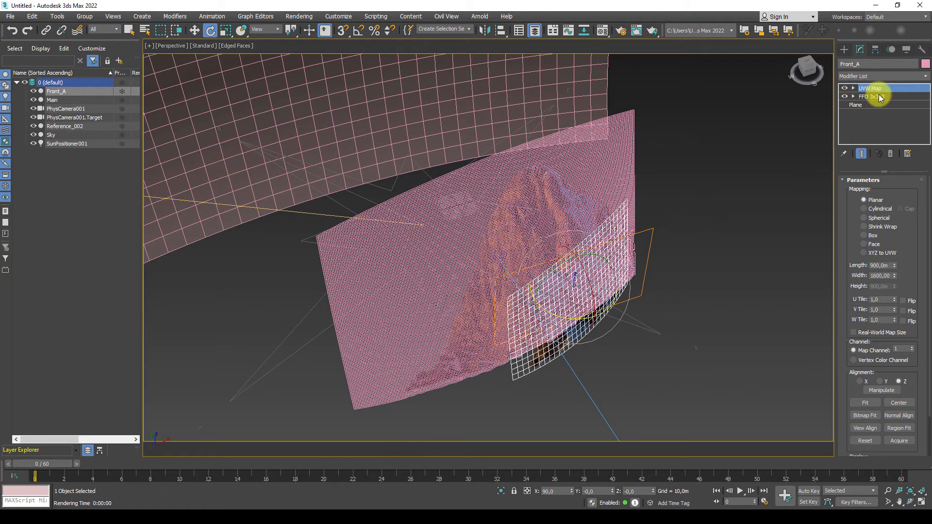
pyautogui.click(871, 96)
pyautogui.click(884, 74)
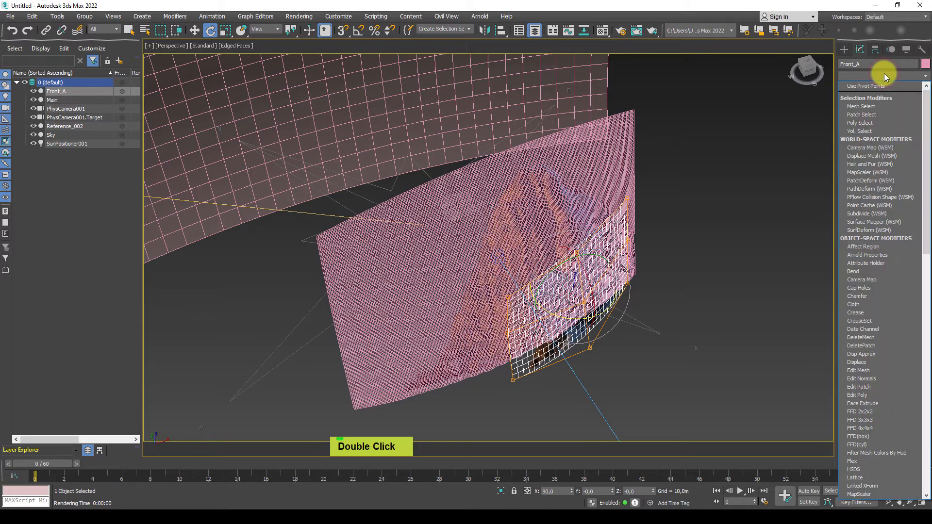
pyautogui.write('tu')
pyautogui.press('Return')
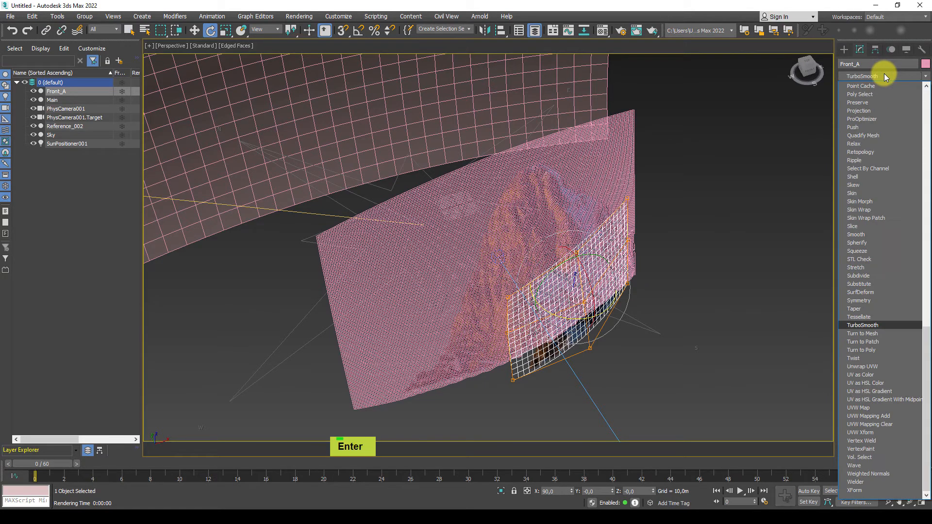
pyautogui.doubleClick(902, 196)
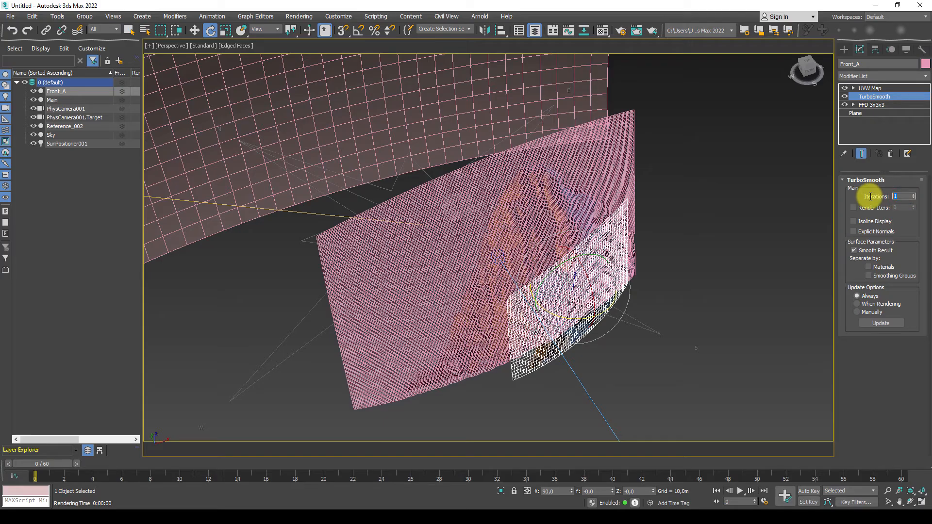
pyautogui.write('2')
pyautogui.press('Return')
# Add a Displace modifier above Front_A's TurboSmooth and turn off the edged-faces display
pyautogui.keyDown('alt'); pyautogui.moveTo(630, 308); pyautogui.dragTo(558, 333, button='middle'); pyautogui.keyUp('alt')
pyautogui.scroll(3, 578, 290)
pyautogui.moveTo(554, 283); pyautogui.dragTo(548, 335, button='middle')
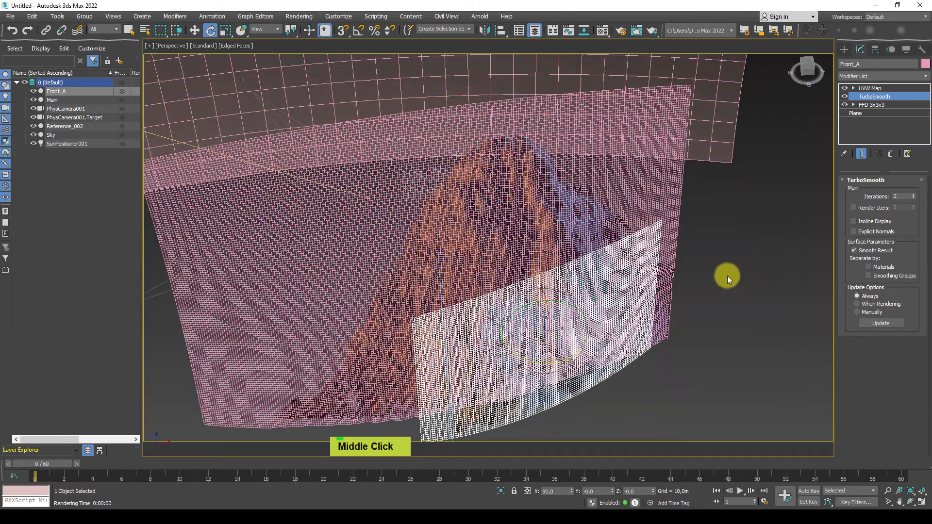
pyautogui.click(869, 77)
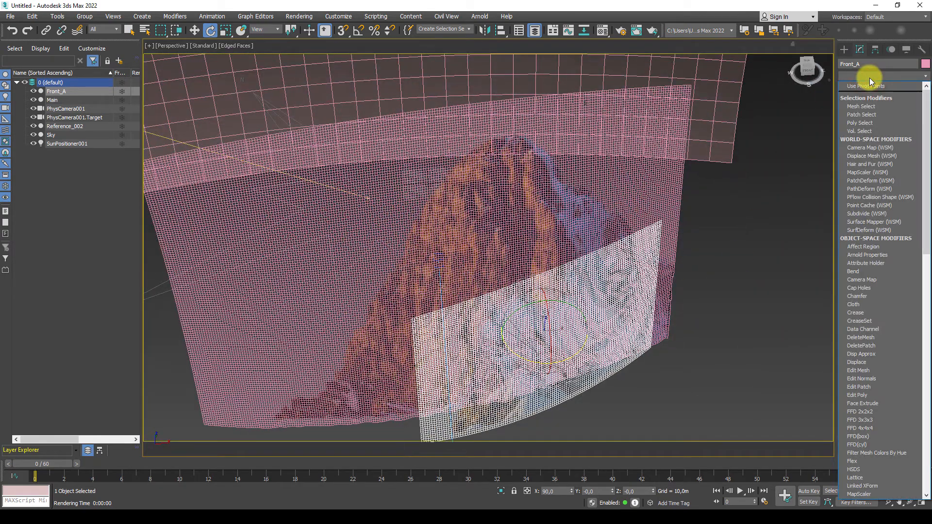
pyautogui.press('d')
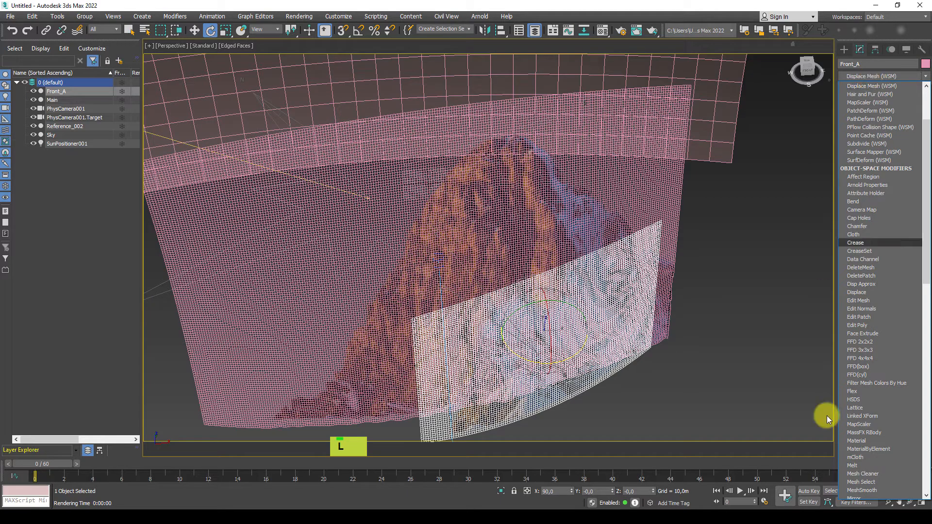
pyautogui.click(856, 292)
pyautogui.press('F3')
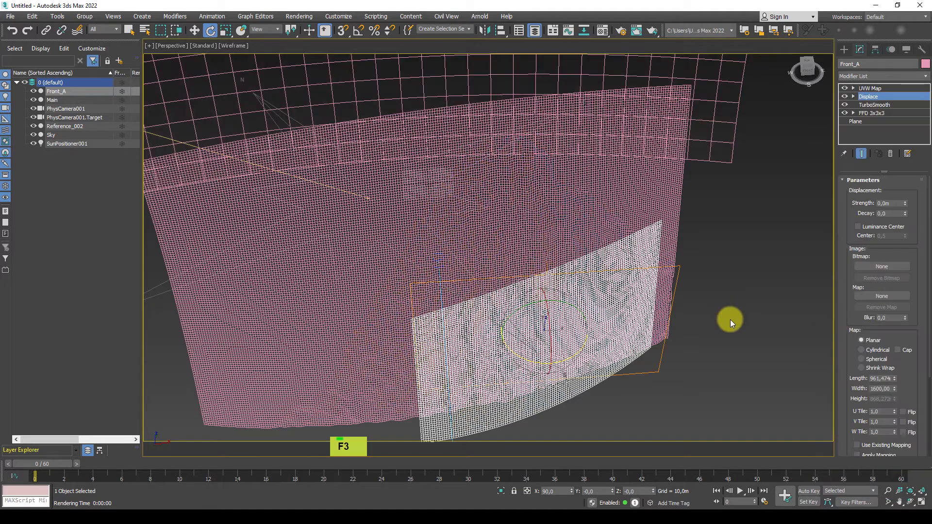
pyautogui.press('F3')
pyautogui.press('F4')
# Load Mountain_Foreground_Front_A_Color.jpg from the desktop's MountainEnvironment folder as the Displace modifier's bitmap
pyautogui.moveTo(729, 321)
pyautogui.keyDown('alt'); pyautogui.mouseDown(button='middle')
pyautogui.moveTo(700, 301)
pyautogui.moveTo(655, 291)
pyautogui.mouseUp(button='middle'); pyautogui.keyUp('alt')
pyautogui.keyDown('alt'); pyautogui.moveTo(656, 292); pyautogui.dragTo(618, 281, button='middle'); pyautogui.keyUp('alt')
pyautogui.moveTo(547, 343); pyautogui.dragTo(545, 323, button='middle')
pyautogui.scroll(3, 545, 323)
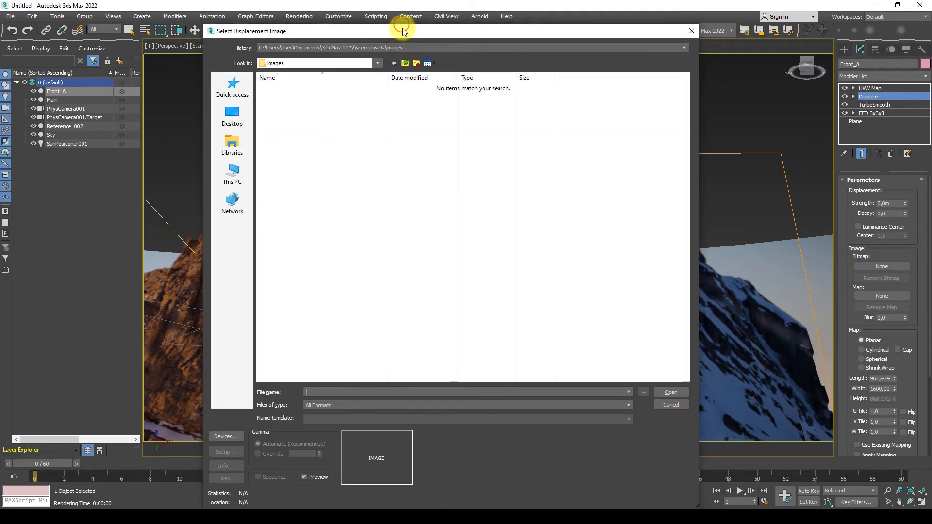
pyautogui.click(233, 119)
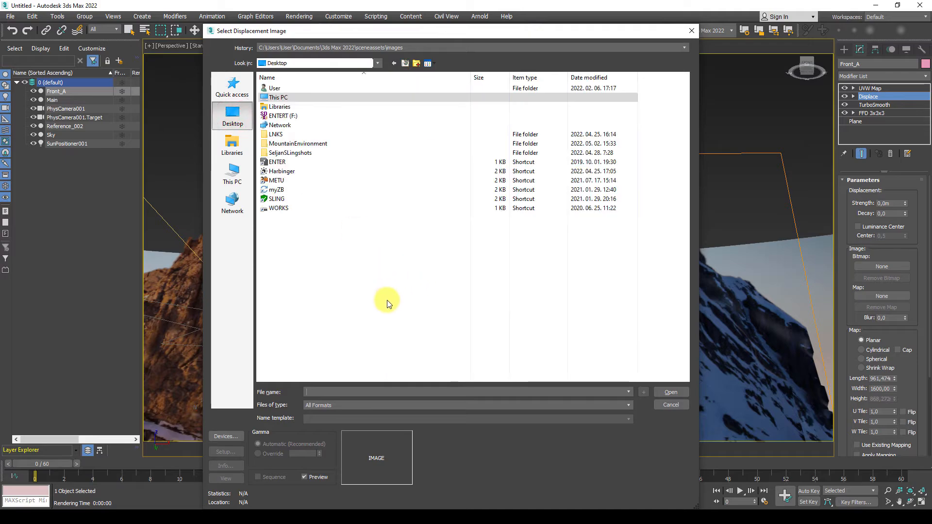
pyautogui.doubleClick(308, 145)
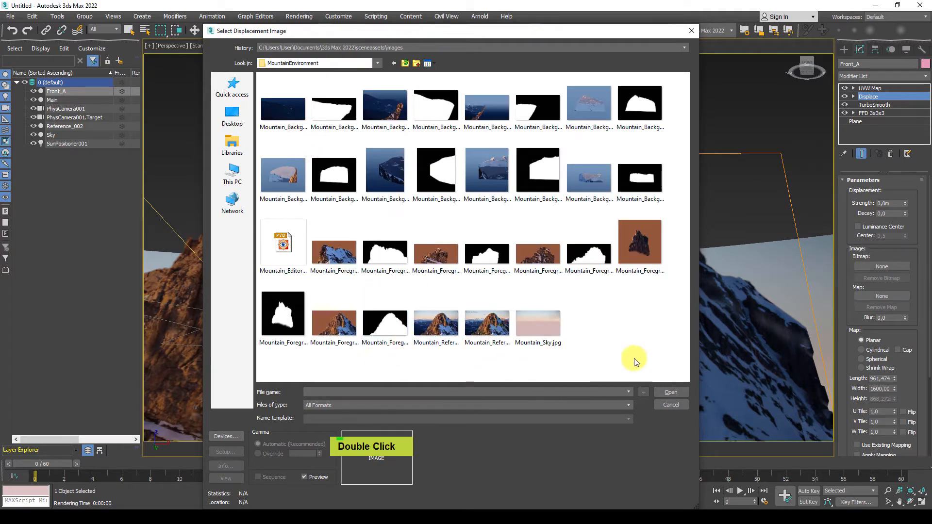
pyautogui.click(428, 64)
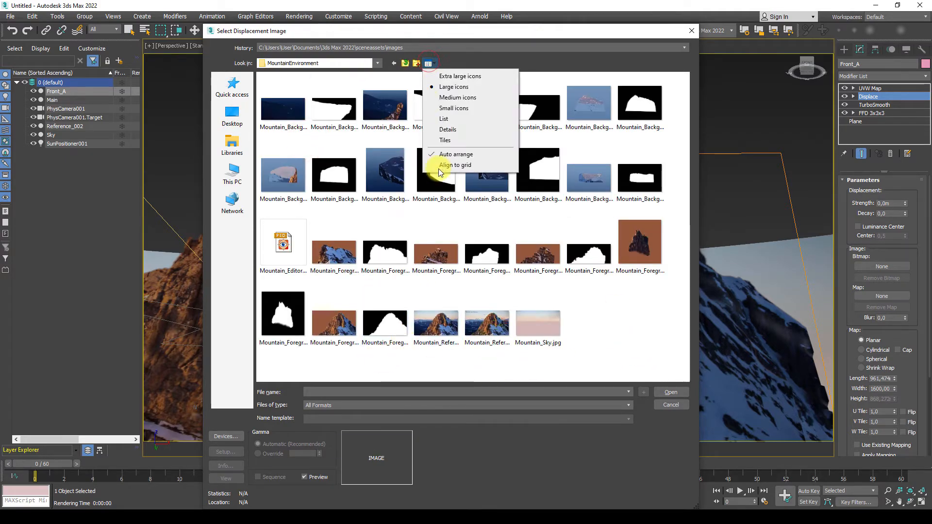
pyautogui.click(461, 130)
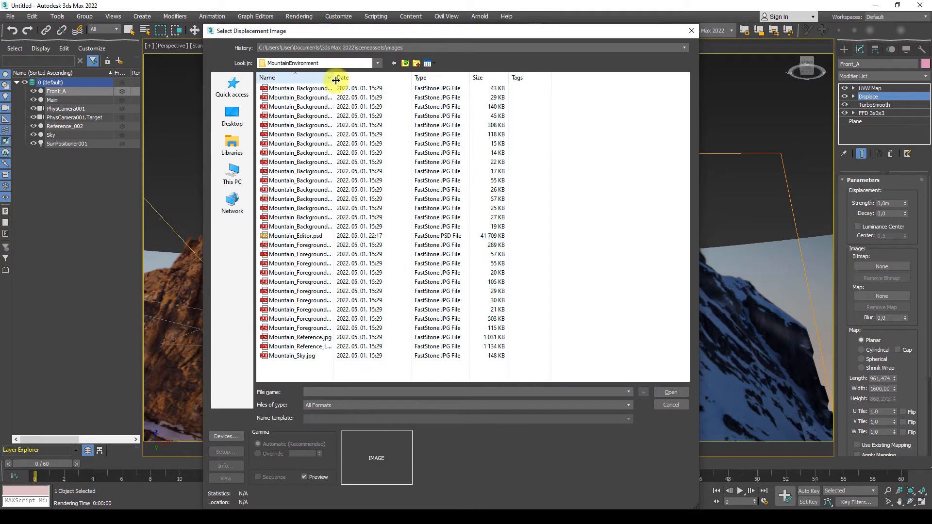
pyautogui.moveTo(334, 78); pyautogui.dragTo(343, 77)
pyautogui.moveTo(485, 86); pyautogui.dragTo(483, 183)
pyautogui.click(359, 244)
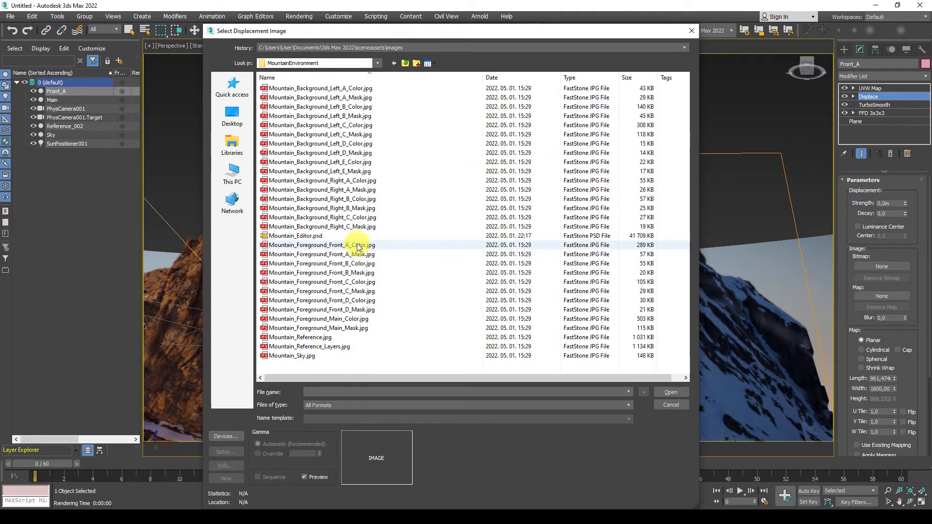
pyautogui.click(673, 392)
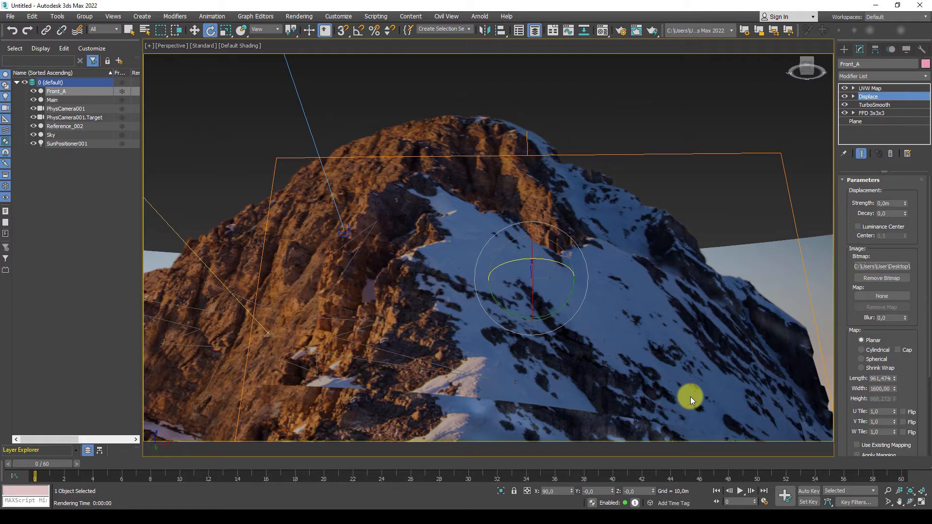
# Enable Luminance Center and Use Existing Mapping on Front_A's Displace modifier, and raise its strength to about 8,6 m
pyautogui.click(857, 227)
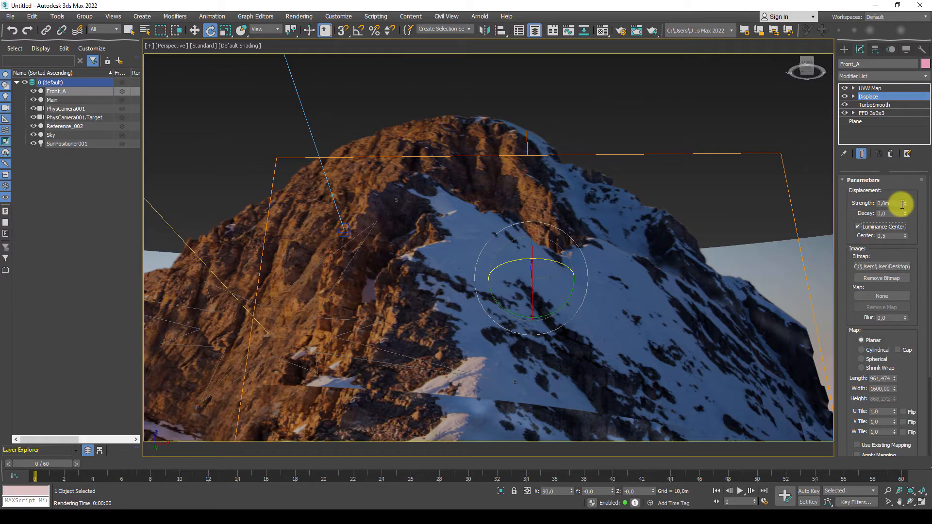
pyautogui.moveTo(906, 204); pyautogui.dragTo(904, 139)
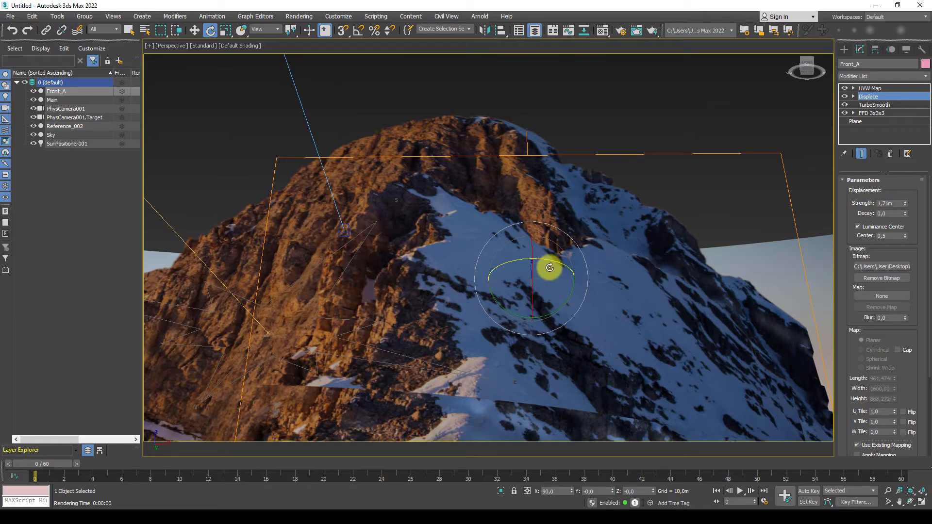
pyautogui.keyDown('alt'); pyautogui.moveTo(629, 301); pyautogui.dragTo(620, 255, button='middle'); pyautogui.keyUp('alt')
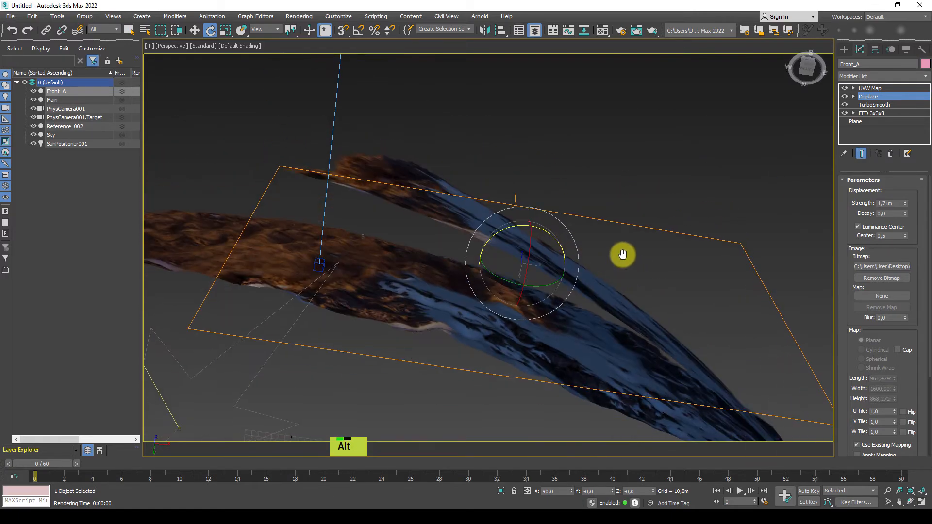
pyautogui.moveTo(906, 206); pyautogui.dragTo(897, 3)
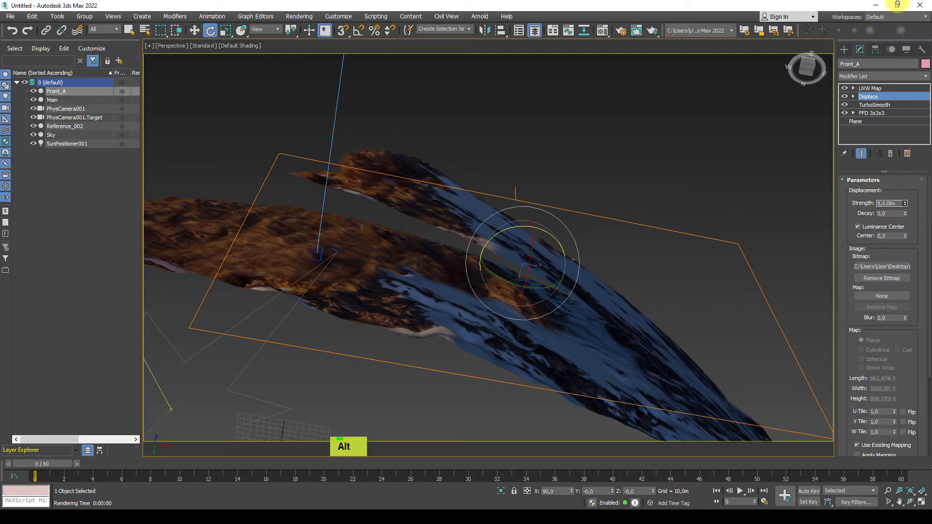
# Set the strength of Front_A's Displace modifier to 20,0 m
pyautogui.doubleClick(898, 206)
pyautogui.press('Return')
pyautogui.keyDown('alt'); pyautogui.moveTo(755, 208); pyautogui.dragTo(525, 236, button='middle'); pyautogui.keyUp('alt')
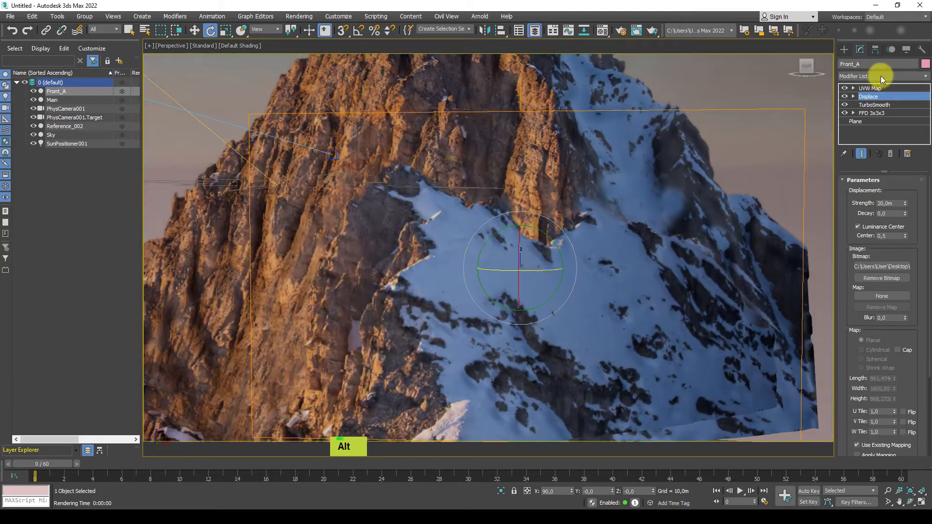
# Try scaling Front_A's UVW Map gizmo slightly larger, and undo the scaling
pyautogui.click(873, 87)
pyautogui.press('r')
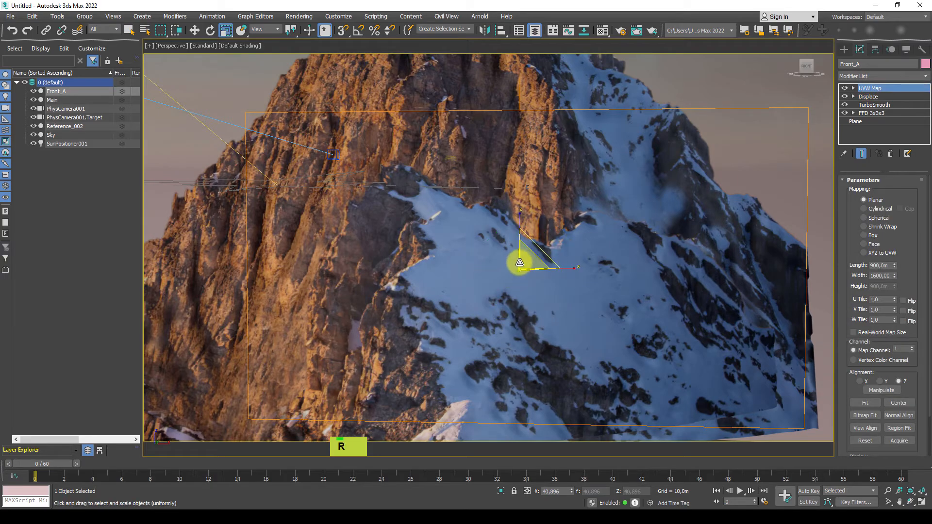
pyautogui.moveTo(526, 262); pyautogui.dragTo(527, 258)
pyautogui.hotkey('ctrl', 'z')
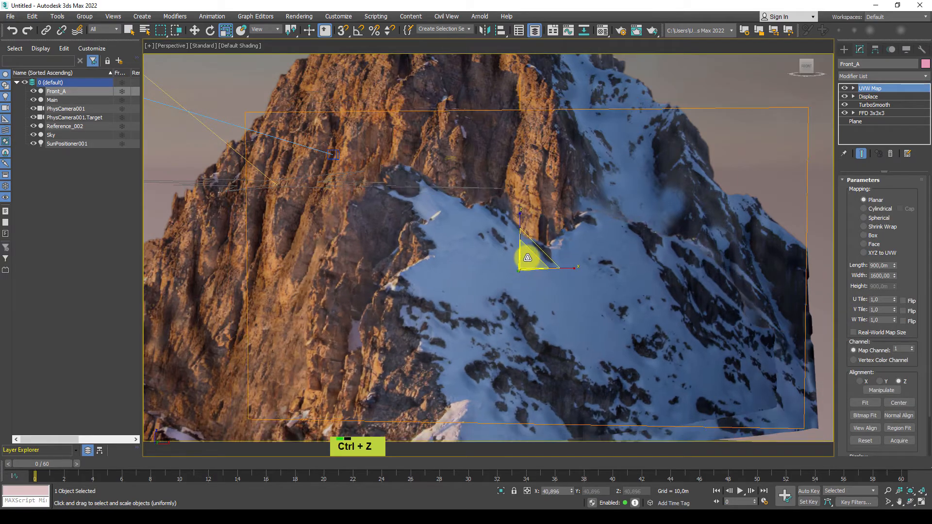
pyautogui.press('1')
pyautogui.moveTo(528, 256); pyautogui.dragTo(528, 258)
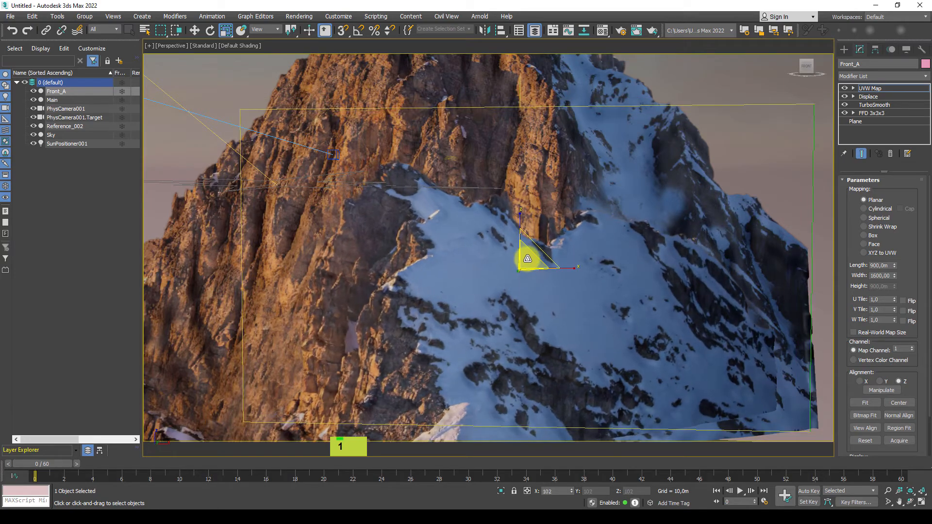
pyautogui.keyDown('alt'); pyautogui.moveTo(431, 146); pyautogui.dragTo(433, 120, button='middle'); pyautogui.keyUp('alt')
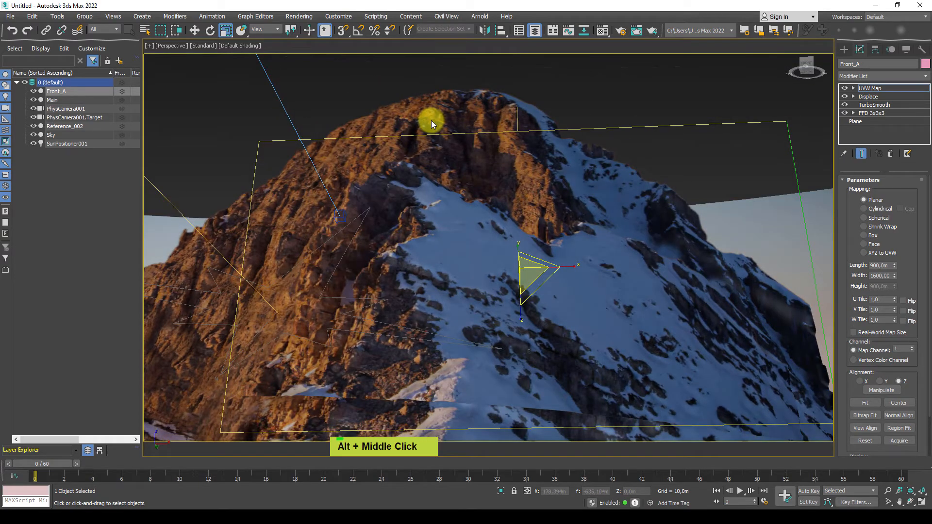
pyautogui.hotkey('ctrl', 'z')
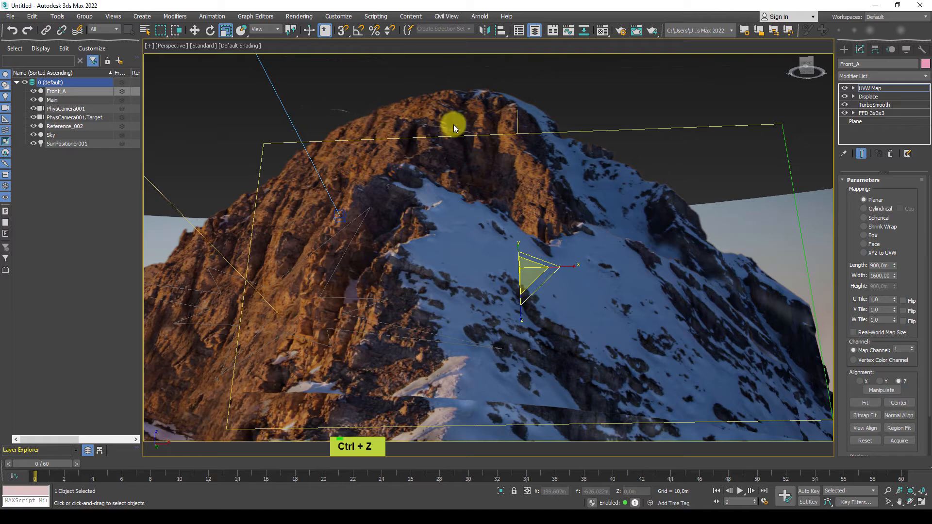
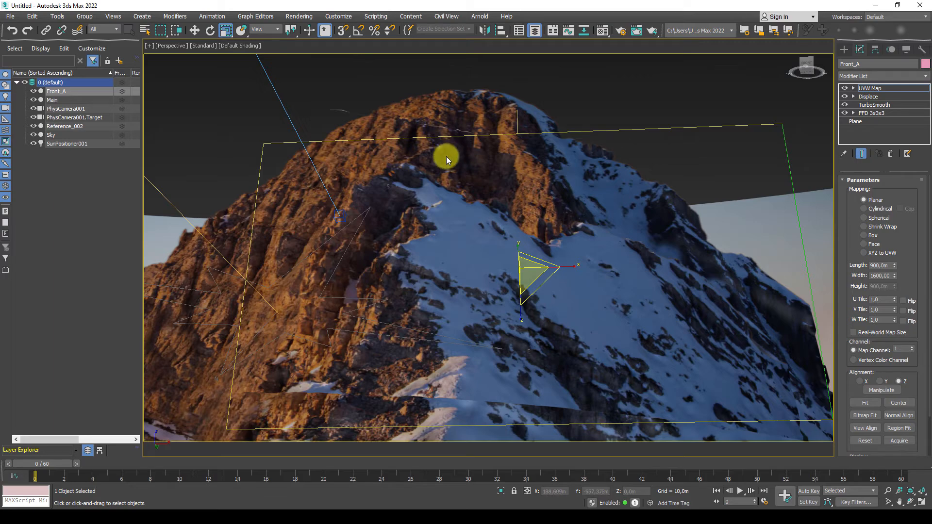
# Scale Front_A's UVW Map gizmo up very slightly at Gizmo sub-object level, and return to the modifier level
pyautogui.click(853, 88)
pyautogui.click(865, 97)
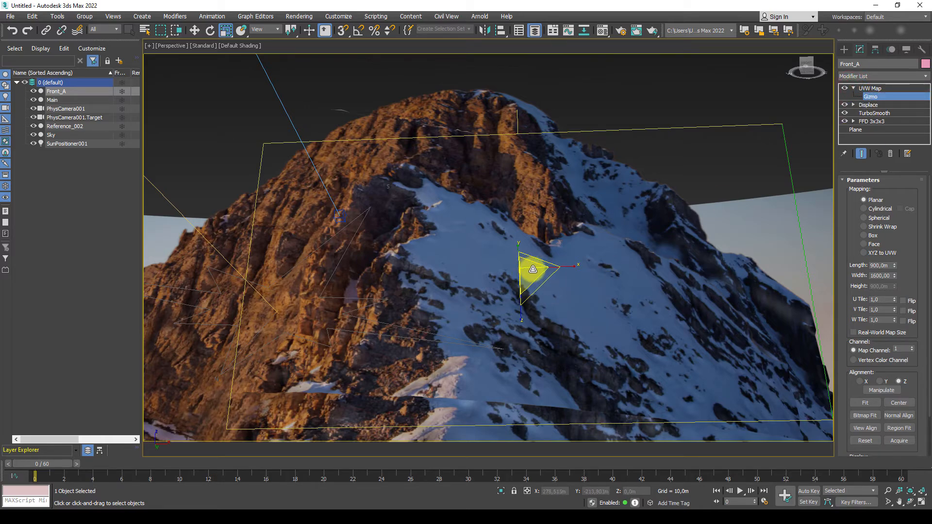
pyautogui.press('1')
pyautogui.press('1')
pyautogui.moveTo(530, 272); pyautogui.dragTo(539, 275)
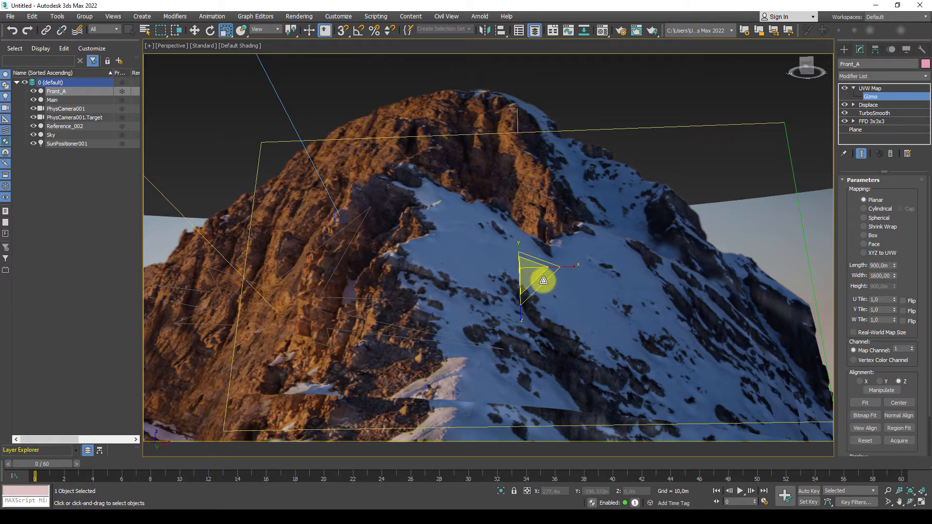
pyautogui.click(872, 88)
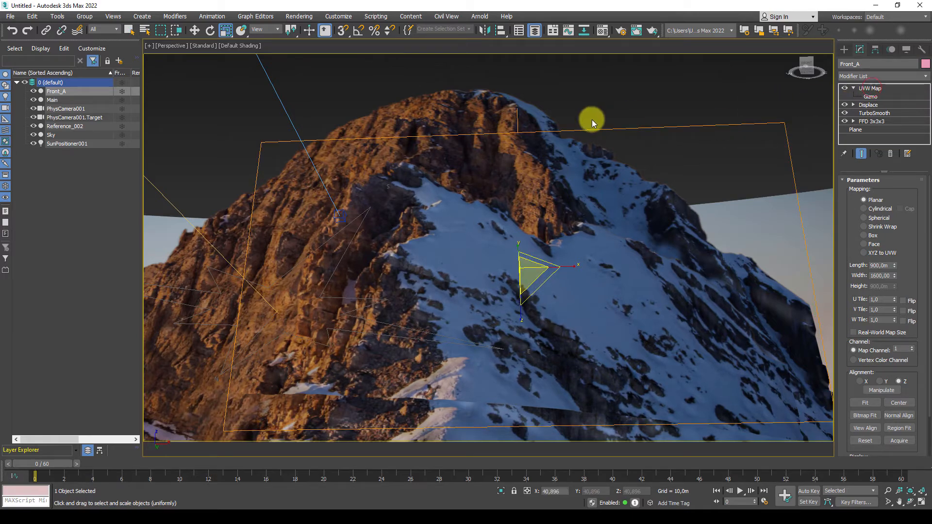
# Select the Main plane and examine the displaced meshes with edged faces displayed
pyautogui.click(617, 91)
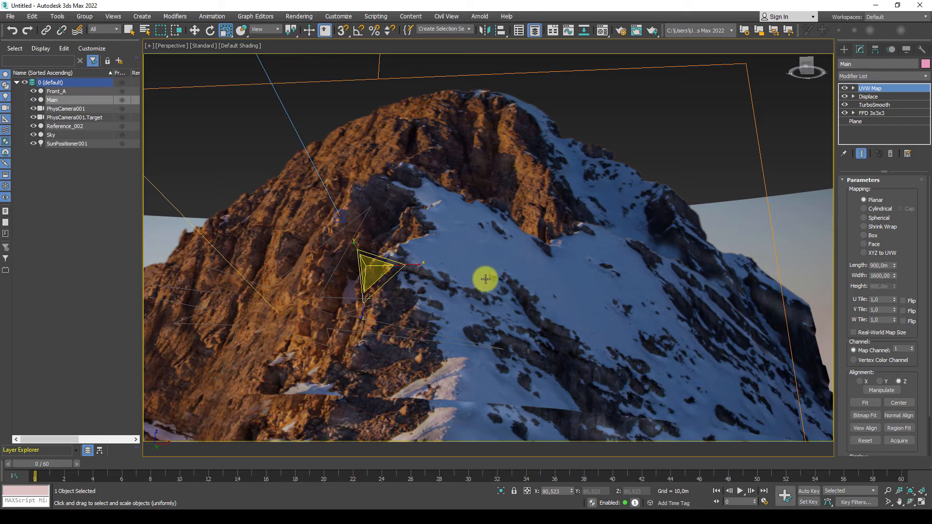
pyautogui.keyDown('alt'); pyautogui.moveTo(485, 277); pyautogui.dragTo(483, 252, button='middle'); pyautogui.keyUp('alt')
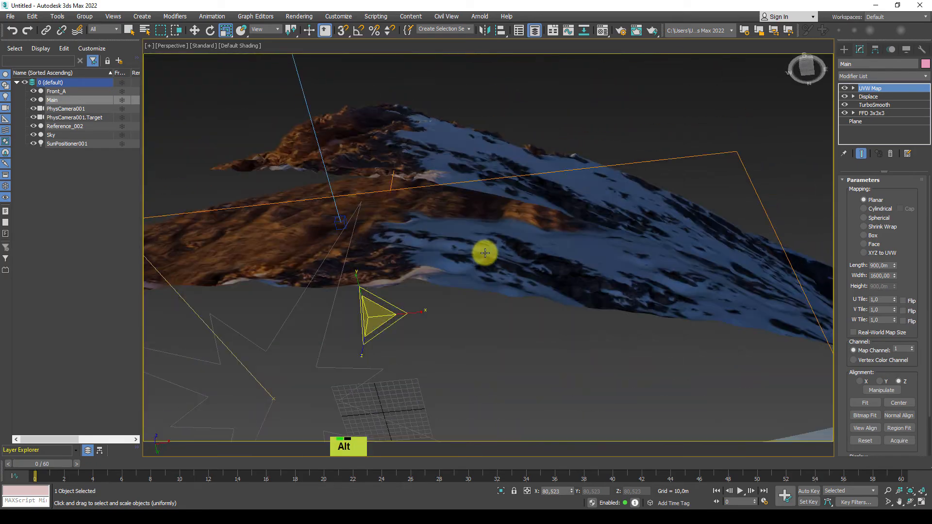
pyautogui.press('F4')
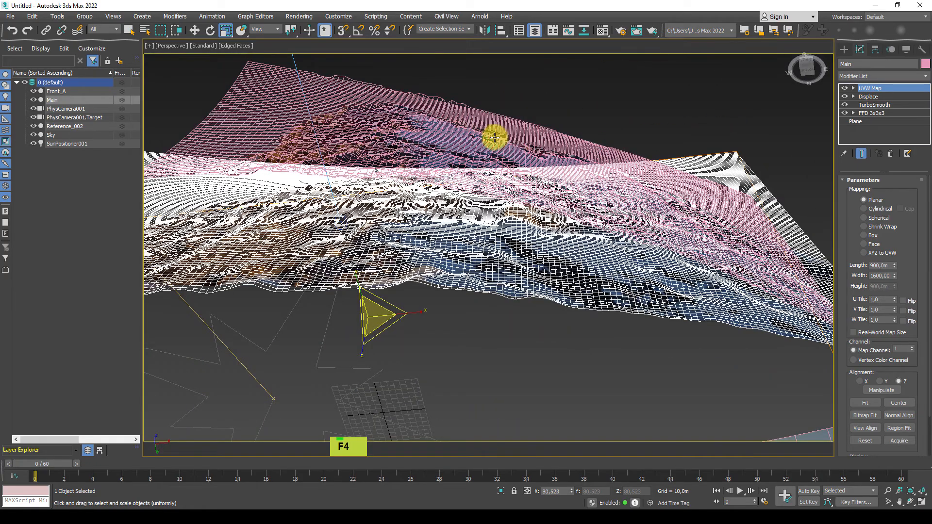
pyautogui.press('F4')
pyautogui.press('F4')
# Raise the image blur of Front_A's Displace modifier to 1,81
pyautogui.click(524, 171)
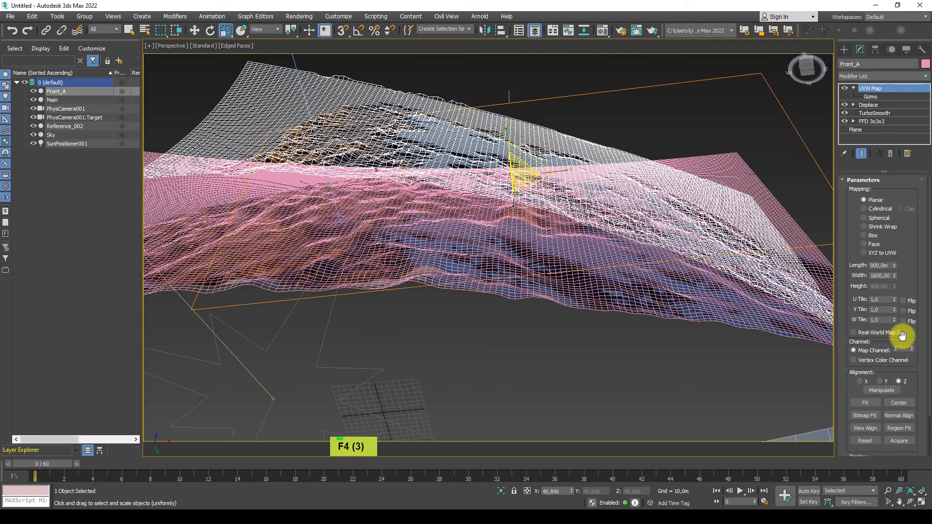
pyautogui.scroll(-2, 905, 266)
pyautogui.click(869, 105)
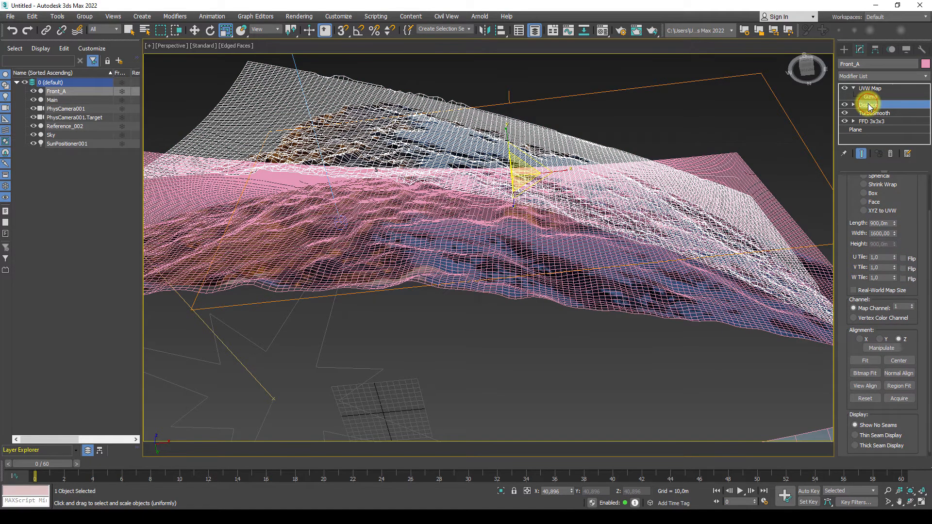
pyautogui.moveTo(906, 277); pyautogui.dragTo(904, 189)
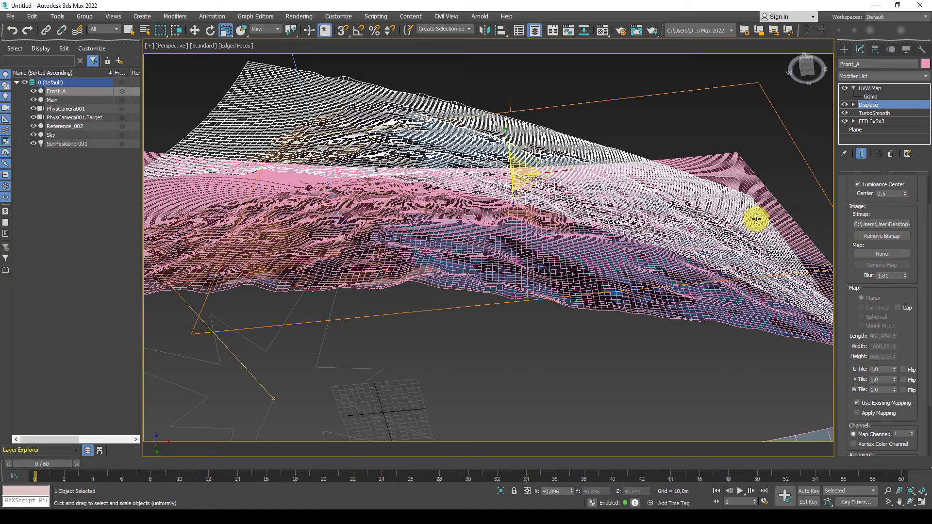
# Compare Front_A's blurred displacement with and without edged faces, leaving the edged-faces display off
pyautogui.press('F4')
pyautogui.press('F4')
pyautogui.press('F4')
pyautogui.press('F4')
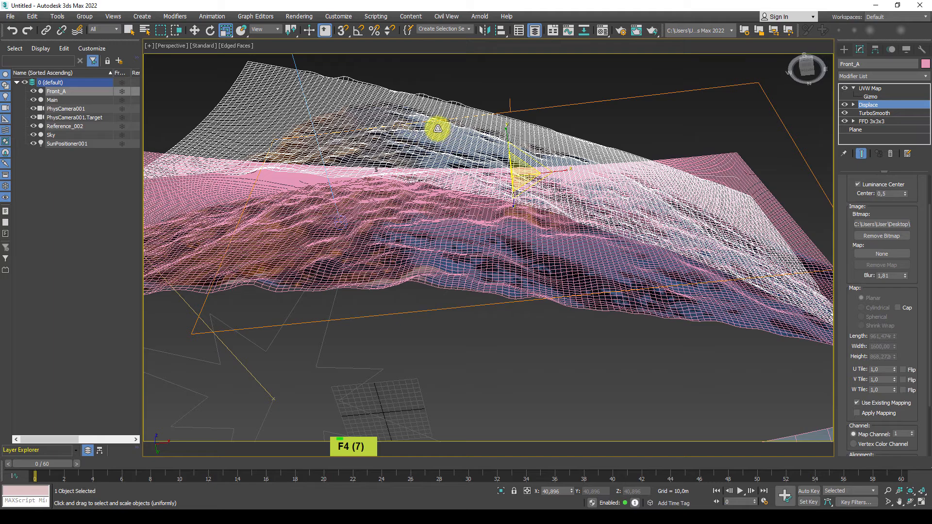
pyautogui.press('F4')
pyautogui.press('F4')
pyautogui.press('F4')
pyautogui.press('F4')
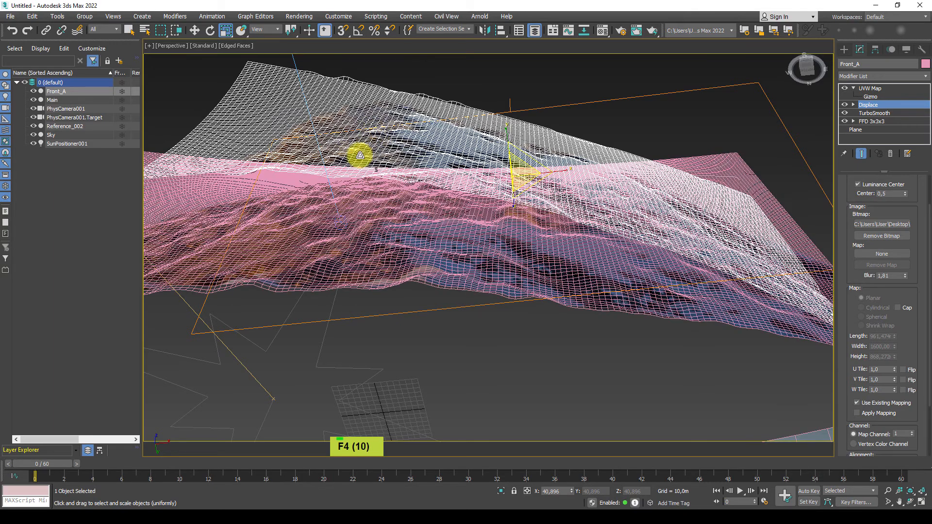
pyautogui.press('F4')
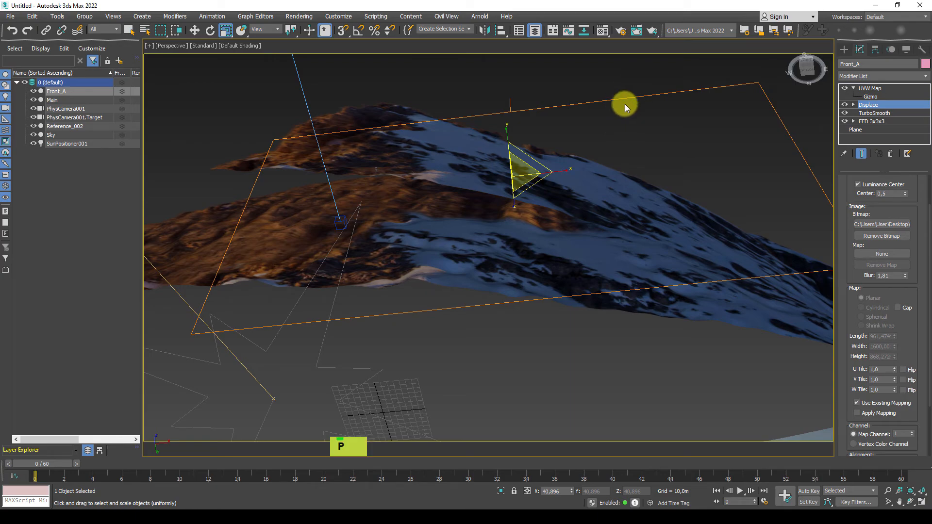
# Examine the Mountain Layer Reference image alongside the sky plane to see where the left background layers belong
pyautogui.keyDown('alt'); pyautogui.moveTo(624, 158); pyautogui.dragTo(607, 246, button='middle'); pyautogui.keyUp('alt')
pyautogui.scroll(-2, 607, 246)
pyautogui.scroll(-3, 607, 246)
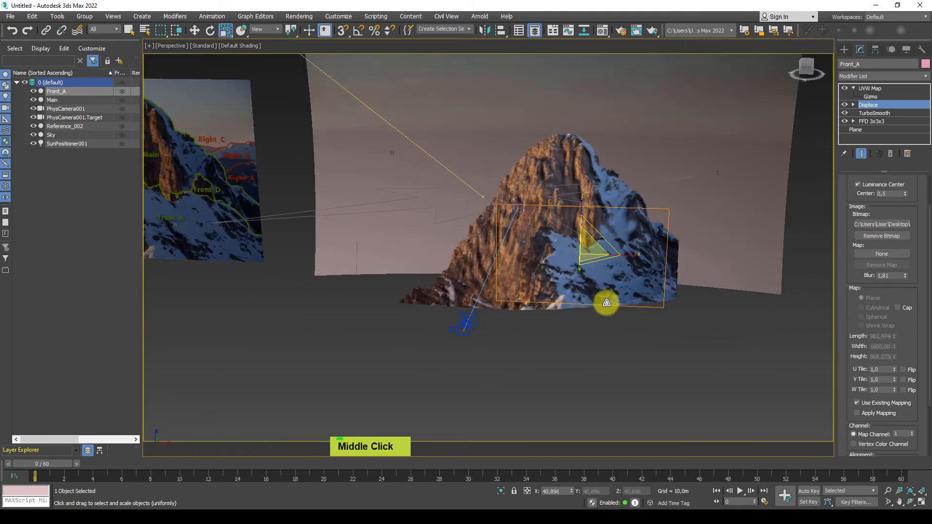
pyautogui.keyDown('alt'); pyautogui.moveTo(605, 304); pyautogui.dragTo(644, 347, button='middle'); pyautogui.keyUp('alt')
pyautogui.scroll(-4, 694, 348)
pyautogui.scroll(-3, 549, 339)
pyautogui.scroll(5, 530, 329)
pyautogui.moveTo(531, 329)
pyautogui.mouseDown(button='middle')
pyautogui.moveTo(545, 291)
pyautogui.moveTo(537, 326)
pyautogui.mouseUp(button='middle')
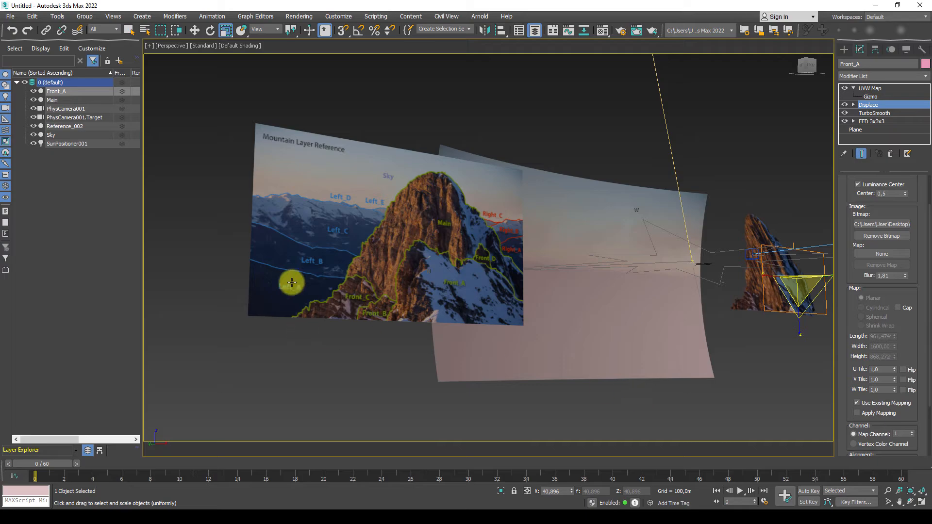
pyautogui.moveTo(721, 359)
pyautogui.keyDown('alt'); pyautogui.mouseDown(button='middle')
pyautogui.moveTo(736, 358)
pyautogui.moveTo(725, 376)
pyautogui.mouseUp(button='middle'); pyautogui.keyUp('alt')
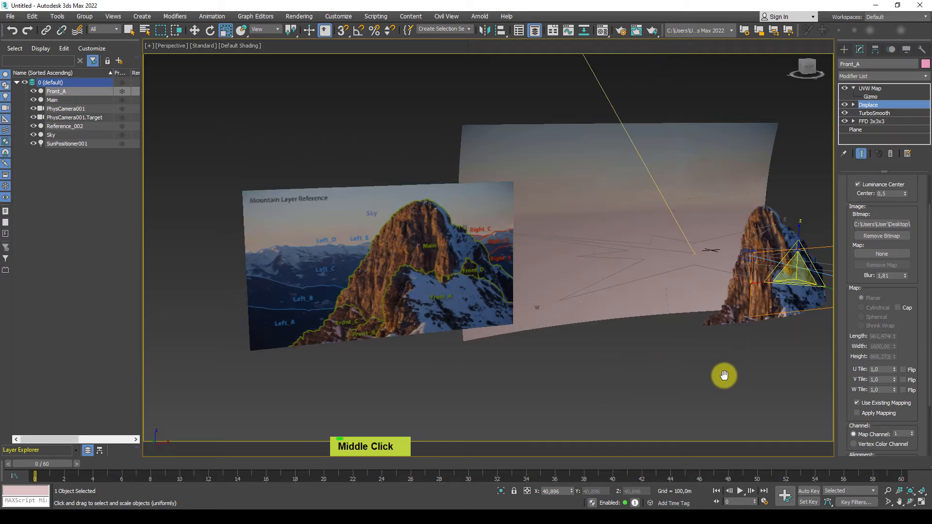
pyautogui.click(612, 190)
pyautogui.click(620, 209)
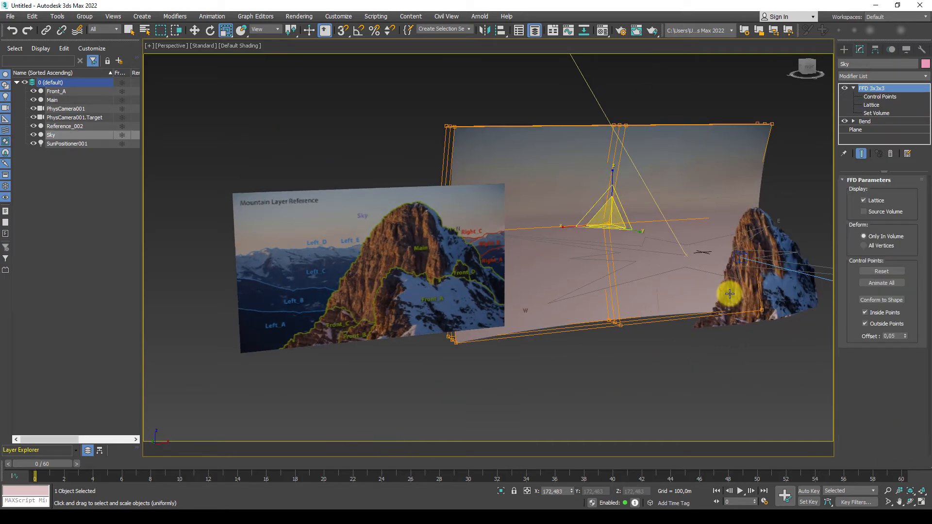
# Clone the Main plane as a copy named Left_A and position it beside the original
pyautogui.click(731, 293)
pyautogui.keyDown('alt'); pyautogui.moveTo(716, 272); pyautogui.dragTo(716, 308, button='middle'); pyautogui.keyUp('alt')
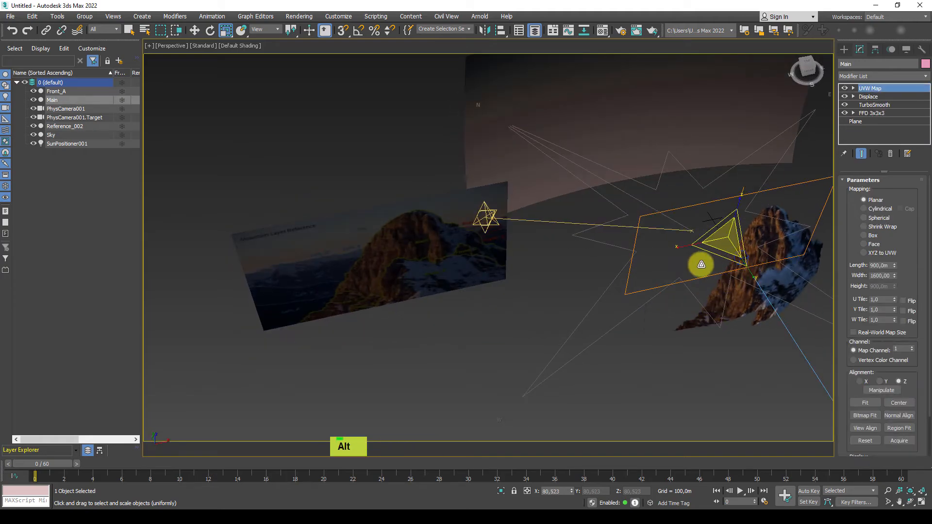
pyautogui.press('w')
pyautogui.moveTo(747, 253)
pyautogui.keyDown('shift'); pyautogui.mouseDown()
pyautogui.moveTo(635, 239)
pyautogui.moveTo(672, 240)
pyautogui.moveTo(643, 277)
pyautogui.mouseUp(); pyautogui.keyUp('shift')
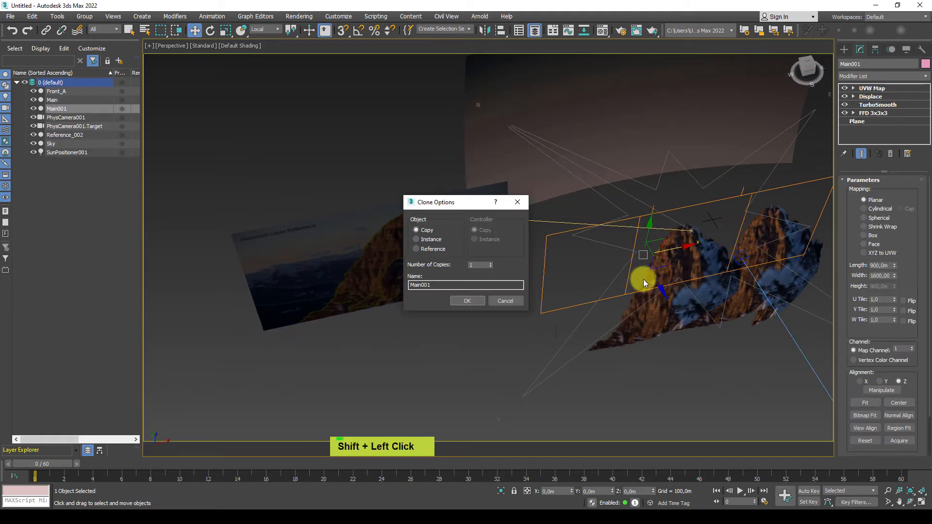
pyautogui.moveTo(454, 285); pyautogui.dragTo(390, 290)
pyautogui.press('BackSpace')
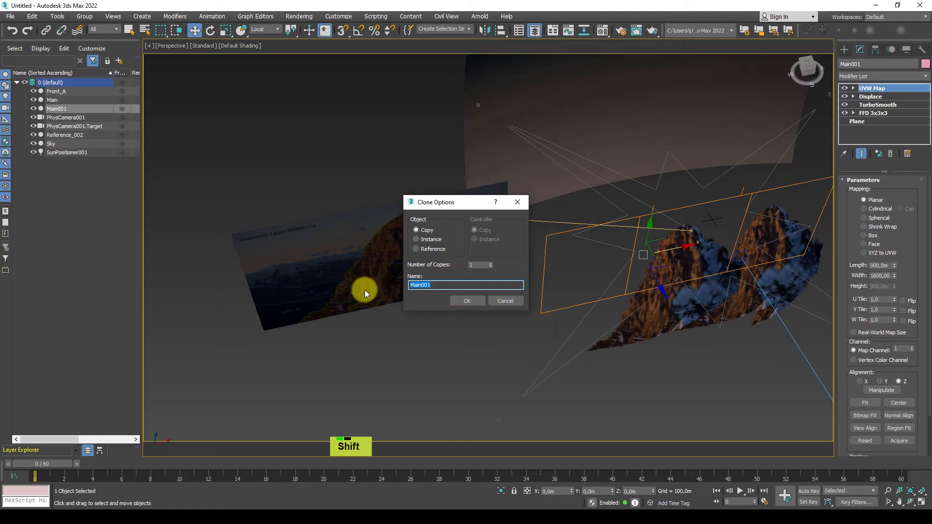
pyautogui.write('Left_')
pyautogui.press('Return')
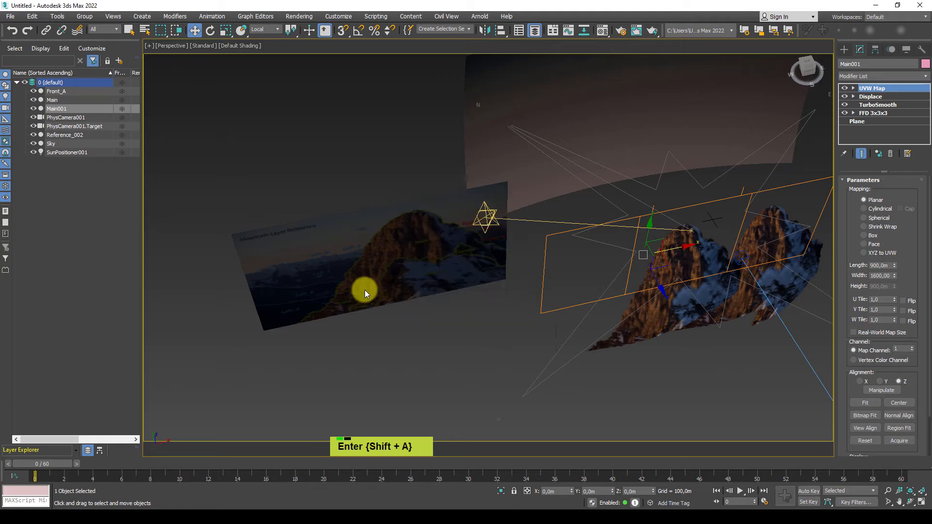
pyautogui.keyDown('alt'); pyautogui.moveTo(562, 337); pyautogui.dragTo(622, 280, button='middle'); pyautogui.keyUp('alt')
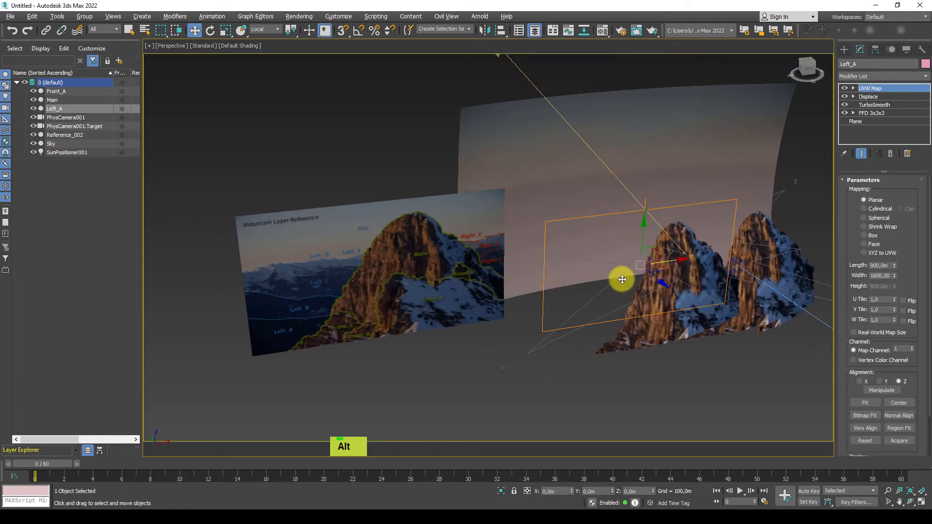
pyautogui.moveTo(671, 261); pyautogui.dragTo(607, 306)
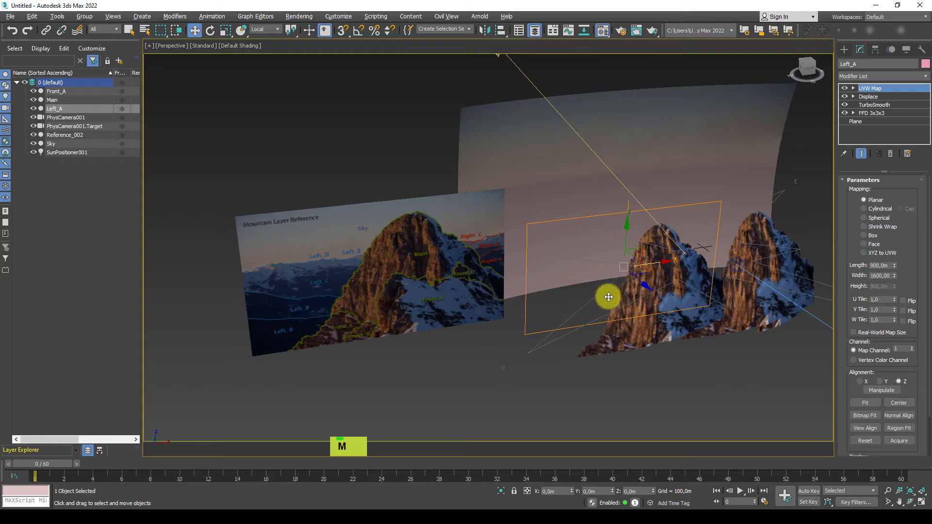
# Copy the Front_A material into the adjacent unused sample slot and rename the copy Left_A
pyautogui.press('m')
pyautogui.scroll(-3, 537, 266)
pyautogui.moveTo(130, 109); pyautogui.dragTo(202, 79)
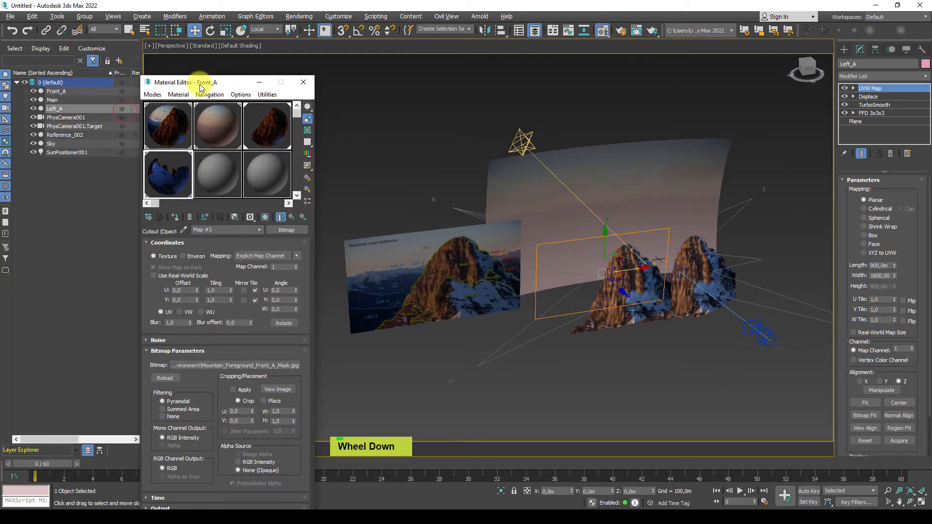
pyautogui.click(220, 175)
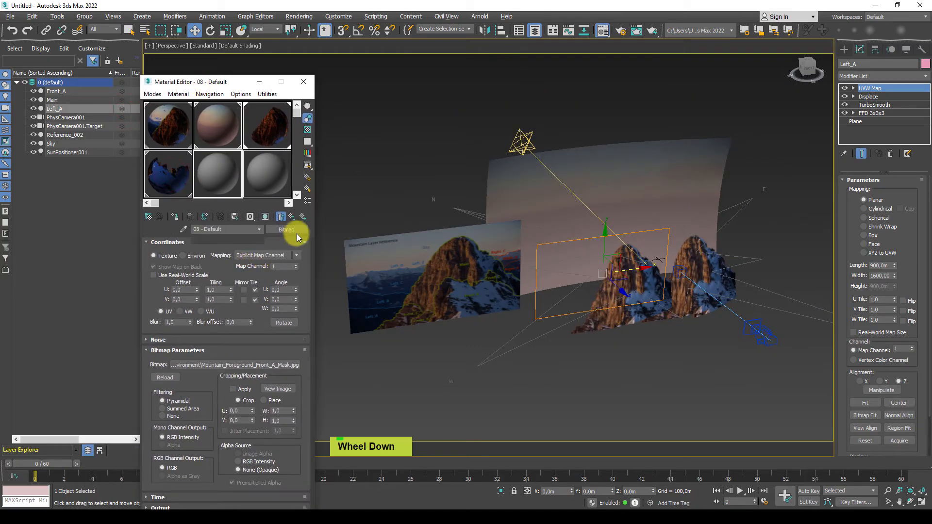
pyautogui.click(231, 229)
pyautogui.write('Left')
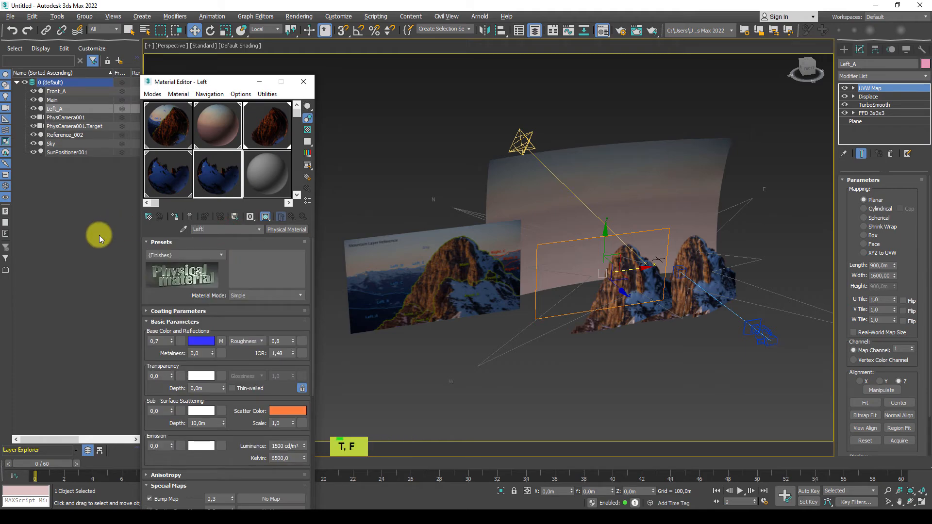
pyautogui.write('_A')
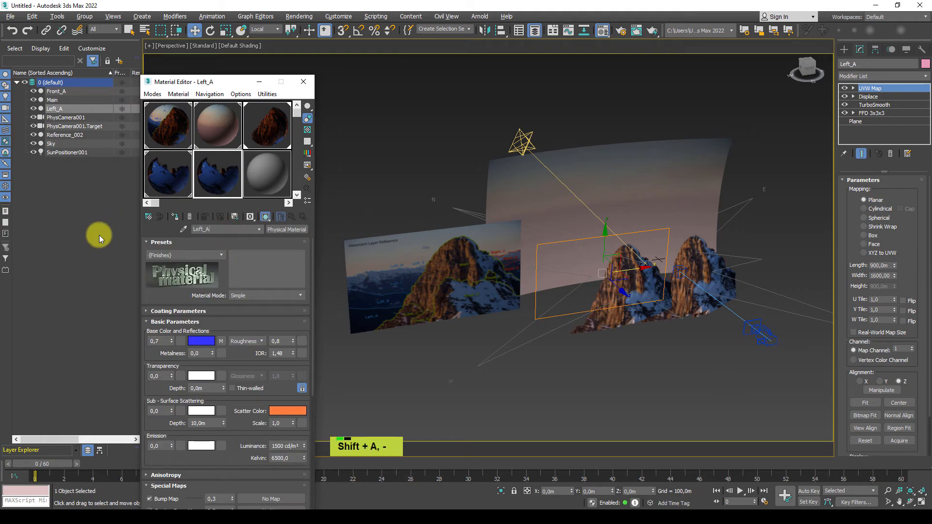
# Load Mountain_Background_Left_A_Color.jpg as the Left_A material's base color bitmap and assign the material to the Left_A plane
pyautogui.click(222, 340)
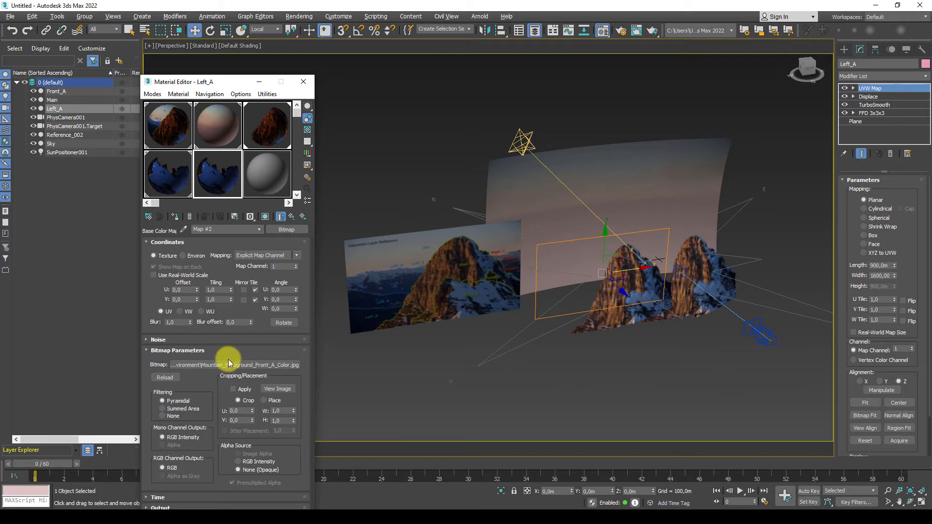
pyautogui.click(230, 364)
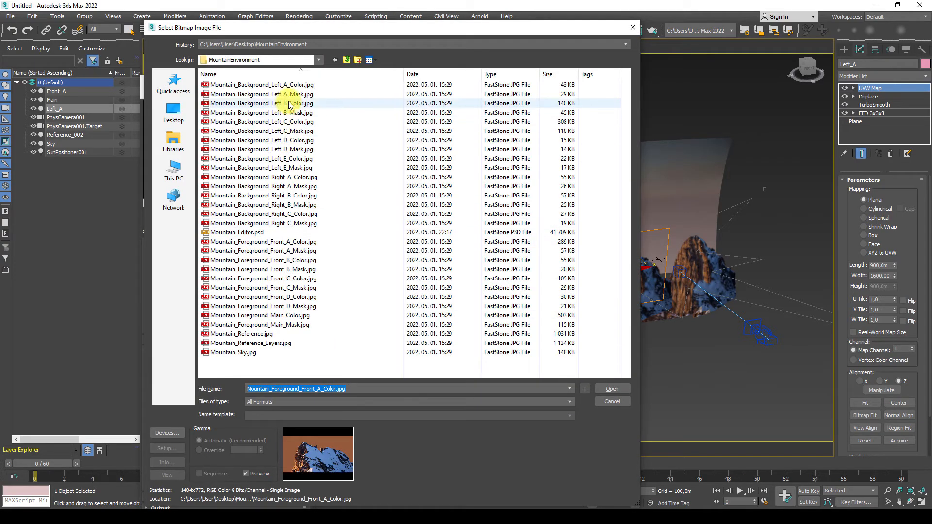
pyautogui.click(270, 85)
pyautogui.click(604, 389)
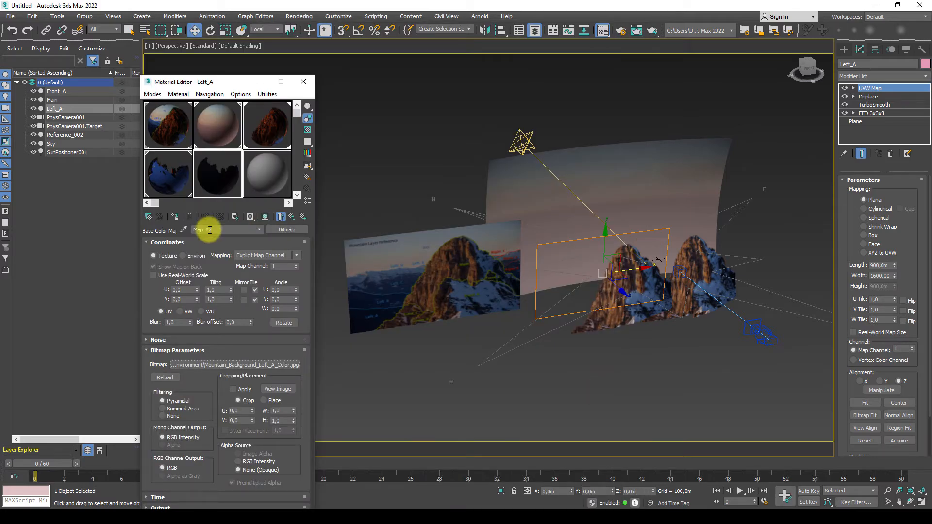
pyautogui.click(175, 217)
pyautogui.keyDown('alt'); pyautogui.moveTo(606, 304); pyautogui.dragTo(575, 313, button='middle'); pyautogui.keyUp('alt')
pyautogui.scroll(5, 601, 303)
pyautogui.scroll(-3, 597, 272)
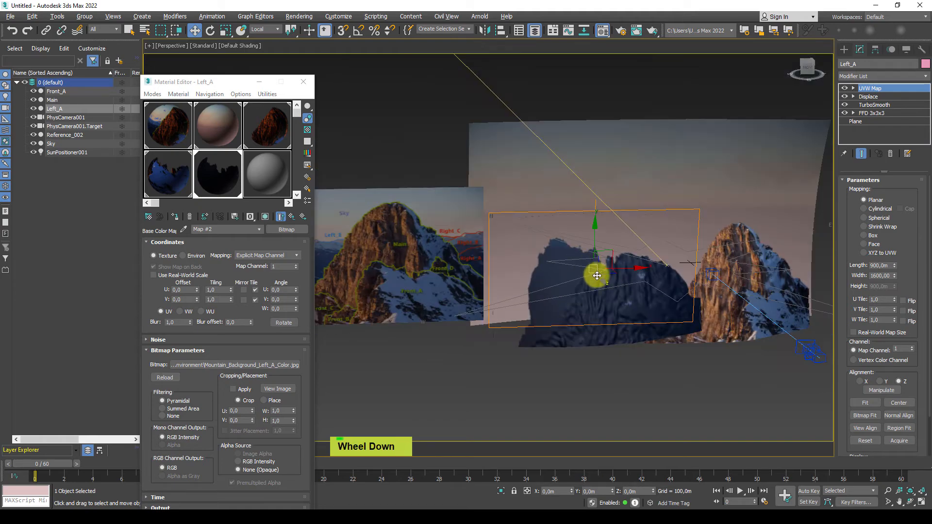
pyautogui.moveTo(597, 273)
pyautogui.keyDown('alt'); pyautogui.mouseDown(button='middle')
pyautogui.moveTo(597, 293)
pyautogui.moveTo(596, 284)
pyautogui.mouseUp(button='middle'); pyautogui.keyUp('alt')
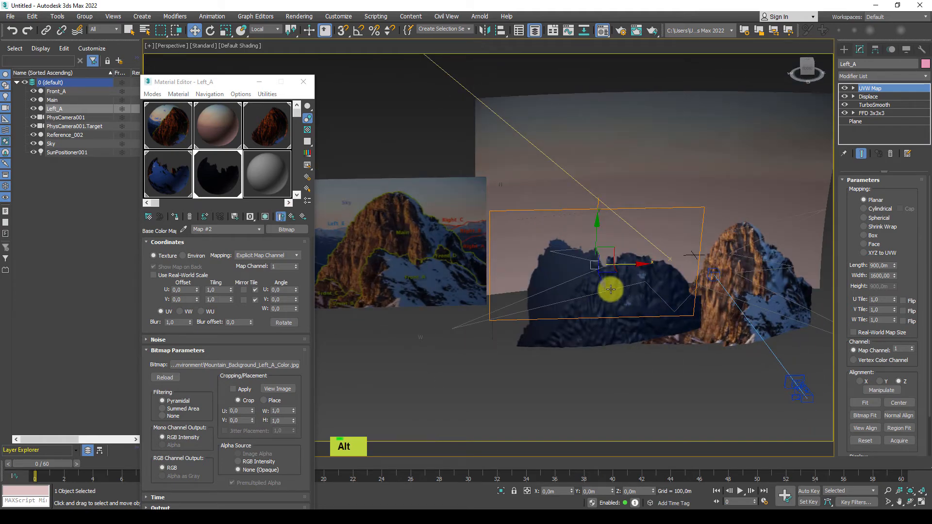
# Replace the Left_A material's cutout bitmap with Mountain_Background_Left_A_Mask.jpg
pyautogui.click(303, 217)
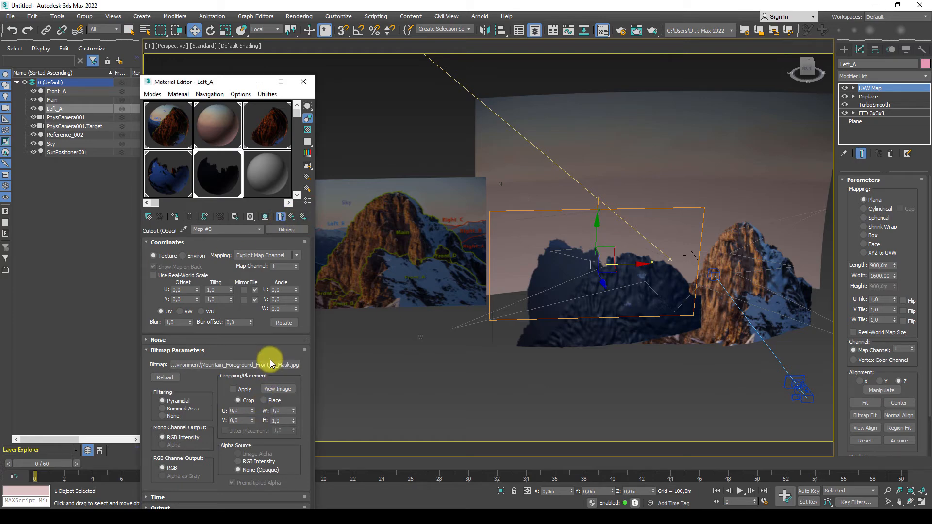
pyautogui.click(292, 364)
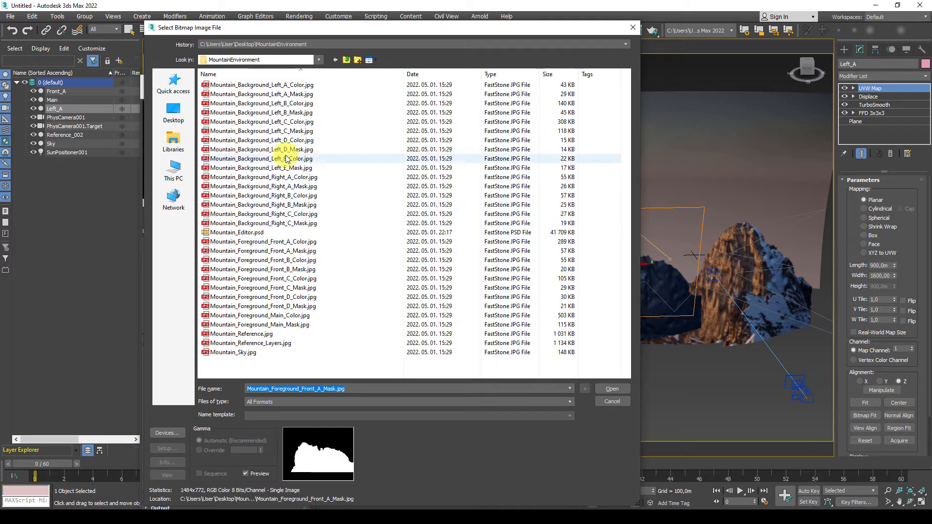
pyautogui.click(281, 93)
pyautogui.click(612, 387)
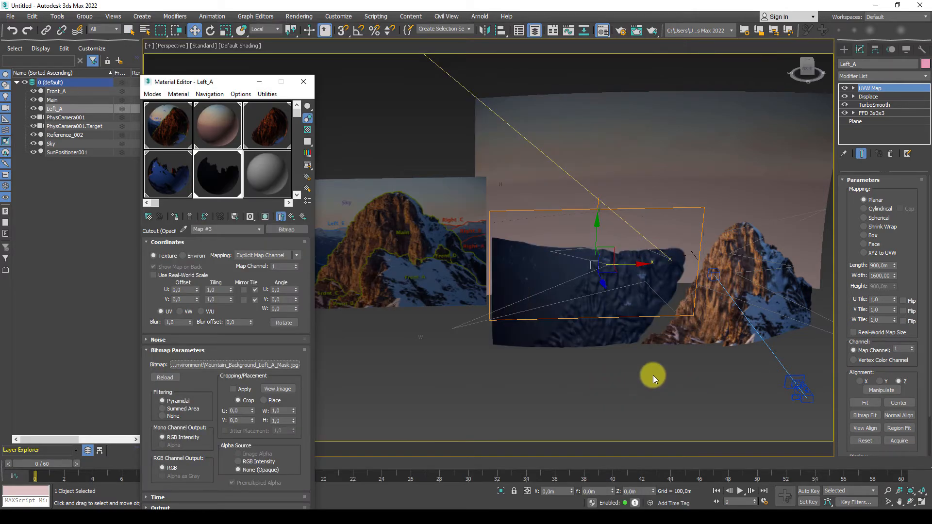
pyautogui.keyDown('alt'); pyautogui.moveTo(652, 375); pyautogui.dragTo(604, 329, button='middle'); pyautogui.keyUp('alt')
# Replace the bitmap in Left_A's Displace modifier with Mountain_Background_Left_A_Color.jpg
pyautogui.click(878, 97)
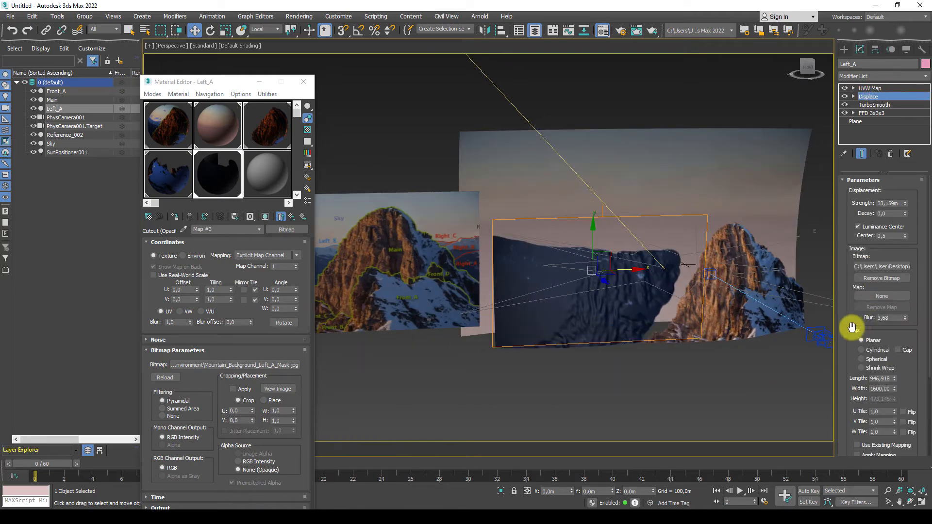
pyautogui.click(883, 266)
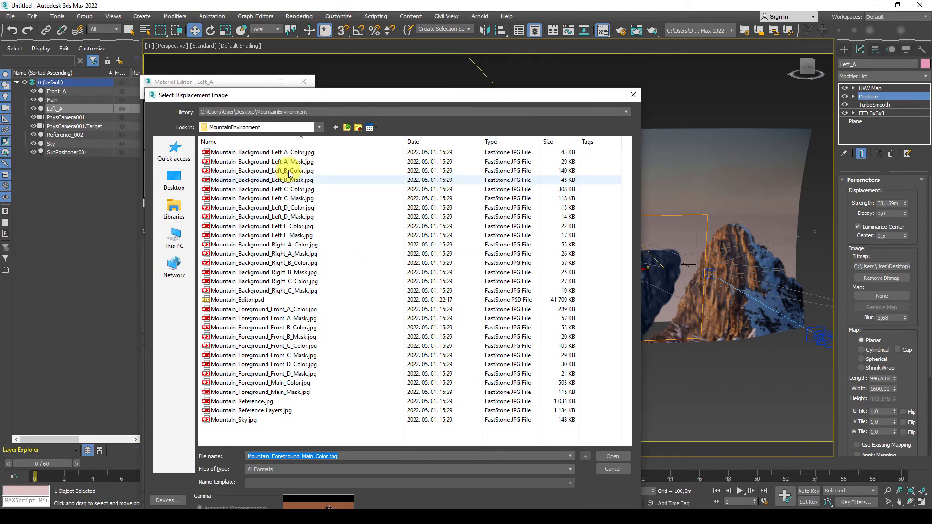
pyautogui.click(292, 152)
pyautogui.click(613, 456)
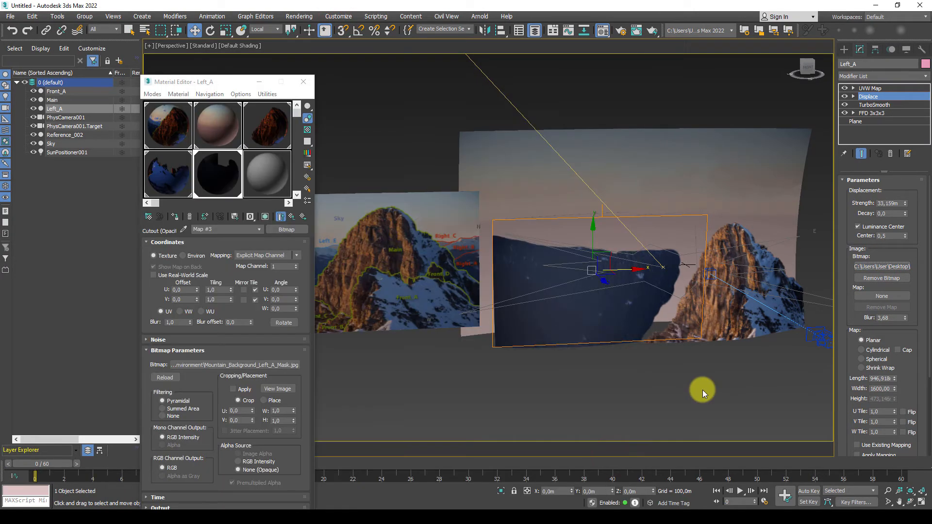
# Raise Left_A's displacement strength to 75,935m while checking the relief with edged faces
pyautogui.keyDown('alt'); pyautogui.moveTo(647, 358); pyautogui.dragTo(819, 254, button='middle'); pyautogui.keyUp('alt')
pyautogui.press('F4')
pyautogui.scroll(3, 607, 330)
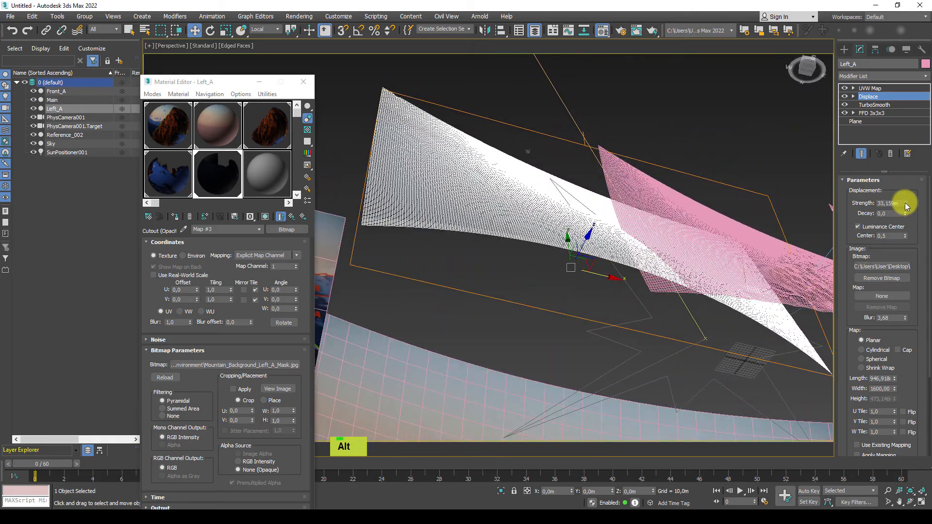
pyautogui.moveTo(905, 203)
pyautogui.mouseDown()
pyautogui.moveTo(904, 170)
pyautogui.moveTo(898, 237)
pyautogui.moveTo(896, 77)
pyautogui.moveTo(898, 139)
pyautogui.mouseUp()
pyautogui.press('F4')
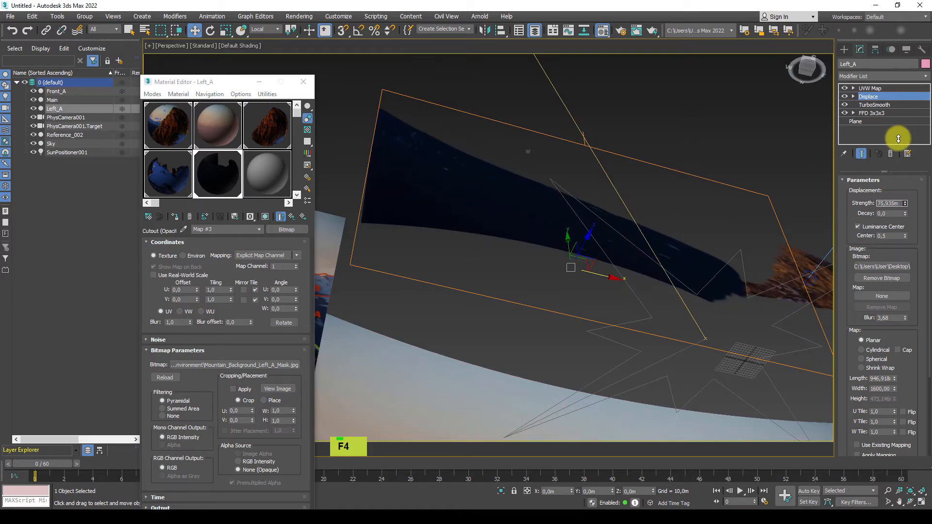
# Reduce Left_A's displacement blur to 1,07 and compare the mesh without Luminance Center, leaving that option enabled
pyautogui.press('F4')
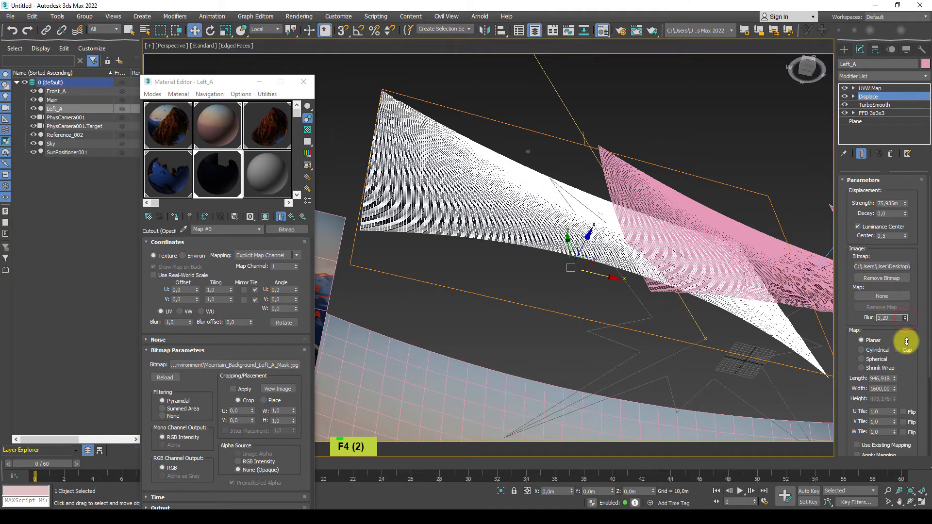
pyautogui.moveTo(907, 342); pyautogui.dragTo(919, 439)
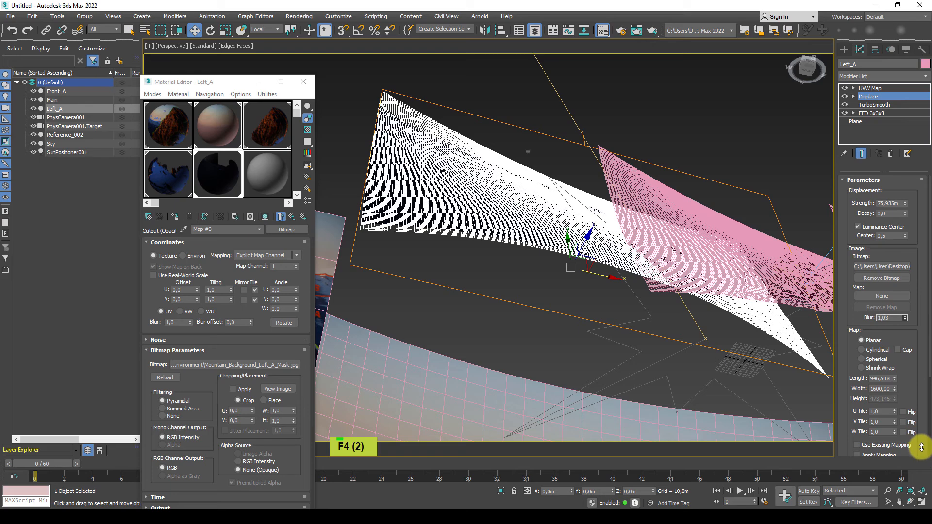
pyautogui.press('F4')
pyautogui.moveTo(6, 444); pyautogui.dragTo(7, 426)
pyautogui.press('F4')
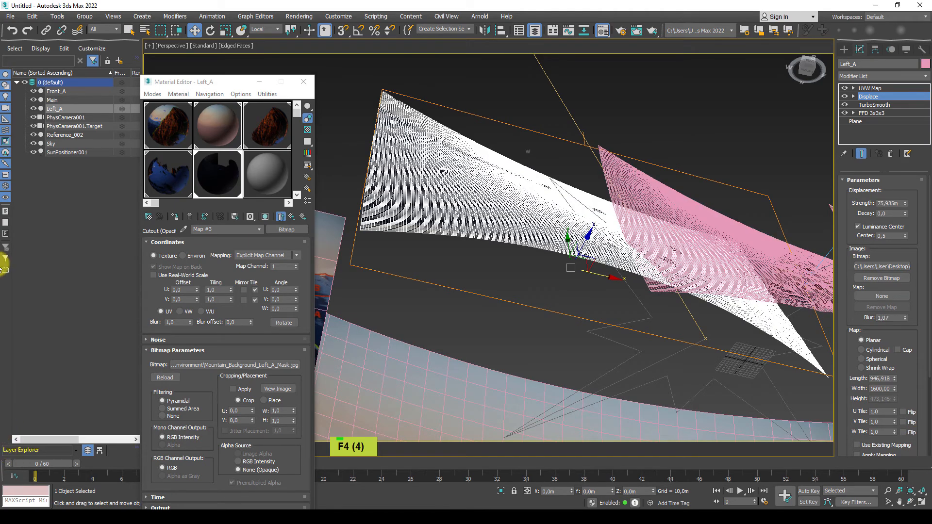
pyautogui.click(857, 227)
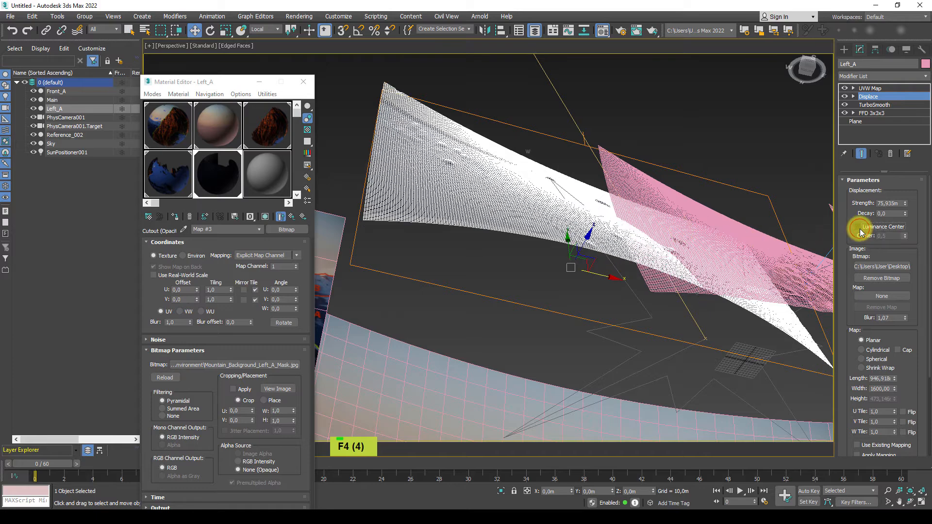
pyautogui.click(857, 226)
# In the unobstructed PhysCamera001 view, move Left_A behind the Main mountain and scale it down uniformly
pyautogui.press('c')
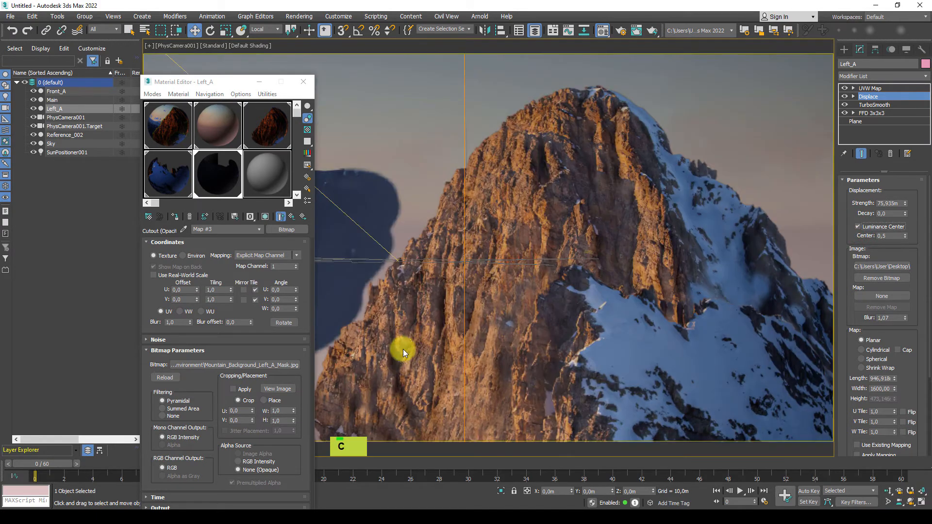
pyautogui.click(303, 82)
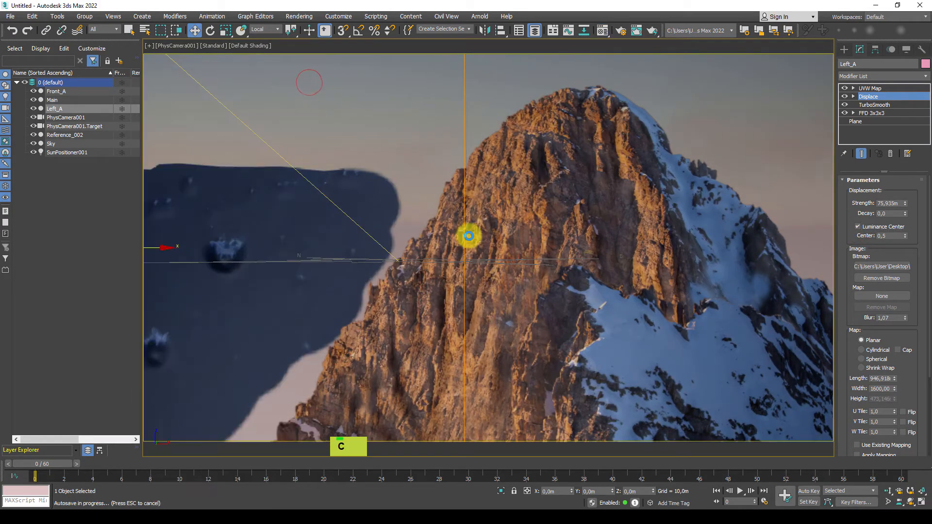
pyautogui.moveTo(160, 249); pyautogui.dragTo(526, 295)
pyautogui.press('r')
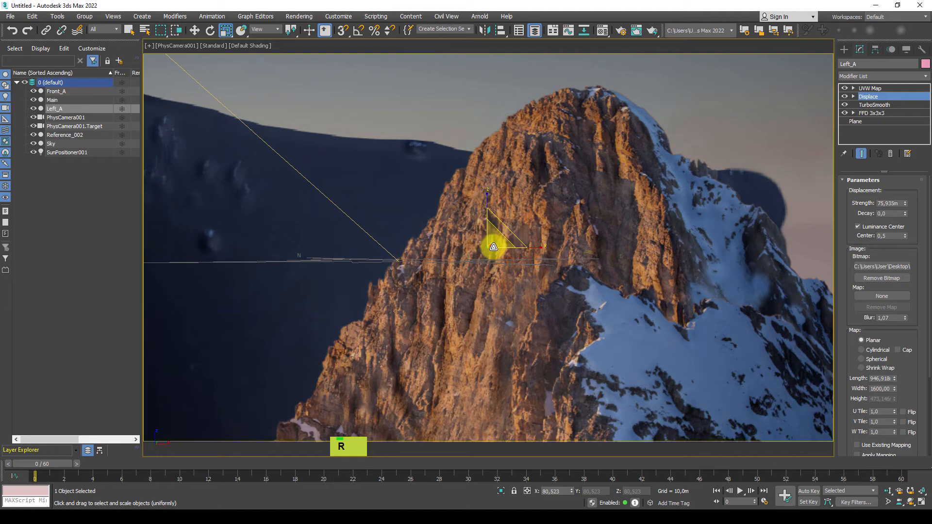
pyautogui.moveTo(496, 241); pyautogui.dragTo(452, 252)
pyautogui.press('w')
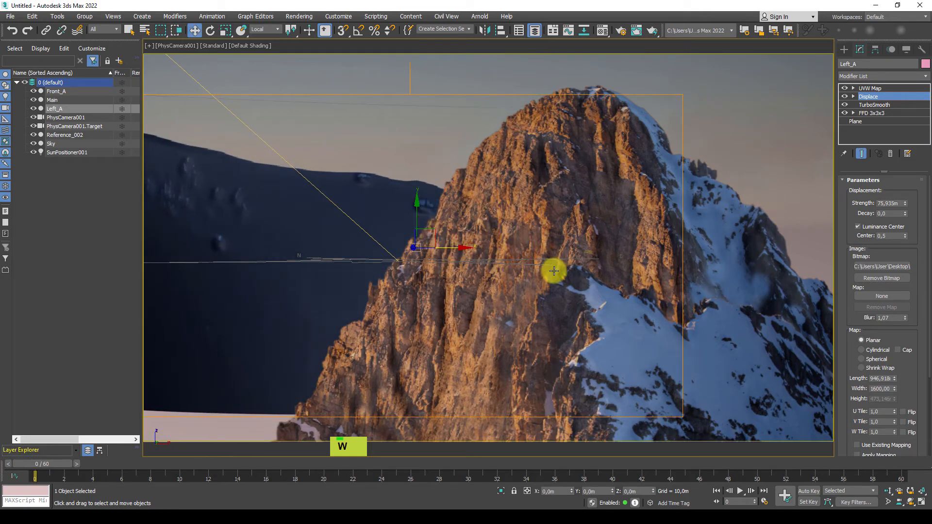
# Switch to the four-viewport layout and frame the Mountain Layer Reference in a small Front view with the grid hidden
pyautogui.hotkey('alt', 'w')
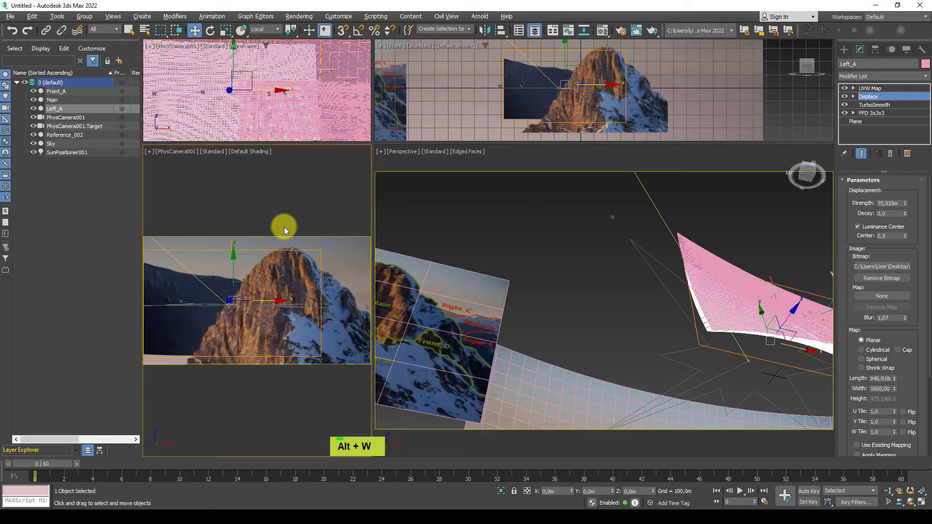
pyautogui.middleClick(669, 122)
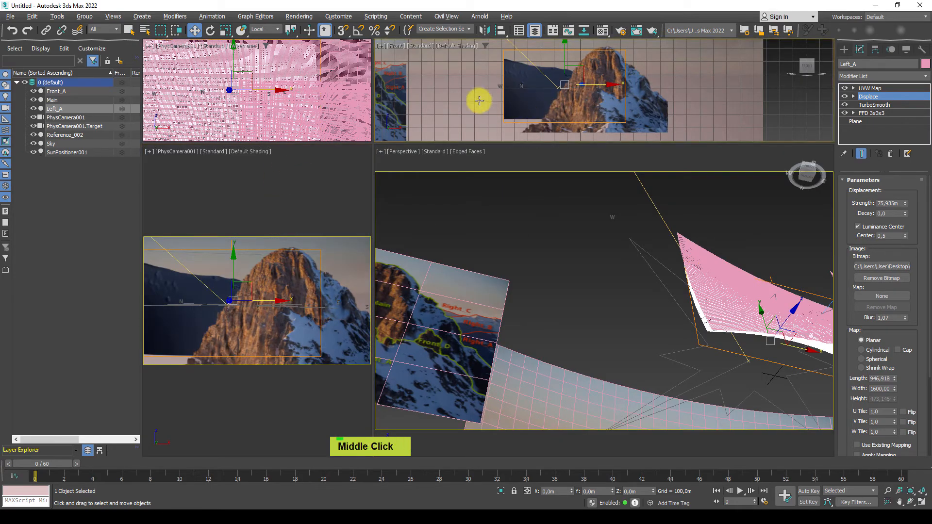
pyautogui.moveTo(479, 100); pyautogui.dragTo(382, 92, button='middle')
pyautogui.middleClick(292, 185)
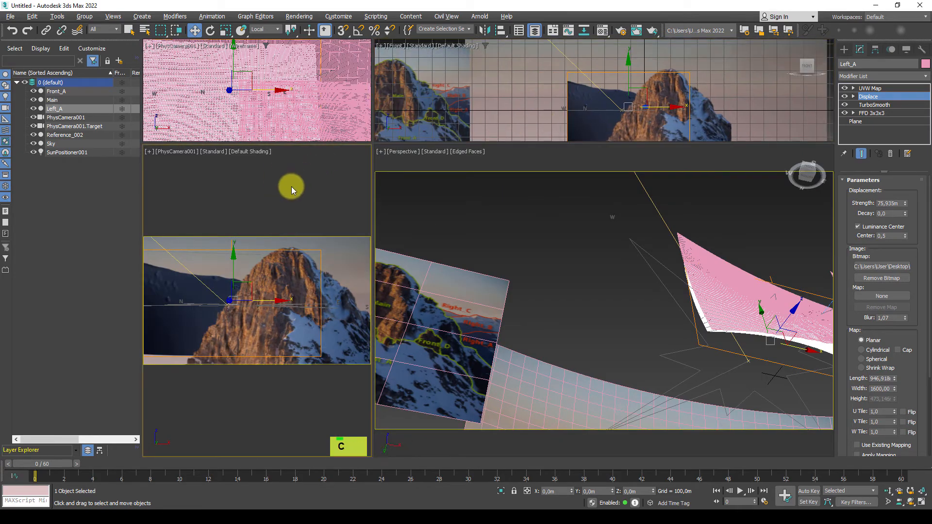
pyautogui.press('f')
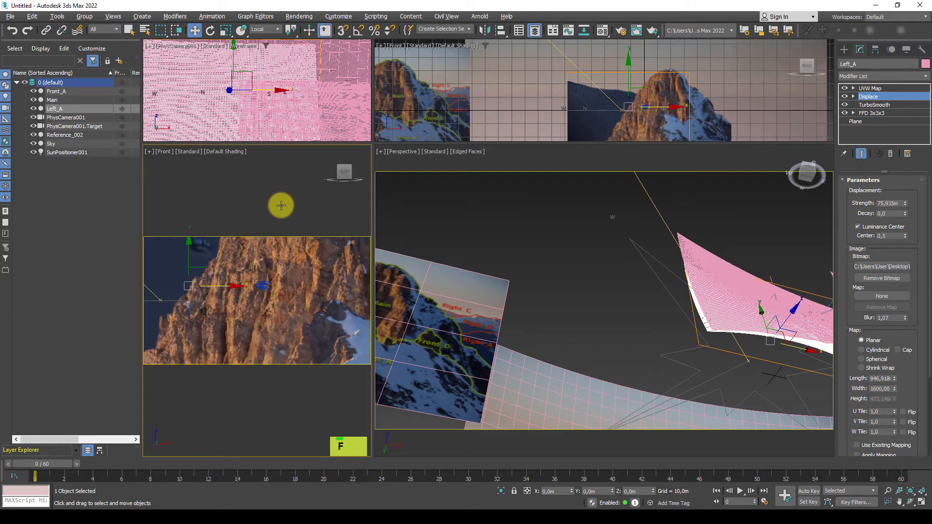
pyautogui.moveTo(281, 202); pyautogui.dragTo(269, 219, button='middle')
pyautogui.scroll(-3, 229, 276)
pyautogui.moveTo(229, 277); pyautogui.dragTo(307, 298, button='middle')
pyautogui.scroll(2, 243, 289)
pyautogui.moveTo(243, 289); pyautogui.dragTo(241, 291, button='middle')
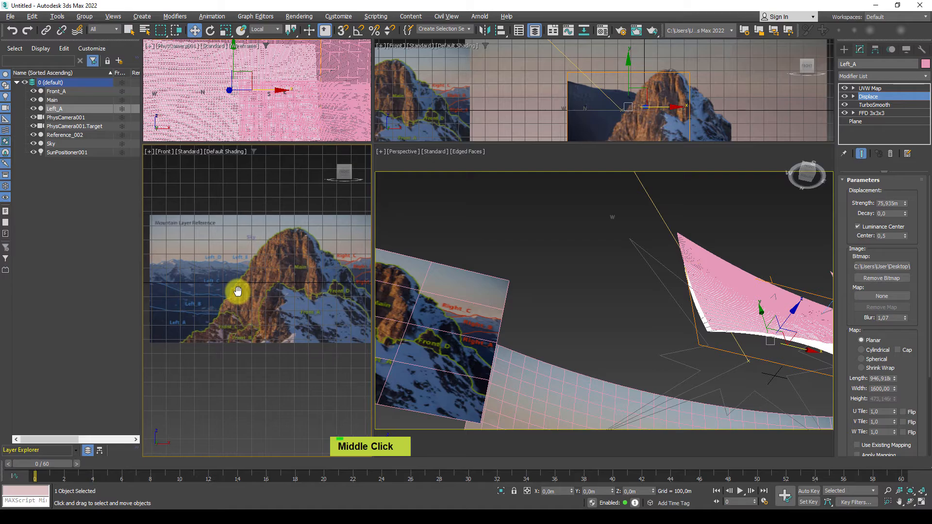
pyautogui.press('g')
pyautogui.moveTo(290, 355); pyautogui.dragTo(285, 349, button='middle')
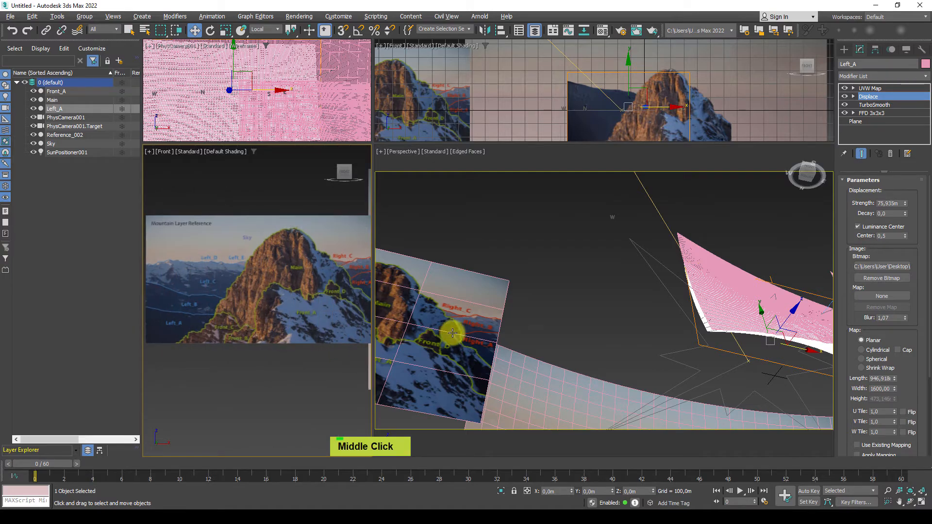
# Lower Left_A slightly in a shaded PhysCamera001 view without edged faces
pyautogui.scroll(-5, 620, 320)
pyautogui.press('c')
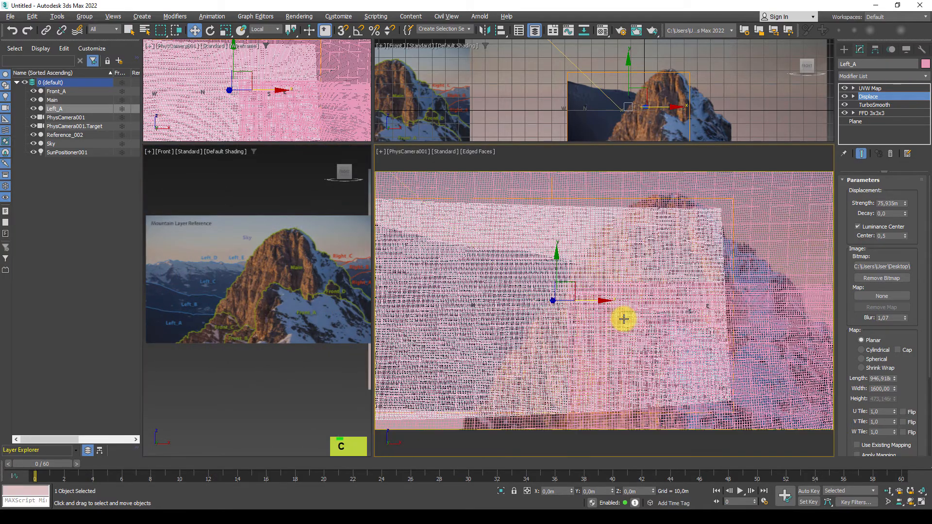
pyautogui.press('F3')
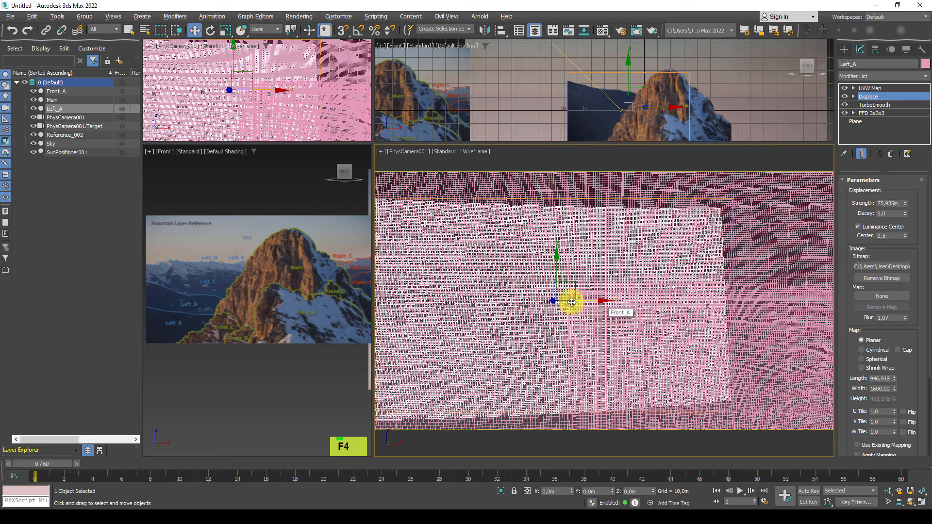
pyautogui.press('F3')
pyautogui.moveTo(557, 266); pyautogui.dragTo(576, 306)
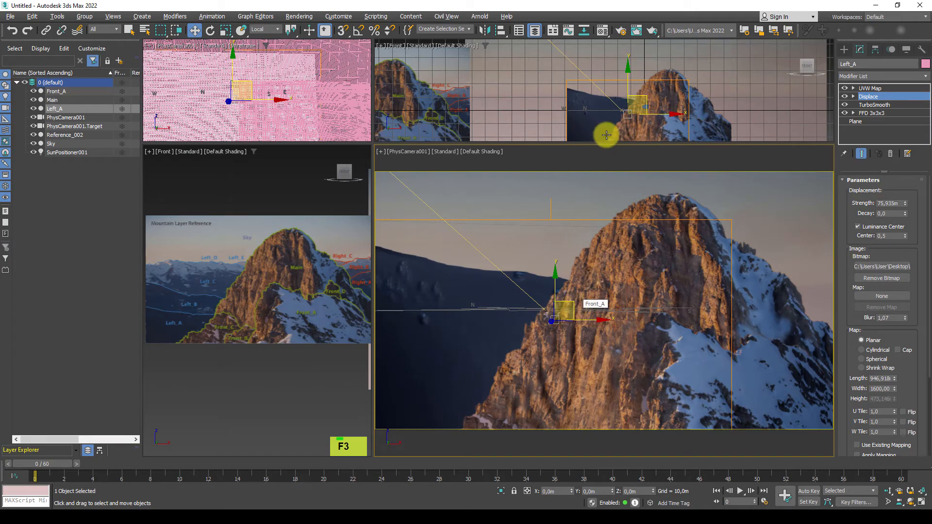
# Move Left_A backward in the Perspective view, away from Main and toward the sky plane
pyautogui.middleClick(557, 233)
pyautogui.press('p')
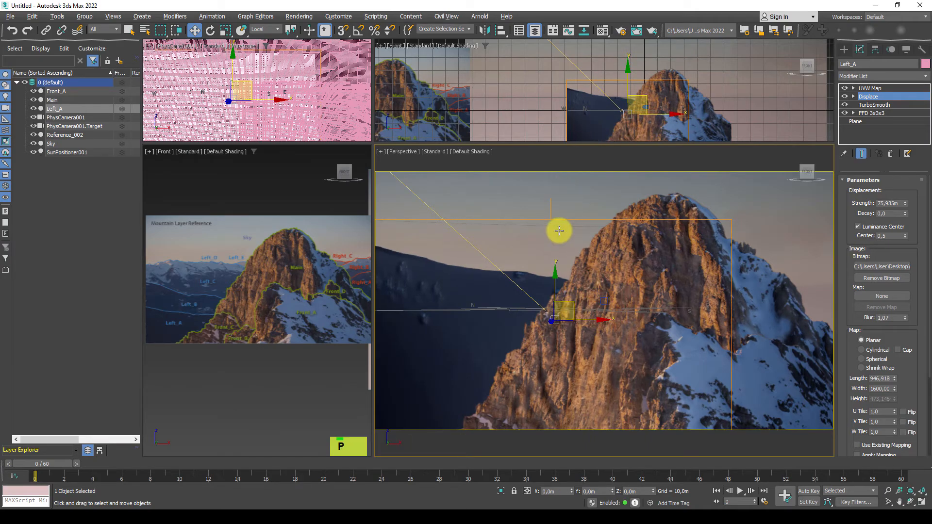
pyautogui.keyDown('alt'); pyautogui.moveTo(557, 233); pyautogui.dragTo(586, 271, button='middle'); pyautogui.keyUp('alt')
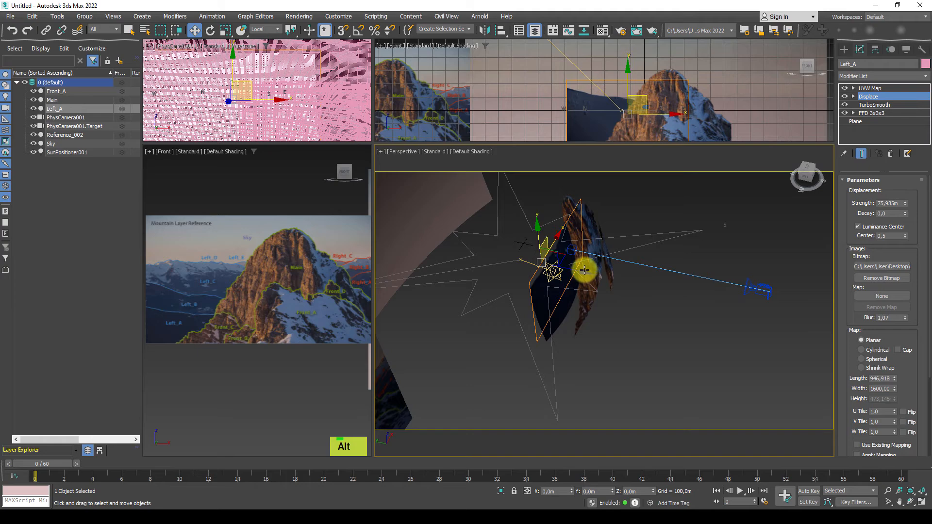
pyautogui.moveTo(585, 270); pyautogui.dragTo(546, 265)
# Set the small wireframe camera viewport to a shaded PhysCamera001 view with safe frames shown
pyautogui.middleClick(282, 96)
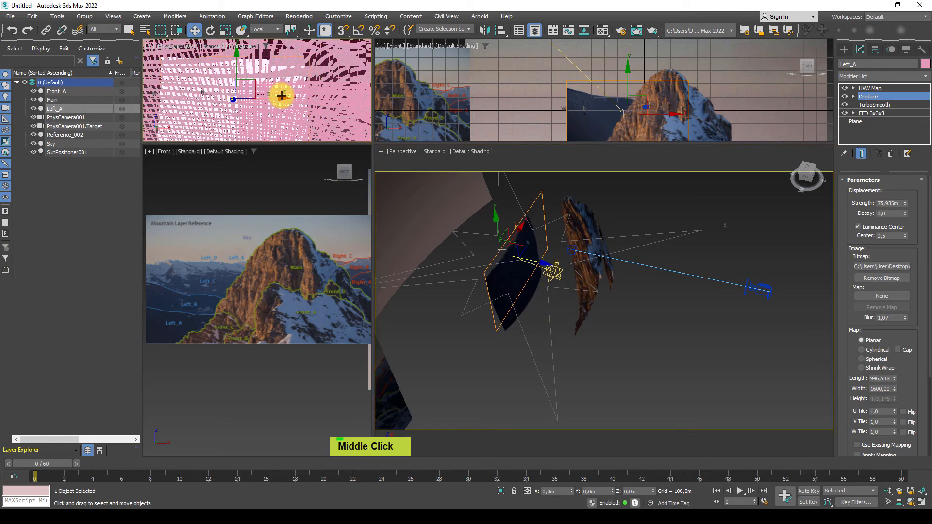
pyautogui.press('c')
pyautogui.press('F3')
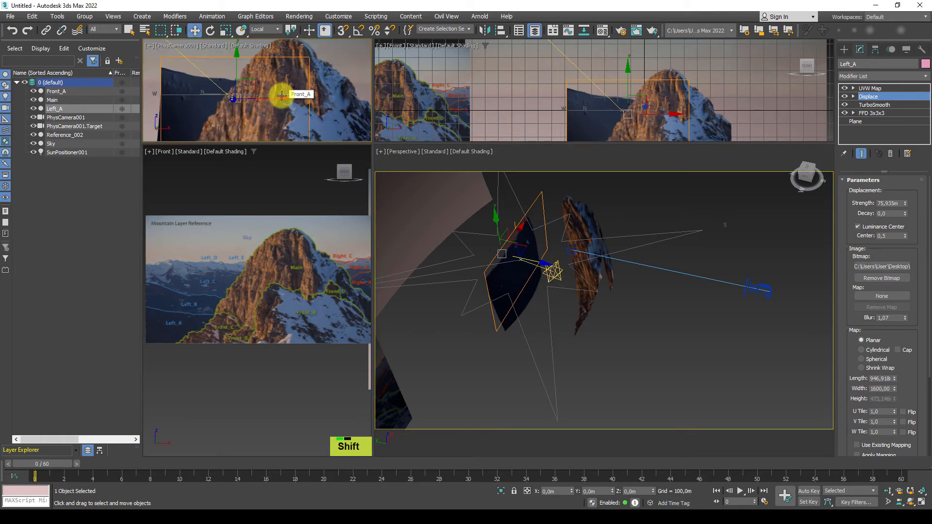
pyautogui.hotkey('shift', 'f')
# Move Left_A farther back toward the sky plane, scale it uniformly to fit the camera view and lower it slightly
pyautogui.moveTo(537, 264); pyautogui.dragTo(468, 264)
pyautogui.press('r')
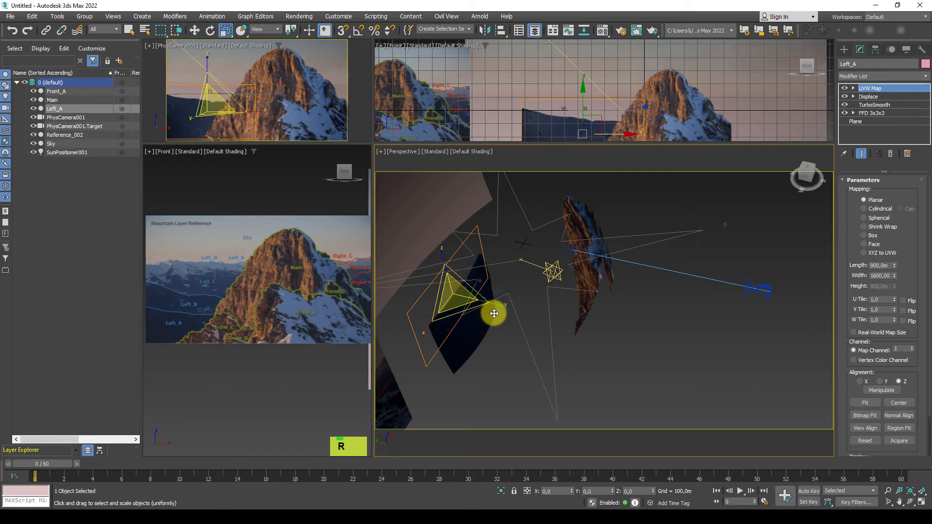
pyautogui.moveTo(459, 297); pyautogui.dragTo(465, 306)
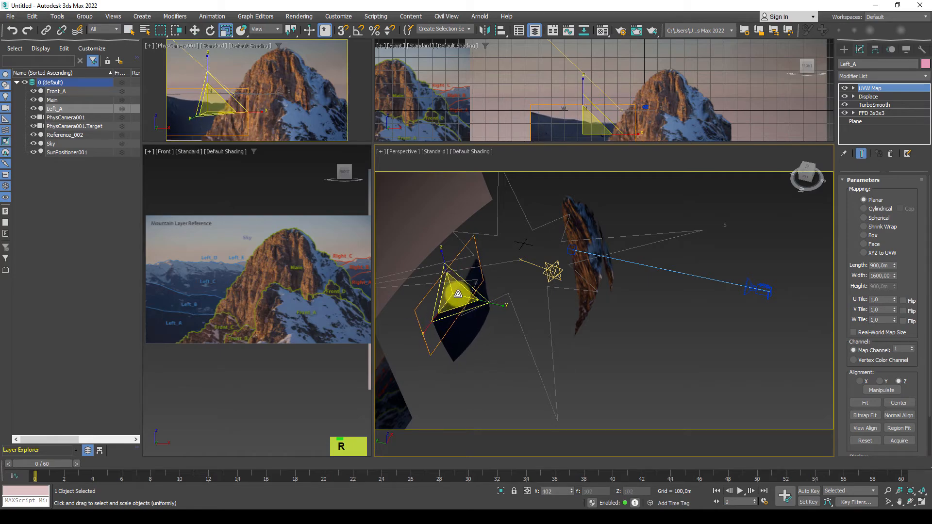
pyautogui.press('w')
pyautogui.moveTo(448, 266); pyautogui.dragTo(448, 272)
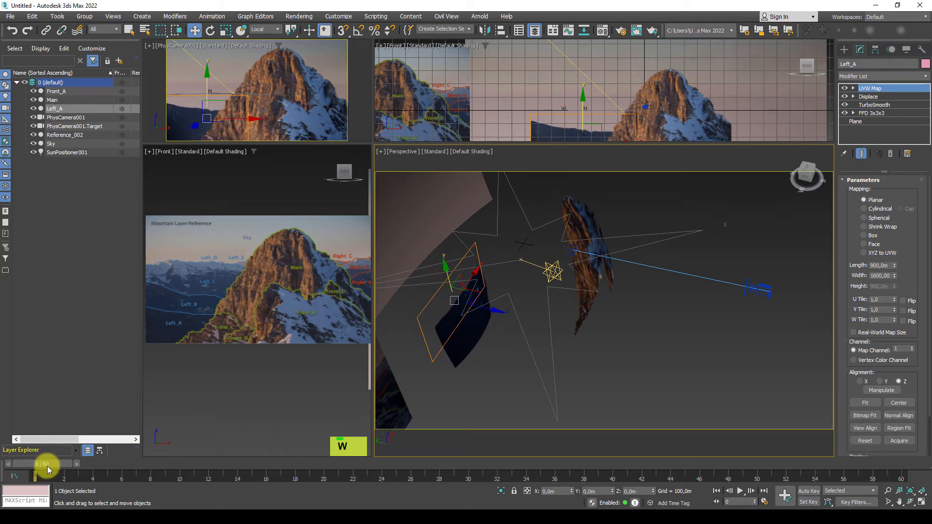
# Scrub the opening frames of the camera animation and lower Left_A a little more in the Perspective view
pyautogui.moveTo(48, 466); pyautogui.dragTo(21, 465)
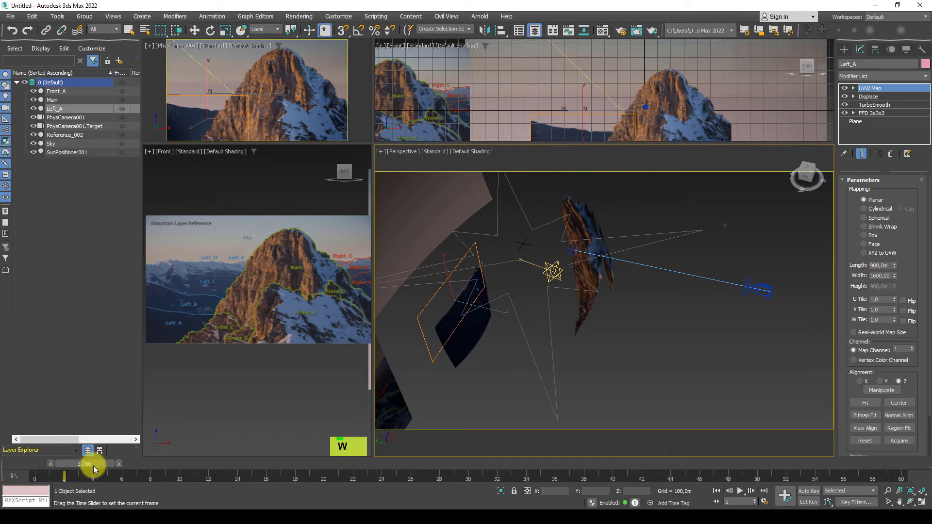
pyautogui.moveTo(138, 467); pyautogui.dragTo(10, 462)
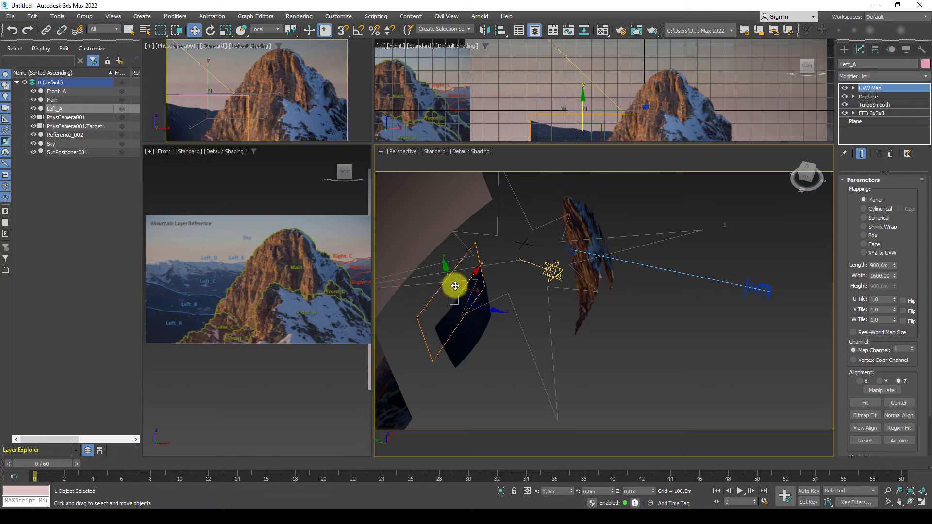
pyautogui.moveTo(443, 270); pyautogui.dragTo(451, 278)
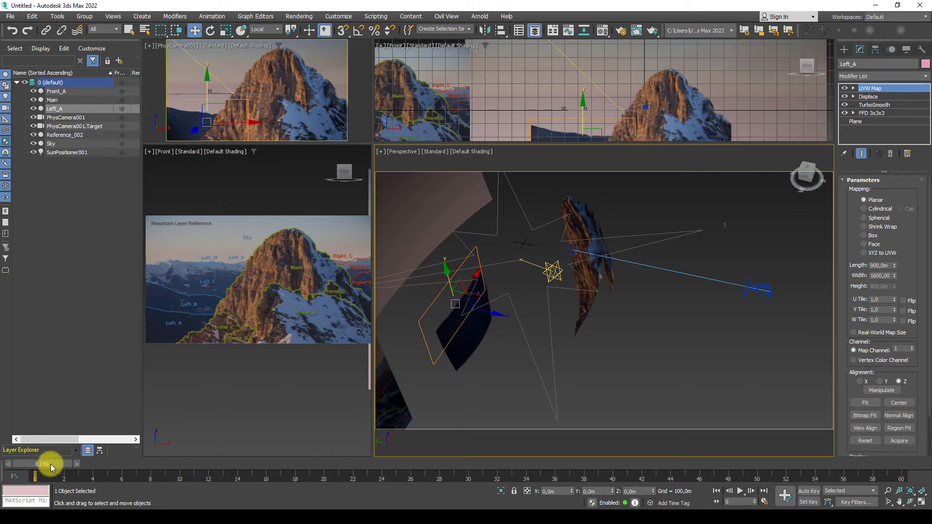
# Scrub the timeline to frame 60 and back to examine how Left_A fits behind Main during the camera move
pyautogui.moveTo(52, 467); pyautogui.dragTo(323, 464)
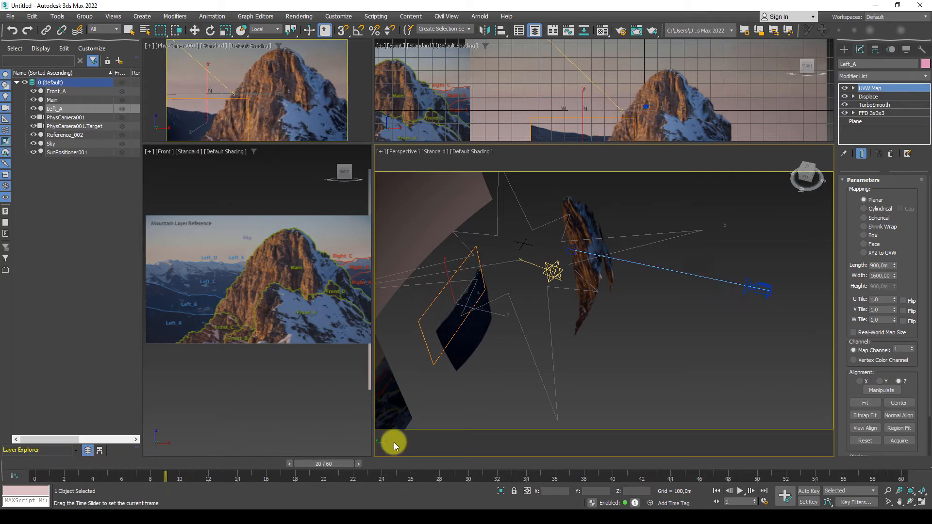
pyautogui.moveTo(394, 445); pyautogui.dragTo(899, 443)
pyautogui.press('w')
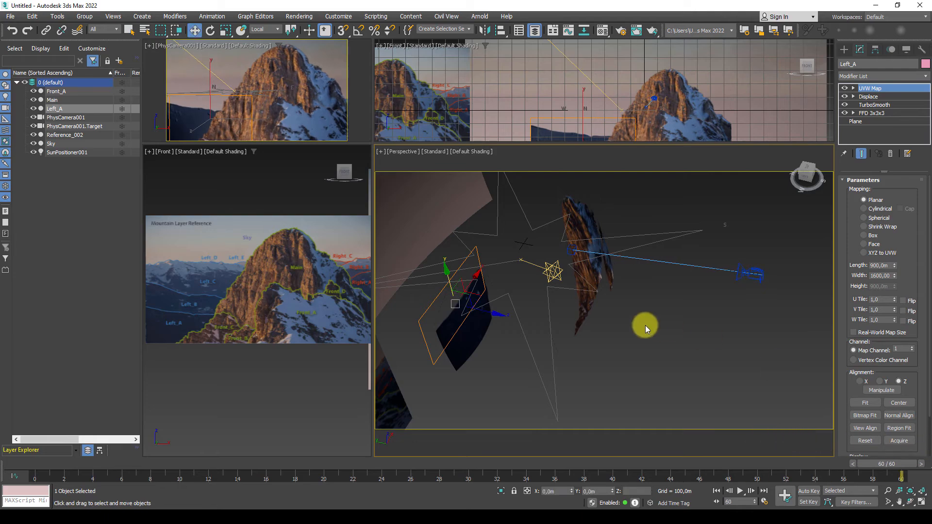
pyautogui.click(744, 330)
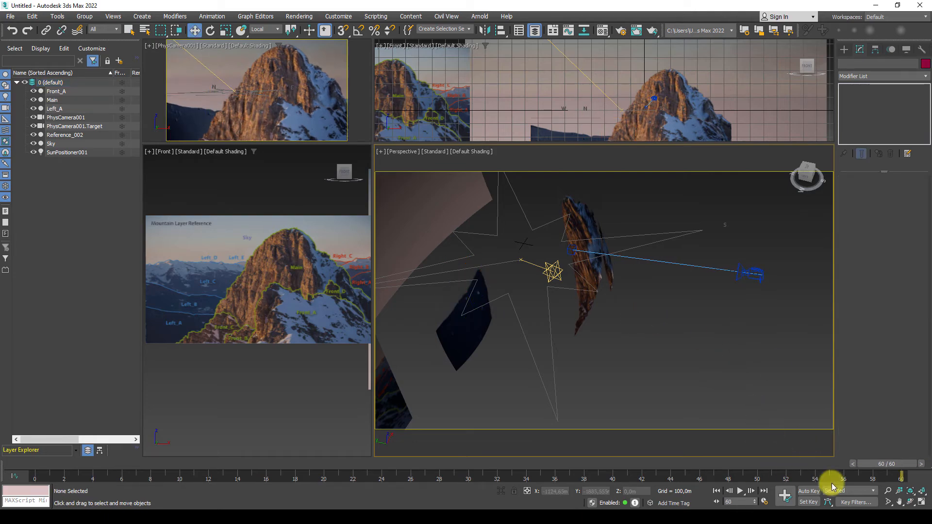
pyautogui.moveTo(881, 468); pyautogui.dragTo(895, 427)
pyautogui.moveTo(855, 466); pyautogui.dragTo(805, 426)
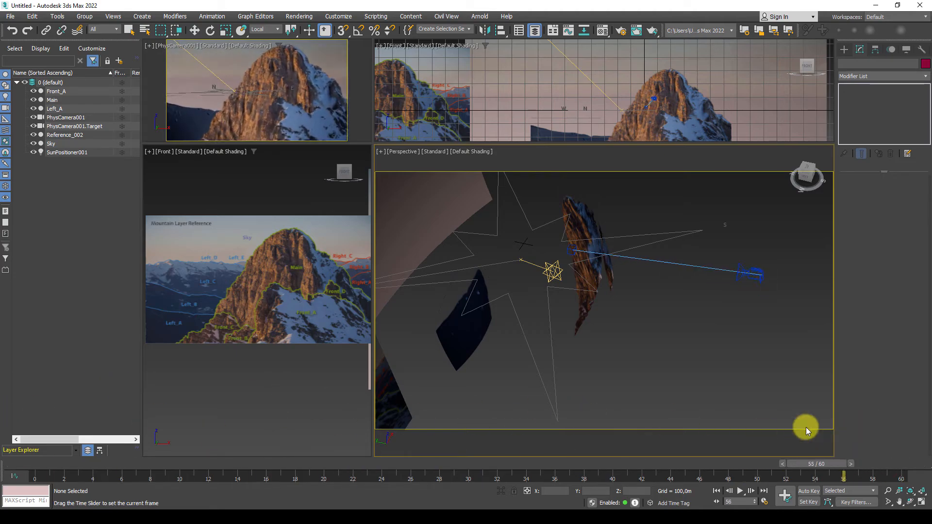
pyautogui.press('w')
pyautogui.moveTo(827, 464); pyautogui.dragTo(786, 416)
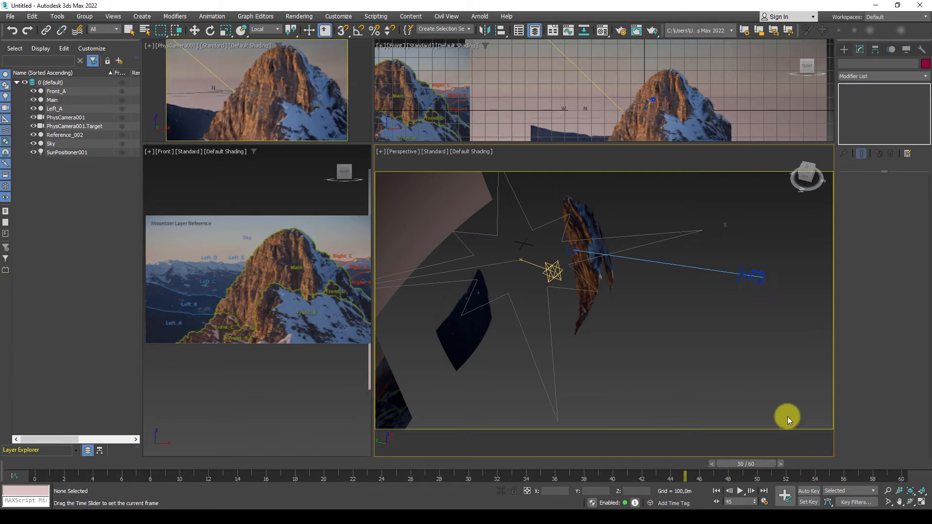
# Pull the lower FFD 3x3x3 control points of Left_A forward toward Main to slope its base, and return to frame 0
pyautogui.click(466, 337)
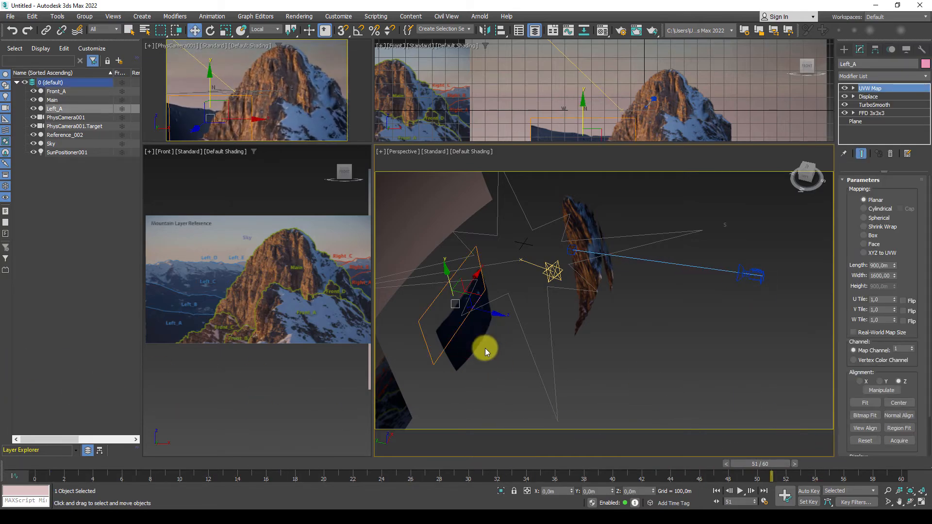
pyautogui.keyDown('alt'); pyautogui.moveTo(484, 349); pyautogui.dragTo(513, 322, button='middle'); pyautogui.keyUp('alt')
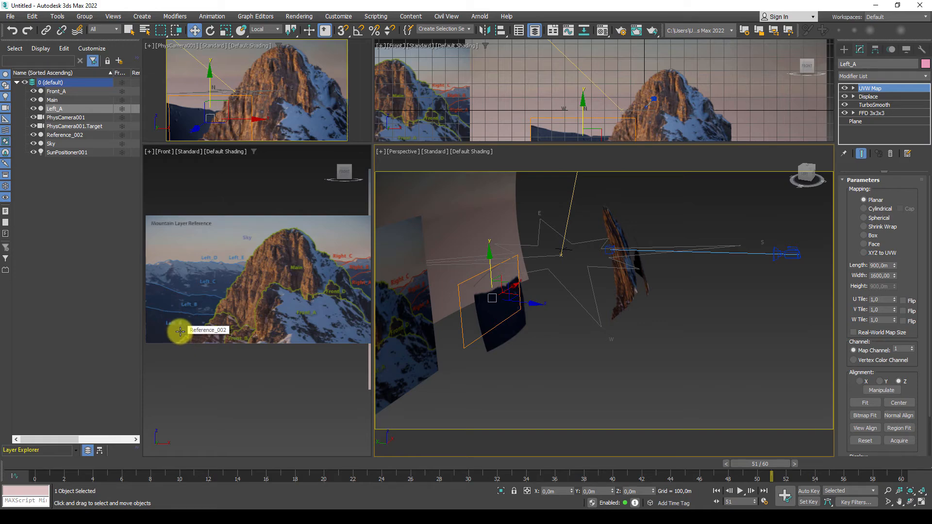
pyautogui.keyDown('alt'); pyautogui.moveTo(527, 355); pyautogui.dragTo(547, 335, button='middle'); pyautogui.keyUp('alt')
pyautogui.scroll(3, 516, 327)
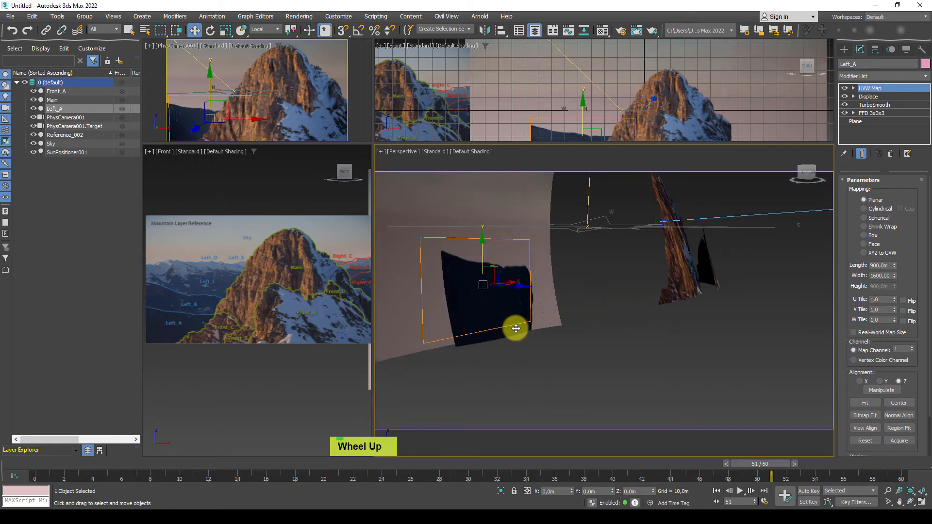
pyautogui.click(854, 113)
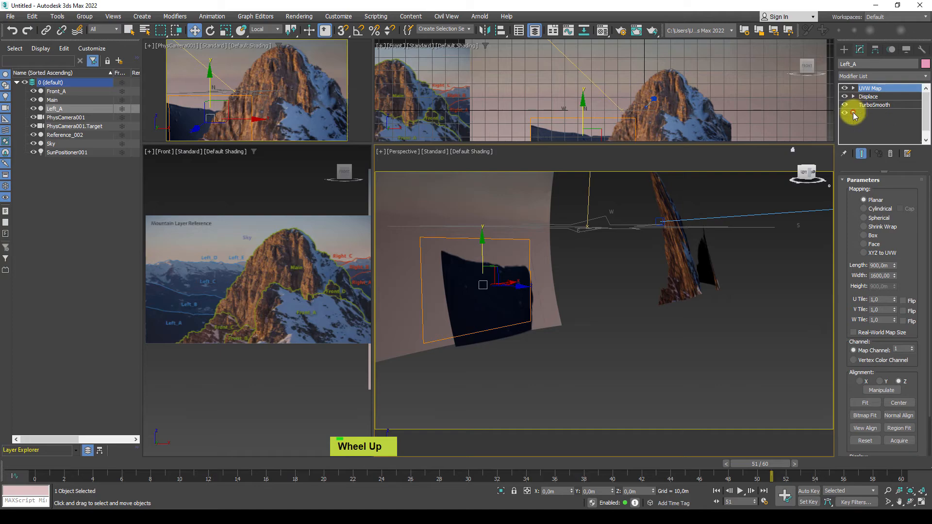
pyautogui.click(870, 123)
pyautogui.moveTo(532, 349)
pyautogui.keyDown('alt'); pyautogui.mouseDown(button='middle')
pyautogui.moveTo(564, 335)
pyautogui.moveTo(546, 340)
pyautogui.mouseUp(button='middle'); pyautogui.keyUp('alt')
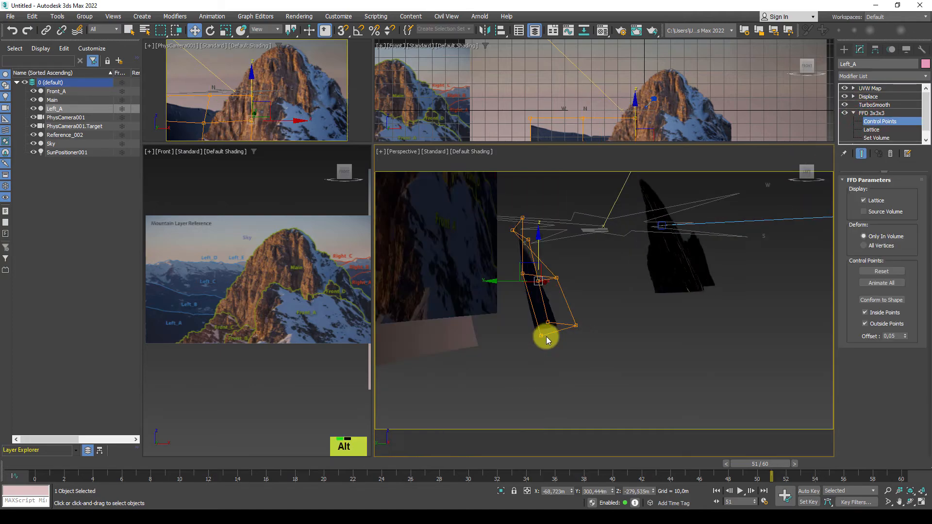
pyautogui.moveTo(596, 313); pyautogui.dragTo(614, 337)
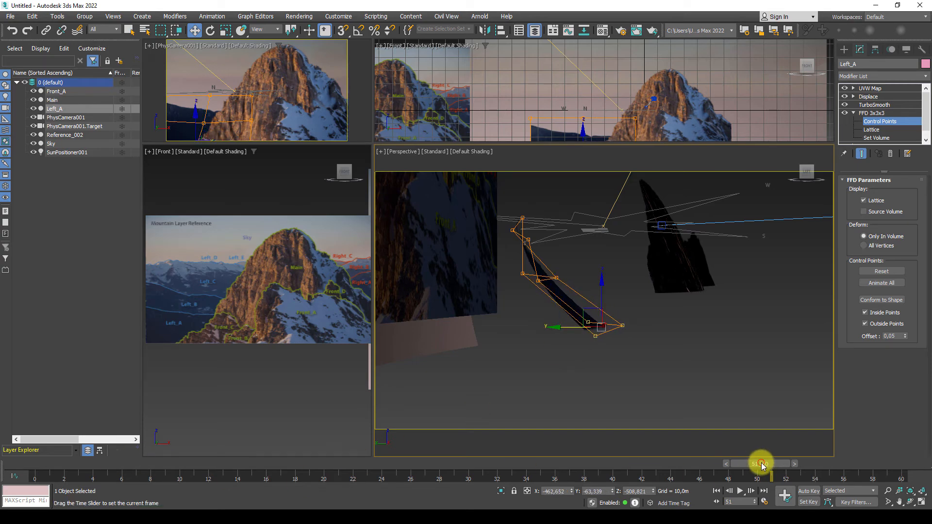
pyautogui.moveTo(761, 465); pyautogui.dragTo(2, 411)
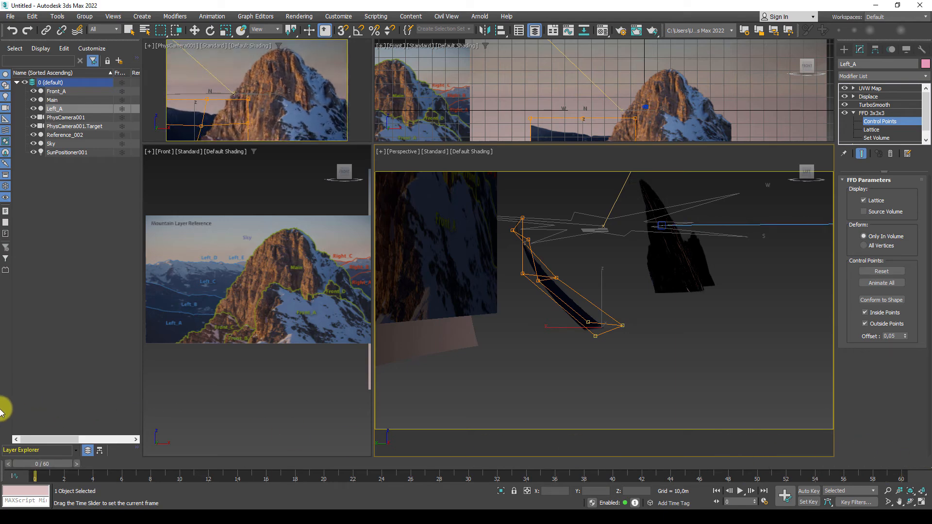
pyautogui.press('w')
pyautogui.click(892, 114)
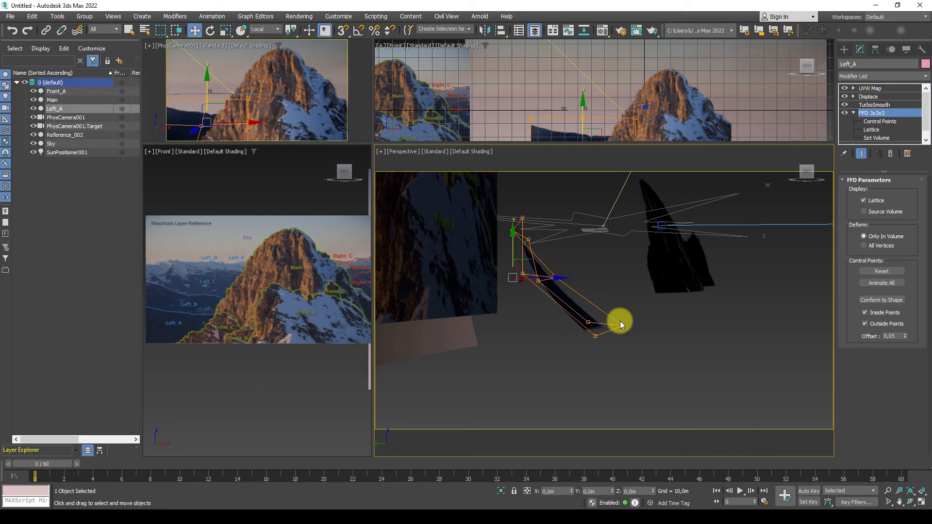
# Clone Left_A backward toward the sky plane as a single copy named Left_B
pyautogui.keyDown('alt'); pyautogui.moveTo(618, 321); pyautogui.dragTo(586, 339, button='middle'); pyautogui.keyUp('alt')
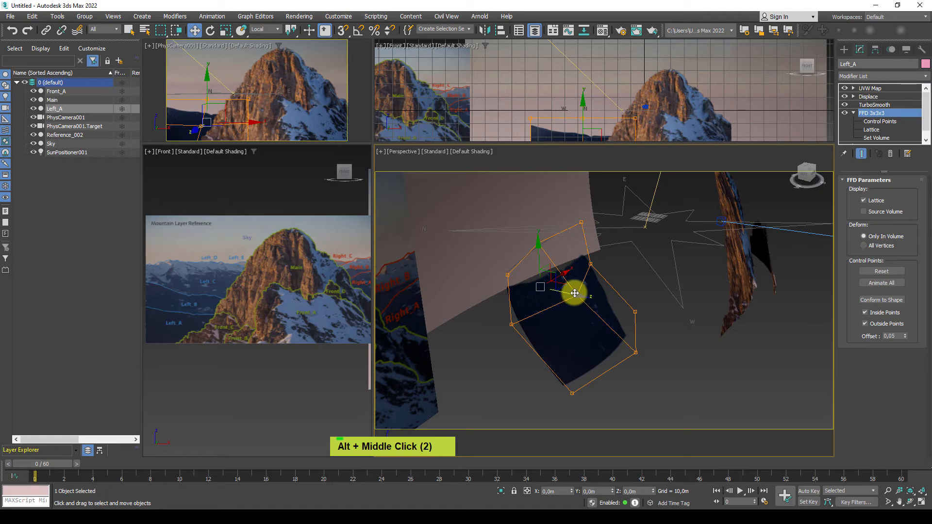
pyautogui.keyDown('shift'); pyautogui.moveTo(574, 293); pyautogui.dragTo(526, 290); pyautogui.keyUp('shift')
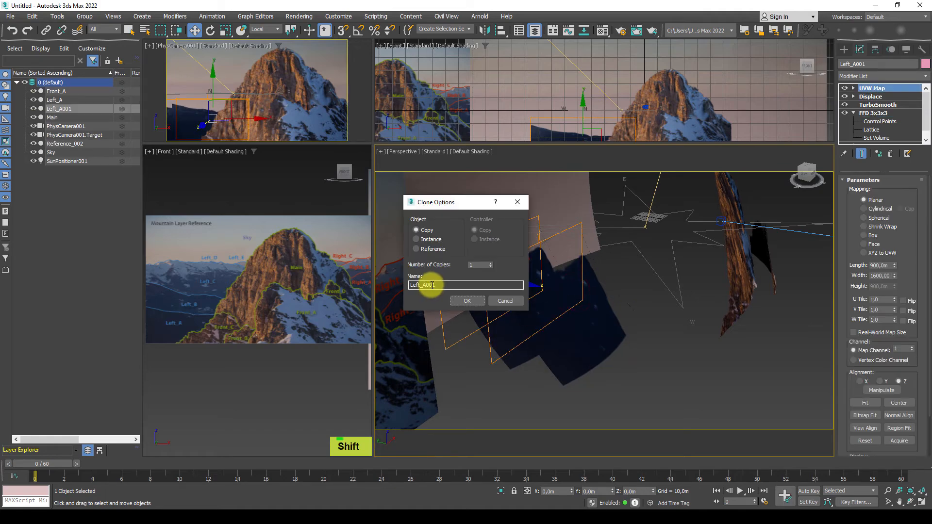
pyautogui.doubleClick(466, 287)
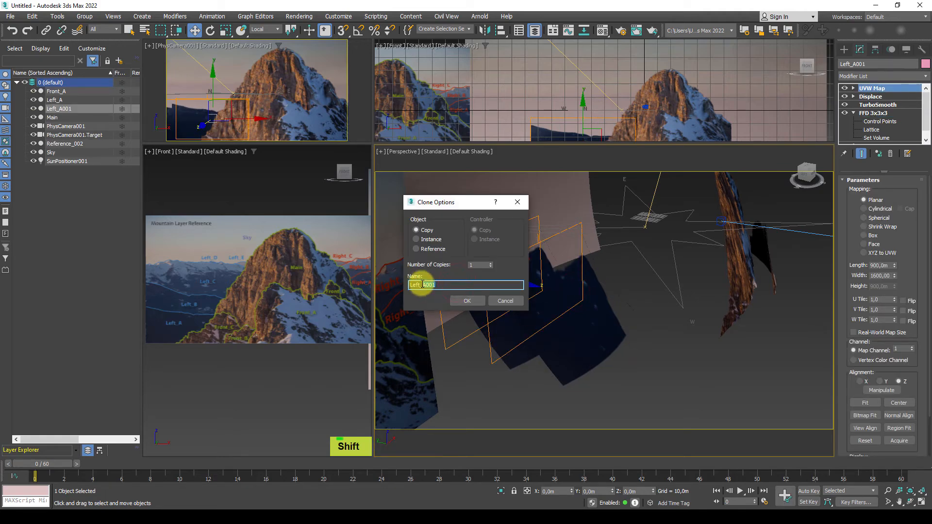
pyautogui.write('Left_B')
pyautogui.press('Return')
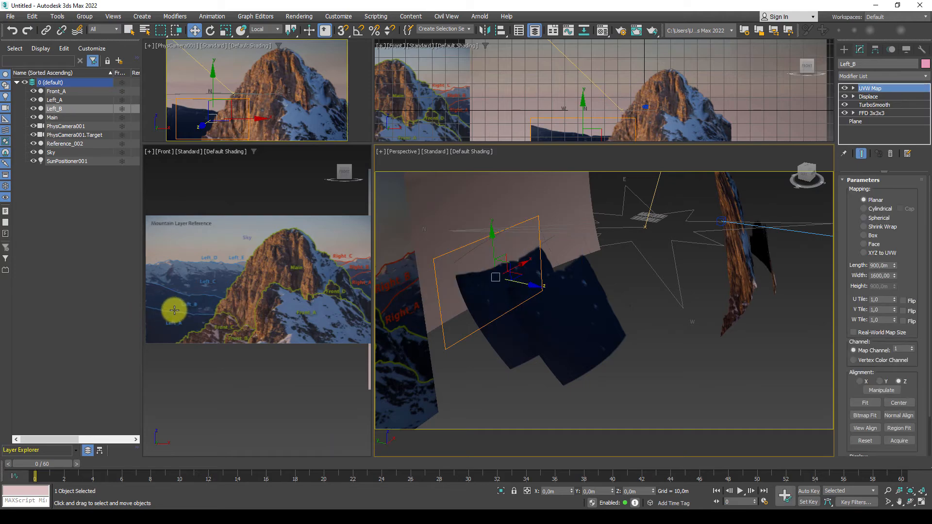
# Scale Left_B up uniformly and raise it slightly so its ridge rises above Left_A
pyautogui.keyDown('alt'); pyautogui.moveTo(628, 322); pyautogui.dragTo(603, 322, button='middle'); pyautogui.keyUp('alt')
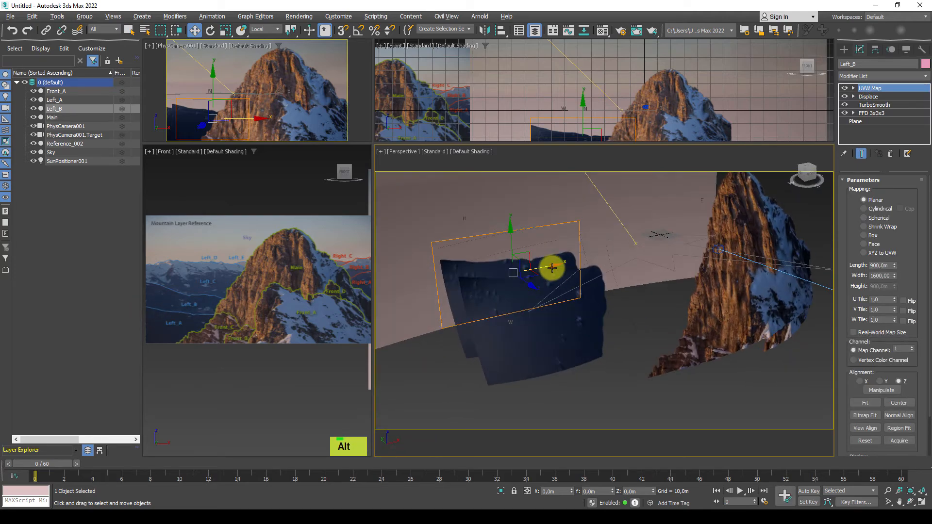
pyautogui.press('r')
pyautogui.moveTo(505, 264); pyautogui.dragTo(509, 223)
pyautogui.press('w')
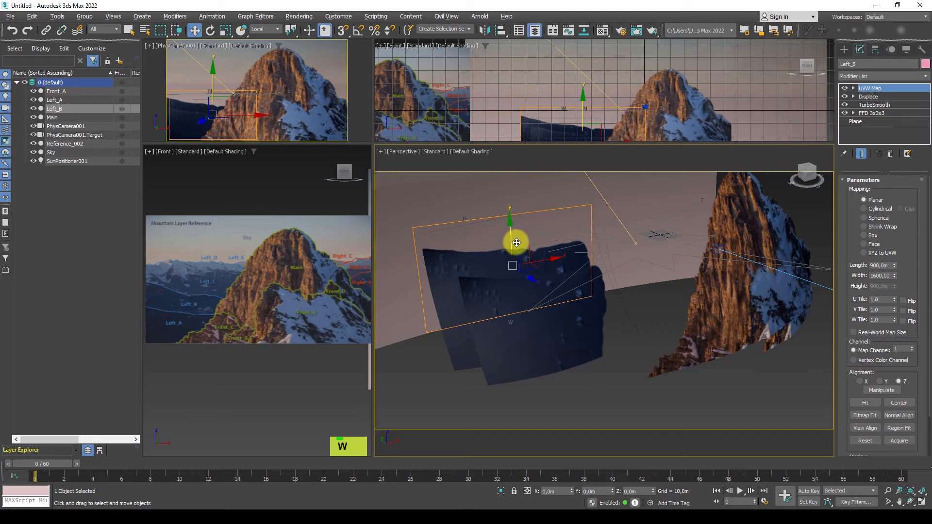
pyautogui.keyDown('alt'); pyautogui.moveTo(516, 243); pyautogui.dragTo(568, 277, button='middle'); pyautogui.keyUp('alt')
pyautogui.scroll(2, 551, 272)
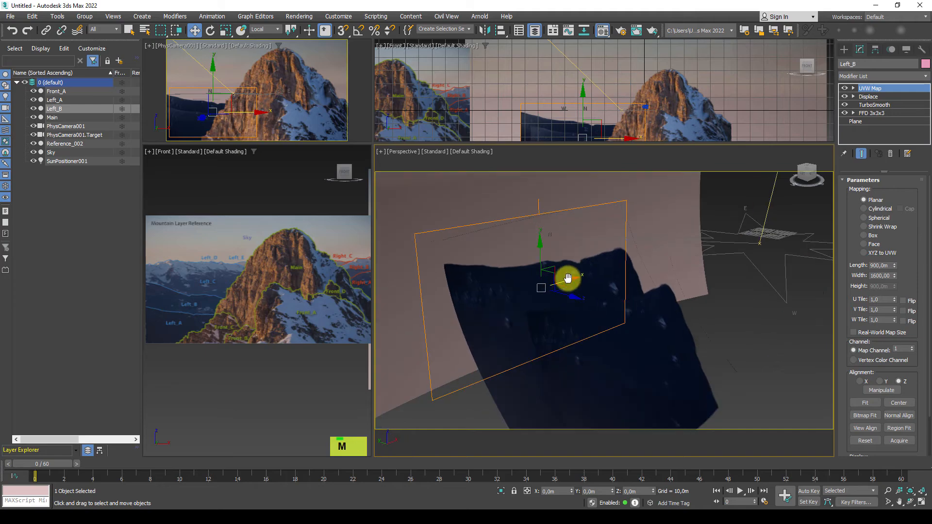
# Duplicate the Left_A material into the empty sample slot beside it and rename the copy Left_B
pyautogui.press('m')
pyautogui.moveTo(217, 85); pyautogui.dragTo(217, 77)
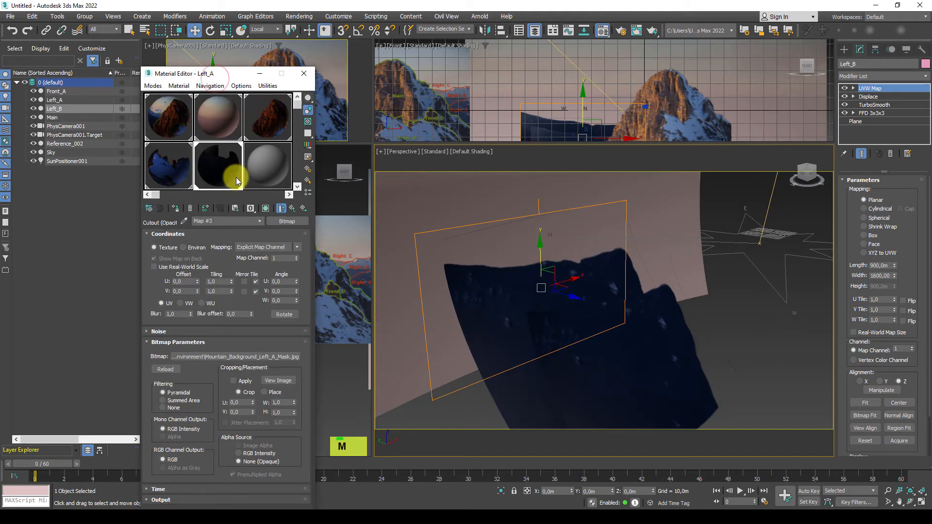
pyautogui.click(293, 210)
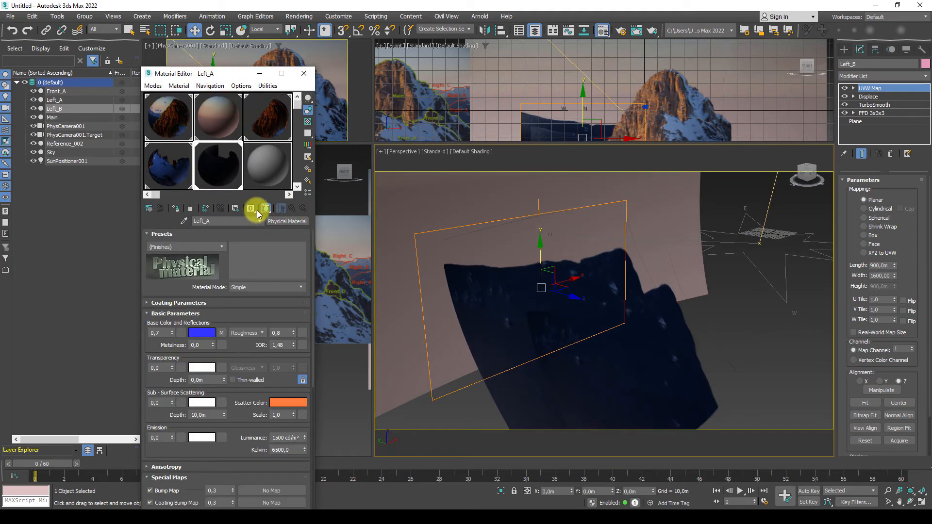
pyautogui.click(262, 176)
pyautogui.click(221, 220)
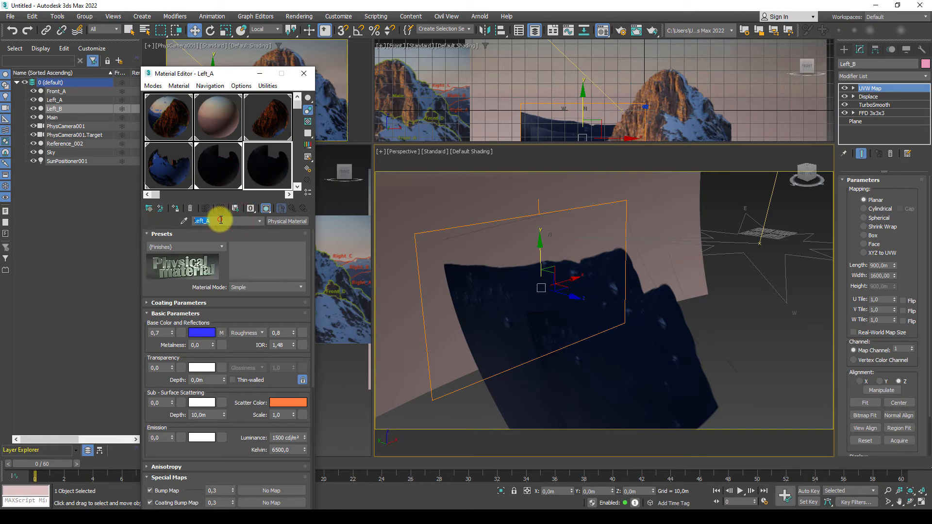
pyautogui.press('BackSpace')
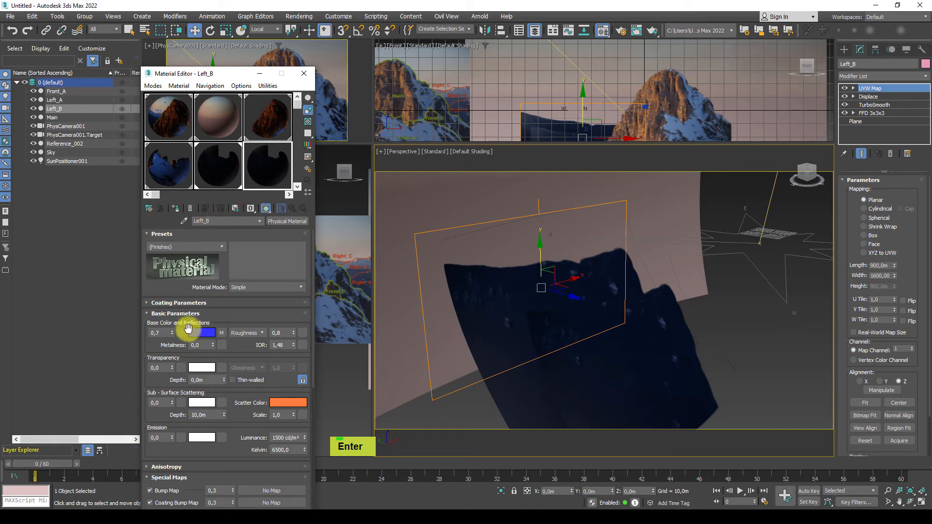
# Replace the Left_B material's base color bitmap with Mountain_Background_Left_B_Color.jpg
pyautogui.click(221, 339)
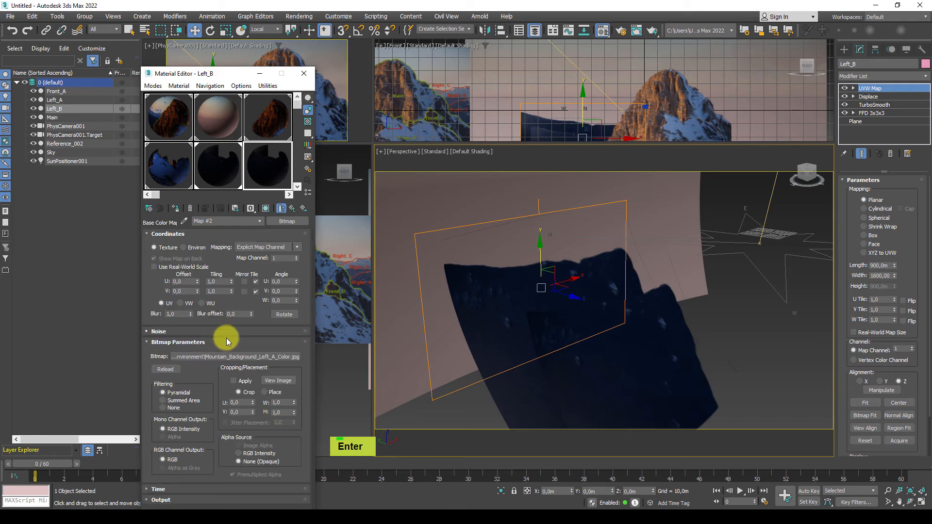
pyautogui.click(434, 402)
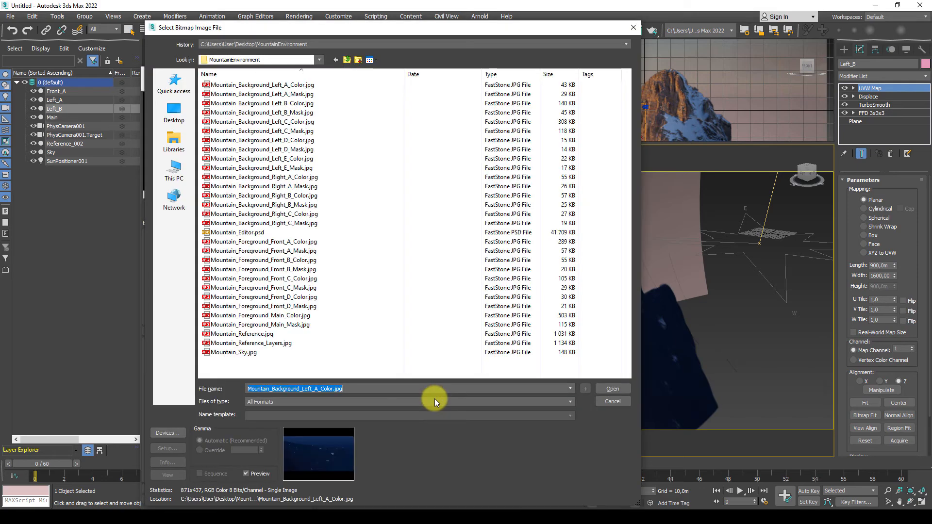
pyautogui.moveTo(412, 25); pyautogui.dragTo(433, 33)
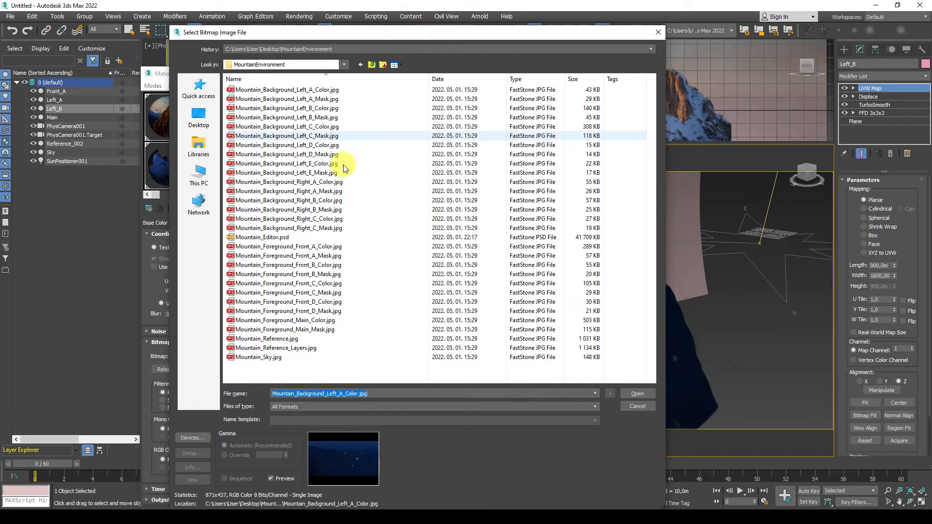
pyautogui.click(313, 108)
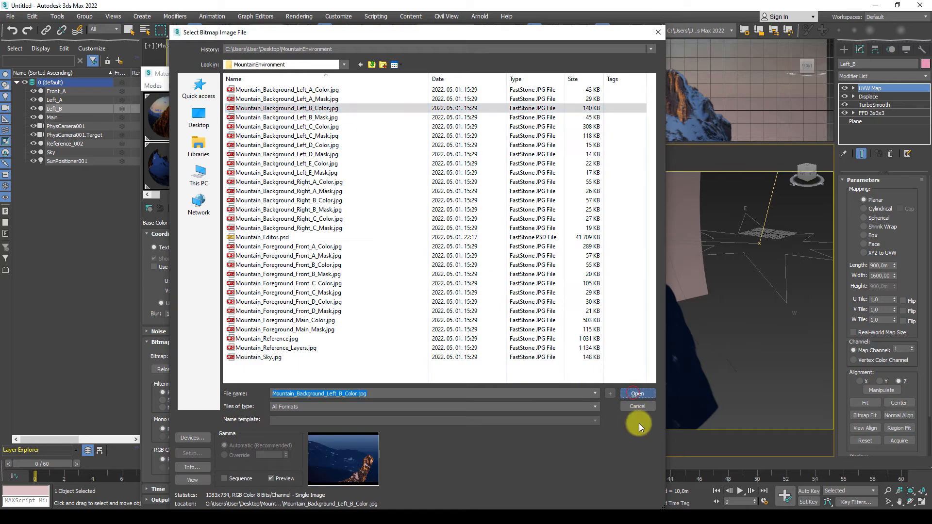
pyautogui.press('Return')
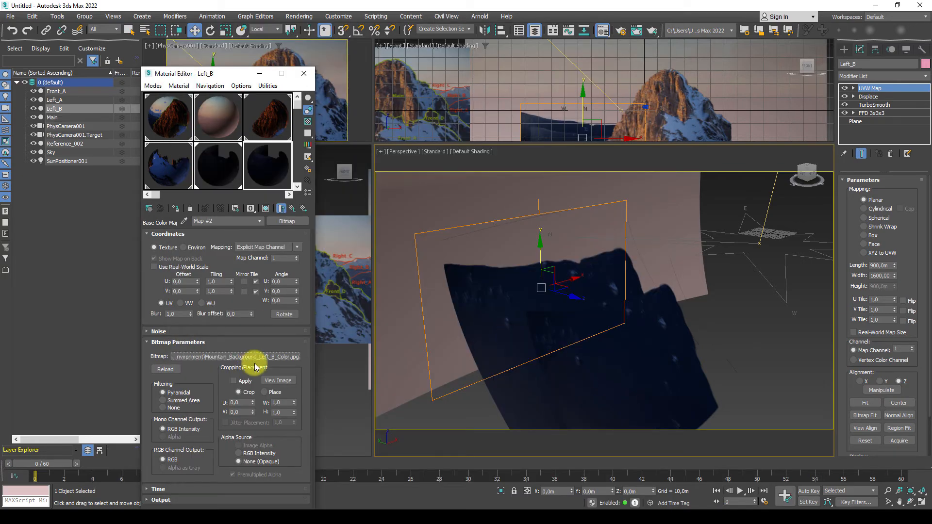
# Replace the Left_B material's cutout bitmap with Mountain_Background_Left_B_Mask.jpg and assign the material to the Left_B plane
pyautogui.click(303, 209)
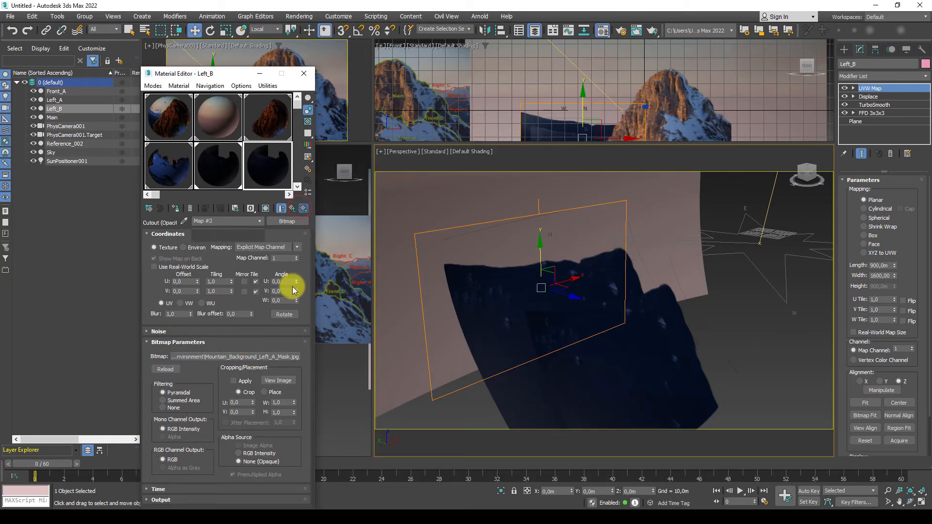
pyautogui.click(262, 357)
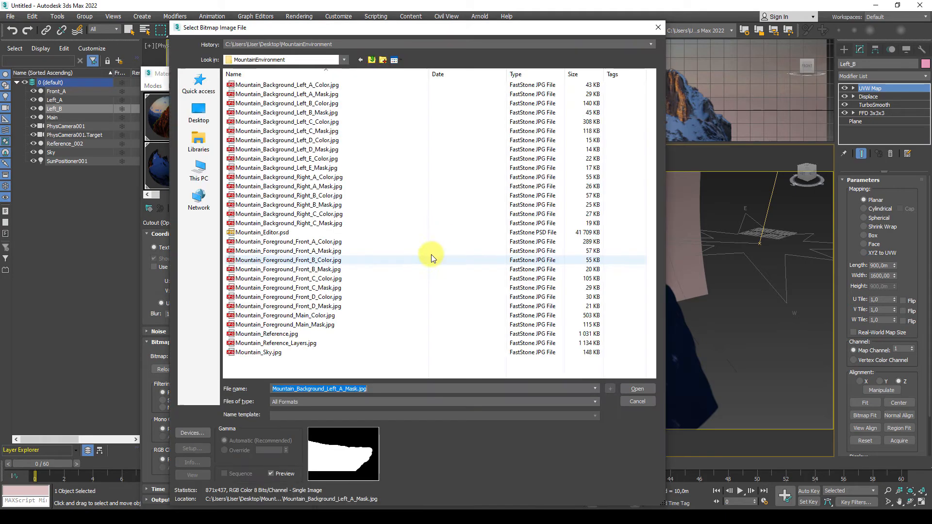
pyautogui.moveTo(398, 31); pyautogui.dragTo(438, 39)
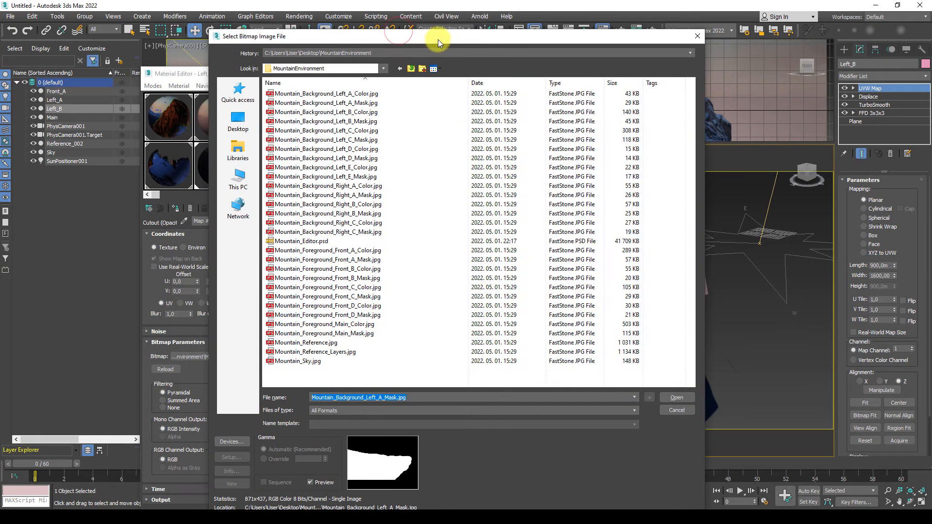
pyautogui.click(375, 122)
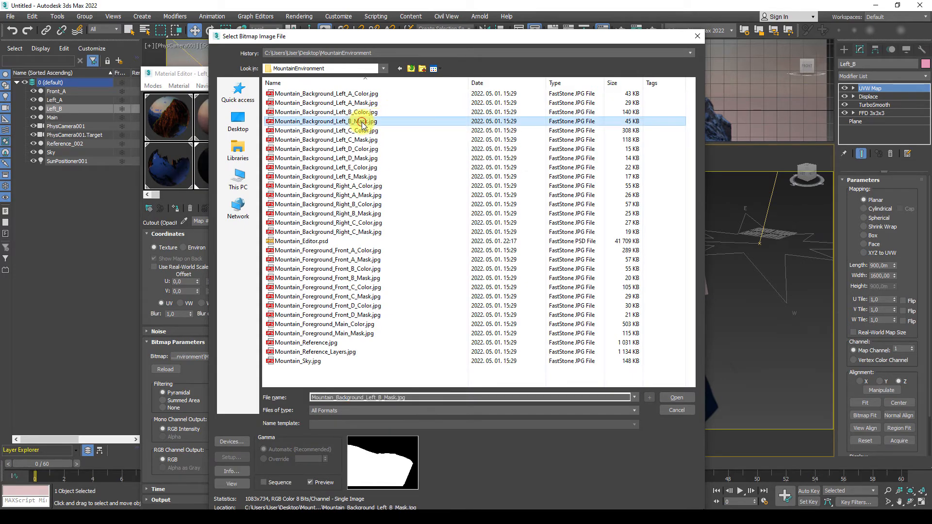
pyautogui.click(676, 398)
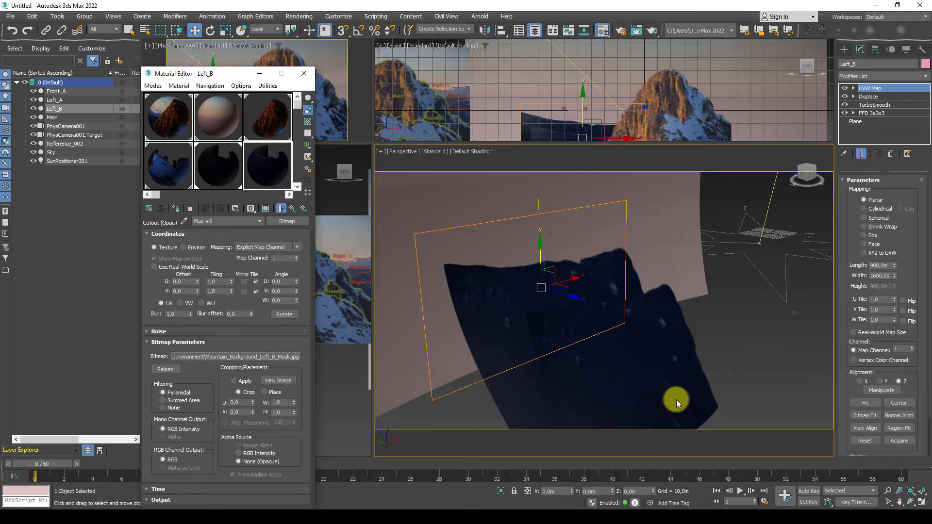
pyautogui.click(177, 208)
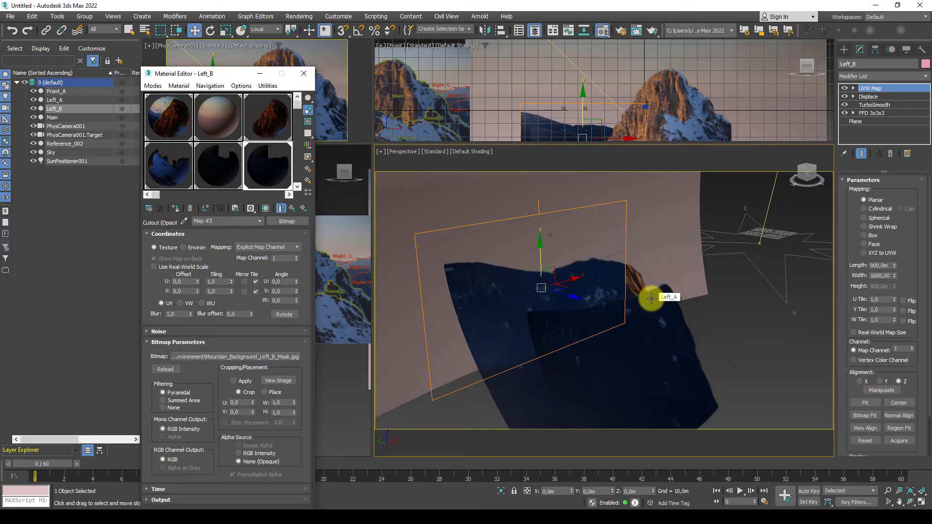
pyautogui.click(304, 73)
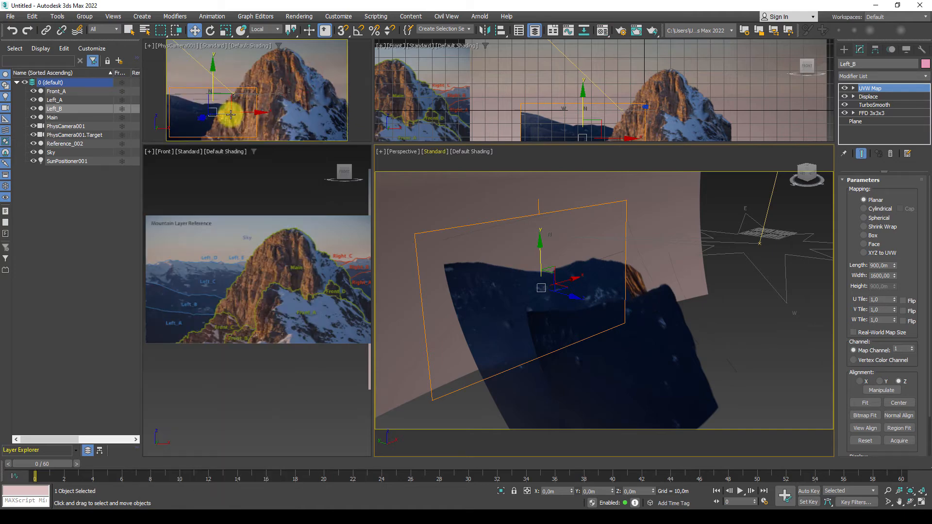
# Nudge Left_B slightly left and down, and lower Left_A a little so the two ridges match the reference
pyautogui.moveTo(538, 255); pyautogui.dragTo(537, 248)
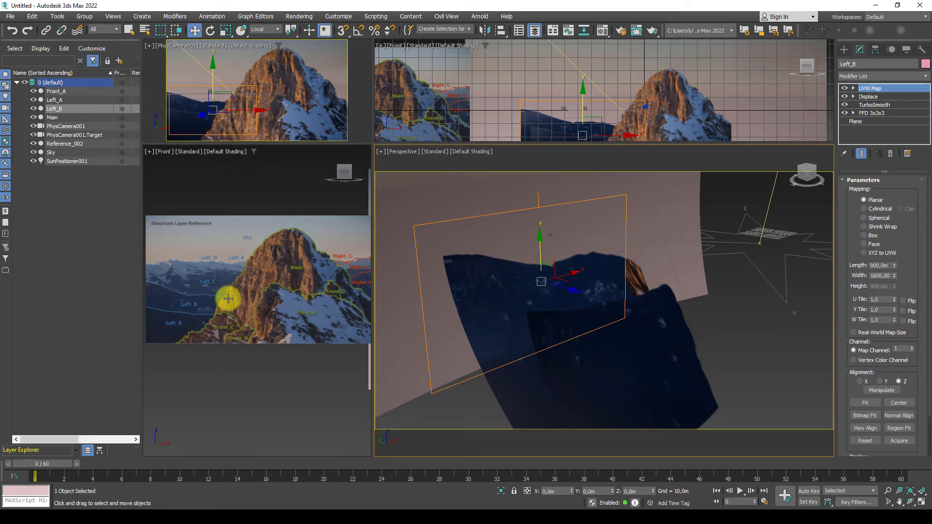
pyautogui.click(215, 80)
pyautogui.hotkey('ctrl', 'z')
pyautogui.hotkey('ctrl', 'z')
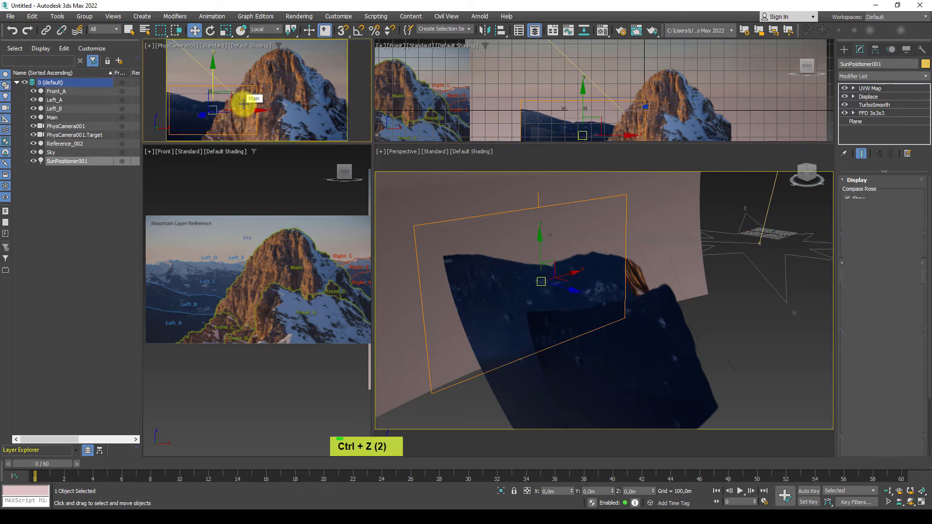
pyautogui.moveTo(230, 93); pyautogui.dragTo(227, 96)
pyautogui.click(638, 417)
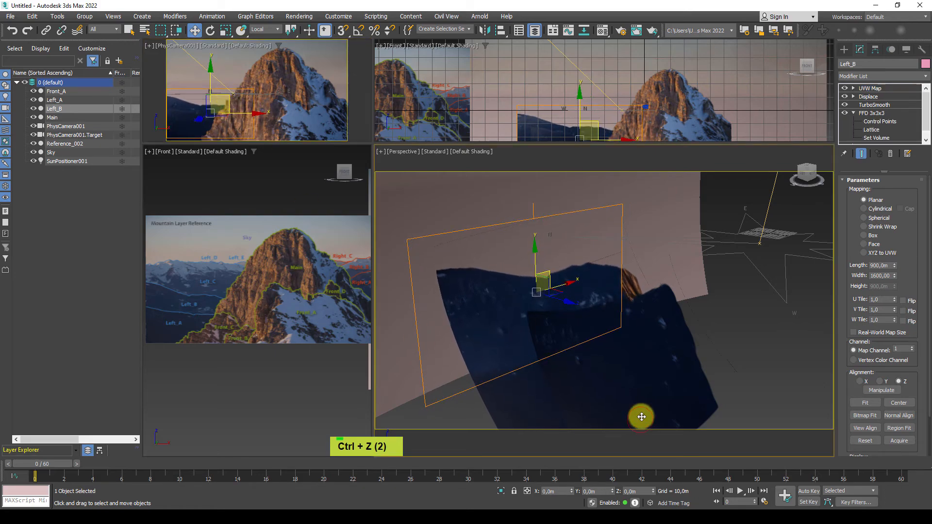
pyautogui.moveTo(596, 291); pyautogui.dragTo(595, 302)
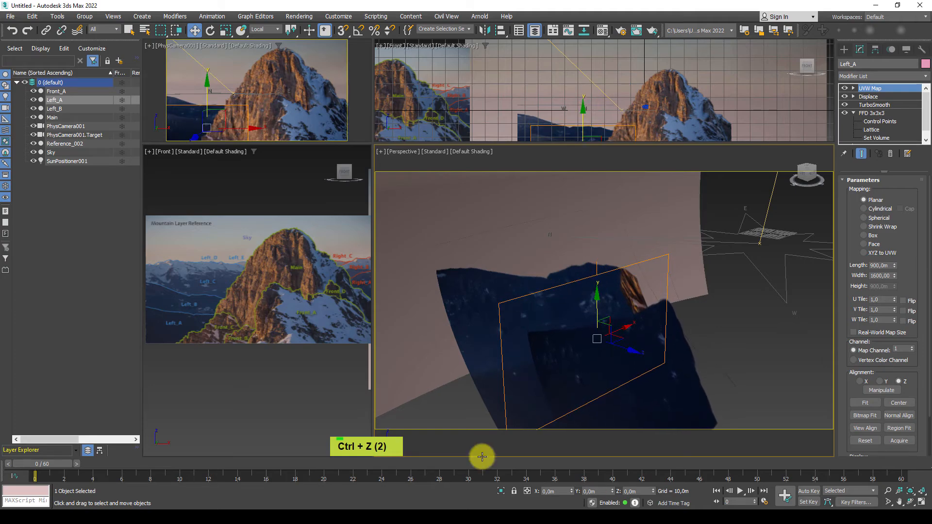
pyautogui.moveTo(171, 454); pyautogui.dragTo(1, 403)
# Shift Left_B further left behind Left_A so it fits the camera framing
pyautogui.click(461, 325)
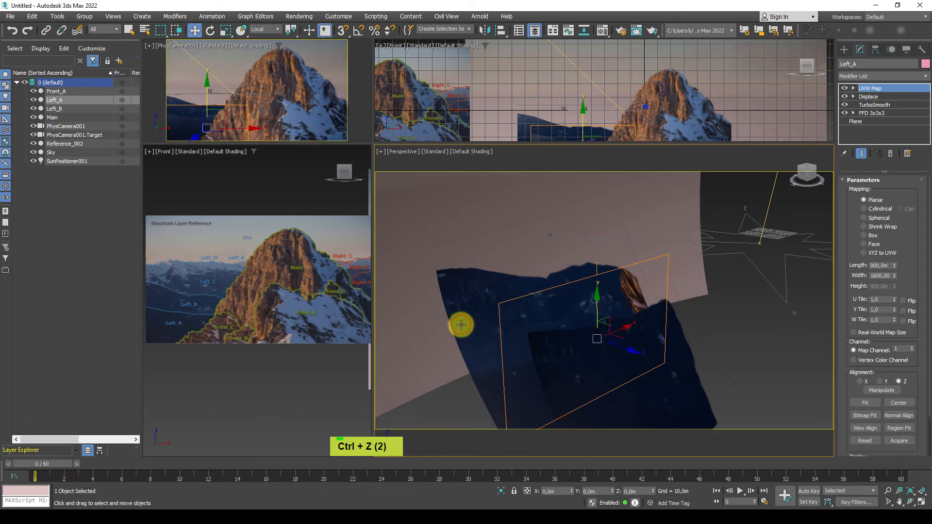
pyautogui.moveTo(466, 326); pyautogui.dragTo(511, 274, button='middle')
pyautogui.click(77, 464)
pyautogui.moveTo(99, 465); pyautogui.dragTo(13, 391)
pyautogui.press('w')
pyautogui.moveTo(516, 275); pyautogui.dragTo(492, 285)
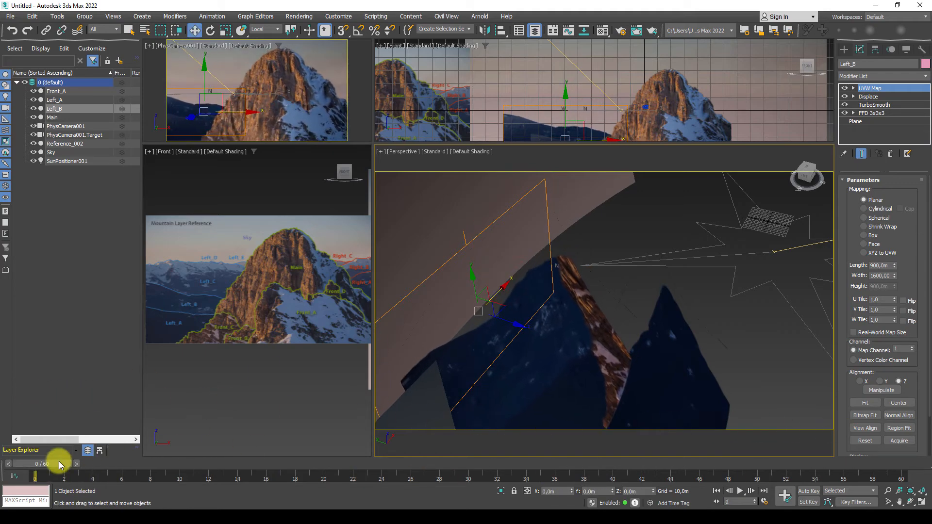
# Scrub the animation through PhysCamera001 to check how the Left_A and Left_B layers cover the frame, returning to frame 0
pyautogui.moveTo(60, 465); pyautogui.dragTo(687, 311)
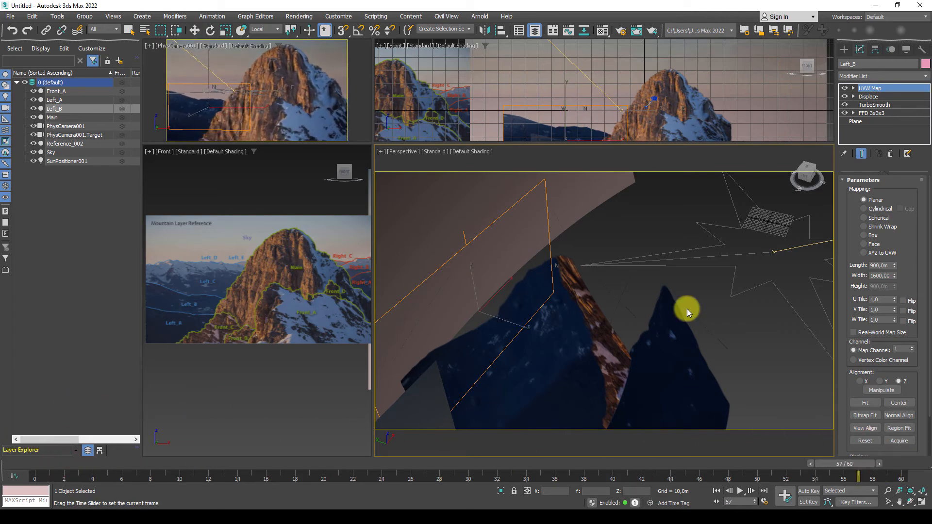
pyautogui.click(634, 225)
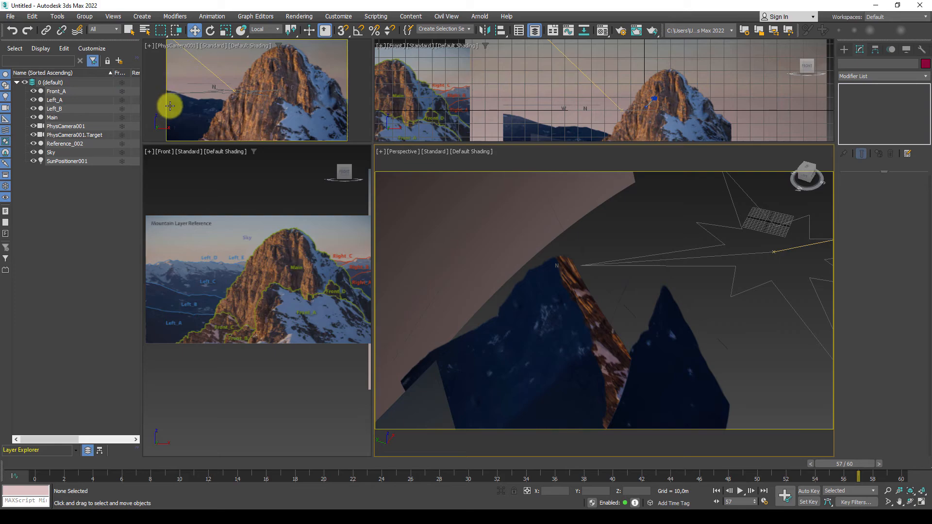
pyautogui.moveTo(856, 467); pyautogui.dragTo(498, 478)
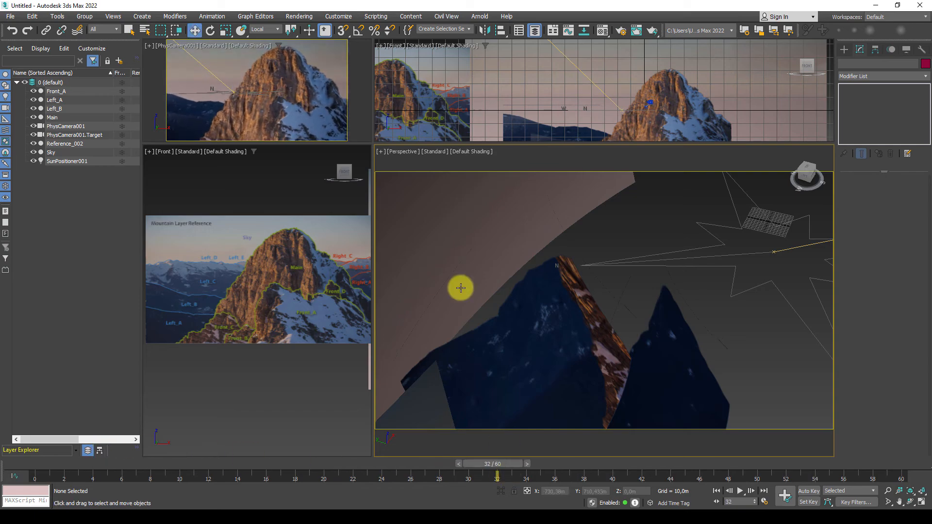
pyautogui.press('c')
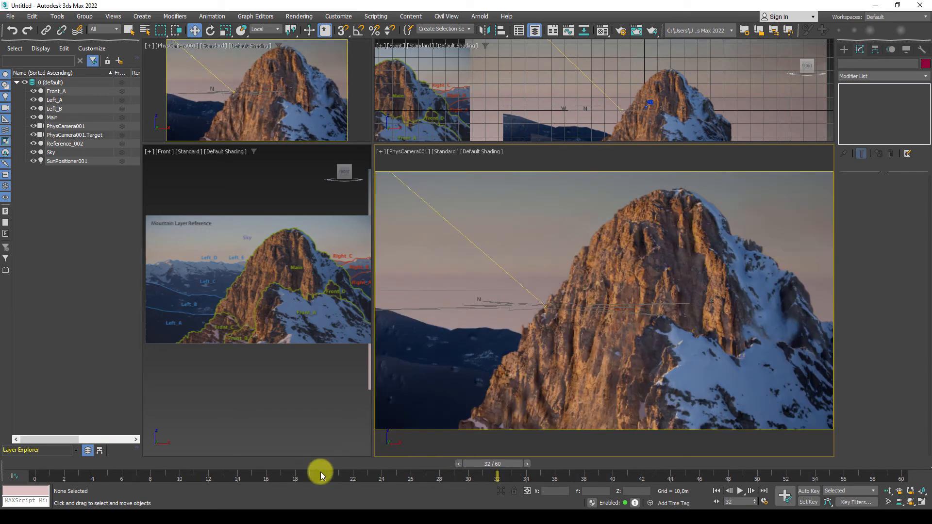
pyautogui.moveTo(499, 468); pyautogui.dragTo(819, 466)
pyautogui.moveTo(728, 464); pyautogui.dragTo(4, 433)
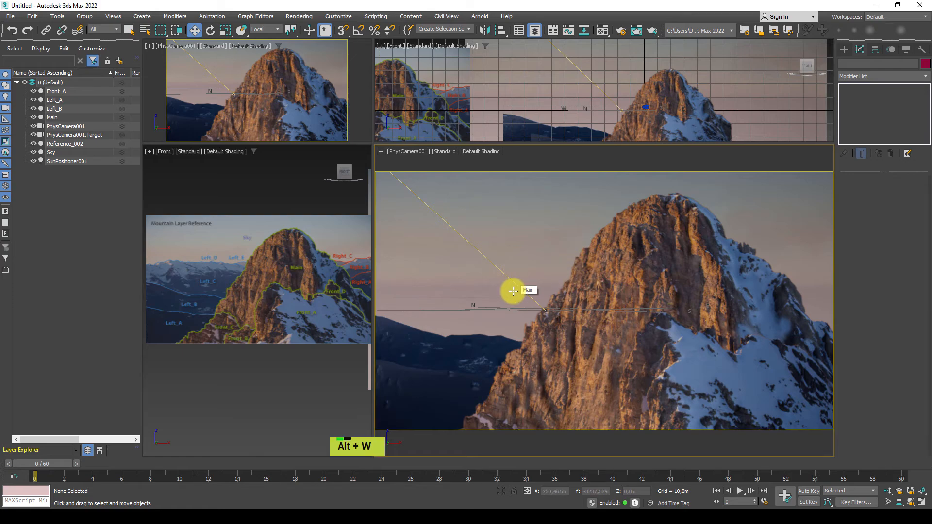
# Clone Left_B backward toward the sky plane as a single copy named Left_C
pyautogui.hotkey('alt', 'w')
pyautogui.press('p')
pyautogui.scroll(-4, 456, 302)
pyautogui.keyDown('alt'); pyautogui.moveTo(442, 283); pyautogui.dragTo(552, 370, button='middle'); pyautogui.keyUp('alt')
pyautogui.scroll(-5, 562, 319)
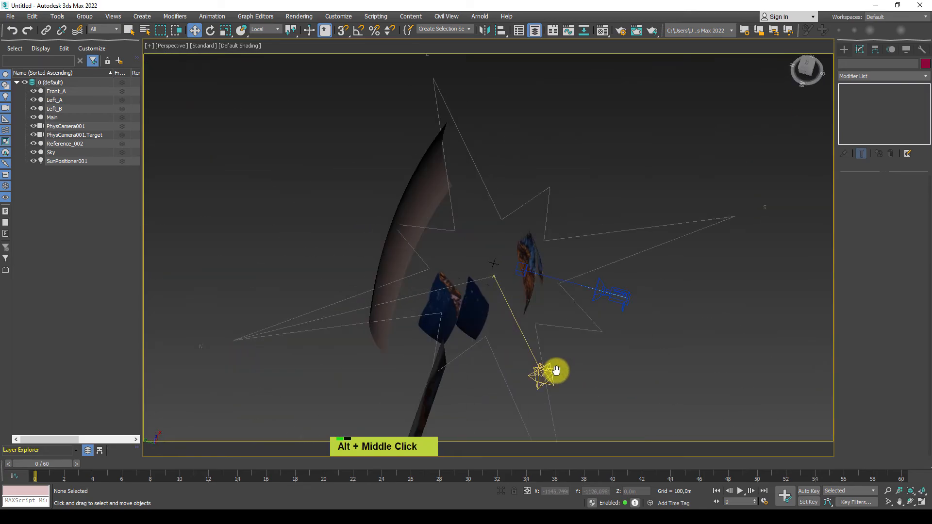
pyautogui.click(444, 307)
pyautogui.moveTo(443, 307); pyautogui.dragTo(509, 298, button='middle')
pyautogui.scroll(2, 509, 299)
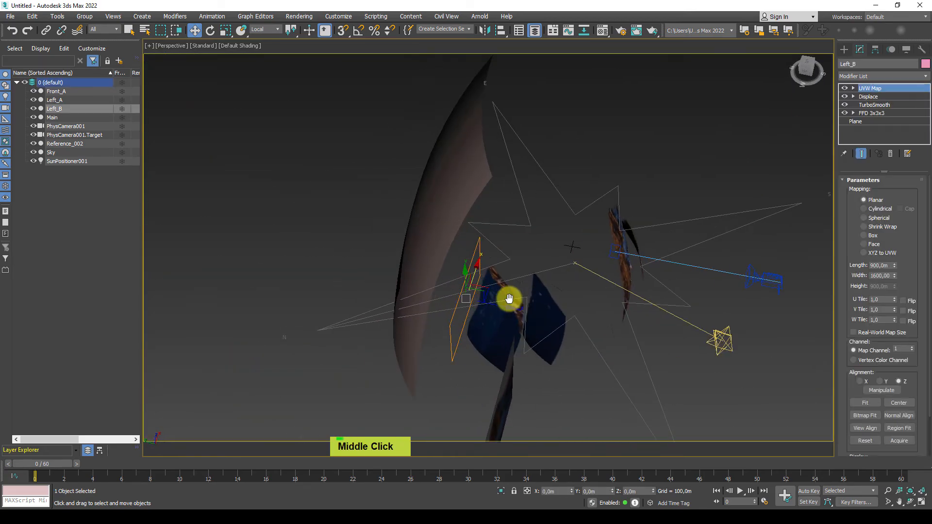
pyautogui.moveTo(506, 306)
pyautogui.keyDown('shift'); pyautogui.mouseDown()
pyautogui.moveTo(470, 300)
pyautogui.moveTo(431, 336)
pyautogui.mouseUp(); pyautogui.keyUp('shift')
pyautogui.doubleClick(455, 284)
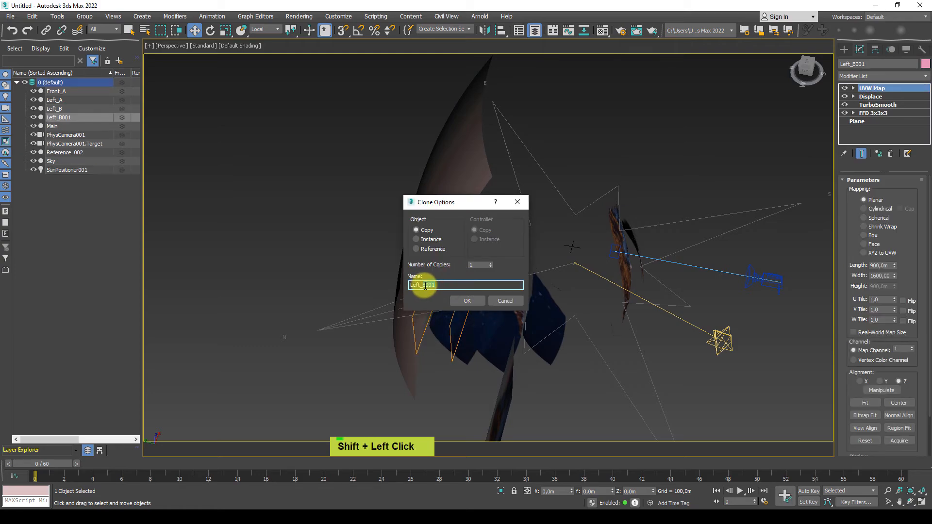
pyautogui.write('Left_C')
pyautogui.press('Return')
# Raise Left_C slightly and scale it up uniformly so its ridge rises above Left_B
pyautogui.moveTo(427, 285)
pyautogui.keyDown('alt'); pyautogui.mouseDown(button='middle')
pyautogui.moveTo(443, 308)
pyautogui.moveTo(403, 293)
pyautogui.moveTo(434, 279)
pyautogui.moveTo(457, 298)
pyautogui.mouseUp(button='middle'); pyautogui.keyUp('alt')
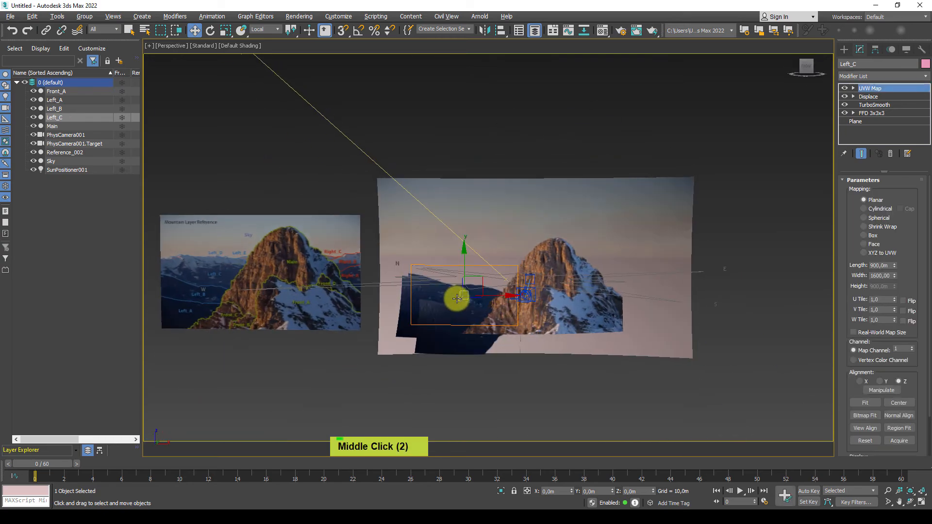
pyautogui.moveTo(465, 265)
pyautogui.mouseDown()
pyautogui.moveTo(465, 254)
pyautogui.moveTo(468, 263)
pyautogui.mouseUp()
pyautogui.press('r')
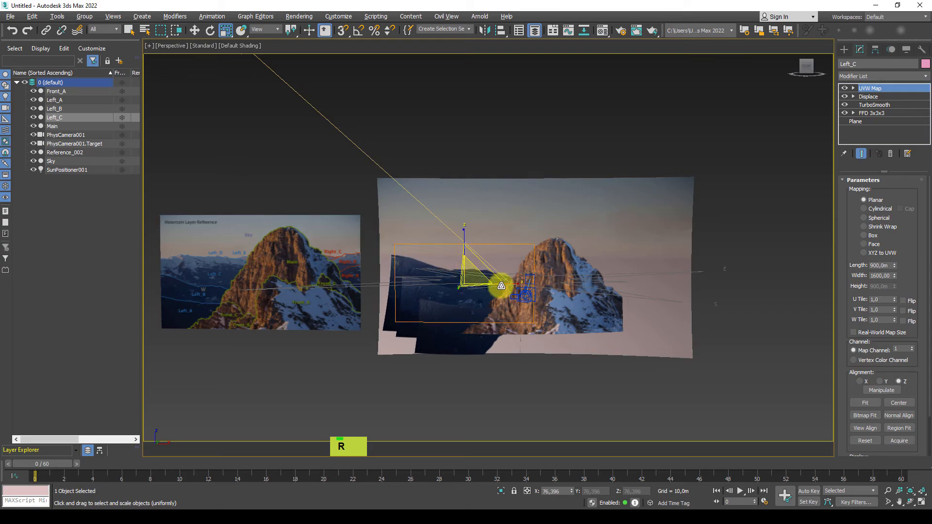
pyautogui.press('w')
pyautogui.keyDown('alt'); pyautogui.moveTo(506, 287); pyautogui.dragTo(466, 304, button='middle'); pyautogui.keyUp('alt')
pyautogui.scroll(5, 466, 299)
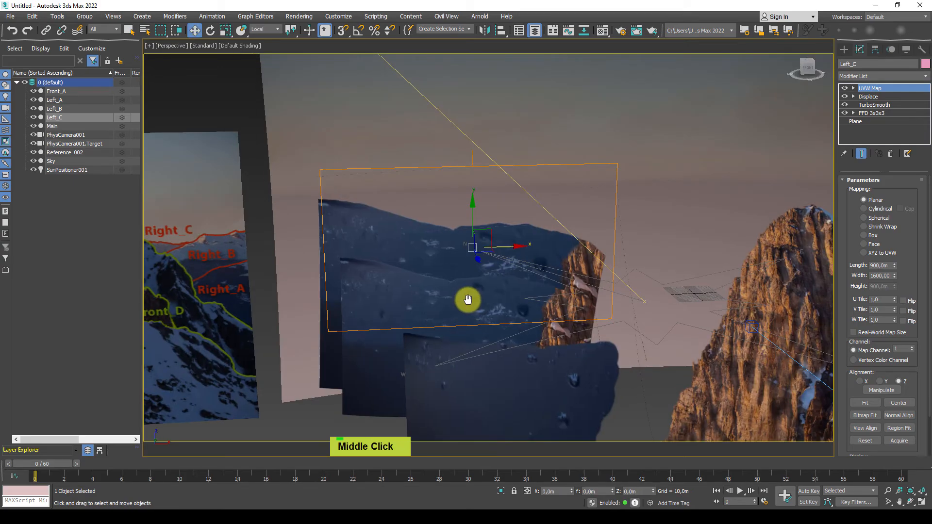
# Duplicate the Left_B material into the empty sample slot beside it and rename the copy Left_C
pyautogui.press('m')
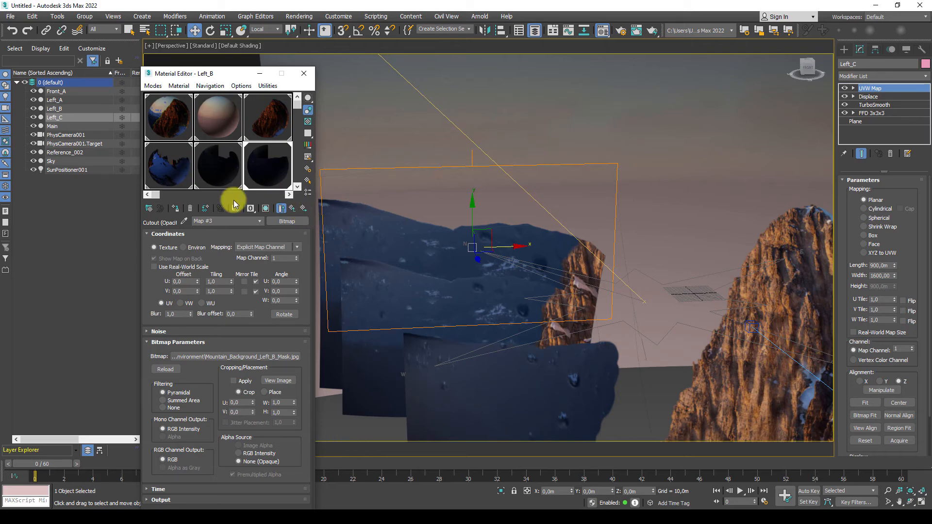
pyautogui.click(289, 195)
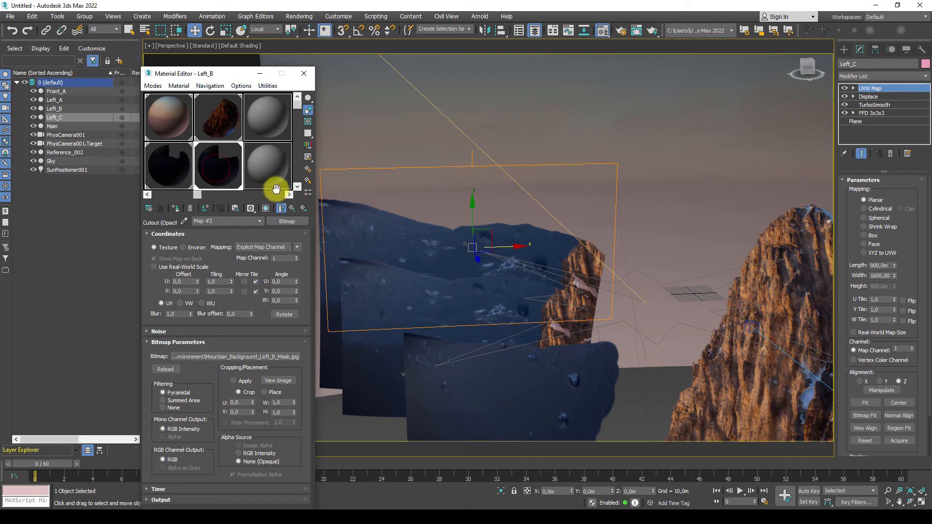
pyautogui.click(291, 208)
pyautogui.moveTo(205, 164); pyautogui.dragTo(263, 169)
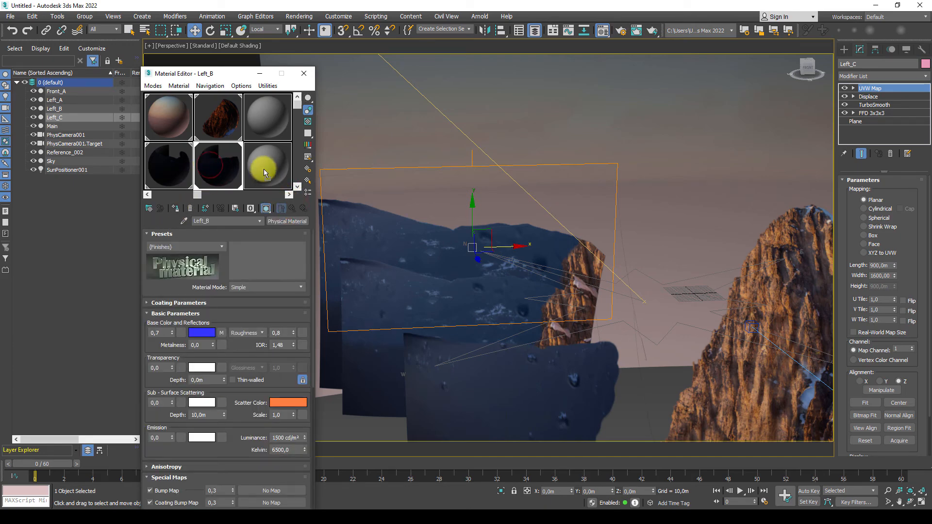
pyautogui.click(232, 220)
pyautogui.press('BackSpace')
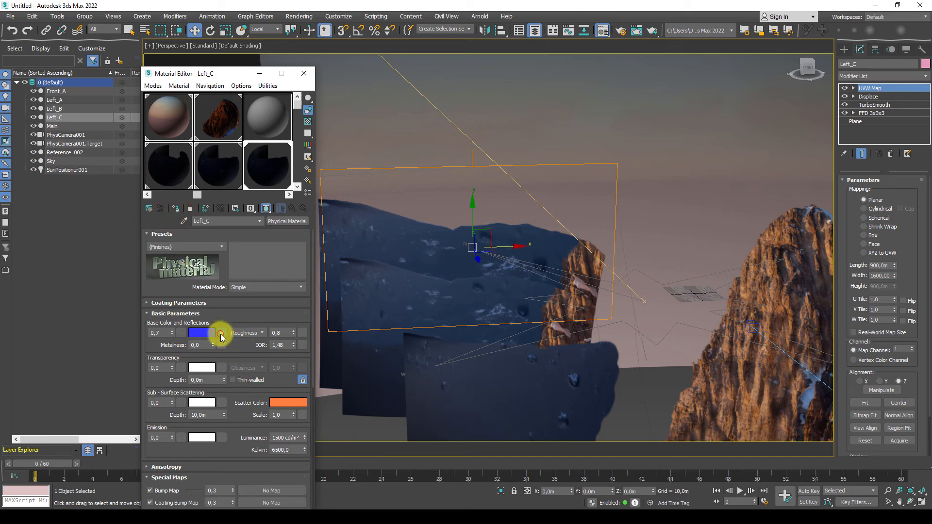
# Replace the Left_C material's base color bitmap with Mountain_Background_Left_C_Color.jpg and assign the material to the Left_C plane
pyautogui.click(221, 334)
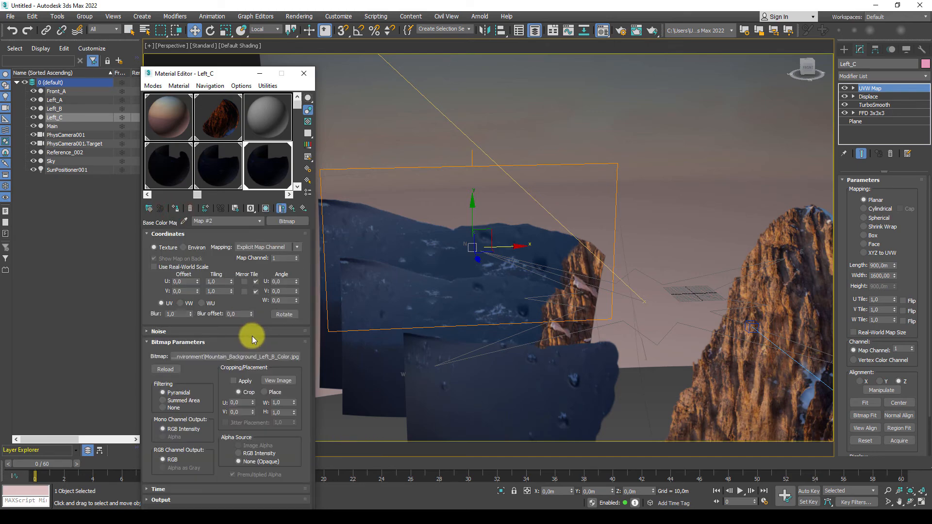
pyautogui.click(250, 357)
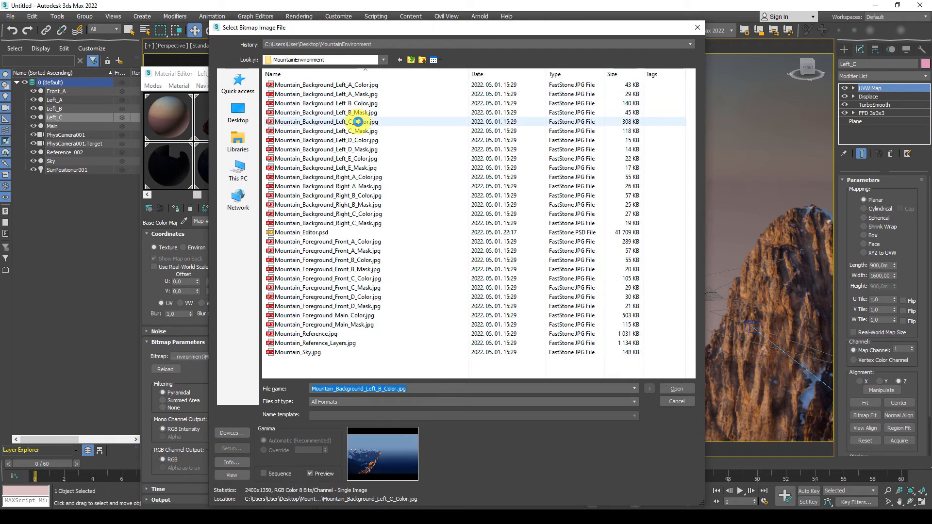
pyautogui.click(685, 390)
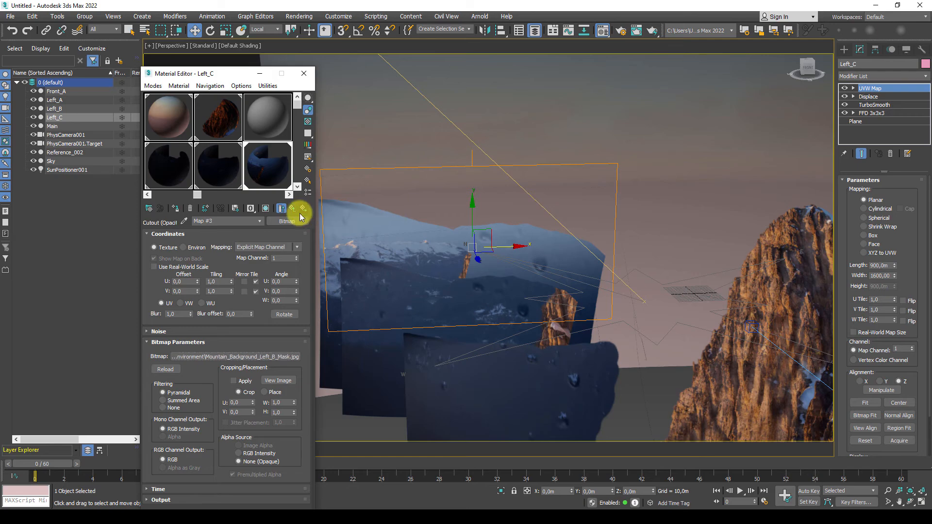
# Replace the Left_C material's cutout bitmap with Mountain_Background_Left_C_Mask.jpg
pyautogui.click(276, 357)
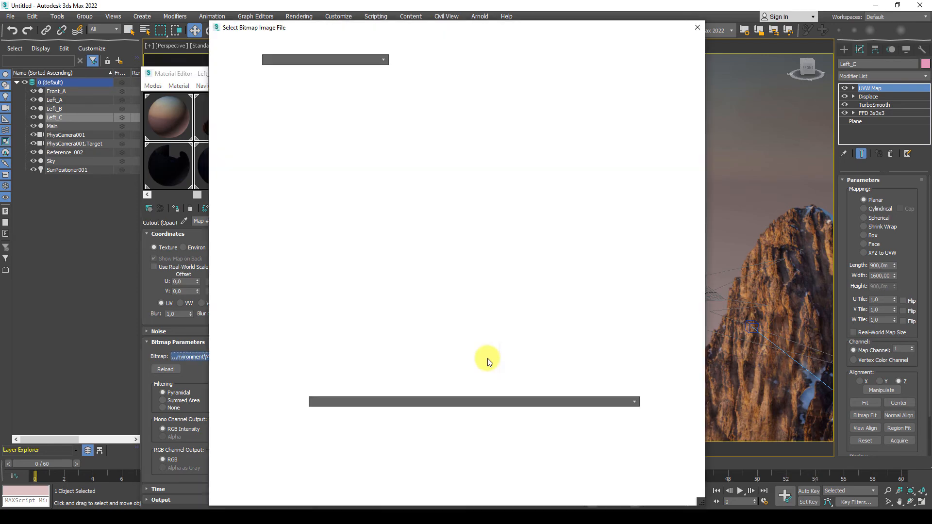
pyautogui.click(363, 131)
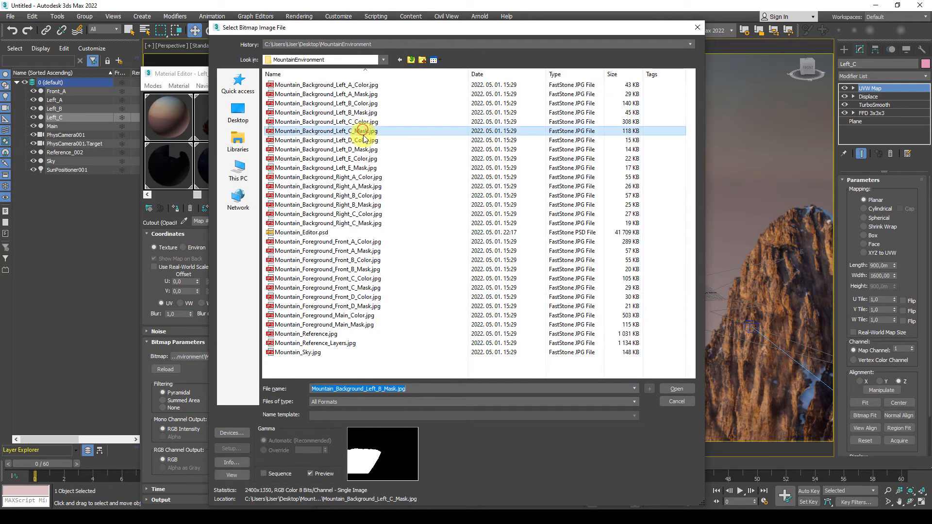
pyautogui.click(677, 389)
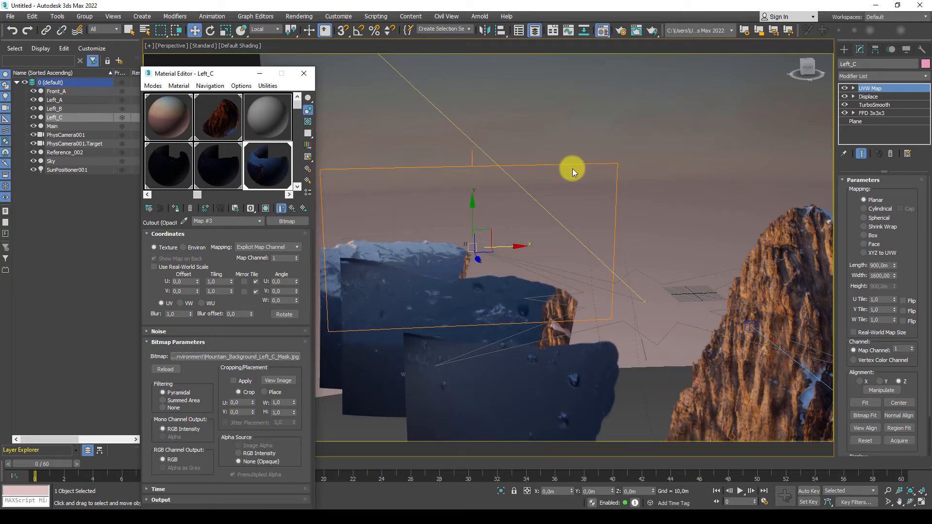
# Isolate the Left_C plane in the perspective view
pyautogui.middleClick(456, 227)
pyautogui.keyDown('alt'); pyautogui.moveTo(456, 227); pyautogui.dragTo(540, 254, button='middle'); pyautogui.keyUp('alt')
pyautogui.hotkey('alt', 'q')
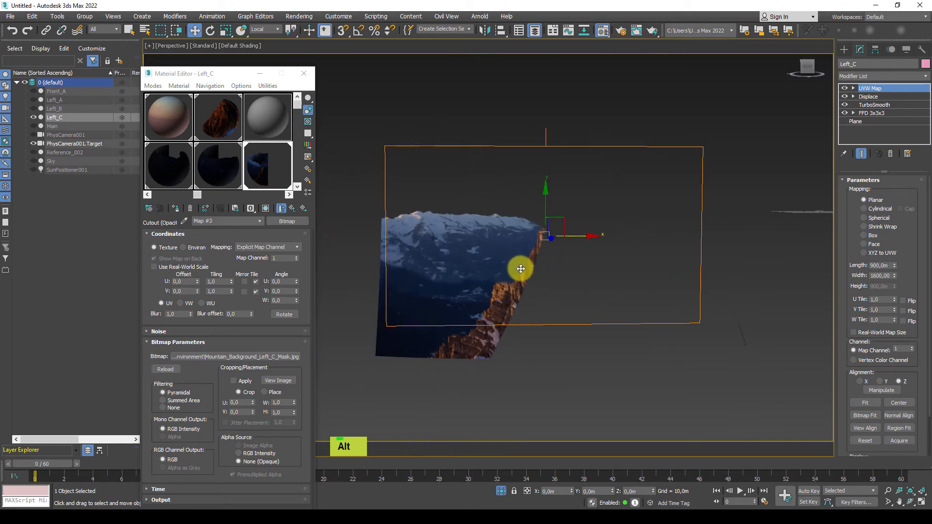
# Look through PhysCamera001, close the material editor and bring back the objects hidden by isolation
pyautogui.press('r')
pyautogui.press('c')
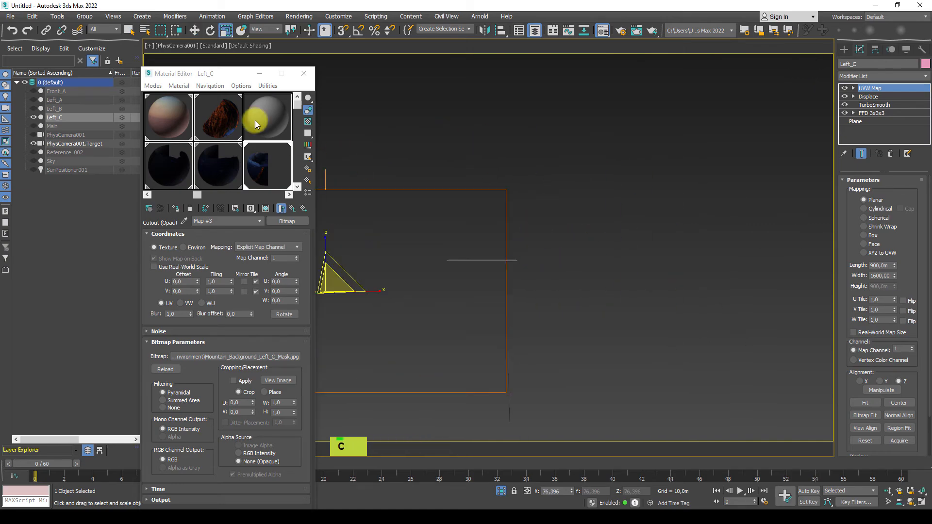
pyautogui.click(303, 74)
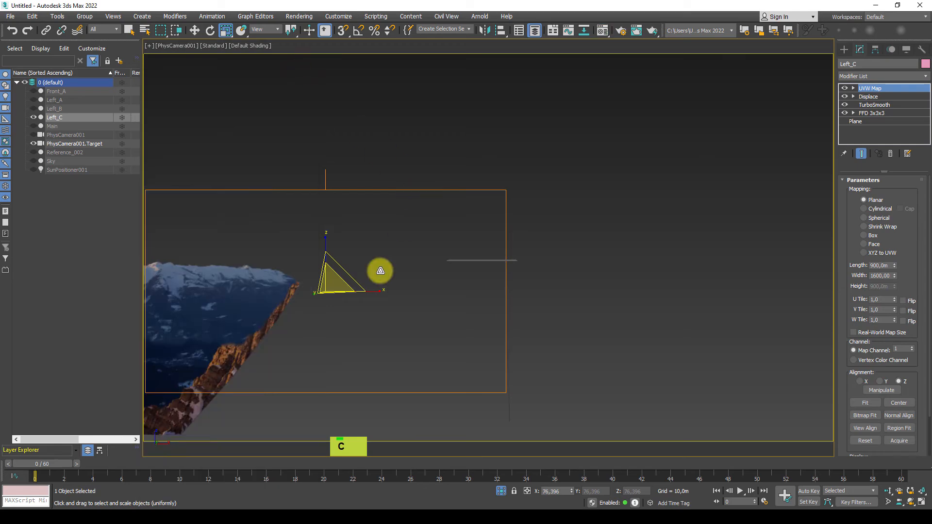
pyautogui.click(502, 492)
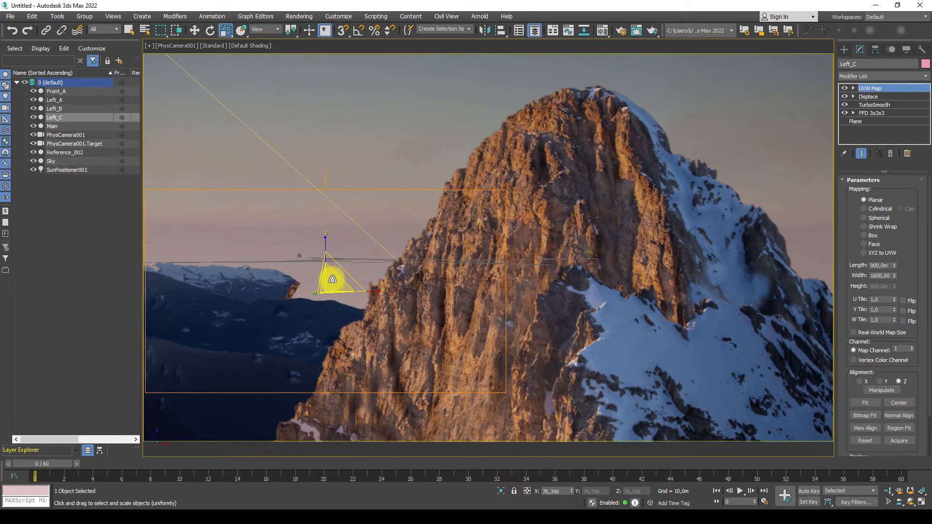
# Enlarge the Left_C plane and raise it so its snowy ridge rises behind the main peak's left flank
pyautogui.moveTo(332, 279); pyautogui.dragTo(464, 303)
pyautogui.press('w')
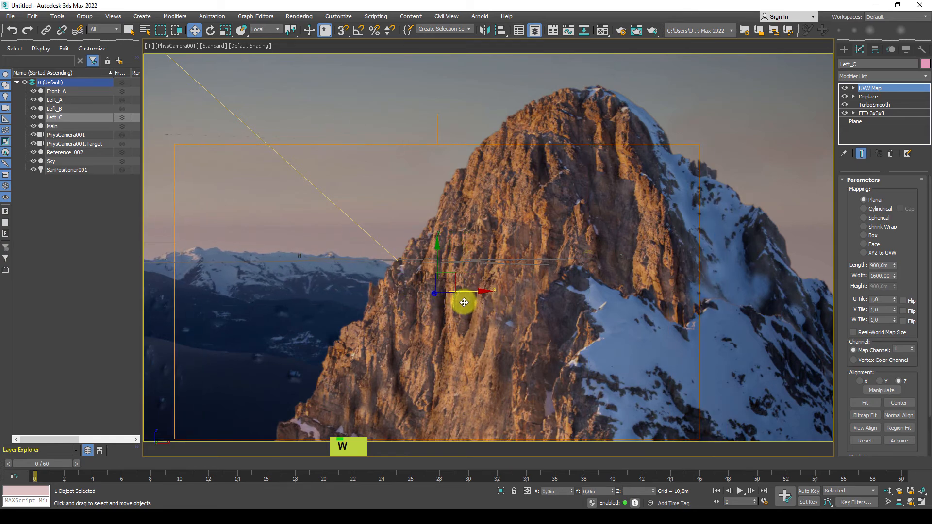
pyautogui.moveTo(437, 268); pyautogui.dragTo(426, 249)
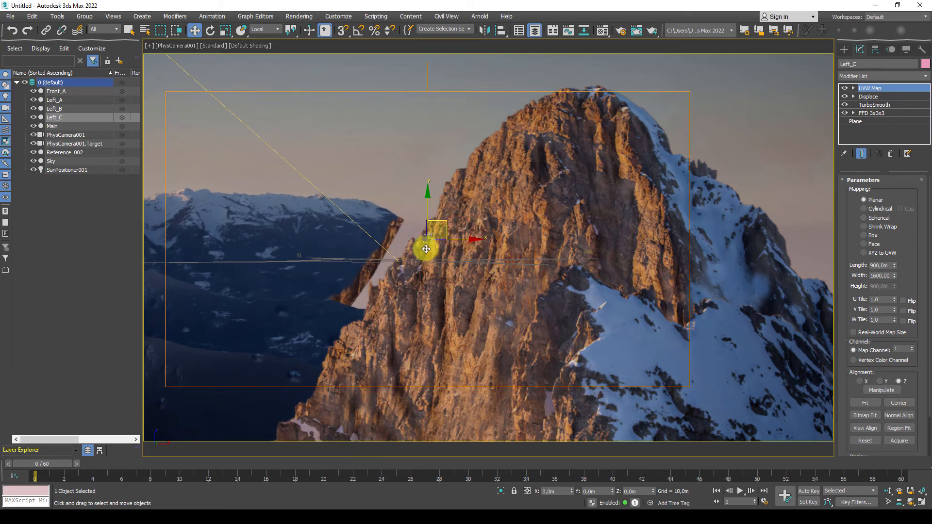
# Undo the stray object selections and the last move of the Left_C plane
pyautogui.click(386, 214)
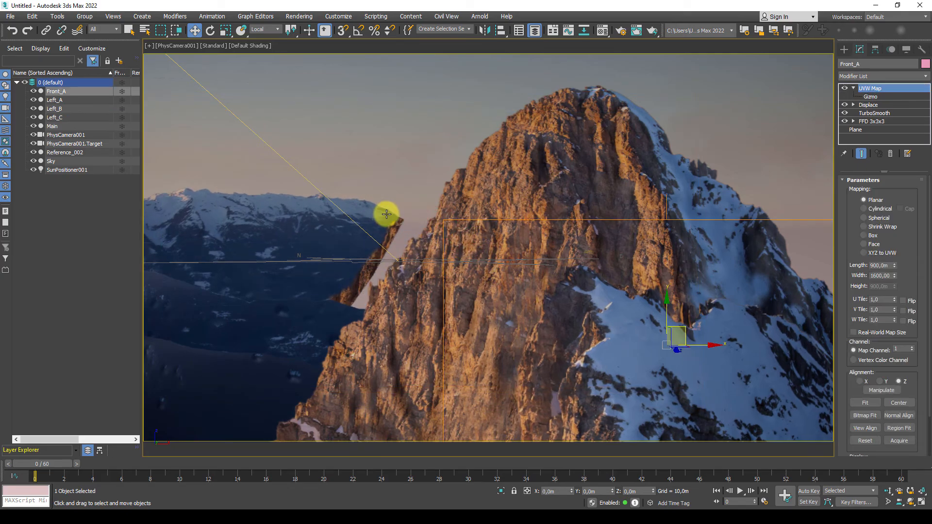
pyautogui.hotkey('ctrl', 'z')
pyautogui.click(369, 220)
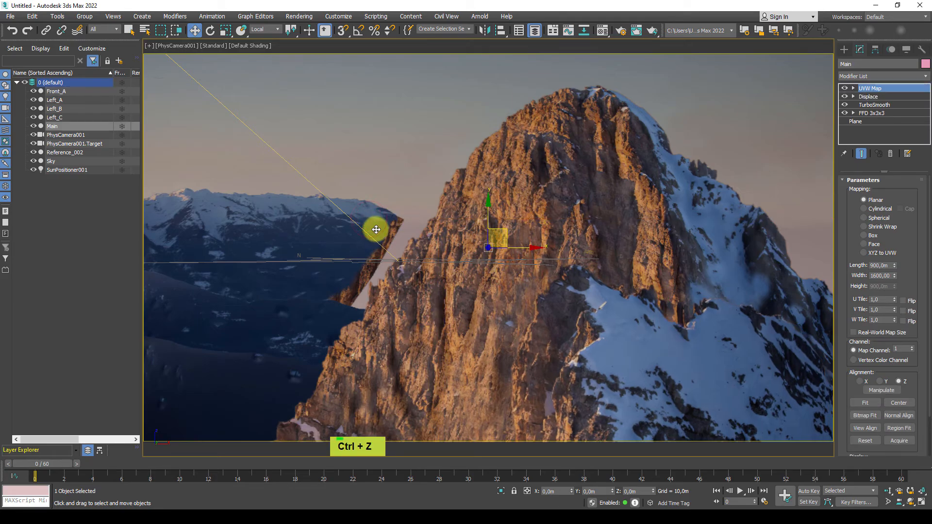
pyautogui.press('F3')
pyautogui.press('F3')
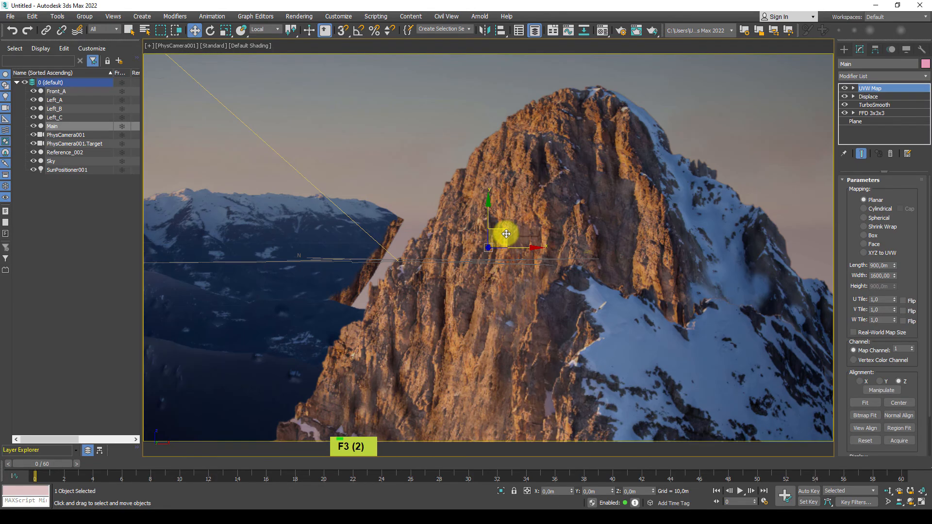
pyautogui.hotkey('ctrl', 'z')
pyautogui.hotkey('ctrl', 'z')
pyautogui.hotkey('ctrl', 'z')
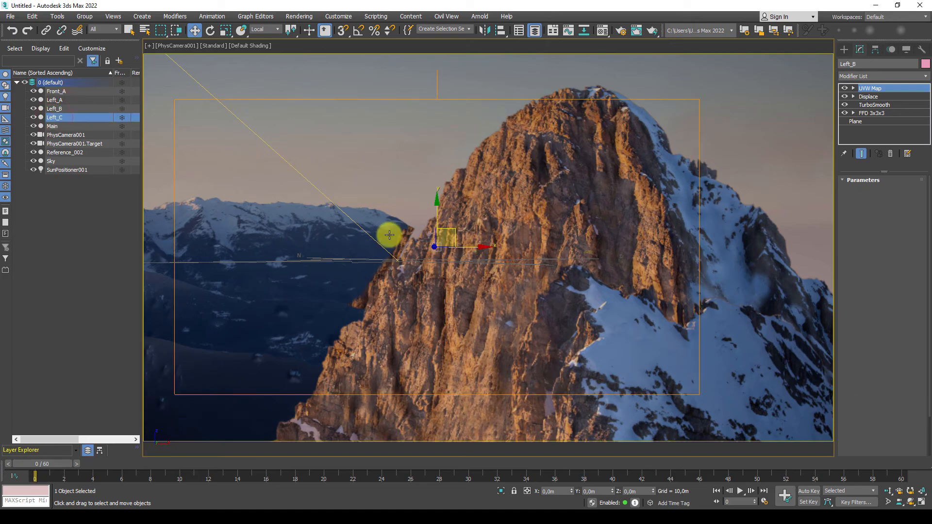
# Reposition and enlarge the Left_C plane so its ridge runs from the frame's left edge to behind the main peak
pyautogui.moveTo(453, 230); pyautogui.dragTo(473, 227)
pyautogui.press('r')
pyautogui.press('w')
# Scrub the animation to its end and back to frame 33 to check how the mountain layers overlap
pyautogui.moveTo(43, 462); pyautogui.dragTo(818, 464)
pyautogui.moveTo(731, 453); pyautogui.dragTo(507, 464)
pyautogui.press('F3')
pyautogui.press('F3')
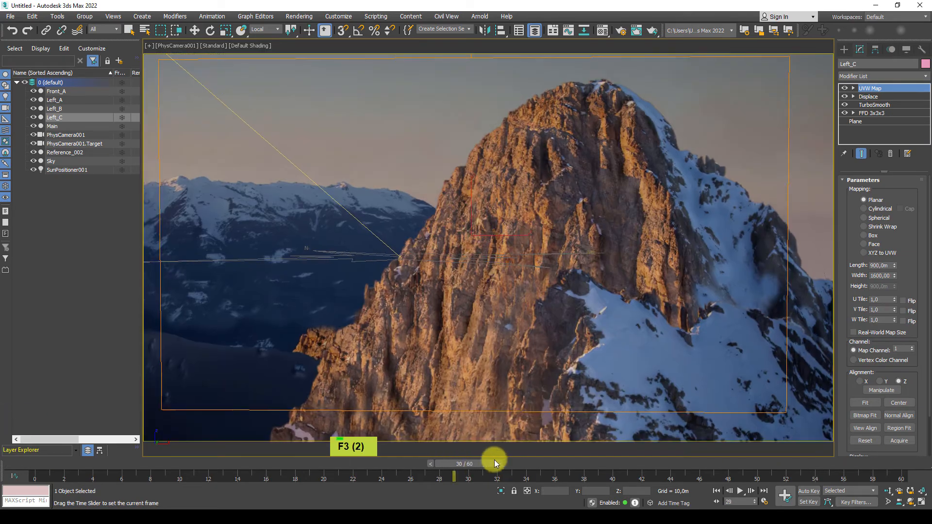
# Render frame 33 from PhysCamera001, inspect the background layers and close the render
pyautogui.hotkey('shift', 'q')
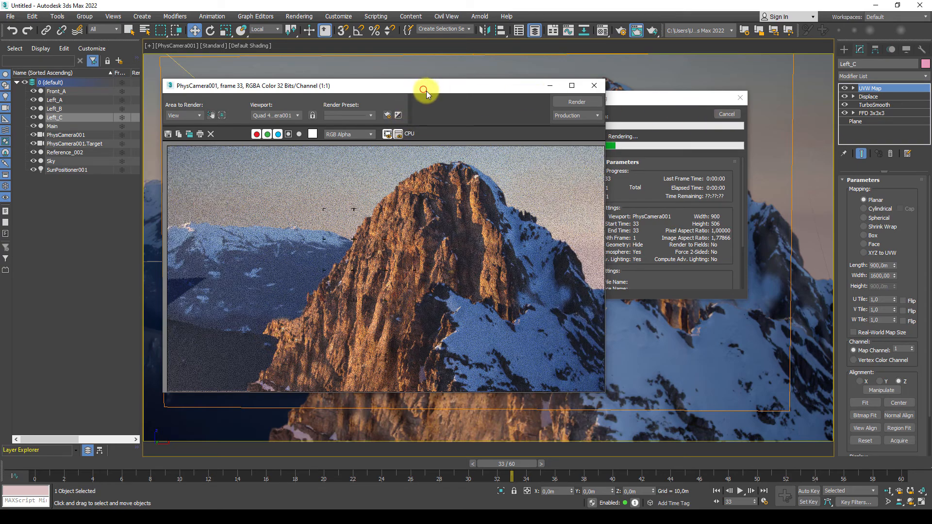
pyautogui.moveTo(426, 91); pyautogui.dragTo(374, 83)
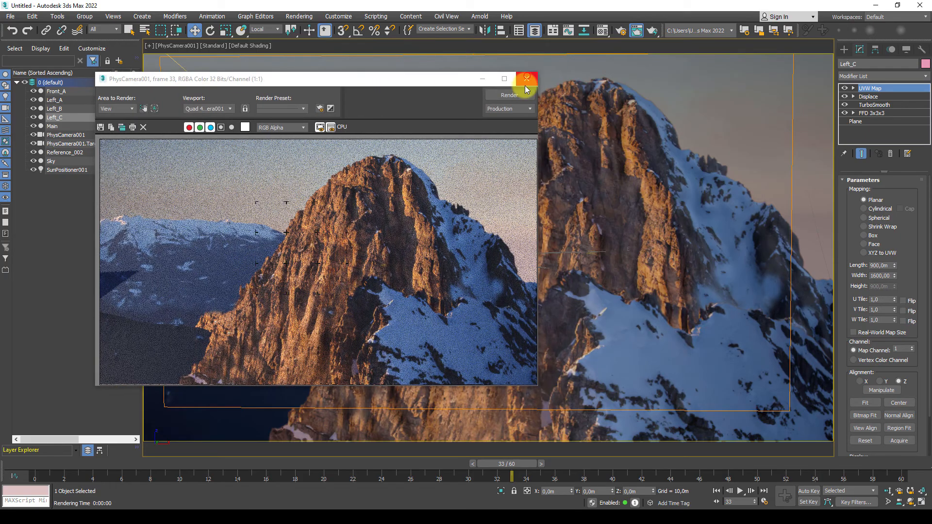
pyautogui.click(527, 79)
pyautogui.press('F3')
pyautogui.press('F3')
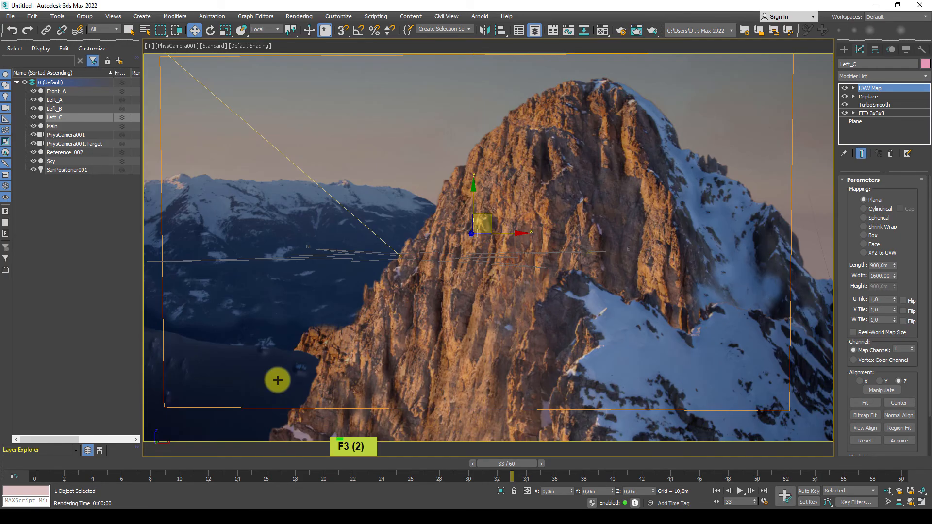
pyautogui.press('p')
pyautogui.keyDown('alt'); pyautogui.moveTo(447, 335); pyautogui.dragTo(525, 354, button='middle'); pyautogui.keyUp('alt')
pyautogui.click(524, 351)
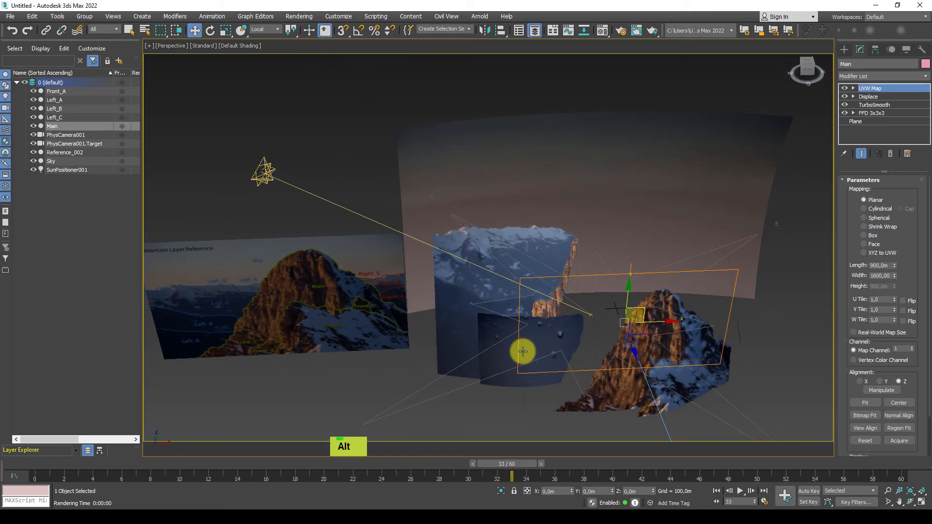
pyautogui.press('c')
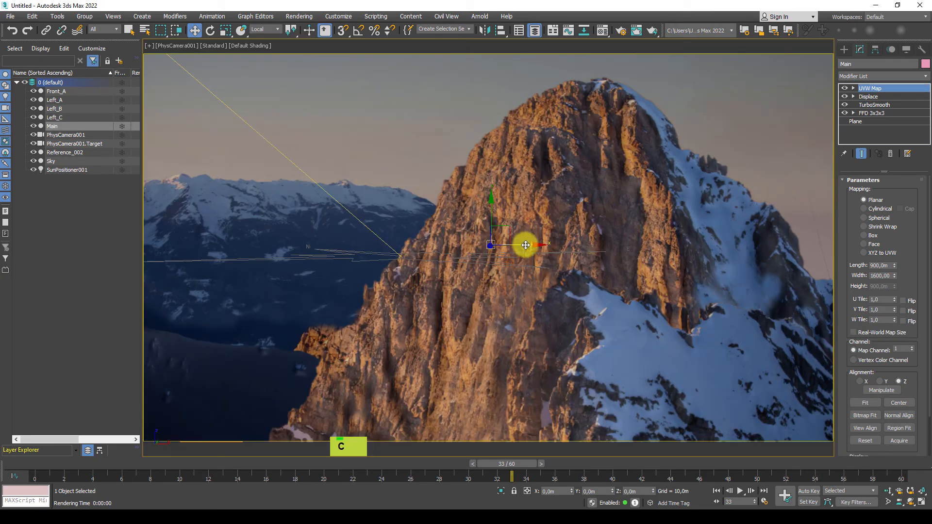
pyautogui.moveTo(526, 245); pyautogui.dragTo(532, 246)
pyautogui.hotkey('ctrl', 'z')
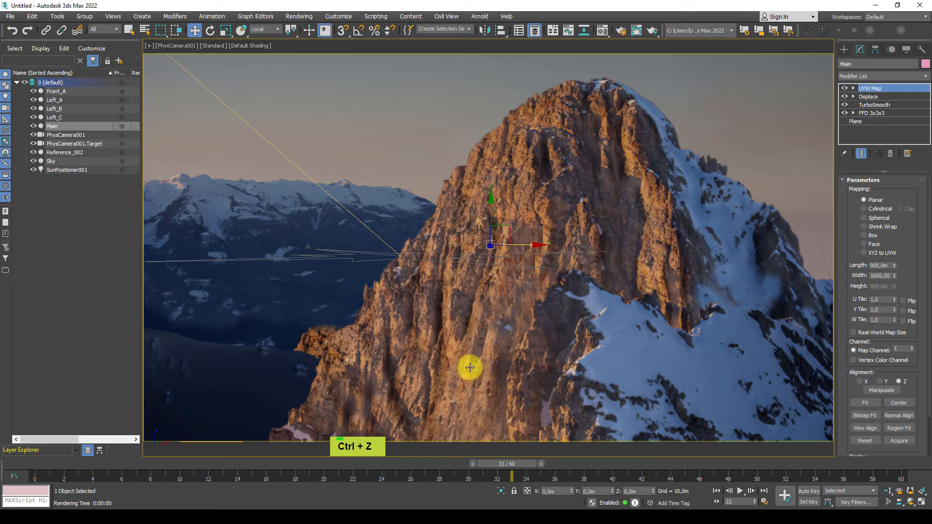
# Identify the Left_A plane with edged faces in perspective and shift it slightly left in the camera view
pyautogui.press('p')
pyautogui.moveTo(458, 349); pyautogui.dragTo(525, 367, button='middle')
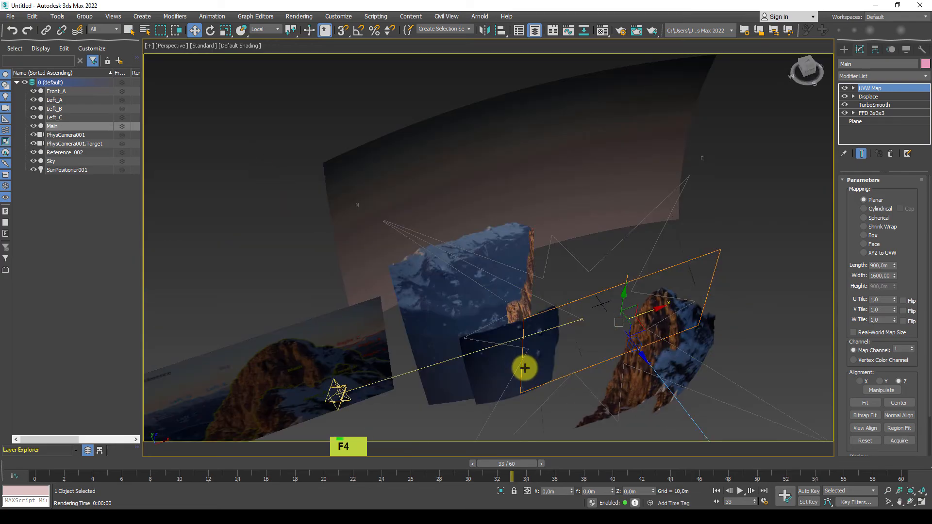
pyautogui.press('F4')
pyautogui.click(490, 376)
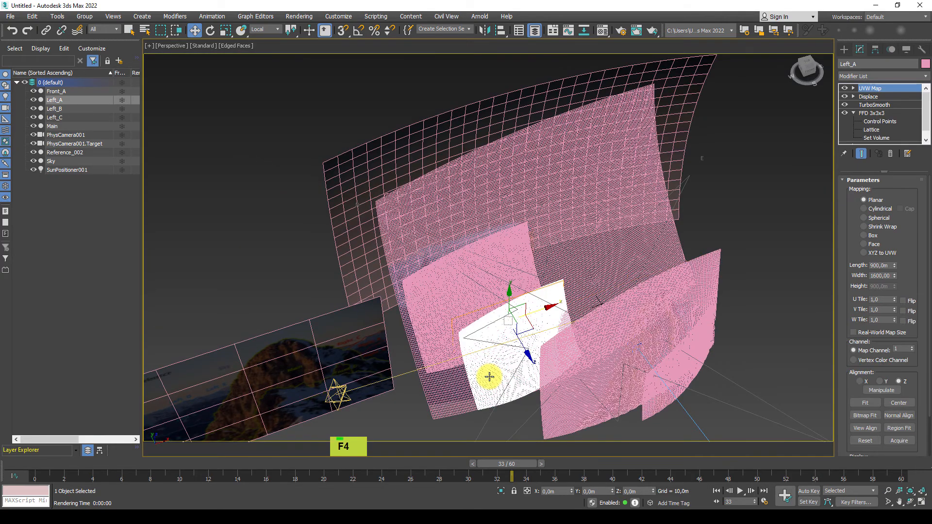
pyautogui.press('F3')
pyautogui.press('c')
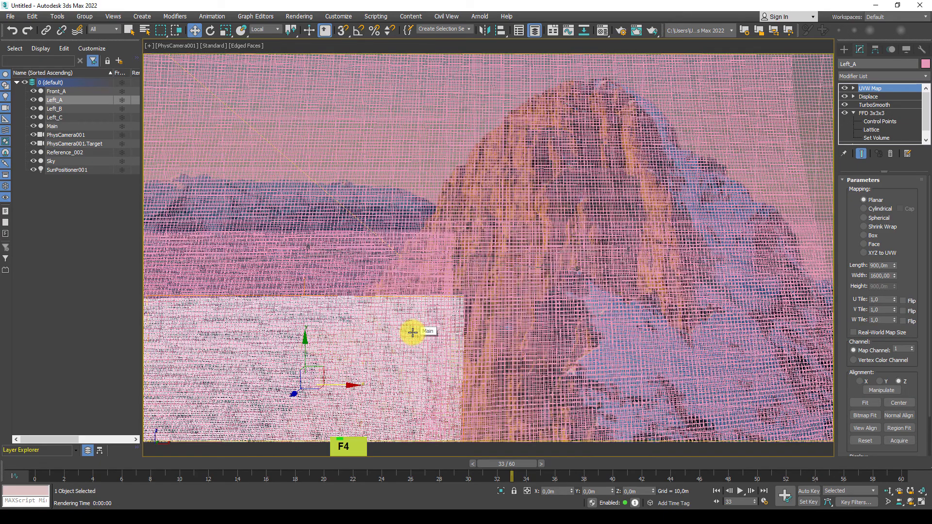
pyautogui.press('F4')
pyautogui.moveTo(335, 387); pyautogui.dragTo(328, 387)
pyautogui.click(282, 333)
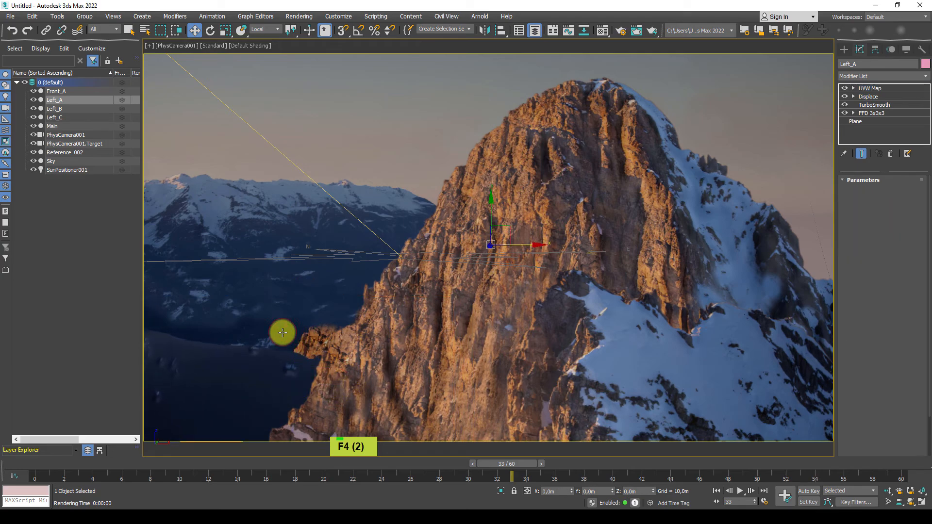
# Nudge the Left_B and Left_A planes slightly left along their local X axes in the camera view
pyautogui.click(53, 108)
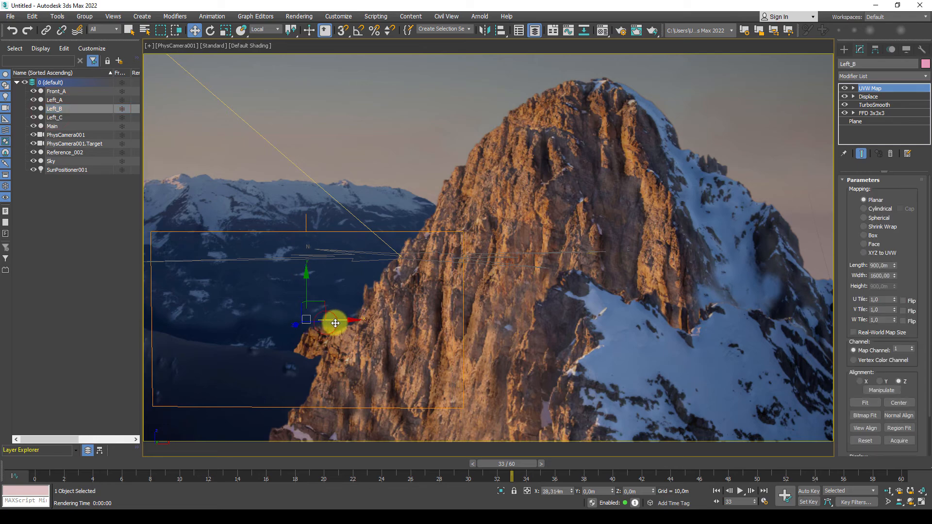
pyautogui.click(60, 118)
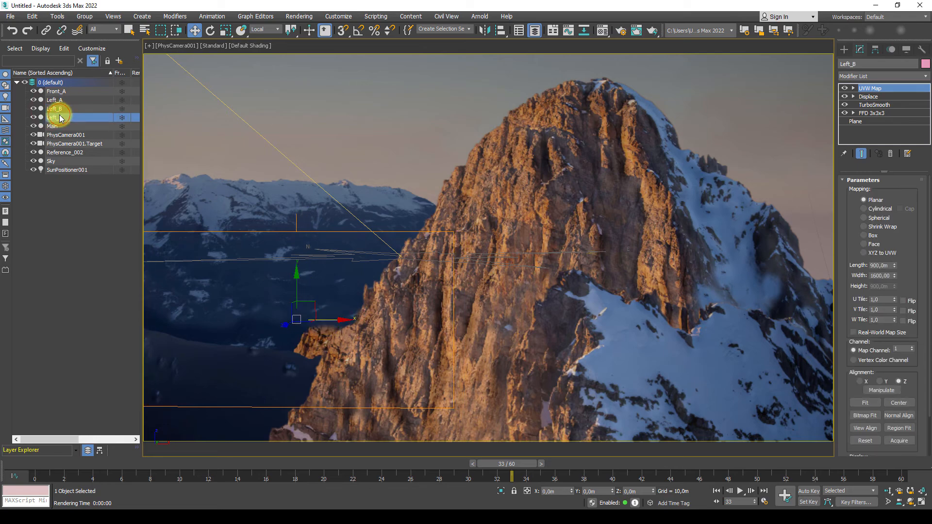
pyautogui.click(54, 100)
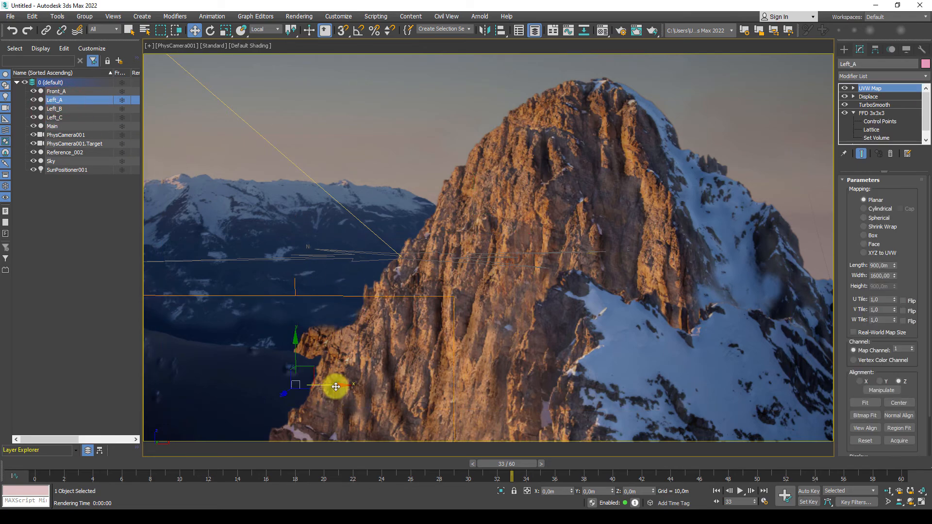
pyautogui.moveTo(333, 385)
pyautogui.mouseDown()
pyautogui.moveTo(343, 385)
pyautogui.moveTo(327, 385)
pyautogui.mouseUp()
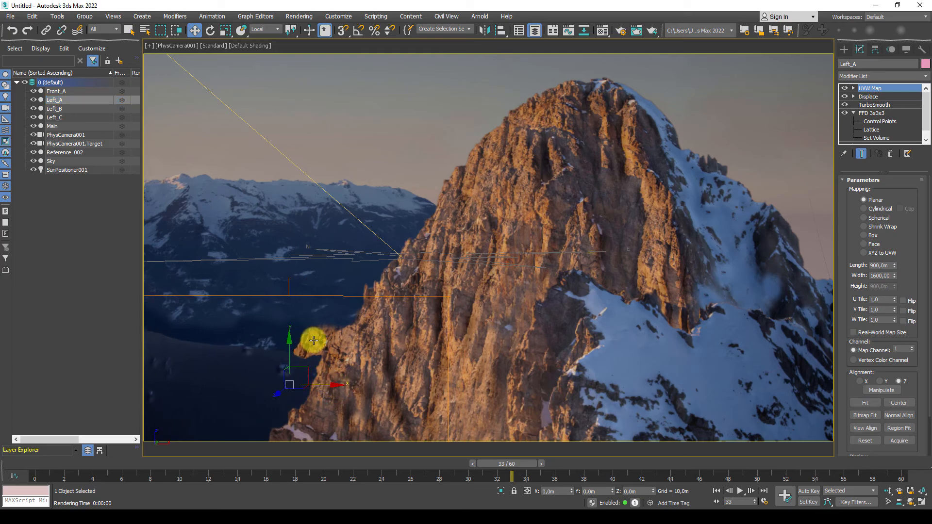
pyautogui.click(50, 108)
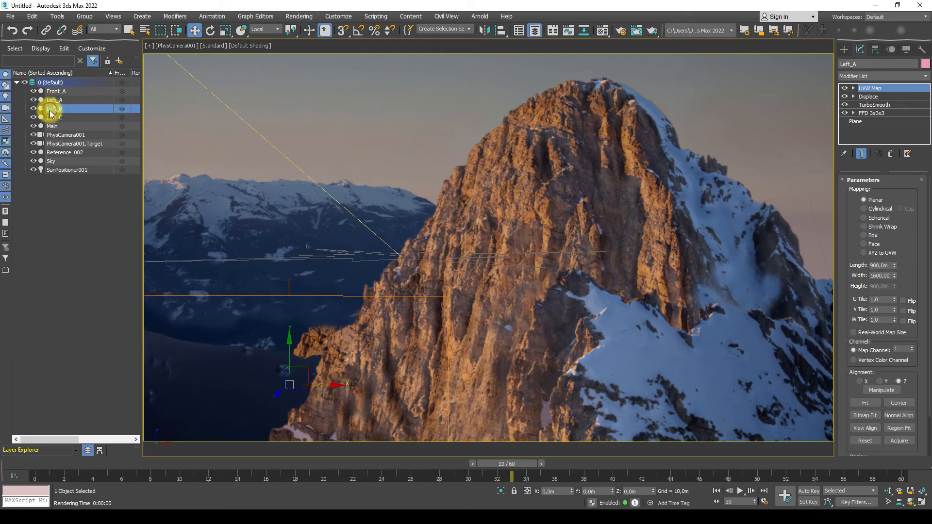
pyautogui.moveTo(328, 322); pyautogui.dragTo(359, 330)
pyautogui.hotkey('ctrl', 'z')
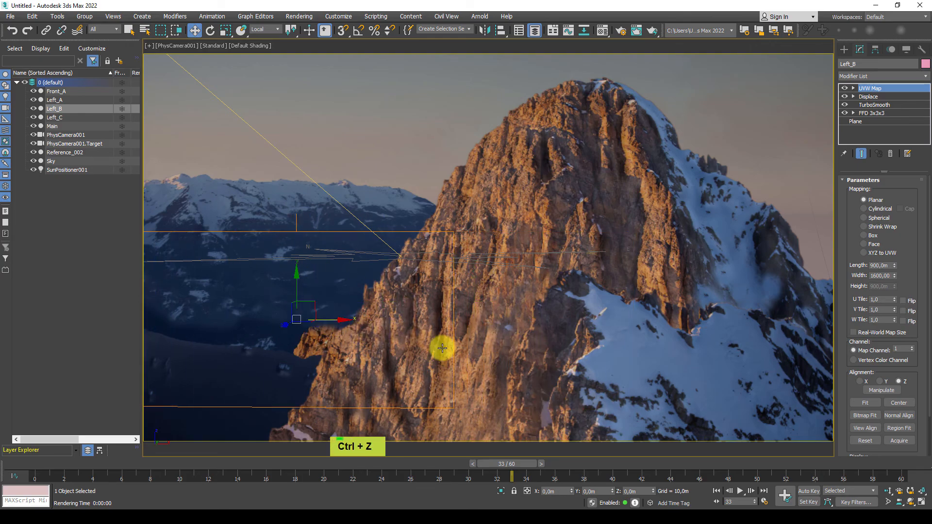
# Move the Left_C plane farther back from the Left_B plane in the perspective view
pyautogui.press('p')
pyautogui.keyDown('alt'); pyautogui.moveTo(455, 322); pyautogui.dragTo(574, 319, button='middle'); pyautogui.keyUp('alt')
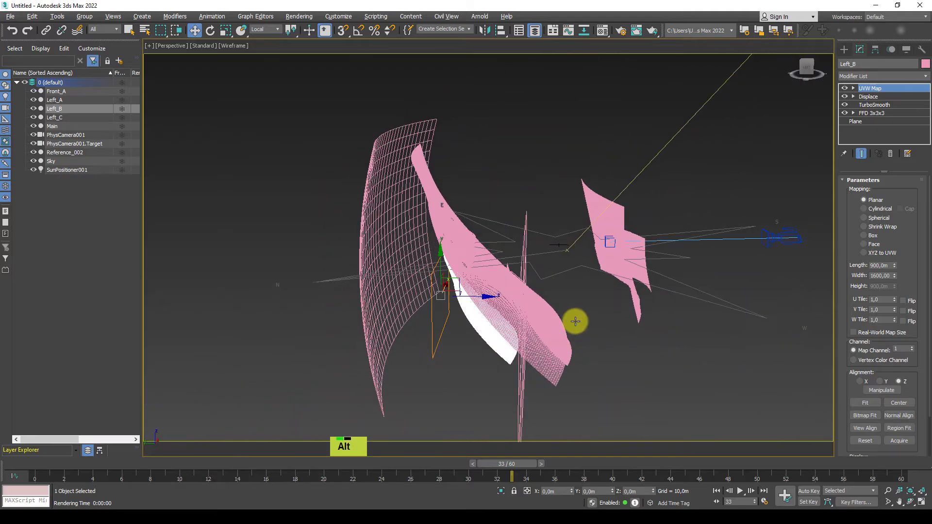
pyautogui.click(450, 241)
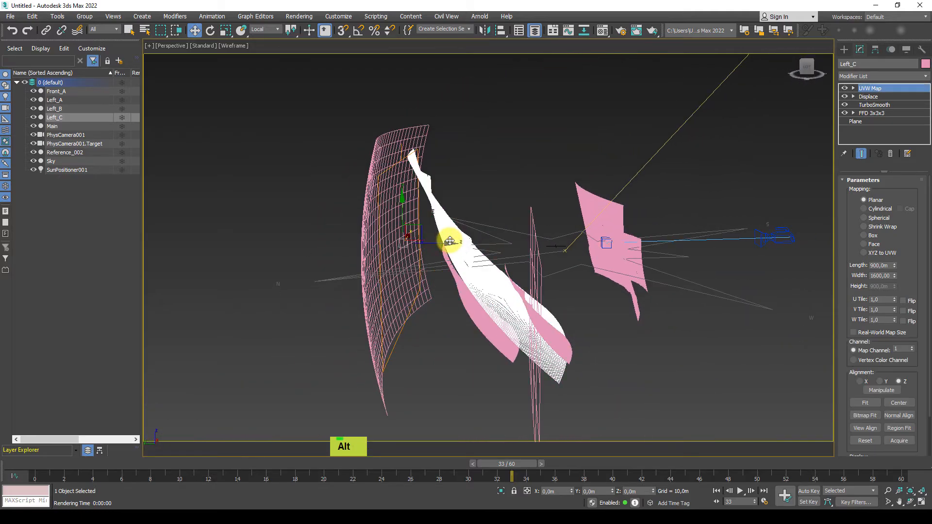
pyautogui.moveTo(447, 243); pyautogui.dragTo(392, 183)
pyautogui.hotkey('ctrl', 'z')
# Move the Sky plane farther behind the mountain layers and enlarge it to fill the camera frame
pyautogui.click(397, 200)
pyautogui.moveTo(418, 240); pyautogui.dragTo(350, 237)
pyautogui.press('c')
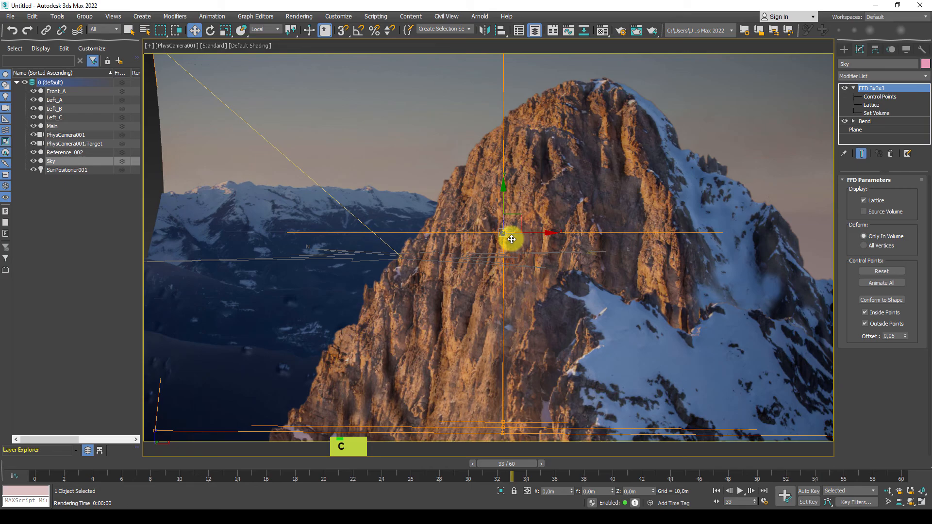
pyautogui.press('r')
pyautogui.moveTo(511, 225); pyautogui.dragTo(503, 246)
pyautogui.click(395, 235)
pyautogui.press('w')
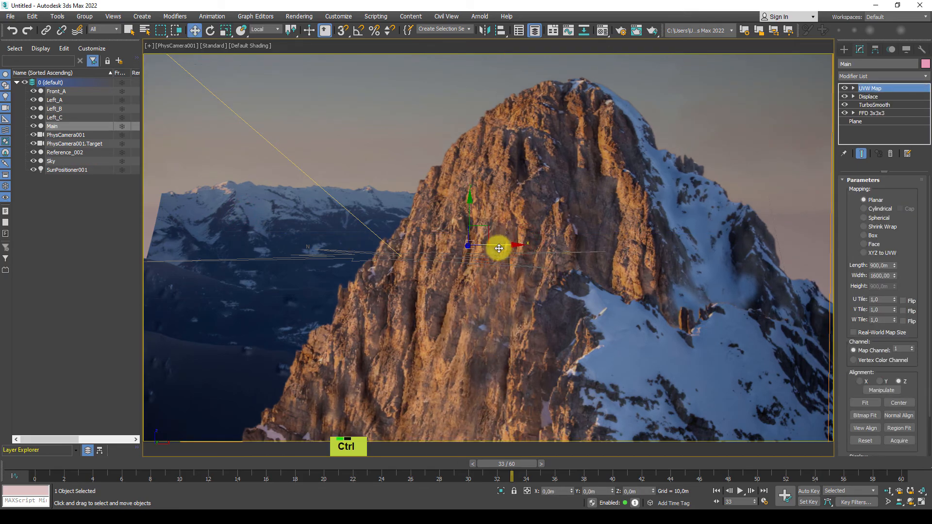
pyautogui.hotkey('ctrl', 'z')
# Shift the Left_C plane left and enlarge it so its ridge covers the left edge of the camera frame
pyautogui.click(56, 118)
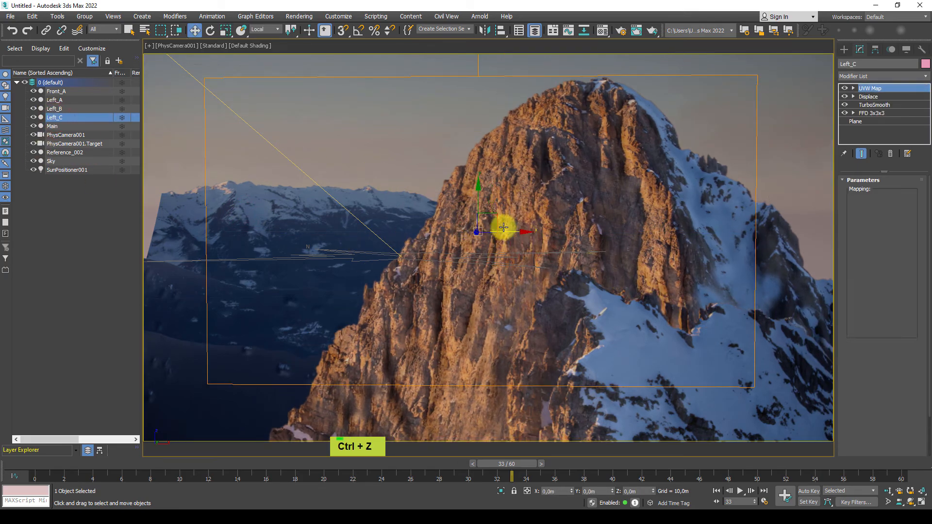
pyautogui.moveTo(499, 231)
pyautogui.mouseDown()
pyautogui.moveTo(473, 219)
pyautogui.moveTo(499, 233)
pyautogui.mouseUp()
pyautogui.press('r')
pyautogui.press('w')
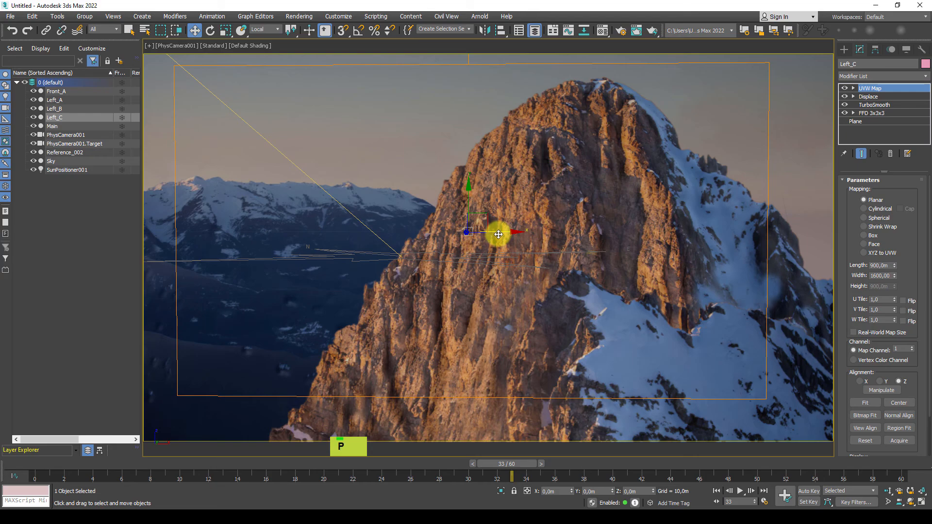
# Move the Sky plane farther behind Left_C and rescale it so it fills the camera frame throughout the animation
pyautogui.press('p')
pyautogui.keyDown('alt'); pyautogui.moveTo(462, 245); pyautogui.dragTo(462, 255, button='middle'); pyautogui.keyUp('alt')
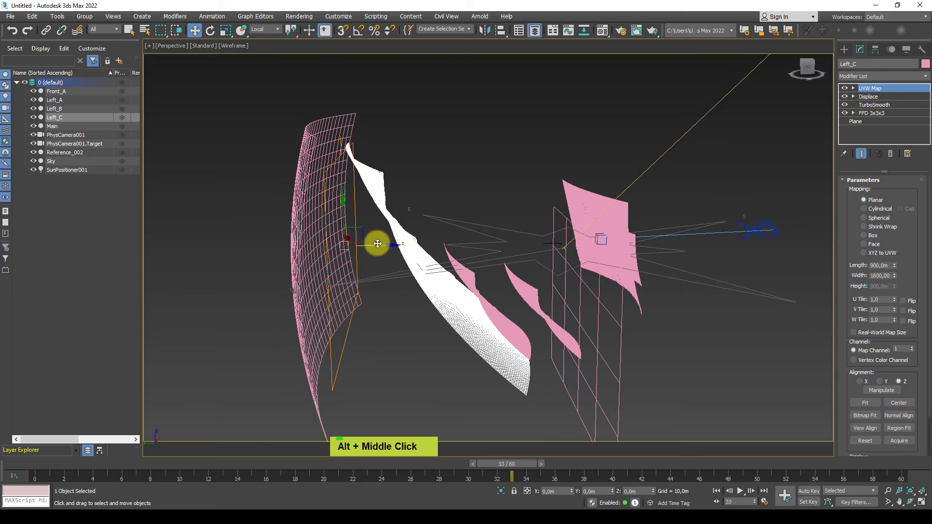
pyautogui.keyDown('alt'); pyautogui.moveTo(378, 243); pyautogui.dragTo(318, 106, button='middle'); pyautogui.keyUp('alt')
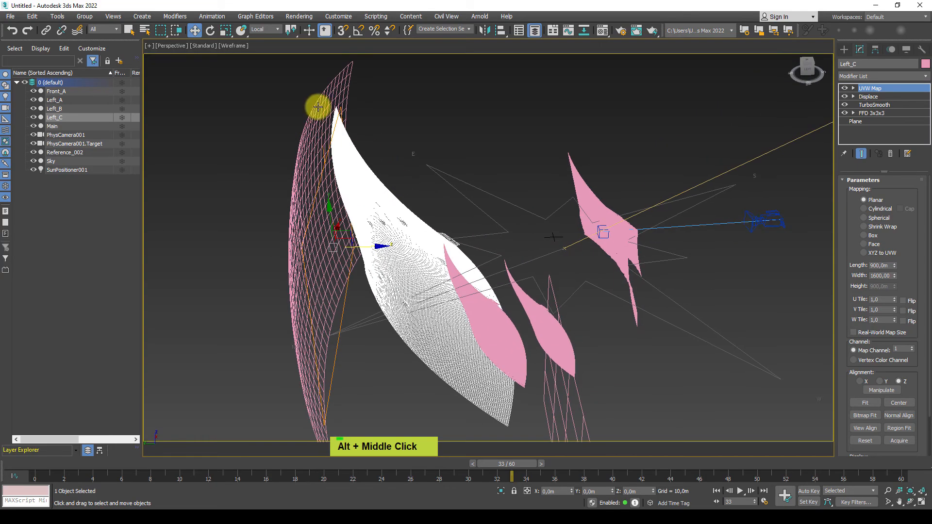
pyautogui.click(318, 108)
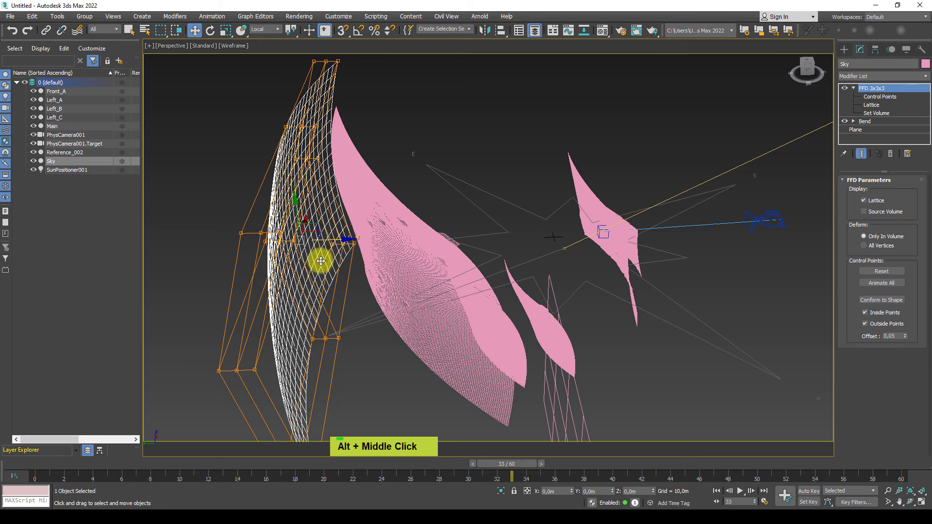
pyautogui.press('r')
pyautogui.press('c')
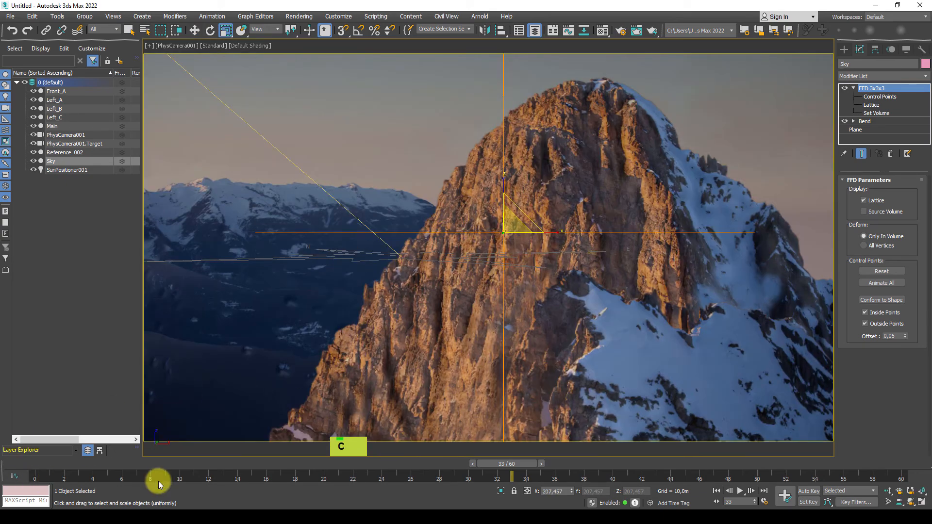
pyautogui.moveTo(508, 465); pyautogui.dragTo(2, 450)
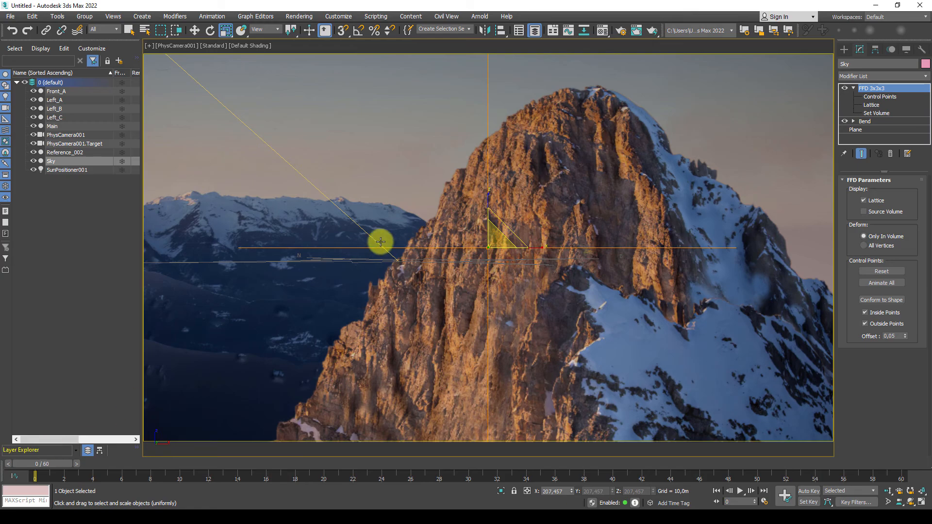
pyautogui.moveTo(53, 465); pyautogui.dragTo(31, 423)
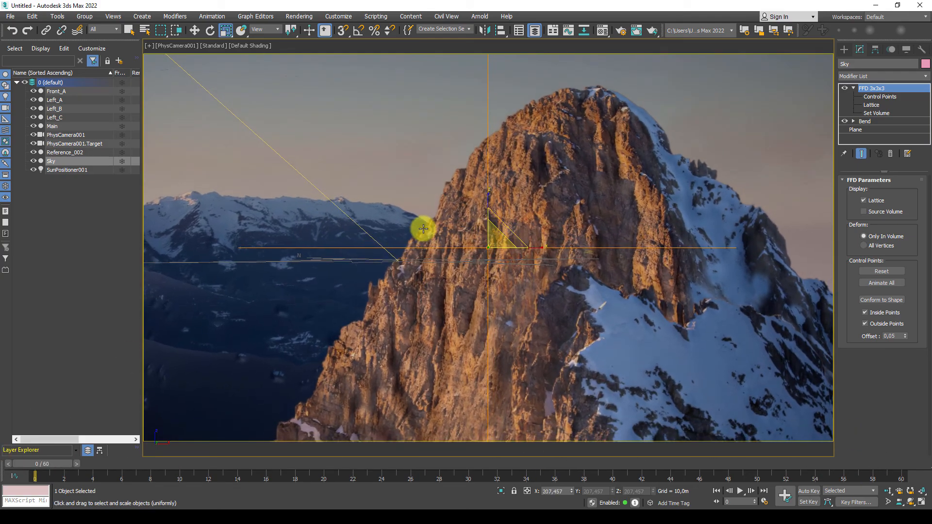
# Enlarge the Left_C plane slightly and shift it right, checking its coverage of the camera frame's left edge along the timeline
pyautogui.click(66, 119)
pyautogui.press('w')
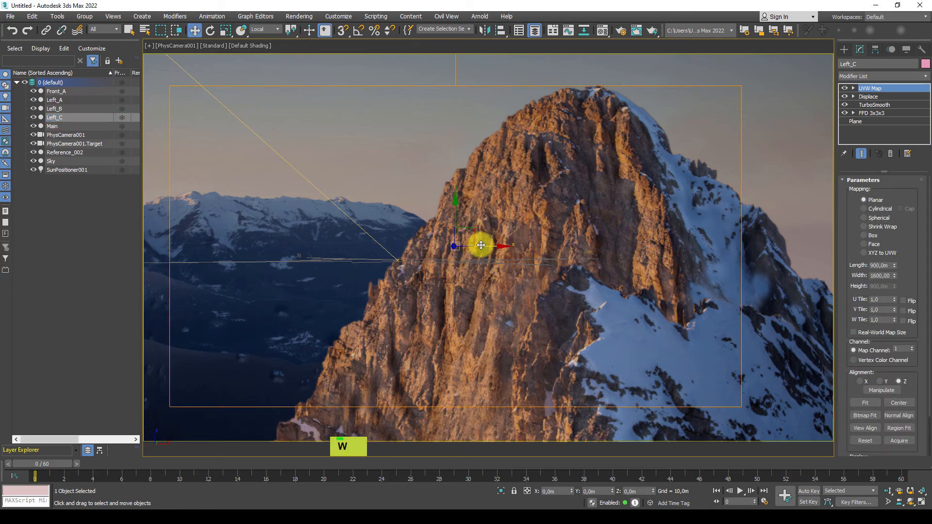
pyautogui.moveTo(481, 245); pyautogui.dragTo(490, 246)
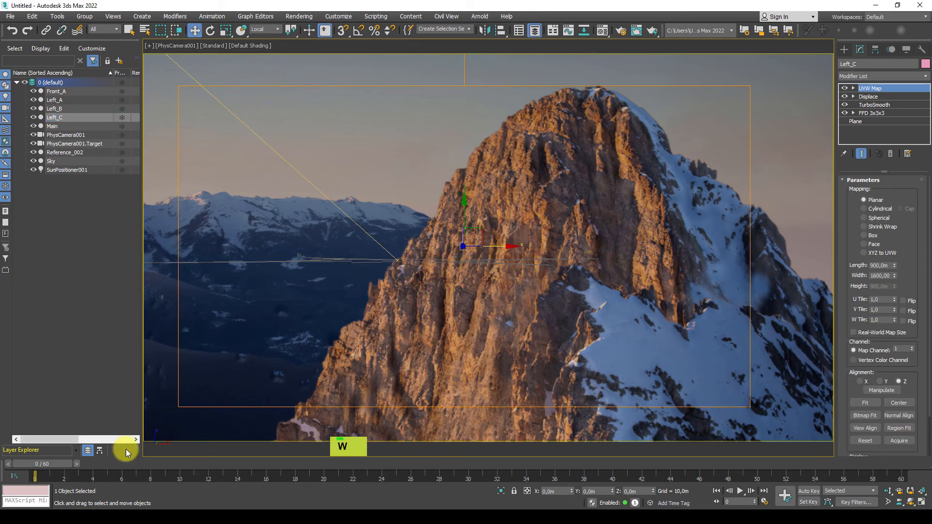
pyautogui.moveTo(63, 465); pyautogui.dragTo(3, 413)
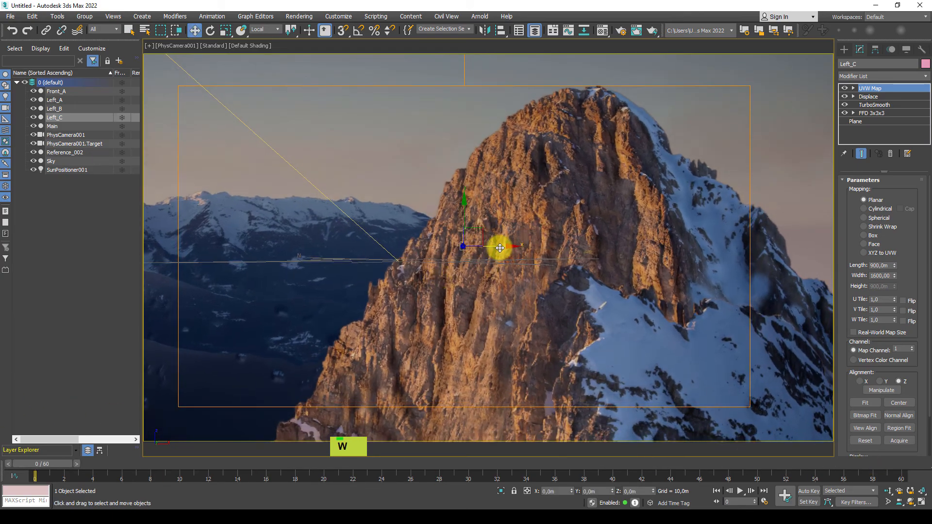
pyautogui.moveTo(500, 246); pyautogui.dragTo(484, 270)
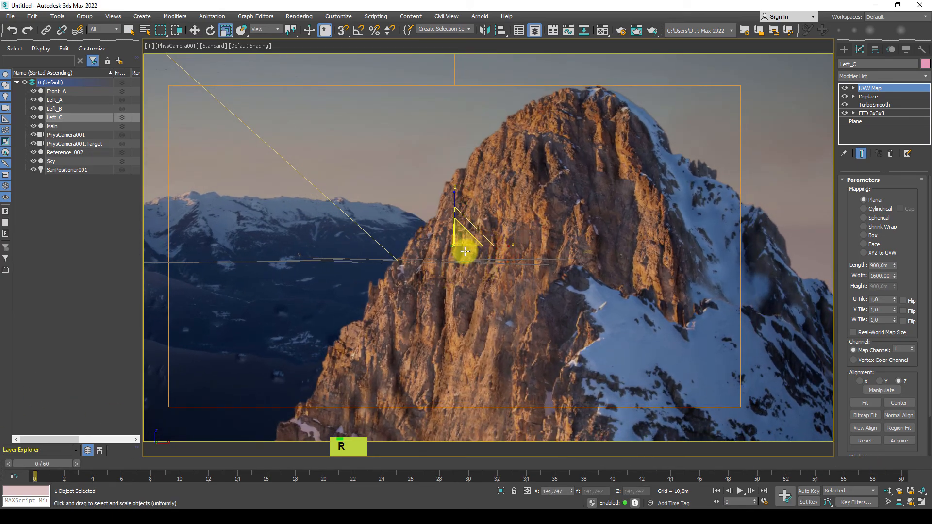
pyautogui.moveTo(461, 238); pyautogui.dragTo(502, 248)
pyautogui.press('w')
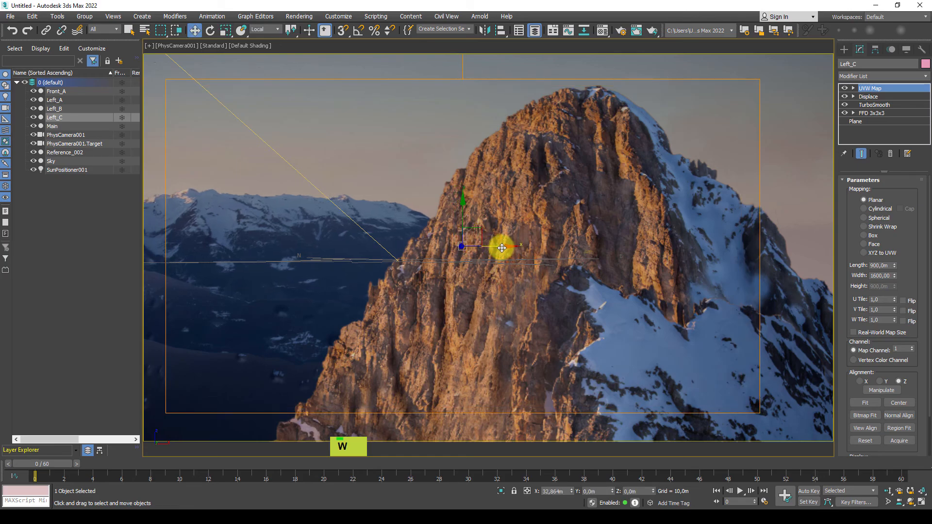
pyautogui.moveTo(54, 464); pyautogui.dragTo(605, 439)
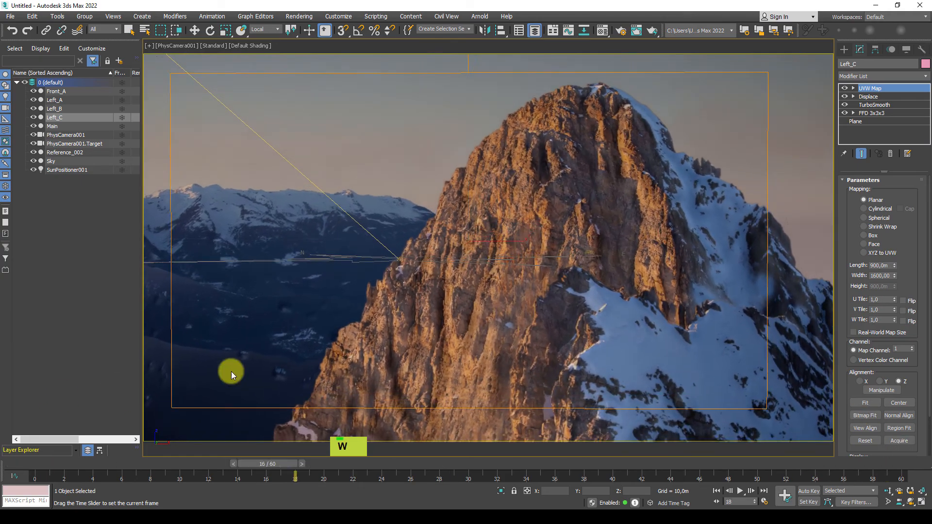
pyautogui.press('w')
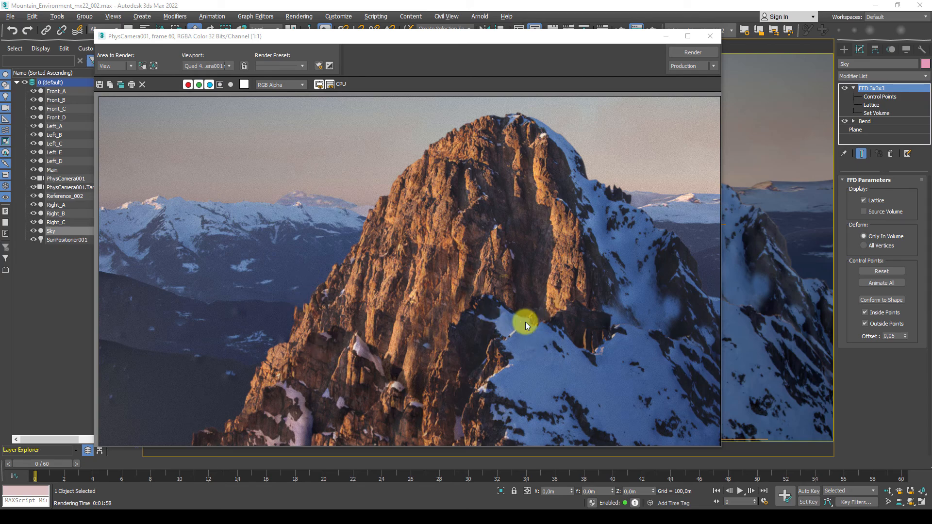
# Close the PhysCamera001 render window and hide the light objects in the perspective view of the whole layered scene
pyautogui.moveTo(563, 37); pyautogui.dragTo(566, 58)
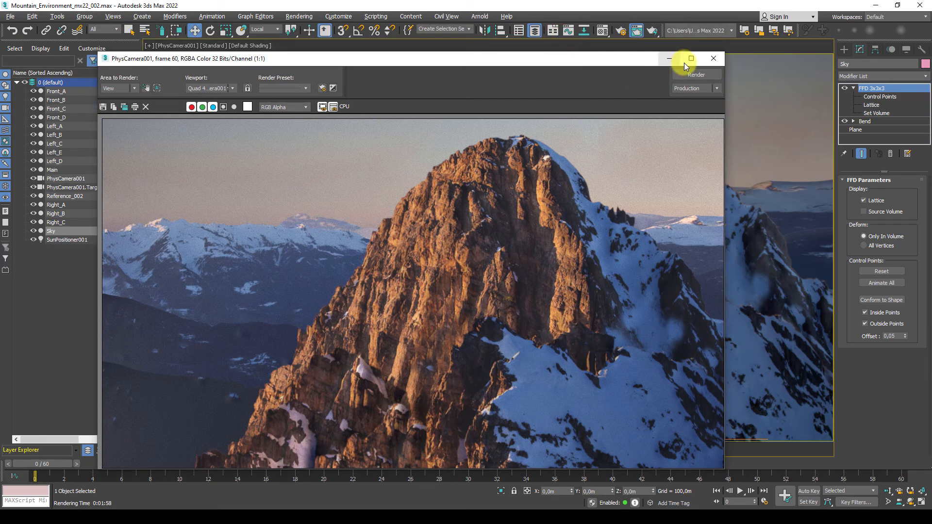
pyautogui.click(714, 60)
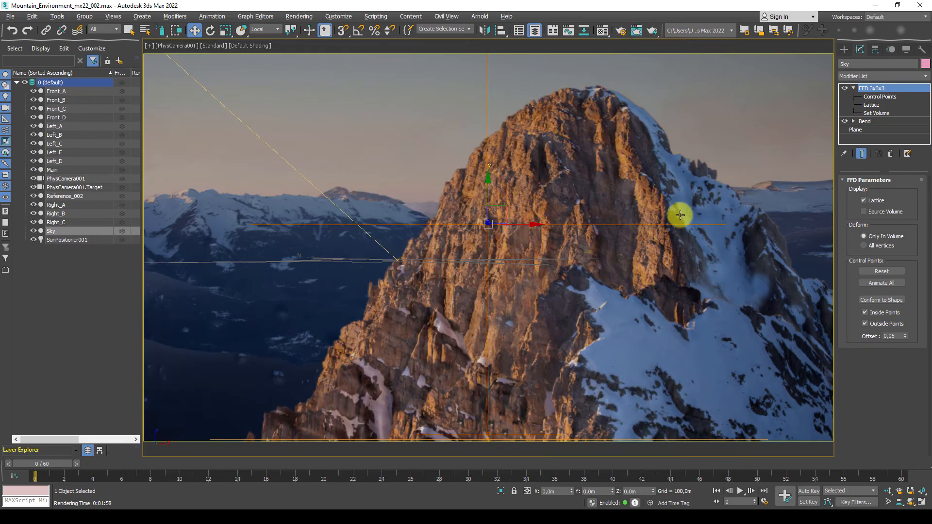
pyautogui.press('p')
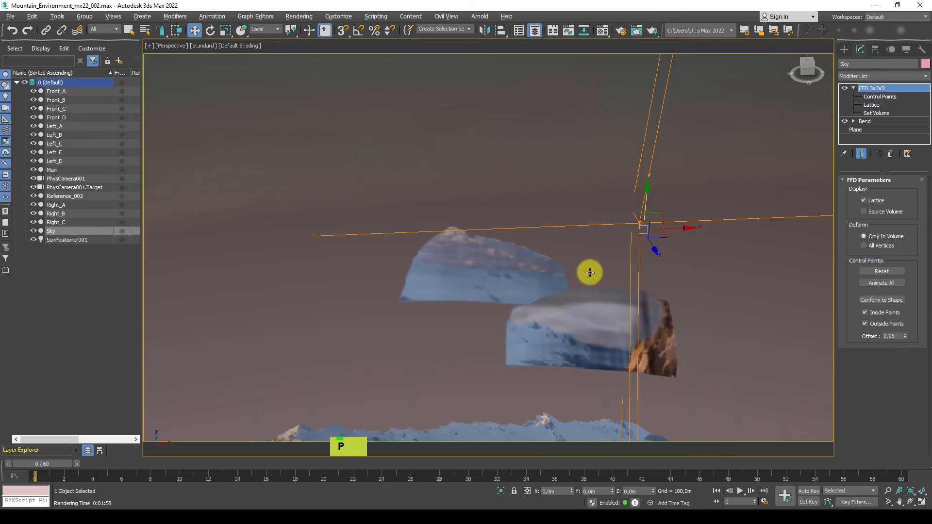
pyautogui.keyDown('alt'); pyautogui.moveTo(535, 270); pyautogui.dragTo(495, 289, button='middle'); pyautogui.keyUp('alt')
pyautogui.scroll(-6, 549, 296)
pyautogui.keyDown('alt'); pyautogui.scroll(-1, 496, 288); pyautogui.keyUp('alt')
pyautogui.scroll(4, 495, 288)
pyautogui.middleClick(490, 308)
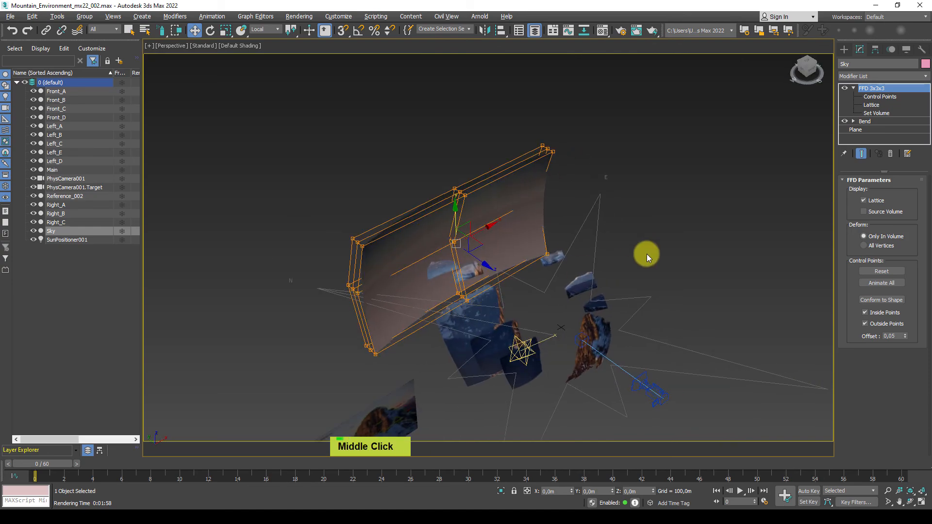
pyautogui.hotkey('shift', 'l')
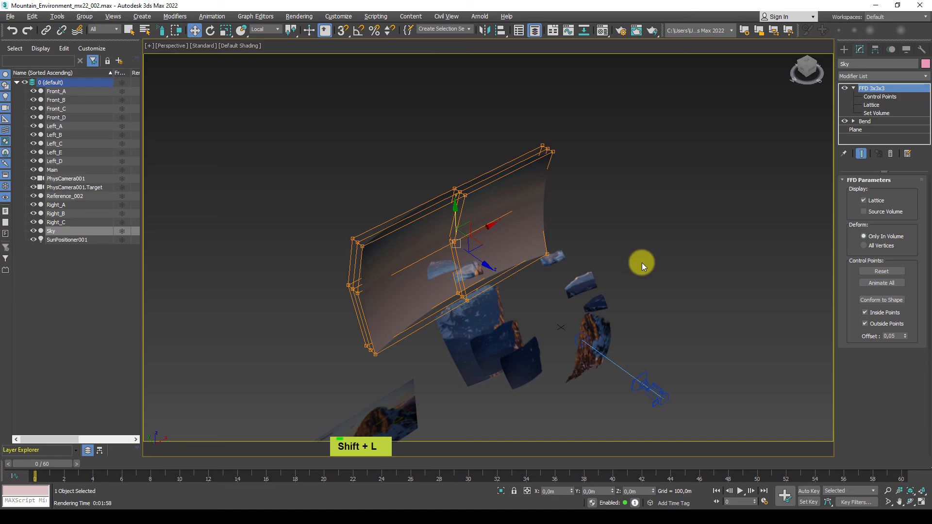
pyautogui.hotkey('shift', 'l')
pyautogui.hotkey('shift', 'l')
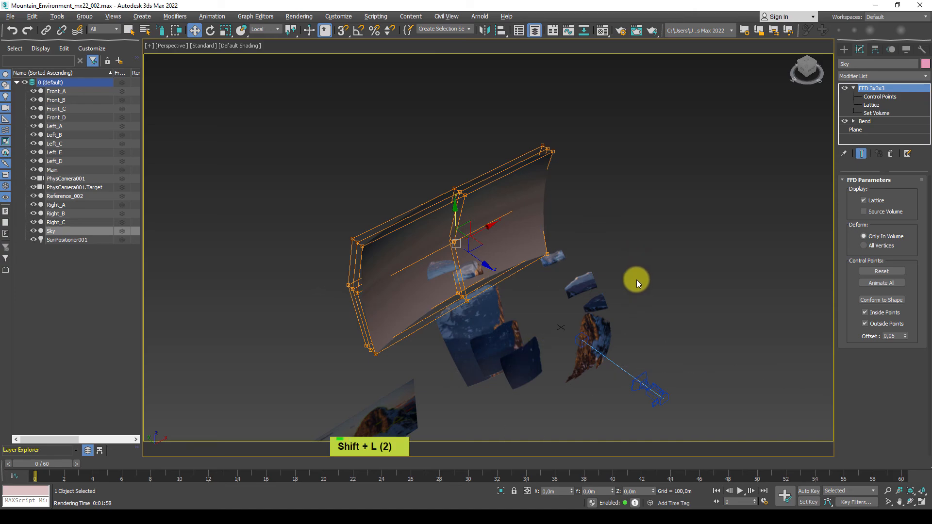
# Set the cone display of PhysCamera001 to Always and deselect the camera
pyautogui.moveTo(636, 280); pyautogui.dragTo(604, 218, button='middle')
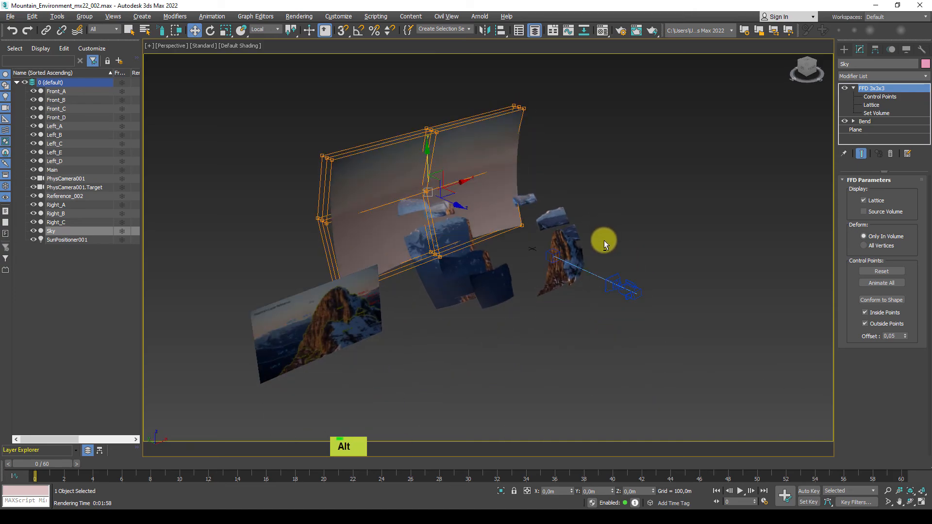
pyautogui.hotkey('shift', 'c')
pyautogui.hotkey('shift', 'c')
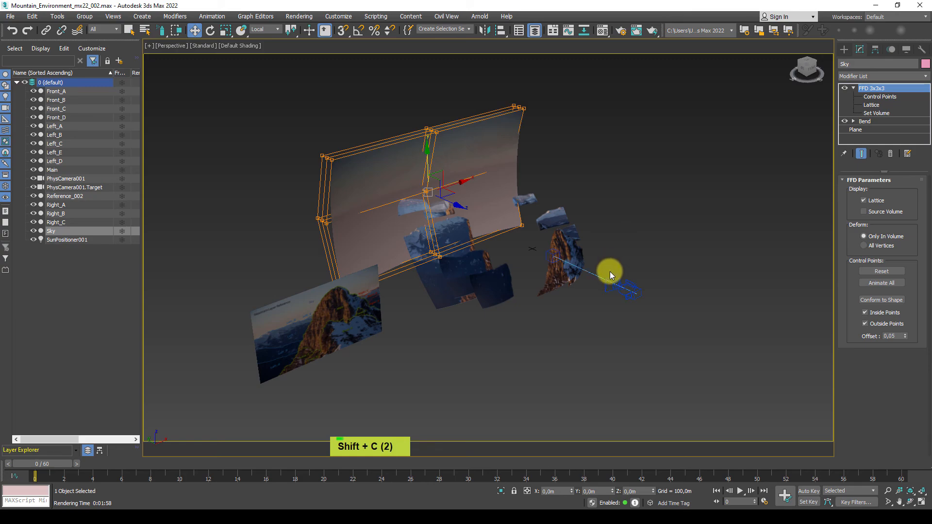
pyautogui.click(616, 288)
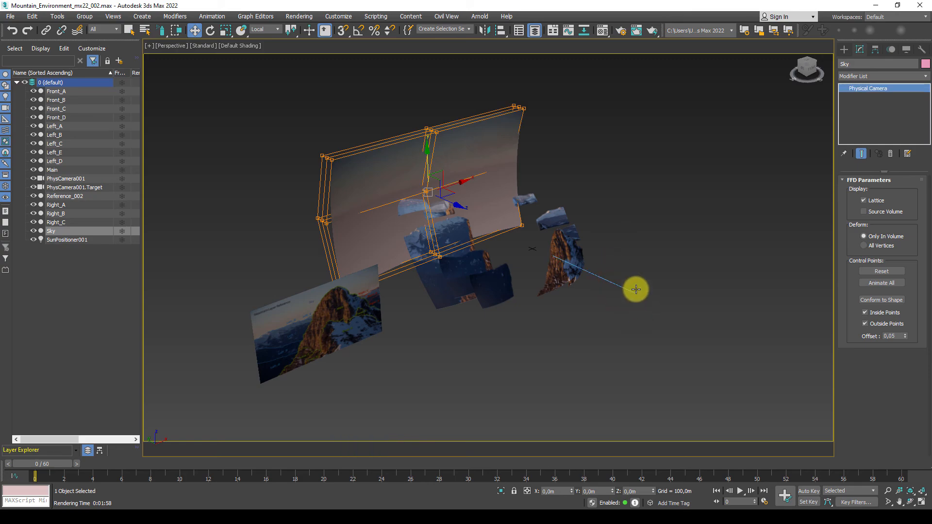
pyautogui.rightClick(631, 309)
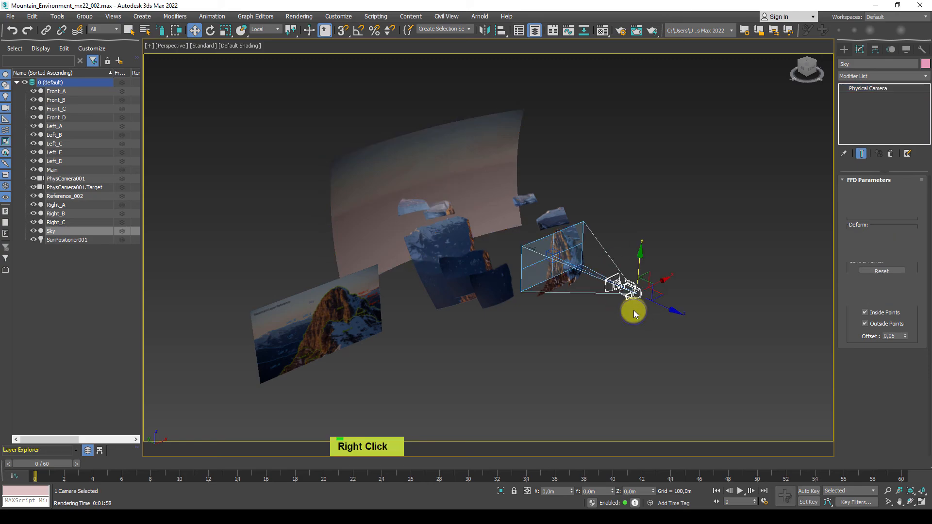
pyautogui.middleClick(539, 371)
pyautogui.keyDown('alt'); pyautogui.moveTo(581, 354); pyautogui.dragTo(558, 383, button='middle'); pyautogui.keyUp('alt')
pyautogui.scroll(5, 633, 302)
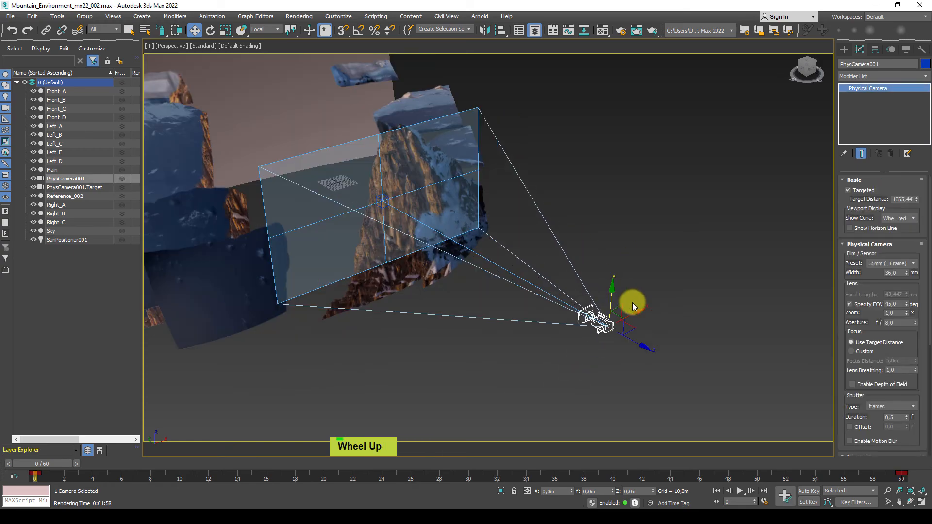
pyautogui.moveTo(633, 302); pyautogui.dragTo(698, 348, button='middle')
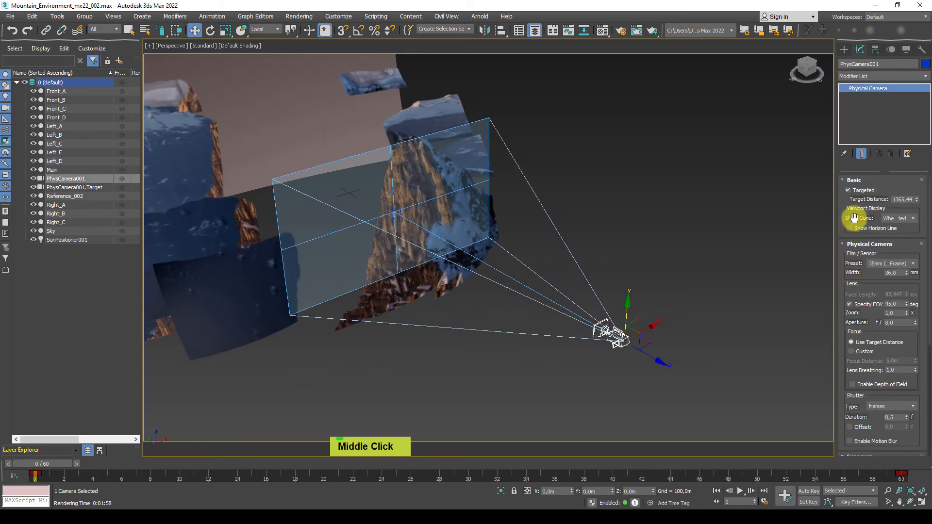
pyautogui.click(895, 219)
pyautogui.click(894, 233)
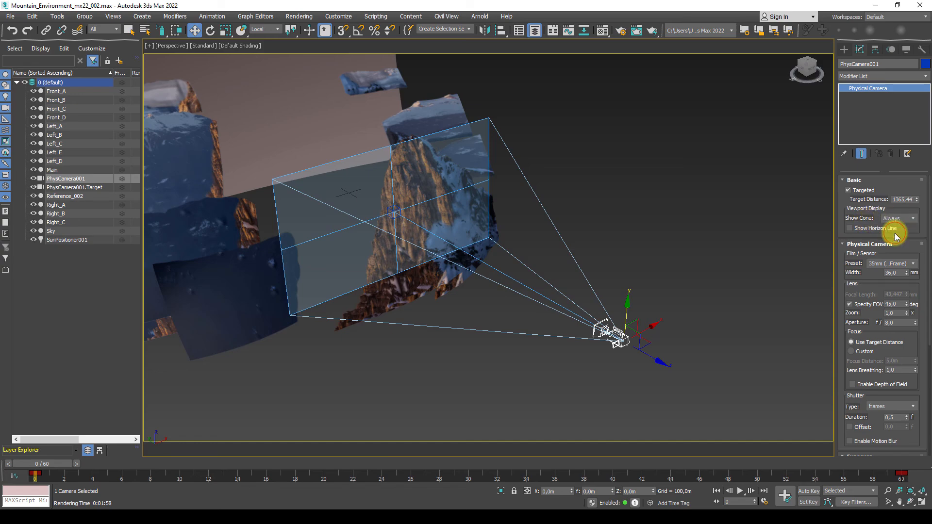
pyautogui.click(708, 248)
# Examine the depth arrangement of the mountain layers and Sky relative to the camera cone from above and from the side
pyautogui.keyDown('alt'); pyautogui.moveTo(728, 265); pyautogui.dragTo(628, 293, button='middle'); pyautogui.keyUp('alt')
pyautogui.scroll(-4, 651, 264)
pyautogui.keyDown('alt'); pyautogui.moveTo(651, 264); pyautogui.dragTo(612, 314, button='middle'); pyautogui.keyUp('alt')
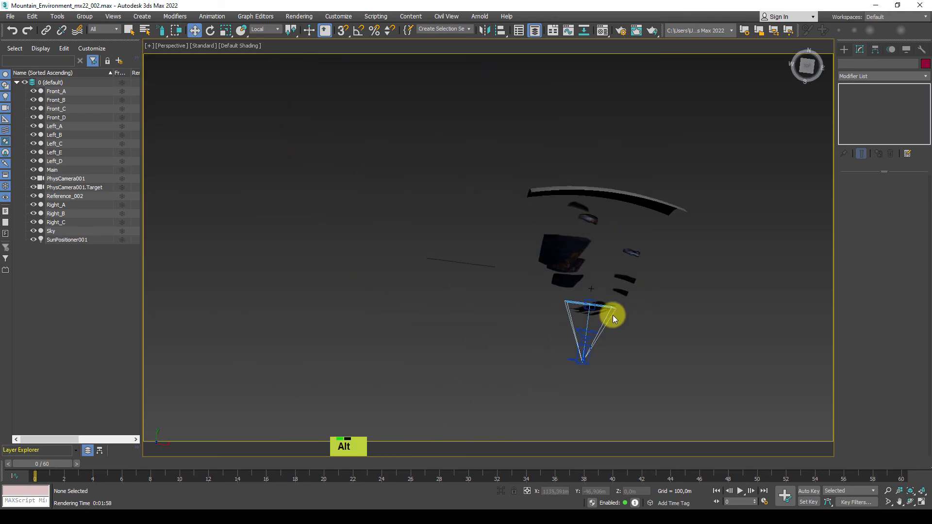
pyautogui.keyDown('alt'); pyautogui.moveTo(556, 241); pyautogui.dragTo(500, 285, button='middle'); pyautogui.keyUp('alt')
pyautogui.scroll(3, 506, 285)
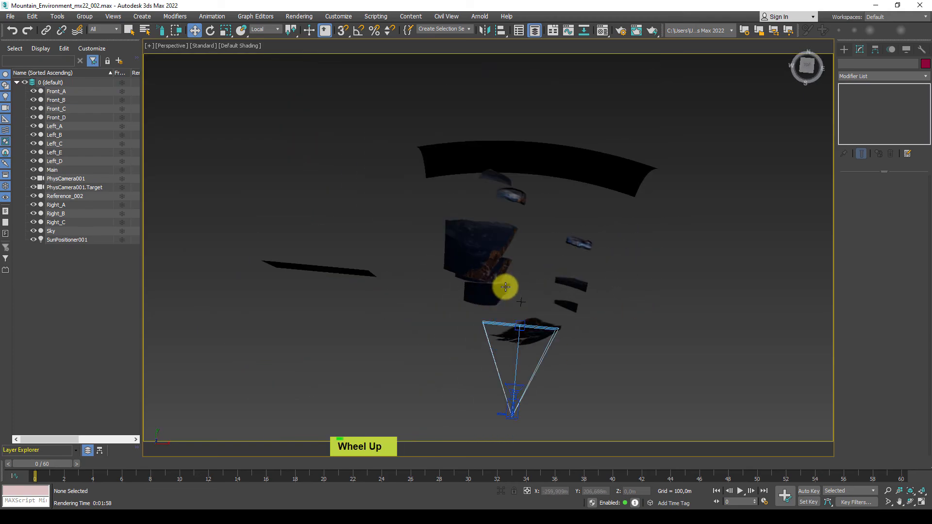
pyautogui.scroll(2, 516, 316)
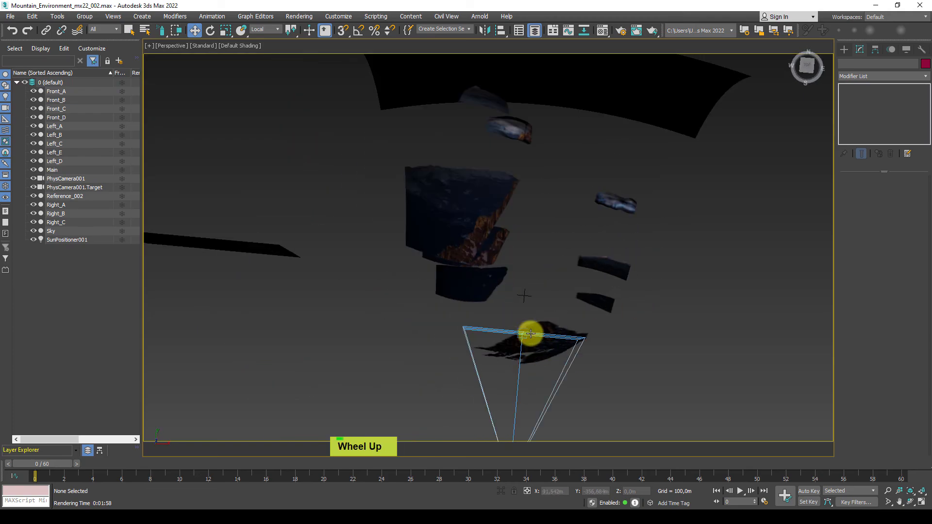
pyautogui.keyDown('alt'); pyautogui.moveTo(530, 333); pyautogui.dragTo(565, 328, button='middle'); pyautogui.keyUp('alt')
pyautogui.keyDown('alt'); pyautogui.moveTo(489, 322); pyautogui.dragTo(552, 292, button='middle'); pyautogui.keyUp('alt')
pyautogui.scroll(3, 530, 233)
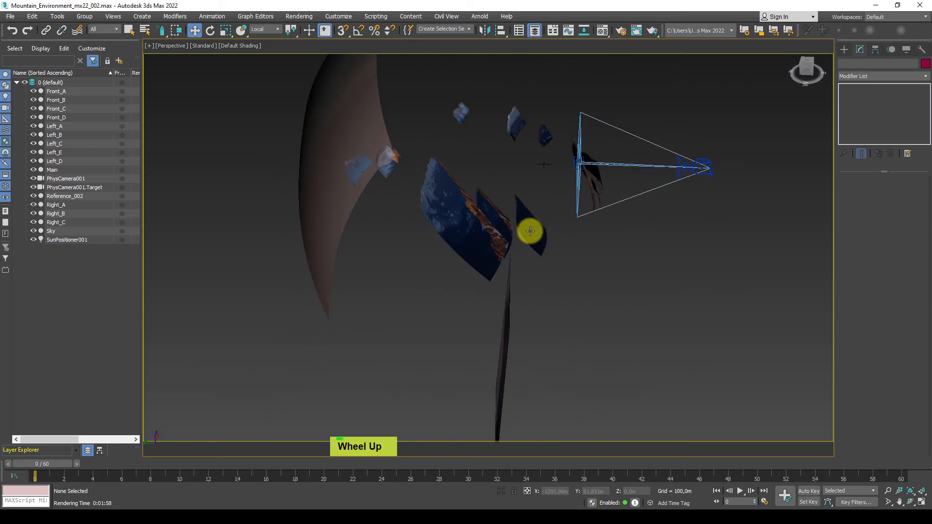
pyautogui.moveTo(530, 233); pyautogui.dragTo(526, 320, button='middle')
# Select the Left_A plane and display edged faces to inspect the meshes of all the layers
pyautogui.click(532, 308)
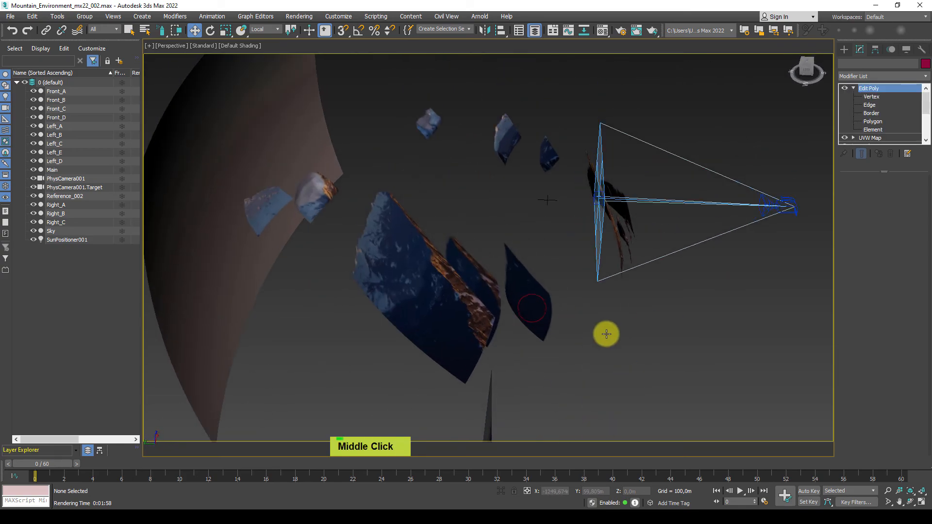
pyautogui.moveTo(605, 332)
pyautogui.keyDown('alt'); pyautogui.mouseDown(button='middle')
pyautogui.moveTo(555, 319)
pyautogui.moveTo(507, 351)
pyautogui.mouseUp(button='middle'); pyautogui.keyUp('alt')
pyautogui.press('F4')
pyautogui.press('F4')
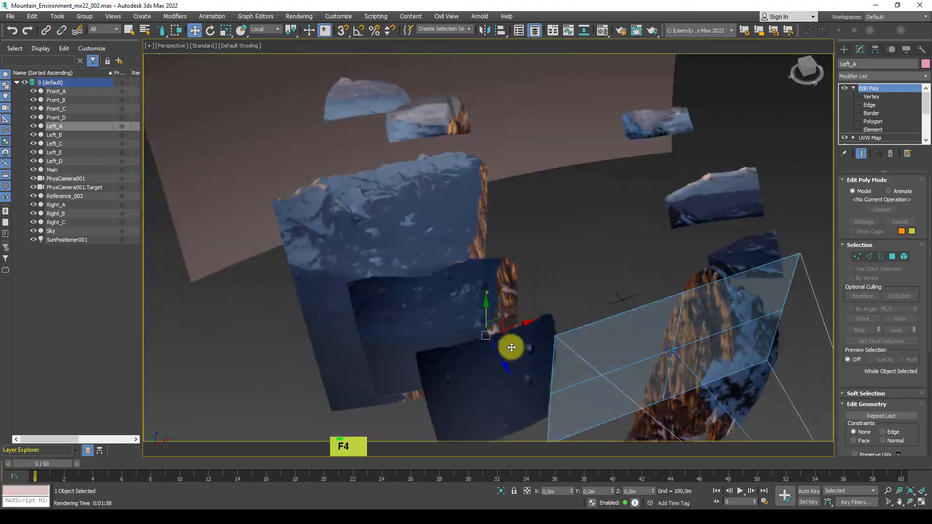
pyautogui.press('F4')
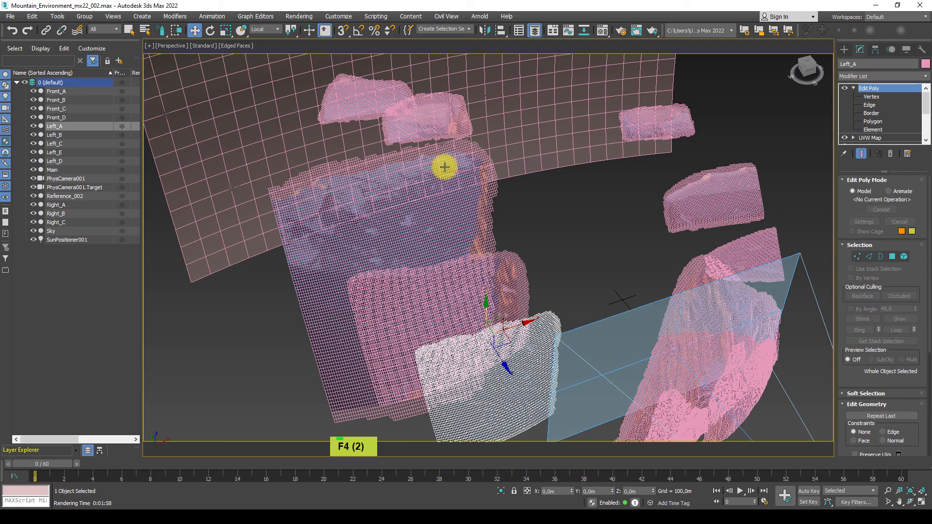
pyautogui.press('F4')
pyautogui.press('F4')
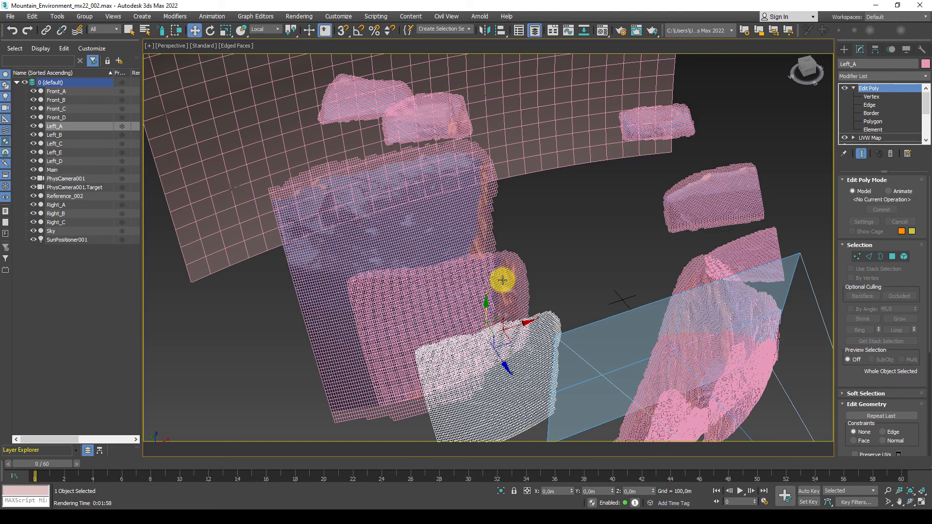
pyautogui.keyDown('alt'); pyautogui.moveTo(577, 241); pyautogui.dragTo(572, 206, button='middle'); pyautogui.keyUp('alt')
pyautogui.scroll(-3, 570, 217)
pyautogui.scroll(3, 494, 252)
pyautogui.moveTo(454, 164); pyautogui.dragTo(445, 211, button='middle')
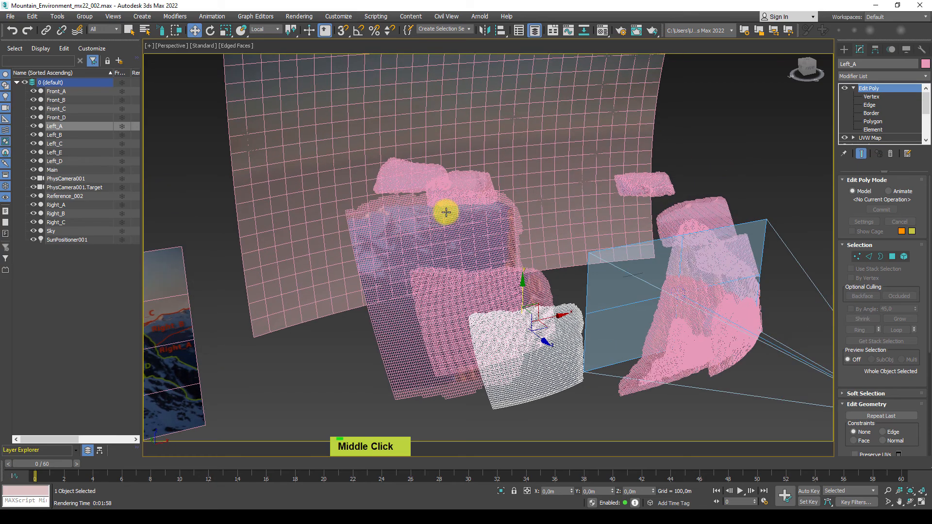
# Isolate Left_A, turn off its Edit Poly modifier, and inspect the uncut plane in wireframe and shaded display
pyautogui.hotkey('alt', 'q')
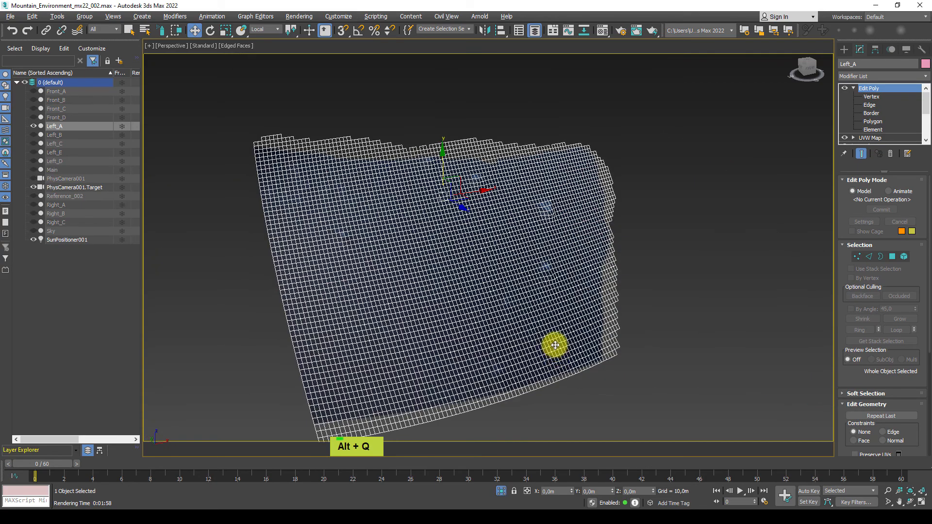
pyautogui.click(853, 88)
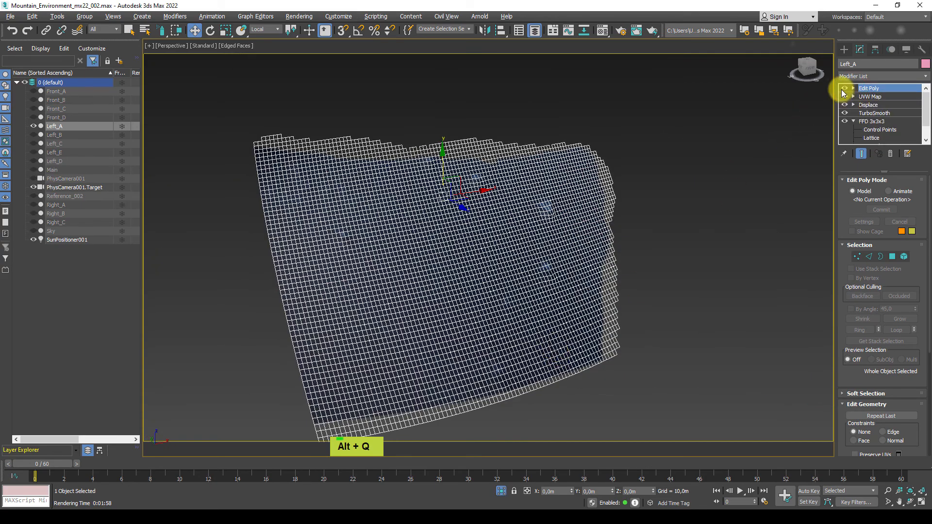
pyautogui.click(844, 88)
pyautogui.press('F4')
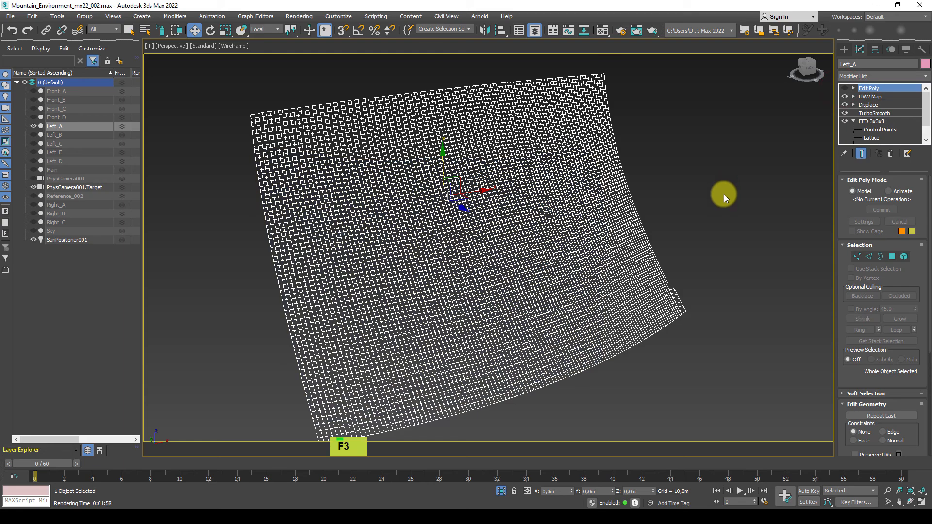
pyautogui.keyDown('alt'); pyautogui.moveTo(723, 194); pyautogui.dragTo(697, 202, button='middle'); pyautogui.keyUp('alt')
pyautogui.moveTo(631, 221); pyautogui.dragTo(614, 239, button='middle')
pyautogui.press('F3')
pyautogui.press('F4')
pyautogui.press('F4')
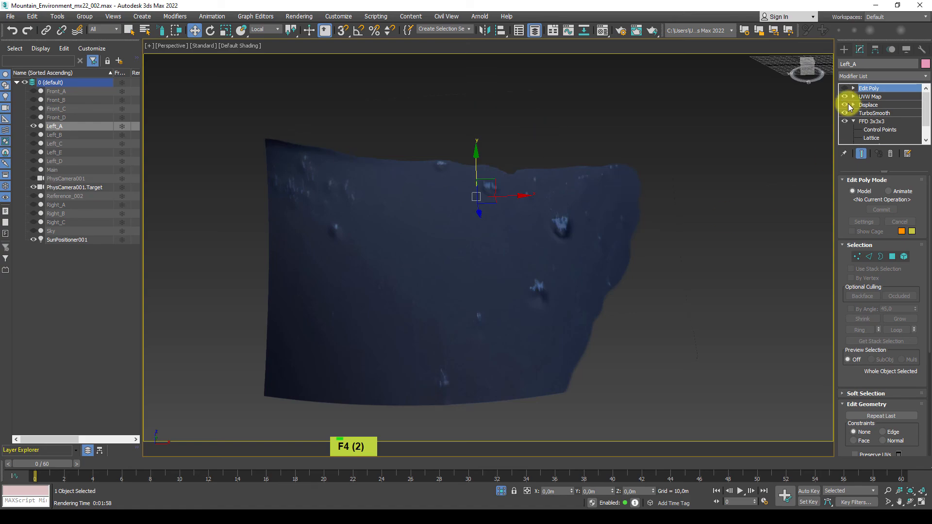
# Delete the Edit Poly modifier from Left_A's modifier stack
pyautogui.rightClick(868, 89)
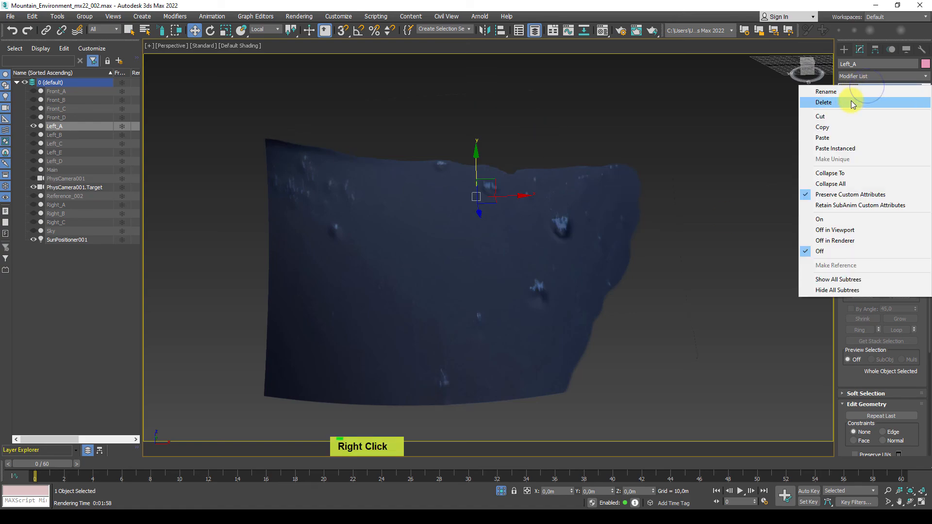
pyautogui.click(851, 100)
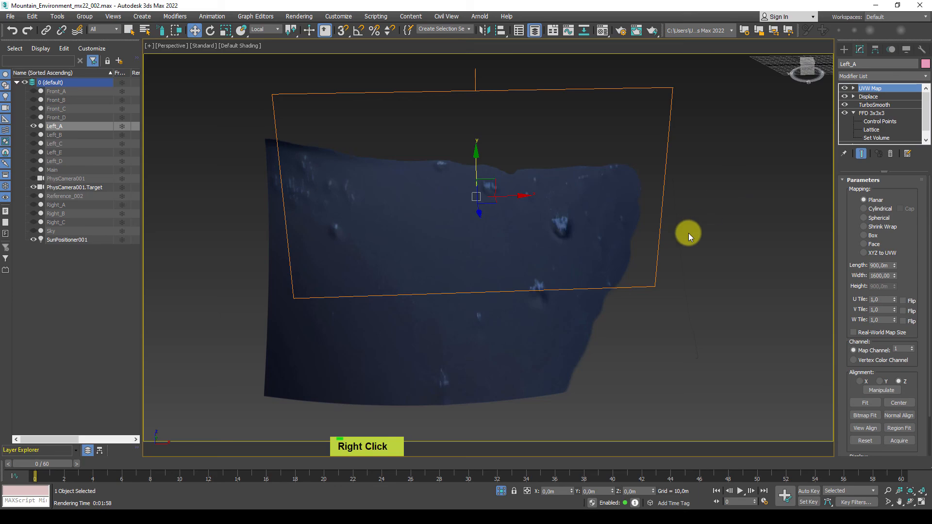
pyautogui.press('F4')
pyautogui.press('F4')
pyautogui.keyDown('alt'); pyautogui.moveTo(689, 233); pyautogui.dragTo(695, 226, button='middle'); pyautogui.keyUp('alt')
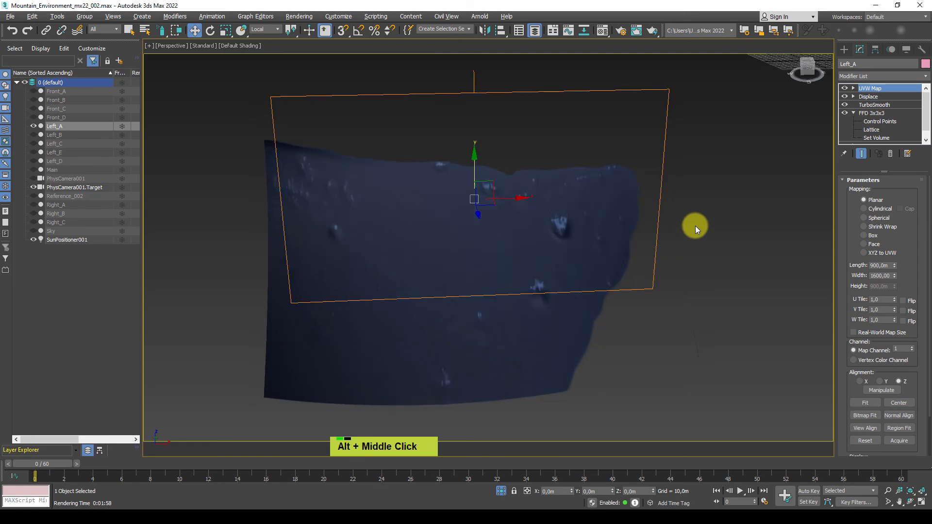
# Add a new Edit Poly modifier above UVW Map on Left_A and enter its Polygon level
pyautogui.click(874, 77)
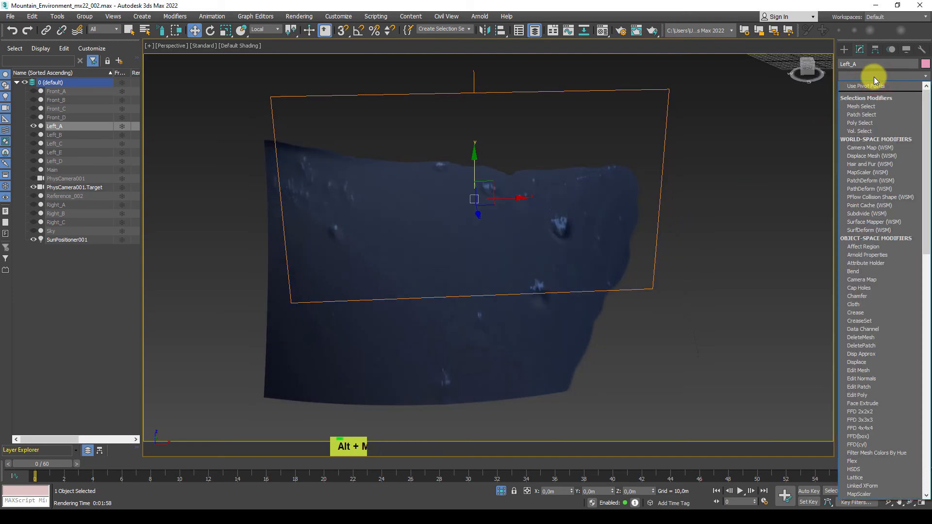
pyautogui.write('ed')
pyautogui.click(883, 111)
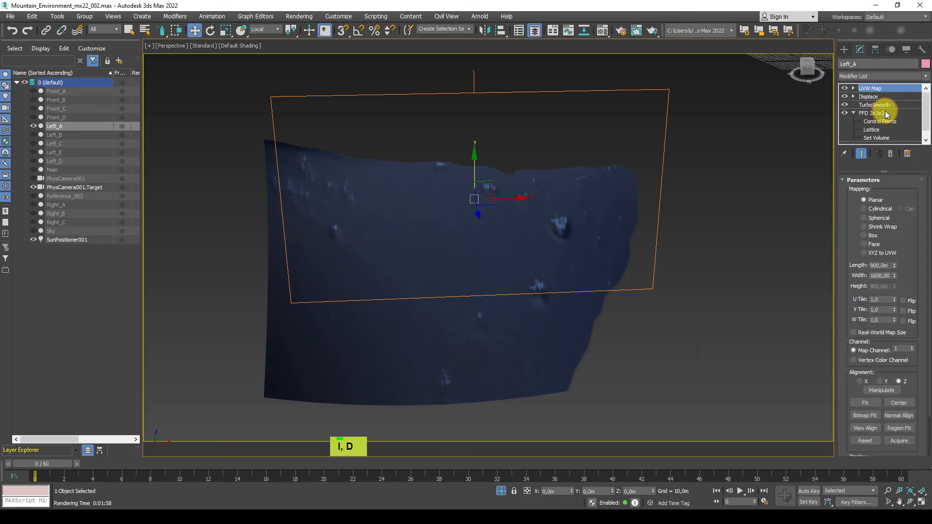
pyautogui.click(853, 88)
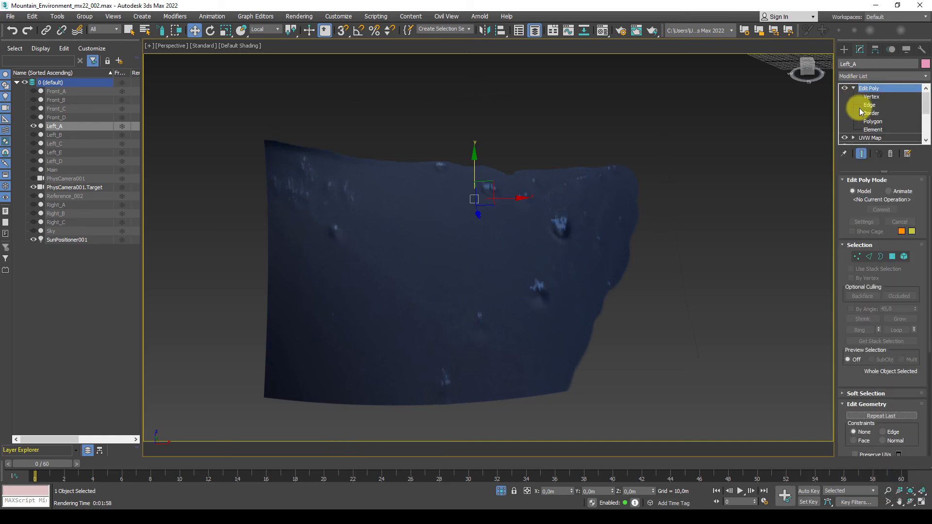
pyautogui.click(872, 123)
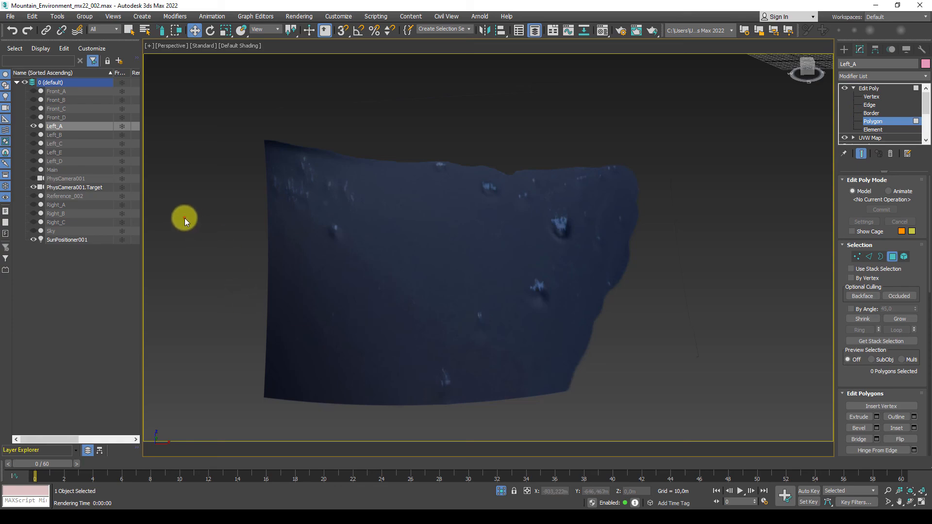
# Try paint and rectangular region selections on Left_A's polygons, and clear the selection
pyautogui.moveTo(184, 218); pyautogui.dragTo(354, 357)
pyautogui.click(270, 297)
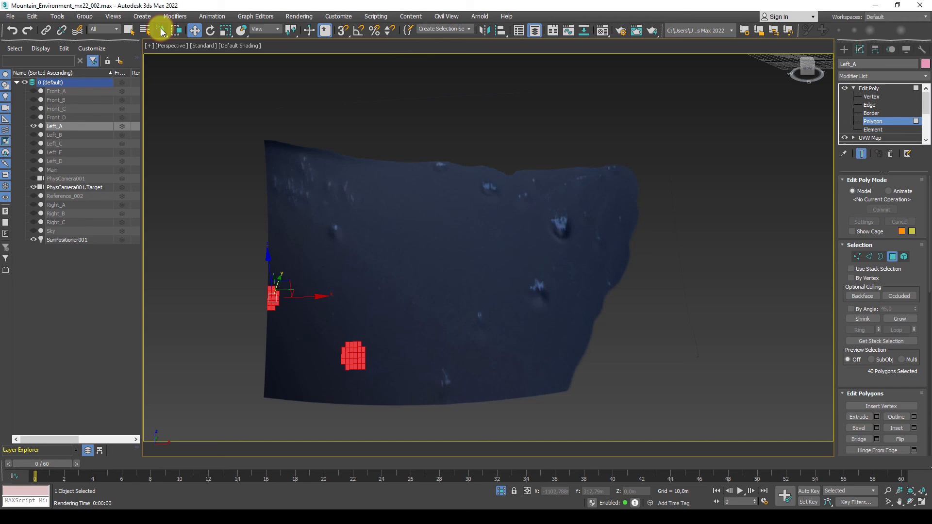
pyautogui.moveTo(161, 29); pyautogui.dragTo(161, 43)
pyautogui.moveTo(250, 229); pyautogui.dragTo(351, 408)
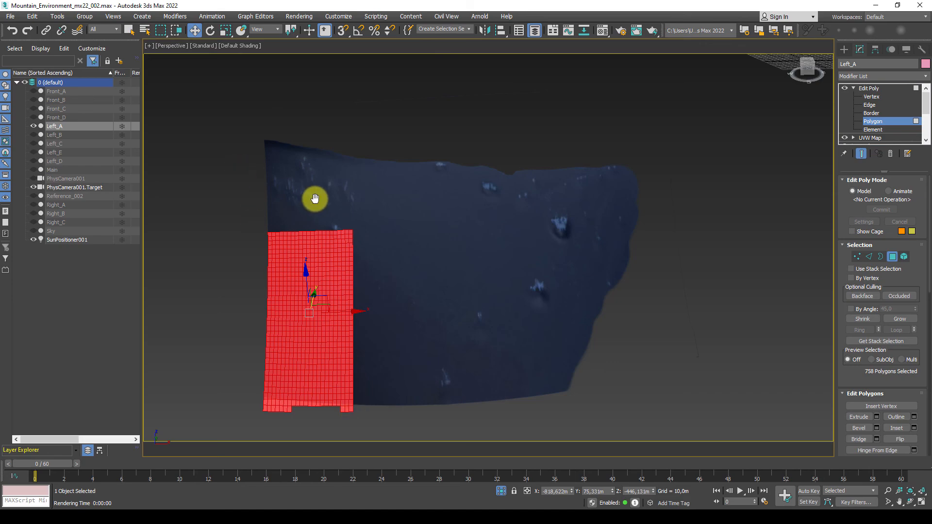
pyautogui.moveTo(314, 199); pyautogui.dragTo(350, 207, button='middle')
pyautogui.moveTo(372, 100); pyautogui.dragTo(293, 233)
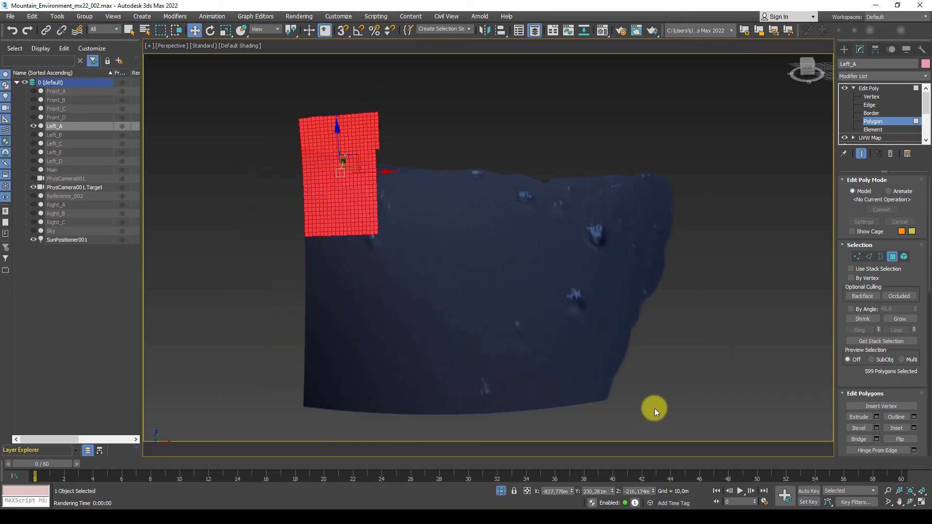
pyautogui.click(231, 285)
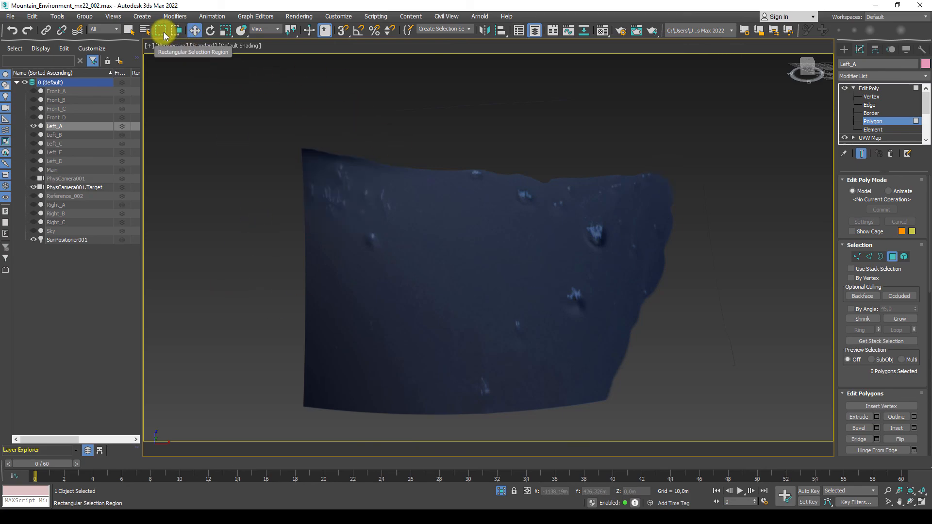
# Fence-select the polygons following Left_A's visible mountain outline, invert the selection, delete the surplus polygons, and leave Polygon level
pyautogui.moveTo(164, 32); pyautogui.dragTo(160, 64)
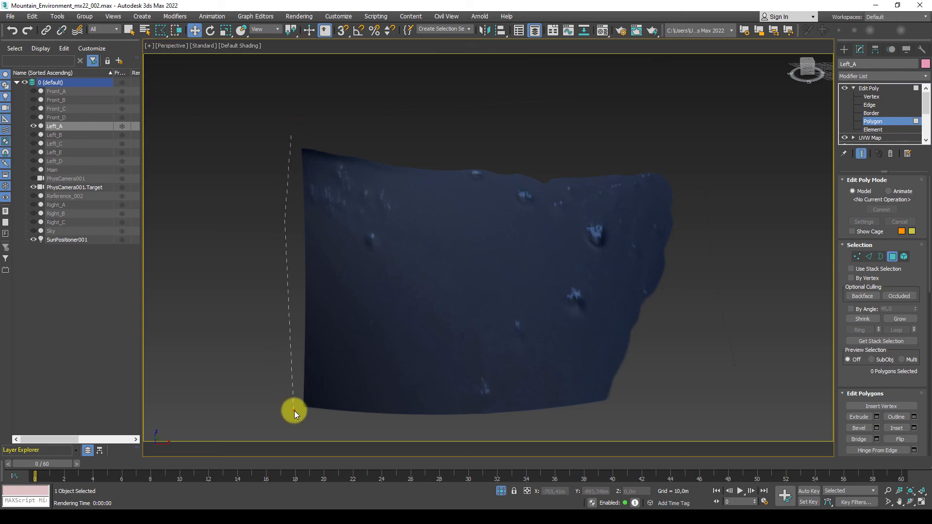
pyautogui.click(606, 404)
pyautogui.doubleClick(682, 178)
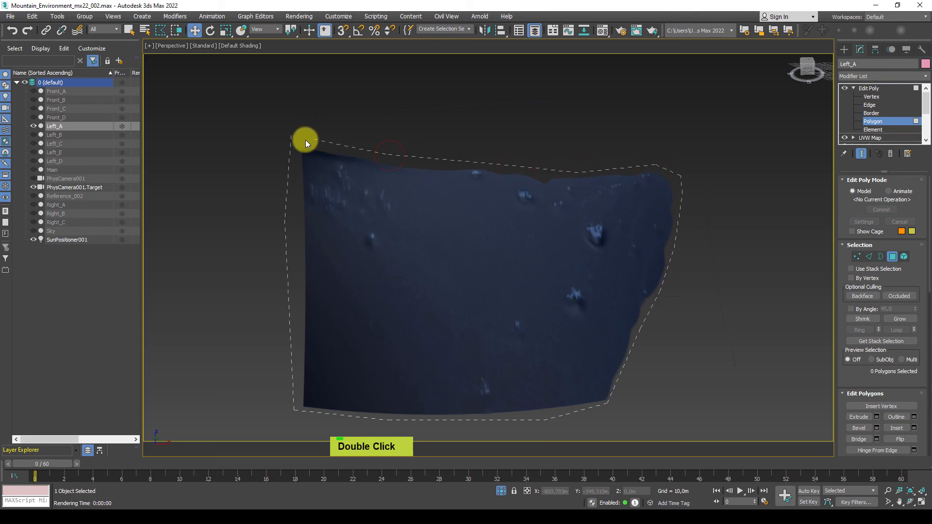
pyautogui.doubleClick(291, 138)
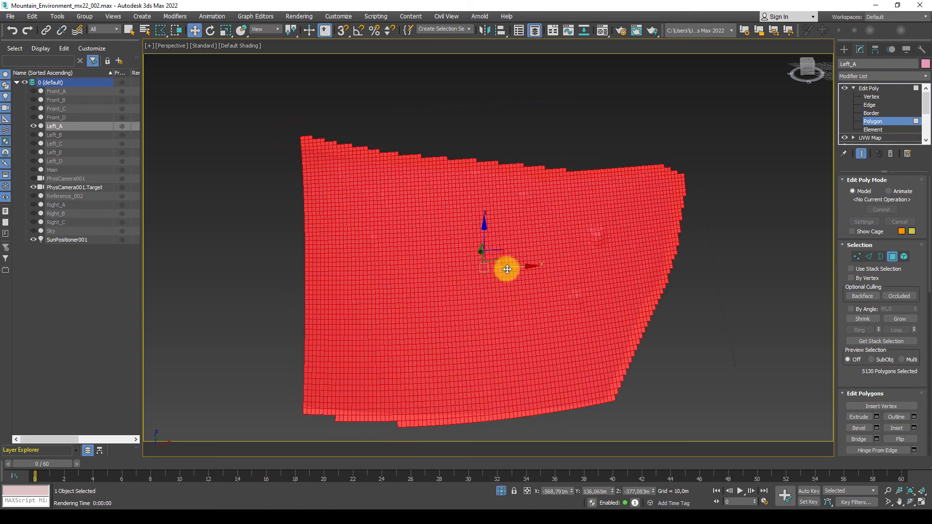
pyautogui.hotkey('ctrl', 'i')
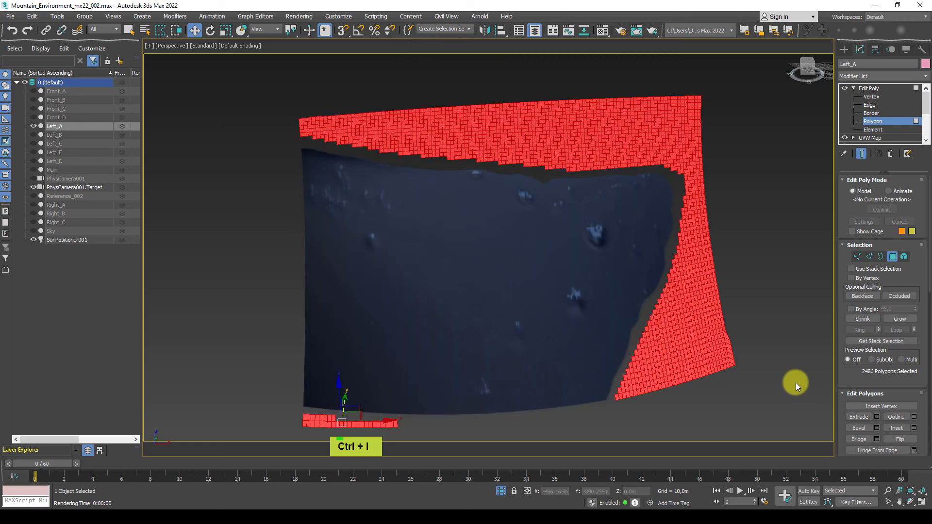
pyautogui.press('Delete')
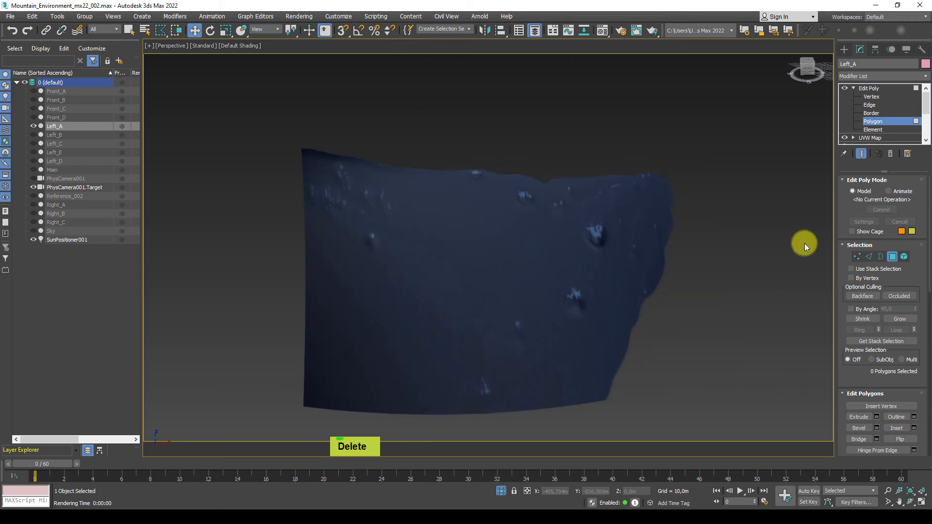
pyautogui.click(869, 90)
# Examine the trimmed Left_A mesh in wireframe and shaded display, in perspective and through PhysCamera001
pyautogui.press('F3')
pyautogui.press('F3')
pyautogui.press('F3')
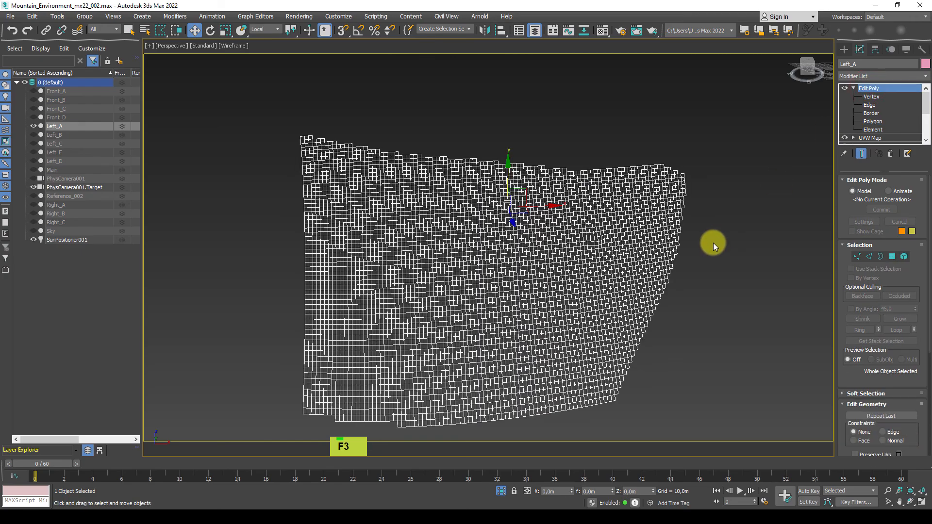
pyautogui.press('F3')
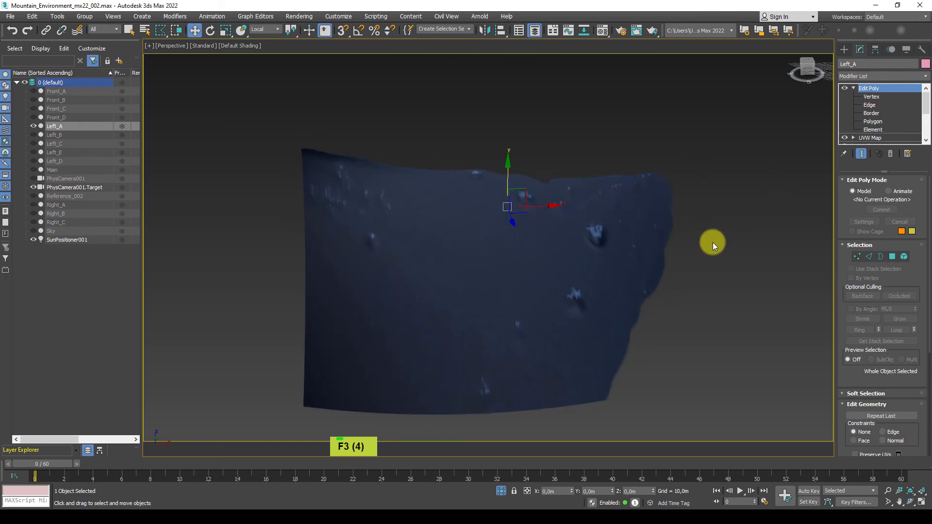
pyautogui.press('c')
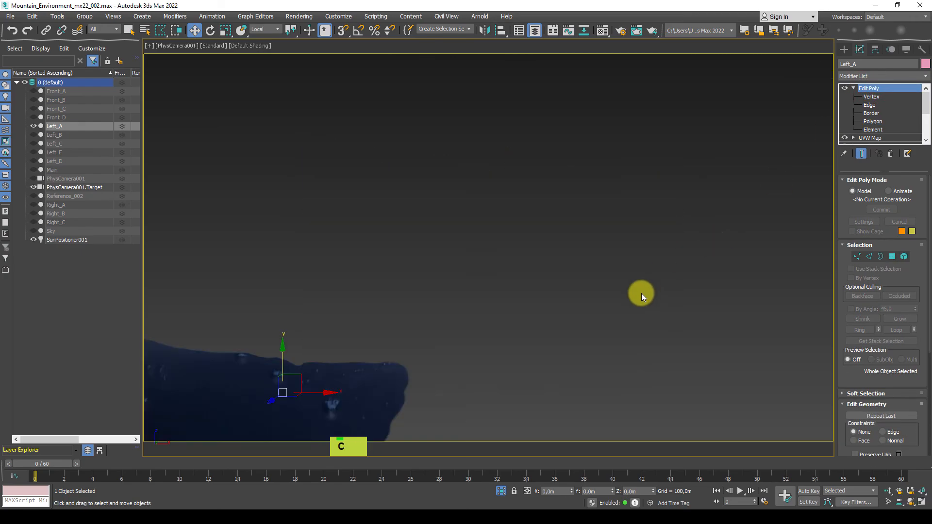
pyautogui.press('F3')
pyautogui.press('F3')
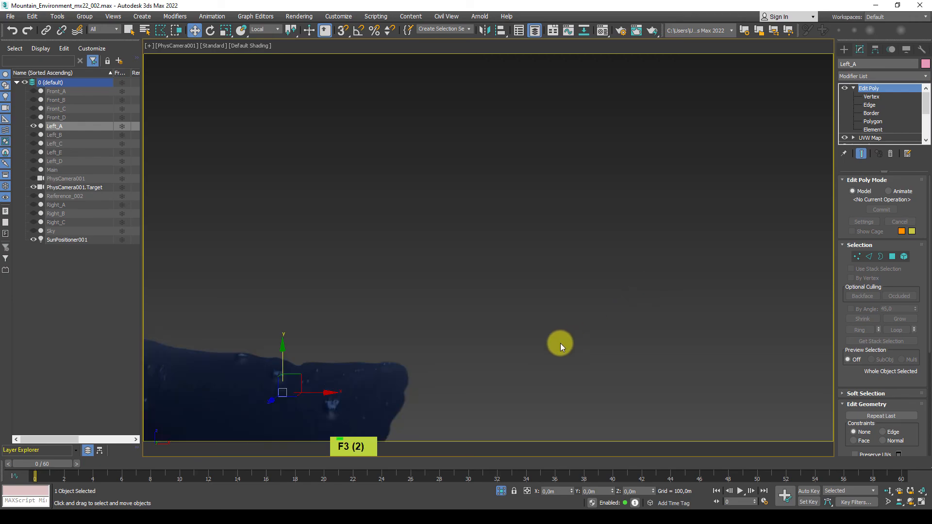
# Exit isolation and compare all layers in wireframe and shaded display through PhysCamera001
pyautogui.click(501, 491)
pyautogui.press('F3')
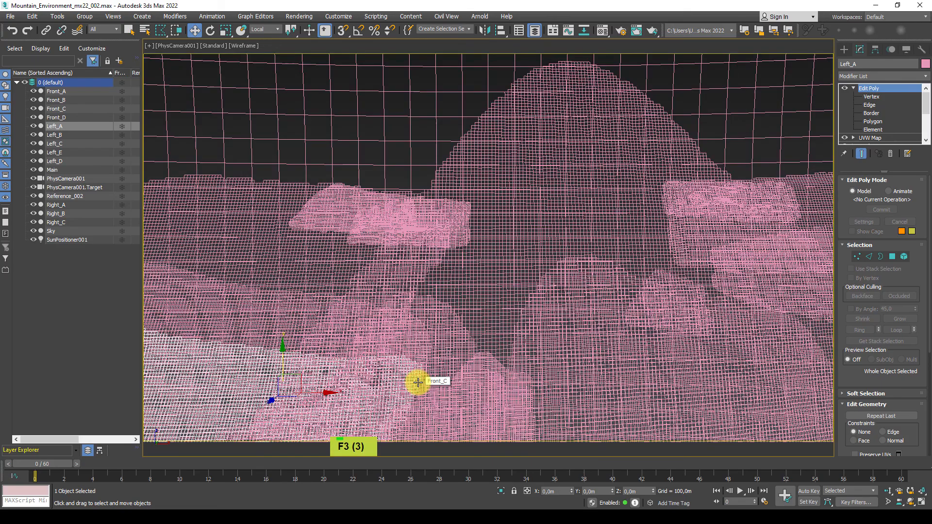
pyautogui.press('F3')
pyautogui.press('F3')
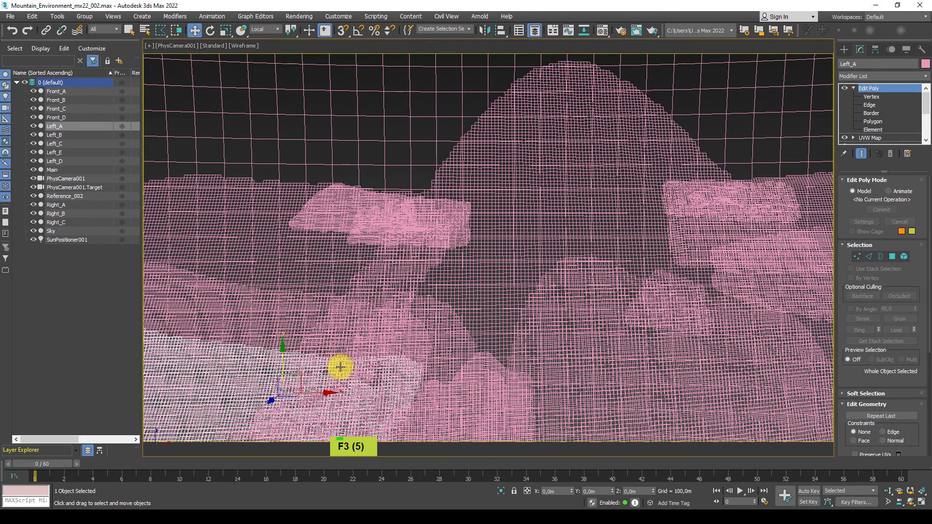
pyautogui.press('F3')
pyautogui.press('F3')
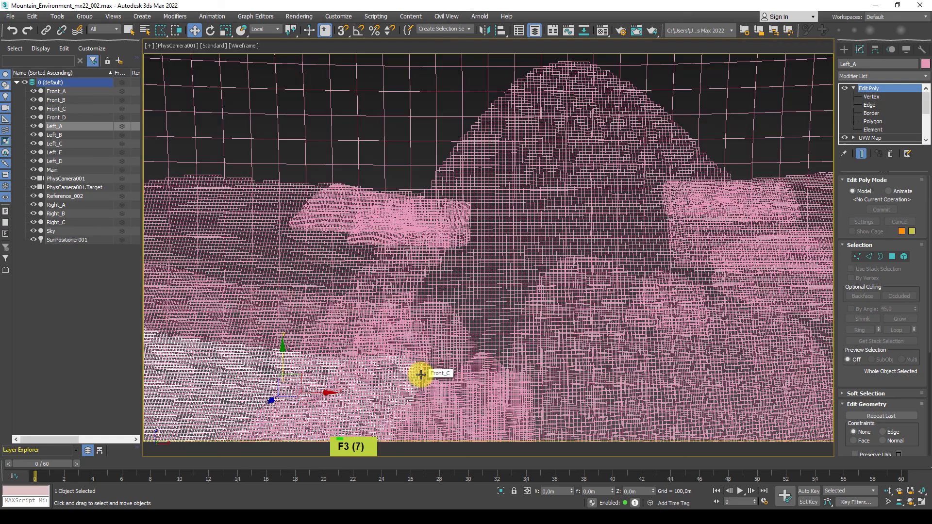
pyautogui.press('F3')
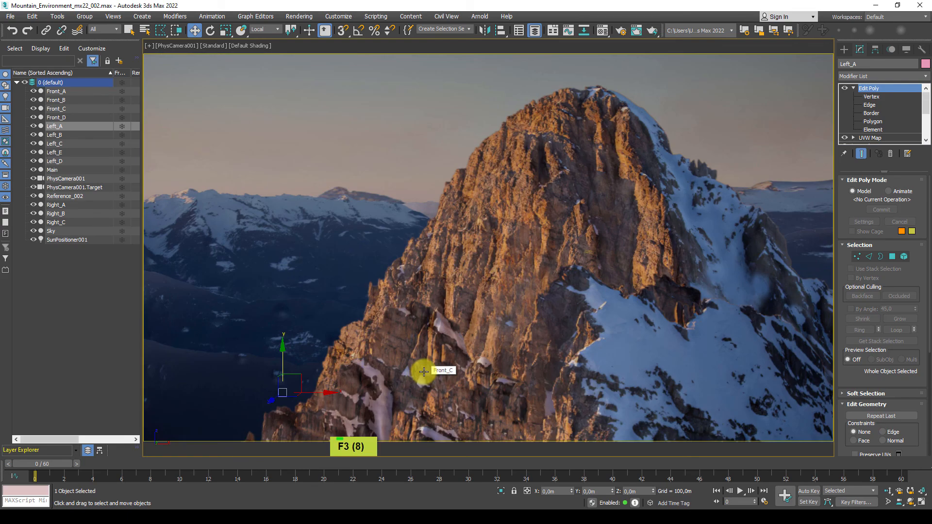
# Switch Left_A's Edit Poly modifier off and on in the wireframe camera view to compare the uncut and trimmed mesh
pyautogui.click(854, 88)
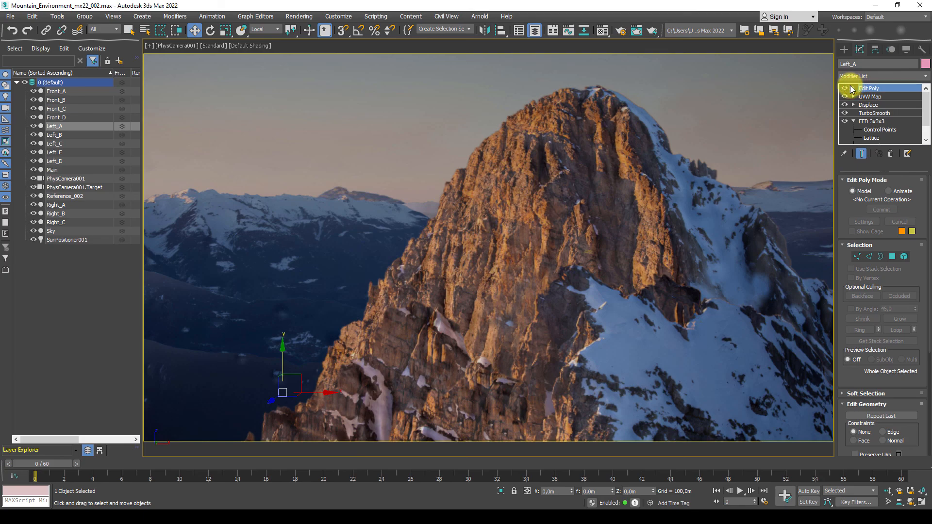
pyautogui.press('F3')
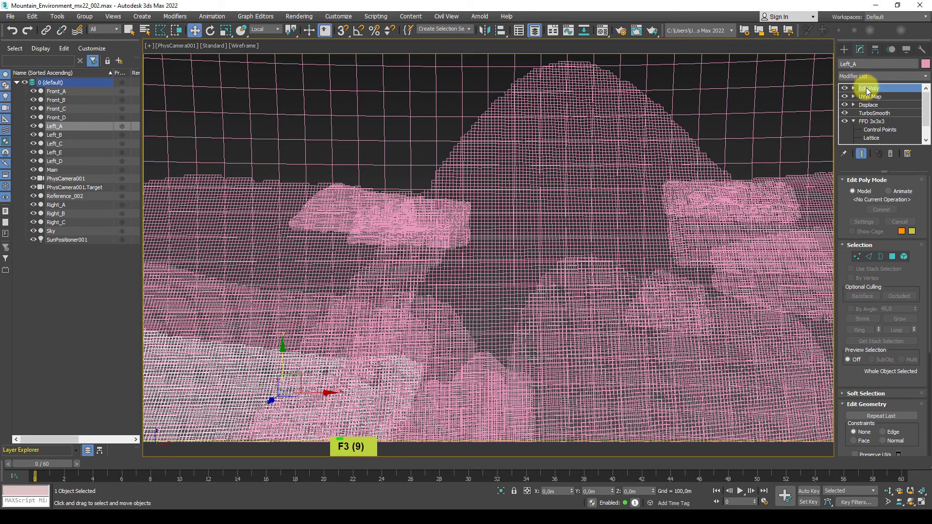
pyautogui.click(853, 88)
pyautogui.click(853, 88)
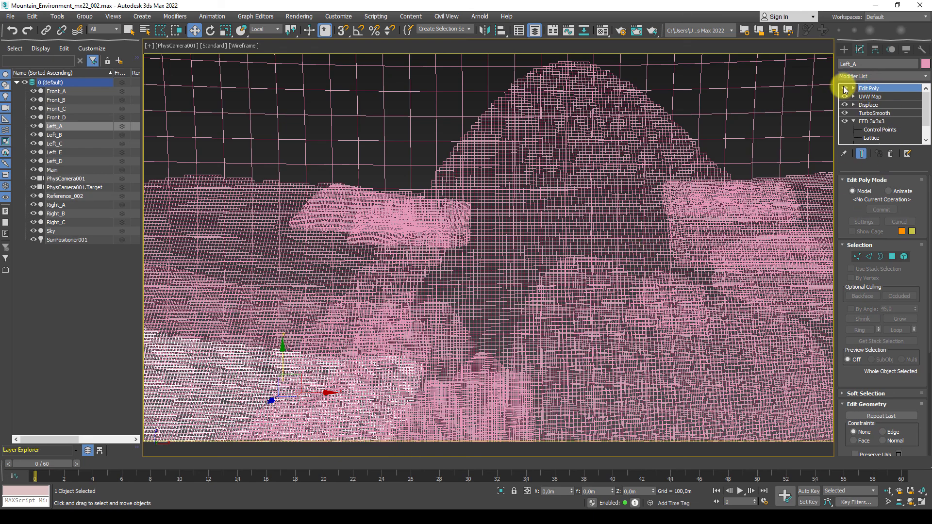
pyautogui.click(845, 90)
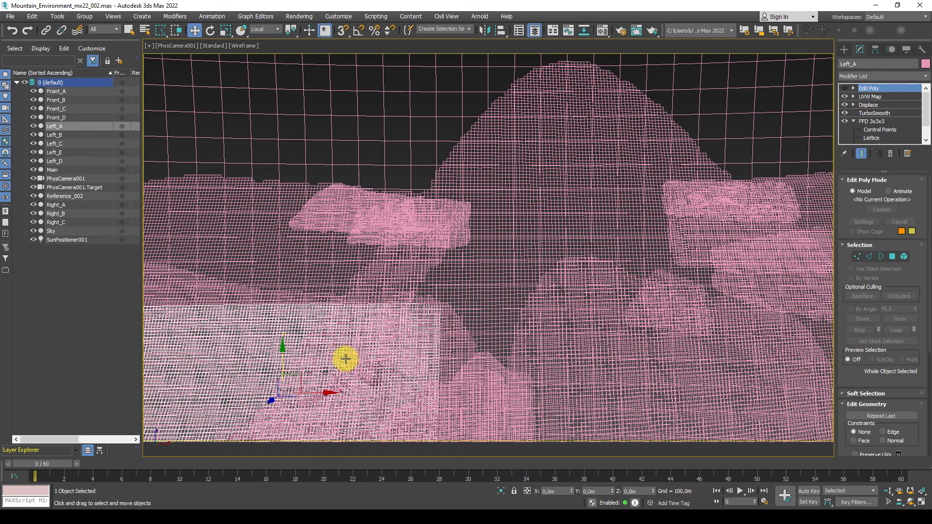
pyautogui.click(845, 89)
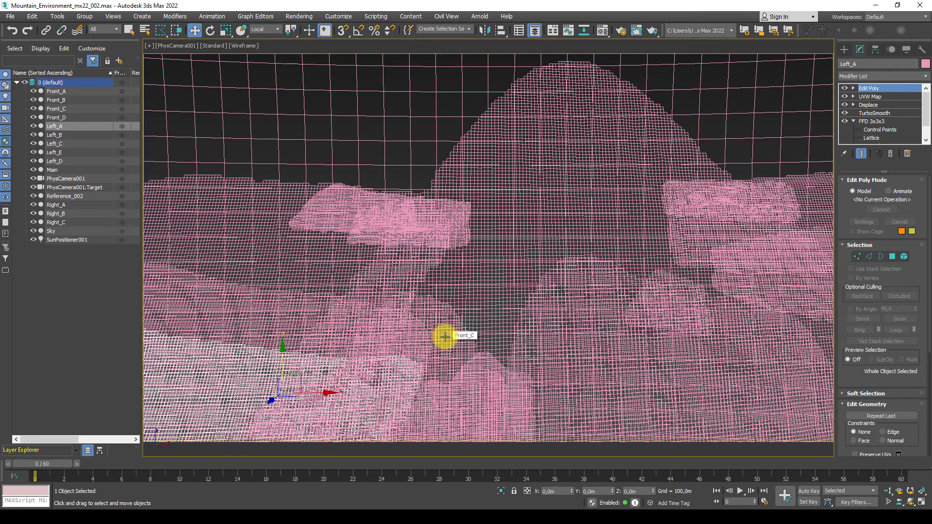
# Show the whole layered scene in perspective with edged faces, and switch to the MountainEnvironment folder in File Explorer
pyautogui.press('p')
pyautogui.moveTo(444, 320)
pyautogui.mouseDown(button='middle')
pyautogui.moveTo(430, 341)
pyautogui.moveTo(478, 358)
pyautogui.moveTo(471, 328)
pyautogui.moveTo(520, 327)
pyautogui.moveTo(534, 354)
pyautogui.moveTo(480, 374)
pyautogui.moveTo(502, 355)
pyautogui.moveTo(479, 349)
pyautogui.moveTo(476, 320)
pyautogui.moveTo(516, 338)
pyautogui.mouseUp(button='middle')
pyautogui.scroll(-5, 430, 341)
pyautogui.scroll(-5, 431, 342)
pyautogui.press('F4')
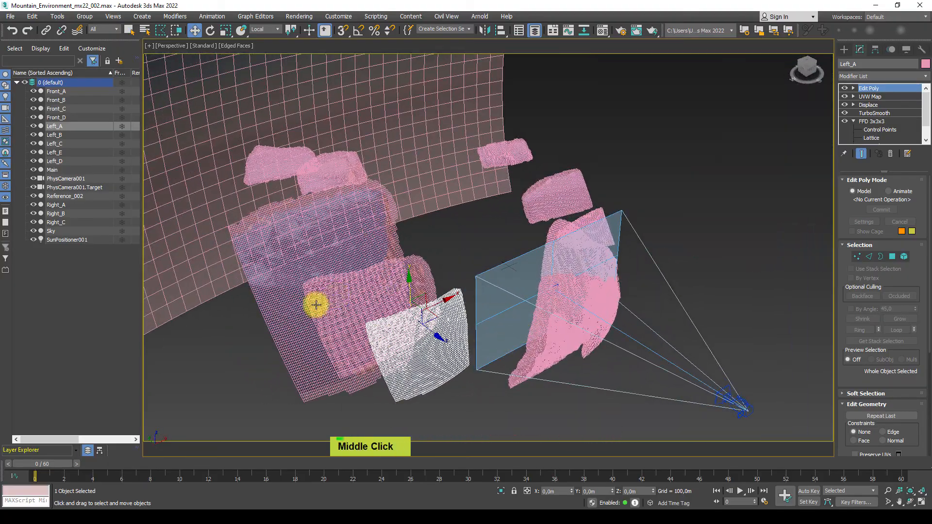
pyautogui.hotkey('alt', 'Tab')
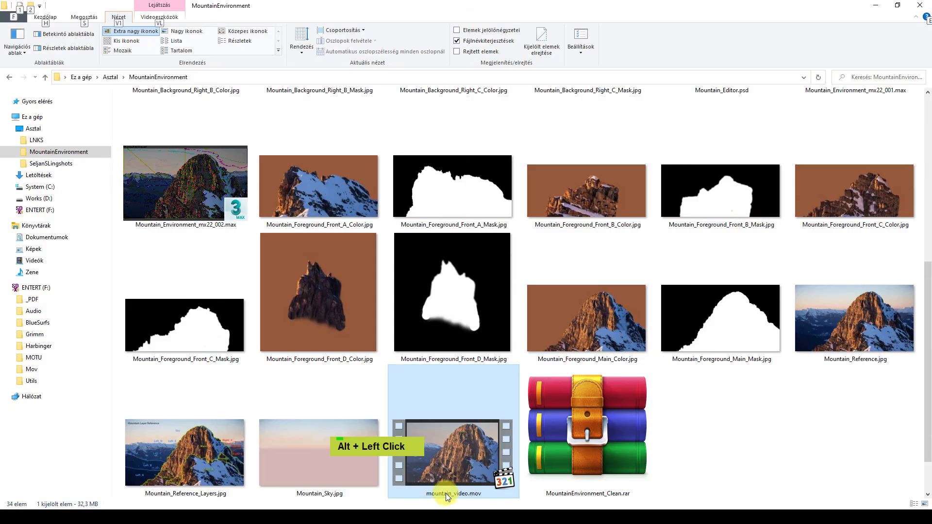
# Open mountain_video.mov in the media player, pause it, enlarge and reposition the player window, and rewind the clip to its start
pyautogui.doubleClick(462, 459)
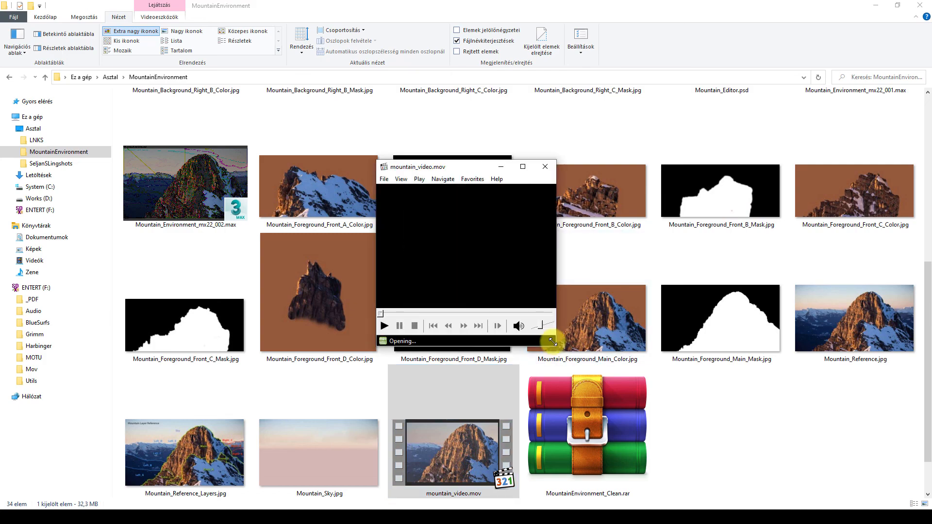
pyautogui.click(490, 256)
pyautogui.moveTo(312, 373); pyautogui.dragTo(14, 483)
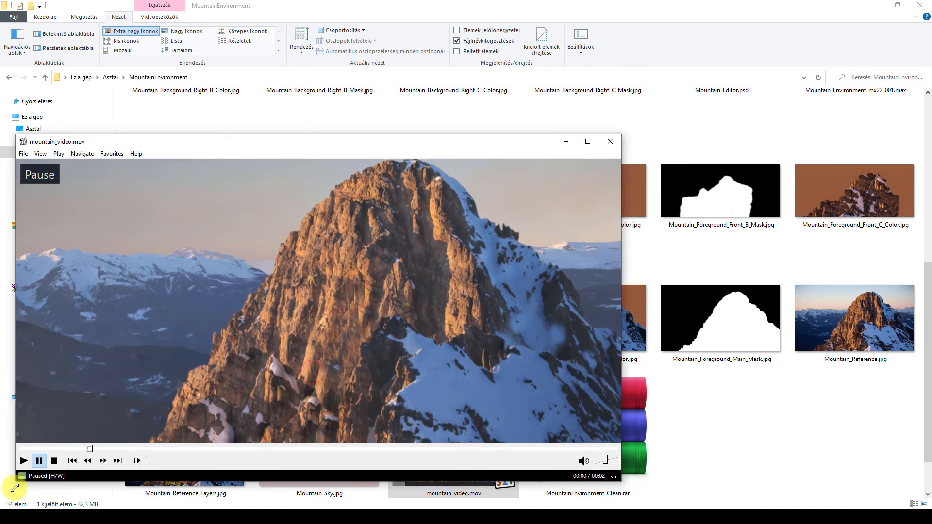
pyautogui.moveTo(390, 146); pyautogui.dragTo(620, 50)
pyautogui.moveTo(300, 421); pyautogui.dragTo(233, 423)
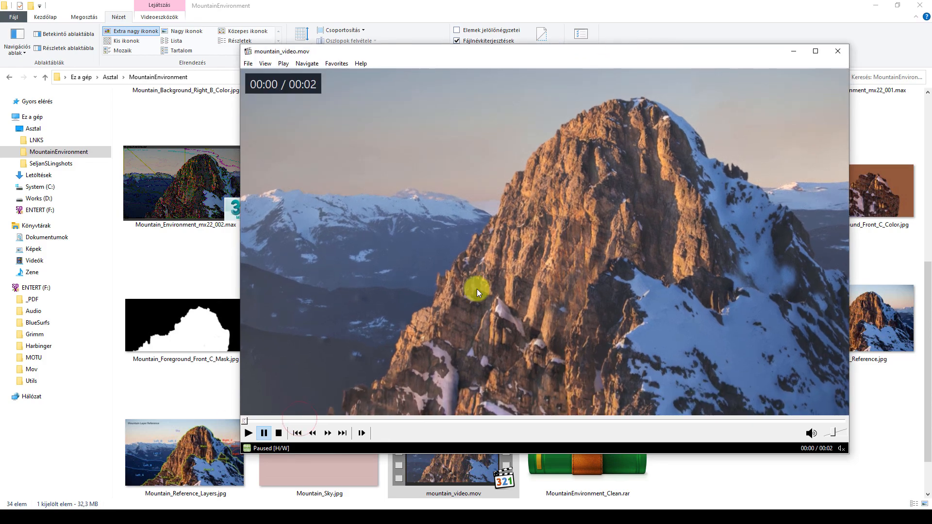
# Play mountain_video.mov through to its end, rewind it to the first frame, and play it again to review the camera move
pyautogui.click(498, 276)
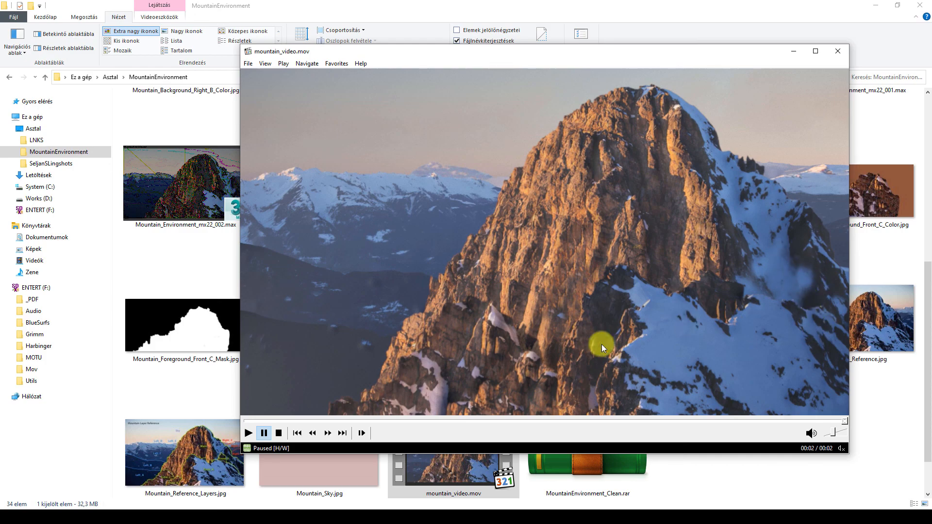
pyautogui.click(244, 420)
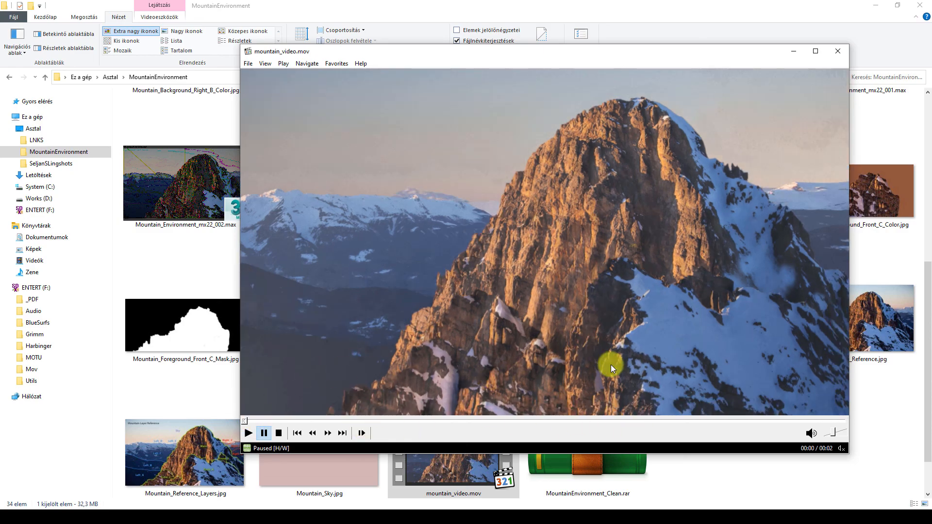
pyautogui.click(566, 328)
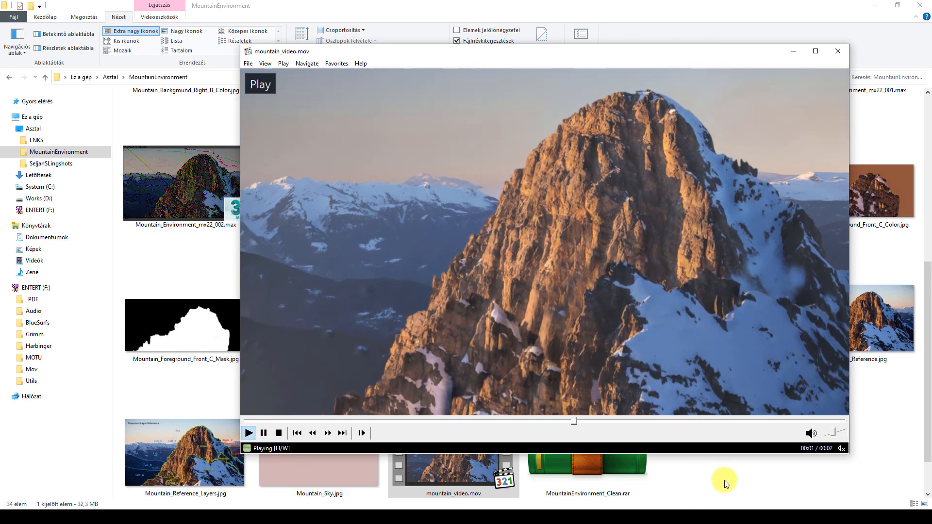